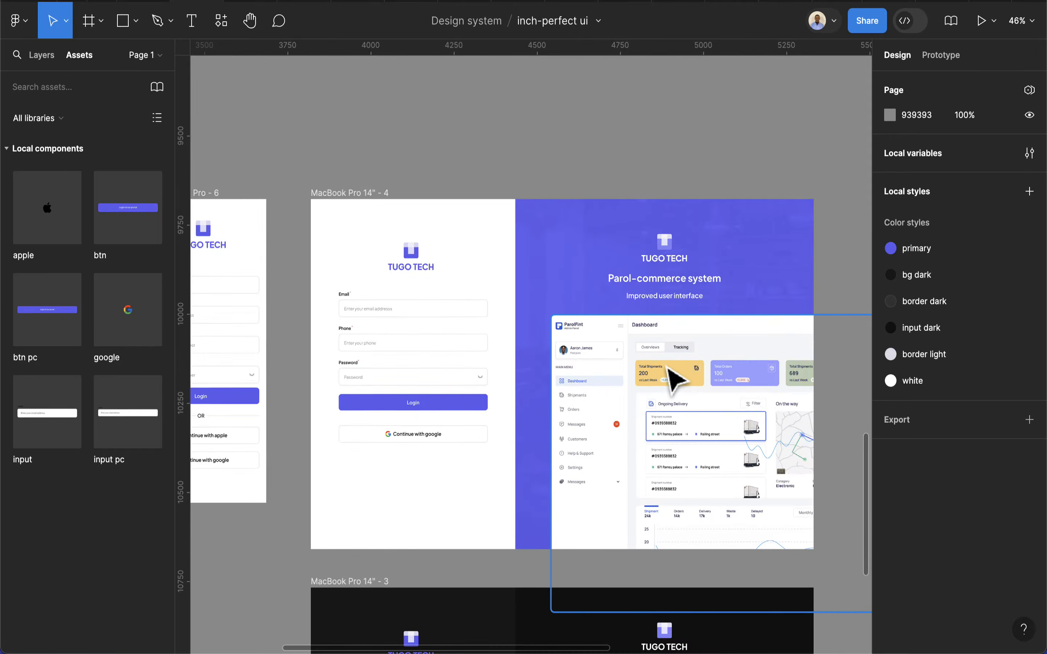
Look over the finished light and dark login screens and the earlier mobile sign-up screens on the canvas
scroll(675, 378, down, 5)
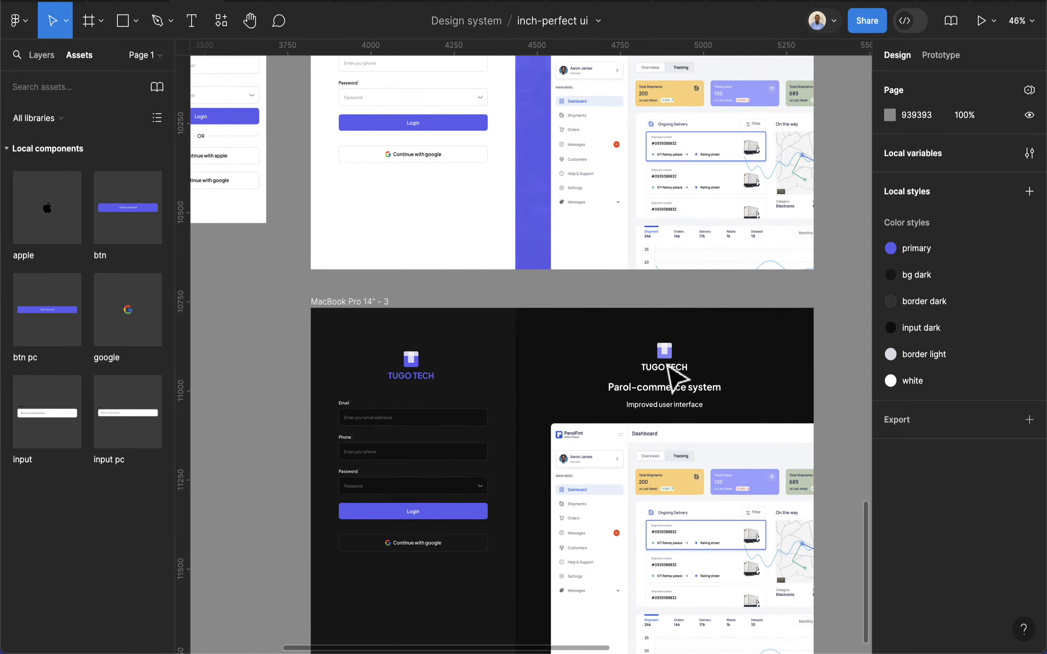
scroll(668, 368, down, 2)
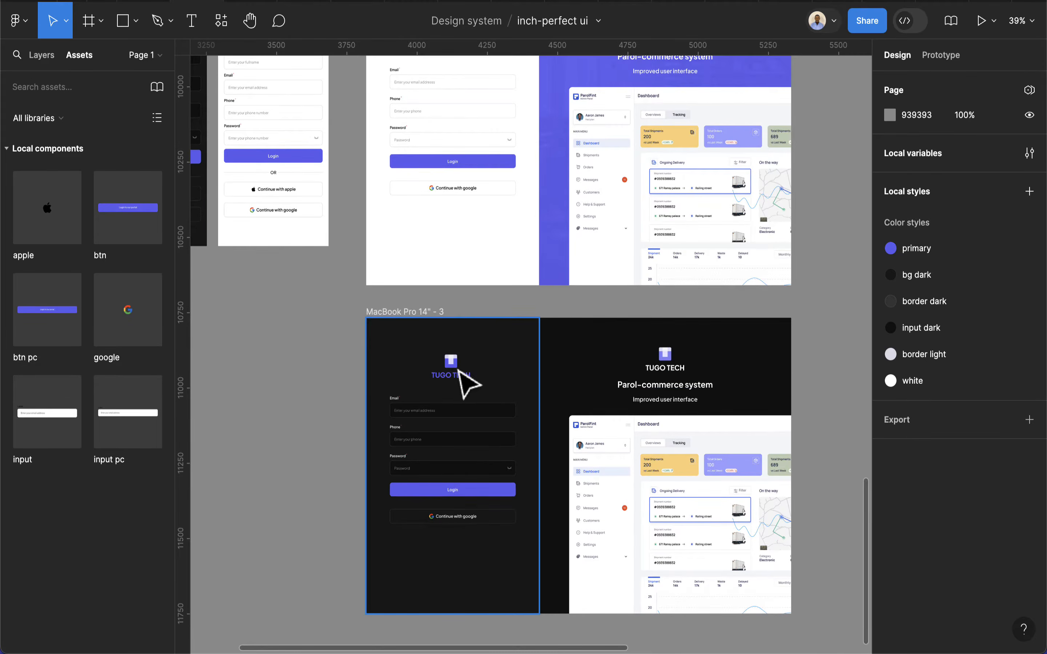
scroll(507, 261, up, 12)
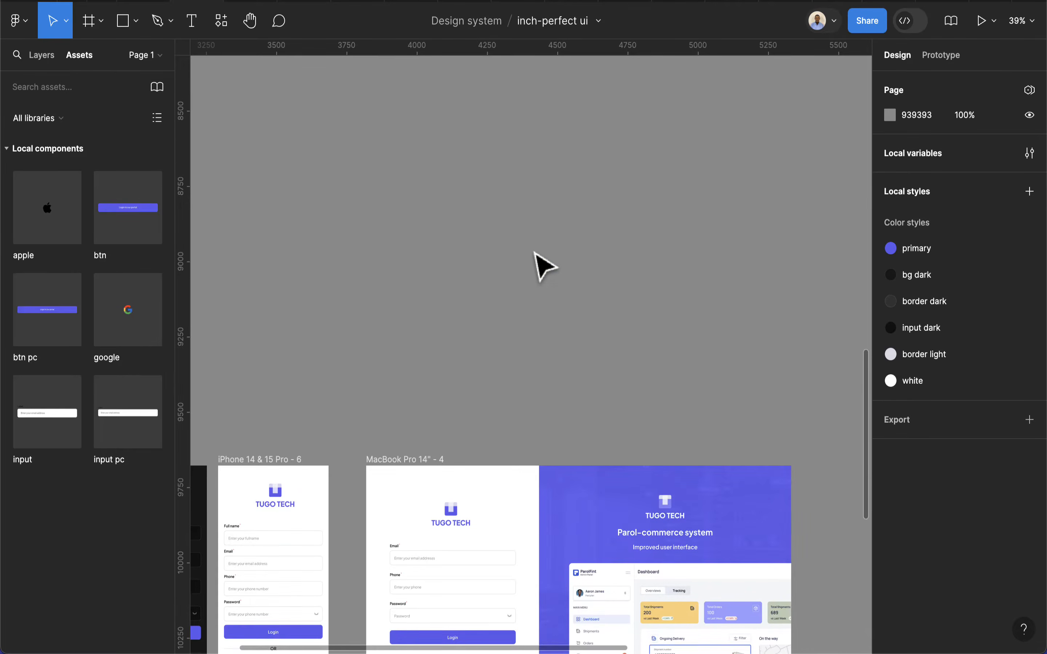
scroll(536, 257, down, 3)
scroll(537, 257, up, 7)
scroll(537, 257, down, 5)
scroll(615, 258, right, 3)
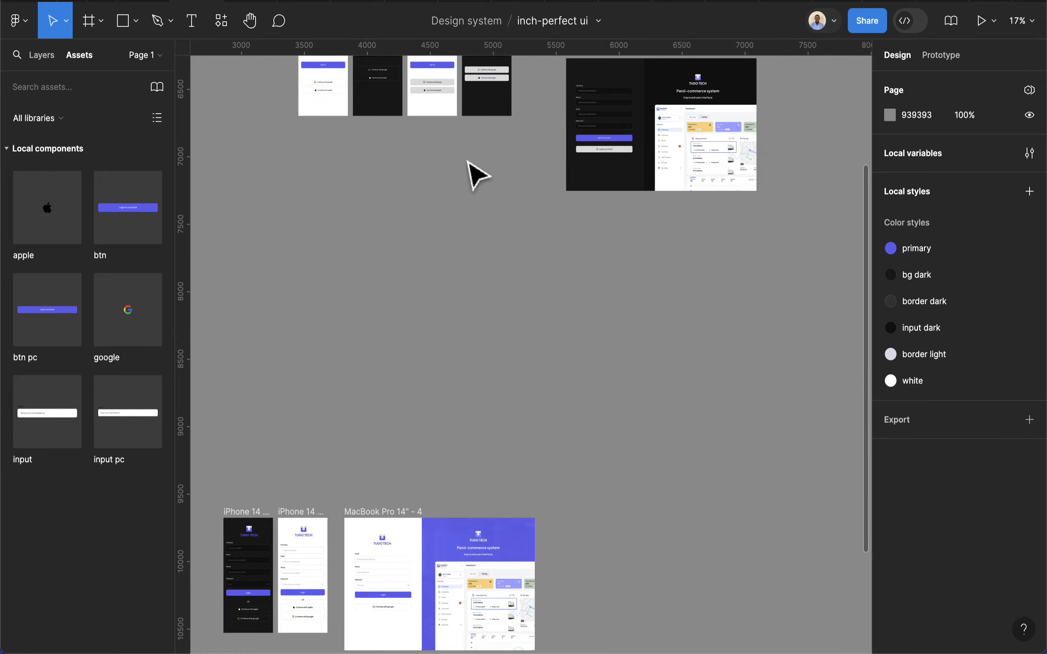
scroll(398, 229, up, 5)
scroll(331, 311, up, 8)
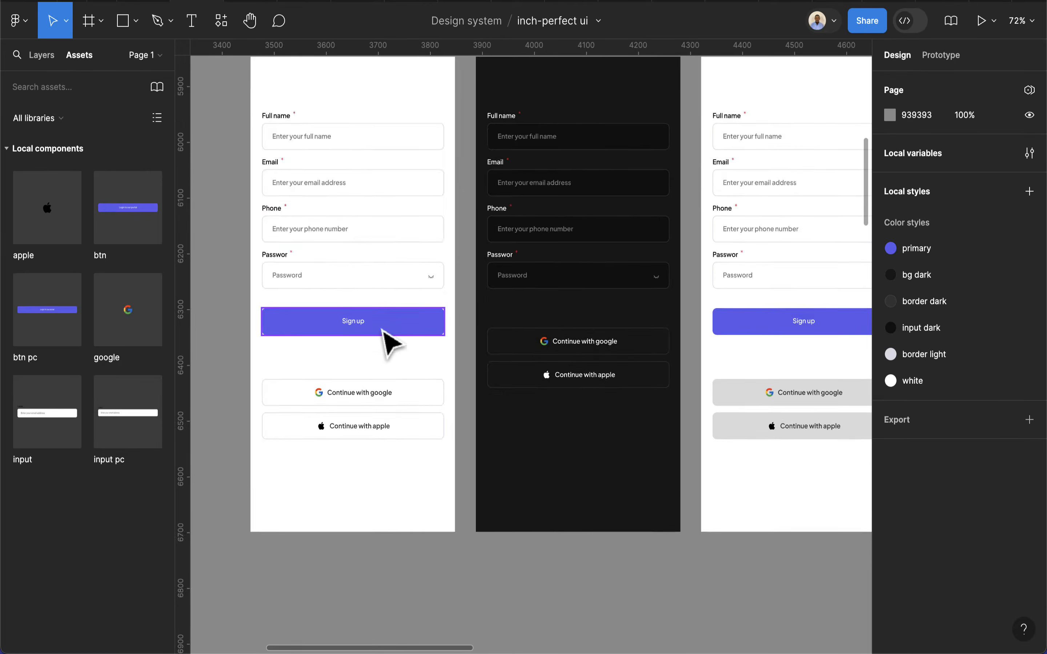
Toggle the label of the Full name input on the light sign-up screen off and back on
scroll(292, 141, up, 1)
scroll(281, 134, up, 5)
scroll(285, 136, up, 2)
double_click(284, 128)
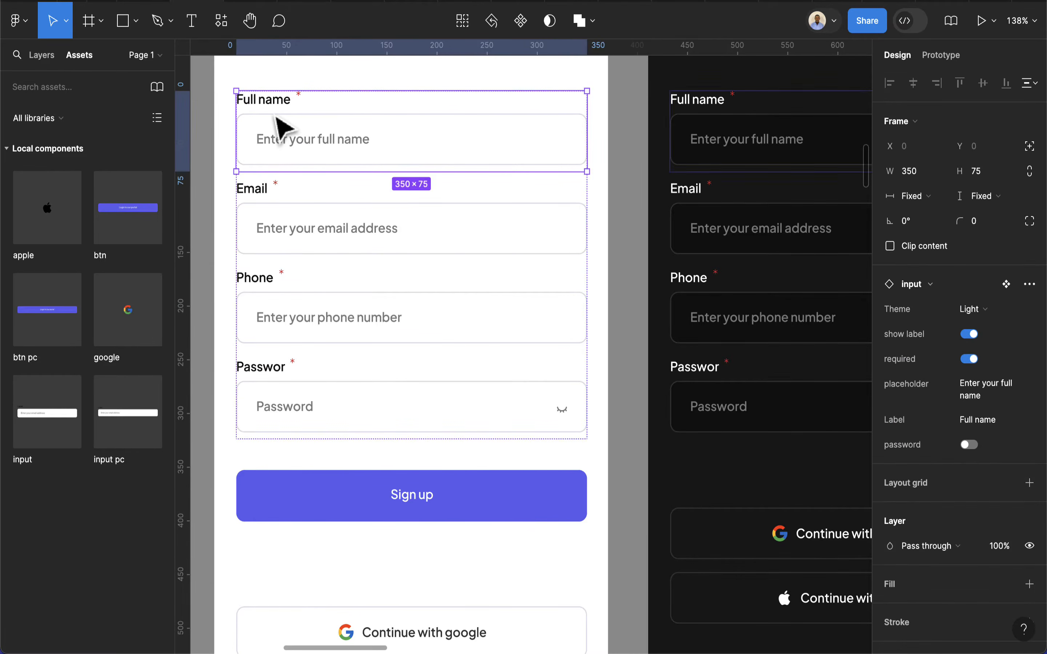
scroll(337, 135, left, 3)
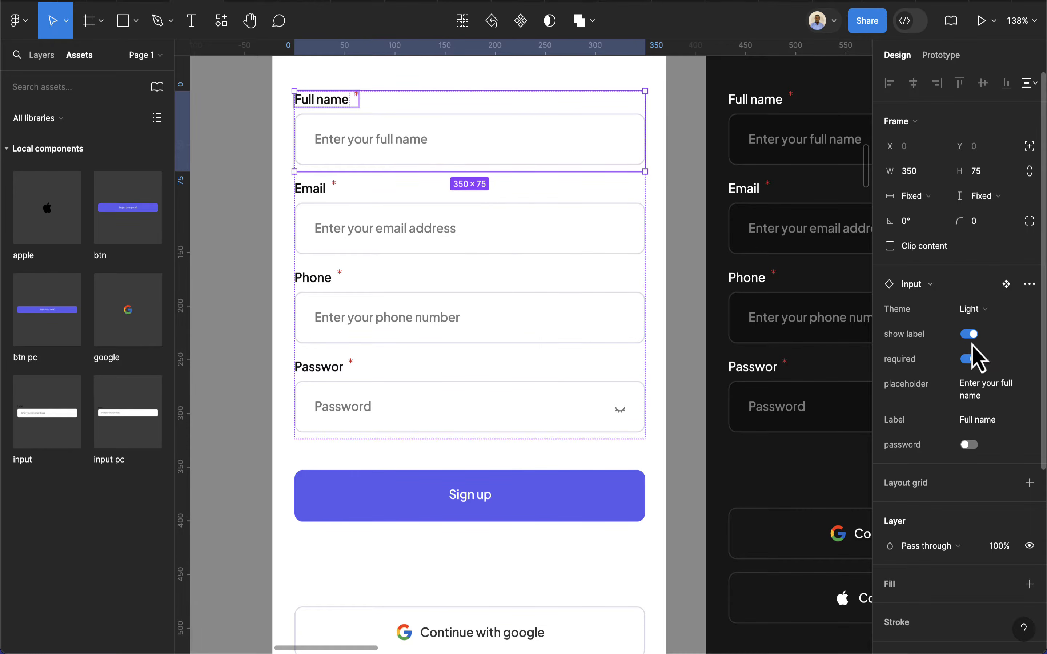
click(969, 334)
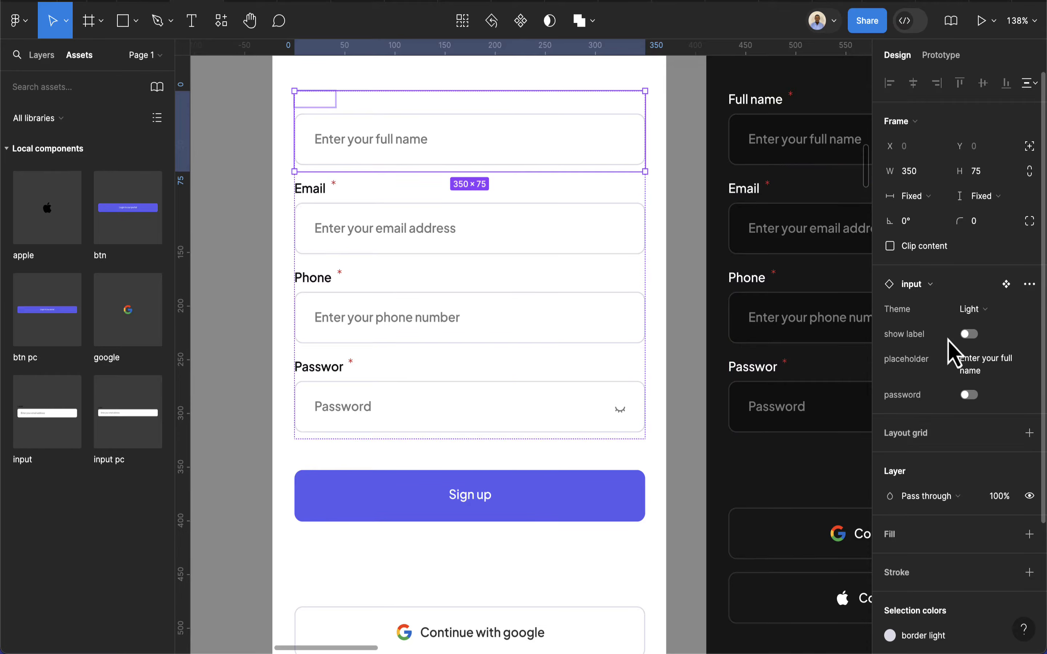
click(969, 334)
Switch the Full name input's theme to dark and back to Light
click(972, 309)
click(961, 329)
click(966, 310)
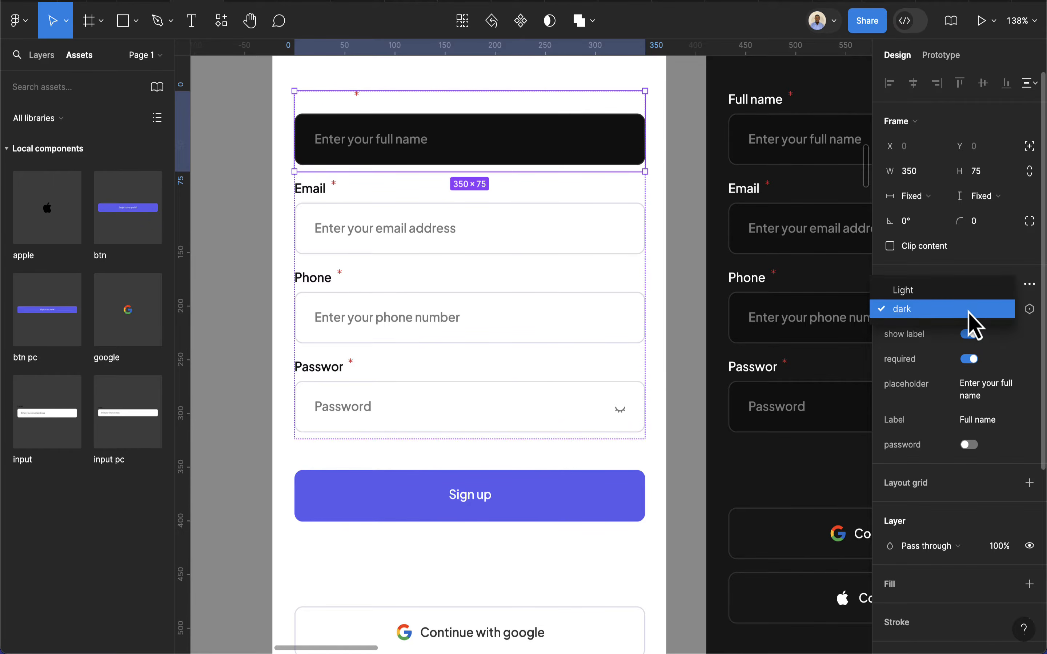
click(935, 295)
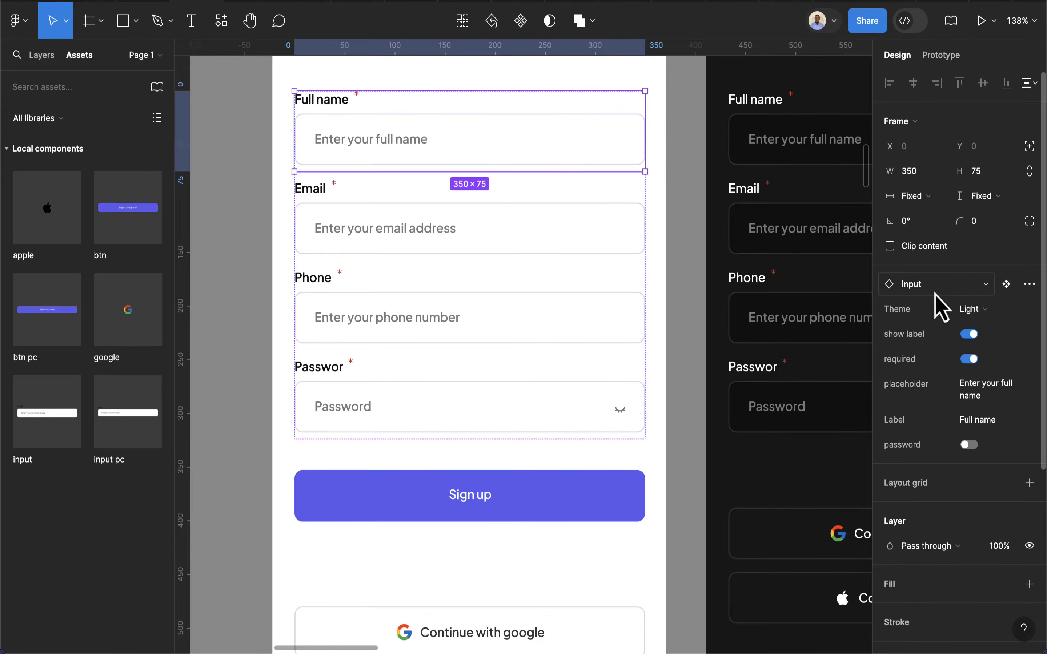
Toggle the required marker of the Full name input off and back on
scroll(352, 93, up, 5)
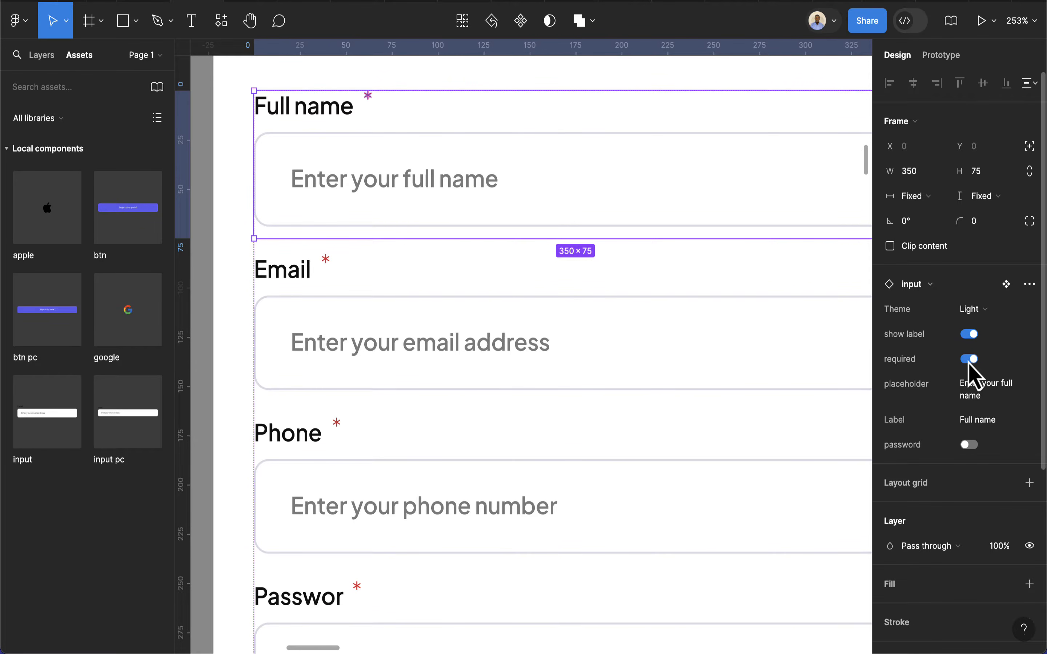
click(671, 286)
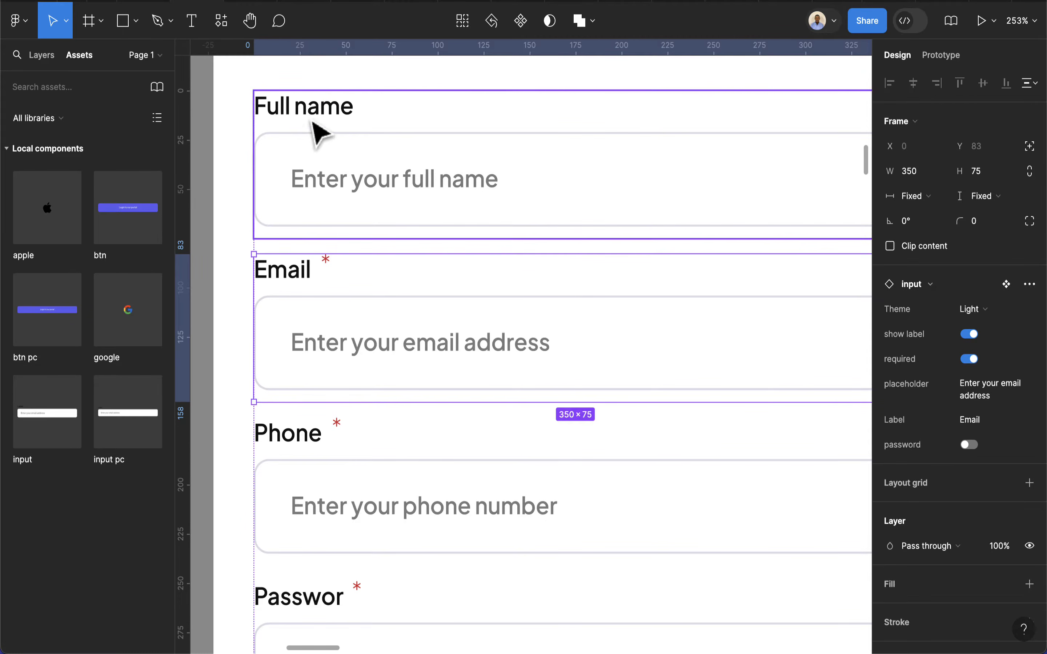
click(318, 132)
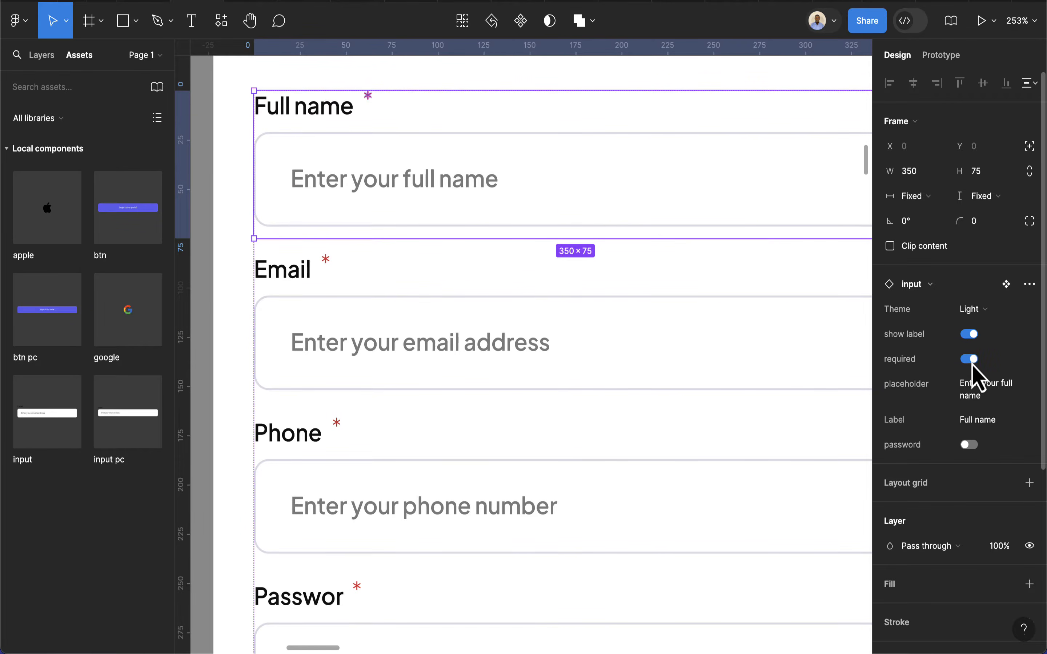
Toggle the password property of the password input on the light sign-up screen off and back on
scroll(599, 385, down, 5)
scroll(604, 400, down, 3)
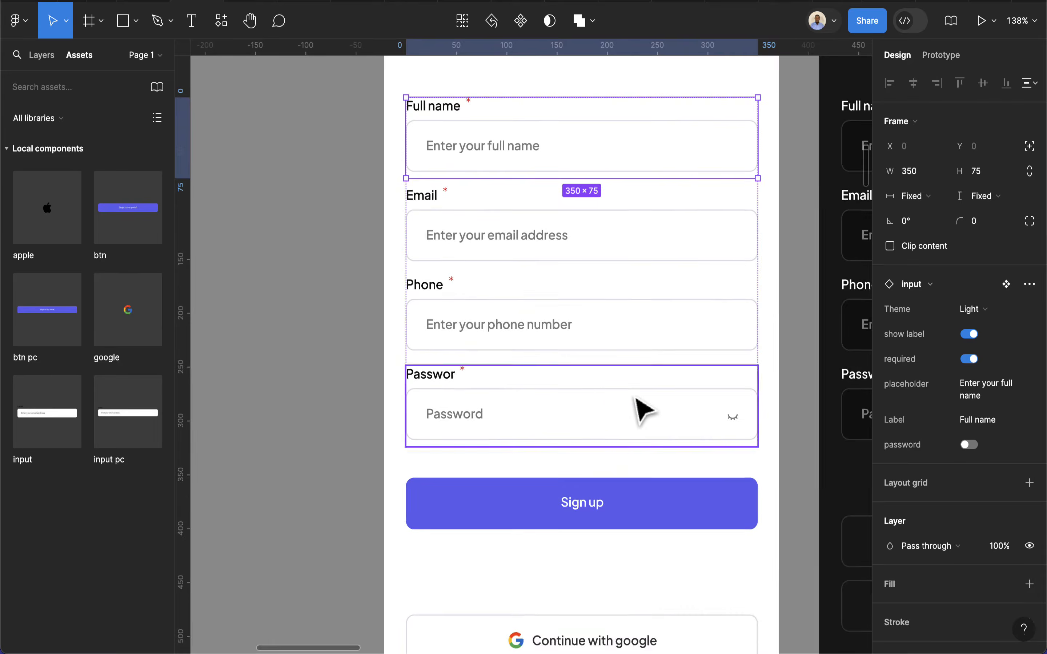
scroll(599, 394, up, 3)
click(694, 415)
scroll(703, 429, up, 3)
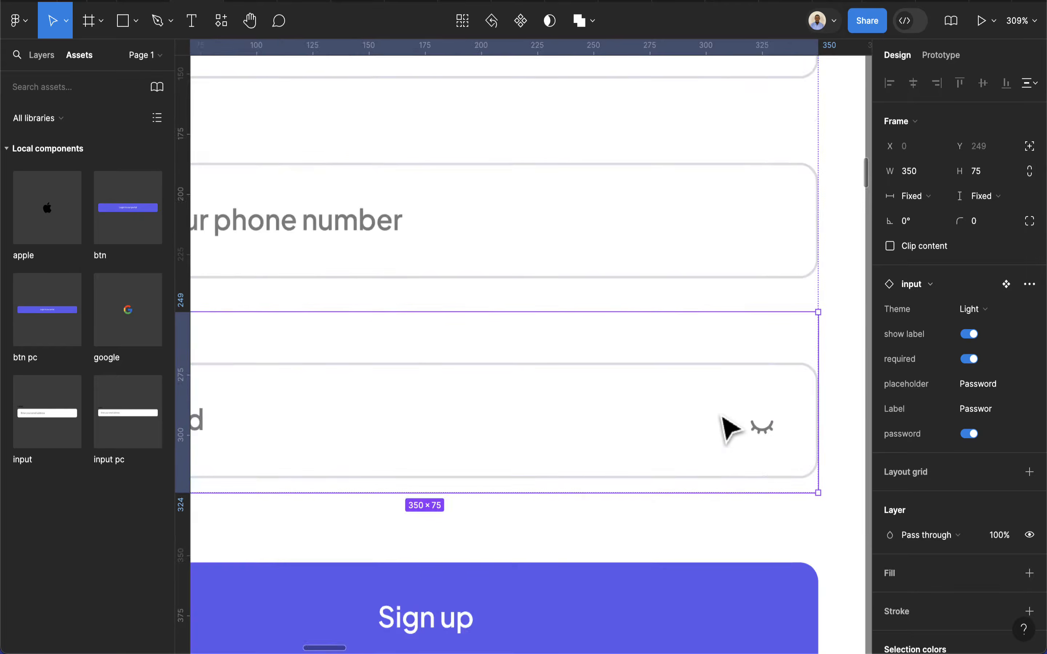
scroll(678, 431, down, 1)
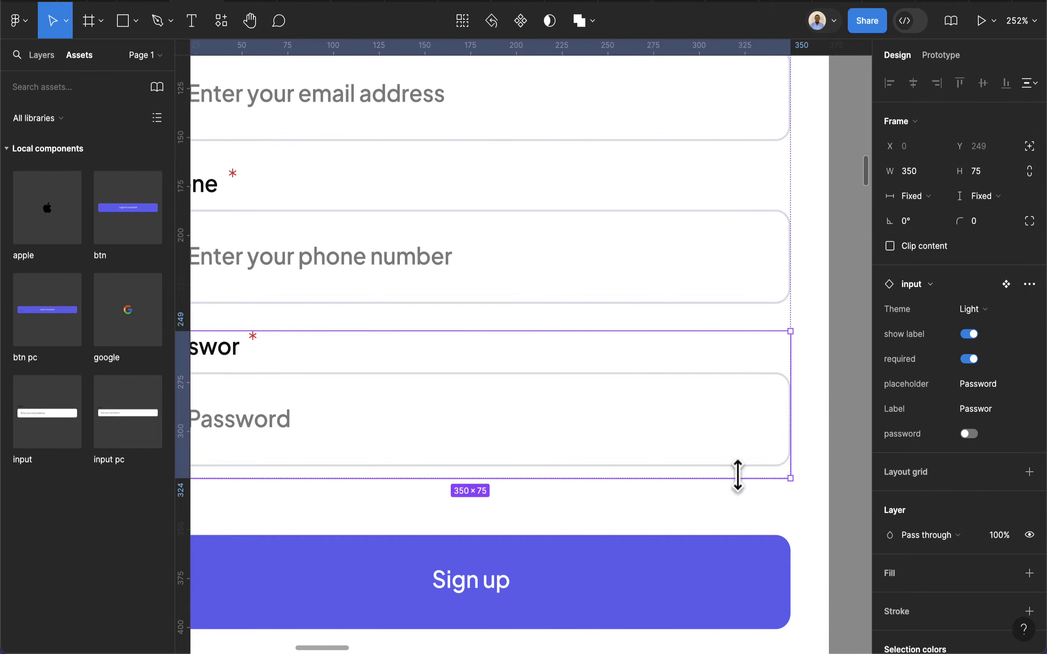
click(969, 434)
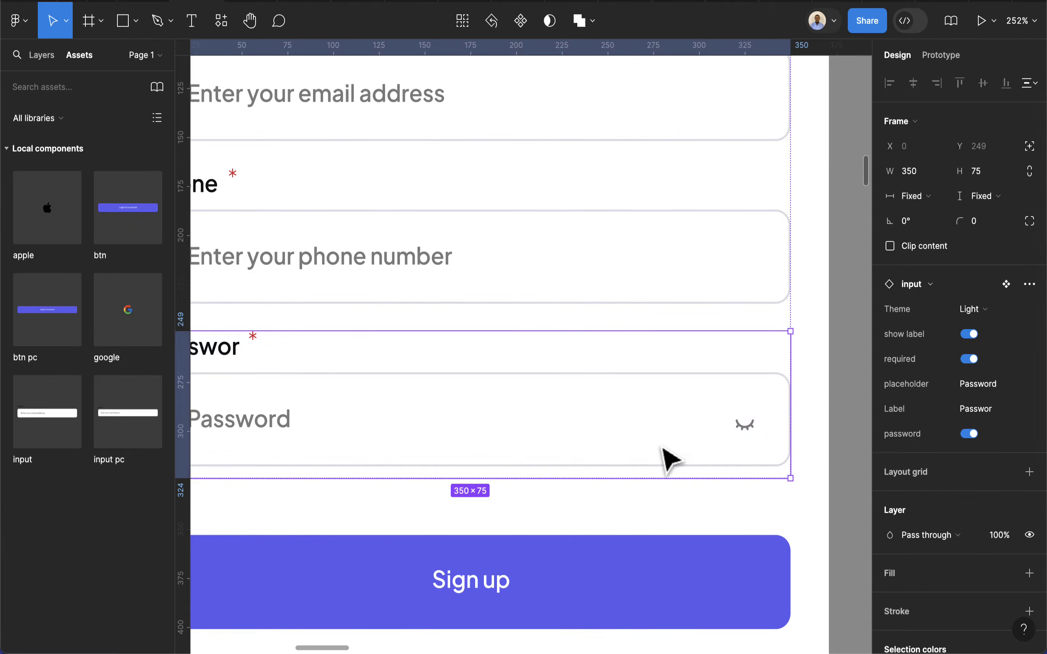
Examine the light and dark iPhone and MacBook form screens along with the color swatches and input components
scroll(663, 456, down, 10)
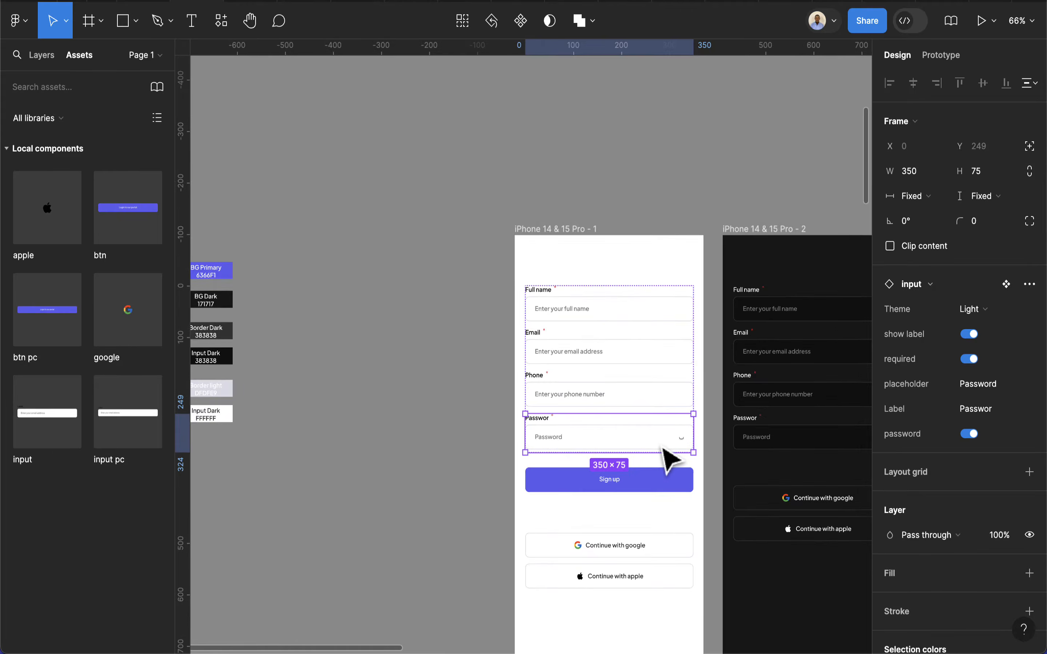
scroll(664, 454, down, 3)
scroll(664, 456, down, 4)
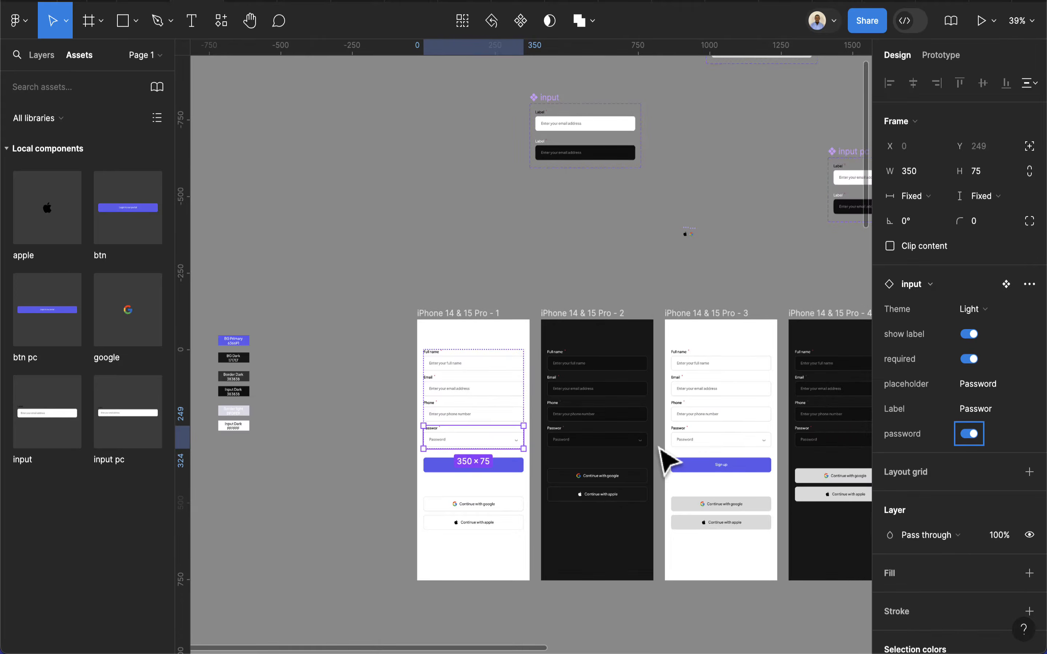
scroll(420, 280, down, 3)
scroll(391, 249, up, 5)
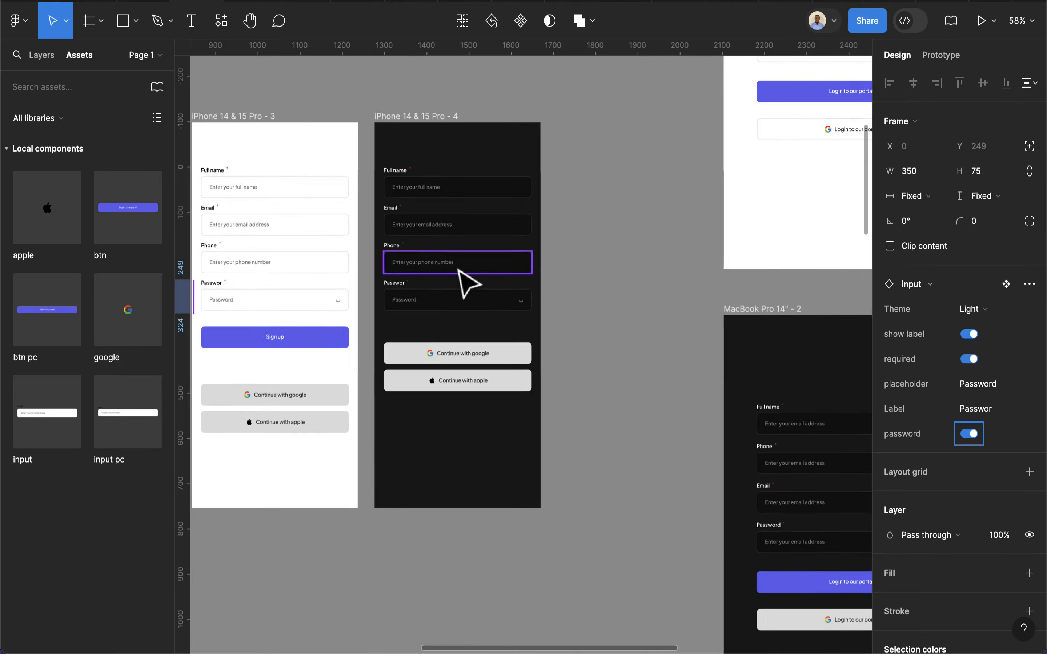
scroll(455, 269, up, 2)
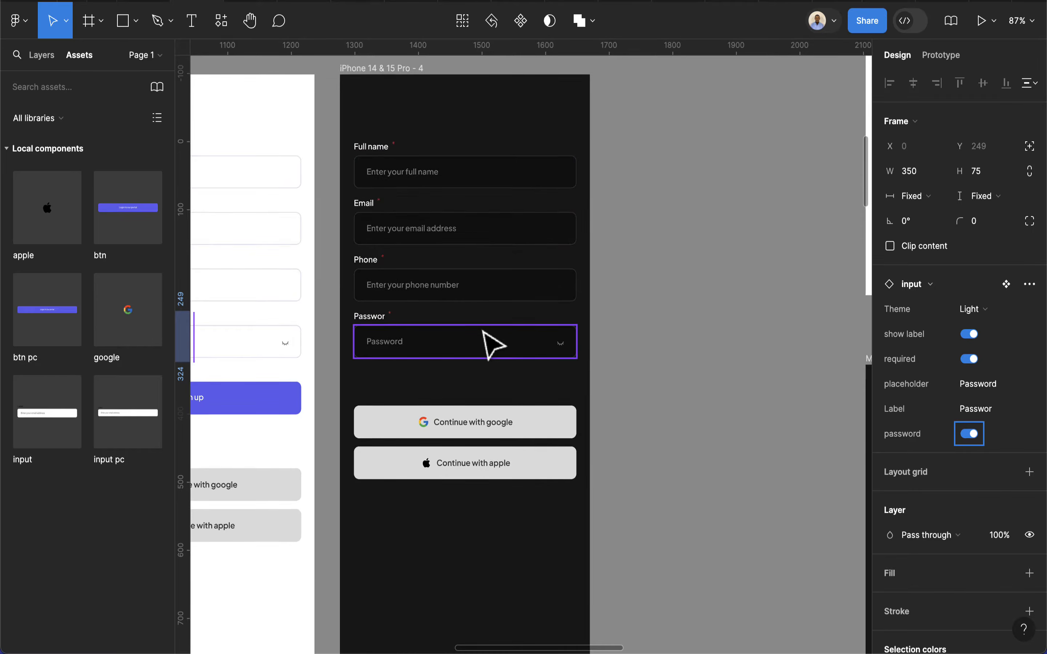
scroll(491, 345, down, 4)
scroll(654, 391, right, 3)
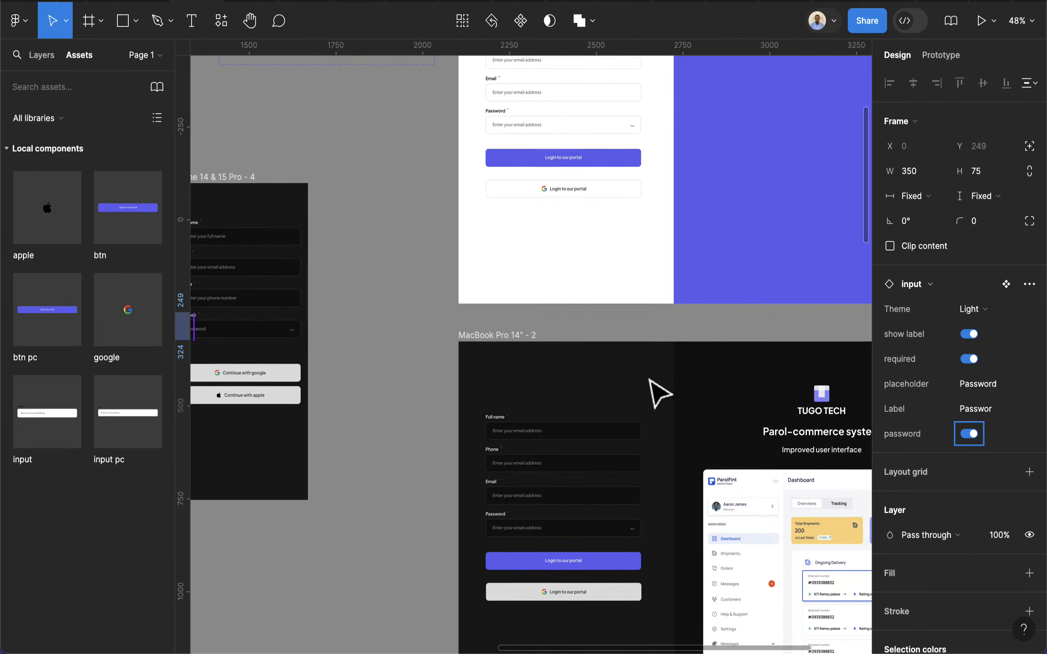
scroll(603, 397, down, 3)
scroll(518, 416, up, 2)
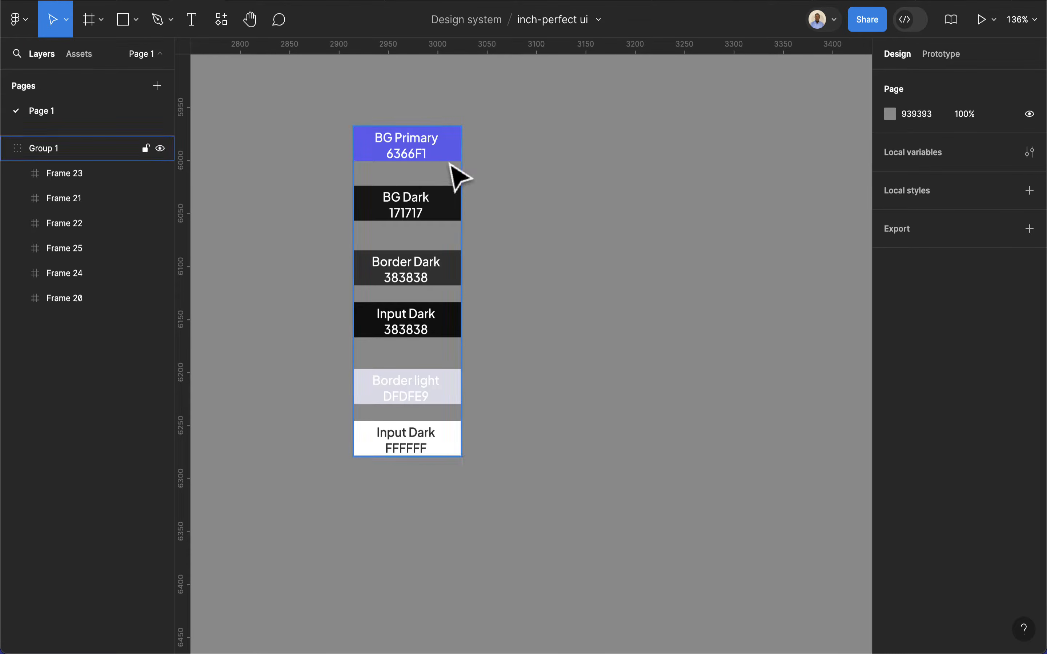
Create a color style named "primary" from the fill of the BG Primary swatch
scroll(446, 166, up, 2)
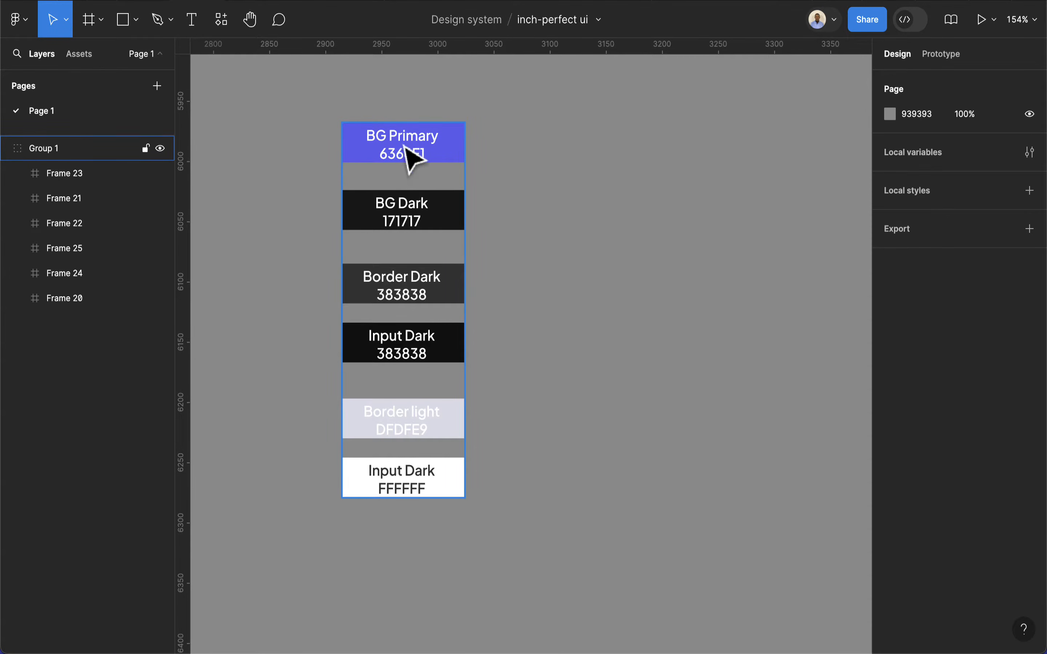
click(458, 164)
double_click(453, 146)
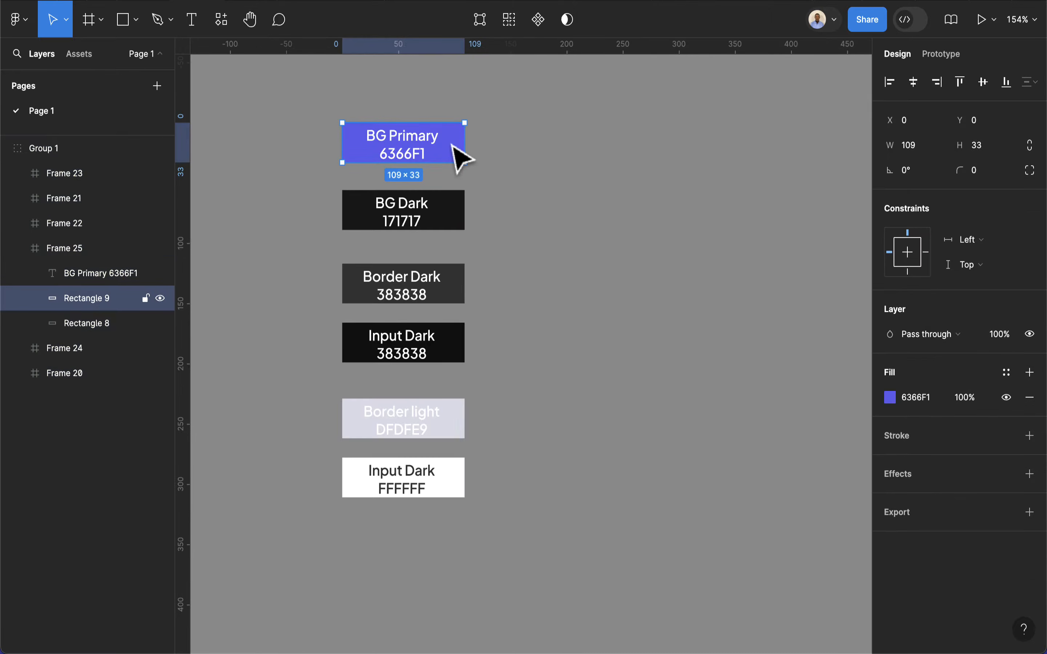
click(1006, 373)
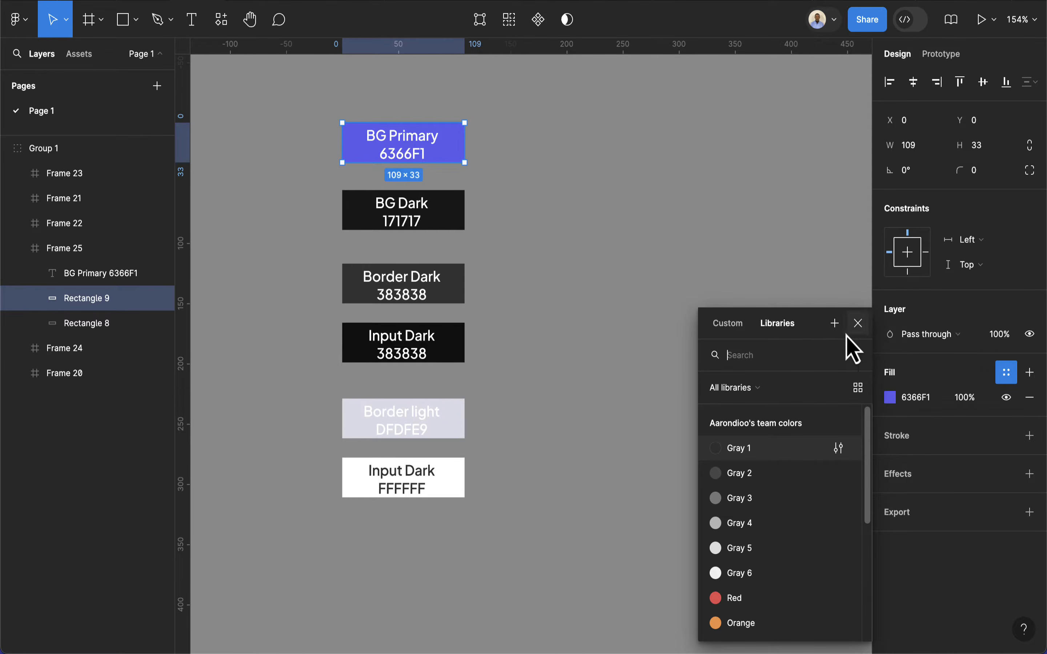
click(836, 327)
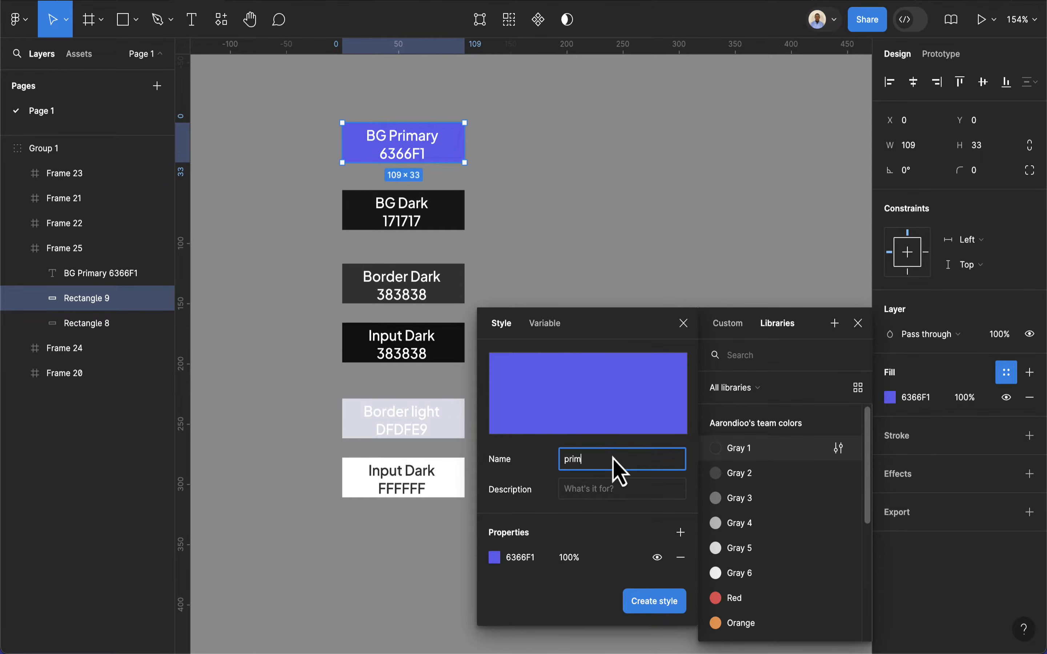
key(Return)
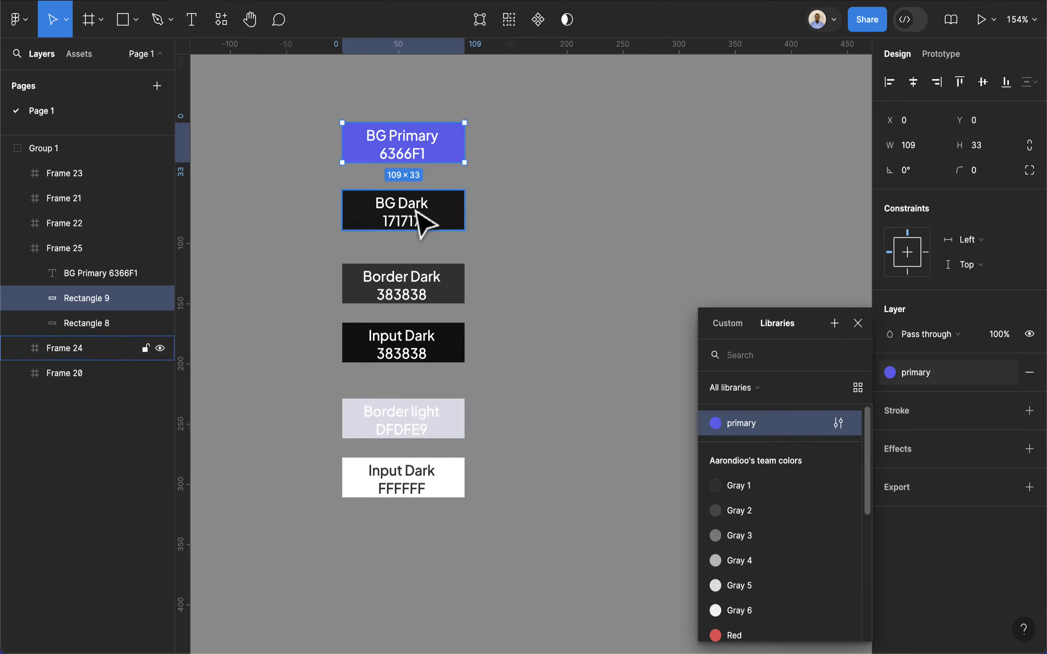
Create a color style named "bg dark" from the fill of the BG Dark swatch
click(460, 225)
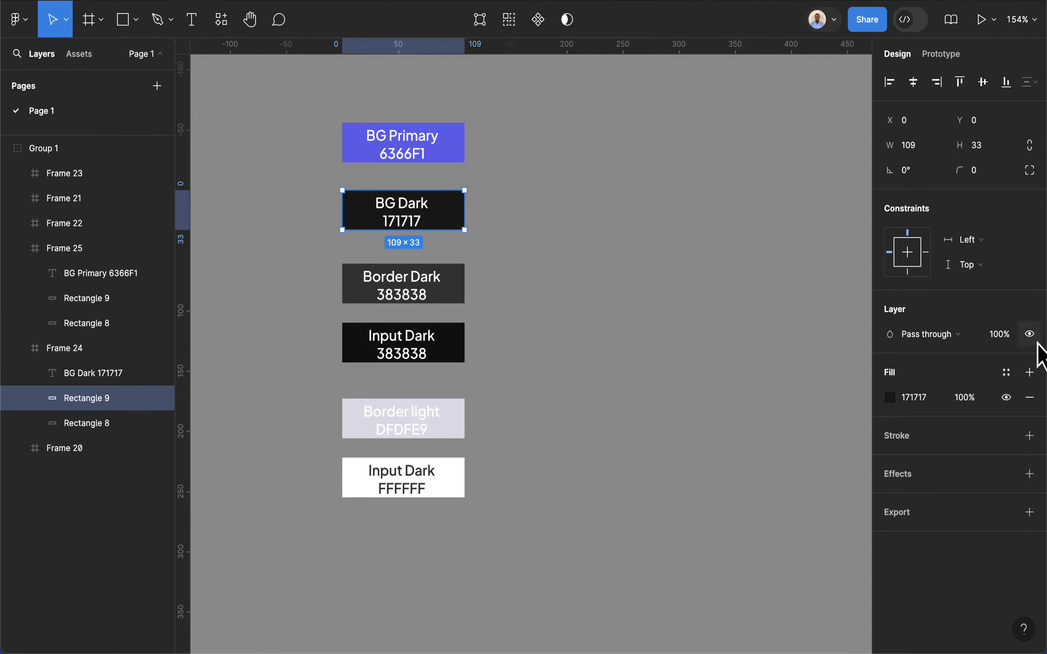
click(1006, 373)
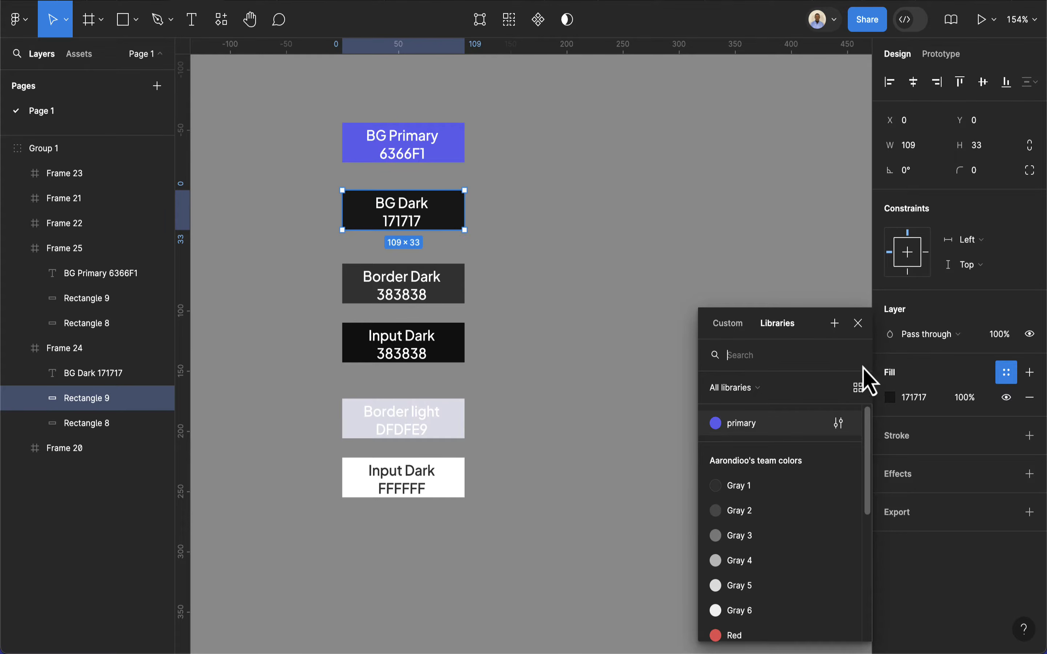
click(834, 325)
text(bg d)
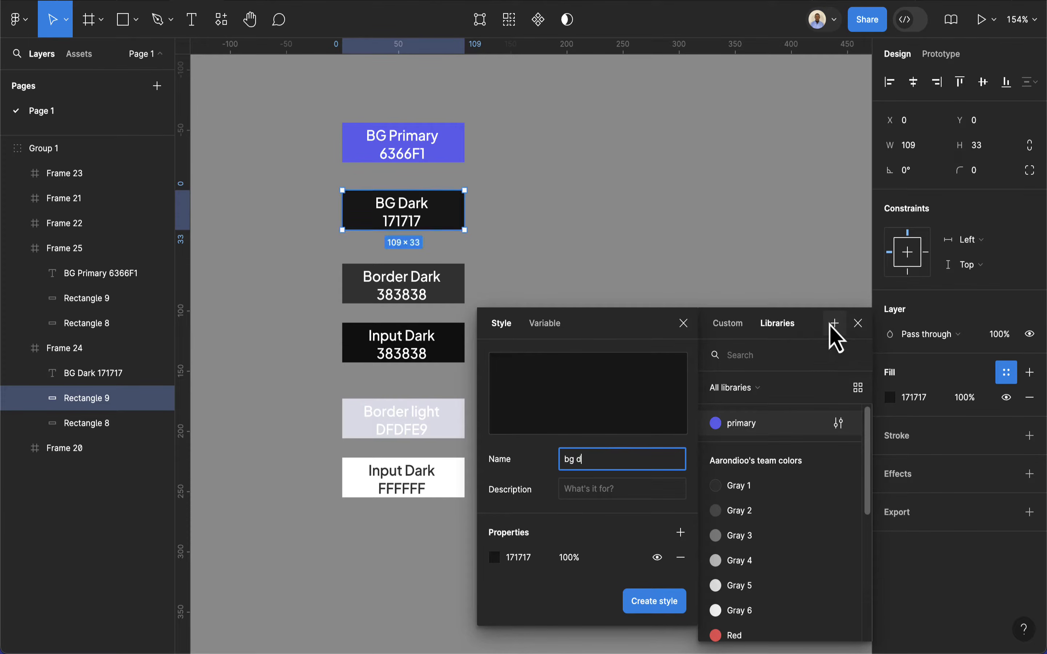
key(Return)
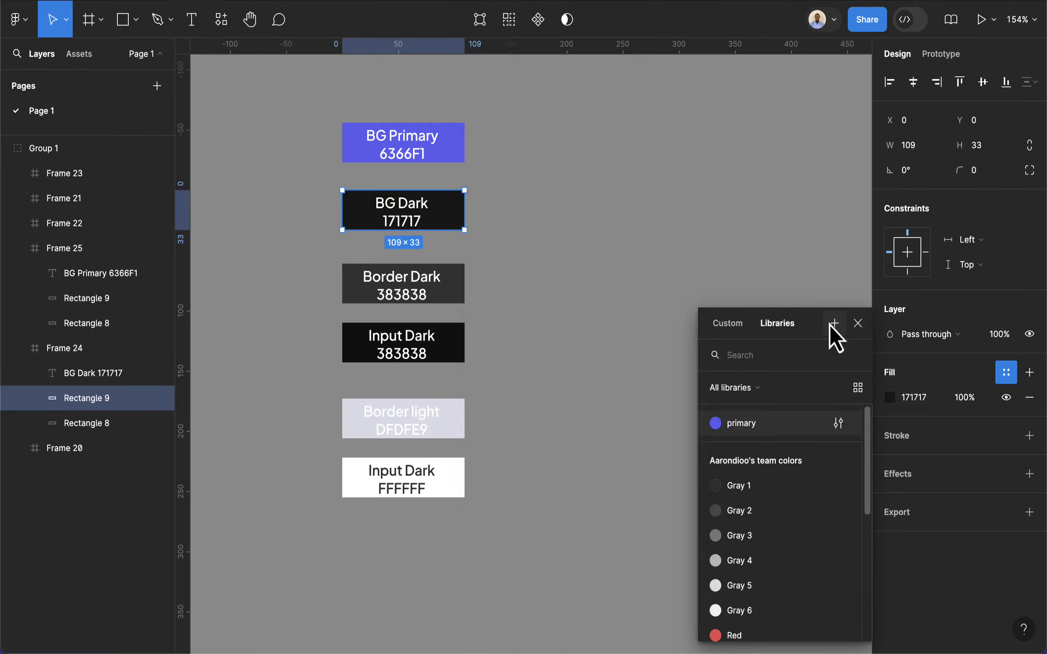
Create a color style named "border dark" from the fill of the Border Dark swatch
click(459, 298)
click(1011, 369)
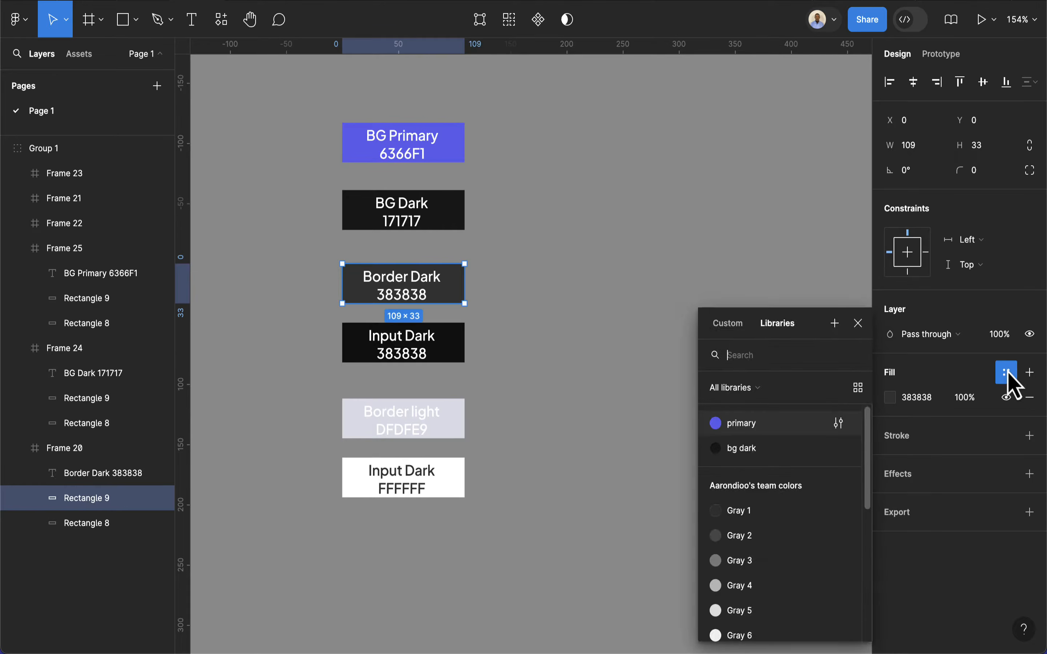
click(833, 332)
text(border da)
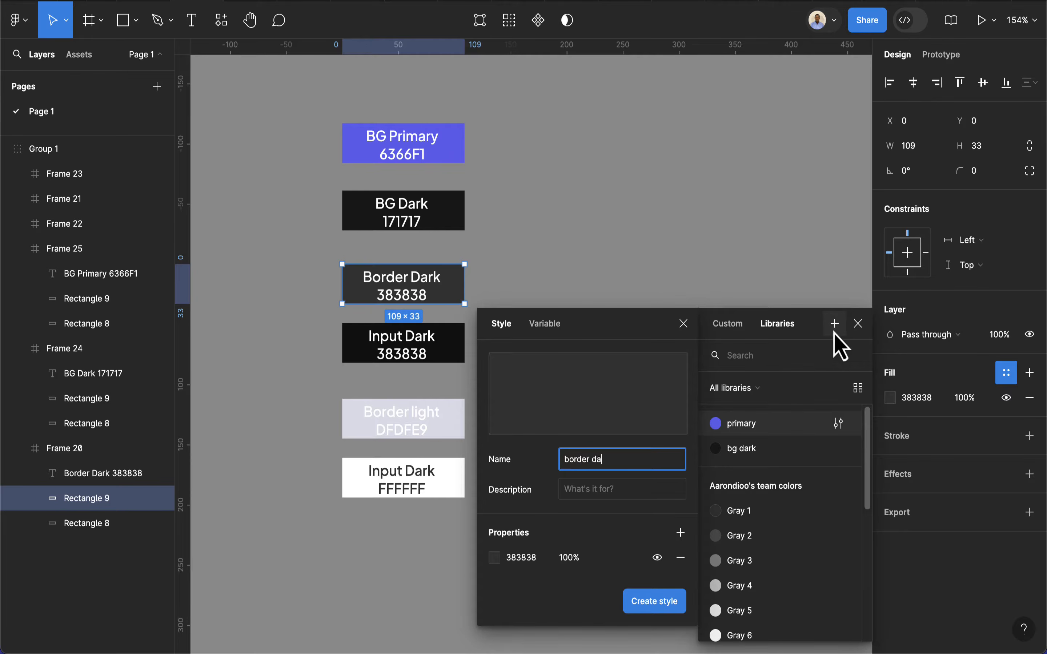
text(rk)
key(Return)
Create a color style named "input dark" from the fill of the black Input Dark swatch
click(459, 353)
click(1006, 373)
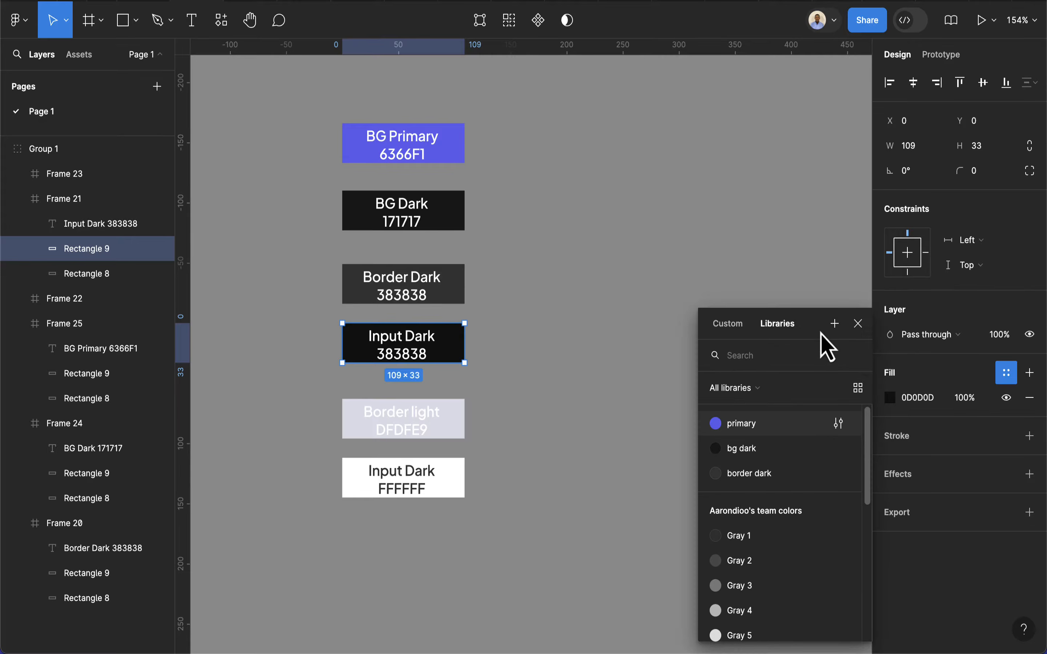
click(833, 325)
text(input dark)
key(Return)
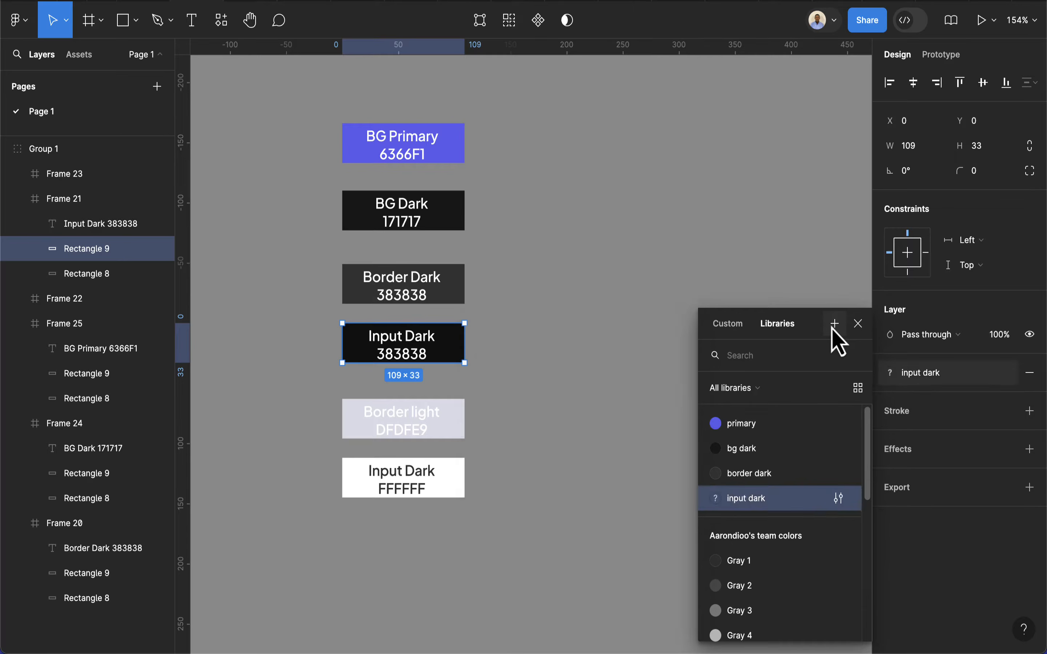
Create a color style named "border light" from the fill of the Border light swatch
click(450, 427)
click(1006, 372)
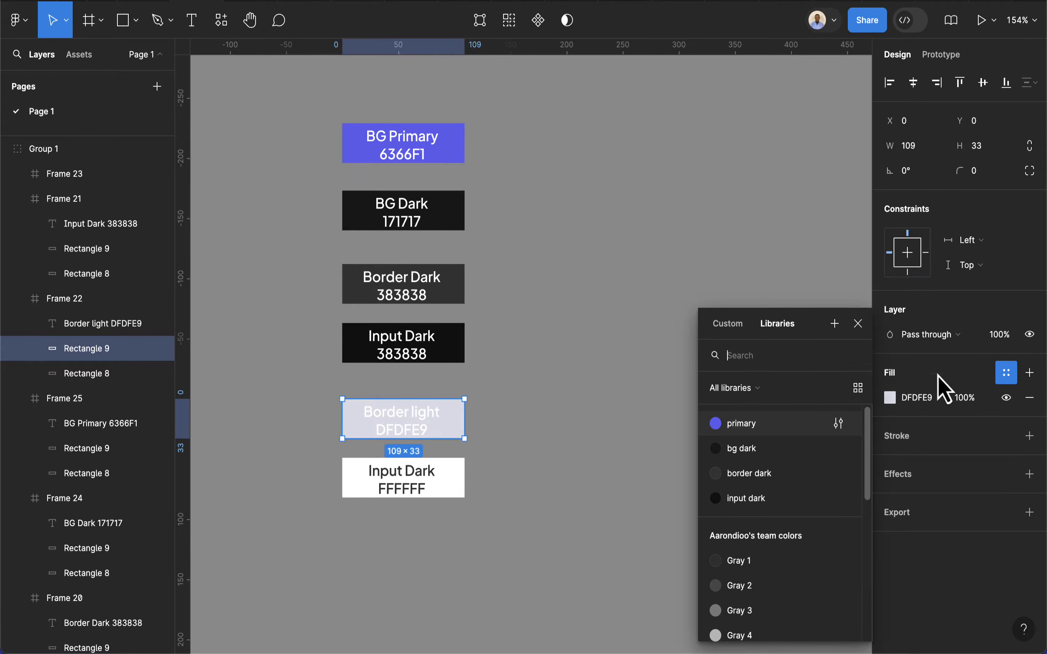
click(834, 325)
text(border light)
key(Return)
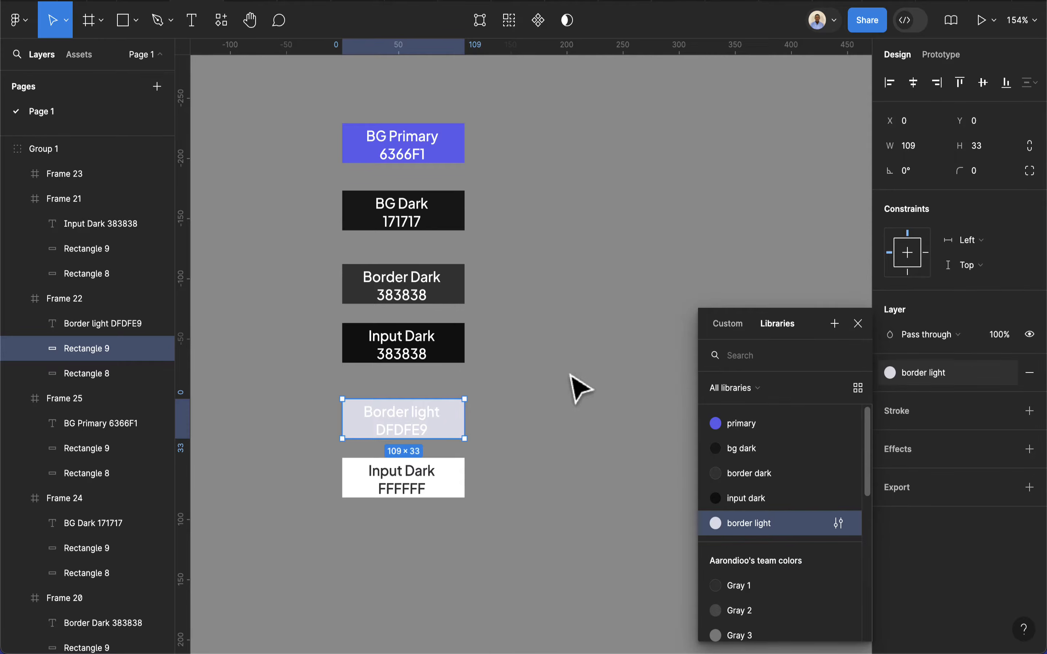
Create a color style named "white" from the fill of the FFFFFF swatch
click(460, 480)
click(1006, 372)
click(834, 325)
text(input)
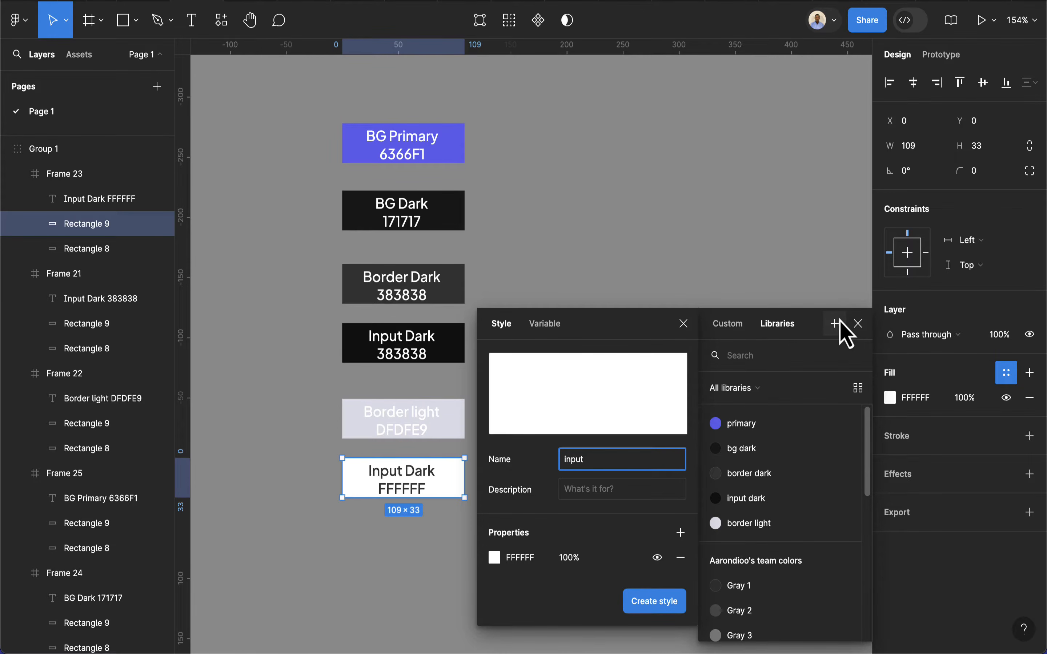
text(white)
key(Return)
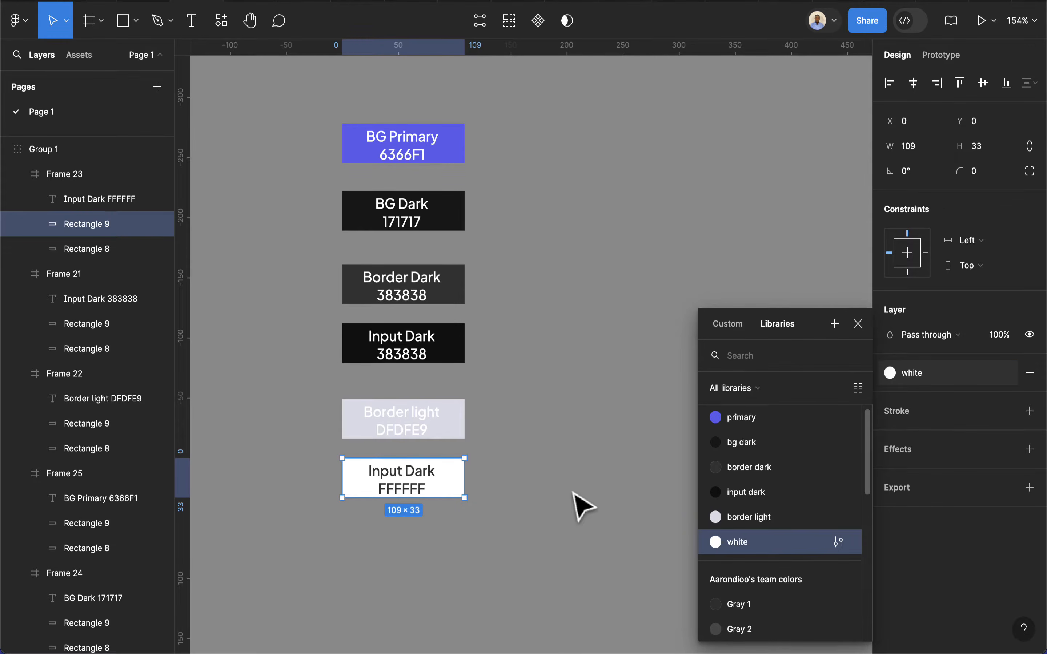
Move the whole color swatch group up and to the left, to about X 2759, Y 5899, freeing canvas space
click(398, 523)
click(432, 476)
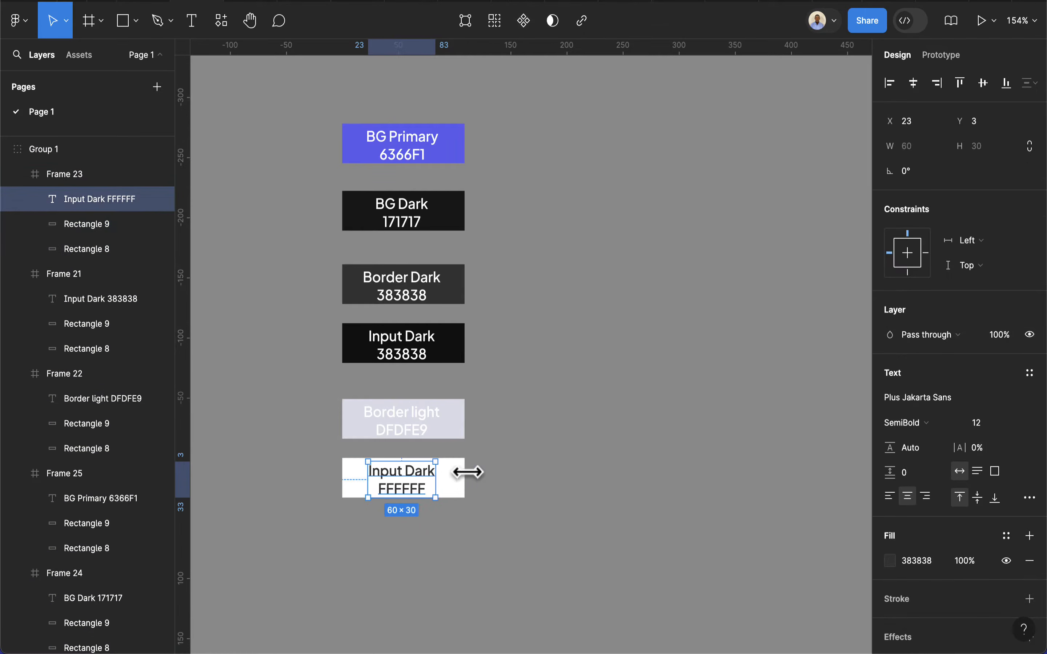
key(Escape)
click(631, 491)
scroll(632, 491, down, 2)
drag(398, 152, 534, 458)
click(532, 368)
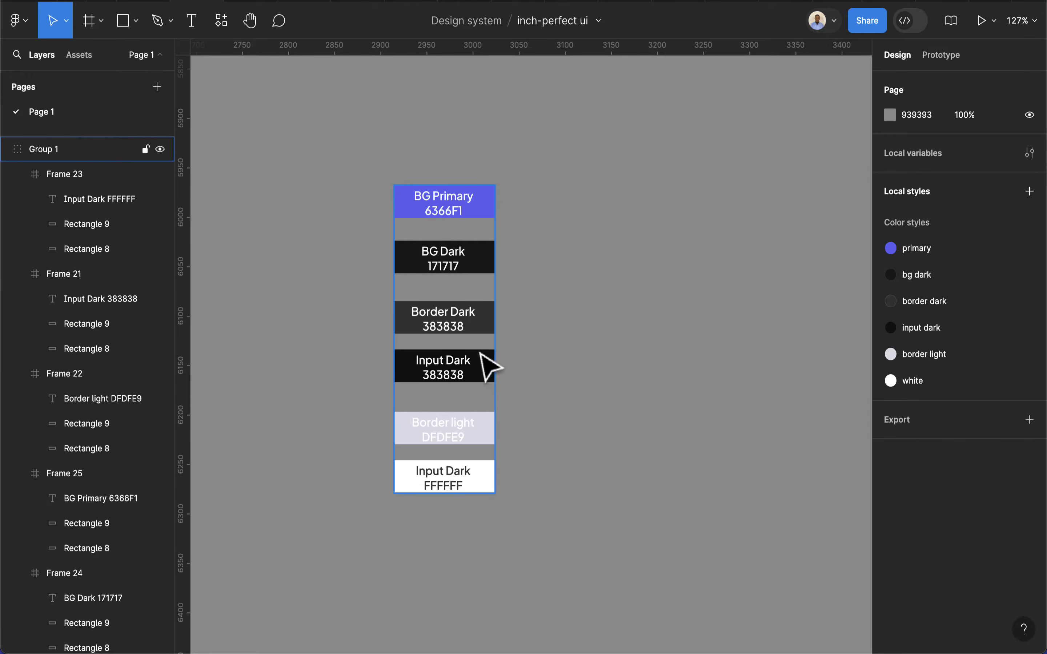
drag(464, 338, 321, 269)
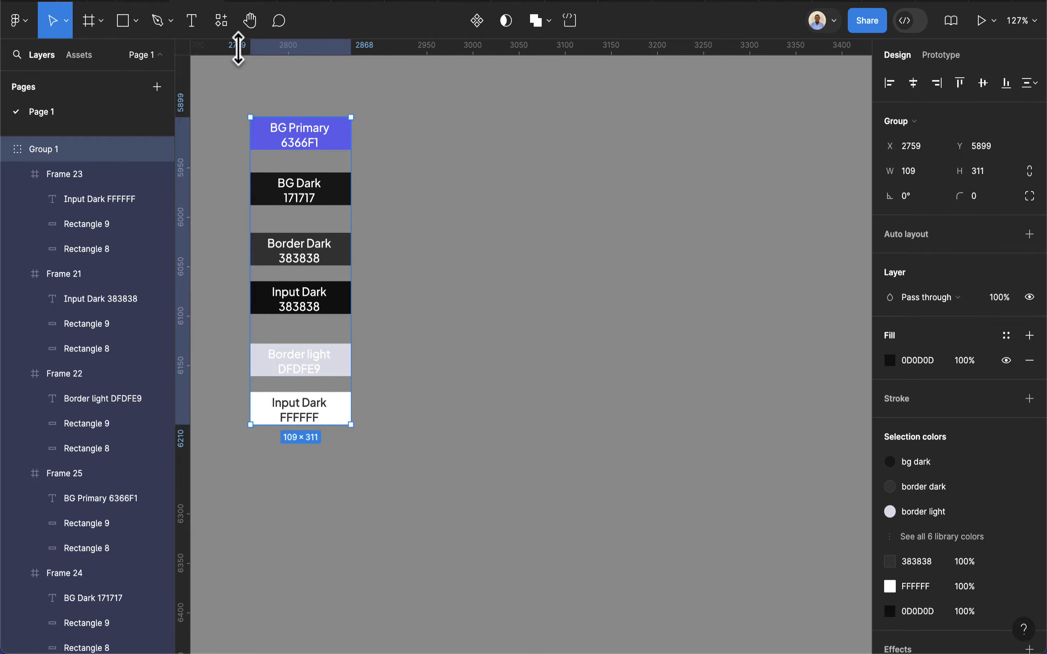
Add the text "Enter your email address" on the empty canvas beside the swatch group
click(202, 37)
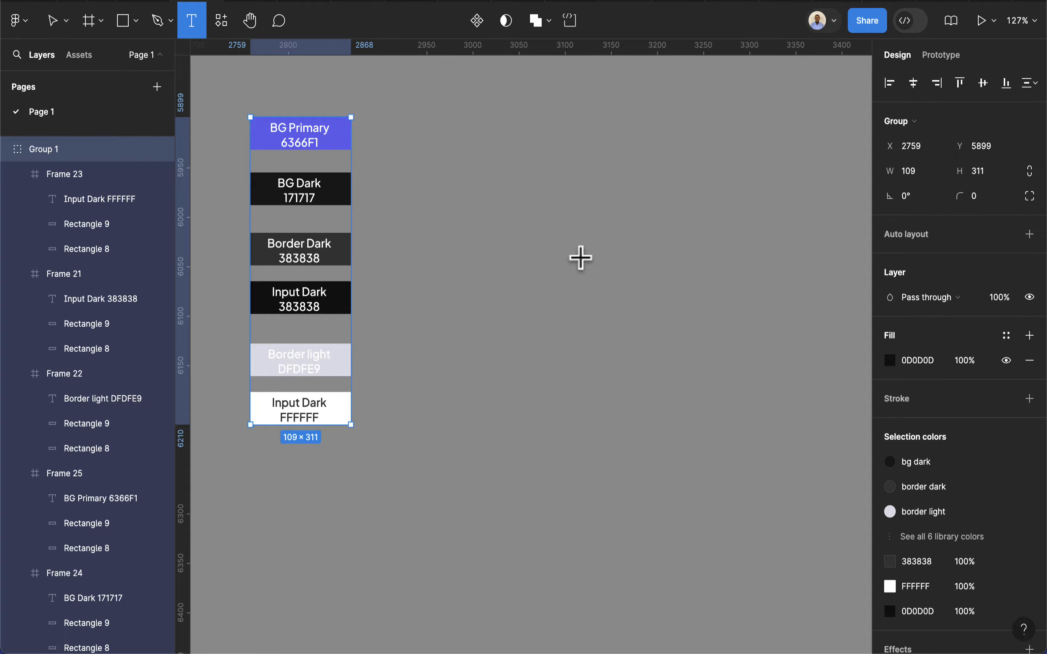
click(580, 259)
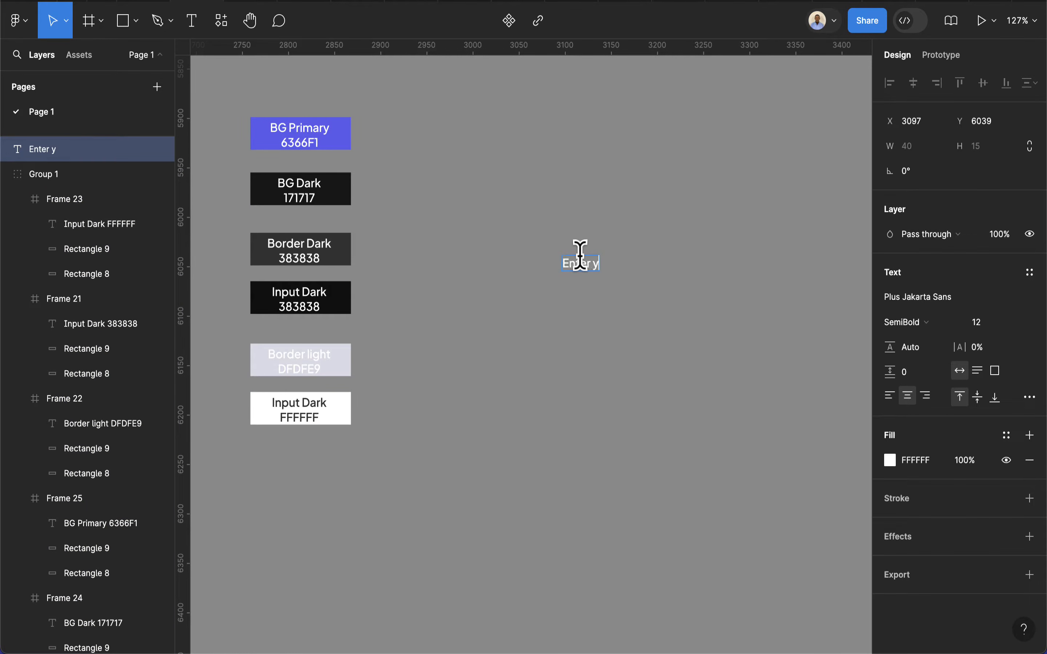
text(Enter your email address)
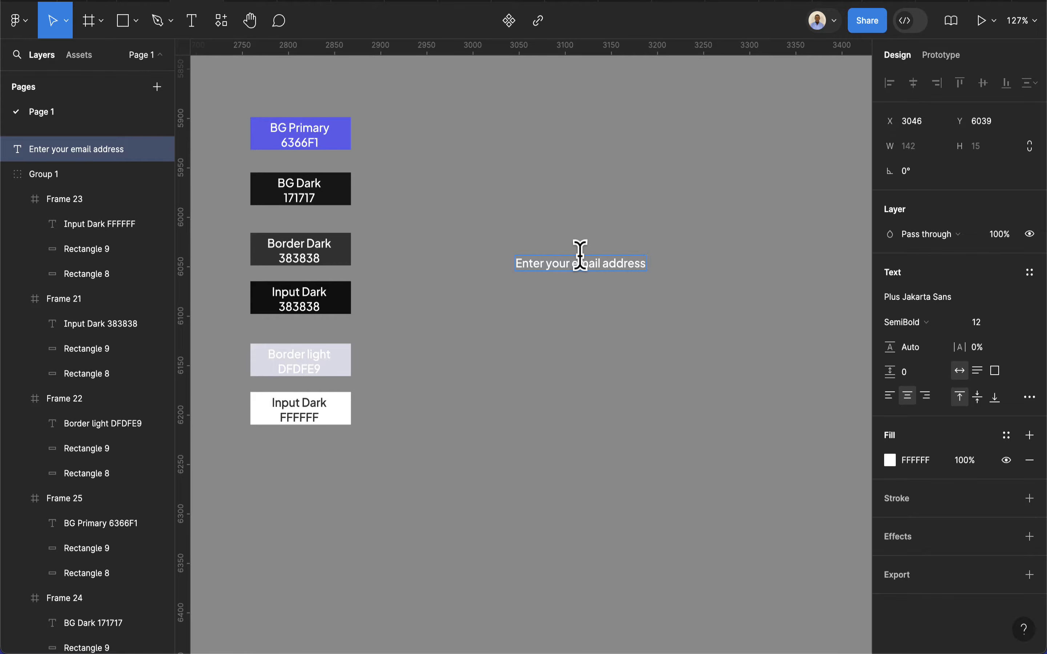
key(Escape)
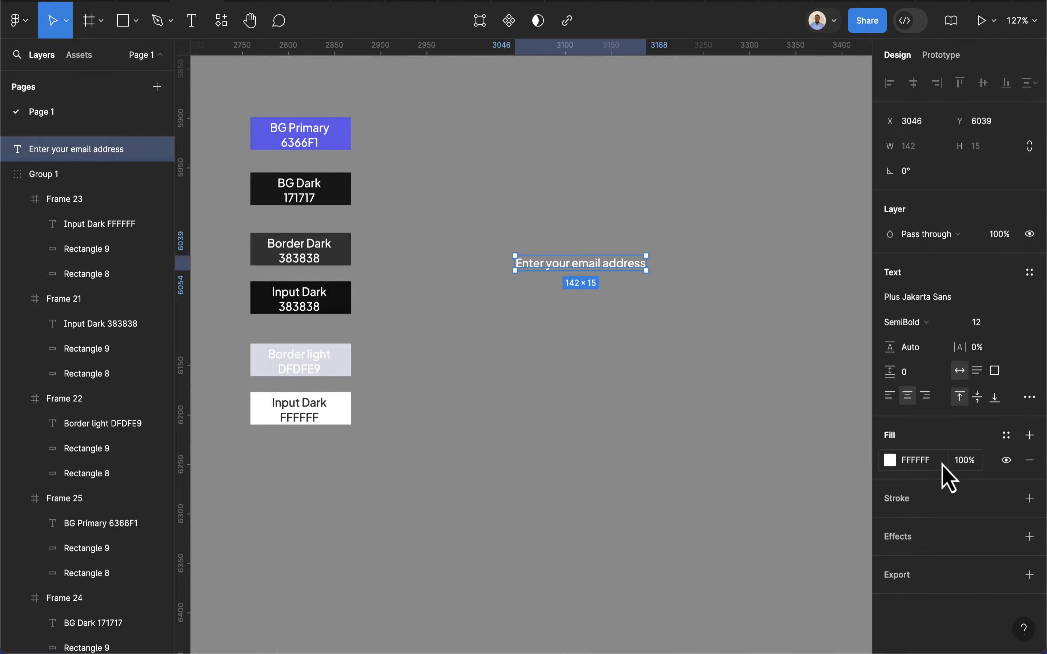
Change the email placeholder text's fill to dark gray 383737
click(890, 459)
drag(720, 431, 700, 405)
click(624, 393)
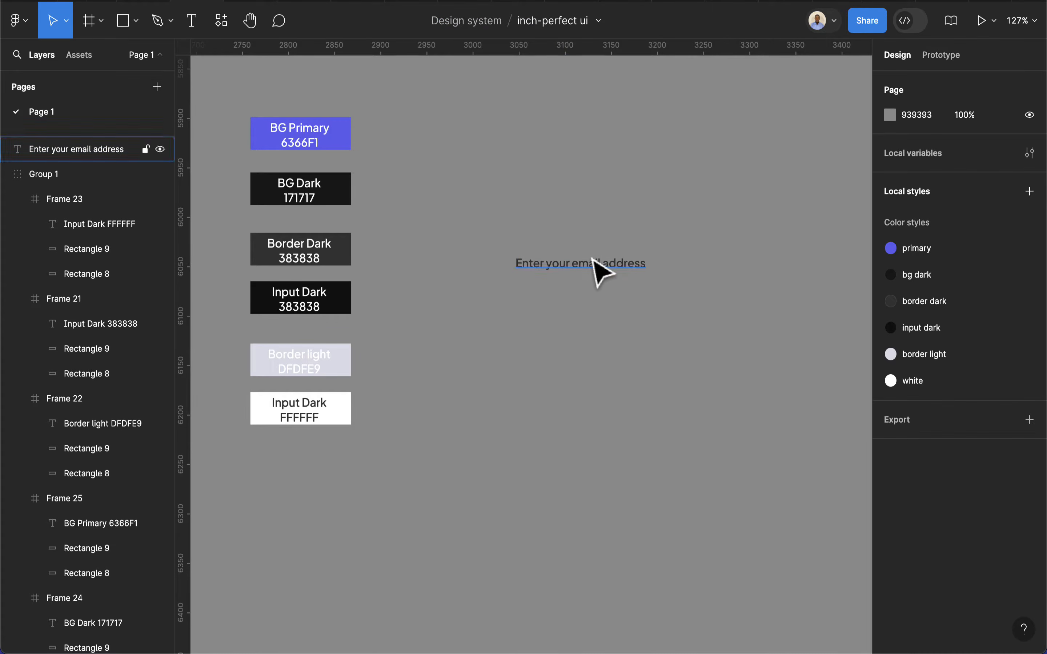
Set the email placeholder text box's width to 290 and left-align its text
scroll(598, 271, up, 5)
click(577, 281)
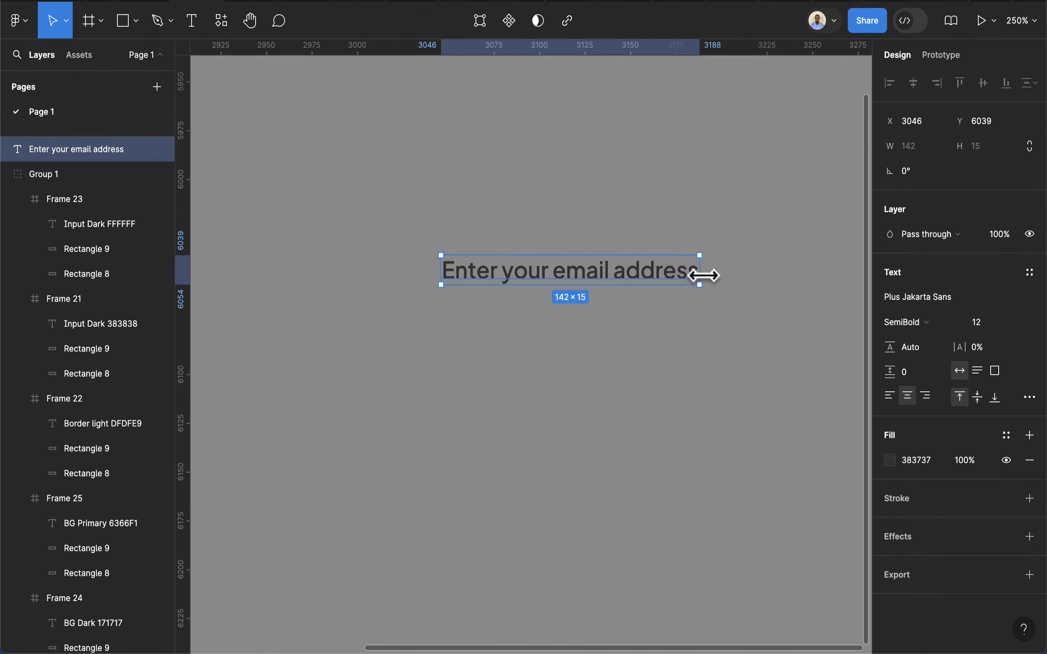
drag(705, 273, 813, 273)
scroll(818, 292, down, 3)
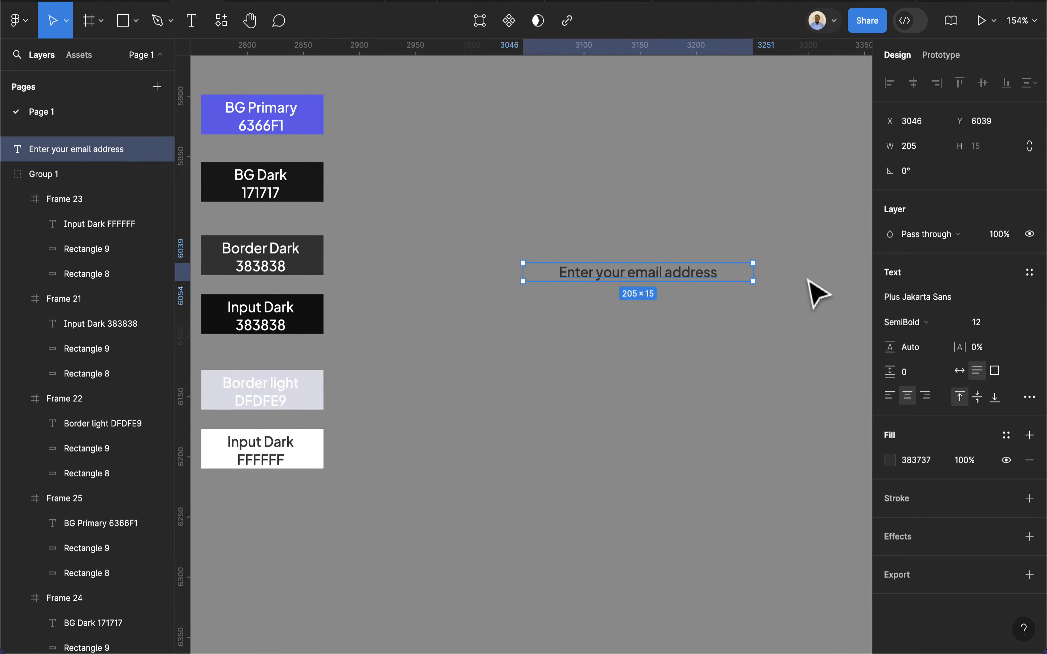
drag(773, 275, 850, 277)
scroll(855, 277, right, 3)
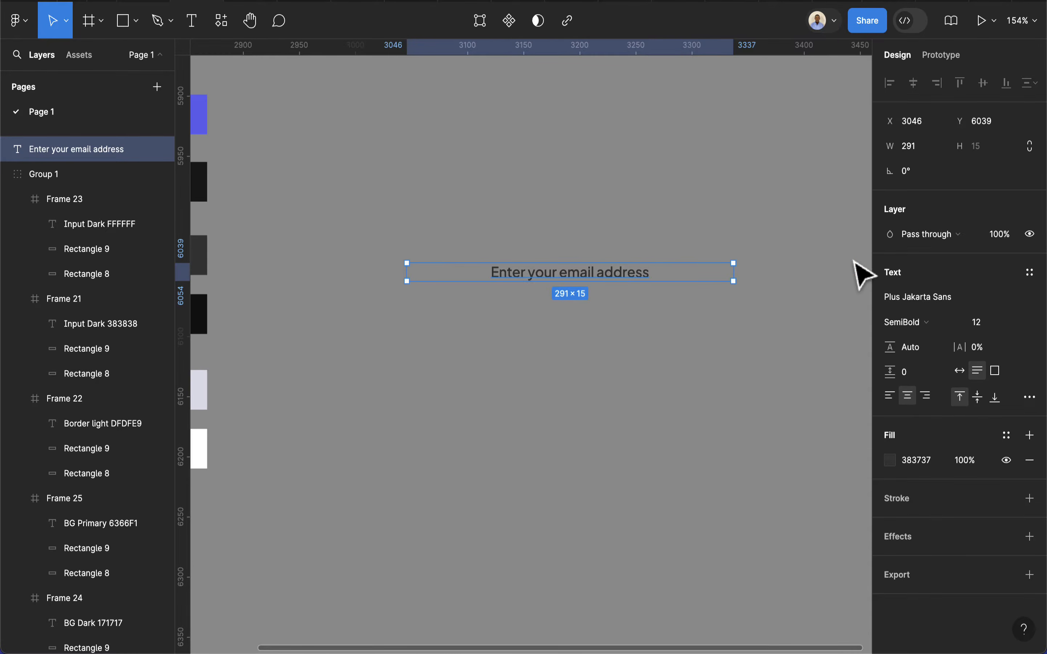
click(917, 153)
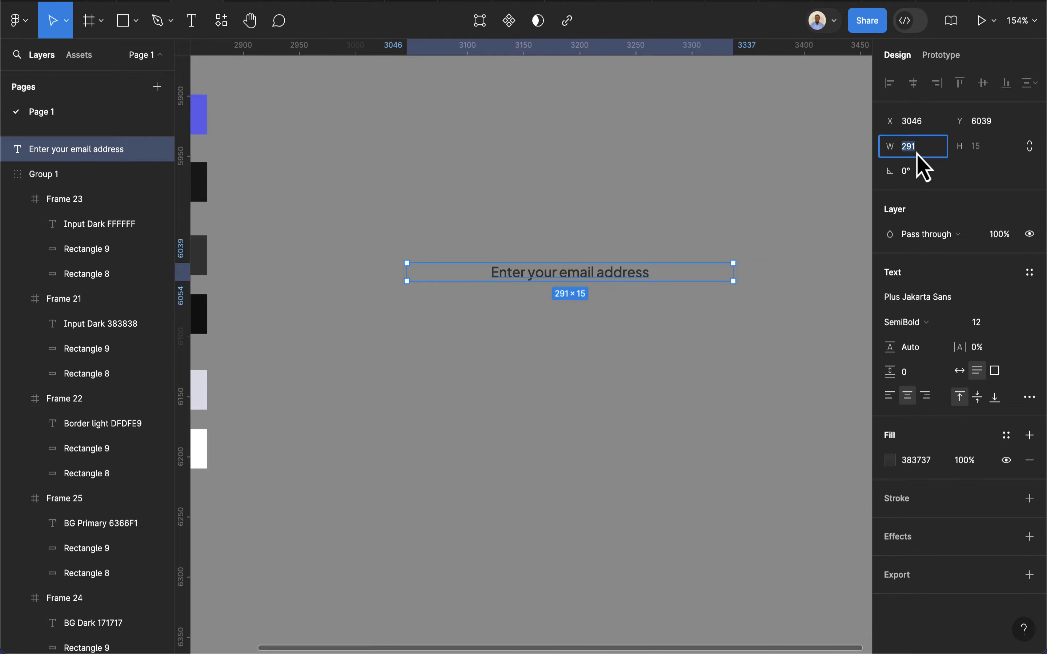
key(Return)
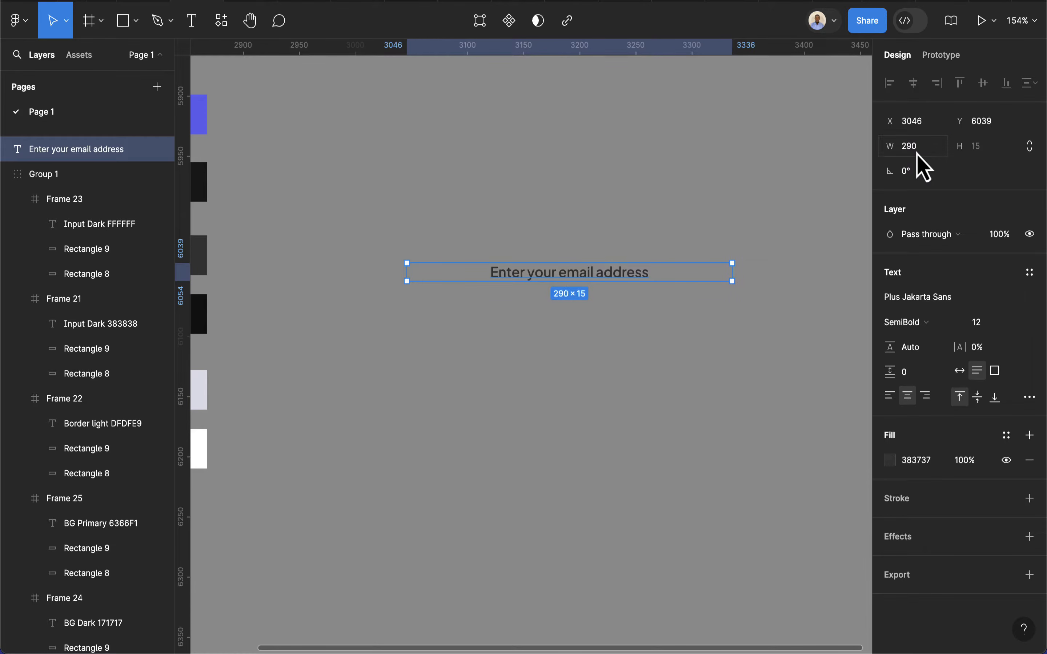
click(888, 396)
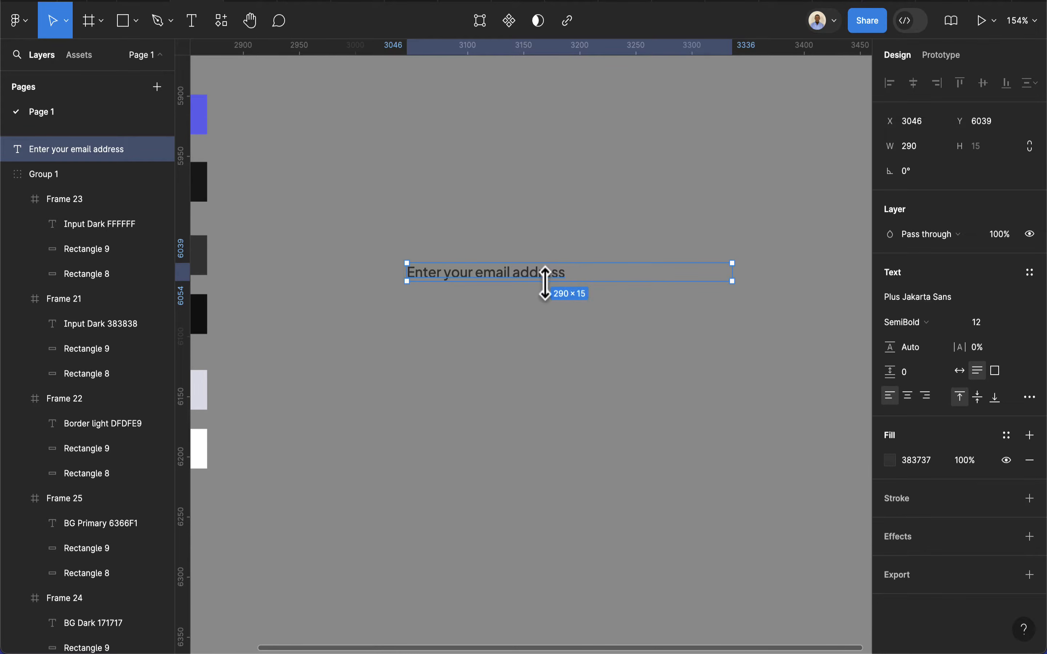
Wrap the email placeholder text in a frame and size the frame to 350 by 48
right_click(538, 283)
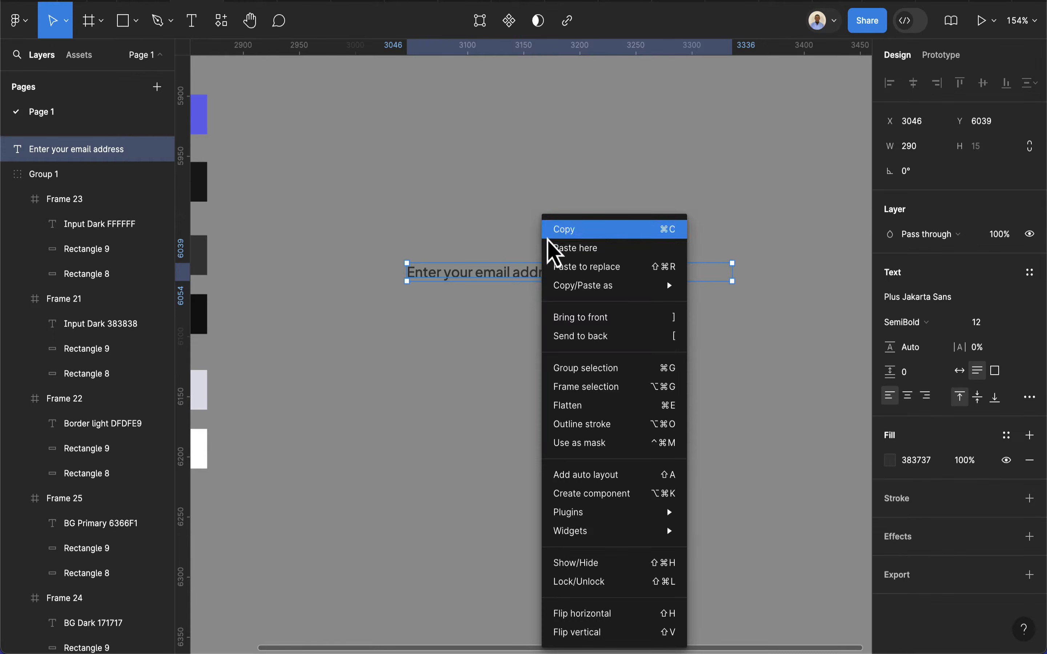
click(578, 392)
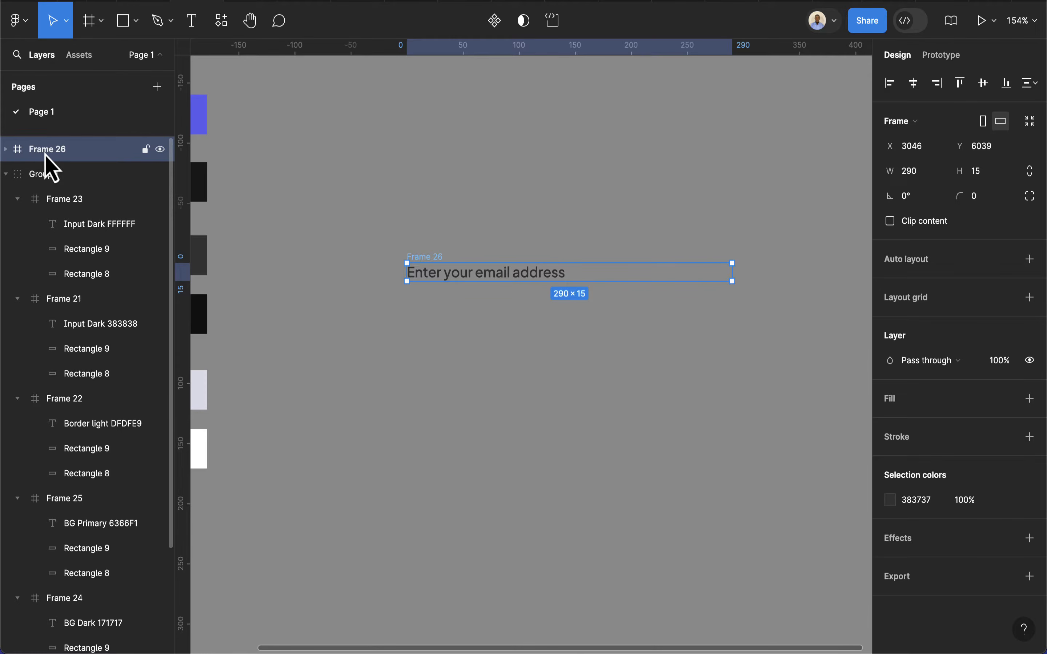
click(924, 181)
text(350)
key(Return)
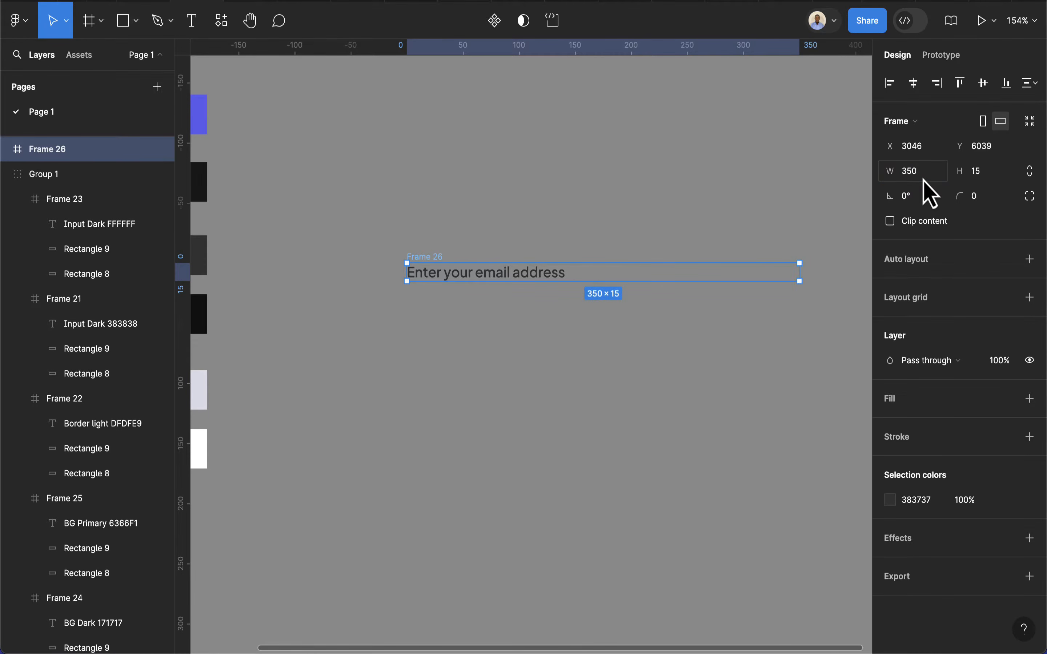
click(988, 175)
text(48)
key(Return)
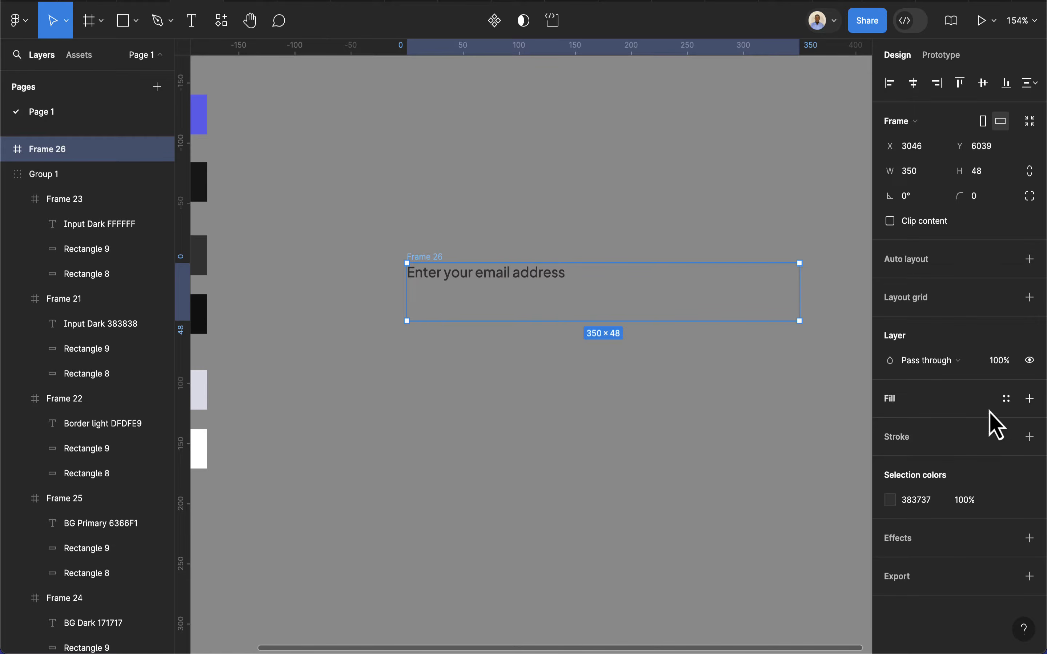
Fill the input frame with the white color style and center the placeholder text vertically inside it
click(1006, 398)
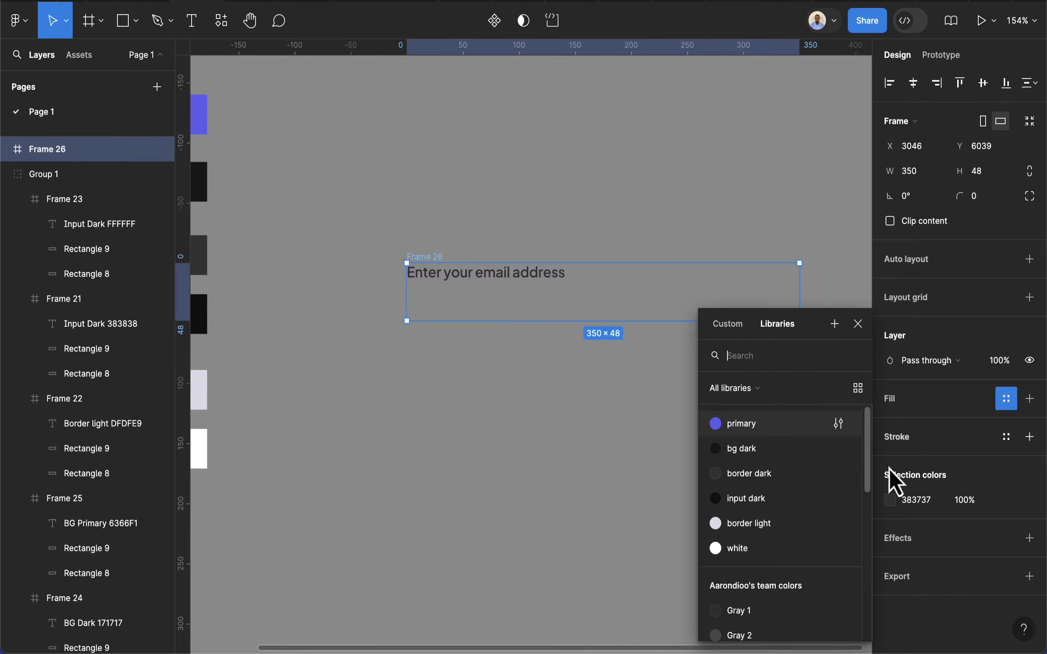
click(746, 557)
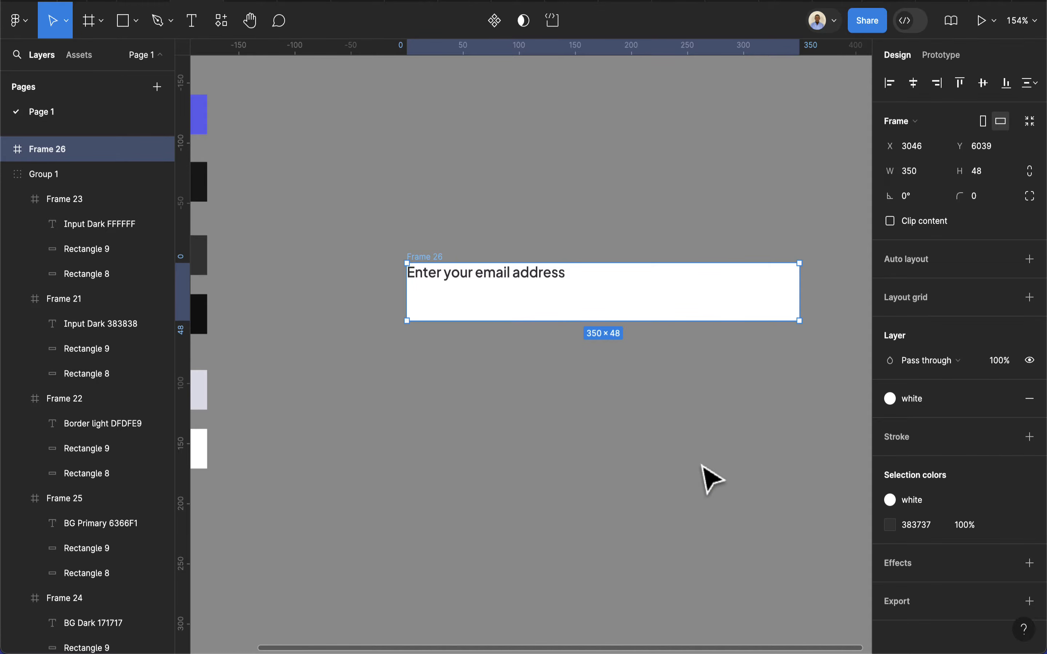
click(449, 277)
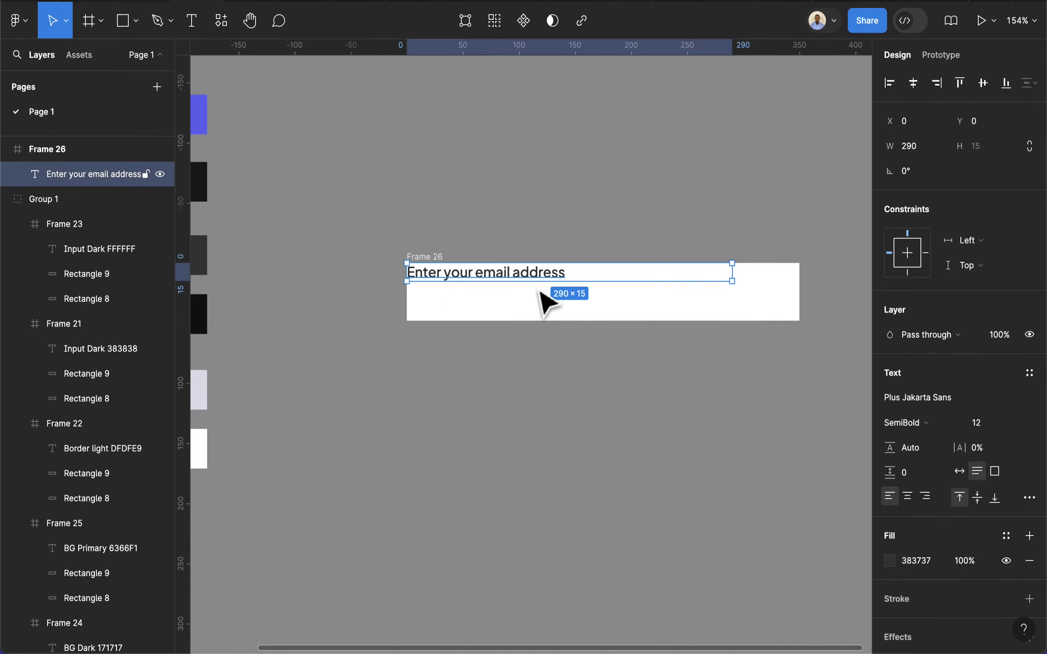
click(981, 84)
Add a column layout grid to the input frame with 2 columns and a margin of 20
click(434, 265)
scroll(545, 324, down, 1)
scroll(584, 330, up, 2)
drag(722, 301, 710, 273)
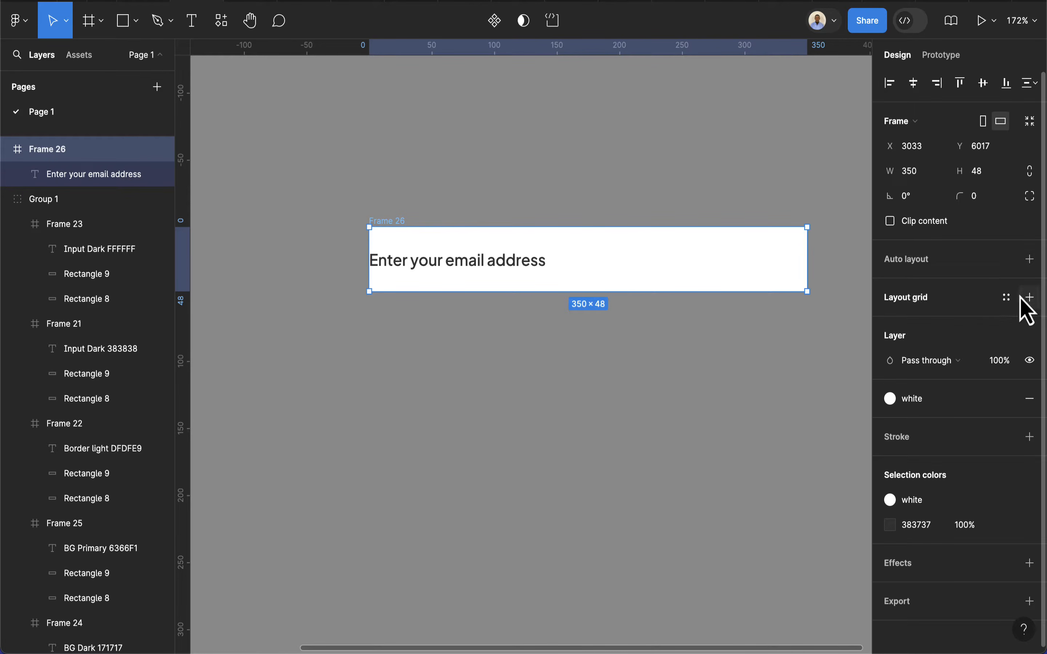
click(1029, 298)
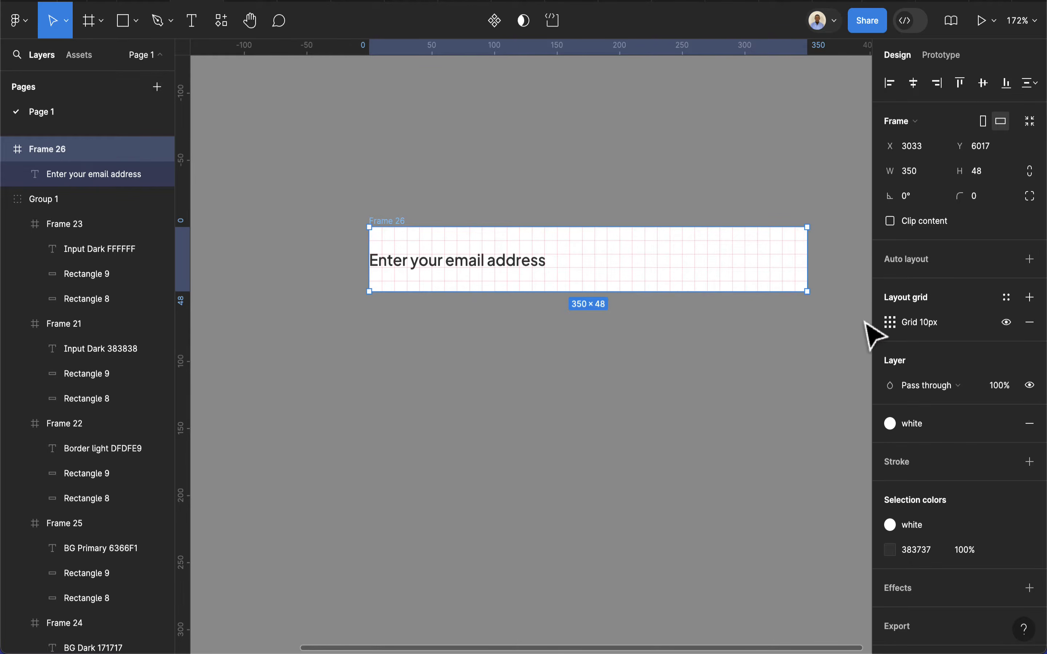
click(890, 324)
click(727, 325)
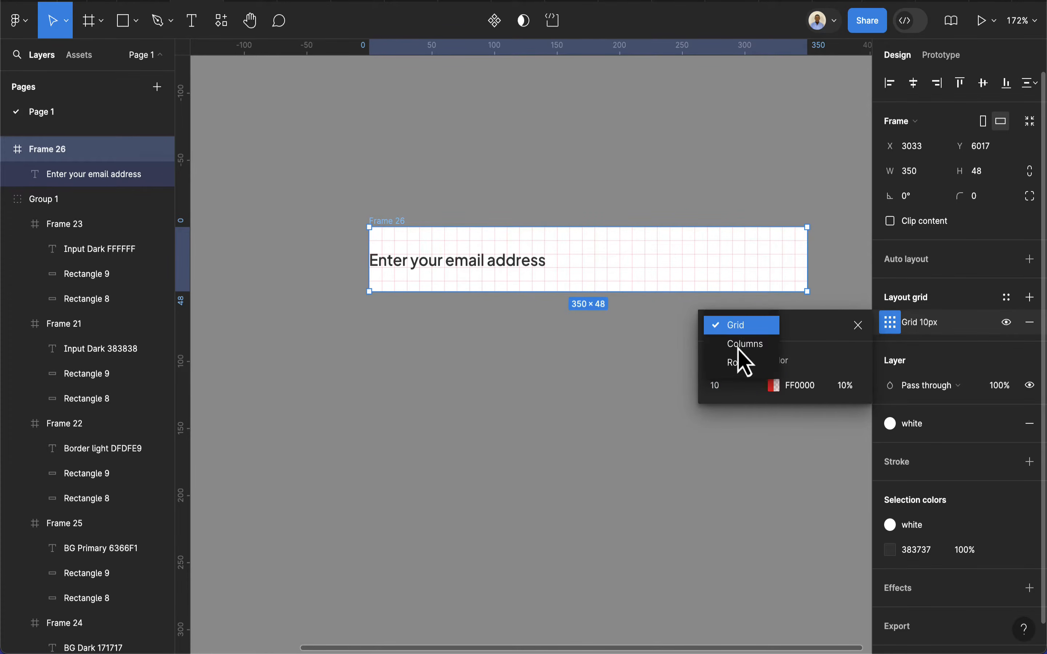
click(739, 346)
text(2)
key(Return)
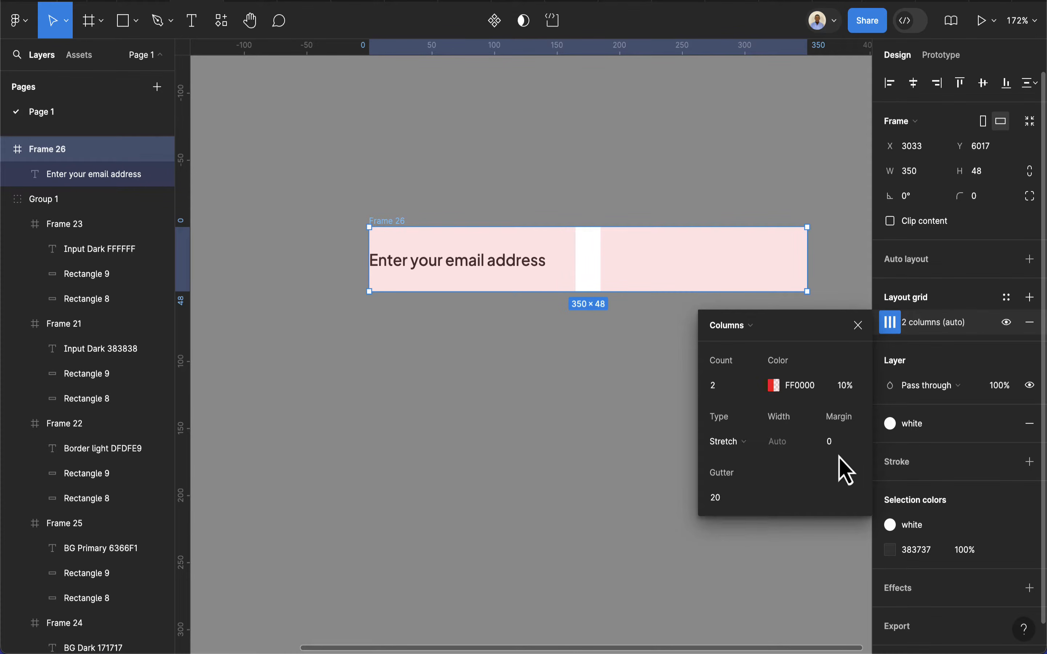
text(20)
key(Return)
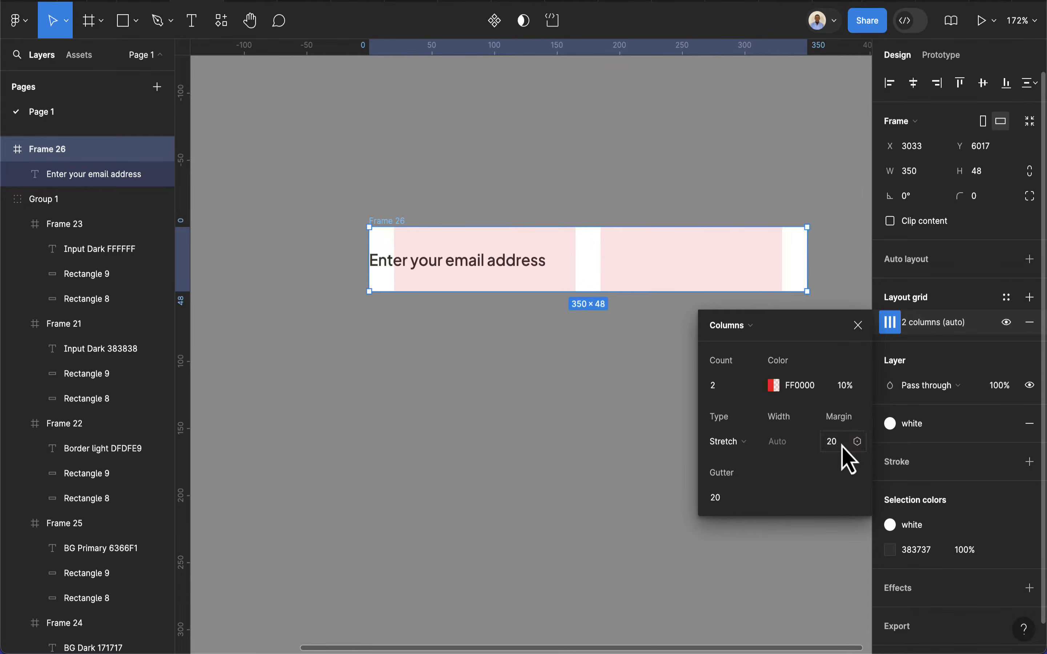
Move the placeholder text to X 20 so it starts at the first grid column's edge
scroll(493, 266, up, 5)
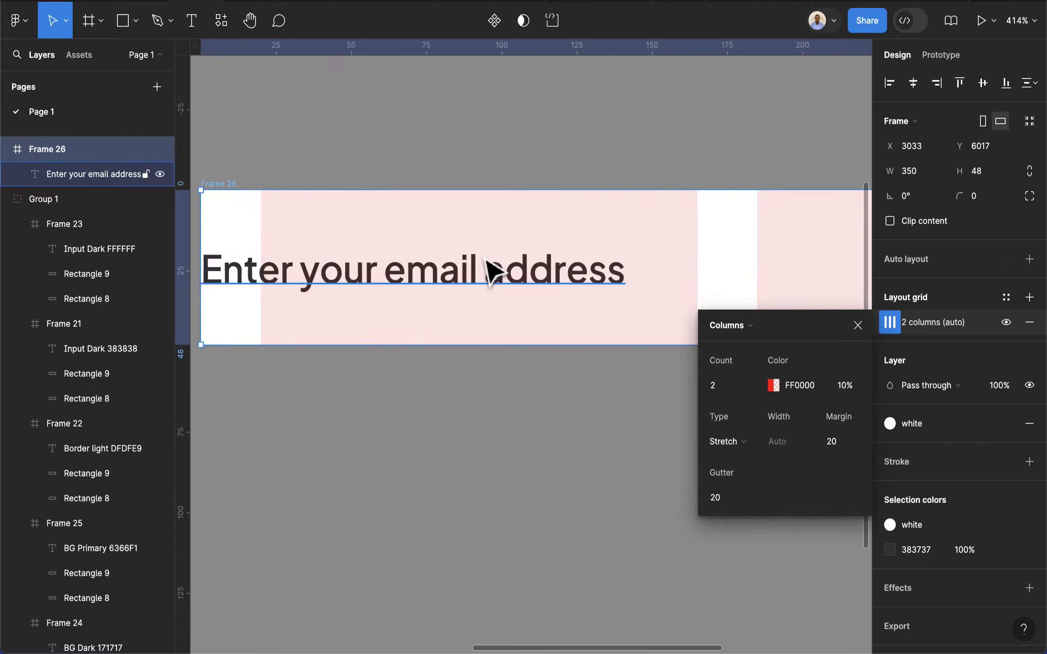
click(391, 277)
drag(354, 283, 415, 286)
scroll(337, 286, down, 5)
scroll(432, 292, right, 5)
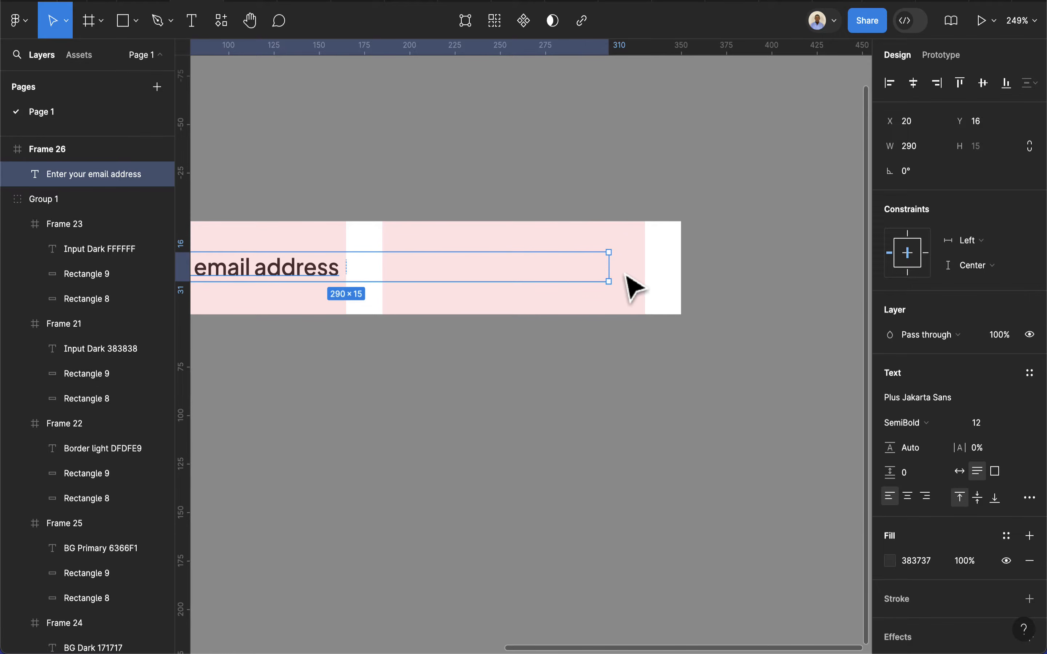
scroll(636, 286, down, 5)
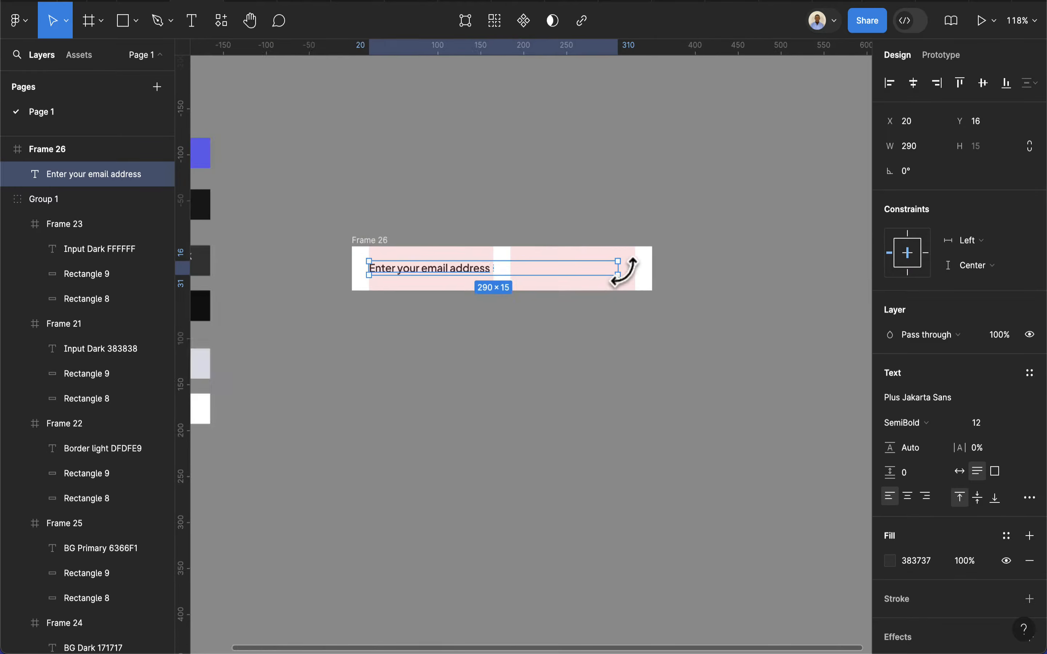
Run the Iconify plugin and search its icon library for "eye"
scroll(623, 272, left, 3)
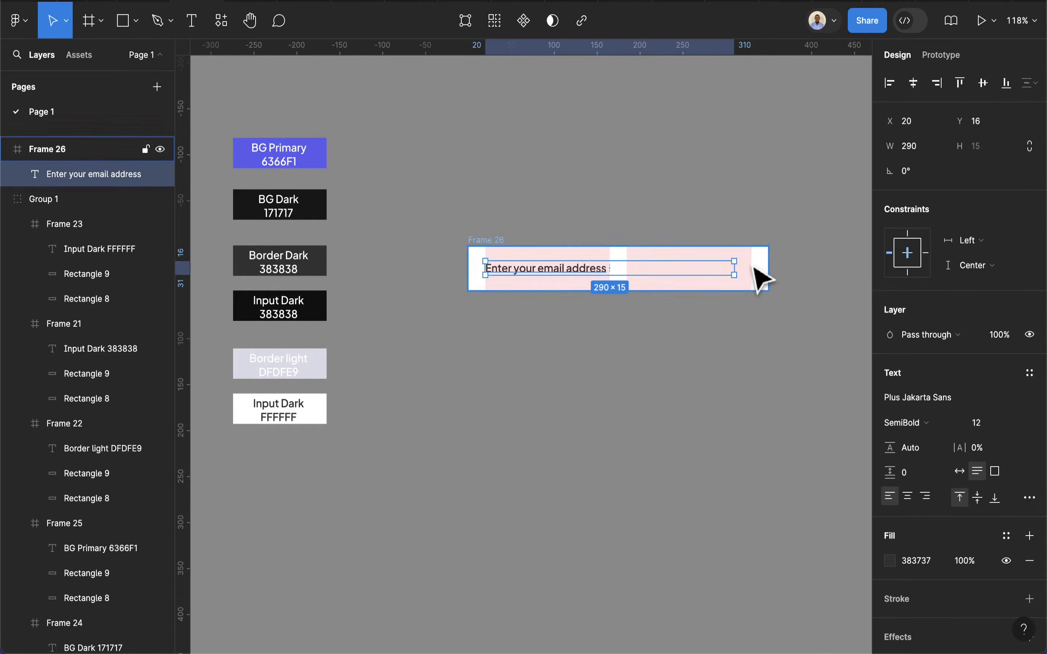
scroll(759, 280, up, 4)
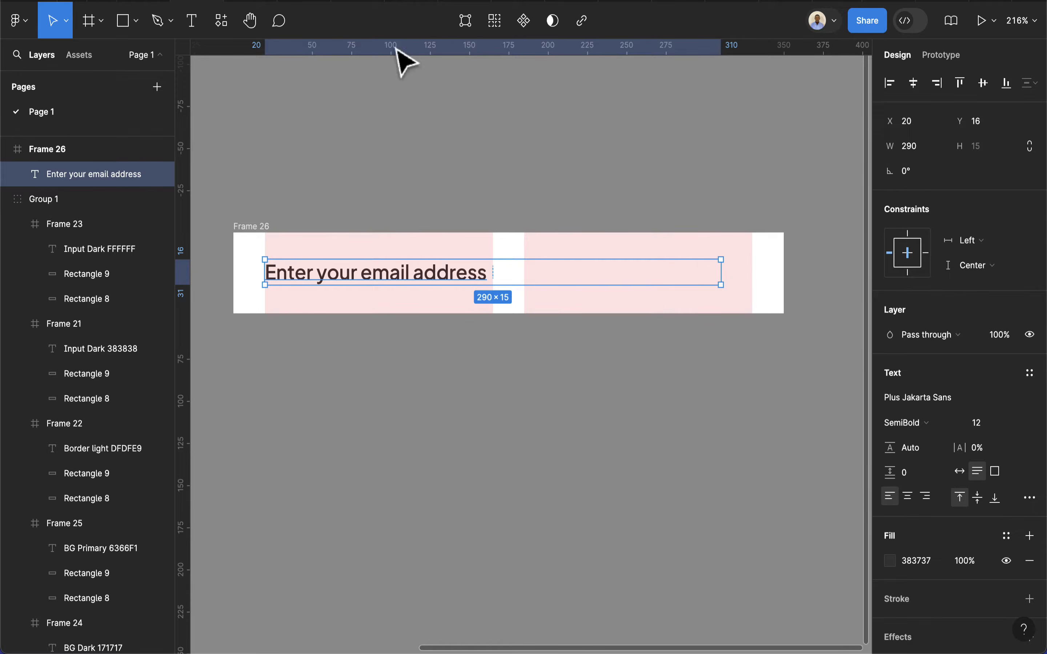
click(223, 28)
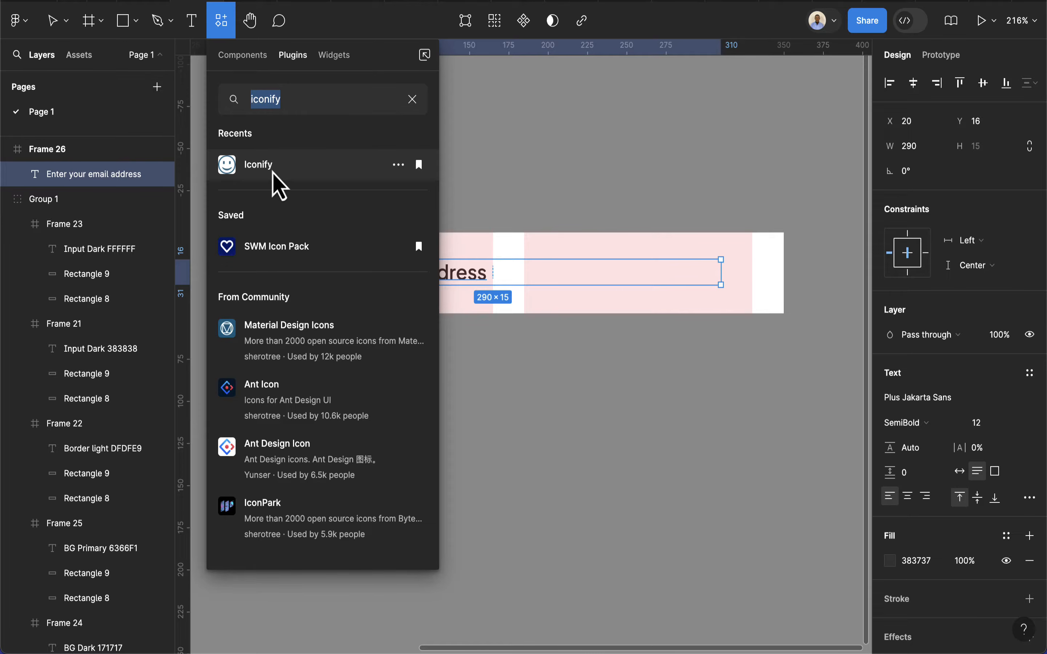
click(258, 165)
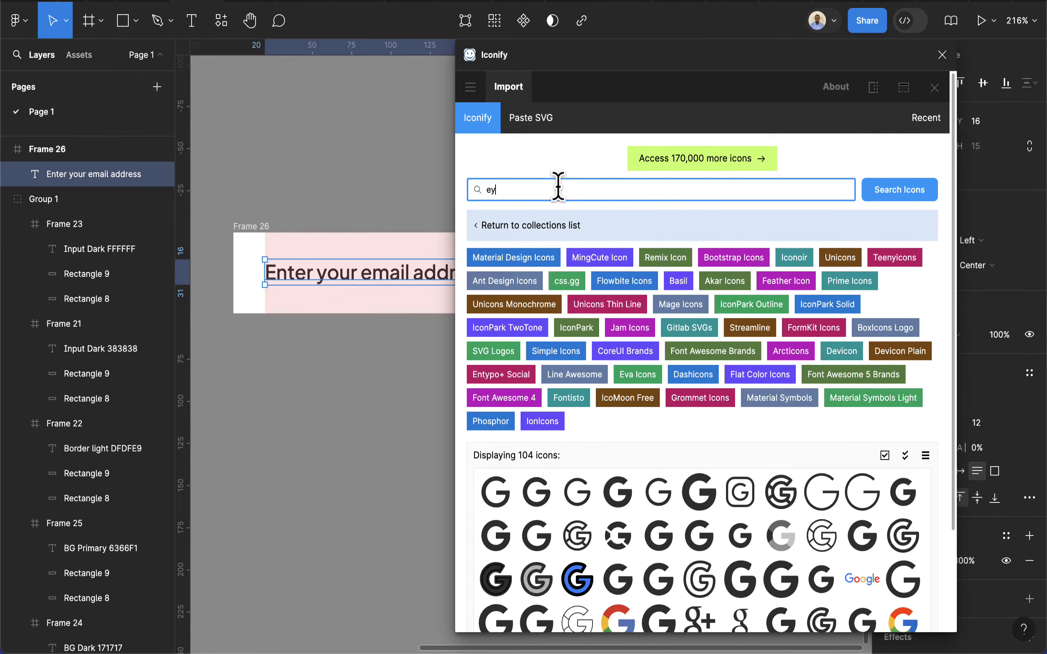
key(Return)
Find the mingcute:eye-close-line icon on the fifth page of results and place it on the canvas below the input frame
scroll(752, 444, down, 3)
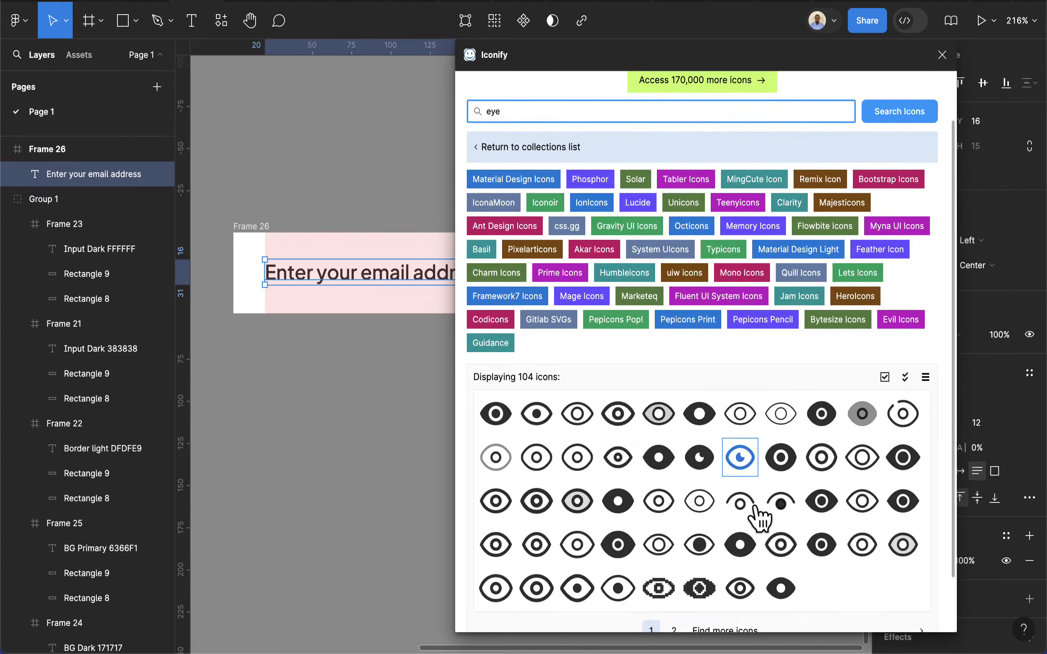
click(688, 587)
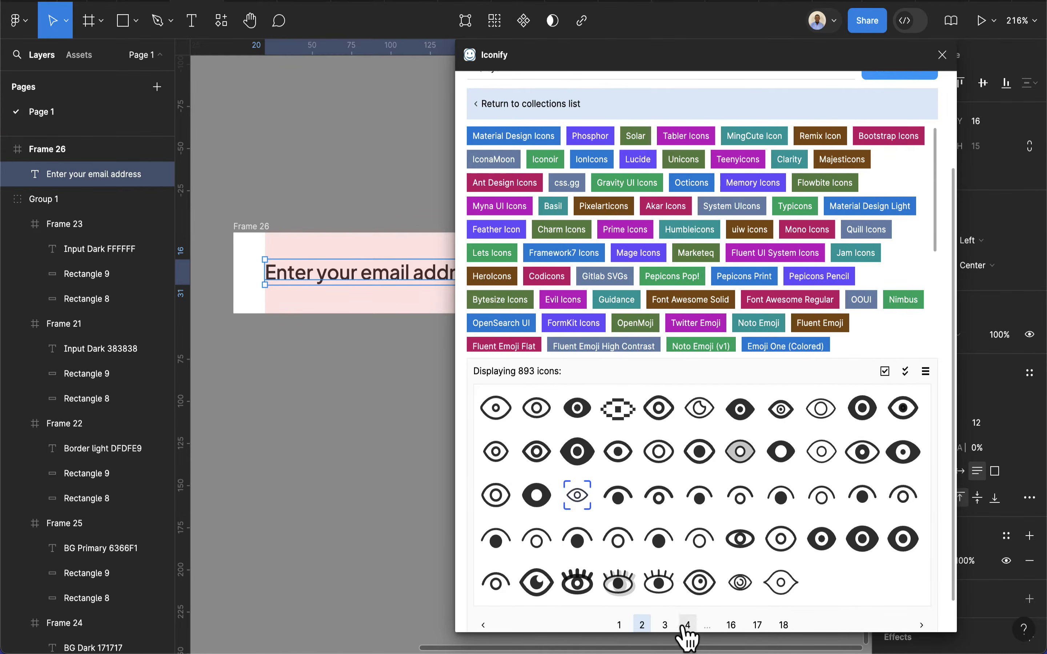
click(673, 624)
scroll(675, 605, down, 1)
click(676, 589)
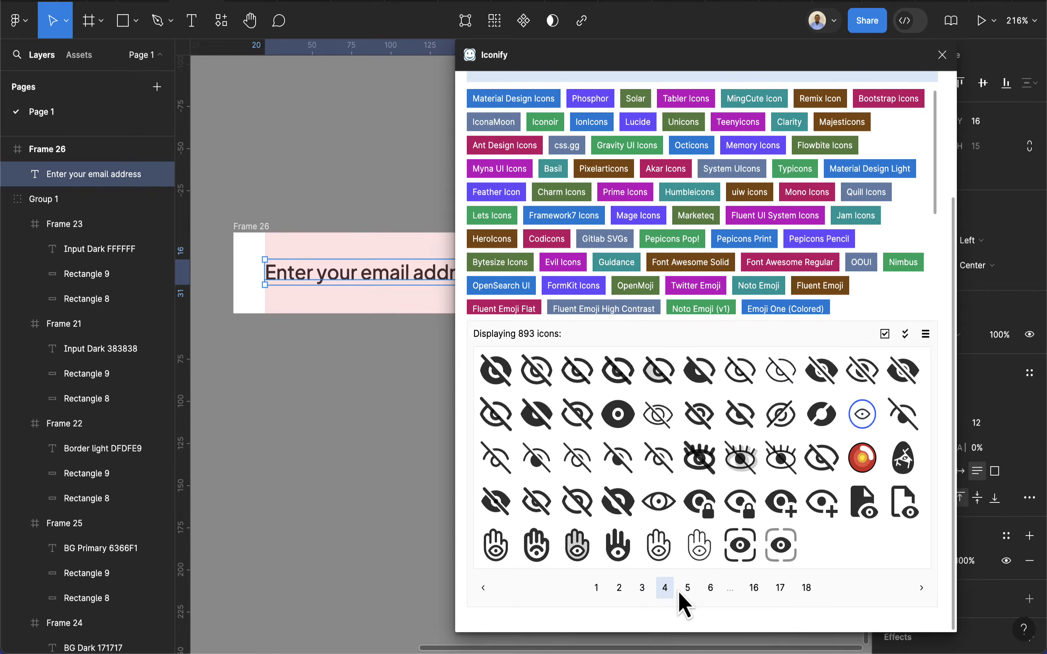
click(690, 591)
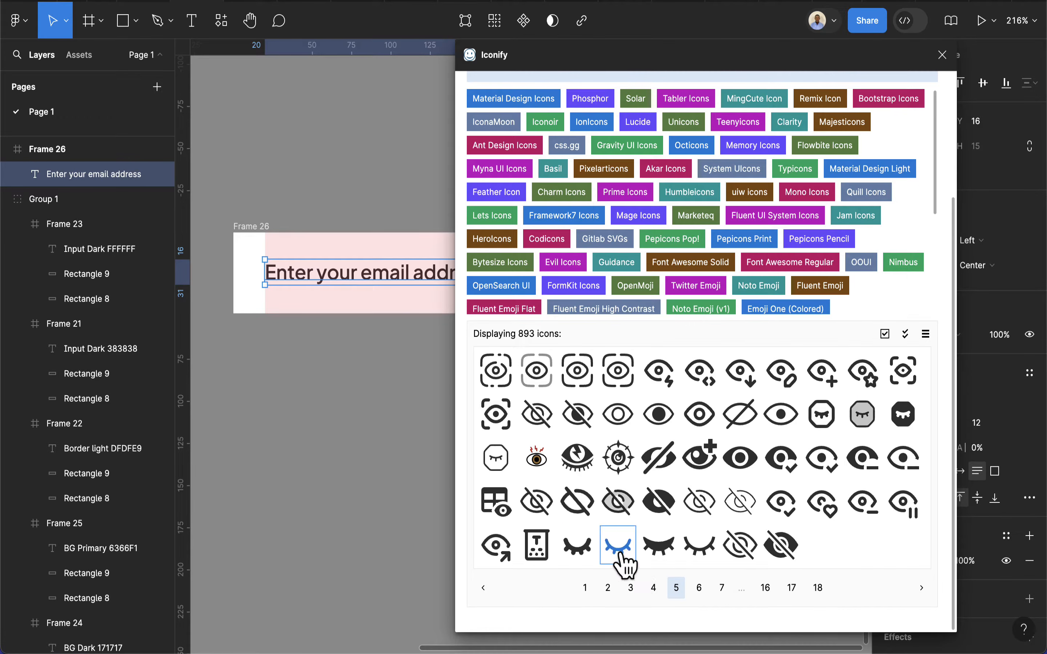
drag(619, 552, 371, 390)
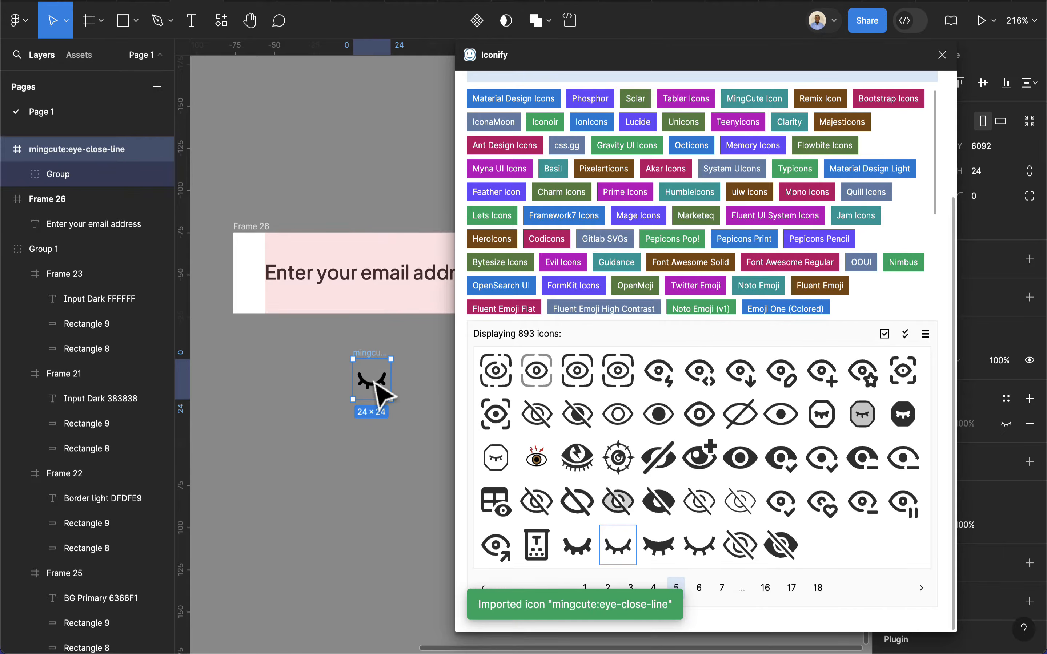
Search Iconify for "apple" and place the ic:outline-apple icon on the canvas below the eye icon
scroll(735, 250, up, 5)
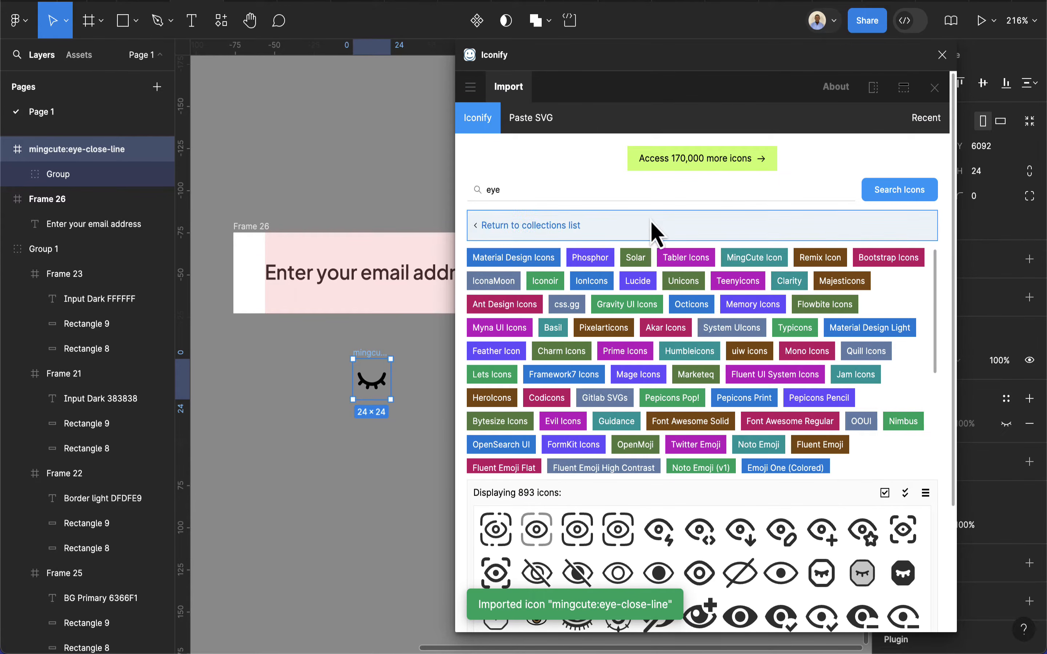
click(604, 188)
text(app)
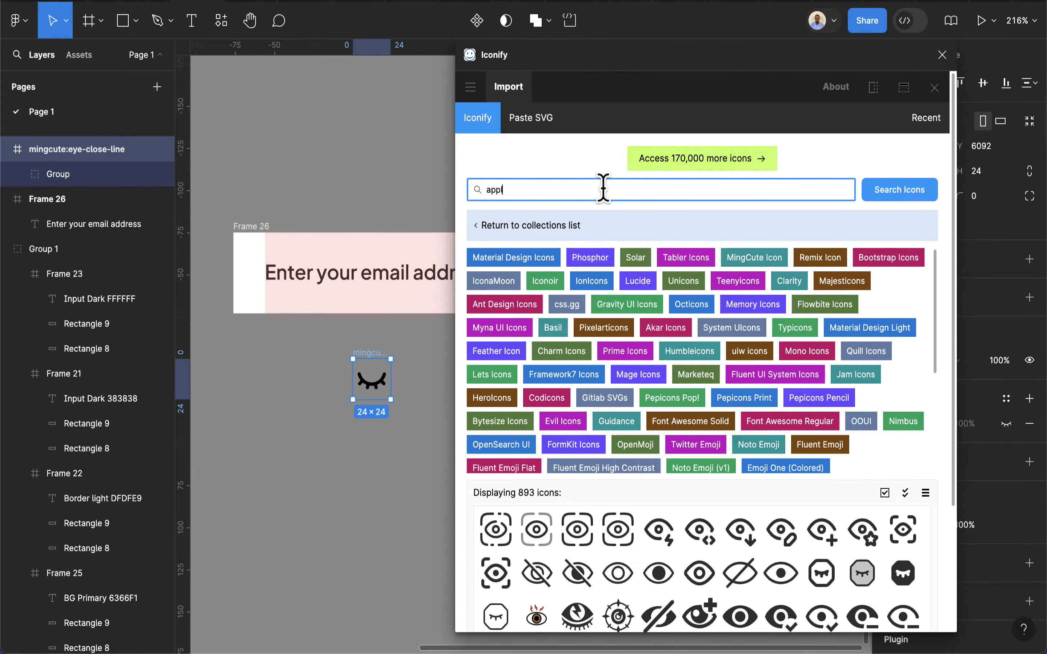
text(le)
drag(535, 530, 374, 498)
Search Iconify for "google" and place the flat-color-icons:google icon on the canvas below the apple icon
click(581, 190)
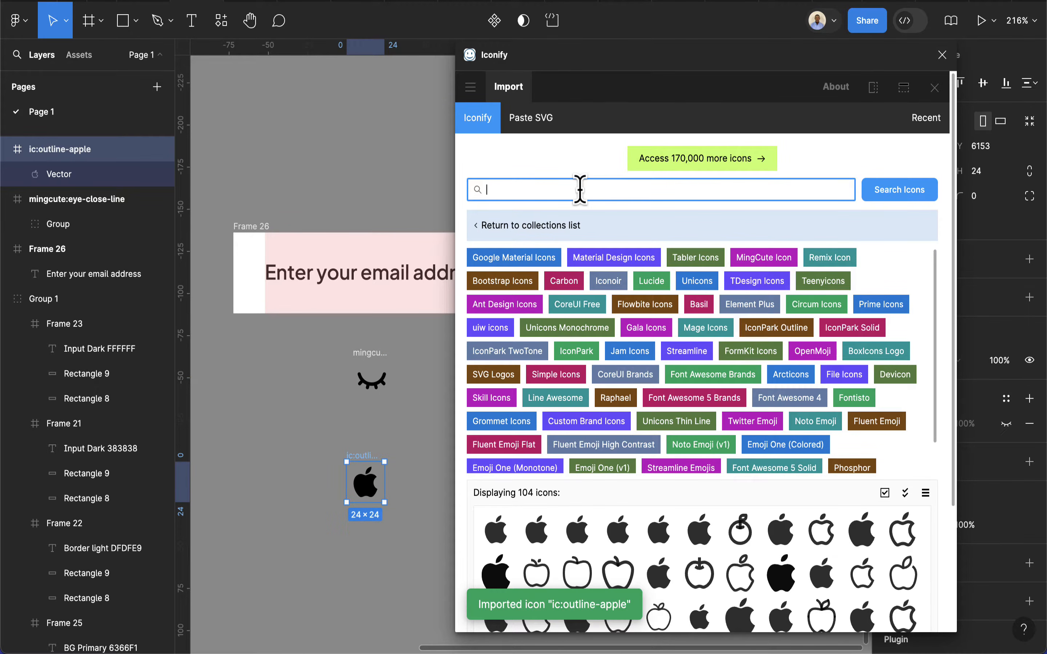
text(google)
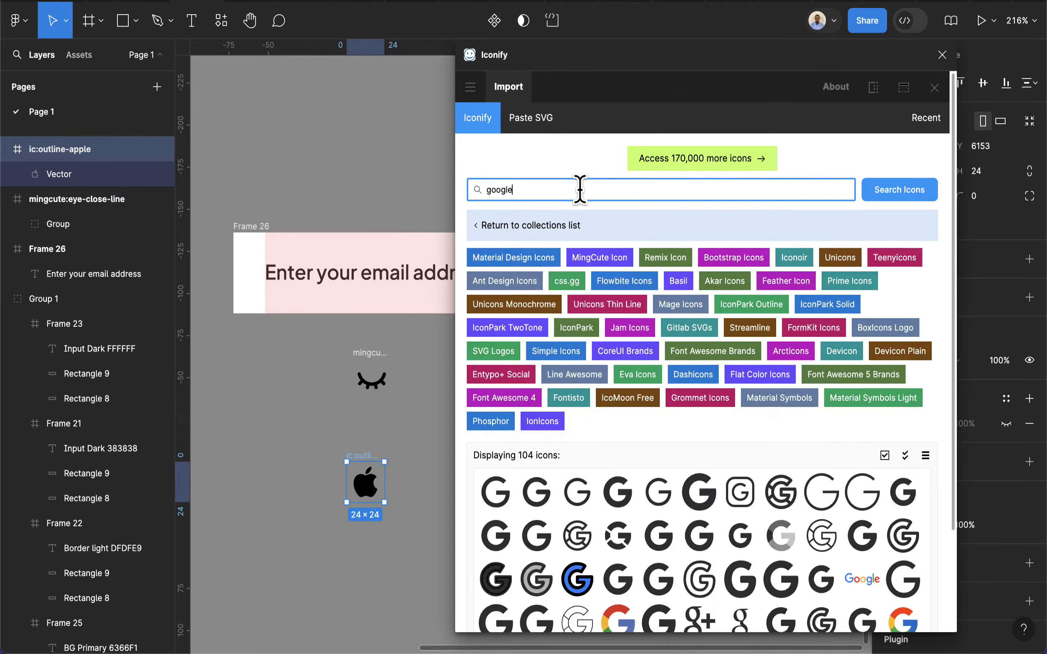
scroll(658, 343, down, 2)
drag(901, 573, 367, 575)
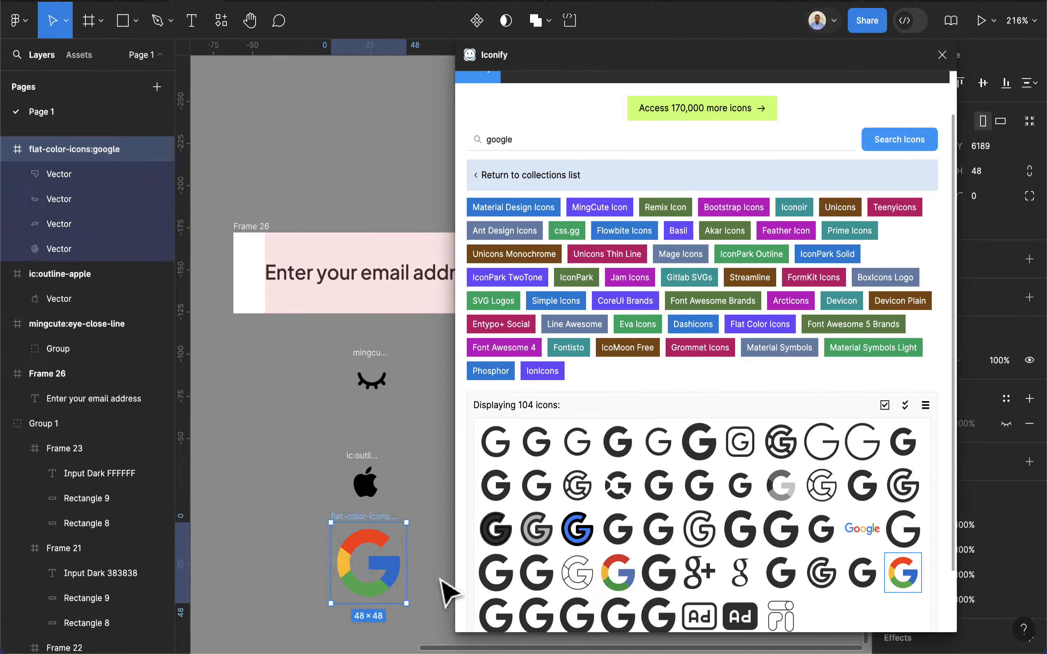
Search Iconify for "asterisk", place the mingcute:asterisk-line icon beside the other imported icons, and close the plugin
scroll(570, 375, up, 2)
click(566, 187)
text(asterisk)
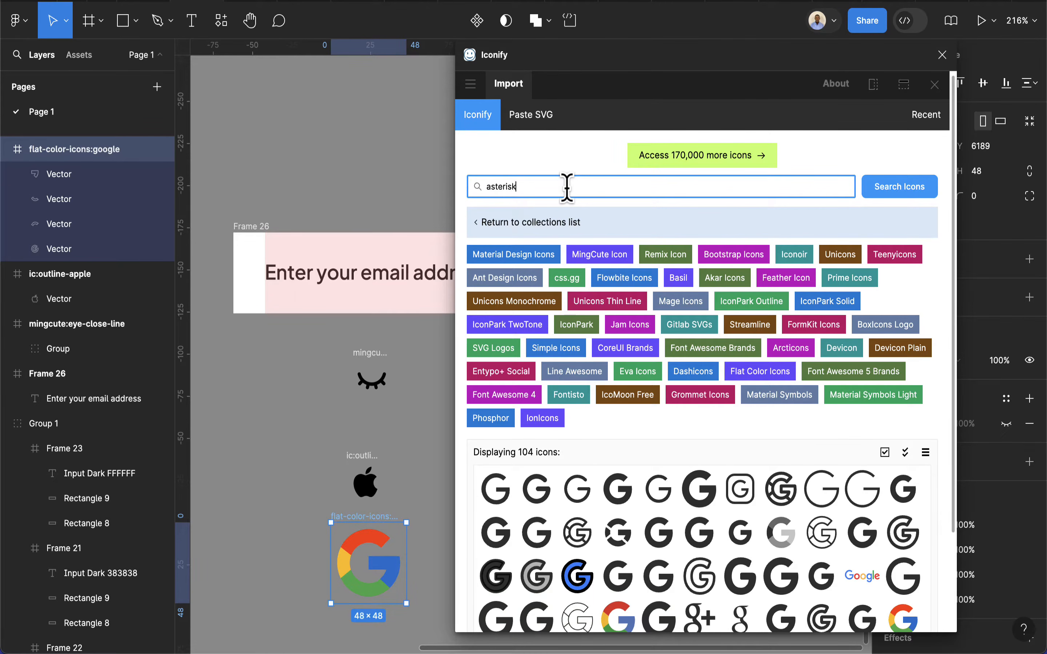
key(Return)
drag(495, 532, 299, 443)
click(941, 55)
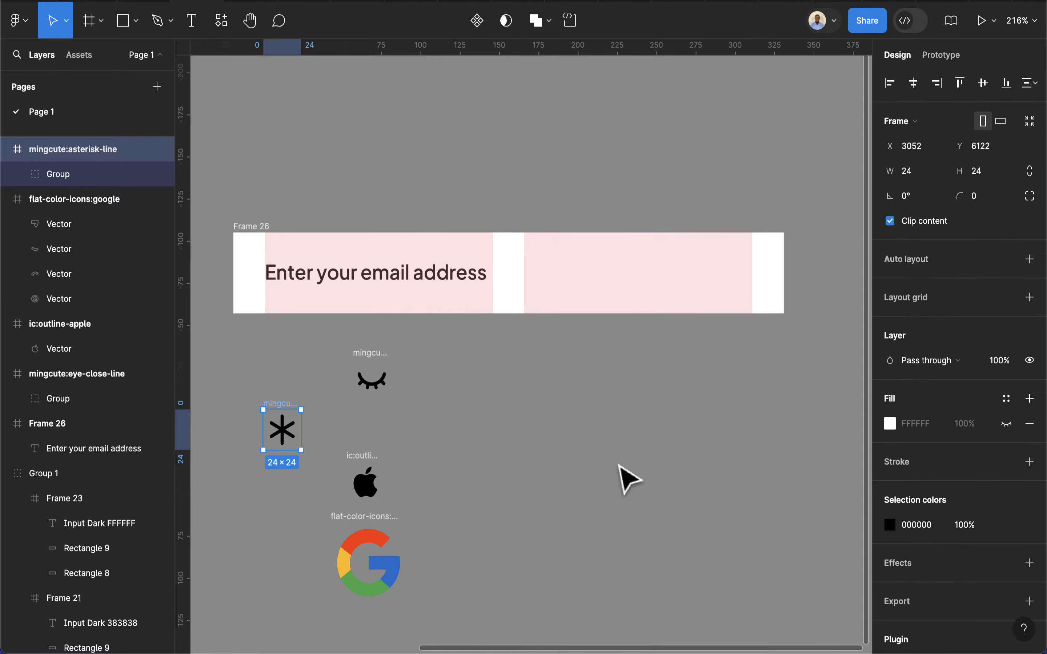
Move the closed-eye icon away from the other icons to below the second grid column of the input frame
scroll(465, 507, down, 4)
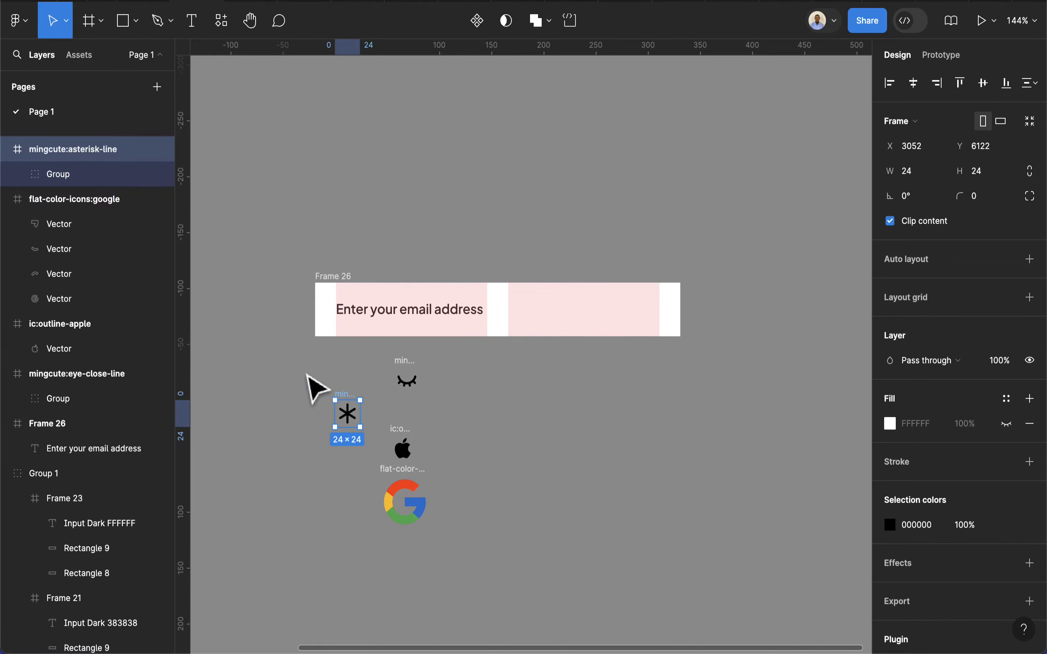
scroll(411, 370, up, 1)
scroll(421, 363, up, 3)
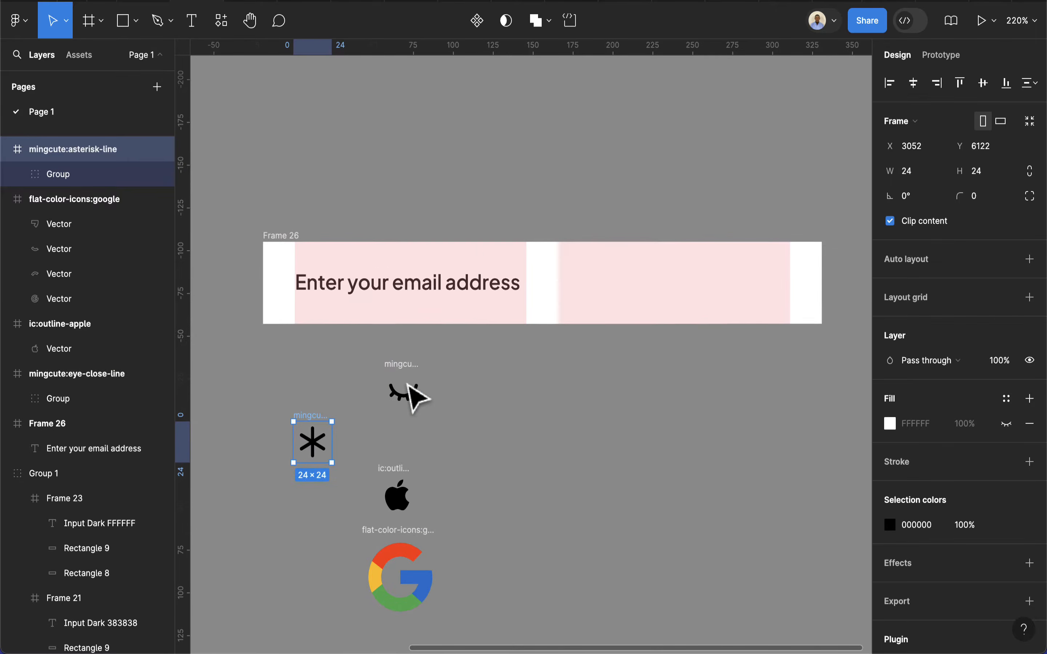
click(409, 383)
drag(409, 387, 621, 398)
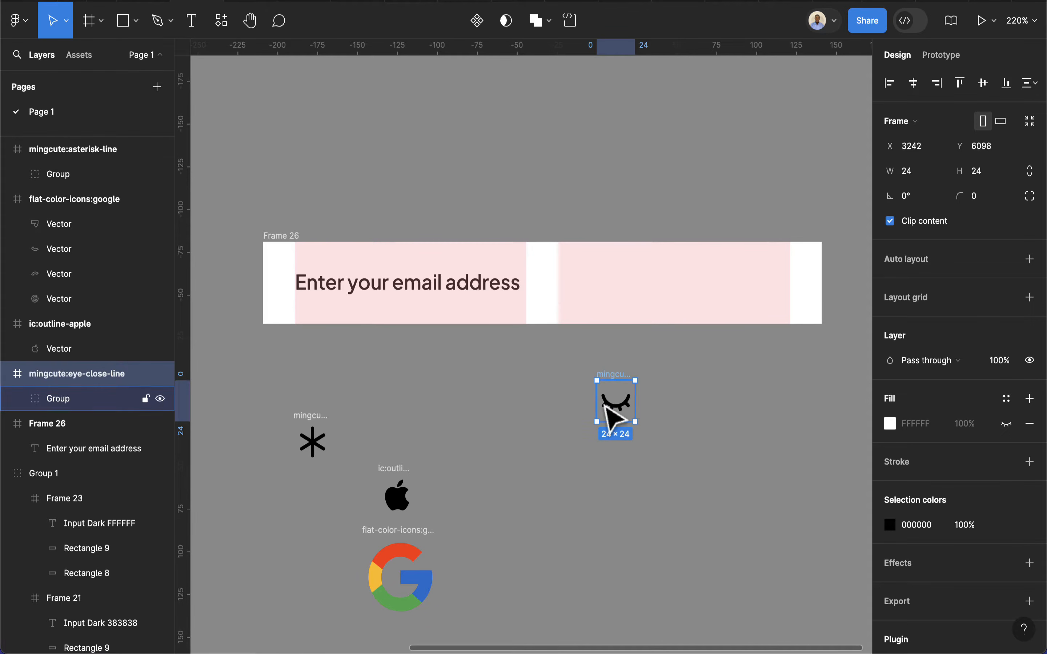
Pull the eye-shaped vector out of the mingcute:eye-close-line frame and delete the leftover frame
double_click(621, 422)
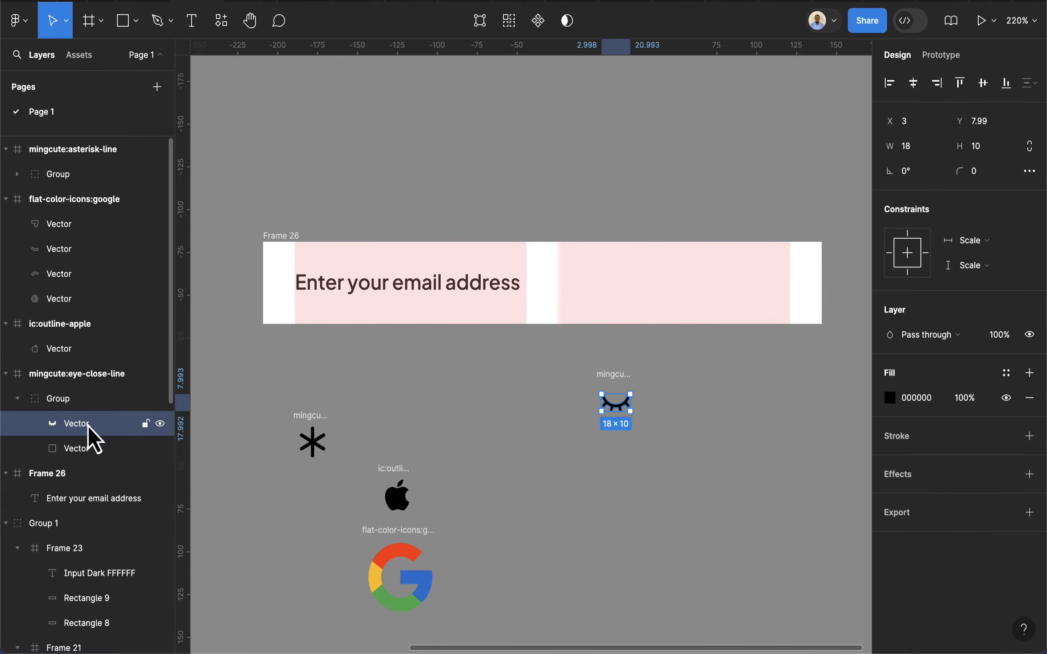
drag(86, 425, 31, 461)
click(35, 375)
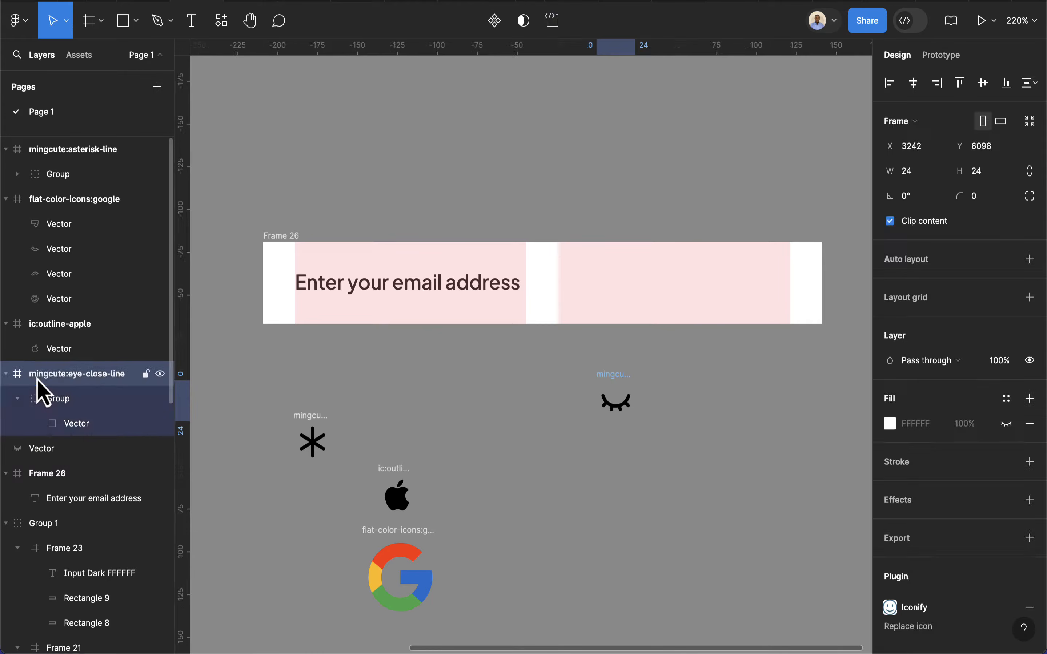
click(163, 376)
click(164, 376)
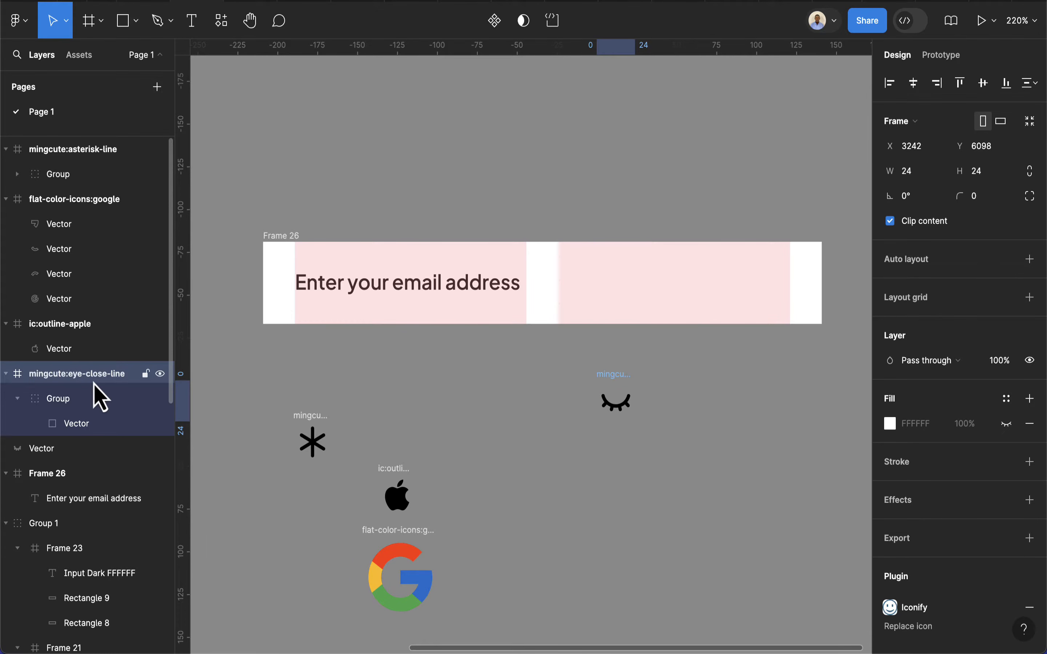
key(Delete)
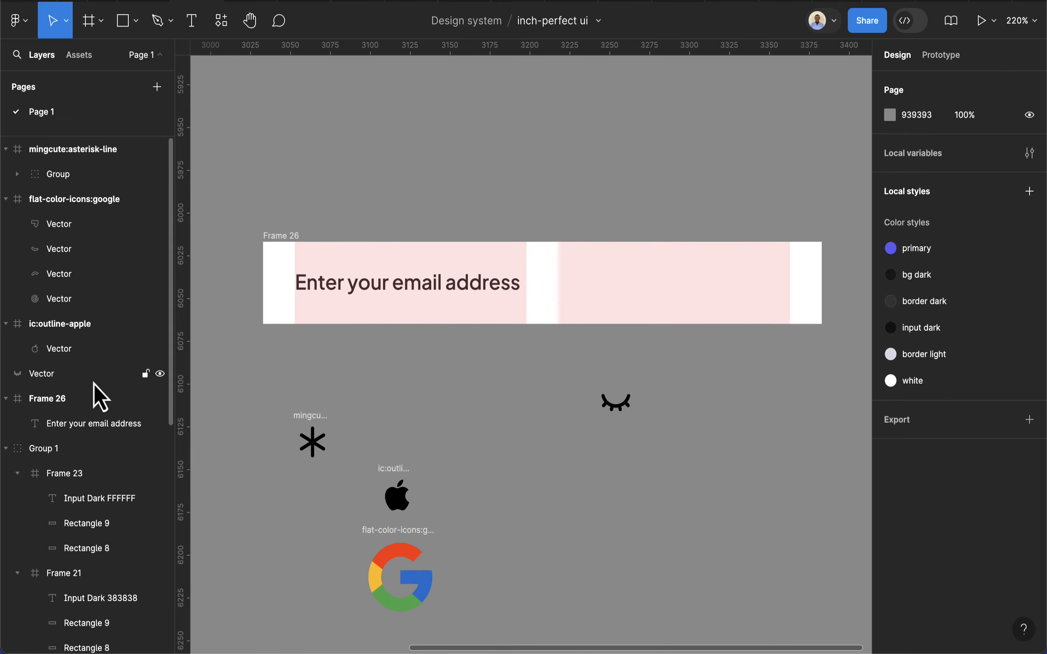
Place the eye vector inside the input frame at X 320, Y 24, scaled proportionally to a width of 10
click(61, 381)
drag(615, 413, 781, 301)
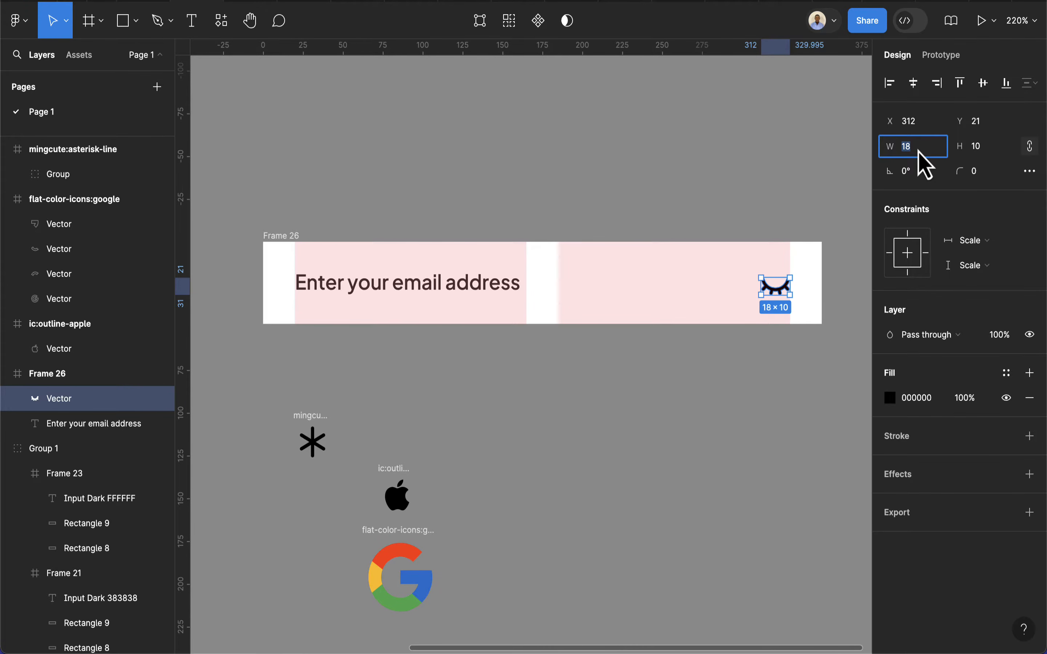
key(Return)
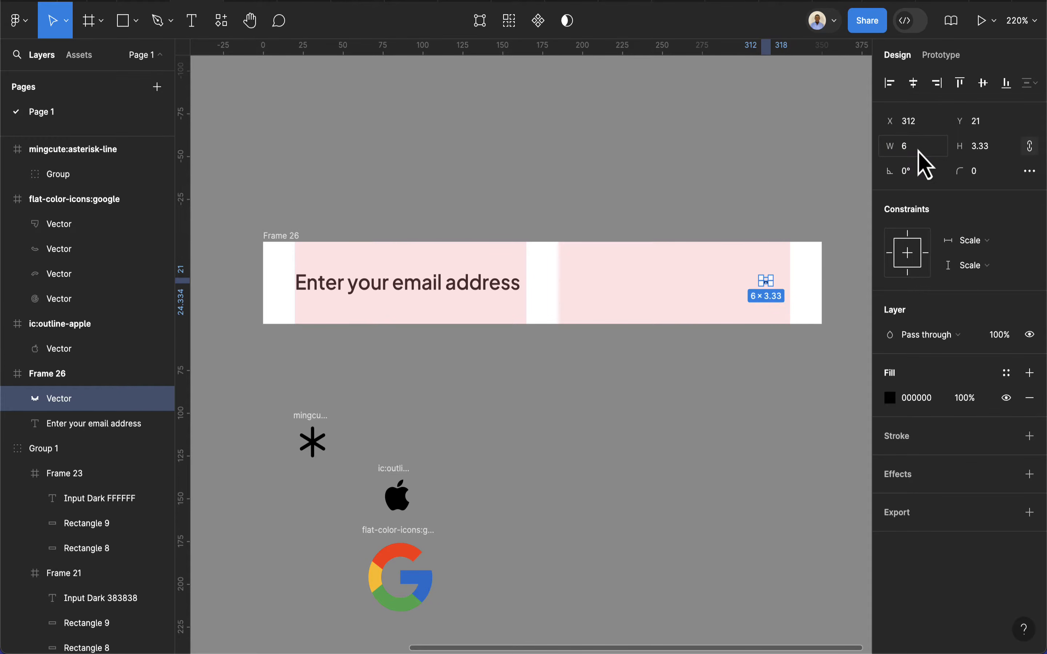
click(918, 150)
key(Return)
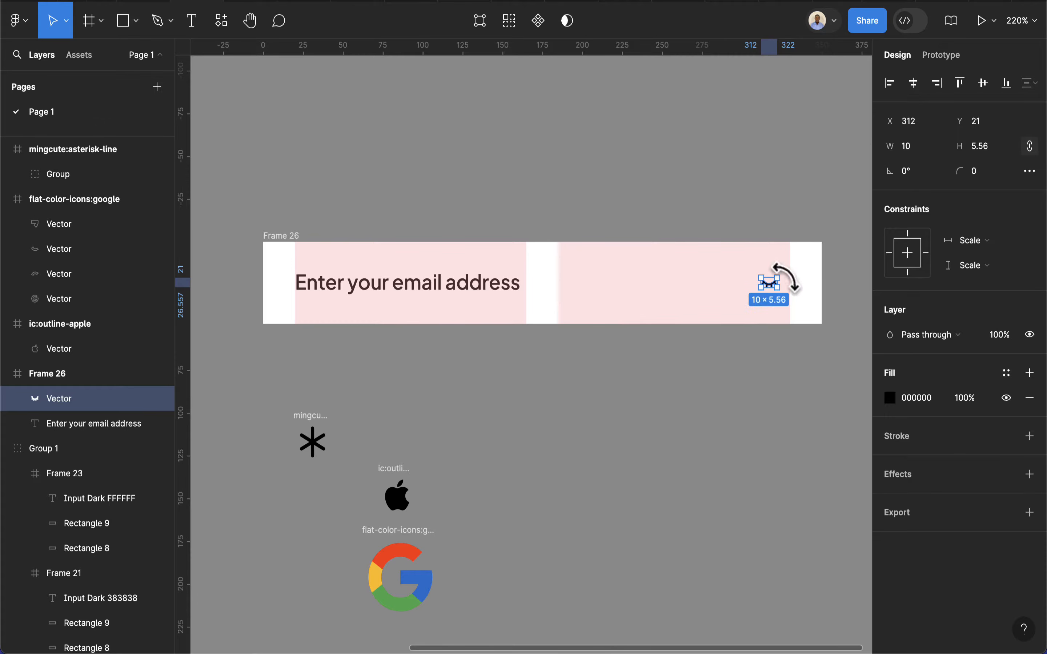
drag(774, 288, 784, 292)
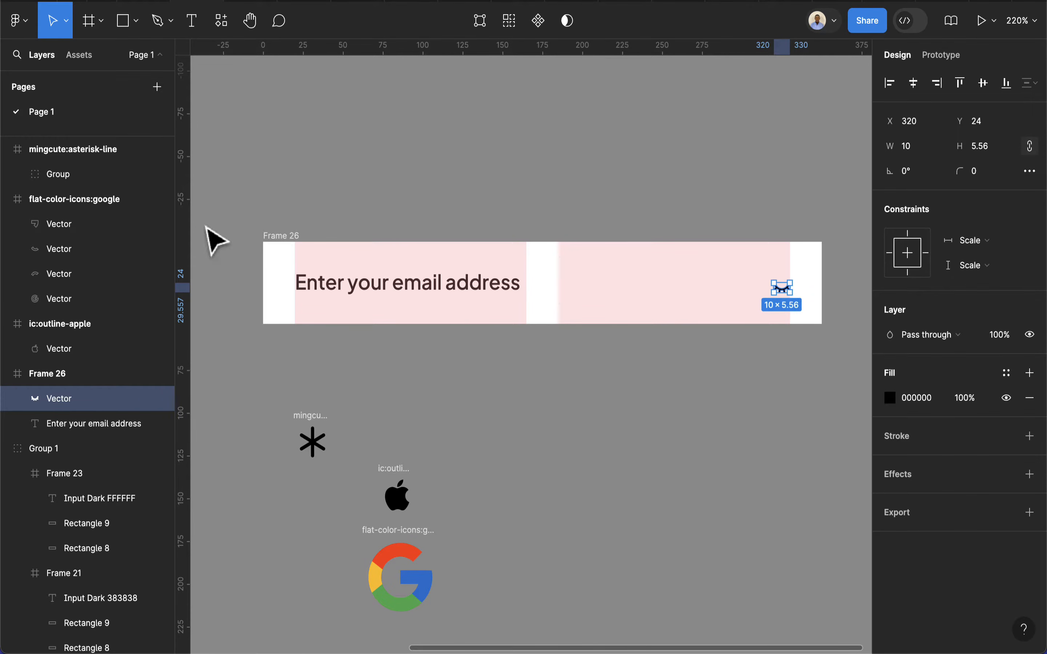
Hide the input frame's layout grid and recolor the placeholder text to gray 848484
click(290, 245)
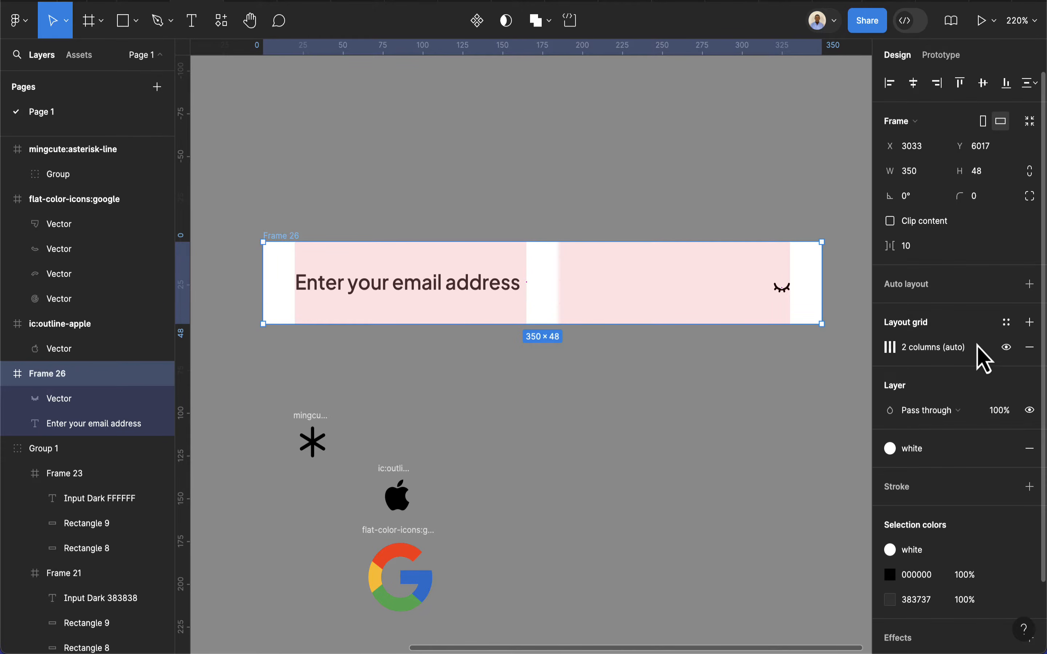
click(1010, 348)
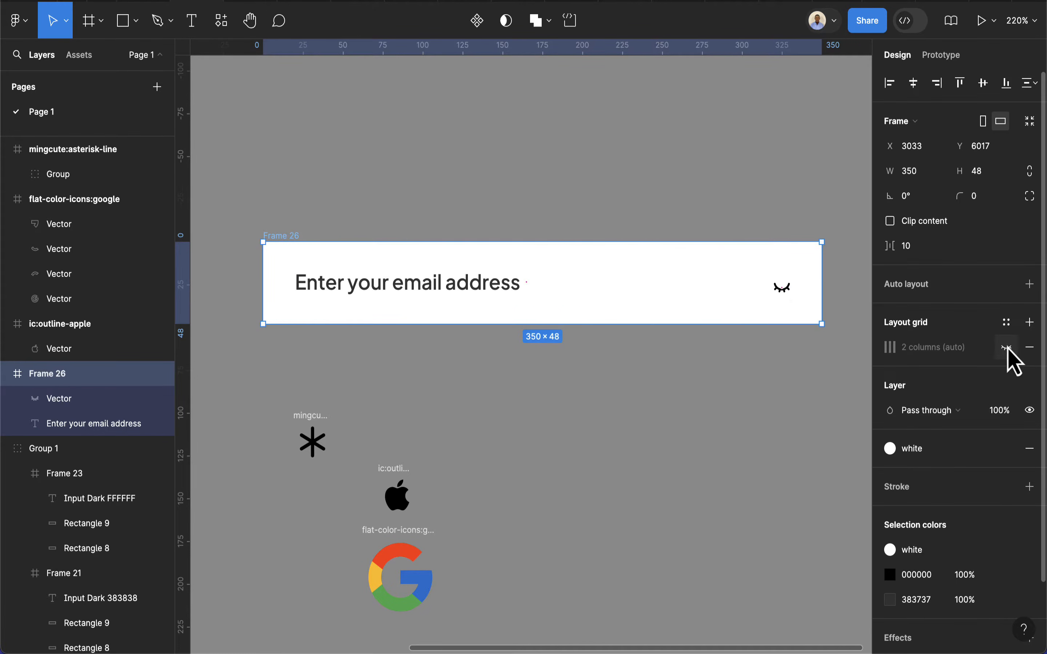
click(789, 295)
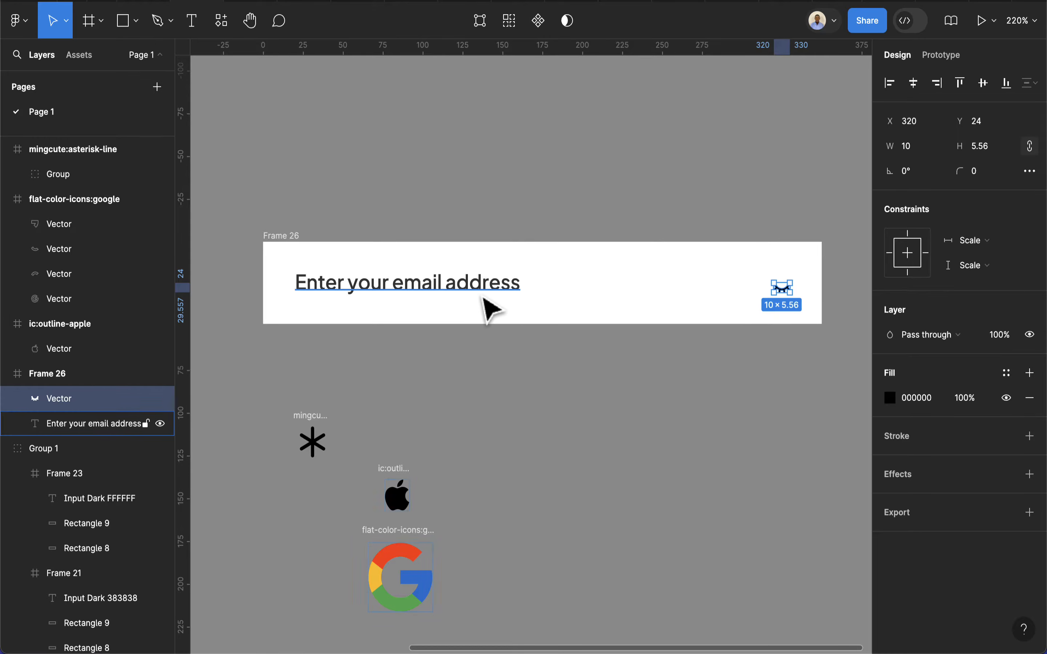
shift+click(488, 294)
scroll(915, 462, down, 5)
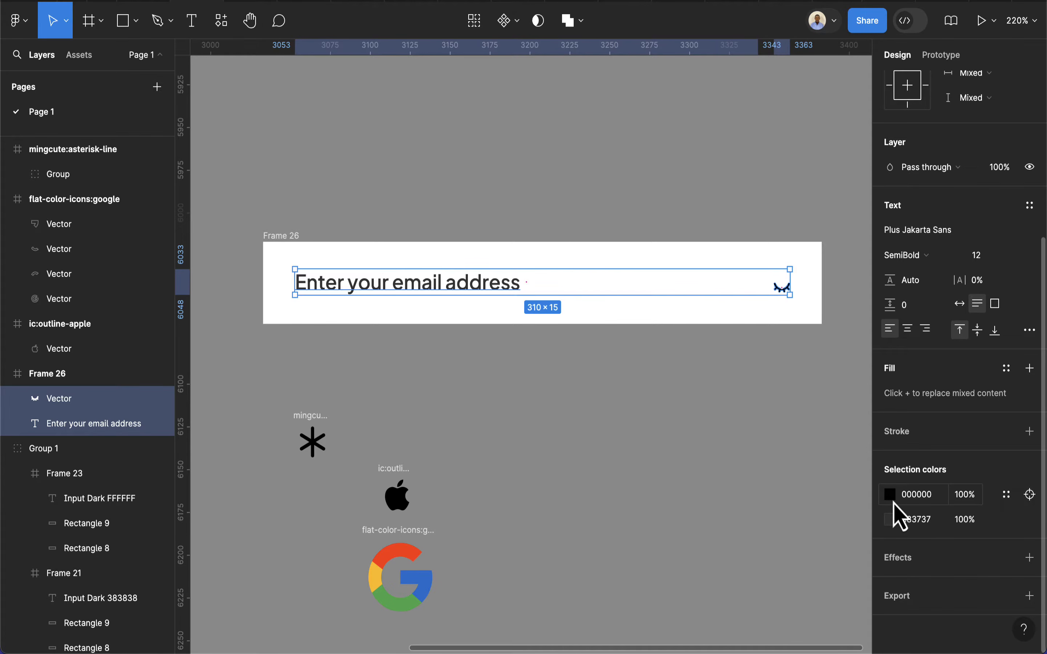
click(890, 520)
drag(699, 398, 677, 349)
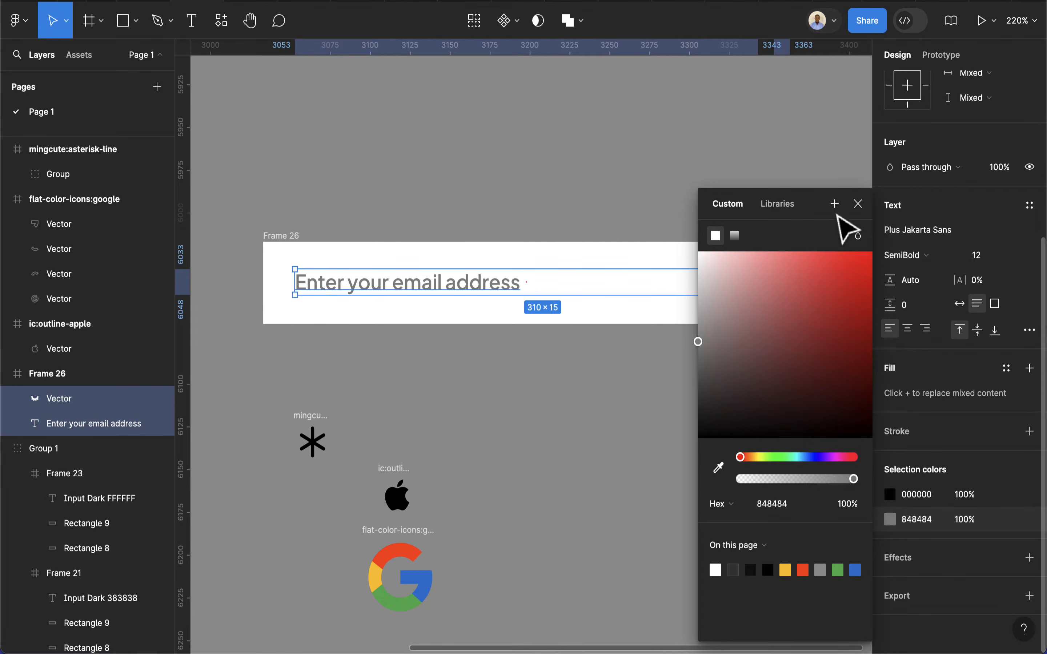
click(858, 204)
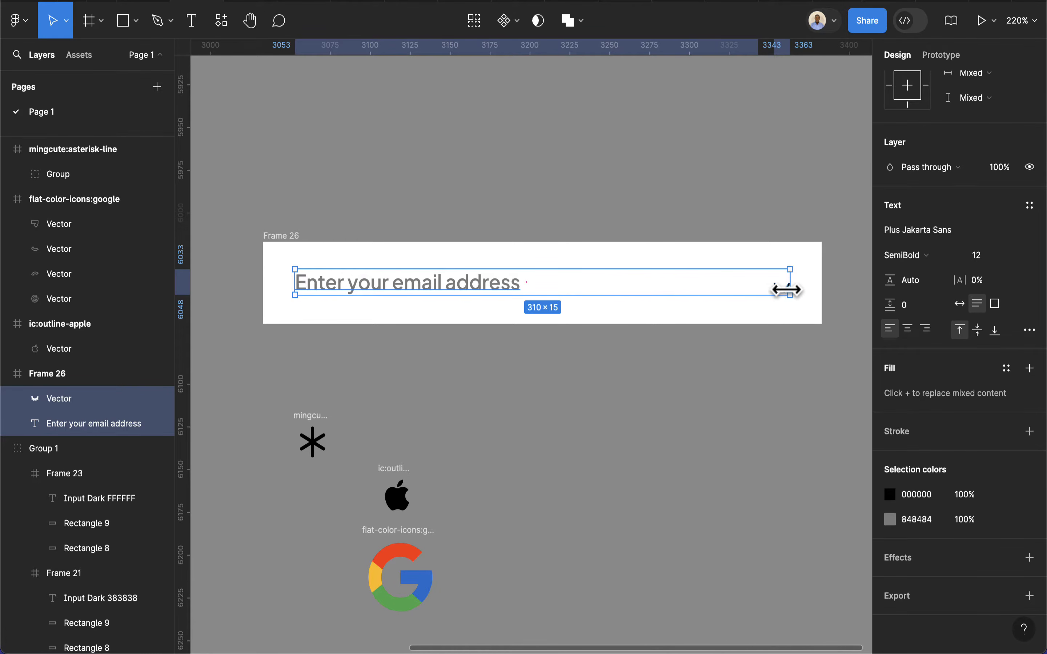
Sample the placeholder text's gray 848484 with the eyedropper as the eye vector's fill
click(782, 295)
key(i)
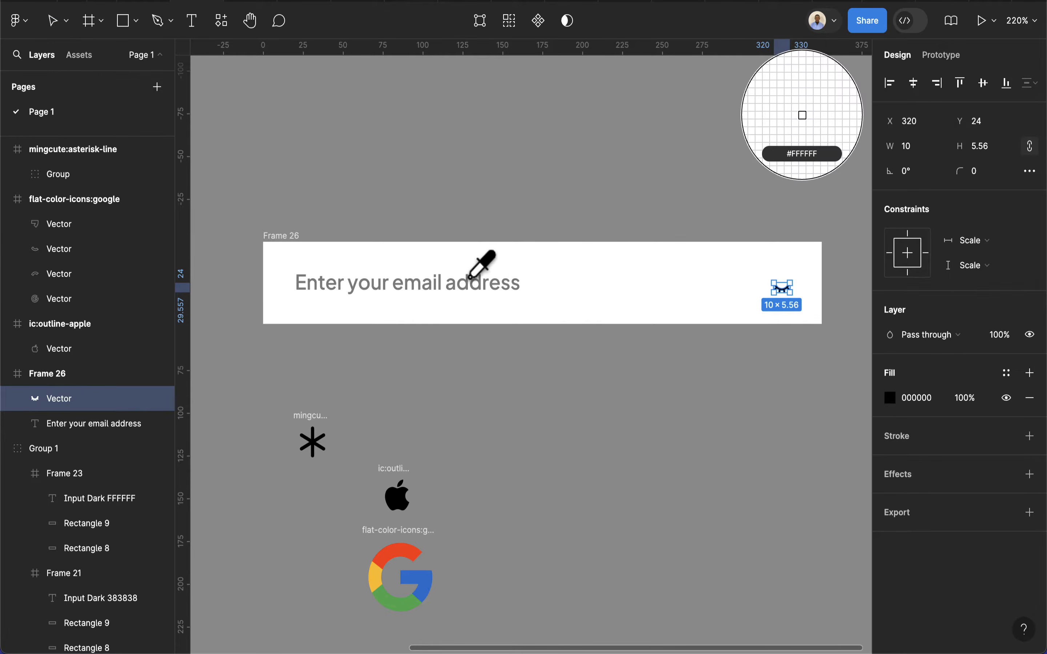
scroll(480, 264, up, 10)
click(478, 298)
scroll(498, 320, down, 10)
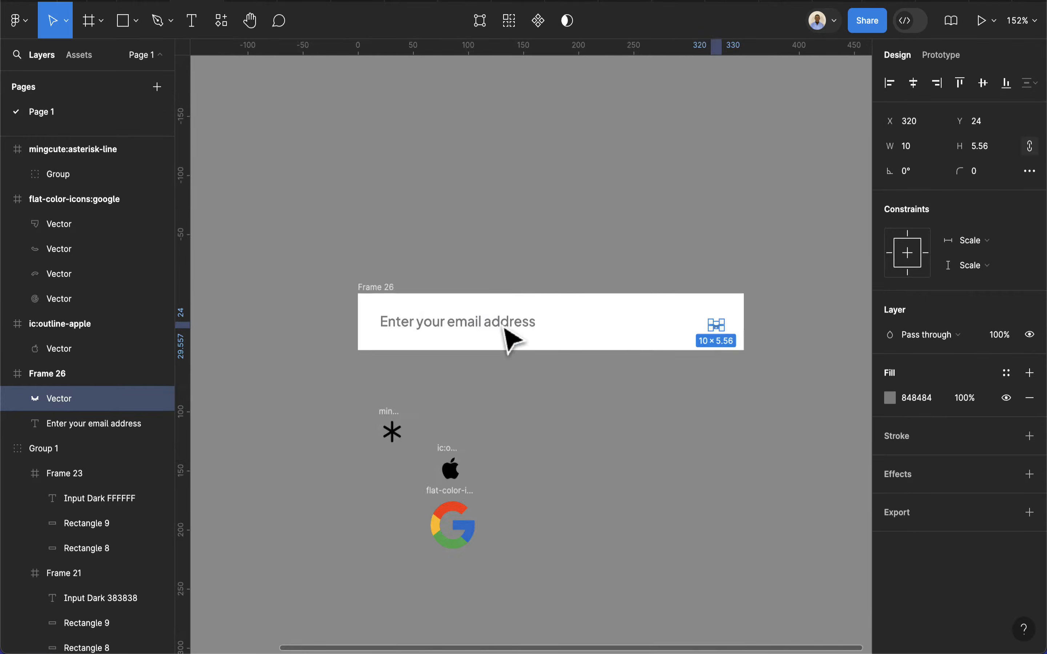
Try widening the input frame to test how the placeholder text and eye vector respond, and undo the resize
click(577, 393)
scroll(672, 409, up, 2)
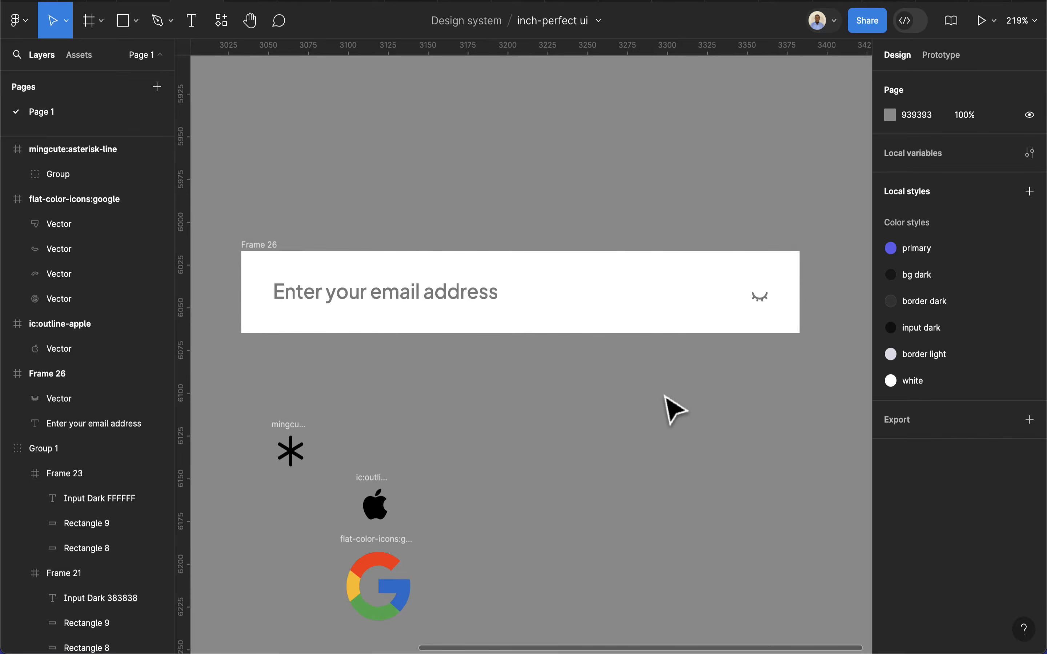
click(341, 312)
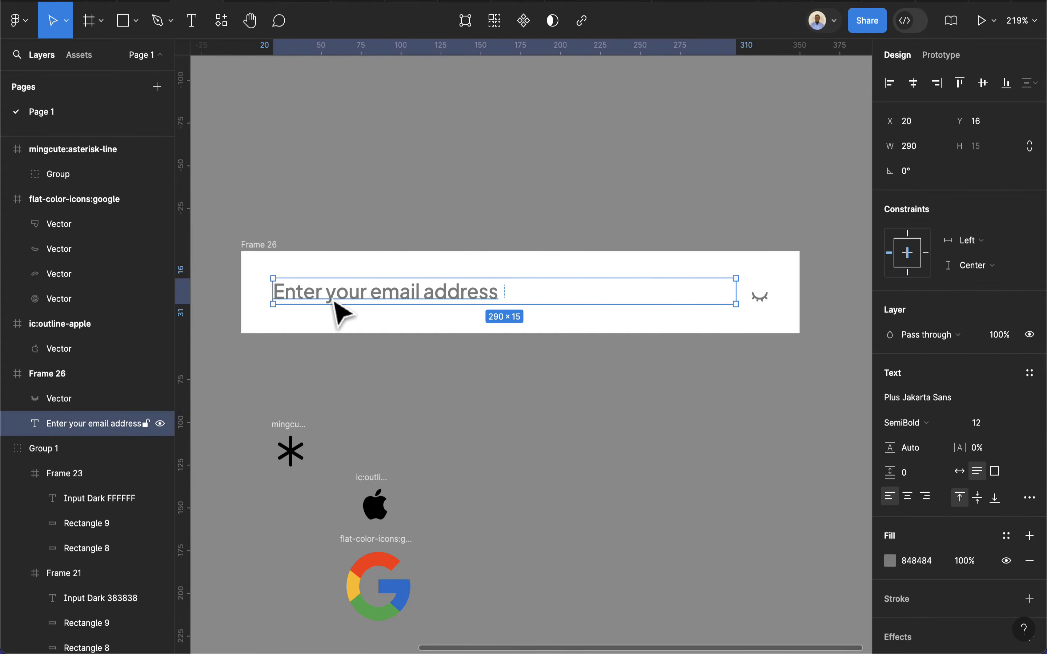
scroll(484, 344, down, 3)
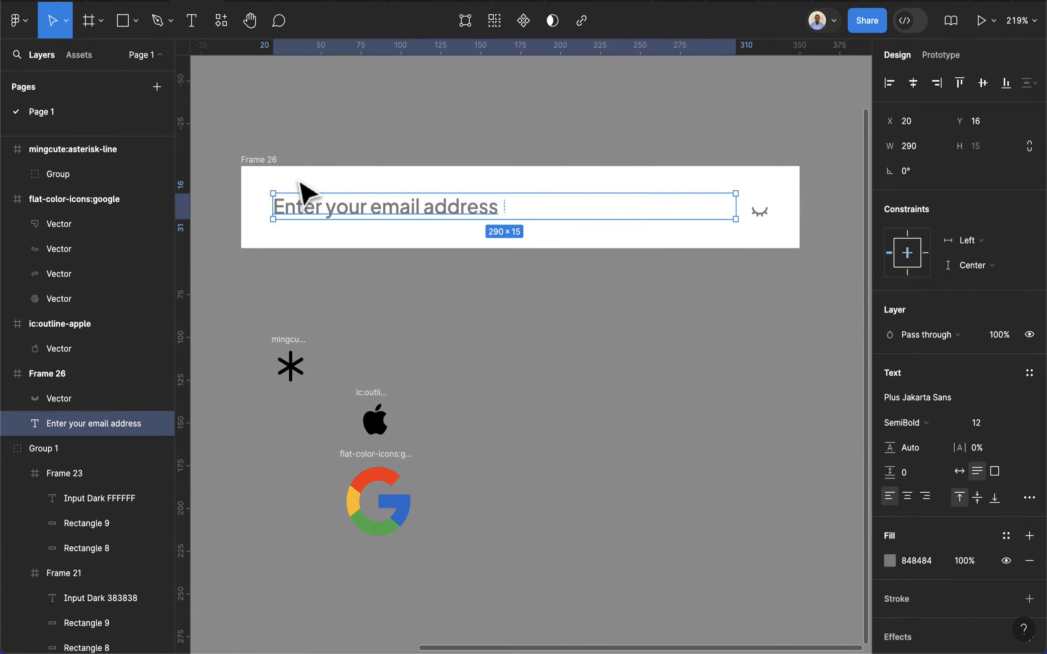
click(275, 161)
scroll(726, 245, down, 2)
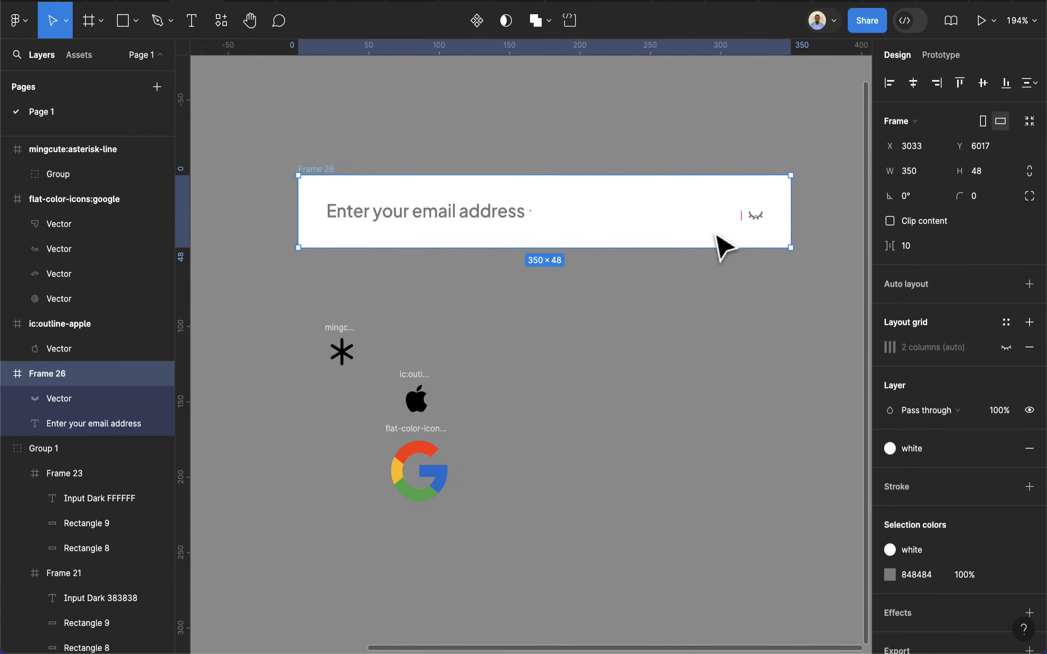
drag(791, 217, 813, 218)
key(super+z)
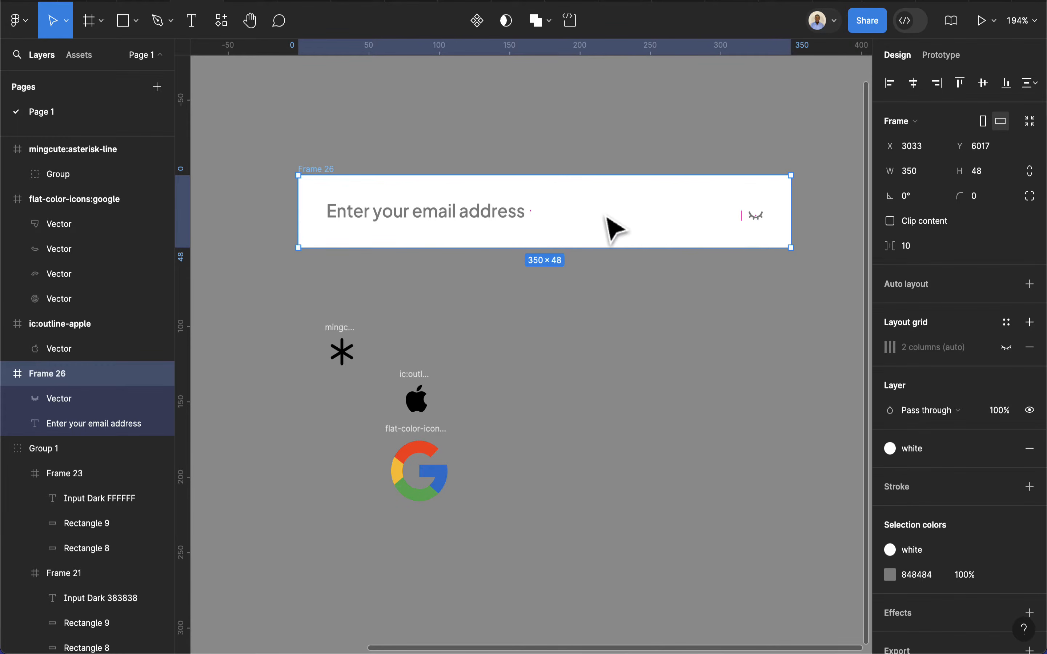
Check the eye vector's constraints, stretch the input frame to about 463 wide as a test, and undo the stretch
double_click(754, 216)
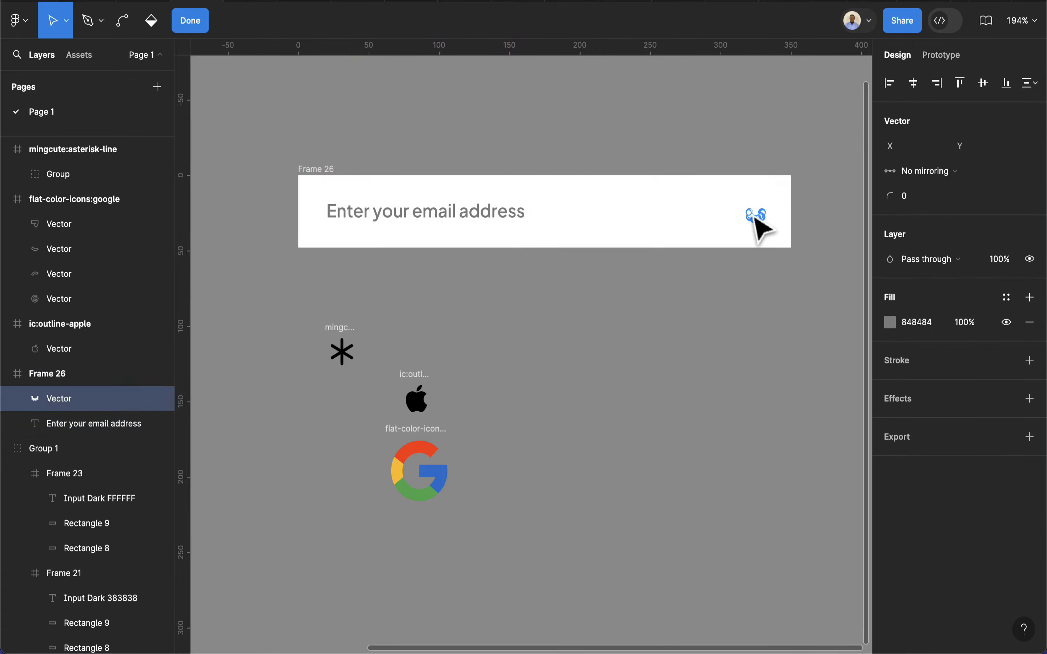
key(Escape)
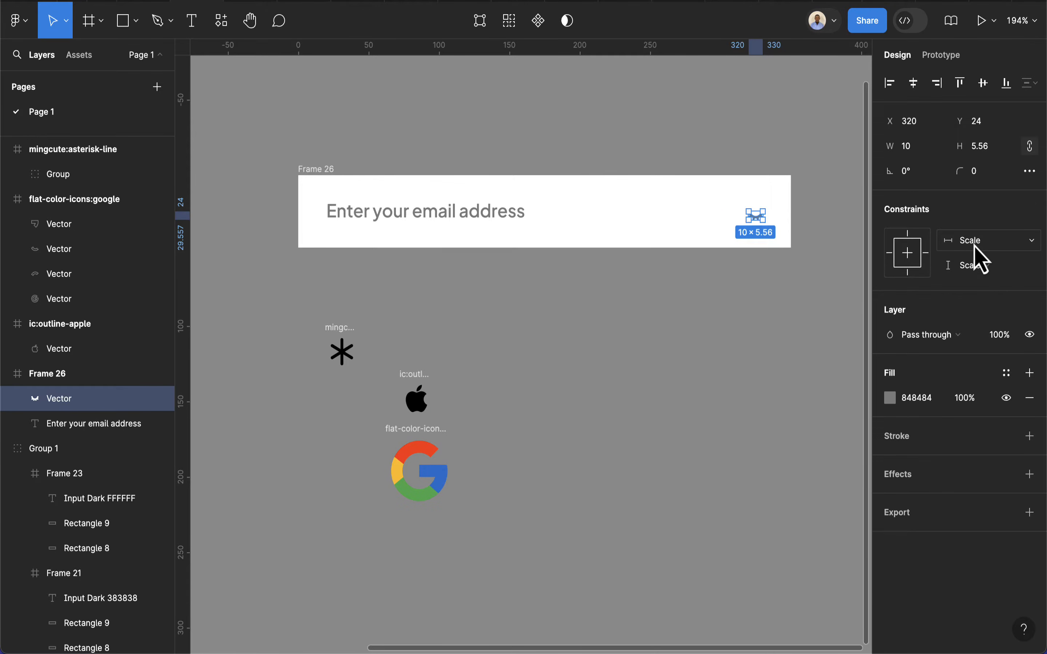
click(327, 178)
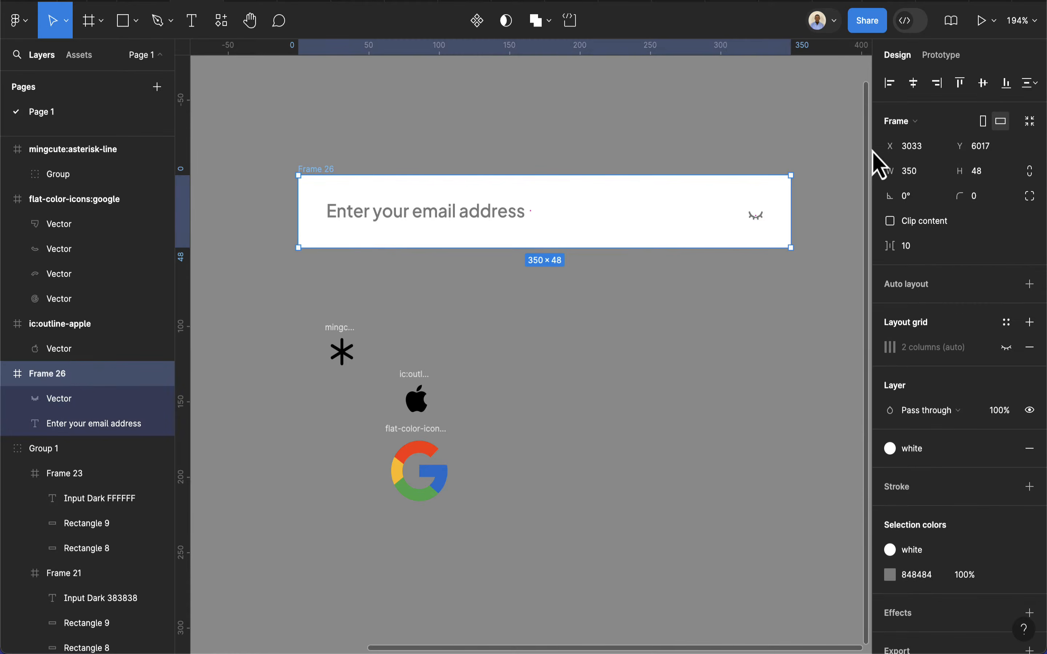
scroll(799, 236, right, 5)
drag(676, 226, 834, 233)
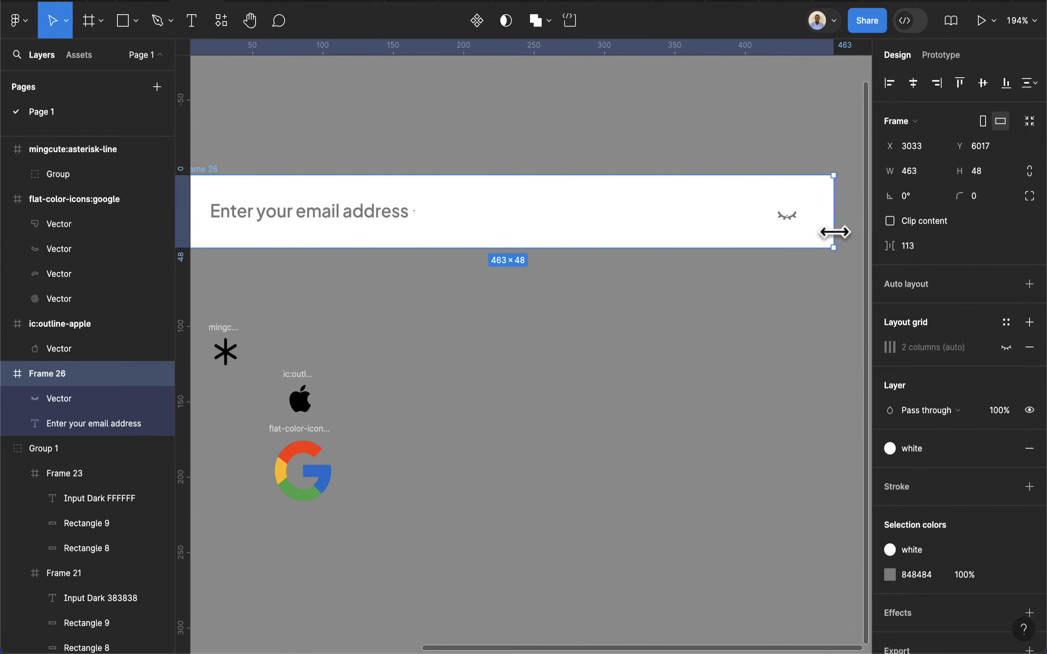
key(super+z)
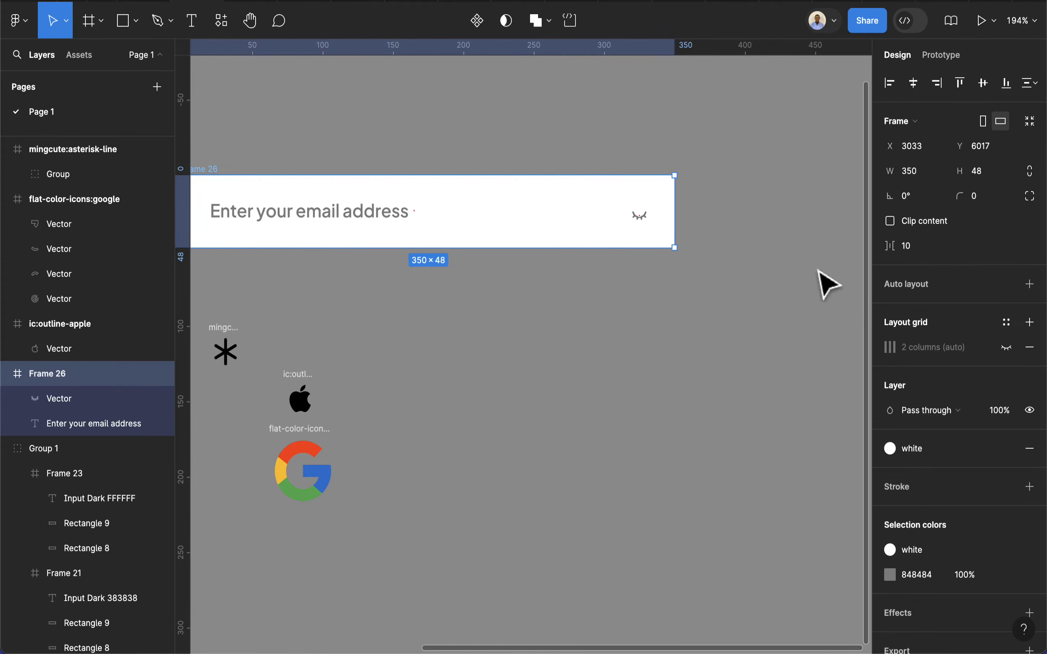
Set the eye vector's horizontal constraint to Right
click(639, 216)
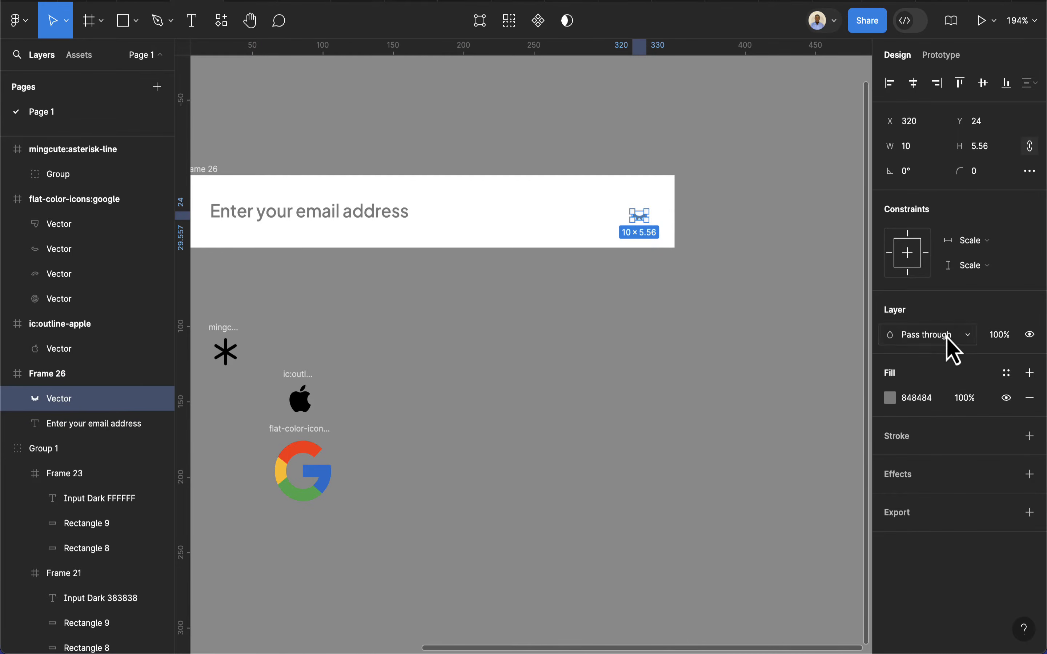
click(977, 247)
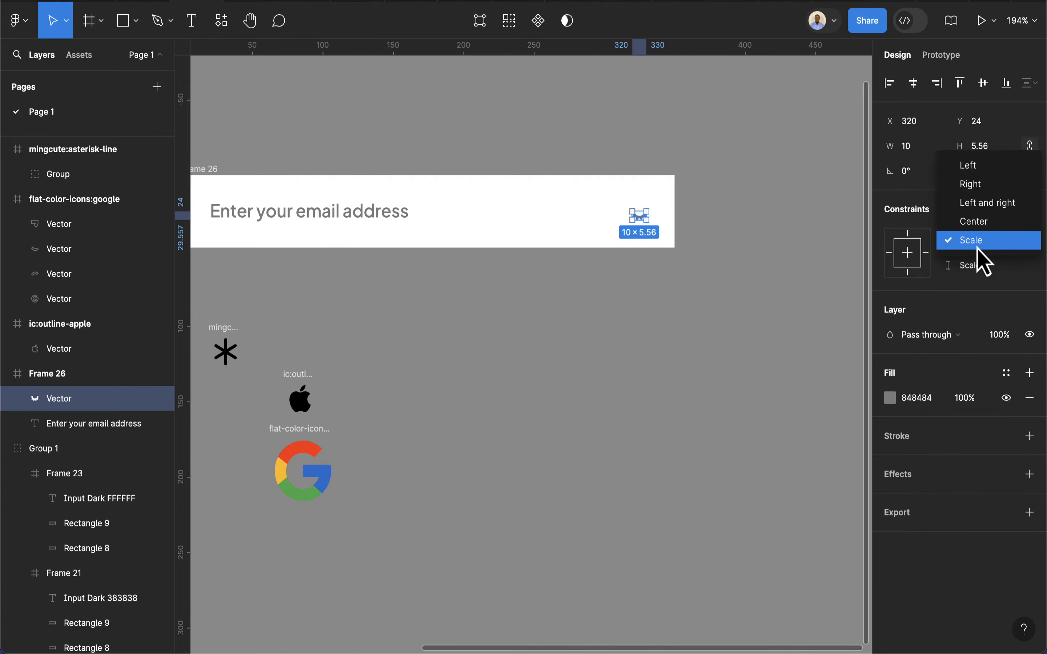
click(974, 184)
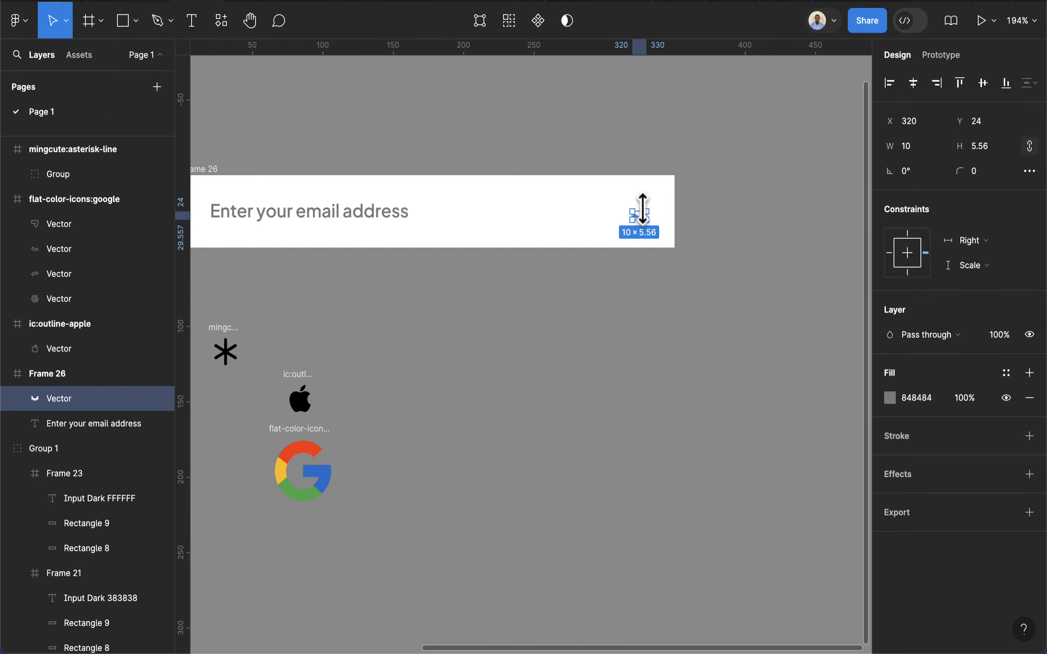
Test the eye vector's Right constraint by widening the input frame to about 479, and undo the resize
scroll(687, 250, down, 5)
click(358, 204)
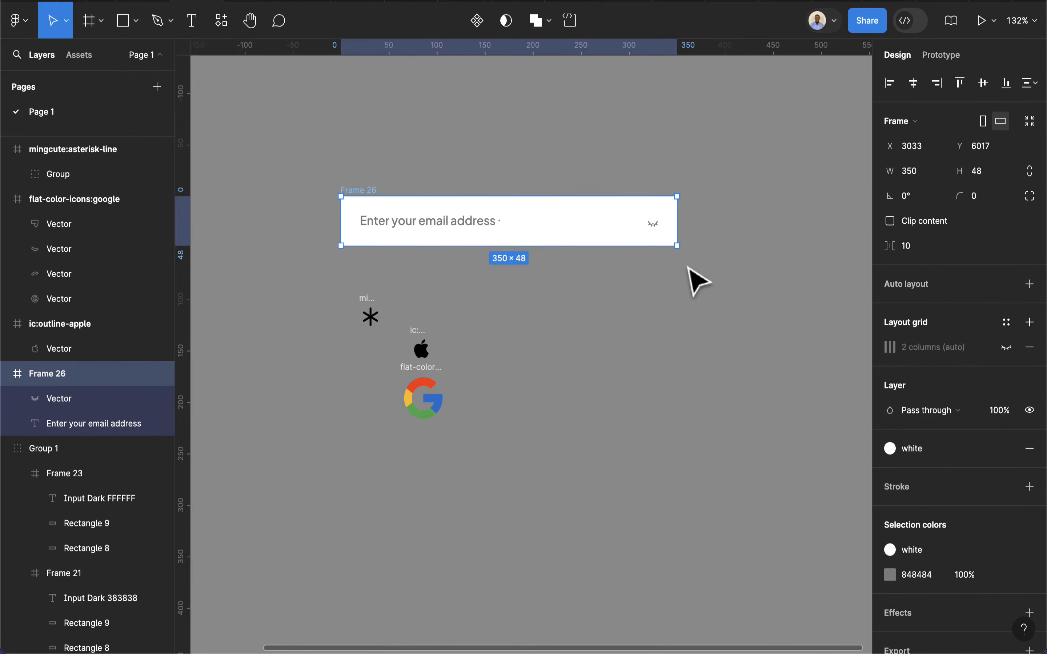
drag(716, 235, 802, 247)
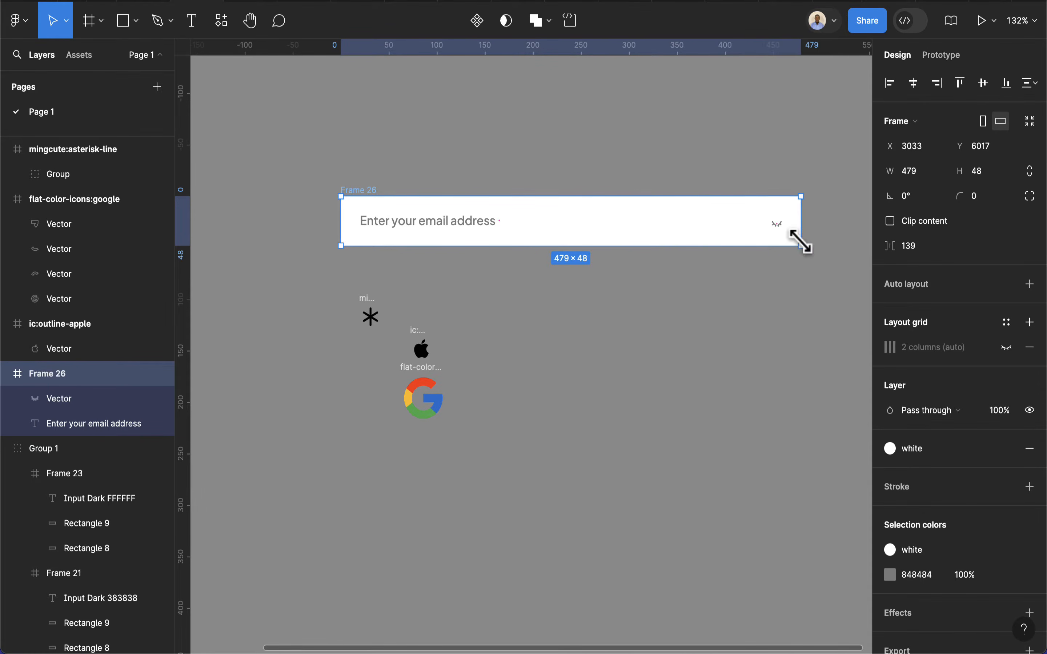
key(ctrl+z)
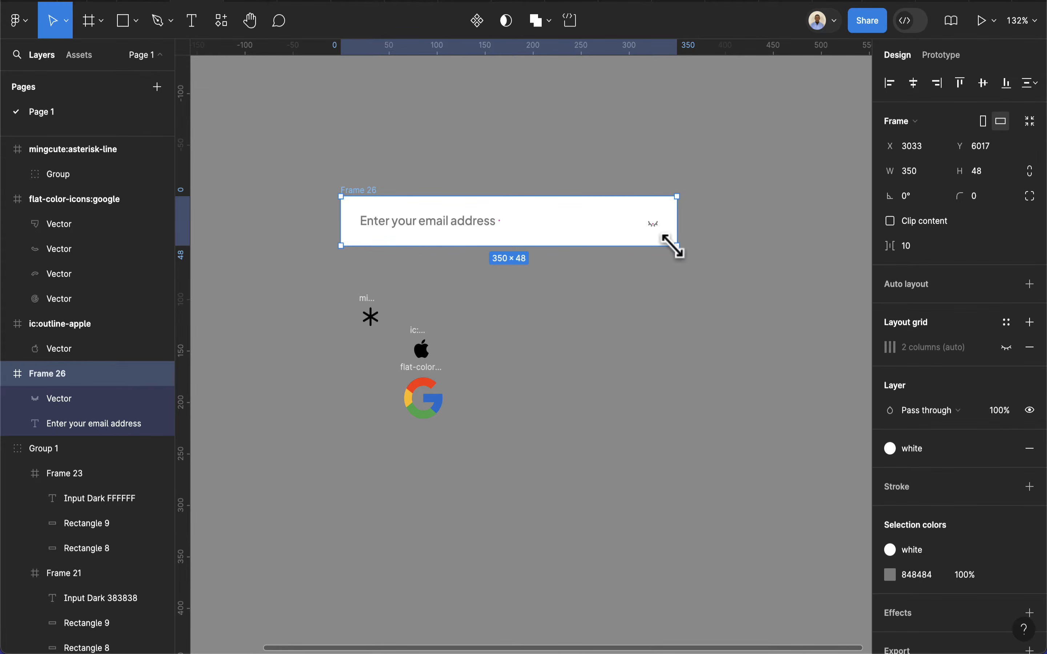
Set the eye vector's vertical constraint to Center
scroll(554, 254, up, 2)
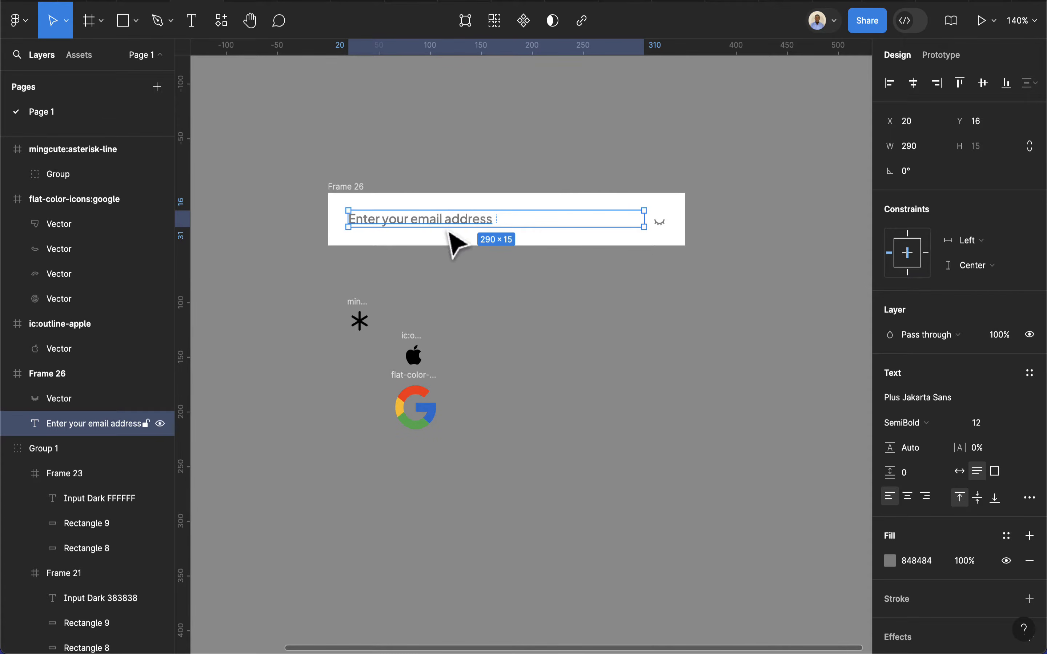
click(660, 223)
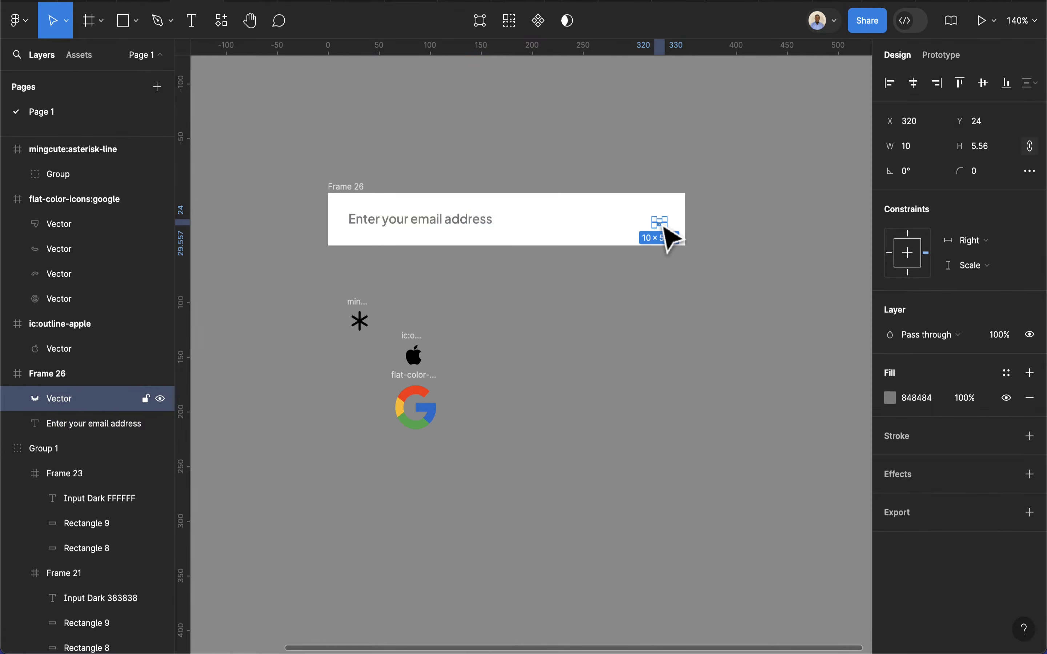
click(964, 269)
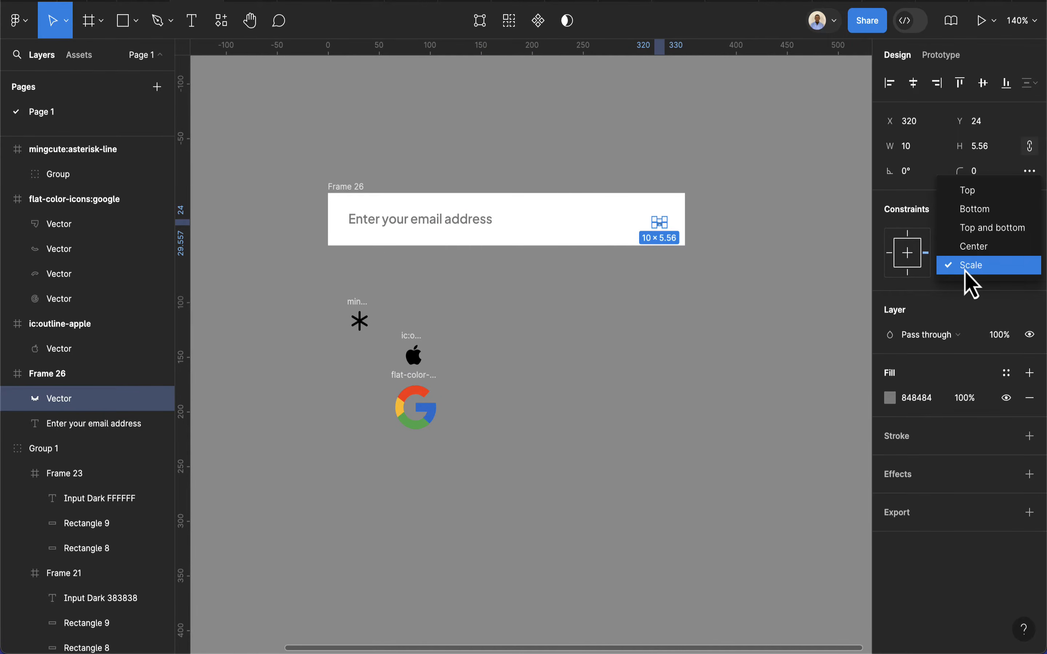
click(969, 245)
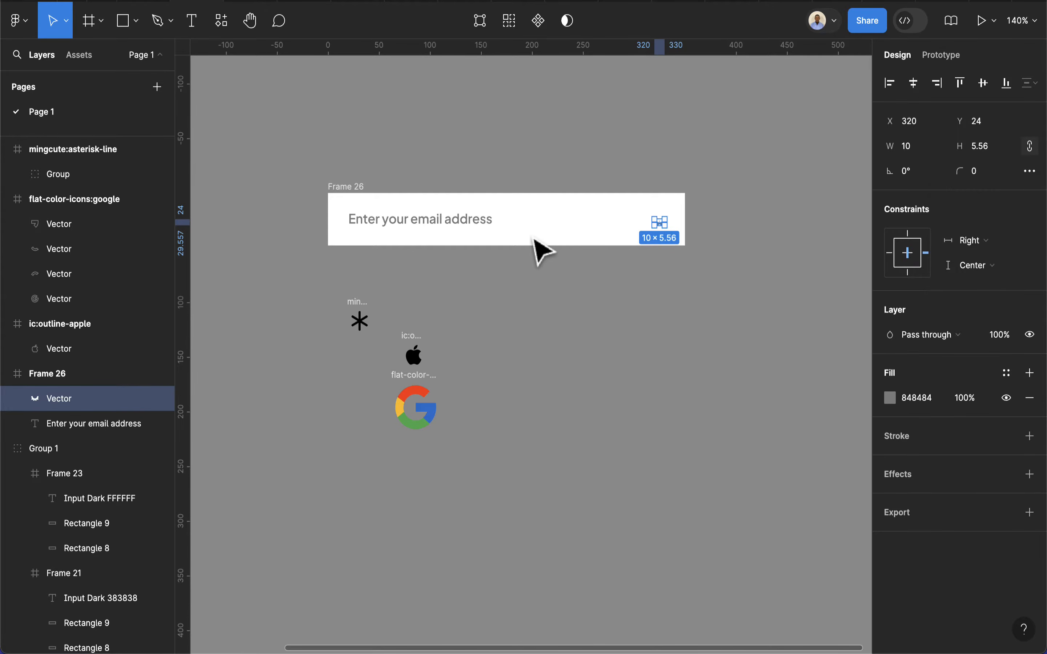
Test both constraints by stretching the input frame to about 452 wide and 91 high, and undo both resizes
click(537, 250)
click(343, 194)
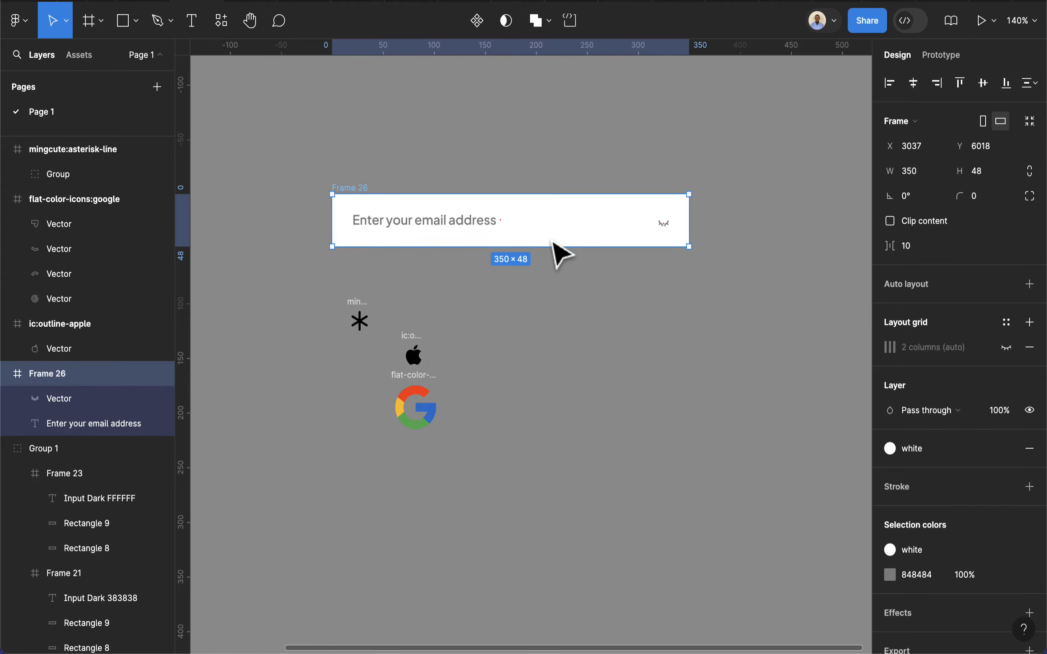
drag(550, 247, 551, 293)
drag(691, 273, 797, 288)
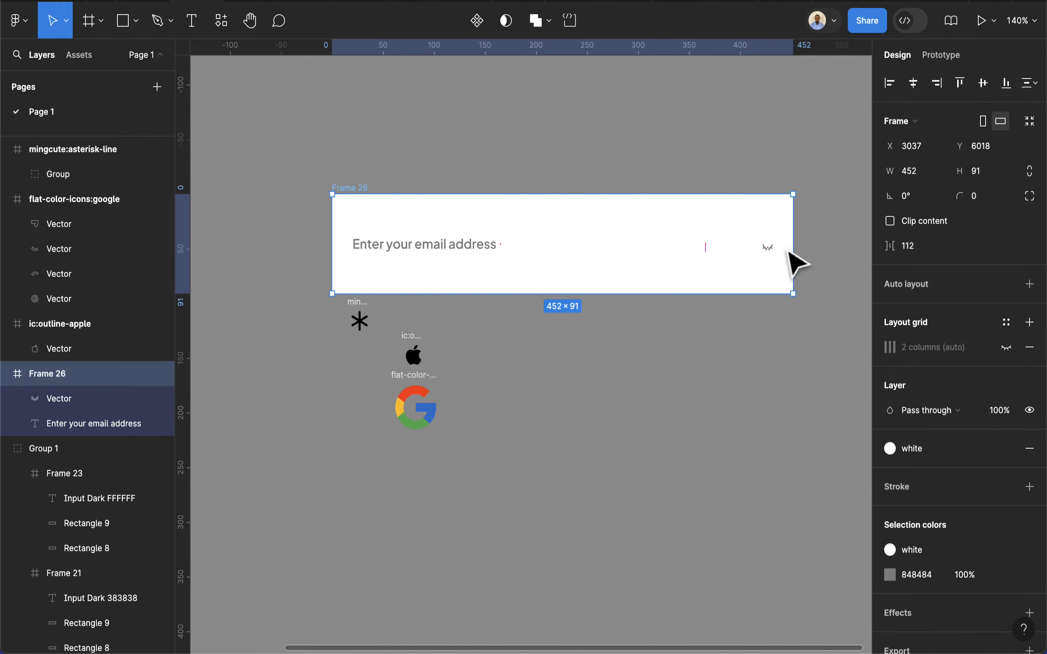
key(super+z)
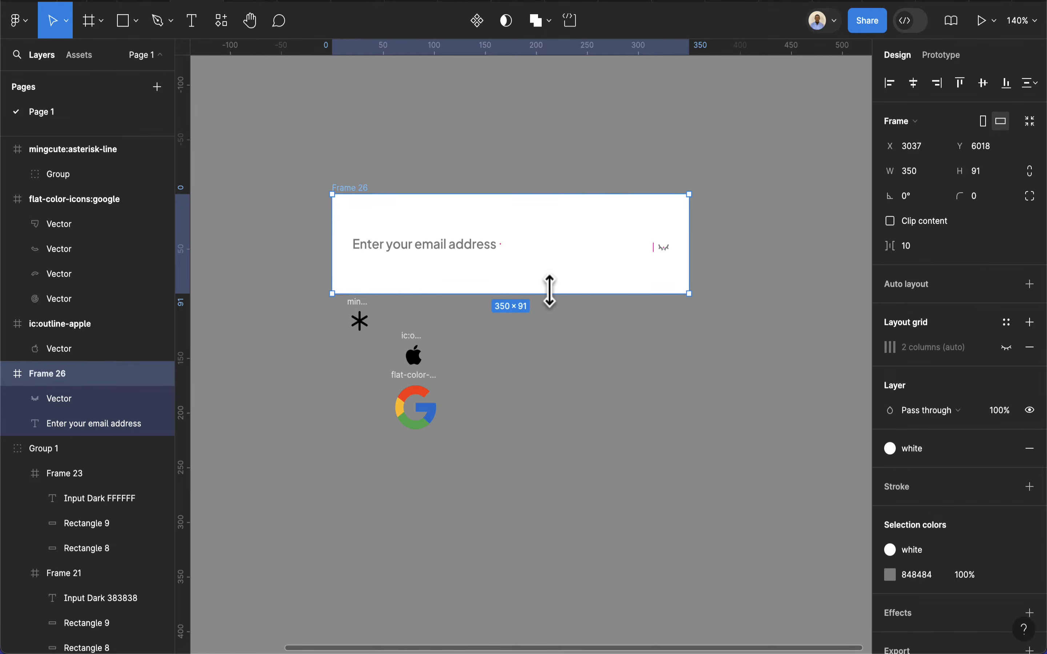
key(super+z)
Add a text layer reading "Label" just above the input frame, near its left edge
scroll(498, 284, up, 3)
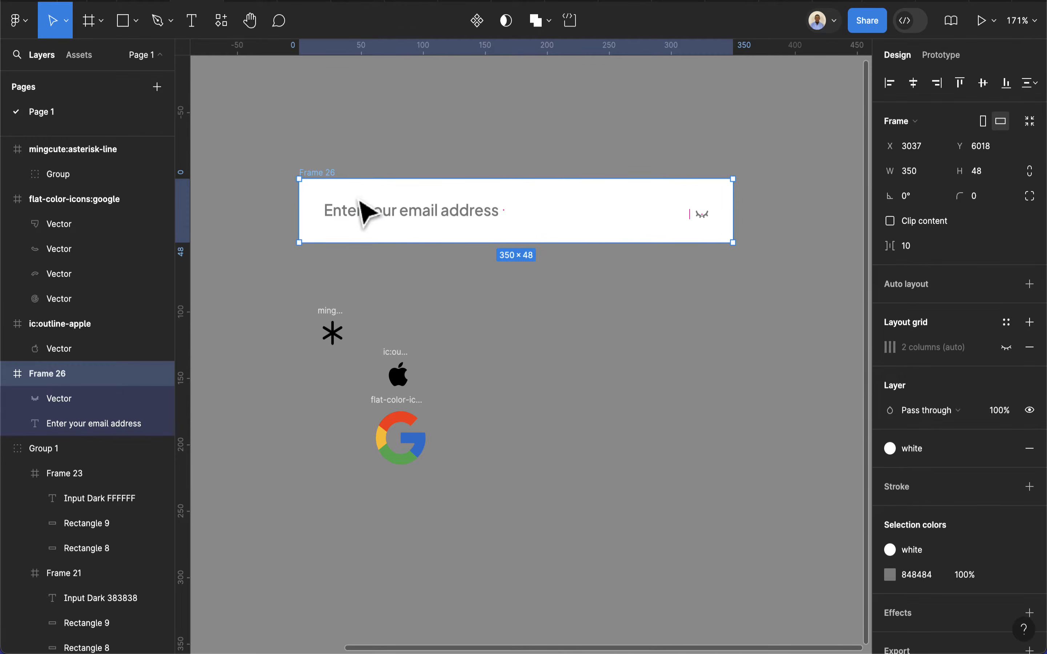
click(194, 24)
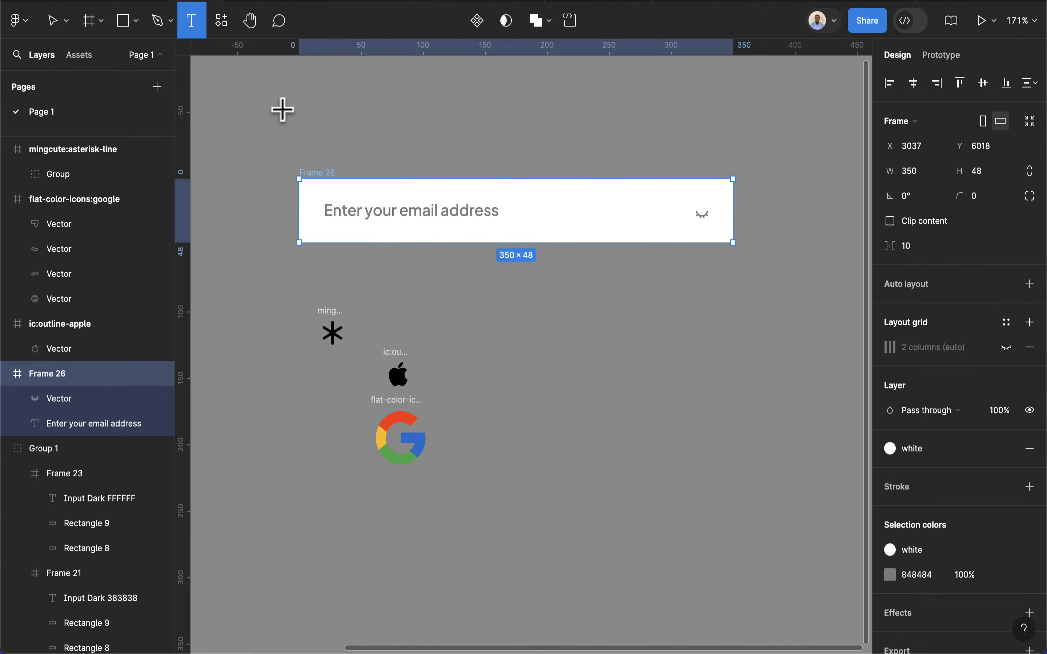
scroll(303, 126, left, 5)
click(417, 132)
text(Label)
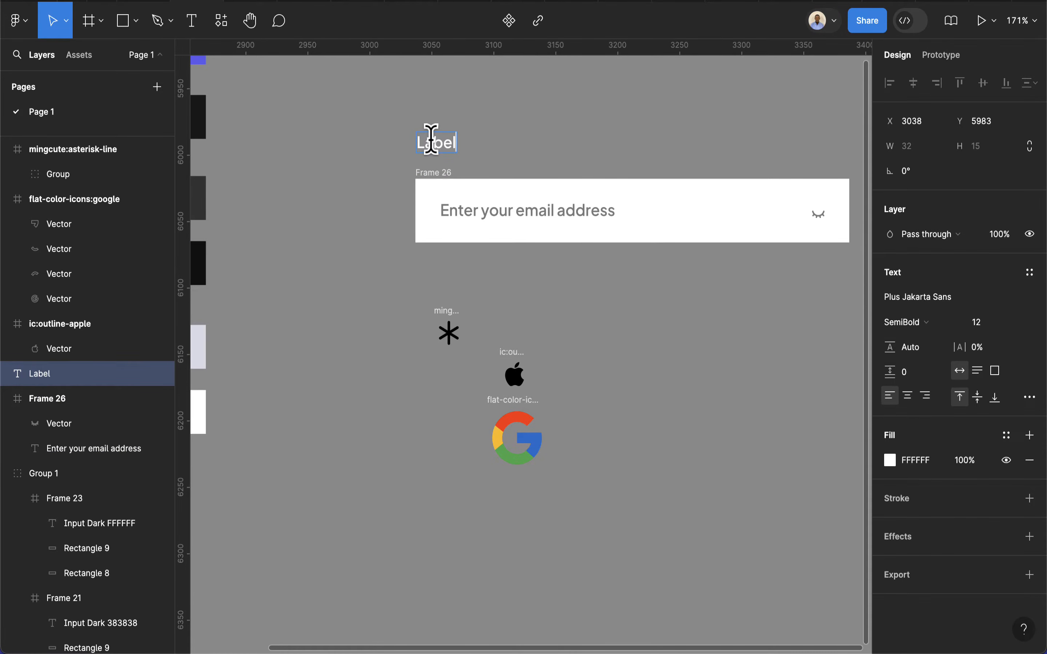
key(Escape)
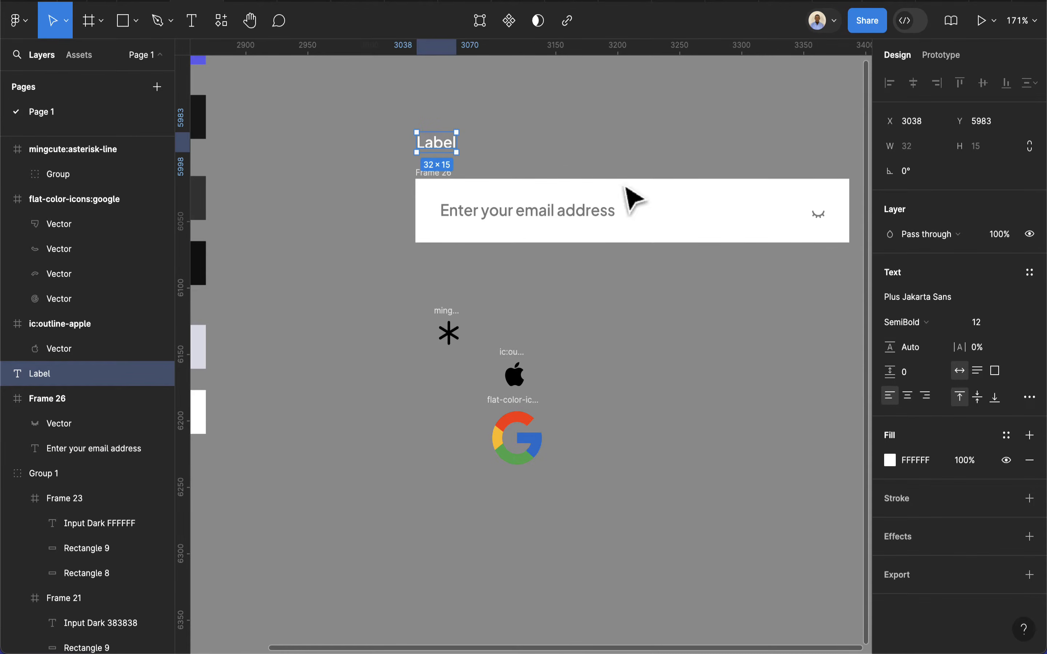
Apply the input dark color style to the Label text and shift it slightly left to X 3036
click(1006, 436)
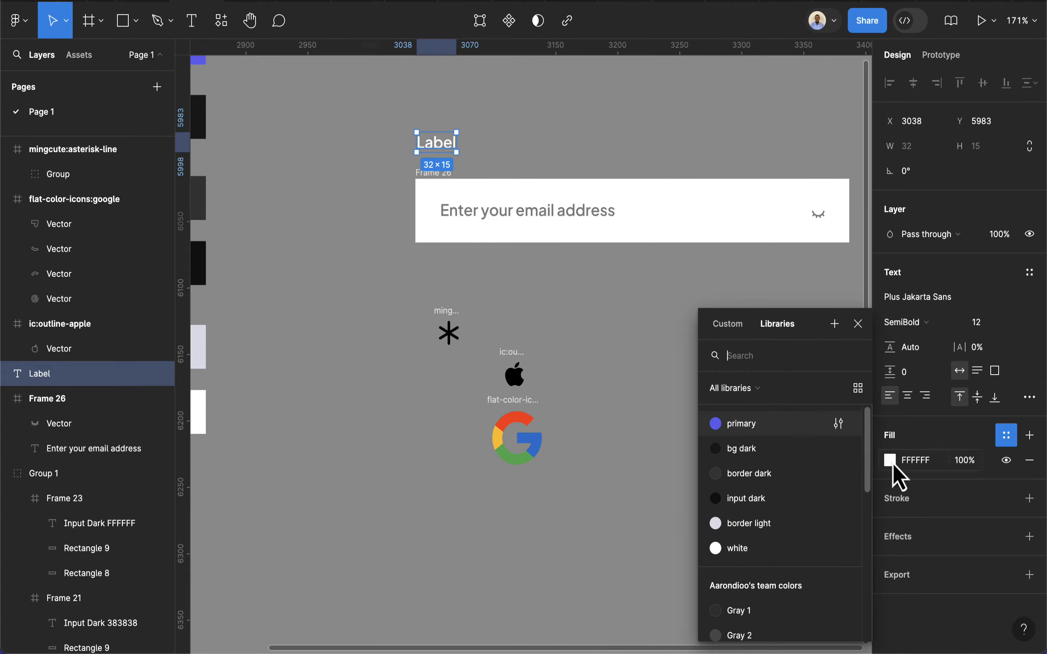
click(777, 501)
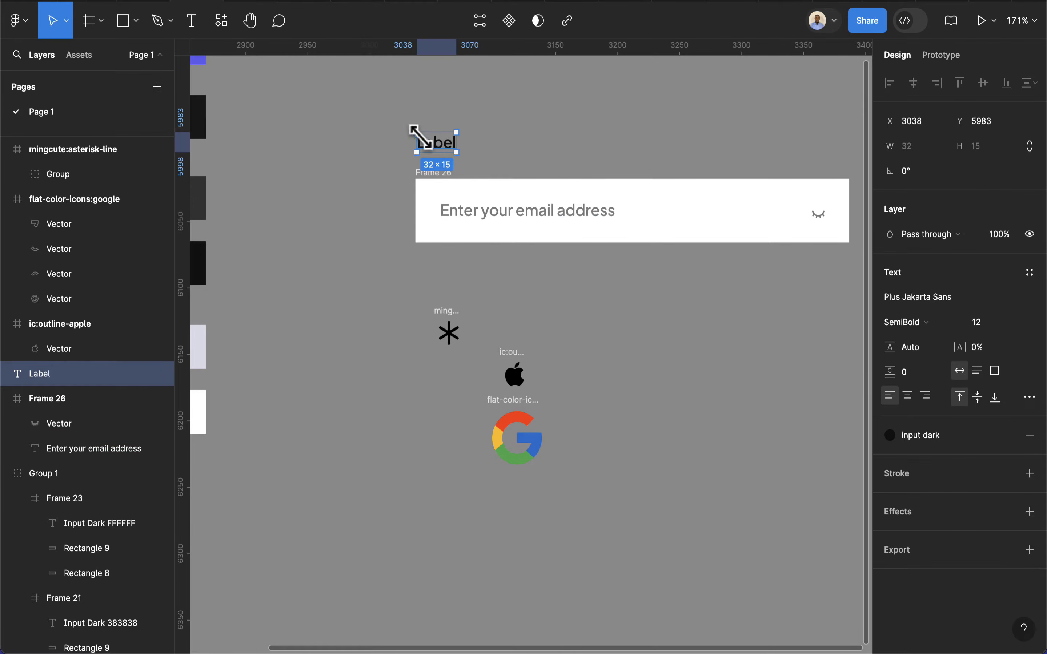
drag(437, 146, 434, 145)
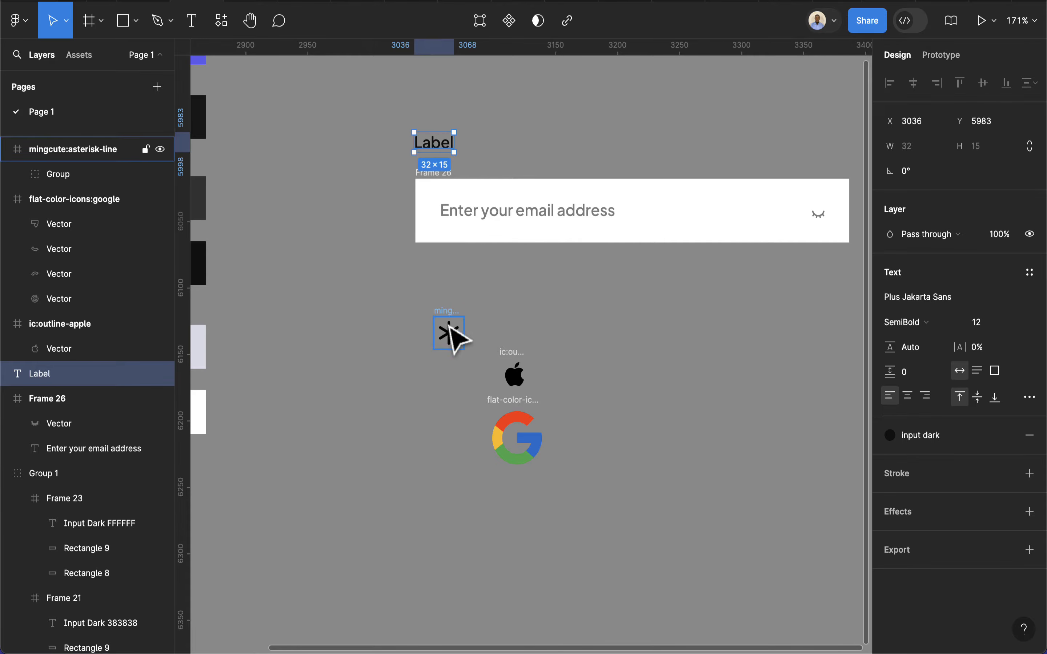
Pull the asterisk vector out of the mingcute:asterisk-line frame and delete the leftover frame
click(449, 339)
double_click(450, 338)
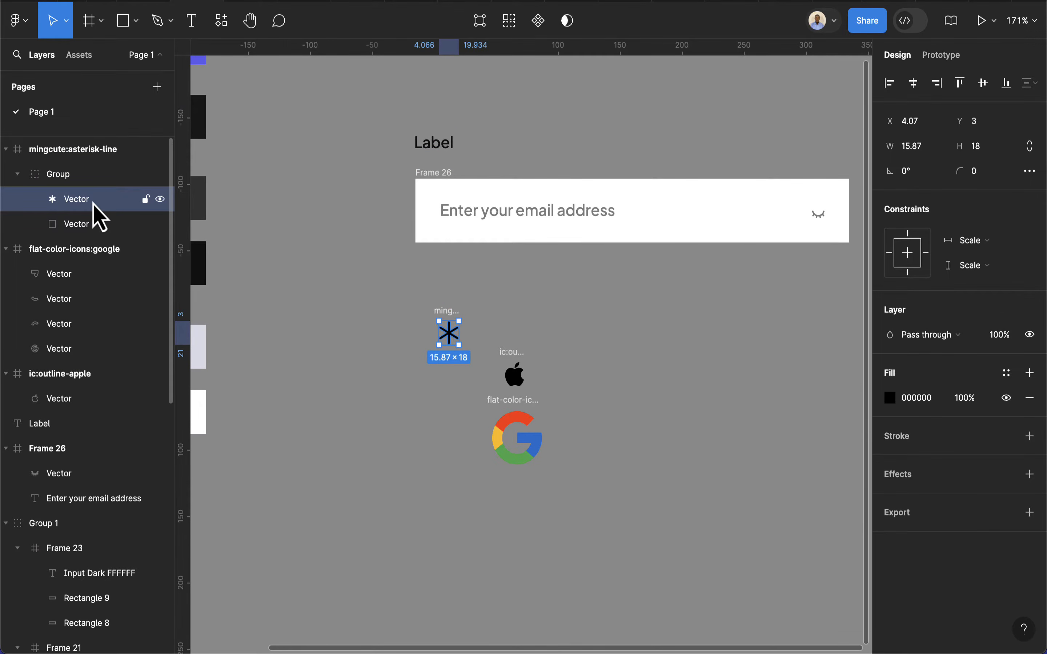
drag(93, 202, 65, 147)
click(56, 197)
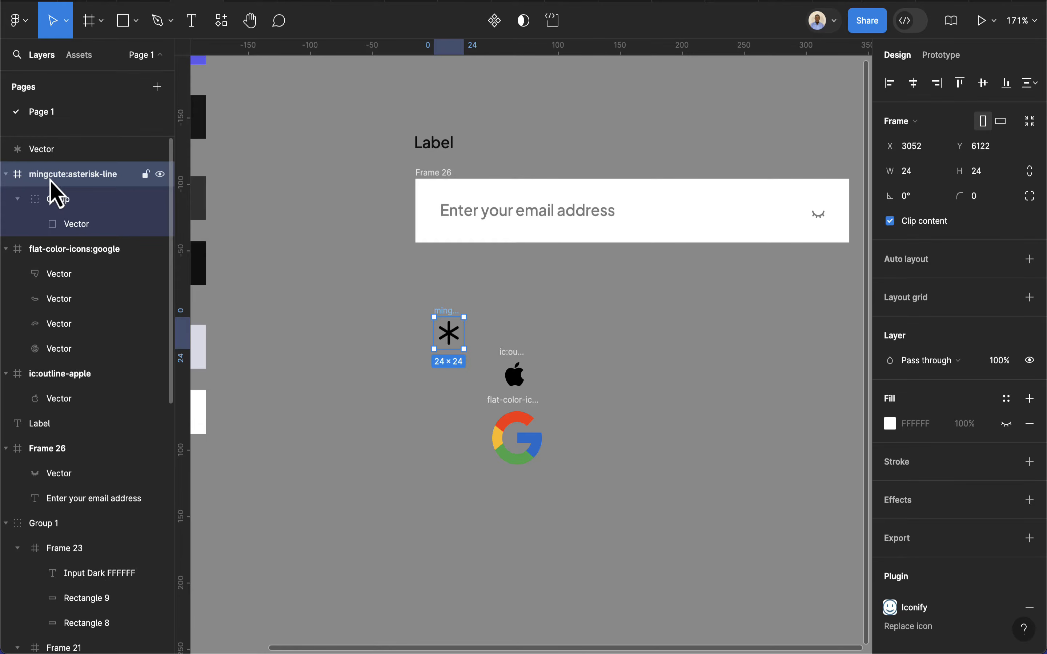
key(Delete)
Move the asterisk vector beside the Label text and scale it proportionally to a width of 4
click(450, 340)
drag(452, 348, 480, 153)
scroll(480, 152, up, 5)
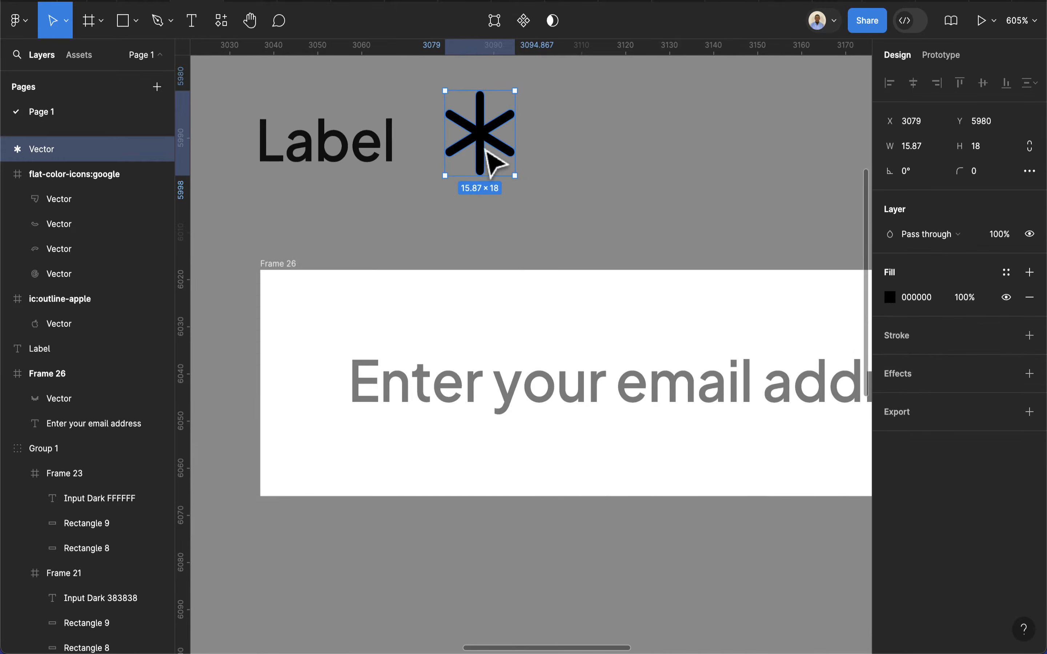
click(1029, 147)
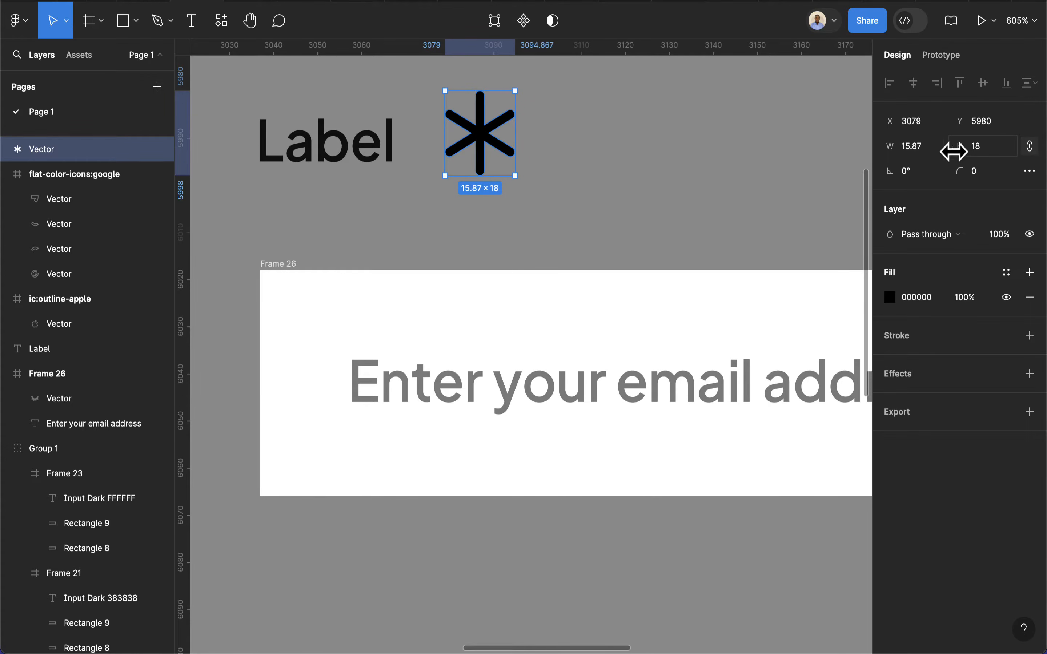
text(4)
key(Return)
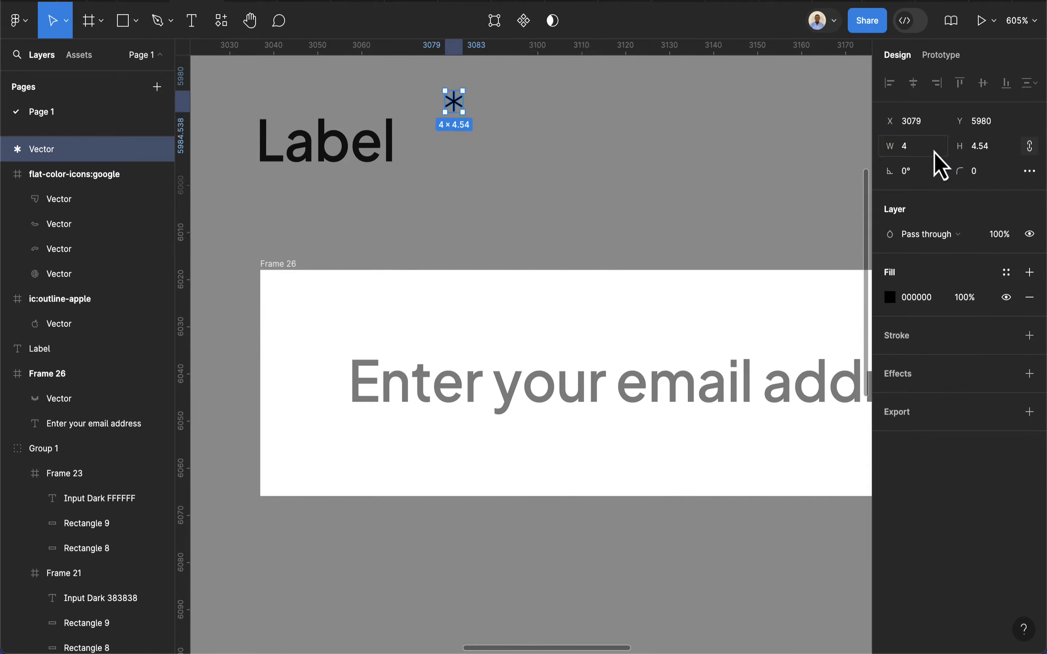
Move the asterisk closer to the end of the Label text, to about X 3073, Y 5985
scroll(473, 106, up, 3)
drag(463, 95, 423, 131)
scroll(494, 195, down, 2)
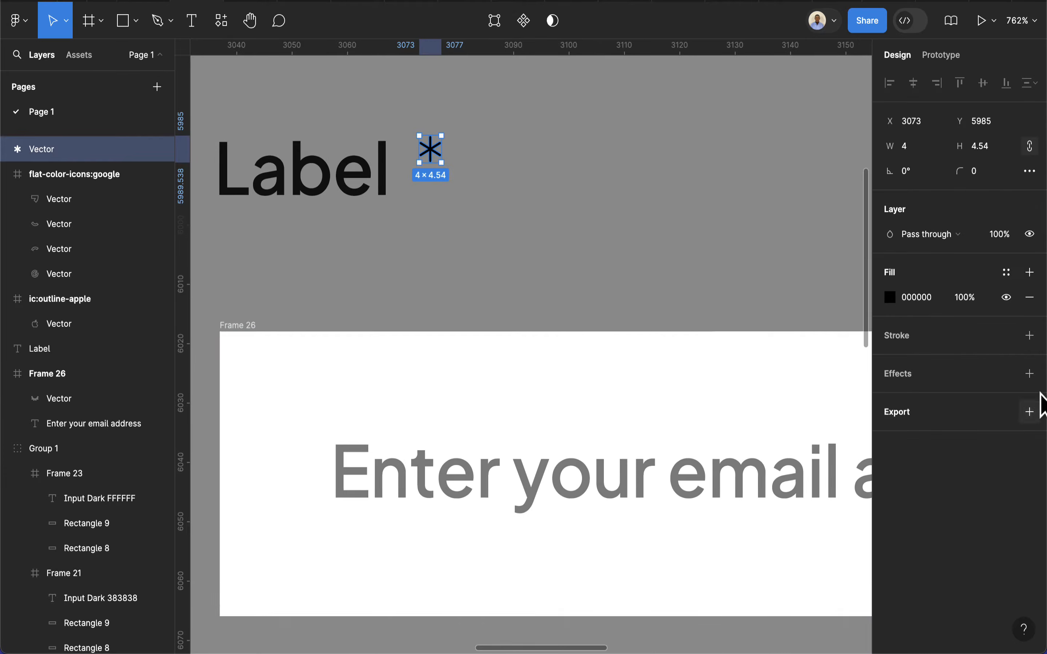
Change the asterisk's fill to the red D92C2C
click(1006, 274)
click(1006, 277)
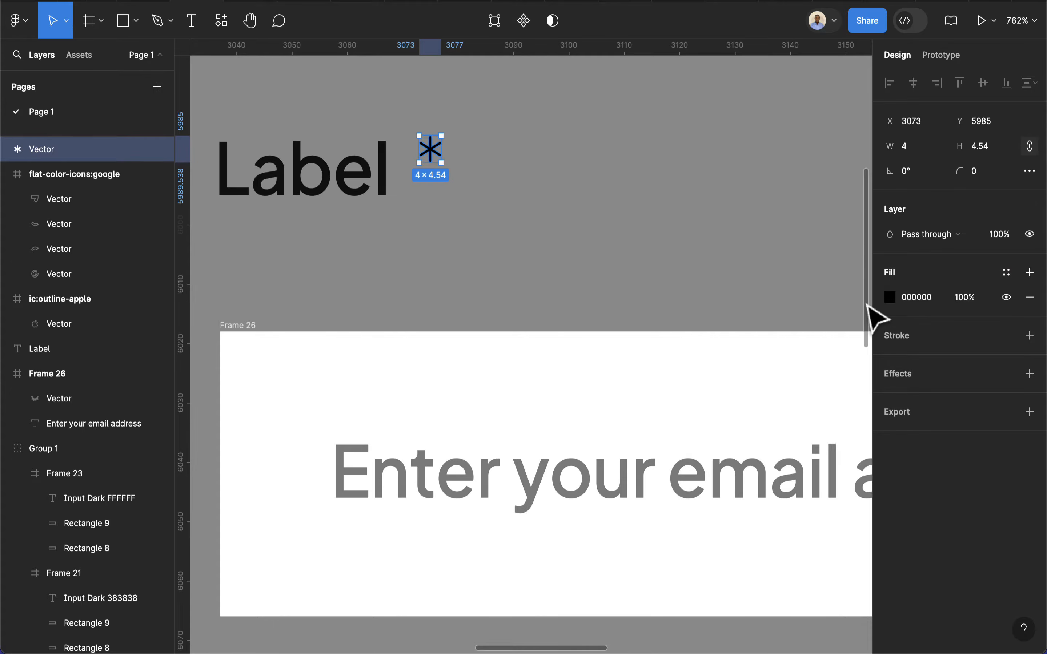
click(891, 298)
drag(804, 259, 843, 258)
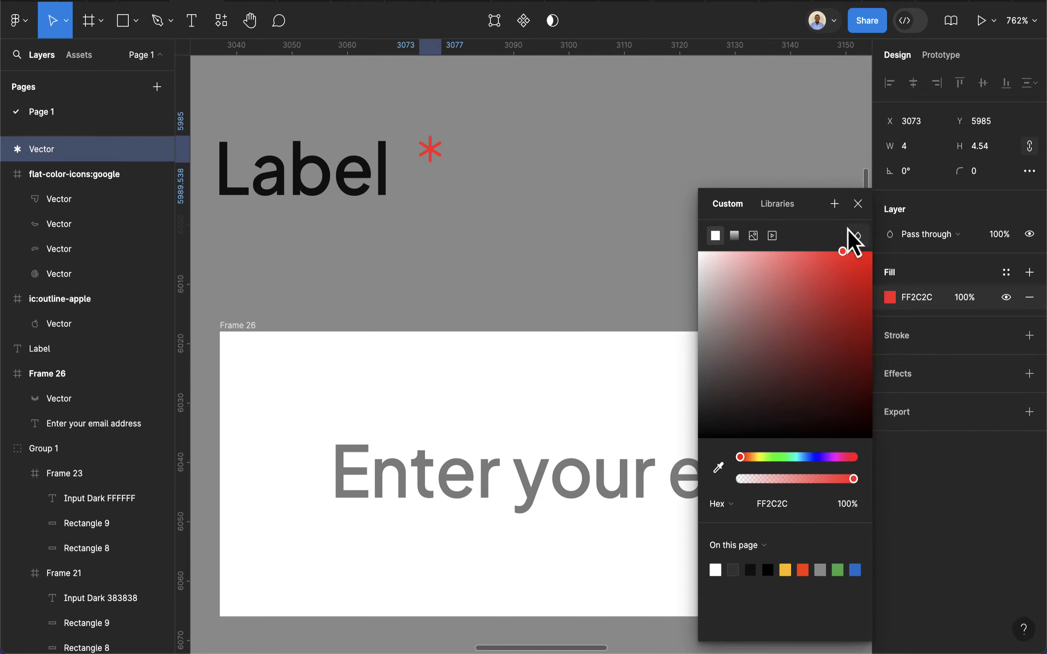
click(802, 299)
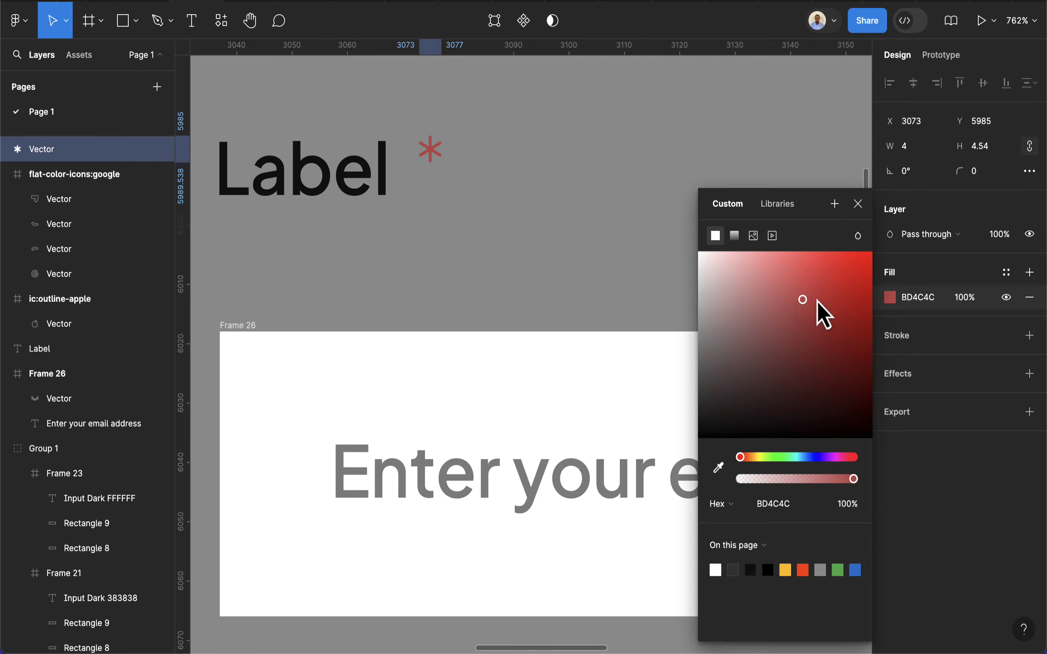
drag(823, 294, 838, 286)
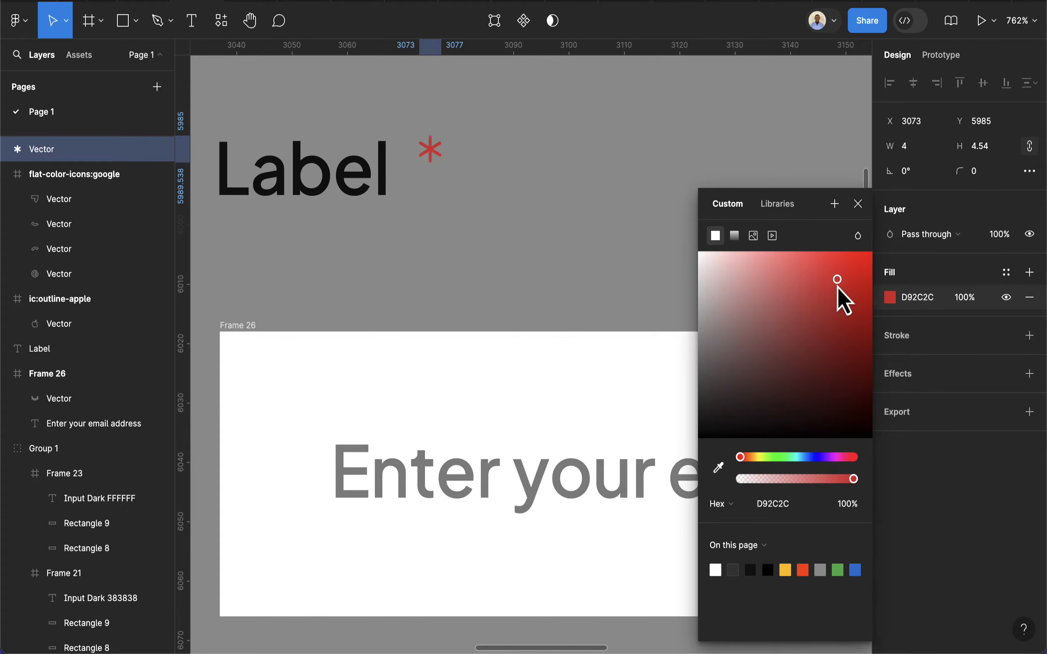
click(858, 206)
Wrap the Label text and the asterisk in a horizontal auto layout frame and name it "label"
scroll(537, 163, down, 5)
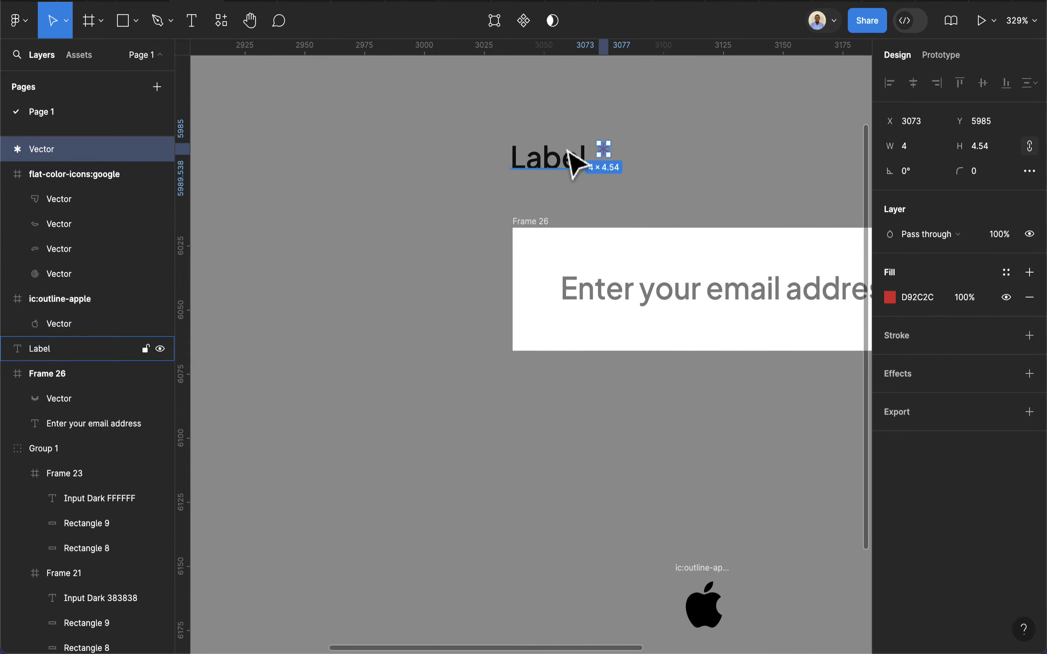
scroll(573, 164, up, 3)
shift+click(576, 190)
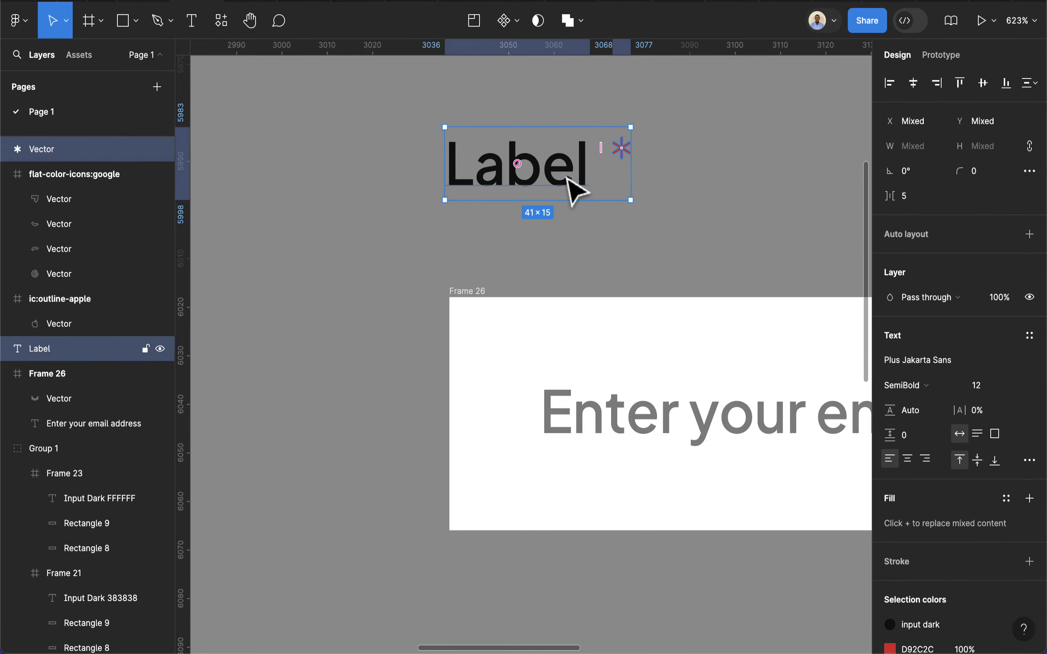
key(shift+a)
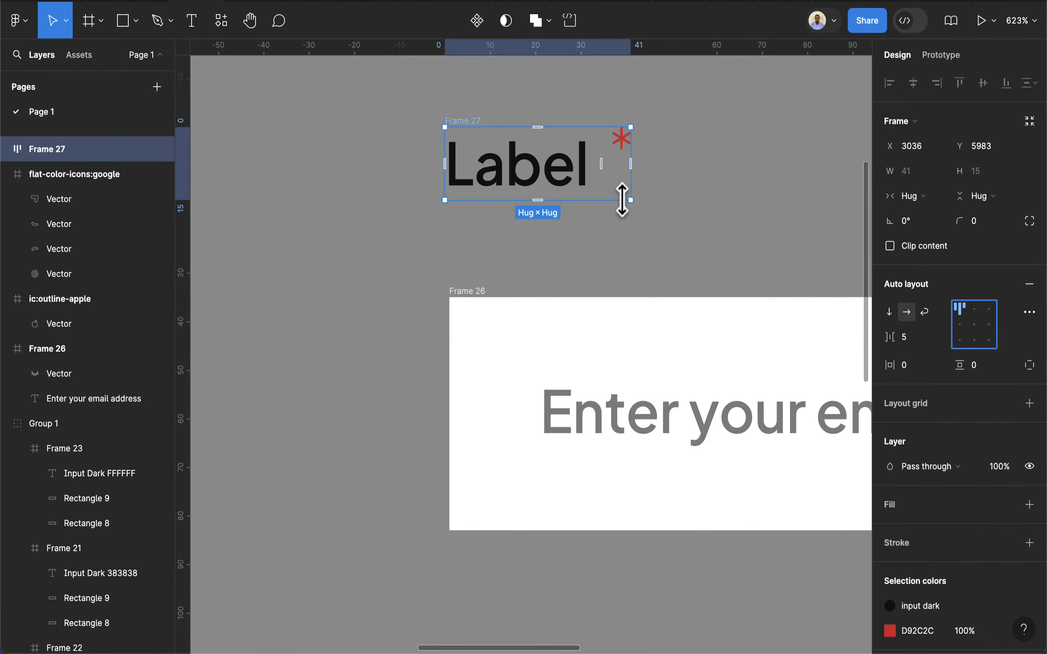
double_click(472, 122)
key(BackSpace)
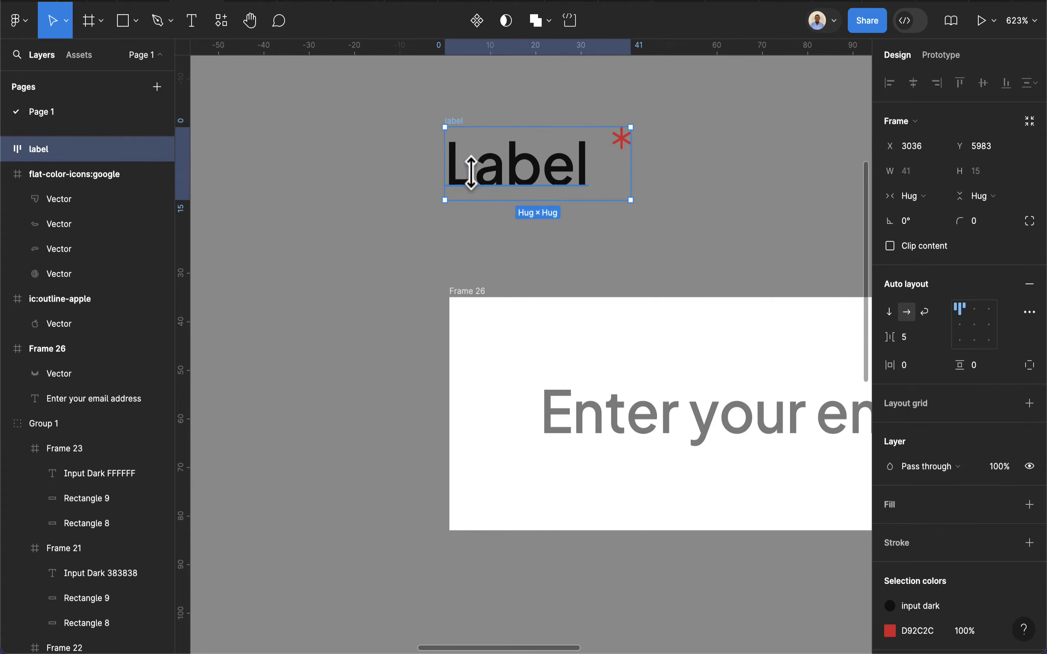
Set the corner radius of the white email input frame to 8
scroll(600, 306, down, 3)
scroll(603, 308, down, 5)
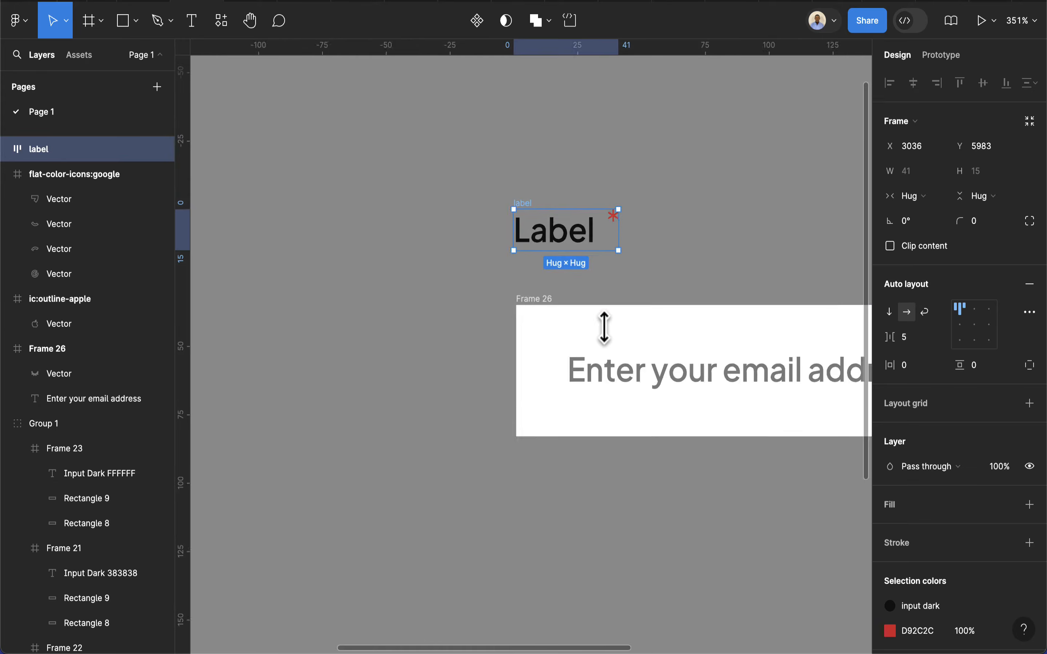
scroll(603, 327, right, 5)
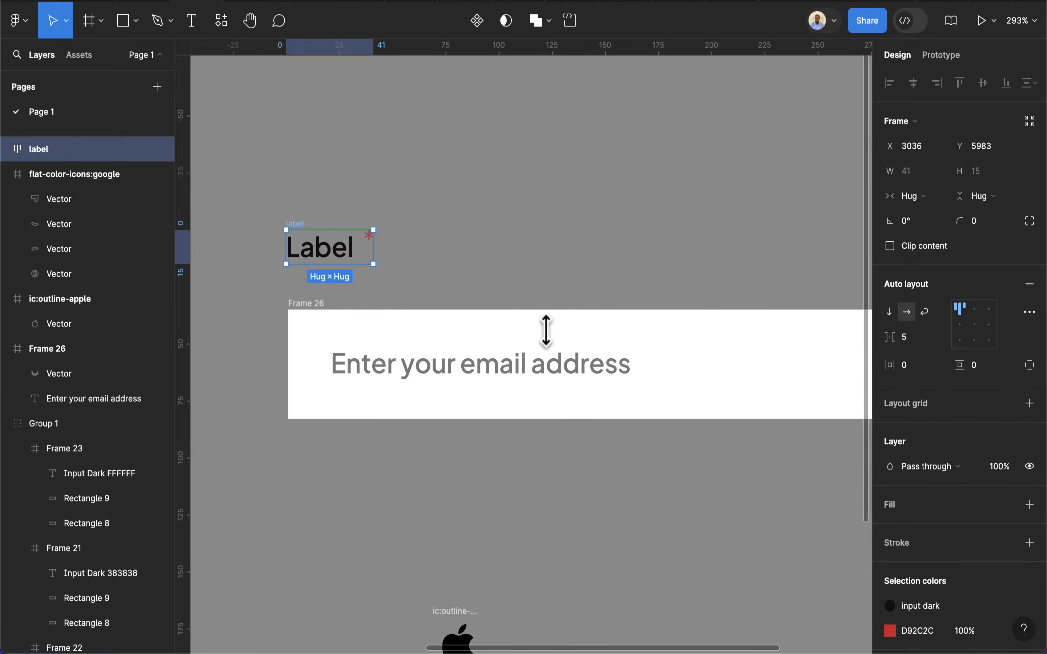
click(296, 304)
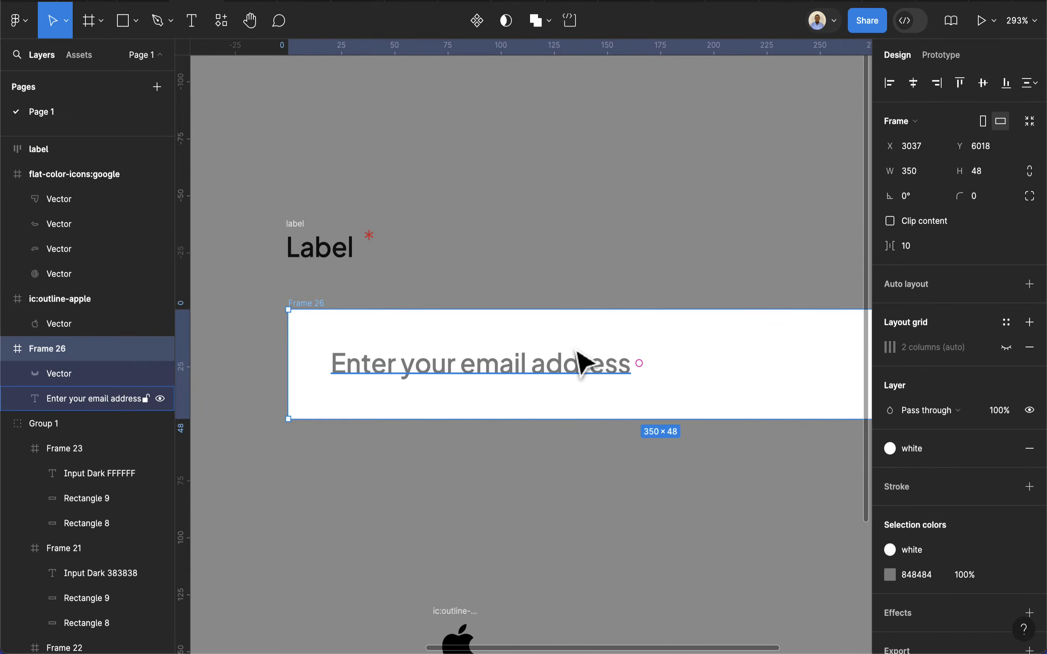
scroll(581, 363, down, 4)
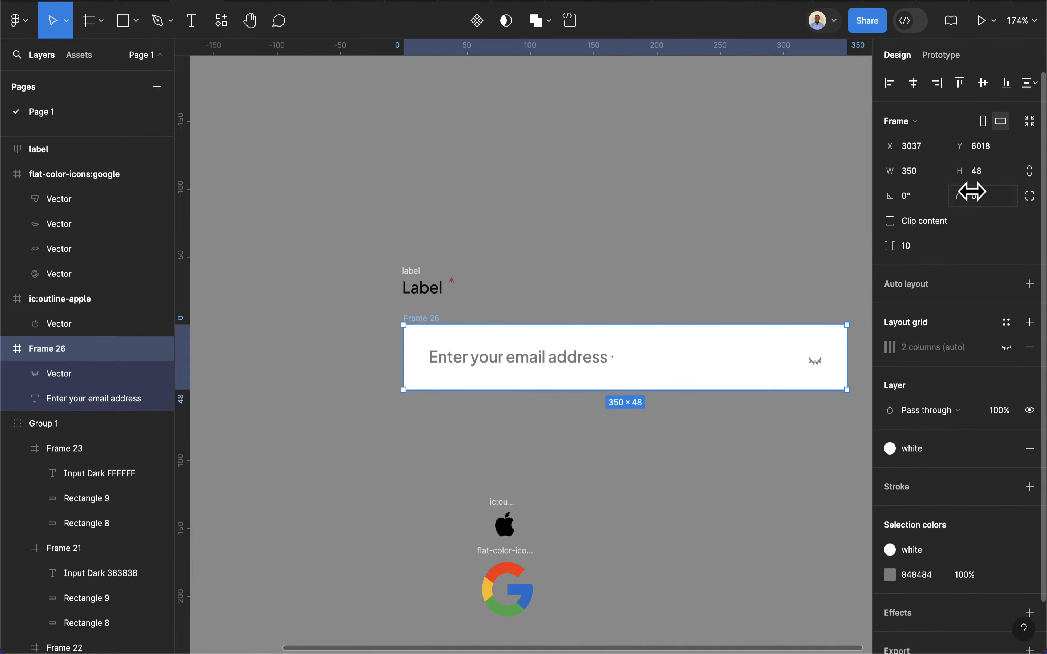
text(8)
key(Return)
Add a stroke to the email input frame and apply the border light color style to it
scroll(720, 378, down, 3)
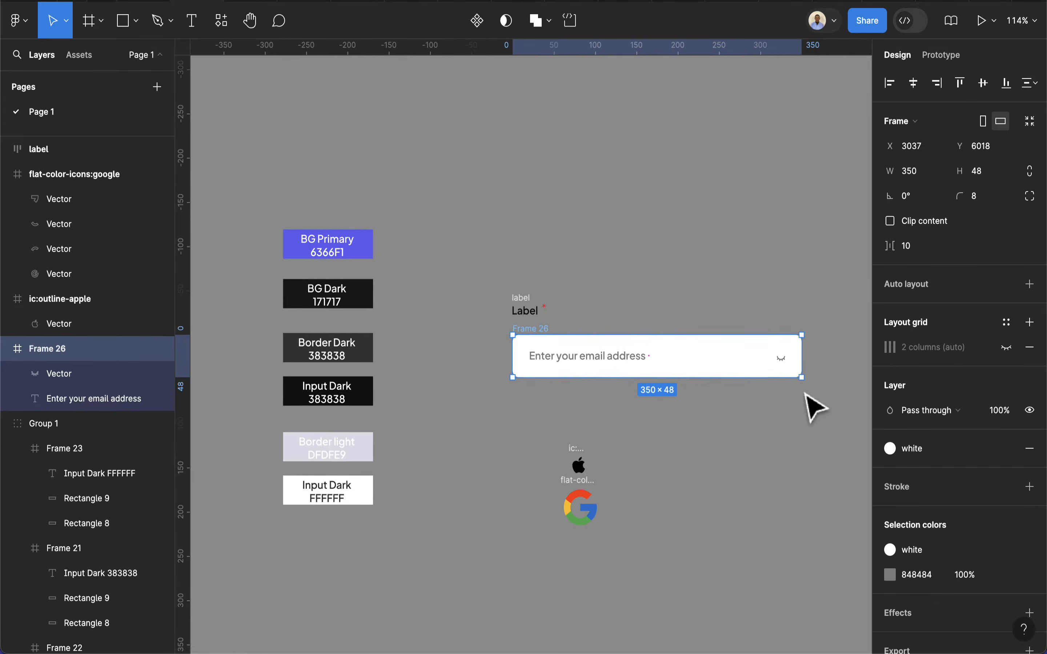
scroll(813, 402, up, 3)
scroll(764, 363, up, 3)
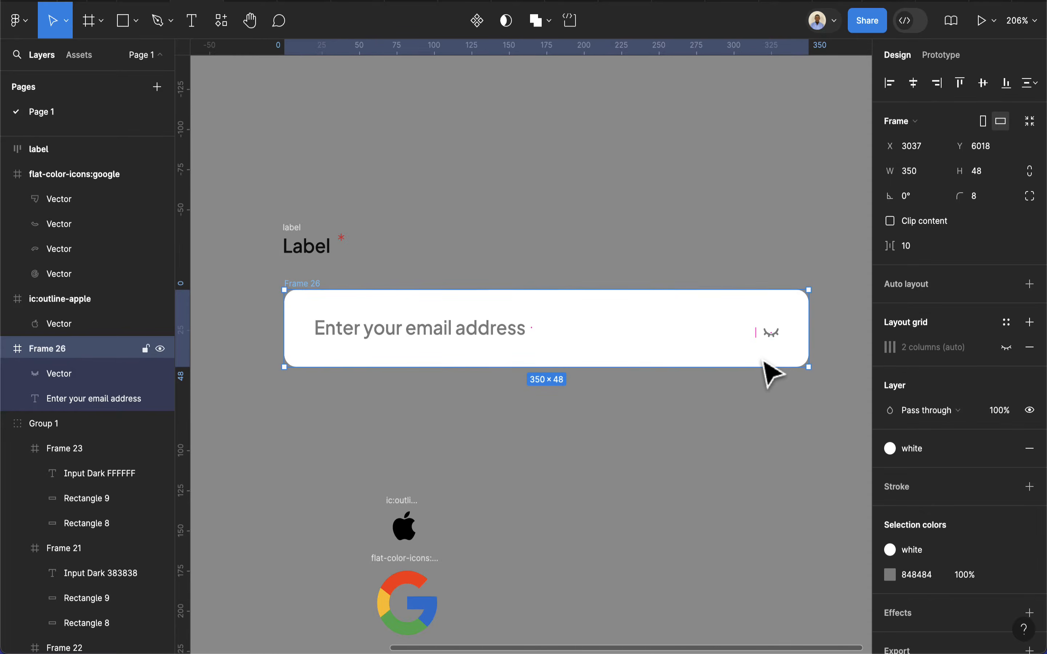
scroll(928, 523, down, 2)
scroll(923, 513, down, 1)
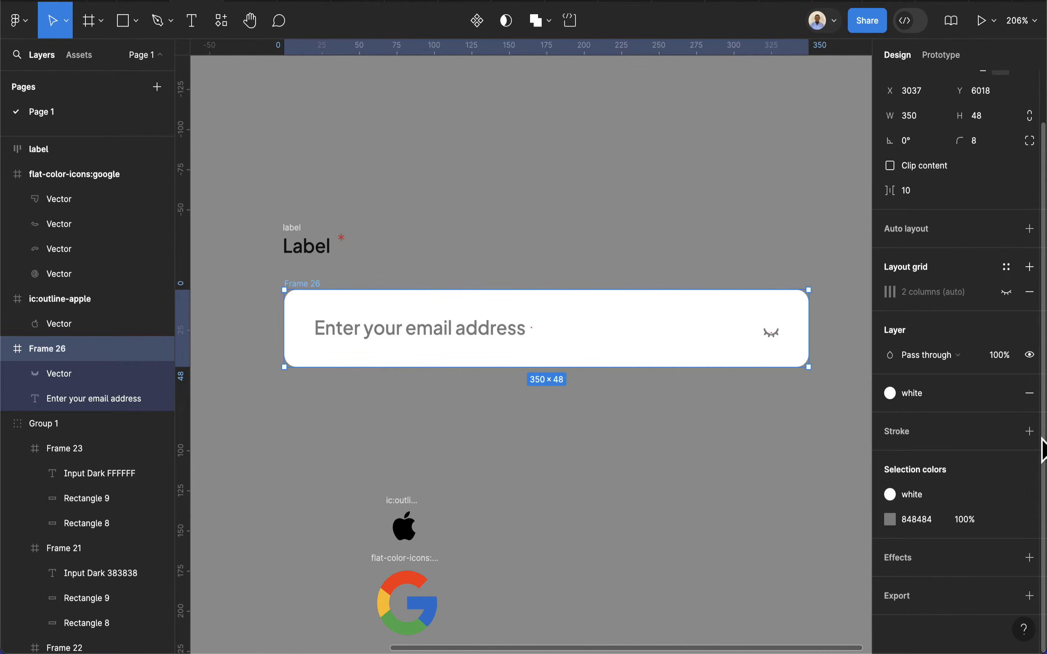
click(1029, 431)
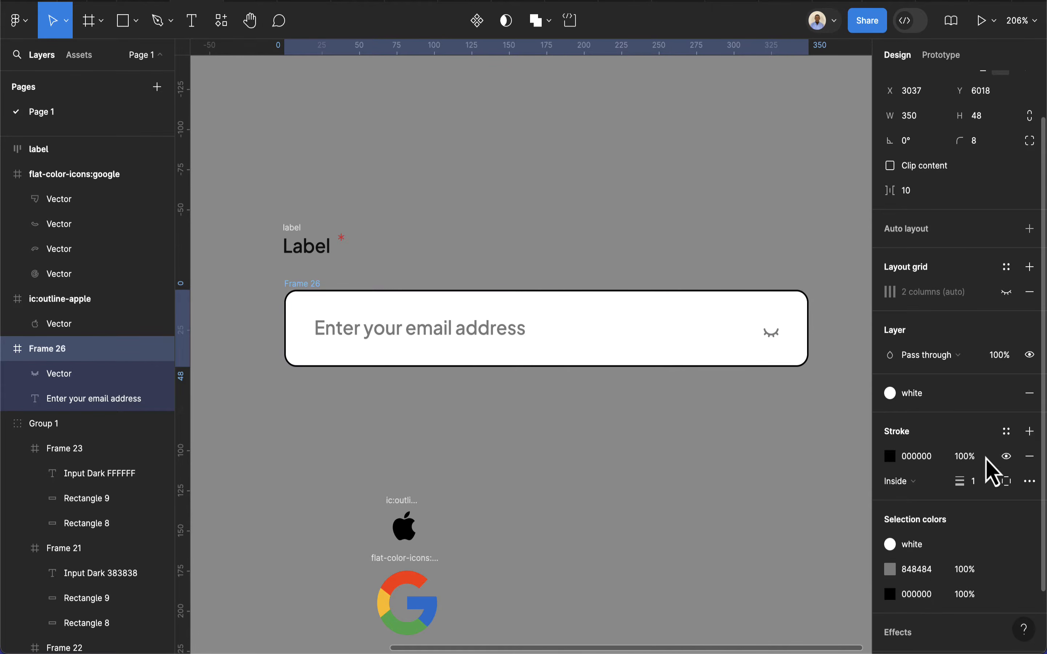
click(1006, 431)
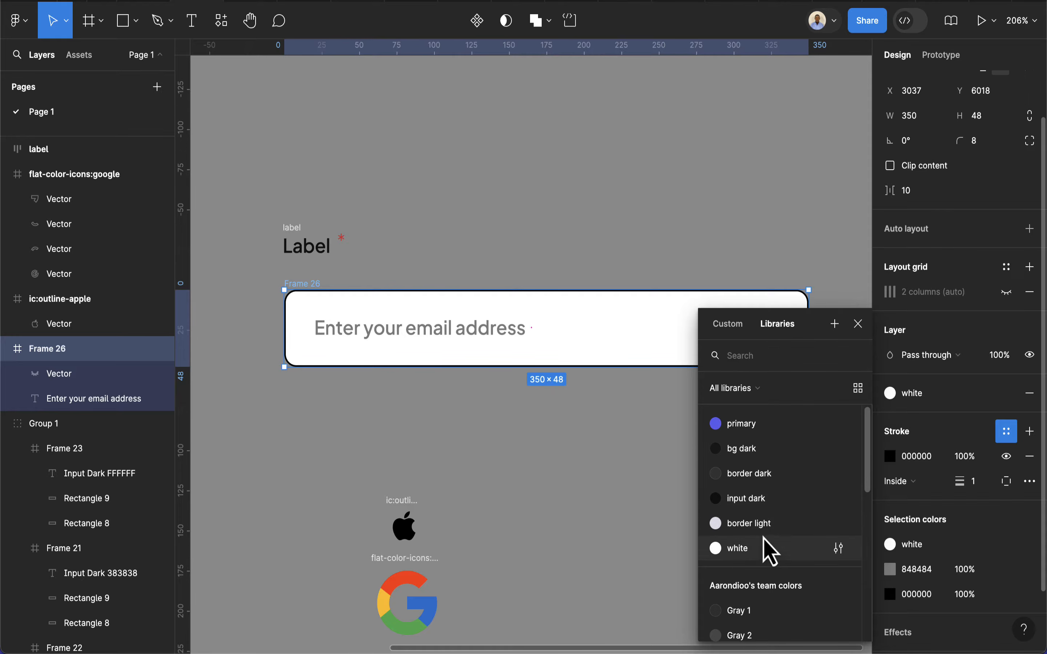
click(772, 530)
click(669, 490)
Move the label frame down to X 3037, Y 5991, flush with the input frame's left edge and 12 above it
scroll(726, 502, up, 8)
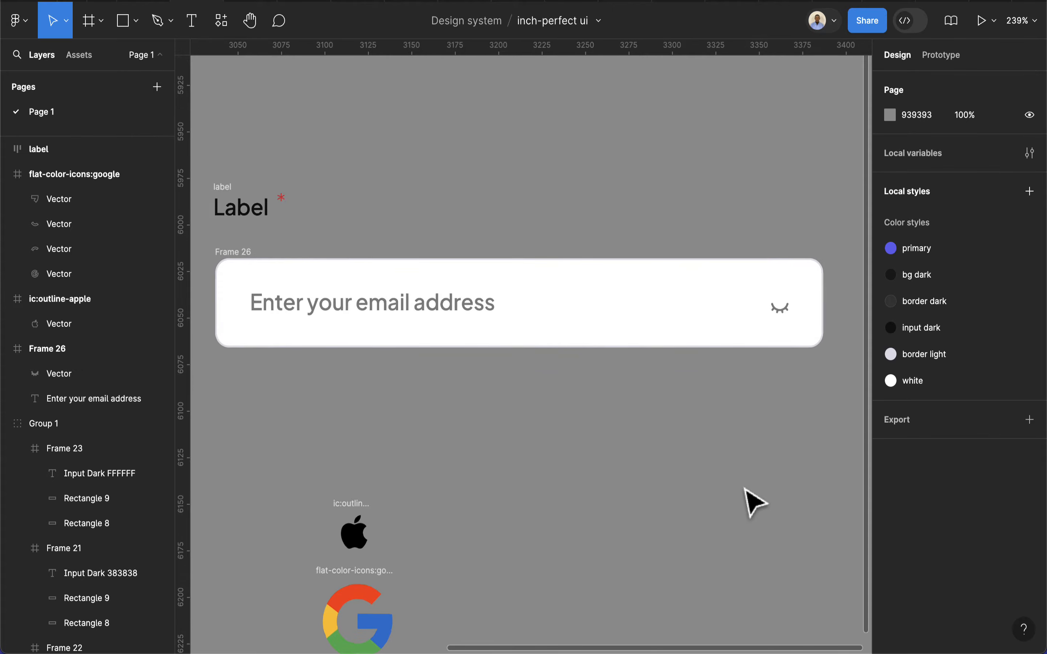
scroll(689, 341, down, 8)
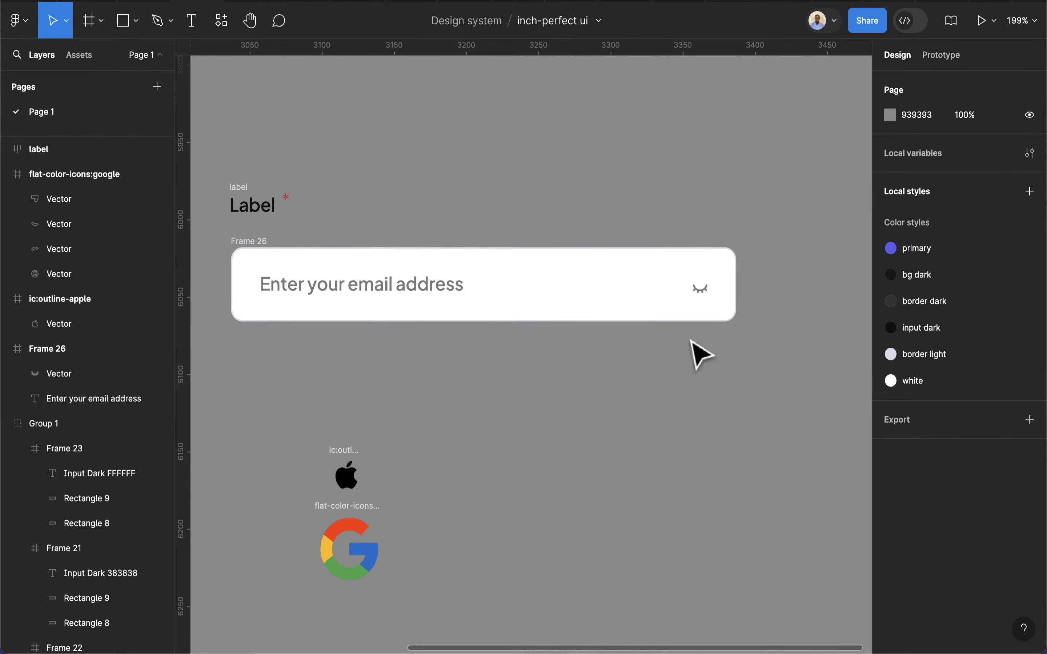
scroll(605, 346, left, 3)
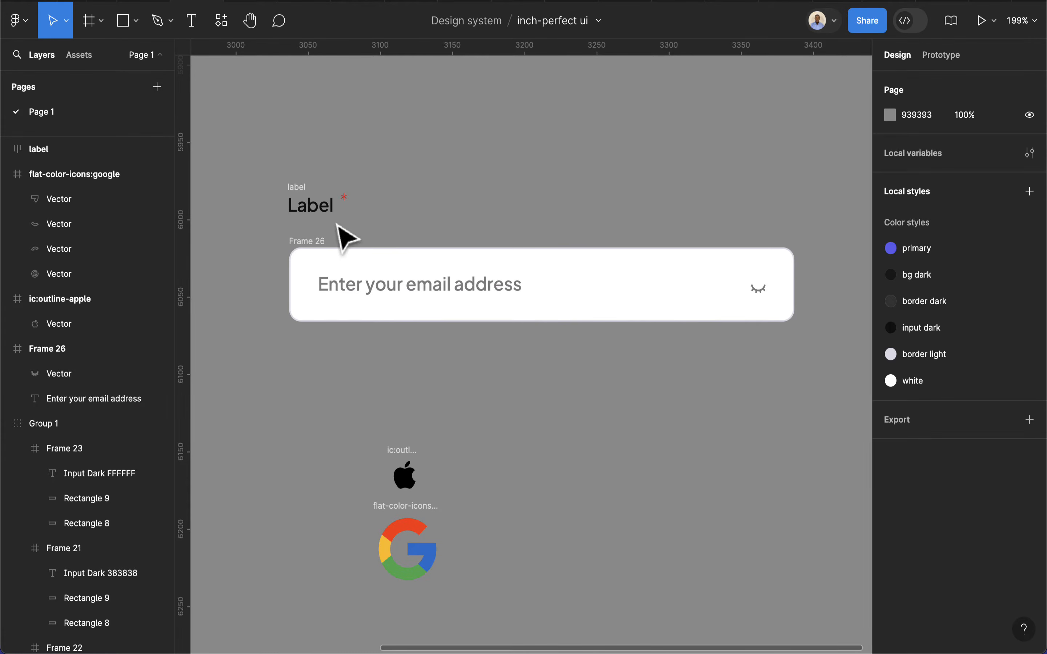
click(312, 204)
drag(310, 206, 313, 218)
Enclose the label frame and the email input frame in one new frame and name it "input"
mouse_move(266, 177)
mouse_down()
mouse_move(425, 350)
mouse_move(822, 392)
mouse_move(759, 392)
mouse_up()
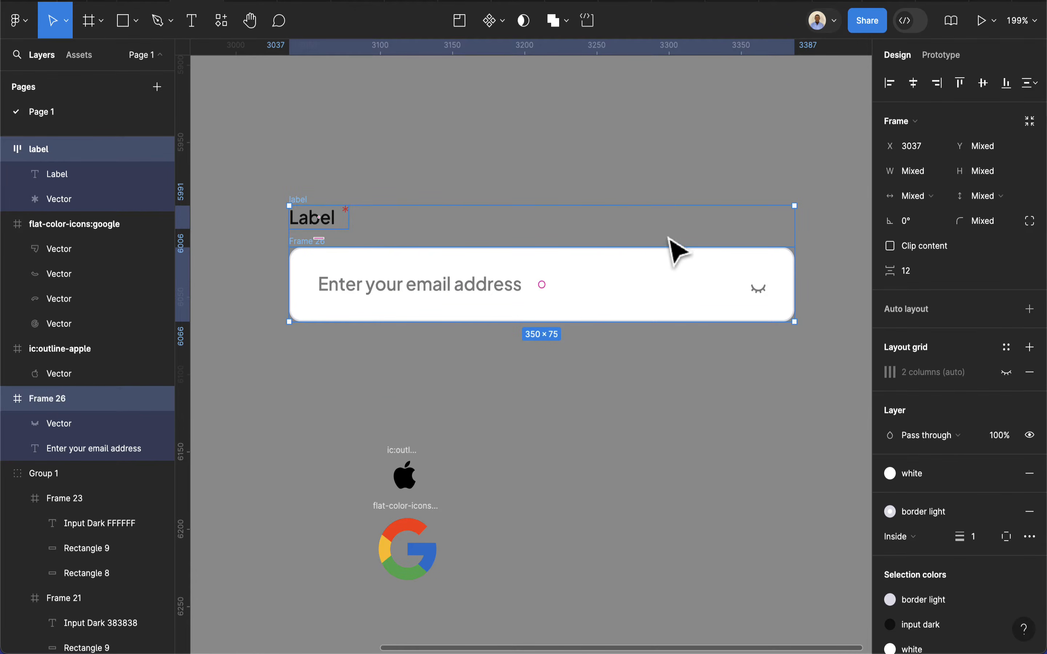
right_click(596, 246)
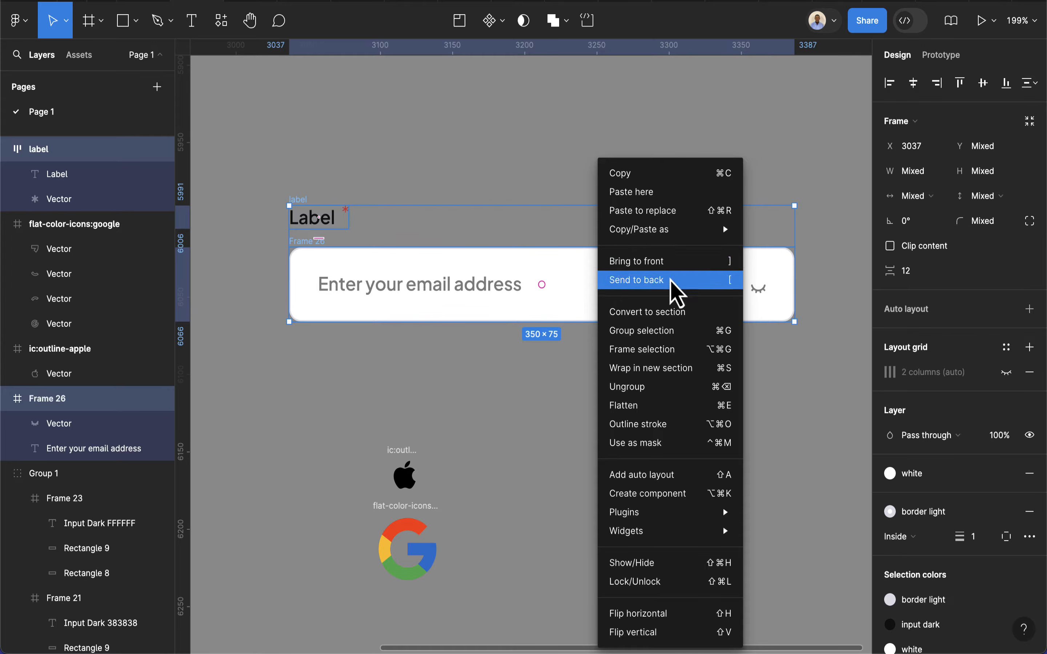
click(670, 353)
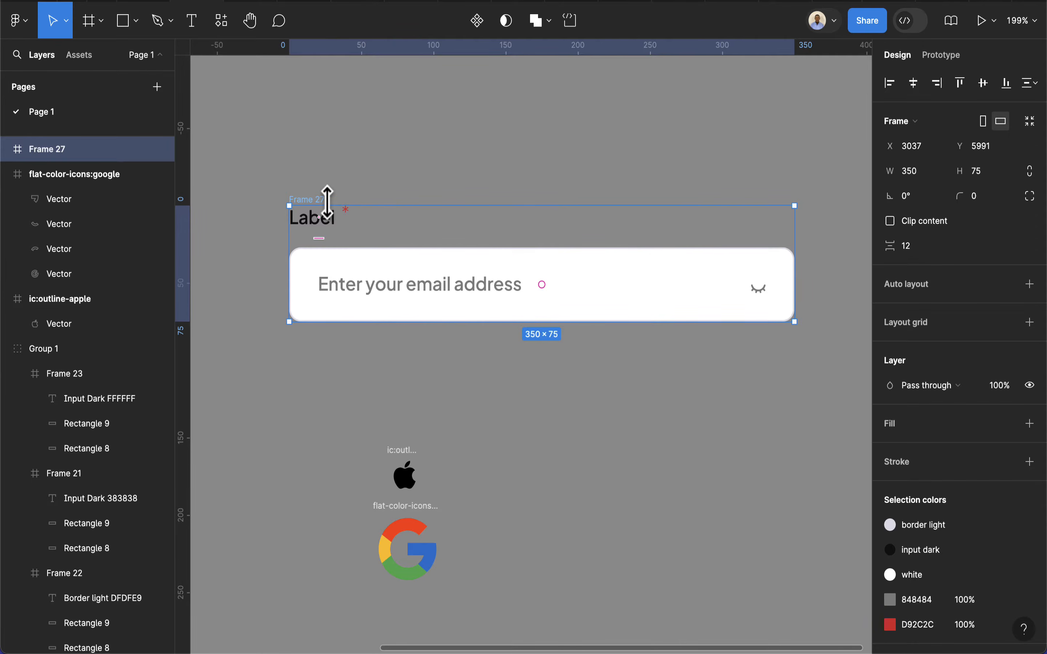
double_click(311, 199)
text(input)
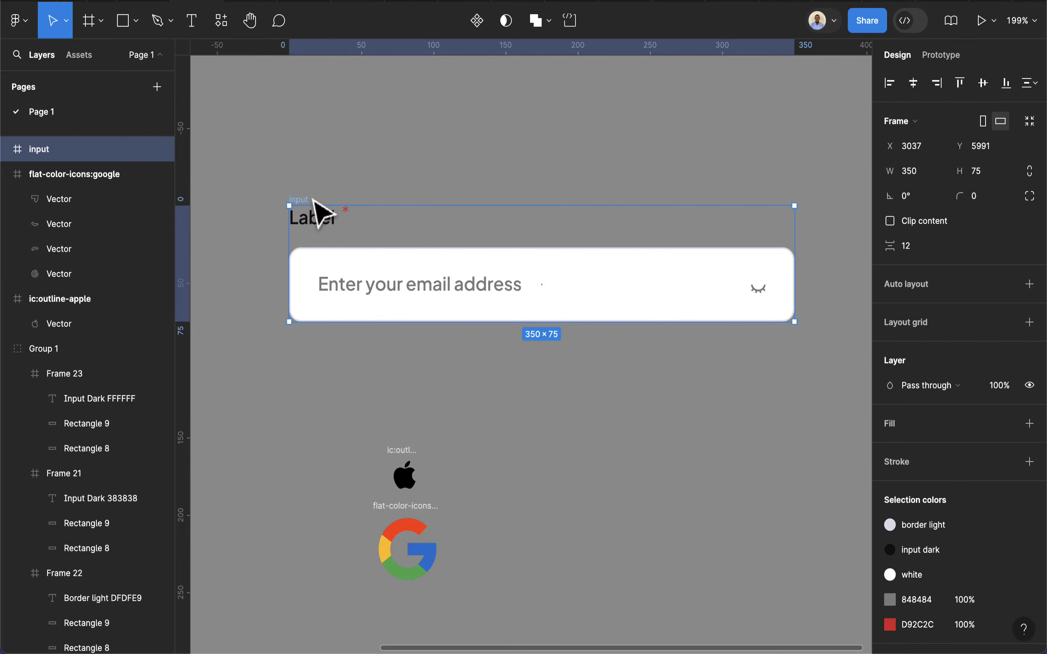
Set the vertical spacing between the label and the field to 6 and turn the input frame into a component
scroll(482, 321, down, 3)
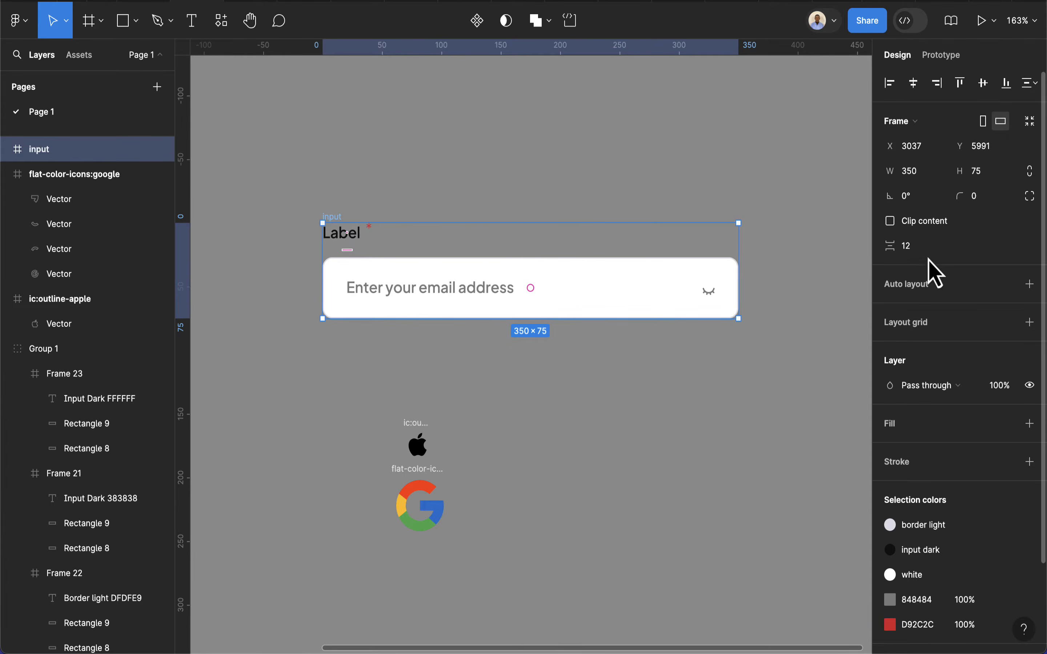
text(8)
key(Return)
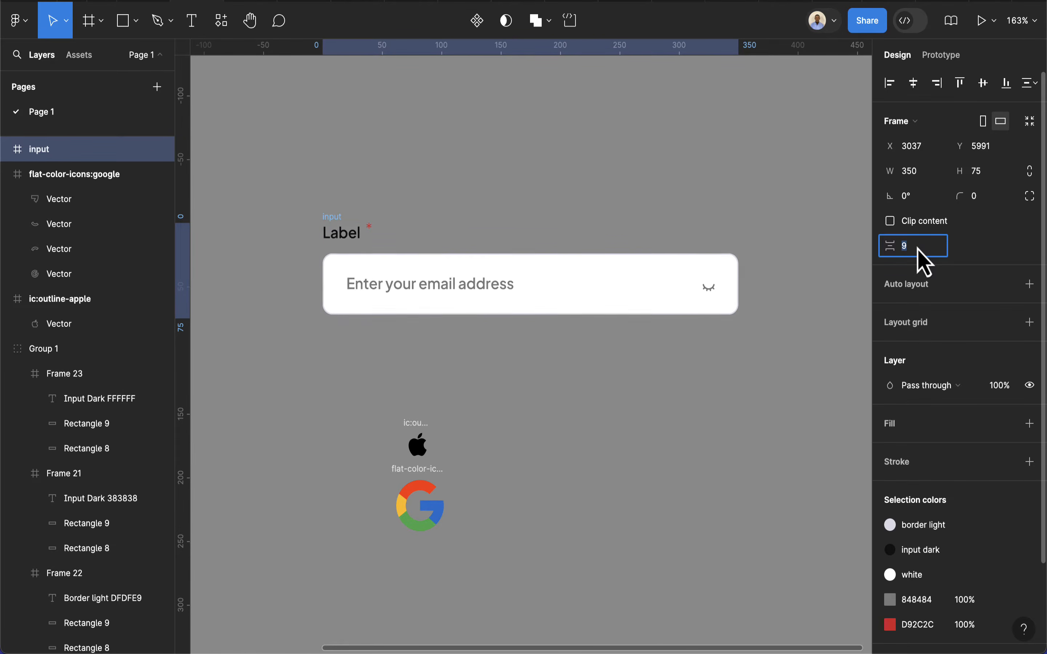
key(Down)
key(Down)
click(912, 359)
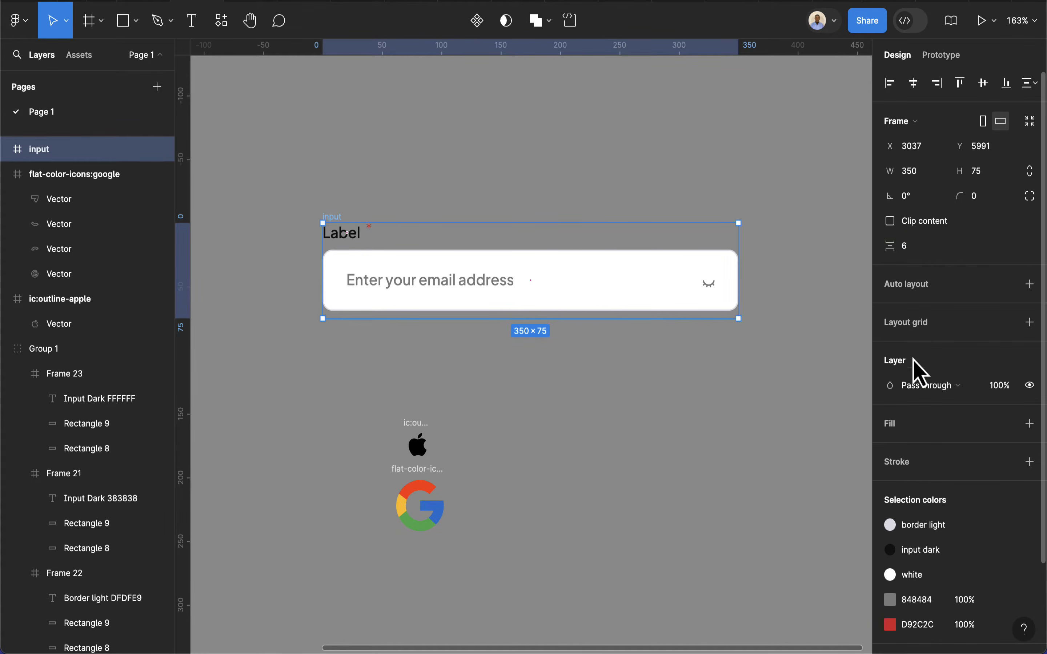
click(480, 31)
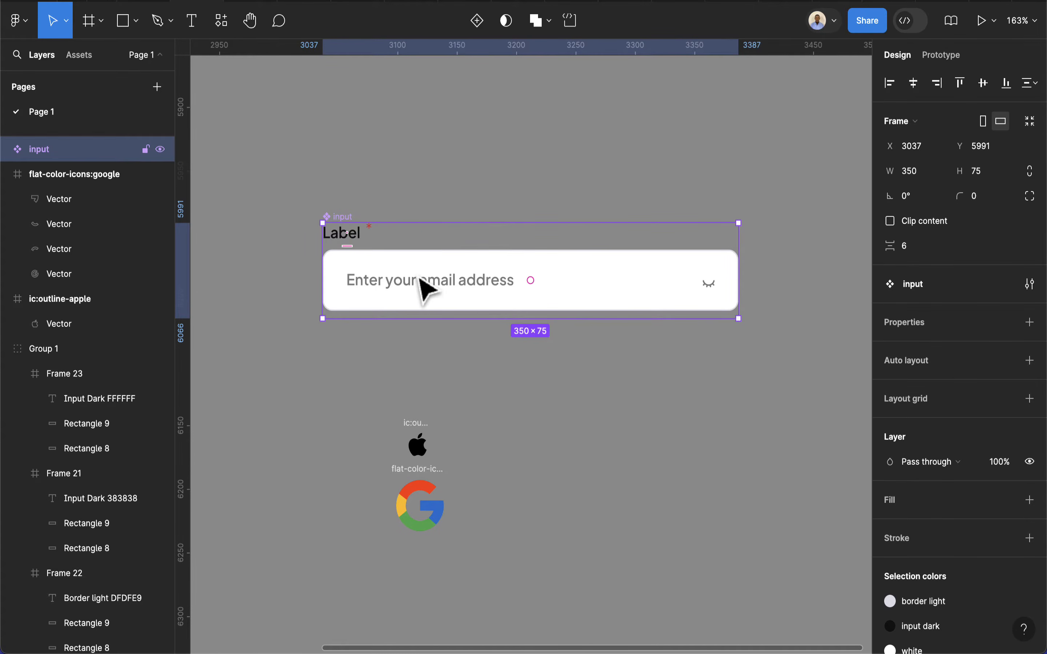
Create a text component property named "placeholder" for the "Enter your email address" text inside the input component
ctrl+scroll(441, 281, up, 5)
scroll(601, 321, down, 2)
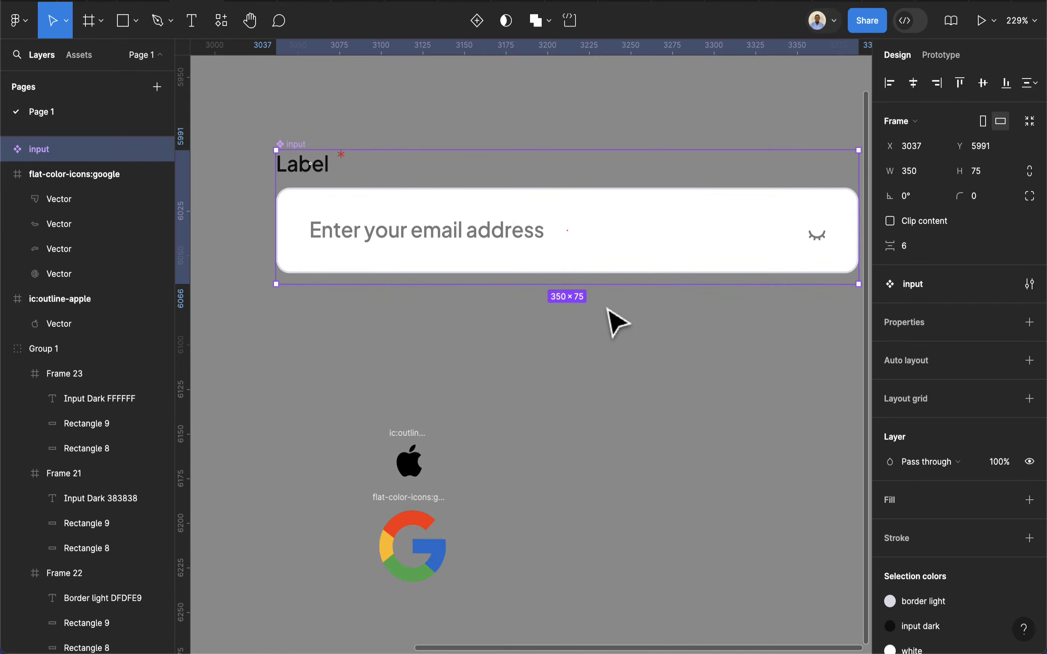
ctrl+scroll(610, 314, down, 1)
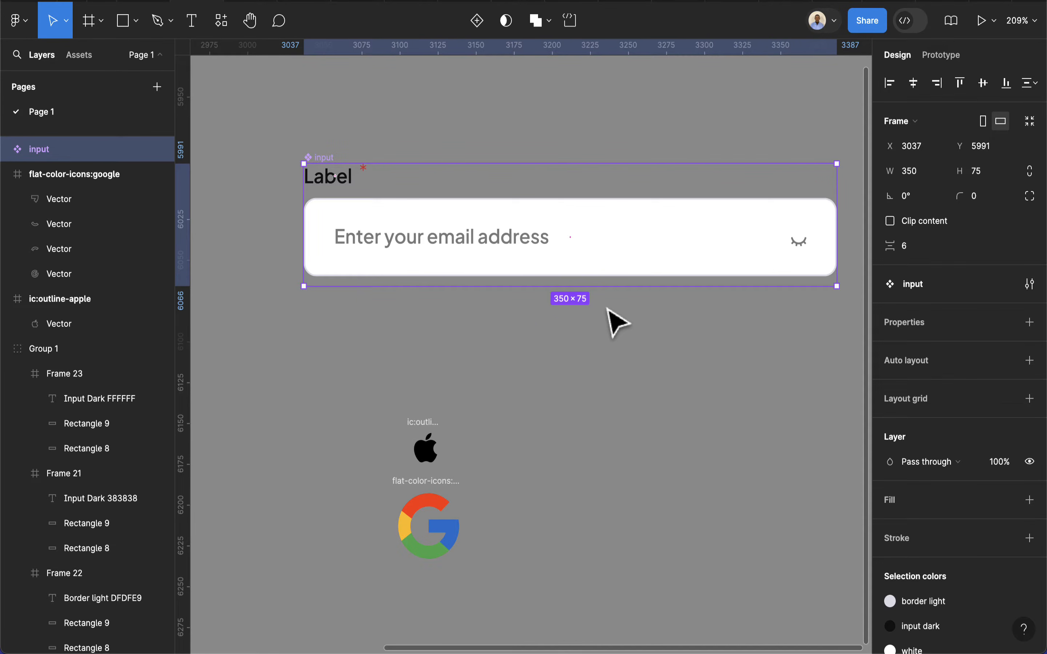
double_click(497, 255)
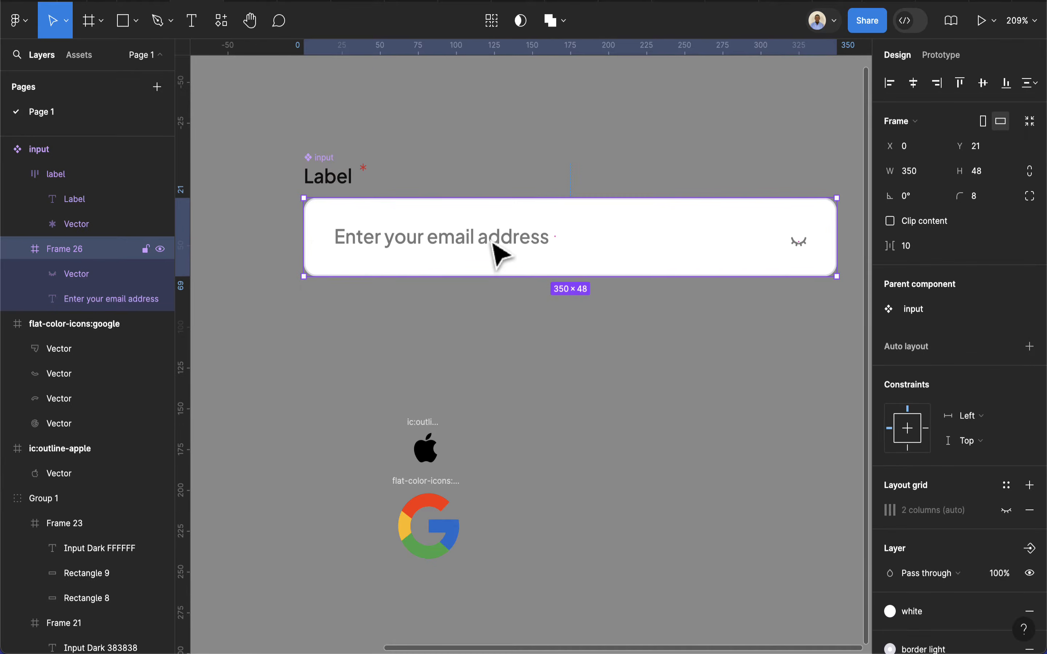
double_click(498, 255)
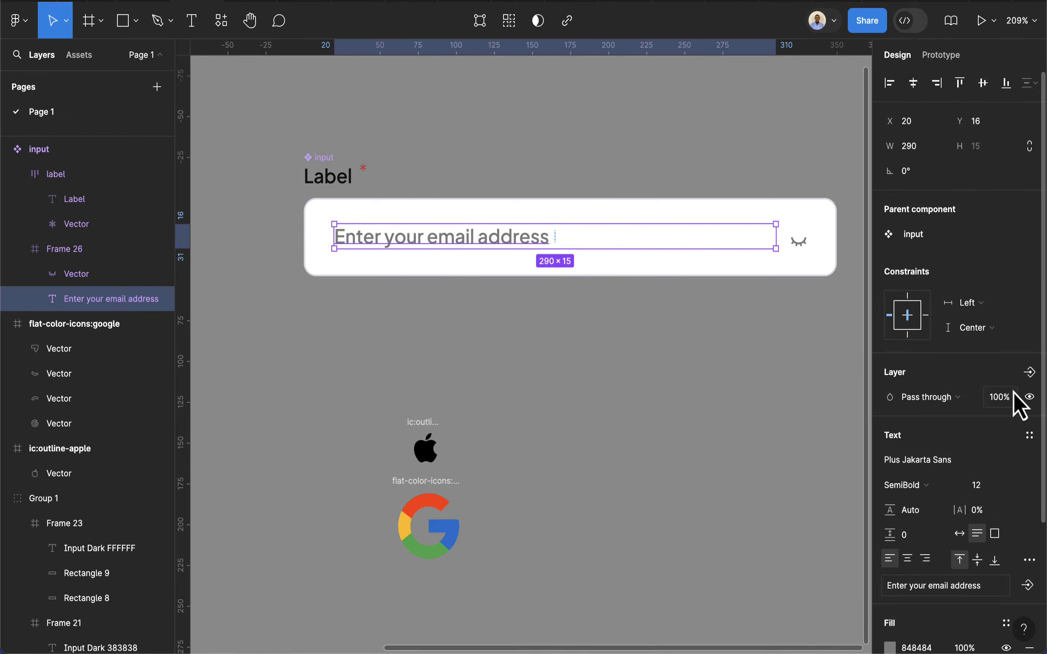
scroll(1016, 536, down, 1)
scroll(1019, 519, down, 3)
click(1027, 439)
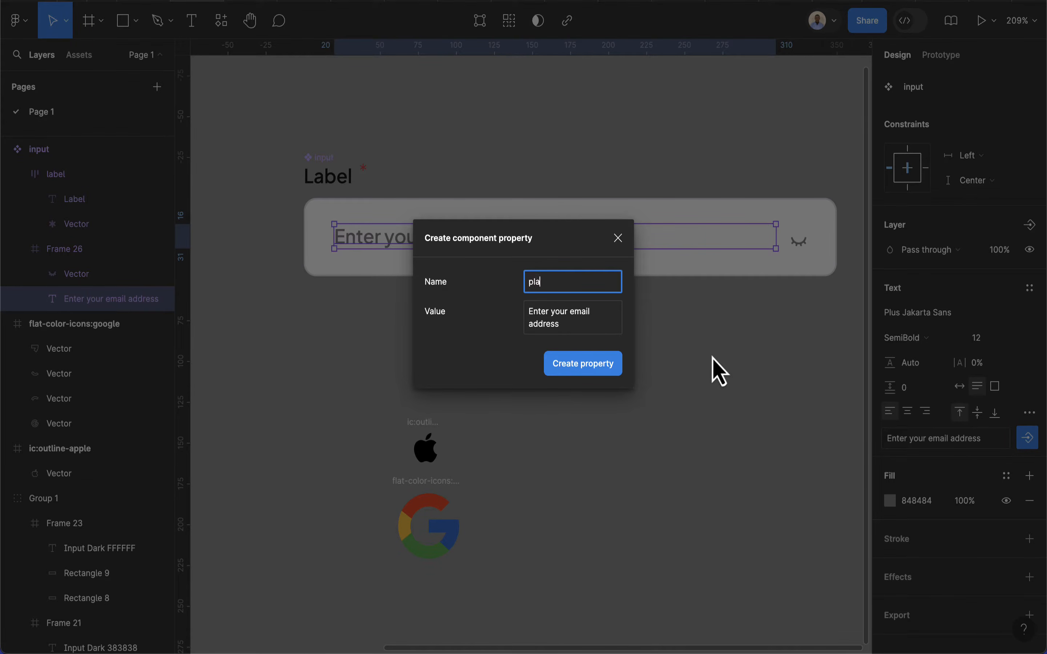
text(placeholder)
key(Return)
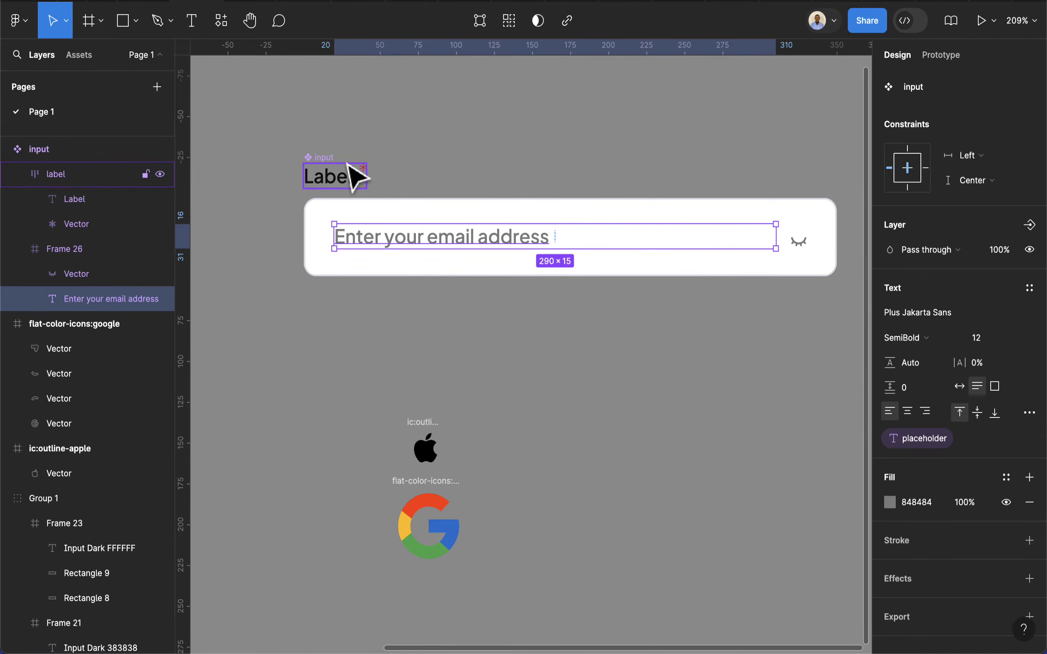
Create a text component property named "Label" for the label text of the input component
click(339, 184)
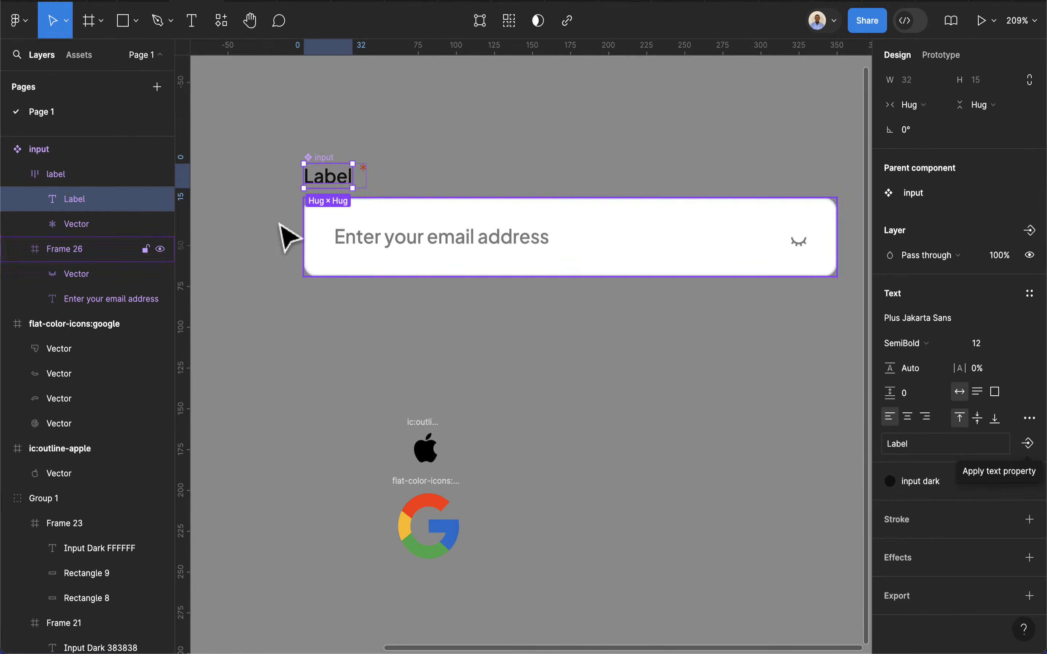
click(1032, 444)
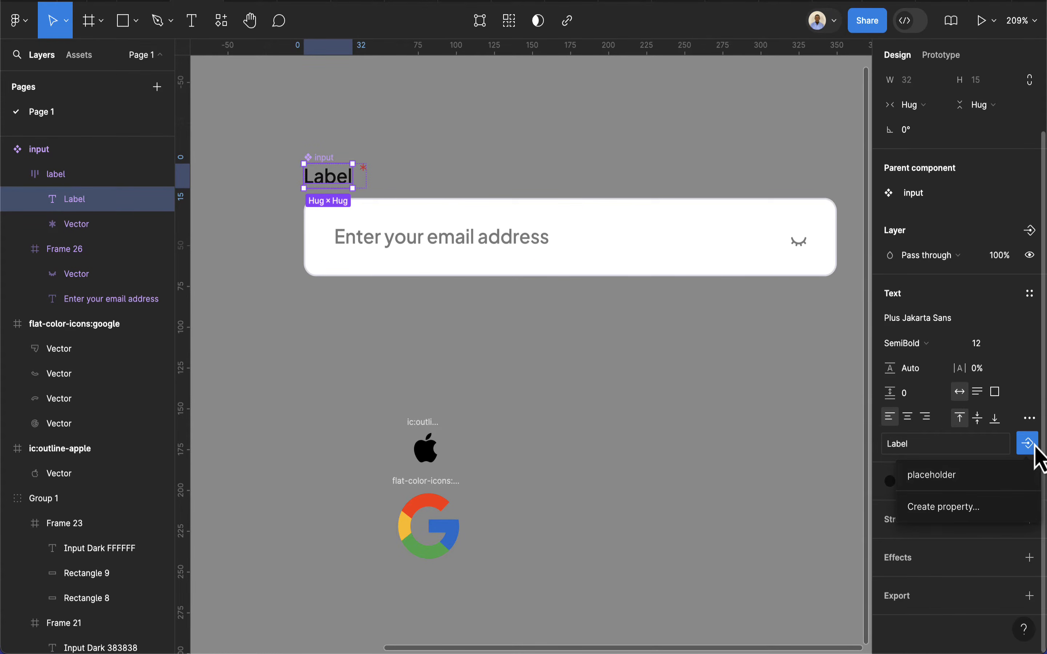
click(923, 509)
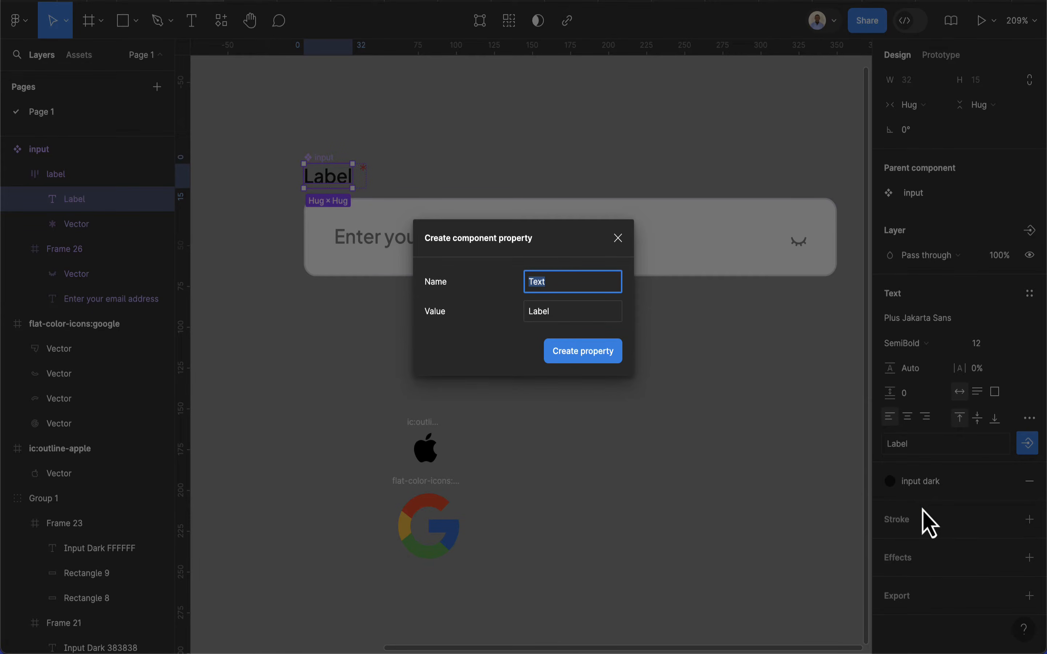
text(Label)
click(578, 354)
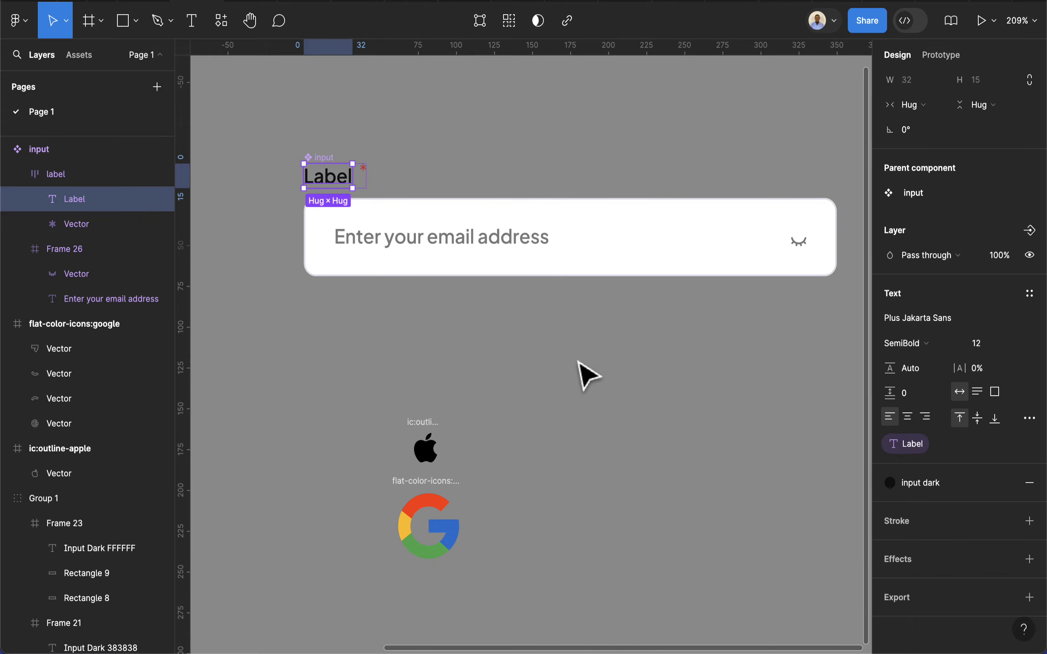
scroll(365, 175, up, 5)
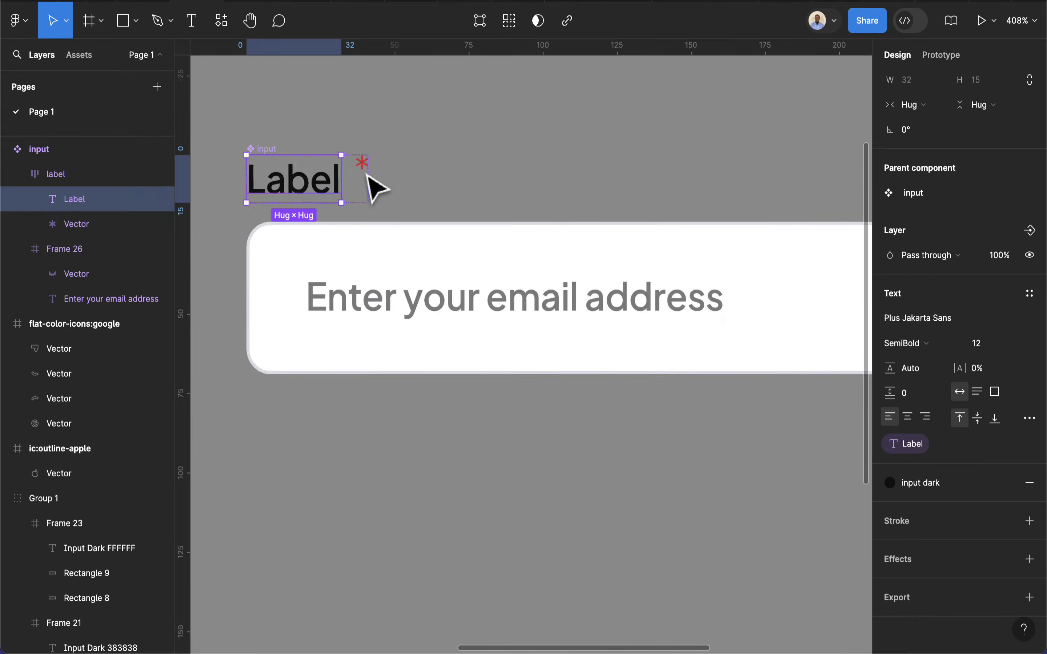
click(367, 177)
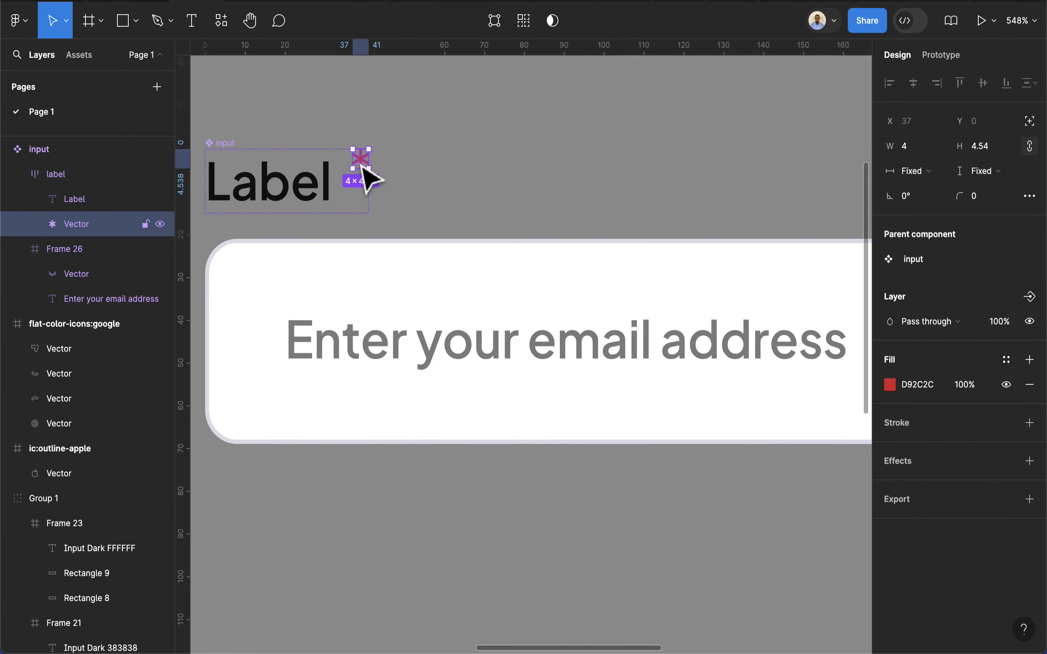
scroll(371, 171, down, 1)
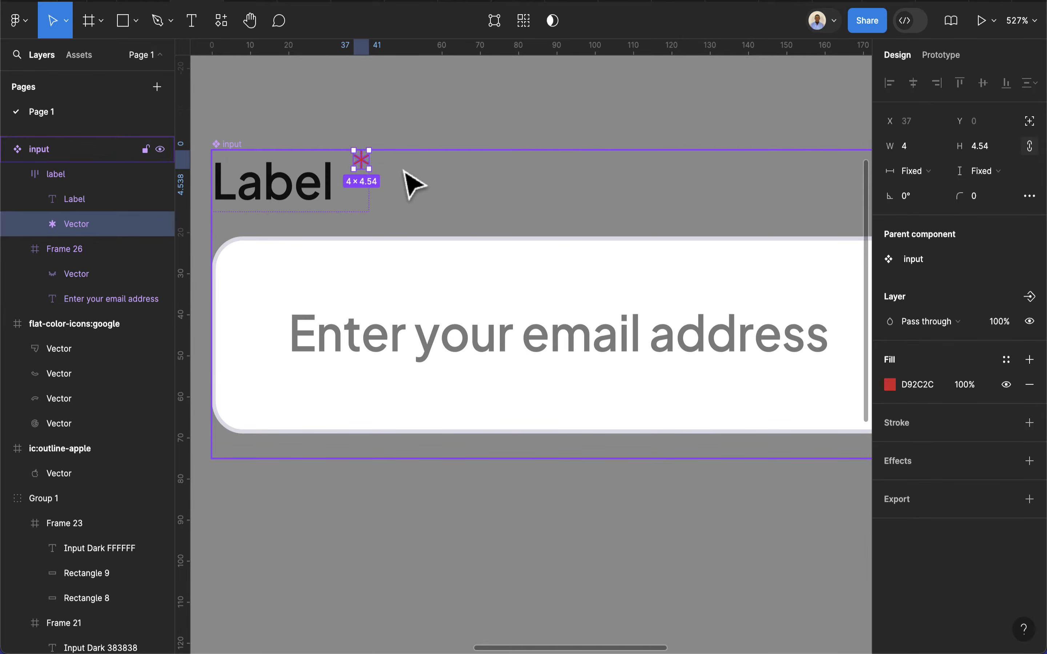
click(362, 146)
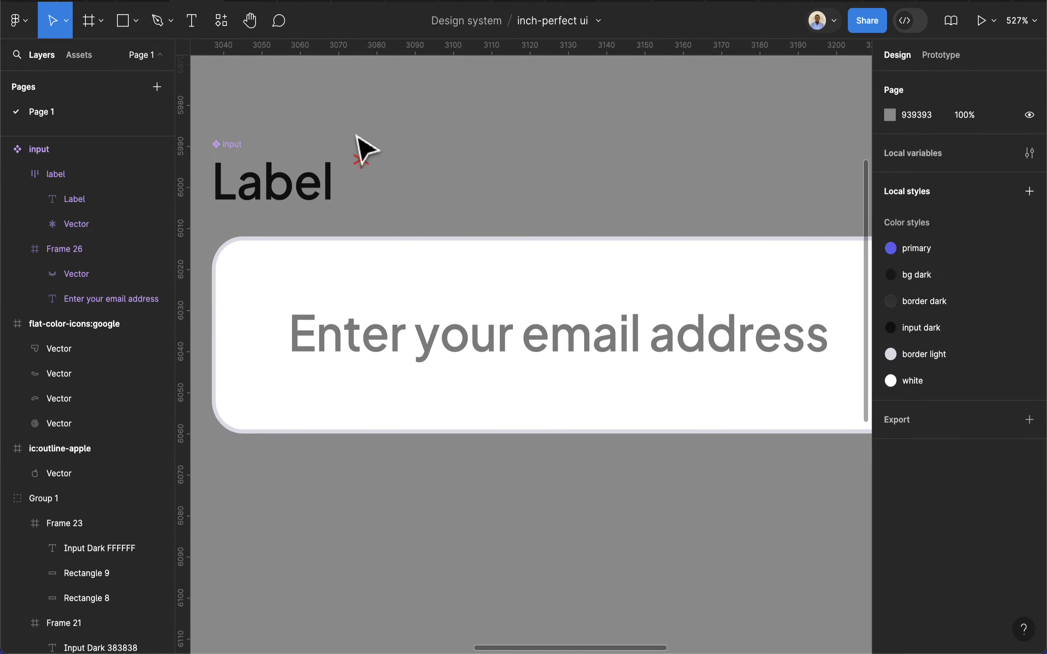
click(237, 150)
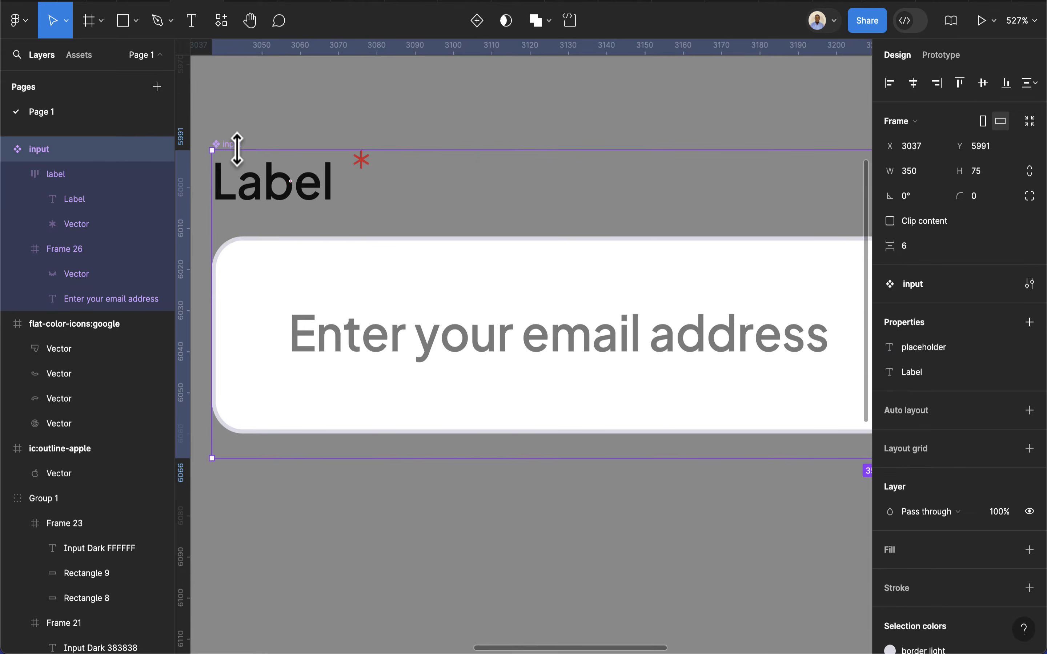
click(1028, 323)
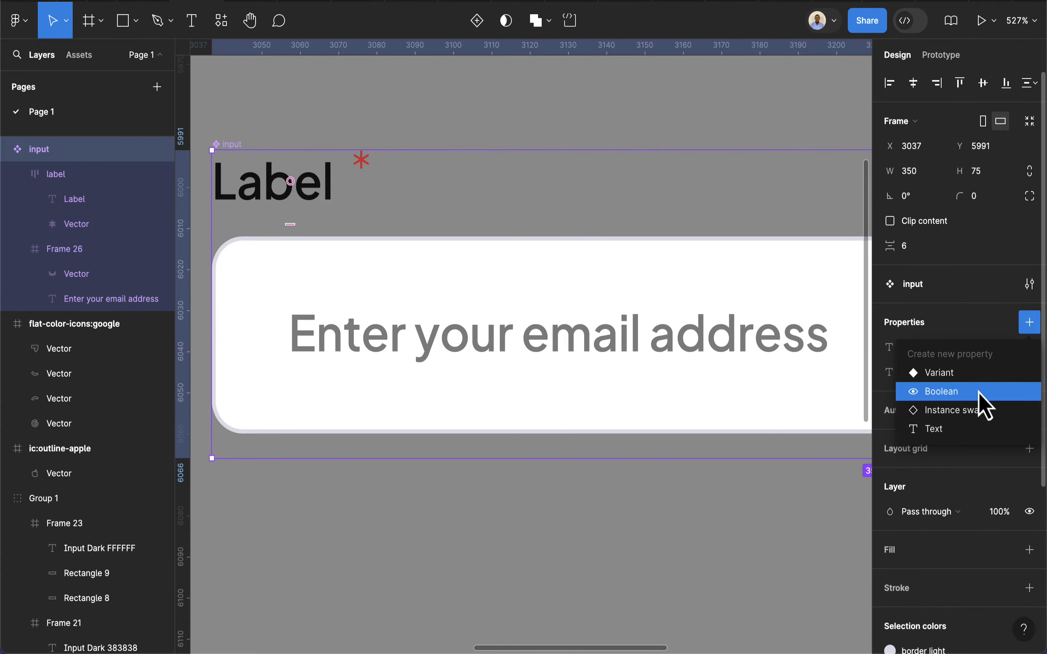
click(372, 173)
Create a boolean visibility property named "required" with value True for the red asterisk beside the label
click(368, 162)
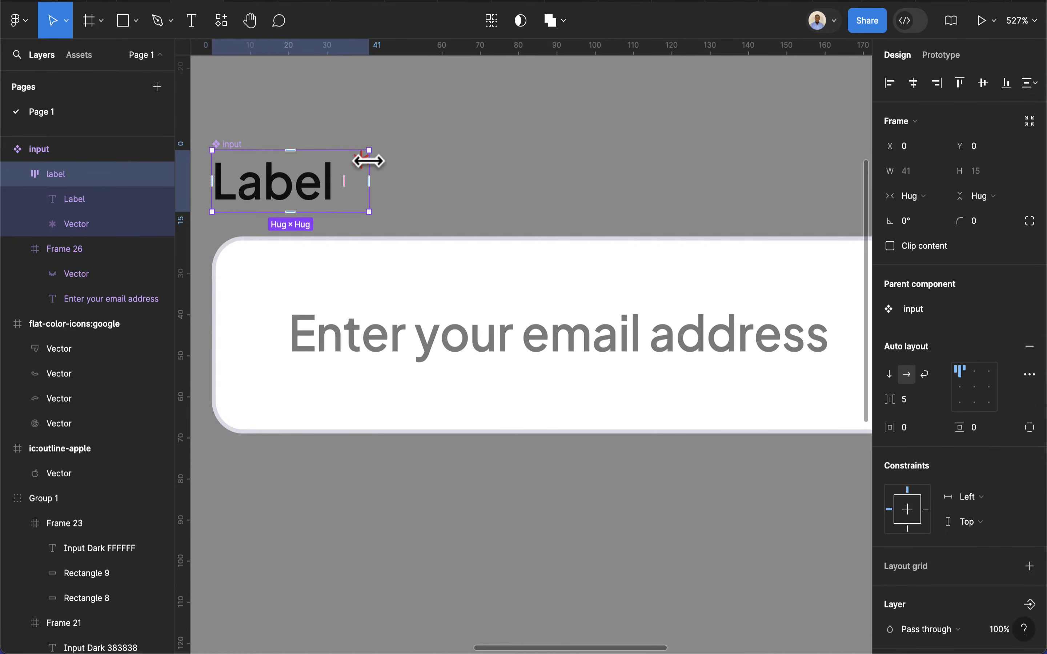
click(363, 162)
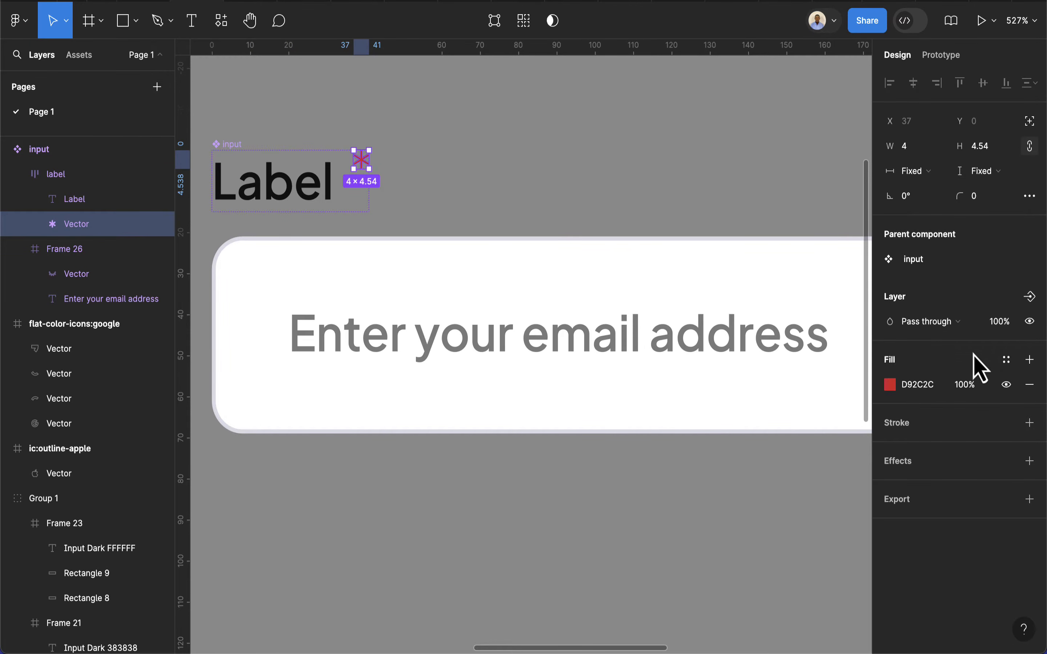
click(1029, 298)
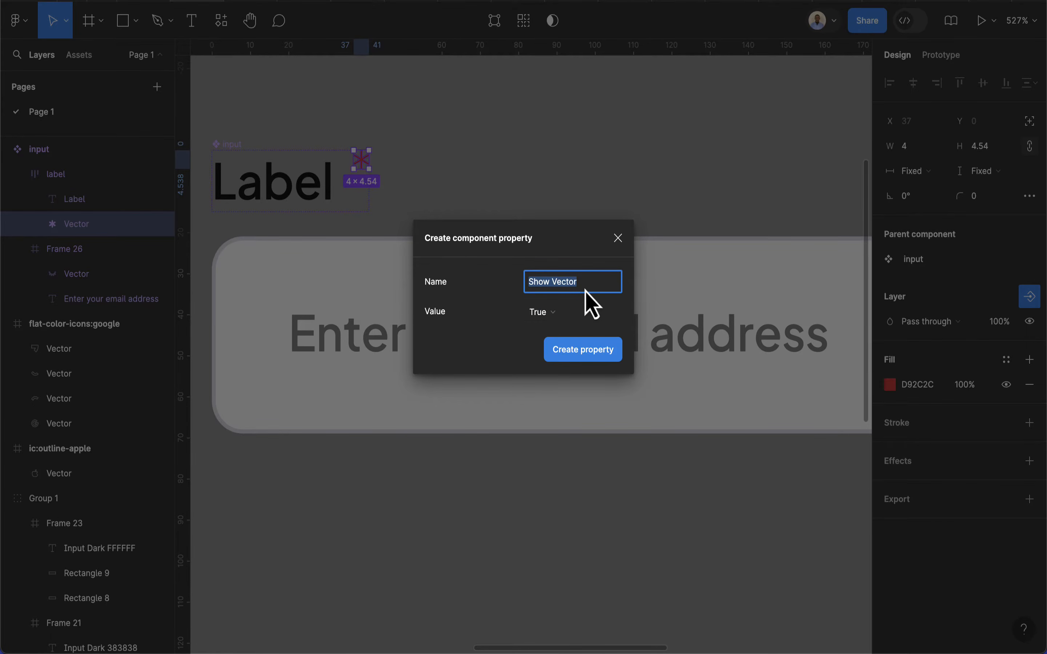
text(required)
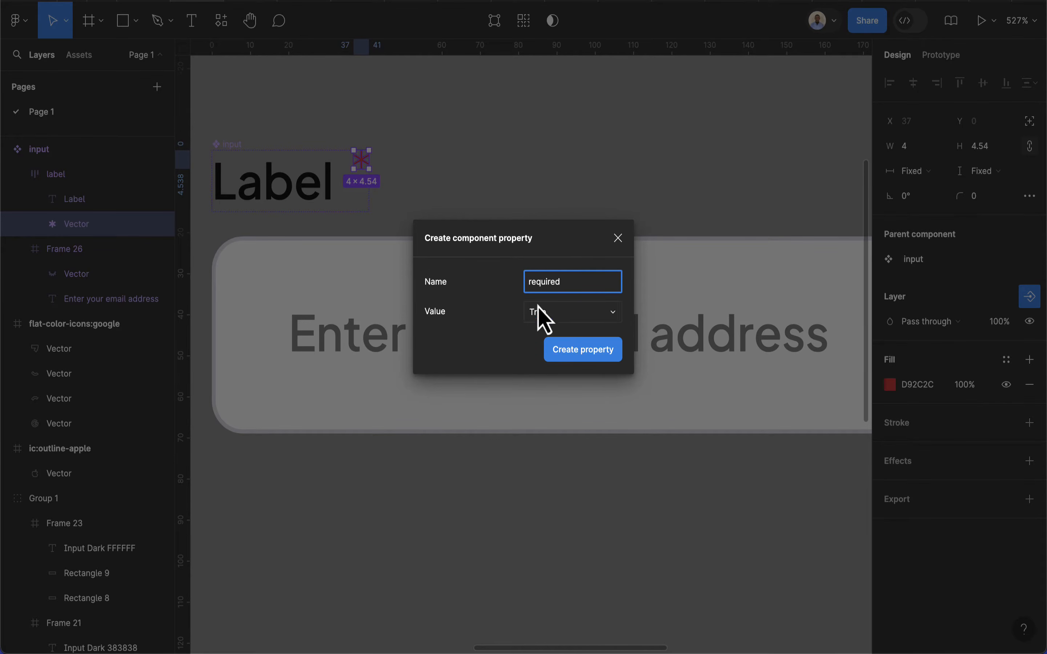
click(577, 352)
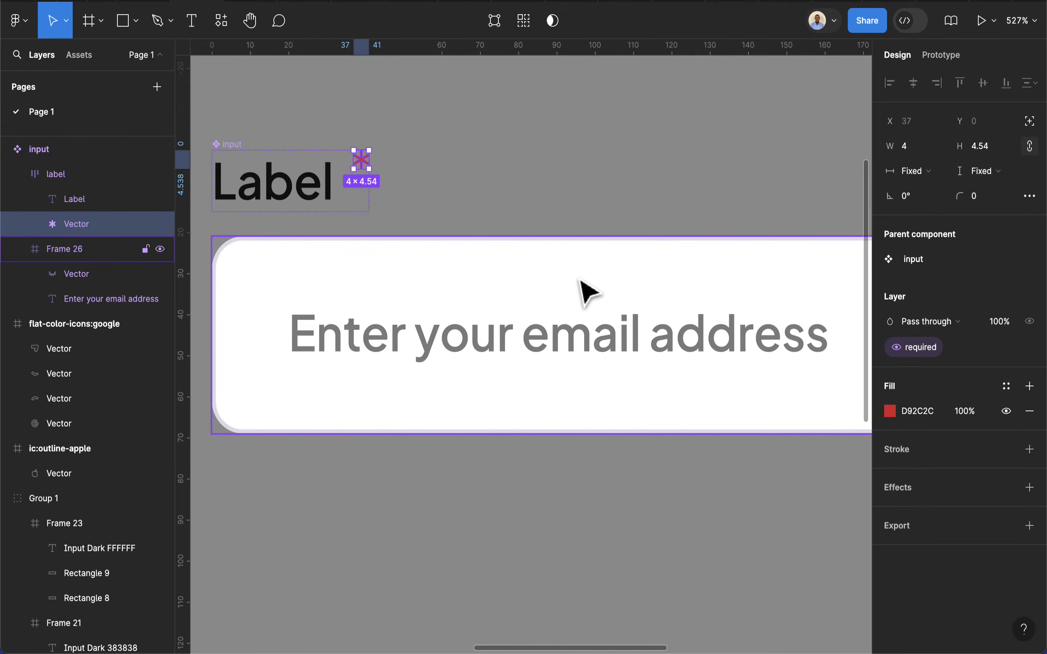
Add a boolean property named "password" with value False to the input component
scroll(593, 311, down, 2)
scroll(604, 335, down, 4)
scroll(709, 342, right, 4)
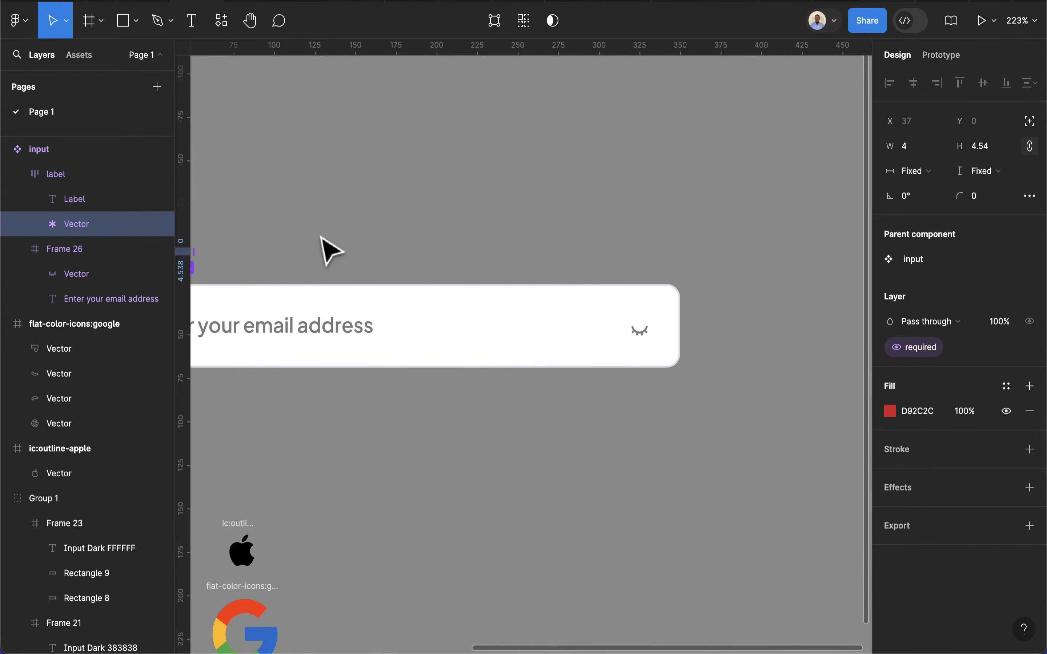
scroll(327, 250, left, 6)
scroll(671, 332, right, 3)
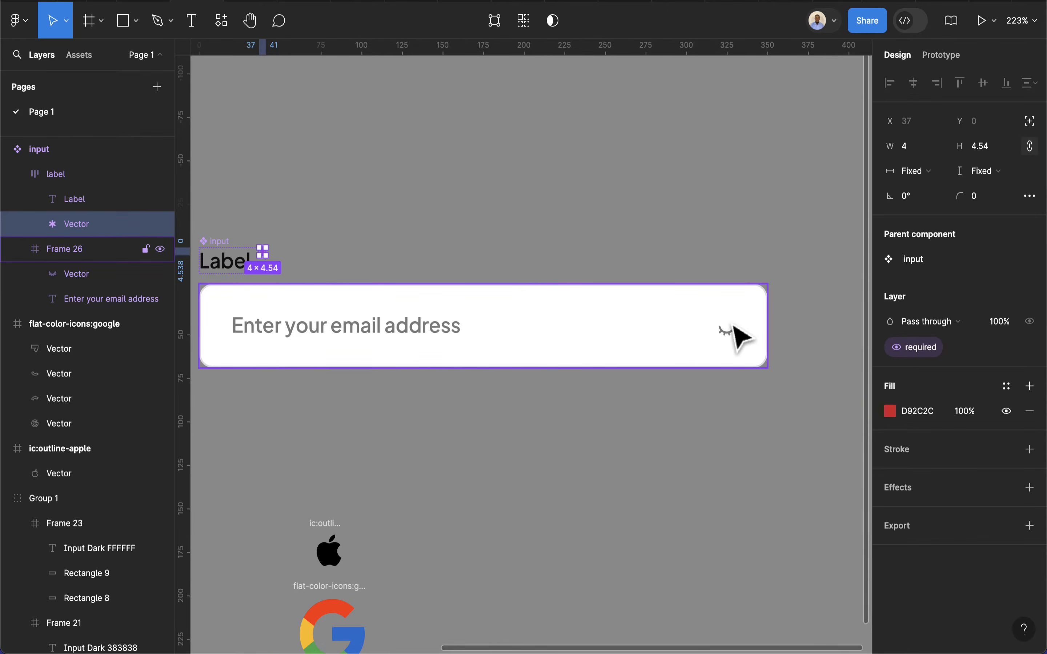
scroll(736, 333, up, 5)
scroll(731, 367, down, 5)
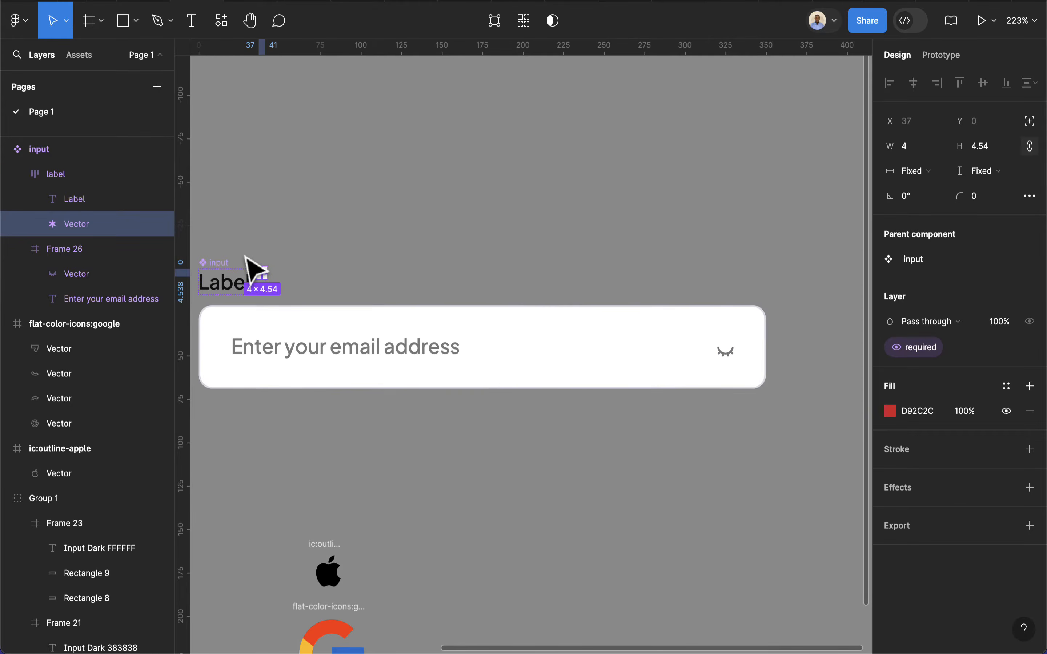
click(325, 258)
click(278, 271)
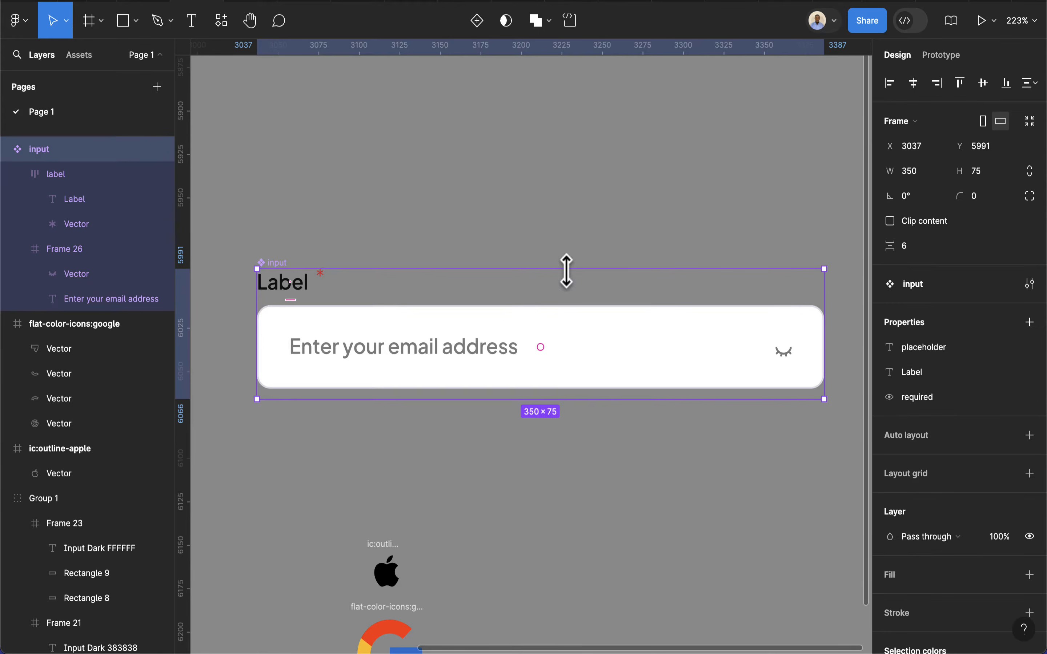
click(1029, 323)
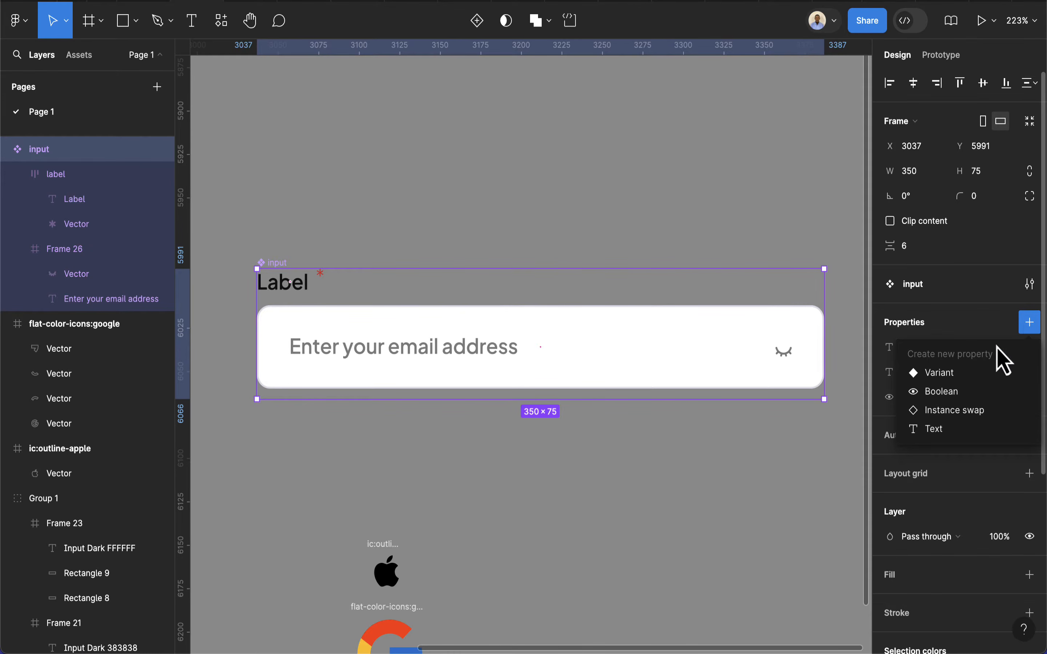
click(957, 392)
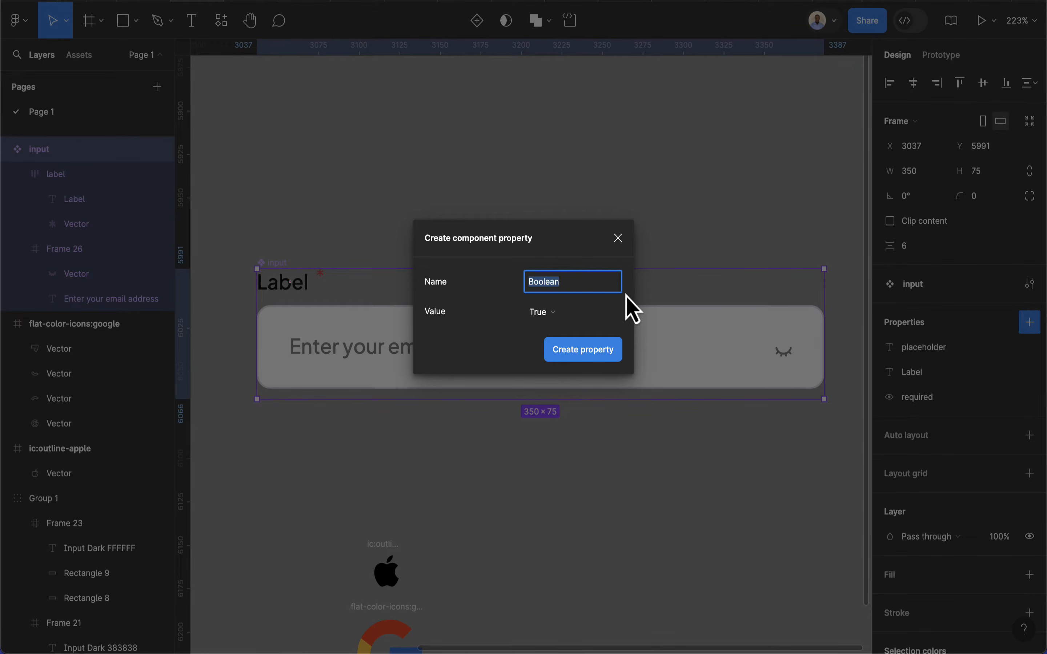
text(password)
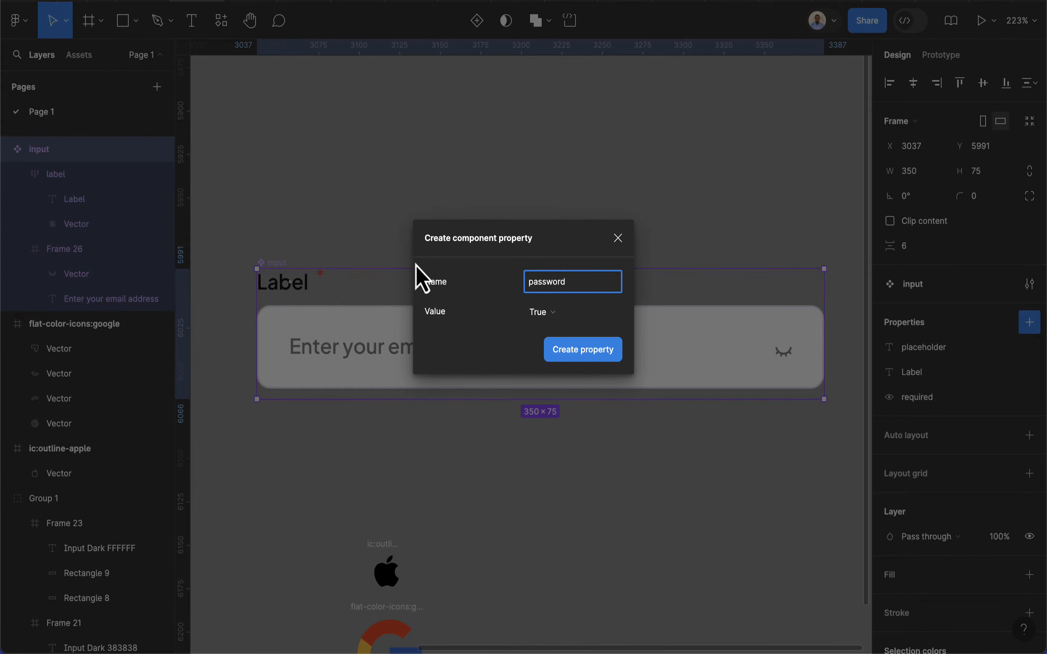
click(543, 314)
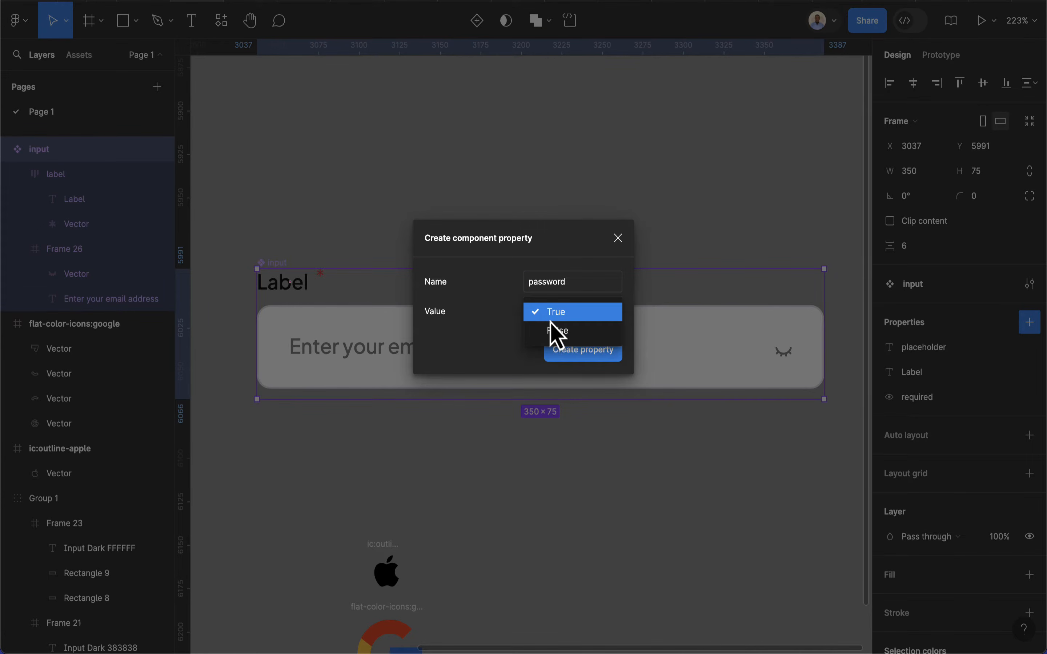
click(553, 330)
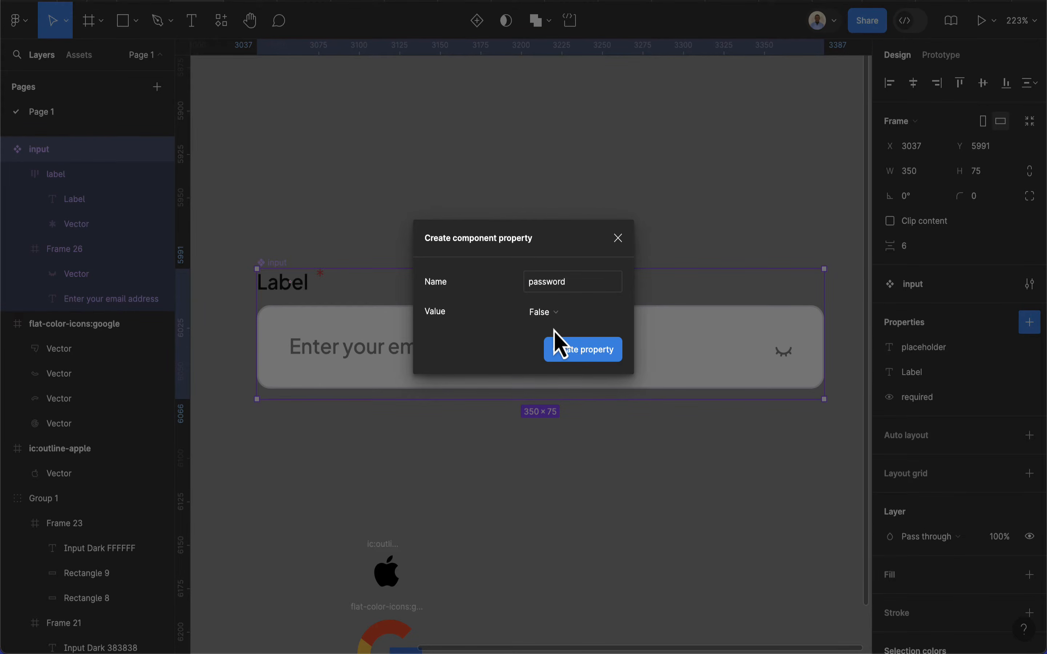
click(585, 352)
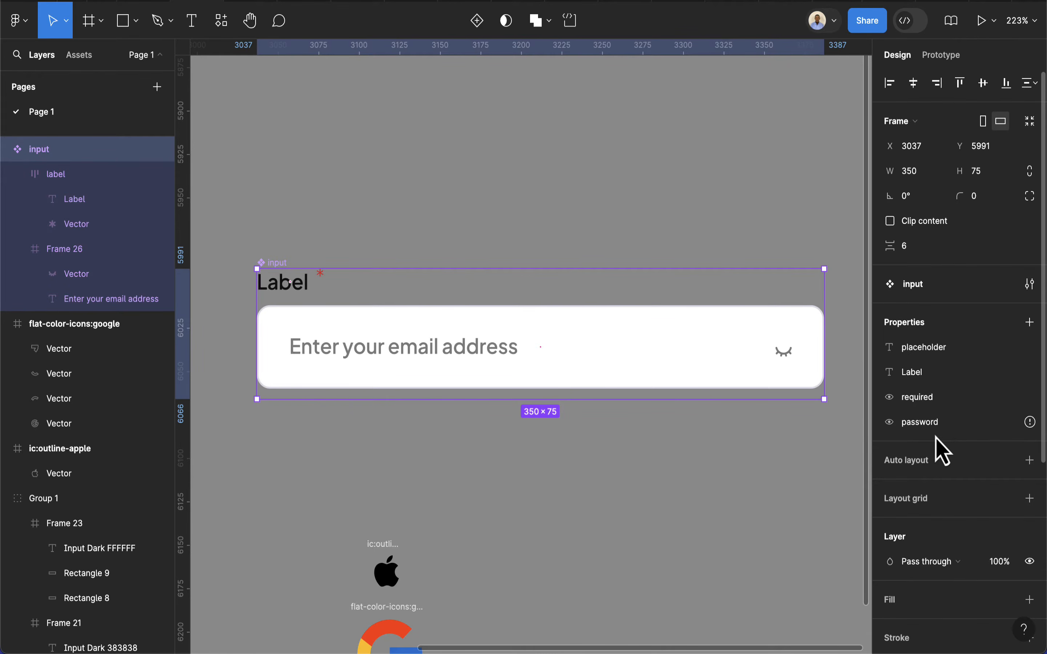
Apply the "password" boolean property to the visibility of the closed-eye icon inside the input field
scroll(779, 398, right, 3)
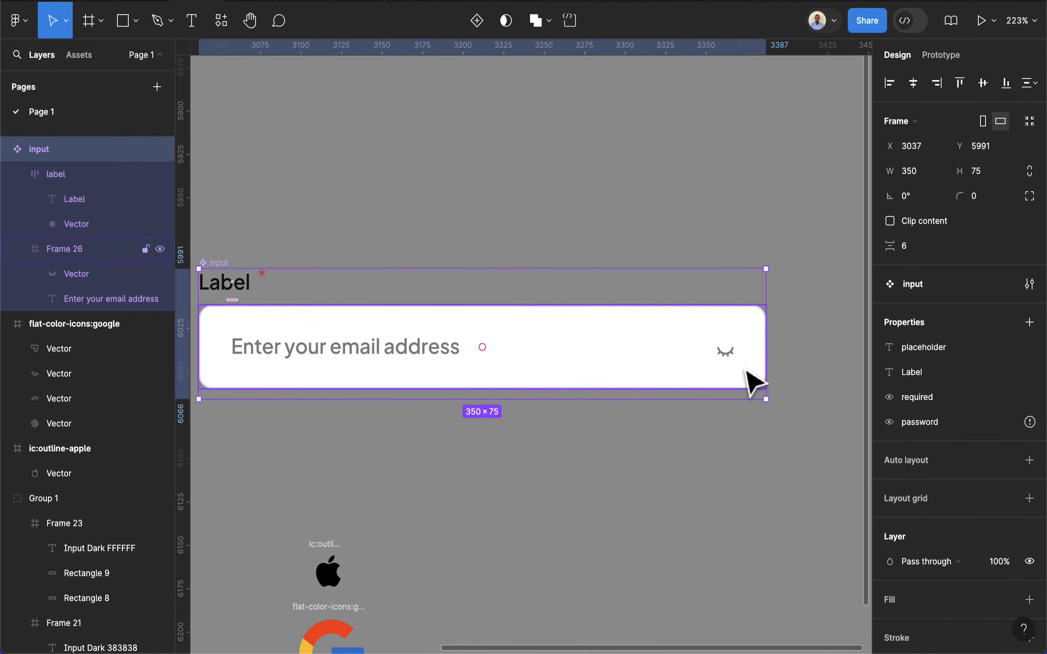
scroll(736, 368, up, 5)
double_click(723, 352)
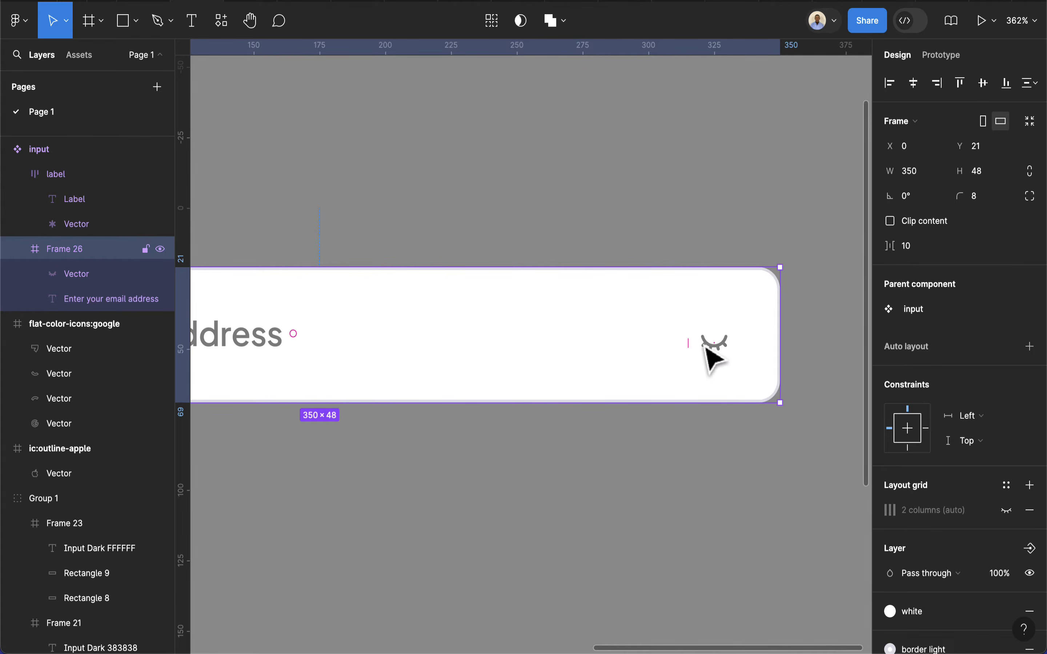
double_click(708, 349)
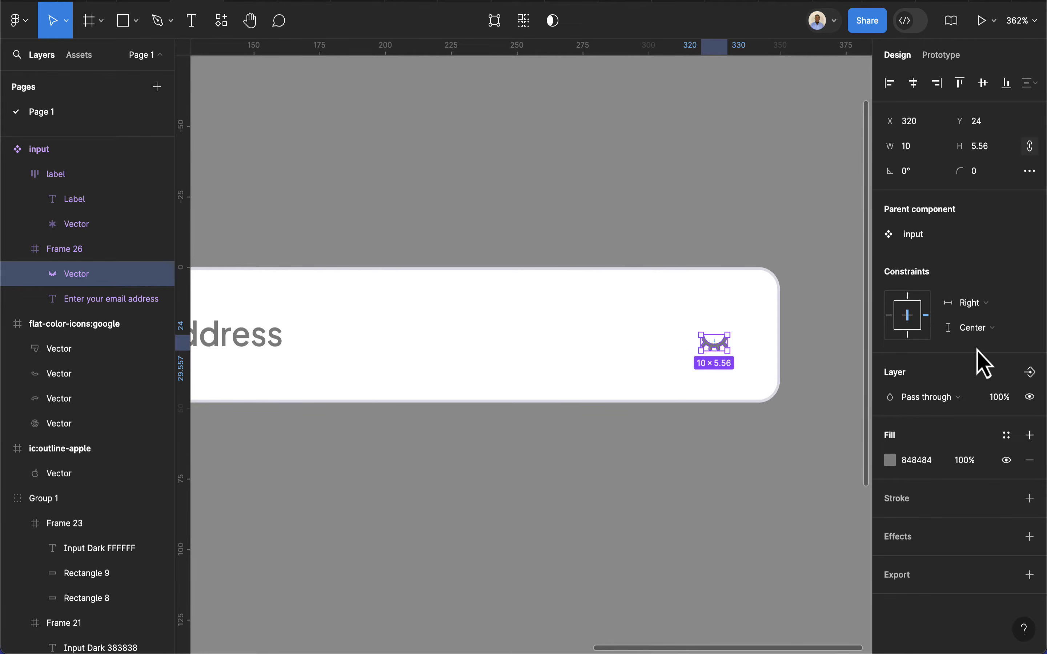
click(1030, 373)
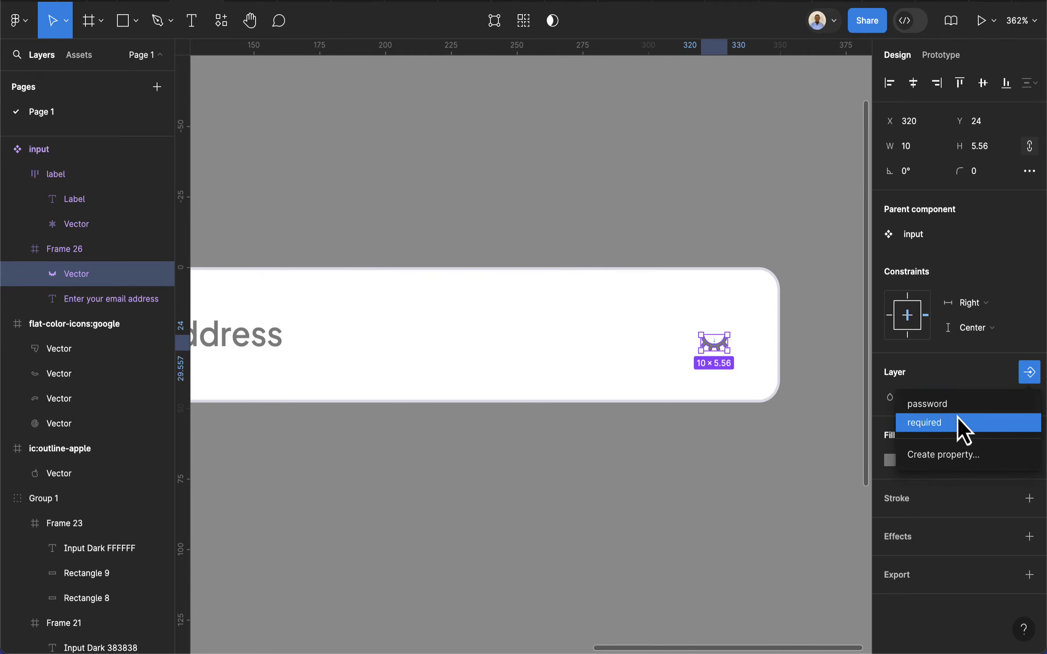
click(926, 408)
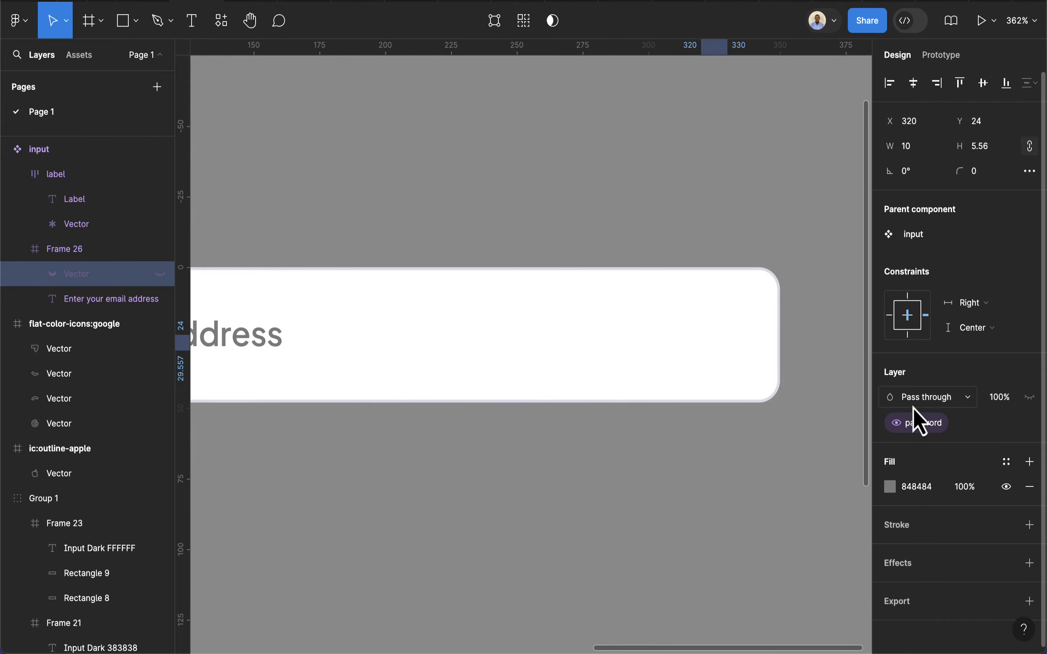
click(789, 448)
Add an iPhone 14 & 15 Pro frame to the canvas and place it beside the input component at about X 3455, Y 5847
scroll(800, 458, down, 5)
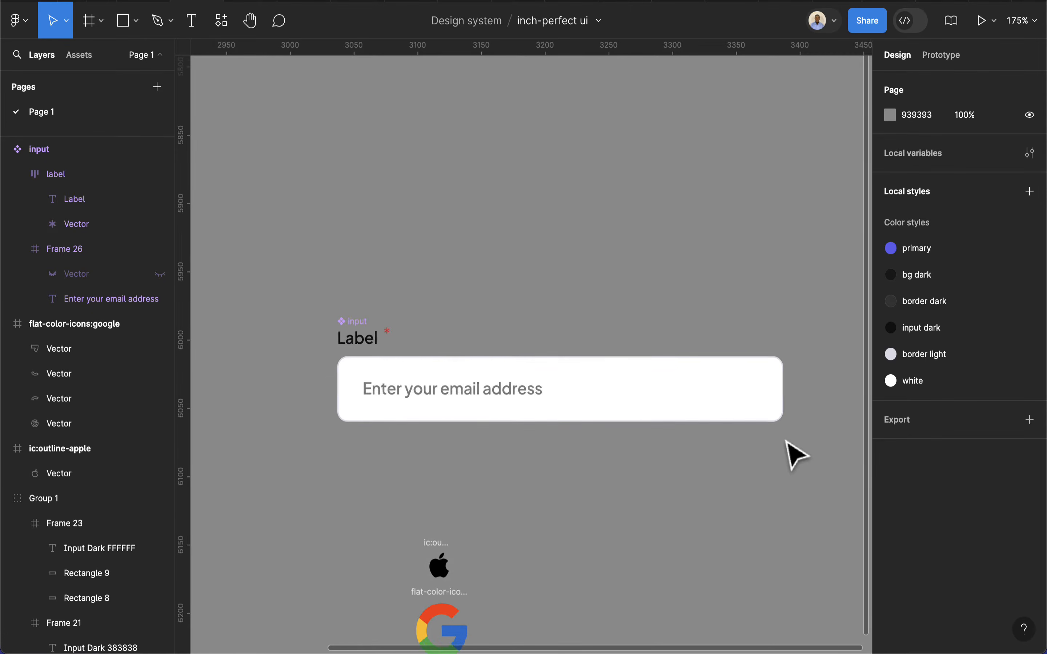
scroll(796, 454, down, 2)
click(609, 304)
scroll(596, 298, down, 4)
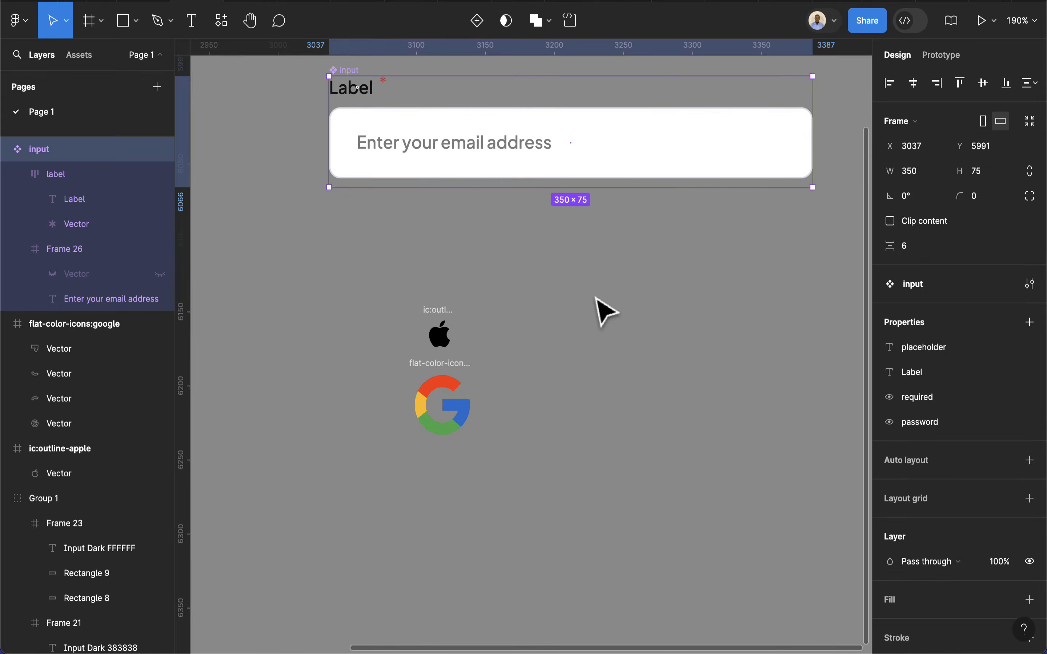
scroll(596, 297, up, 2)
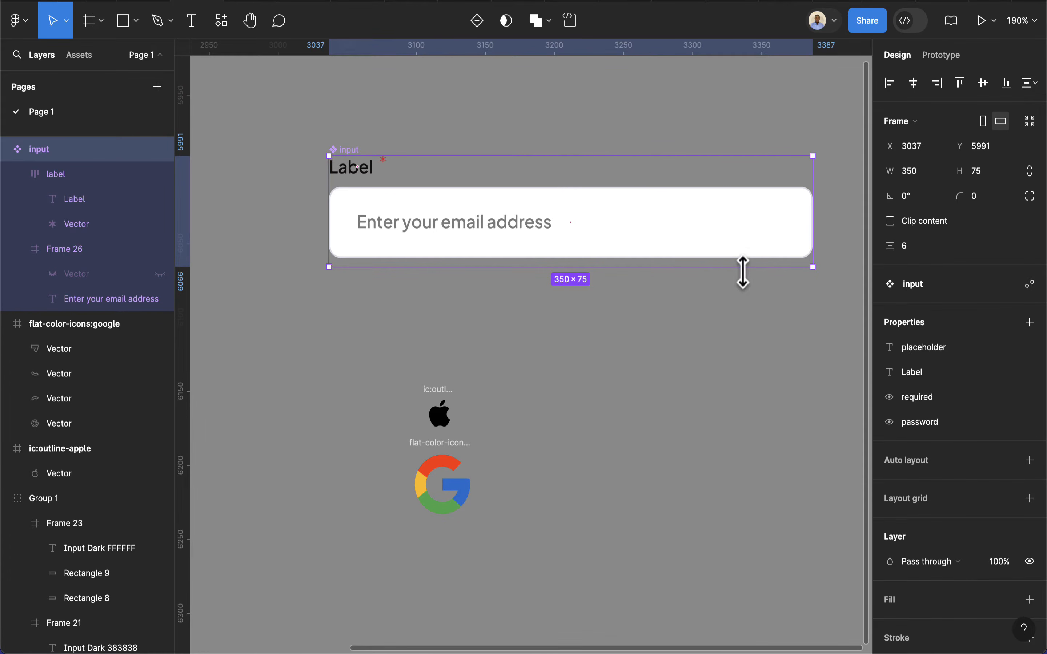
scroll(743, 272, down, 3)
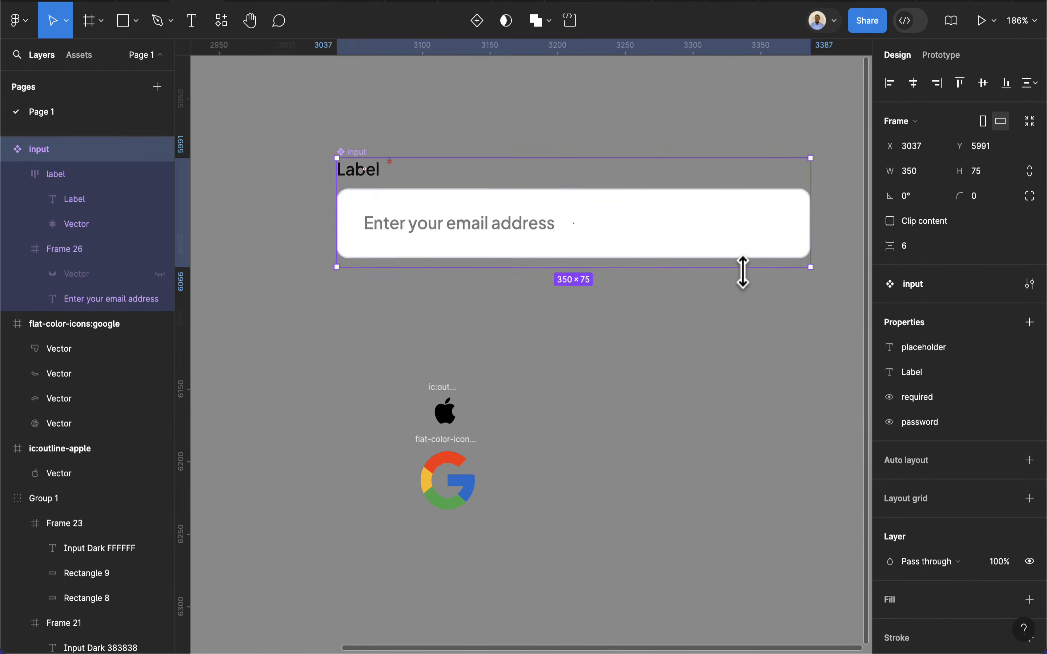
click(89, 26)
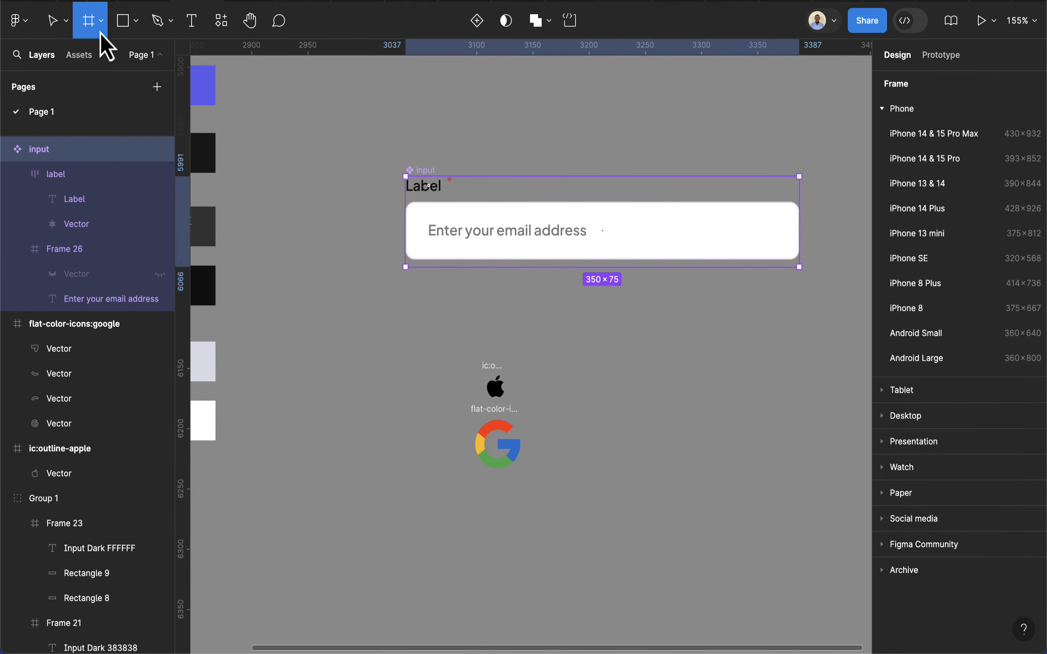
click(915, 160)
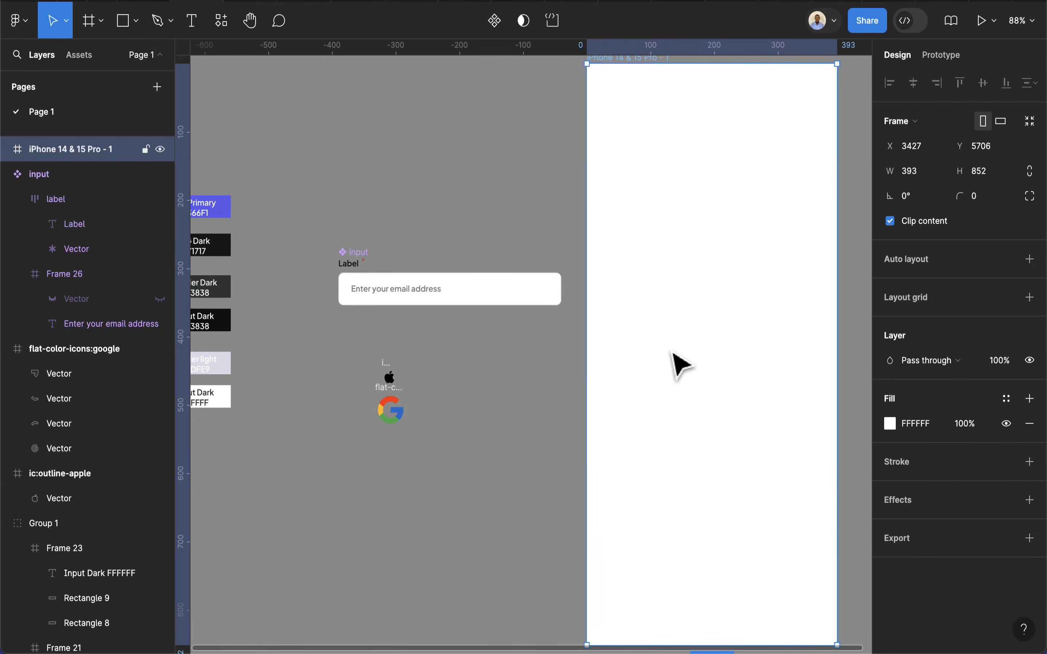
scroll(683, 341, down, 5)
drag(696, 320, 713, 379)
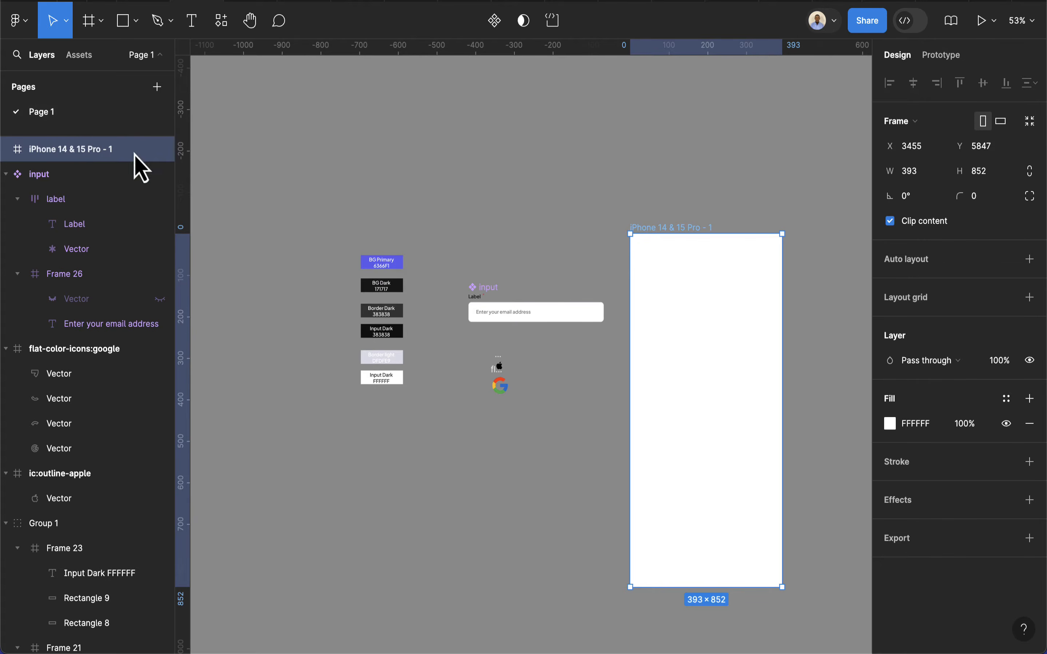
Place an instance of the local input component near the top of the phone frame at about Y 98, centered horizontally
click(80, 59)
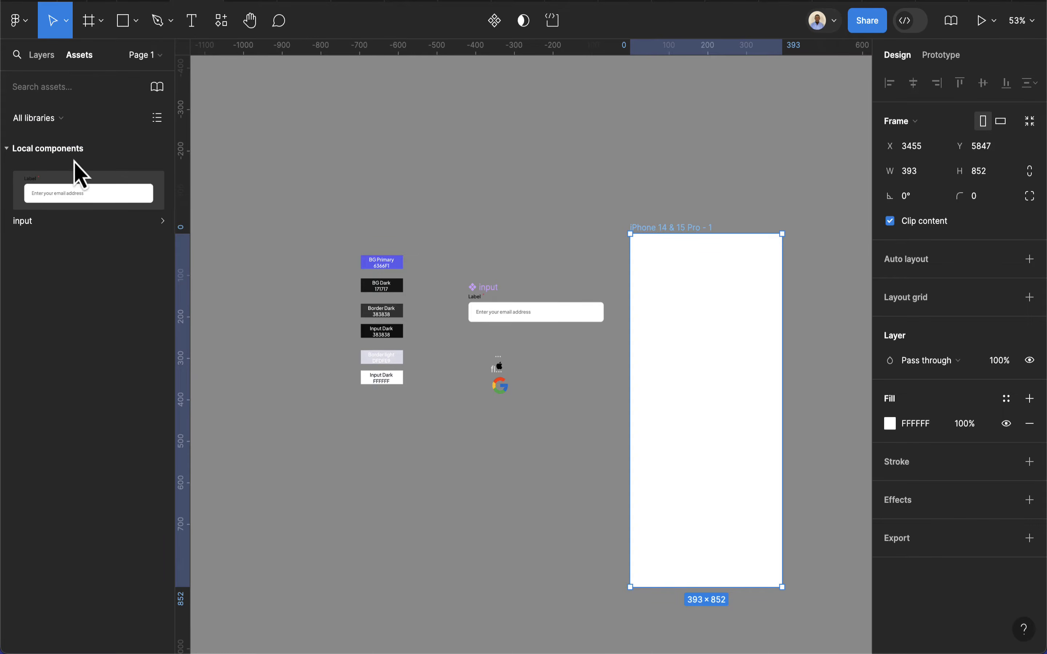
drag(97, 206, 696, 298)
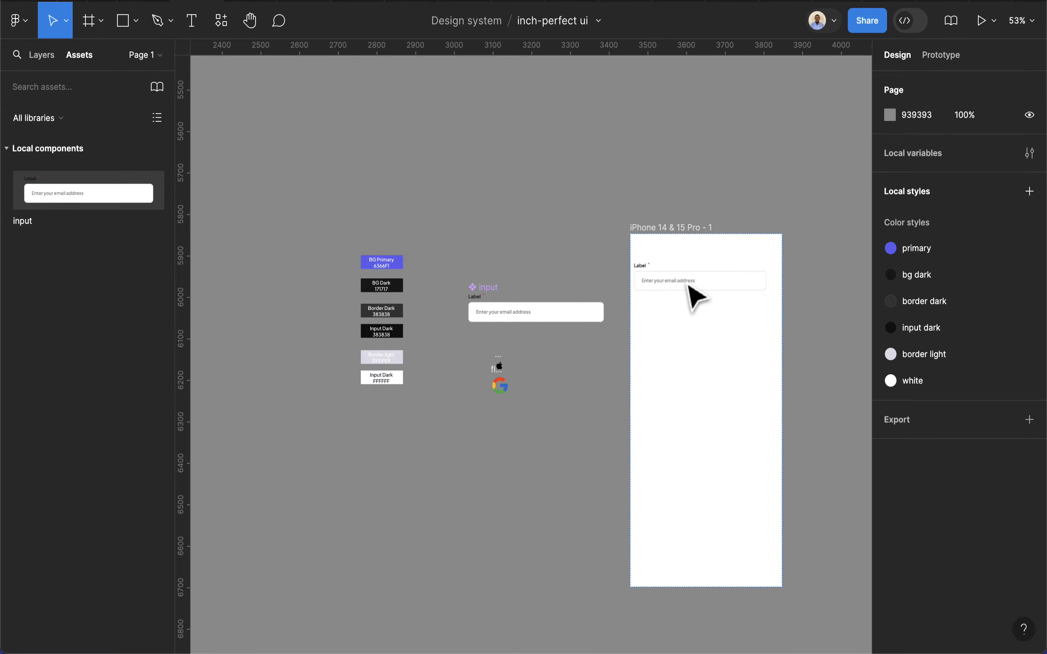
click(700, 298)
scroll(720, 294, up, 5)
scroll(731, 303, up, 3)
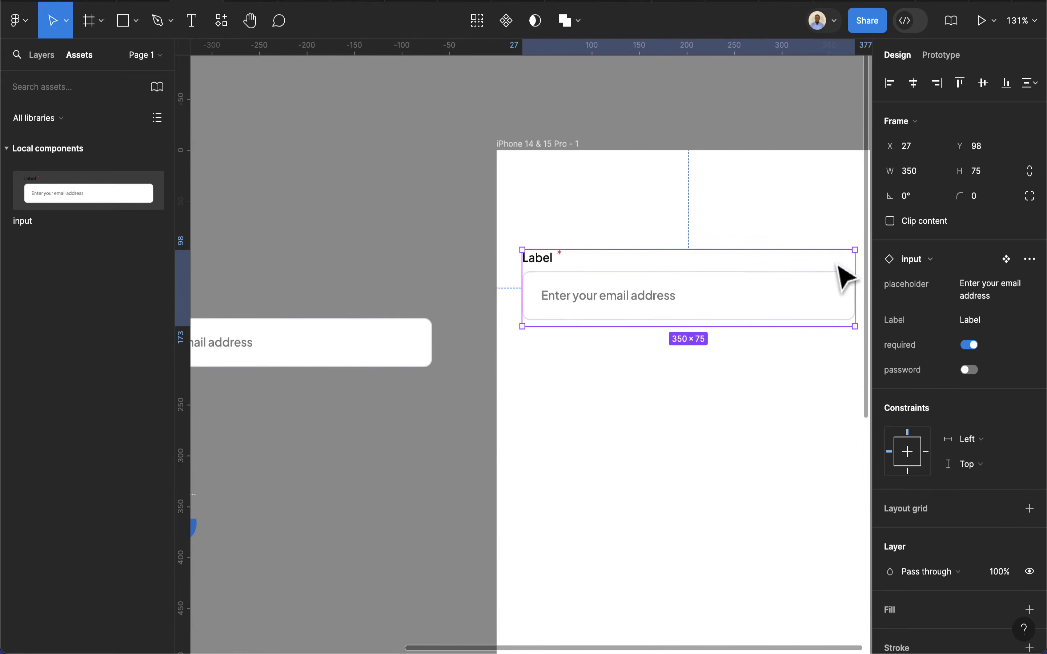
scroll(839, 275, right, 3)
click(913, 84)
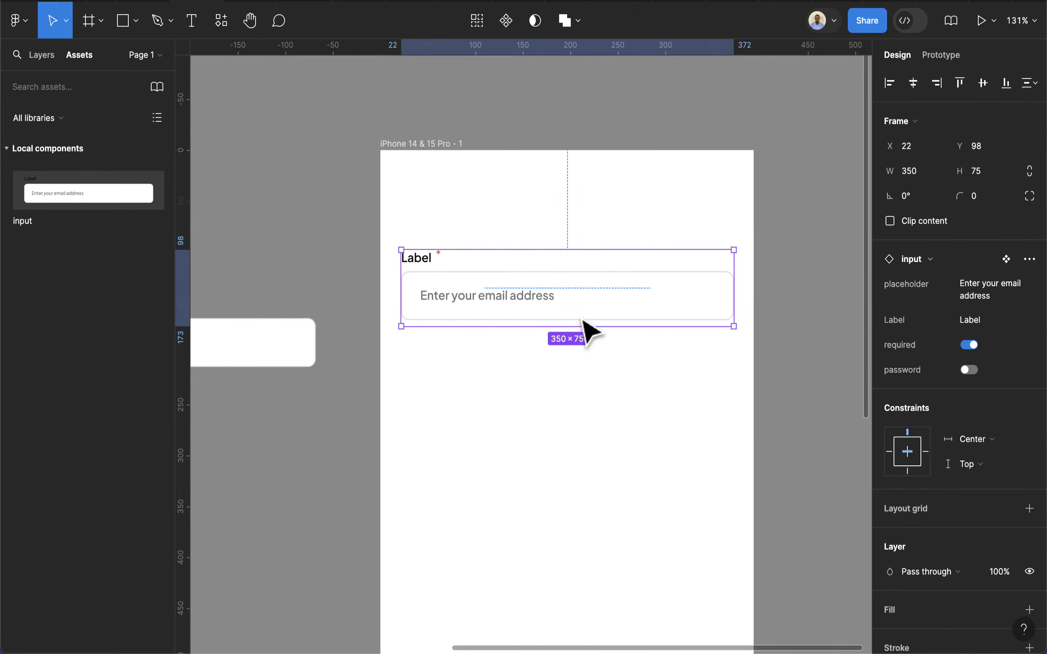
Set the Label property of the input instance in the phone frame to "Email"
click(991, 322)
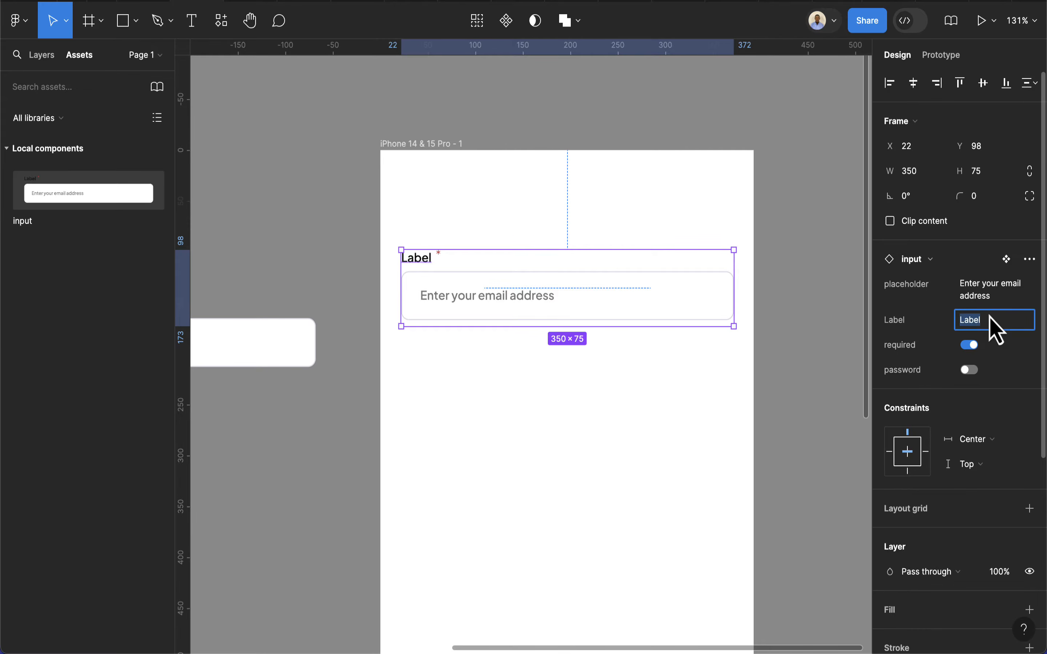
text(Email)
key(Return)
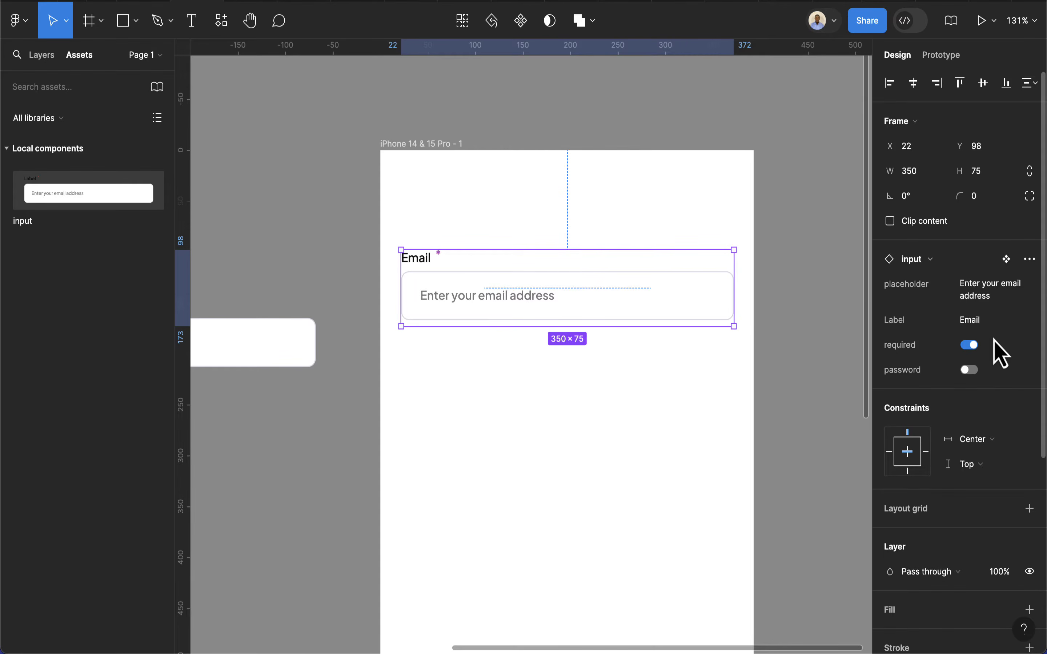
Test the Email input's required and password properties by switching required off and password on, and restore both
click(969, 345)
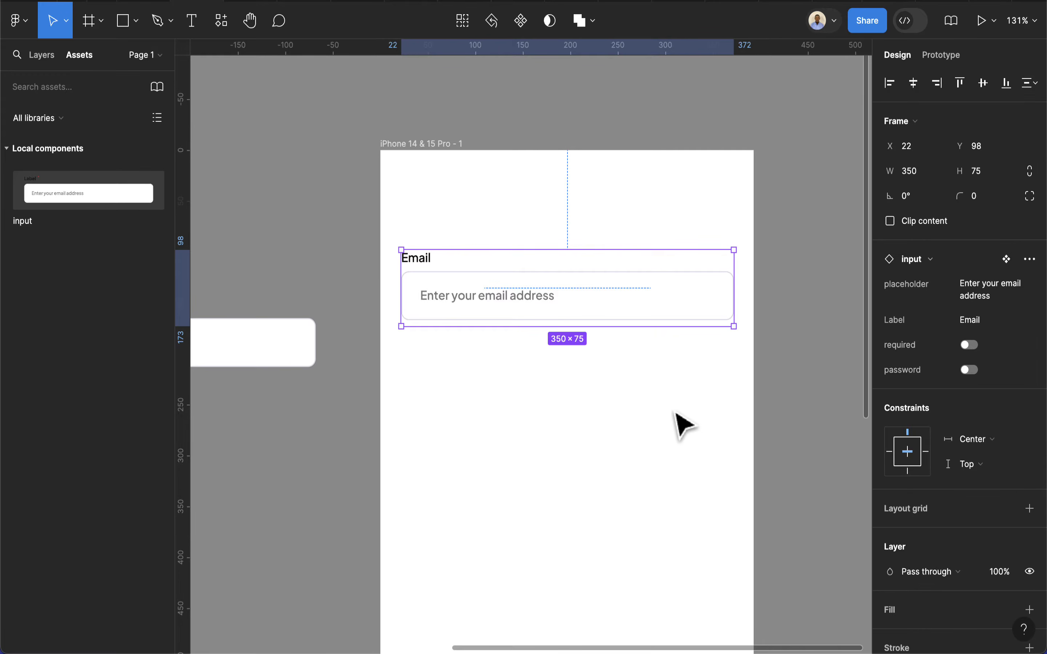
click(653, 401)
click(582, 323)
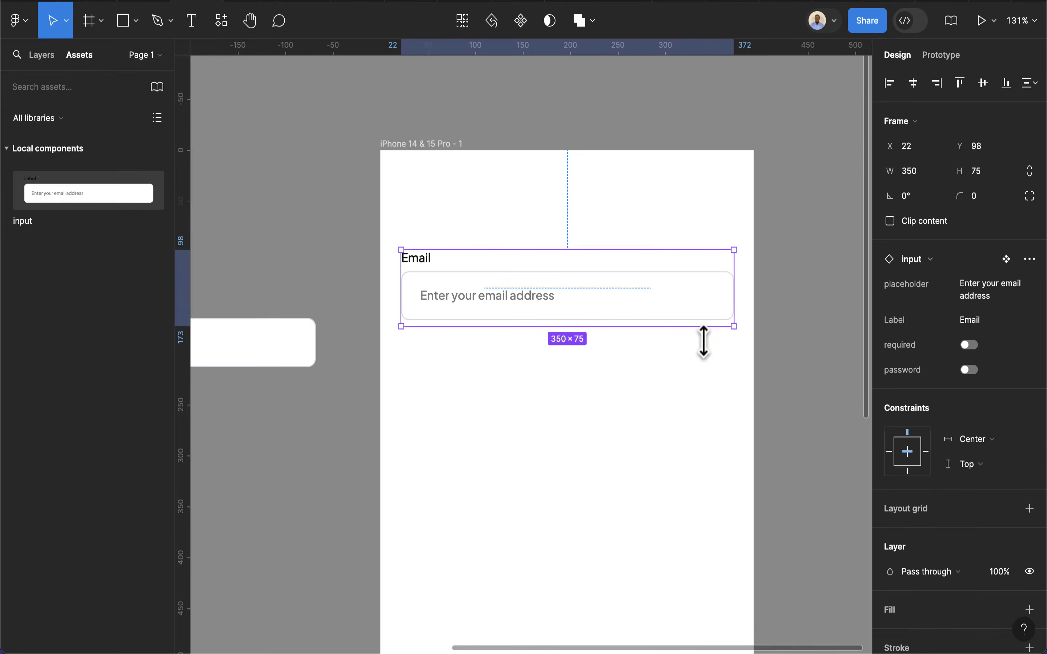
click(975, 370)
click(698, 387)
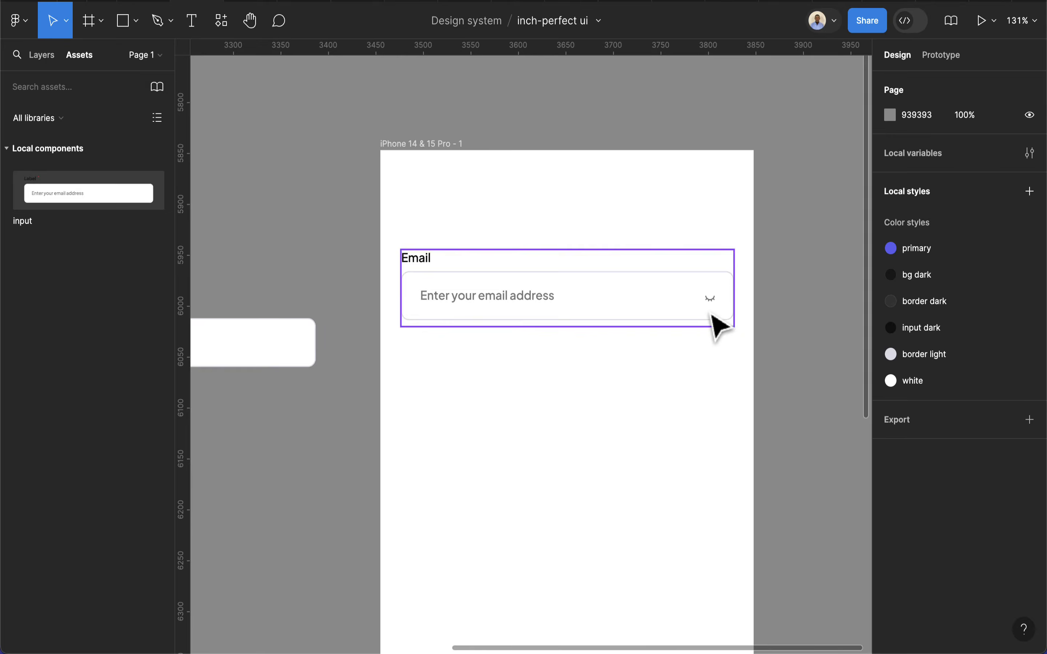
click(717, 322)
click(971, 345)
click(968, 372)
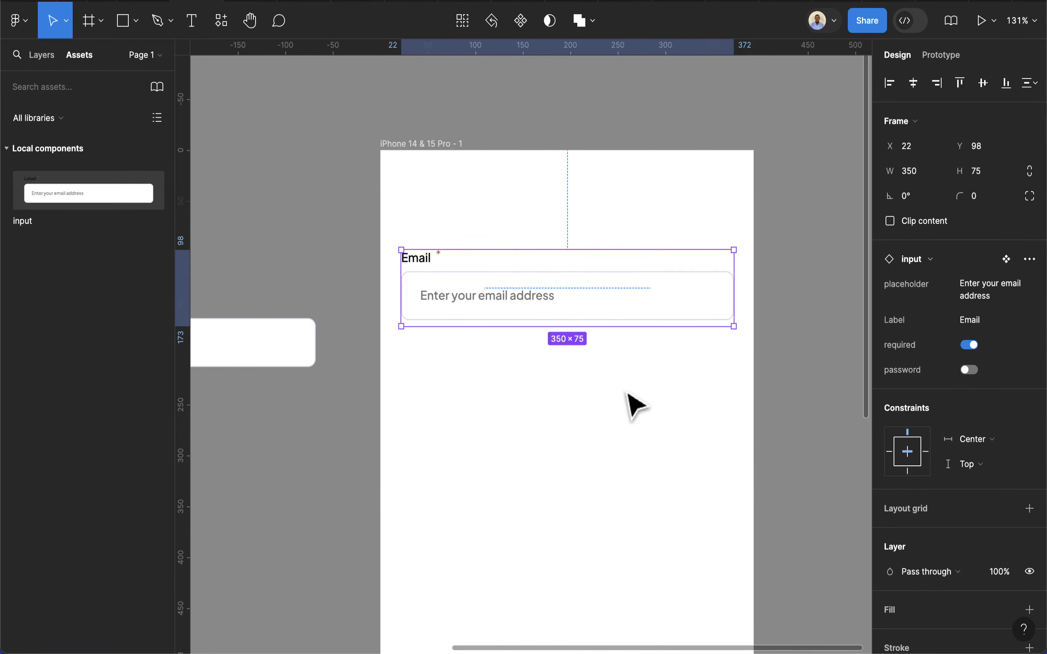
Duplicate the Email input directly below itself and set the upper input's label to "Full name"
alt+drag(582, 298, 582, 396)
click(439, 282)
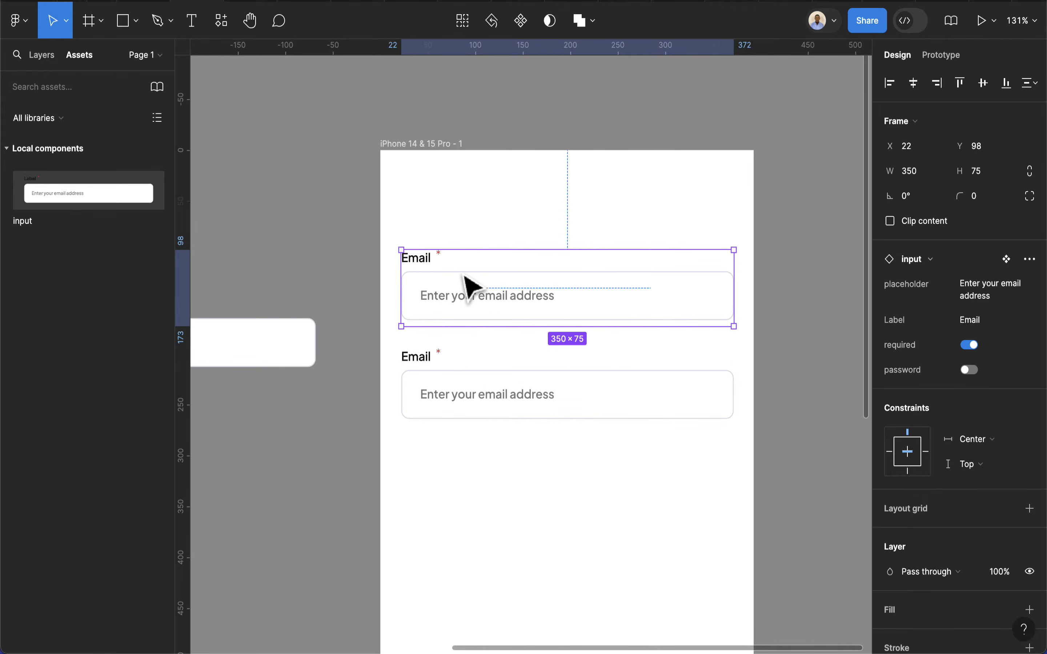
click(977, 320)
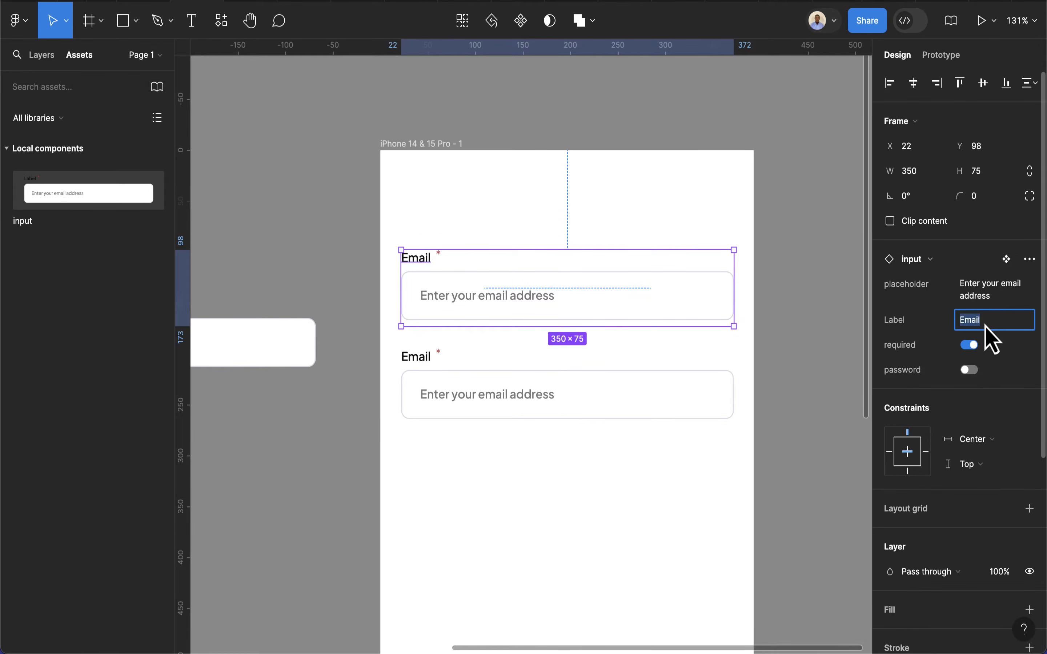
text(Full name)
key(Return)
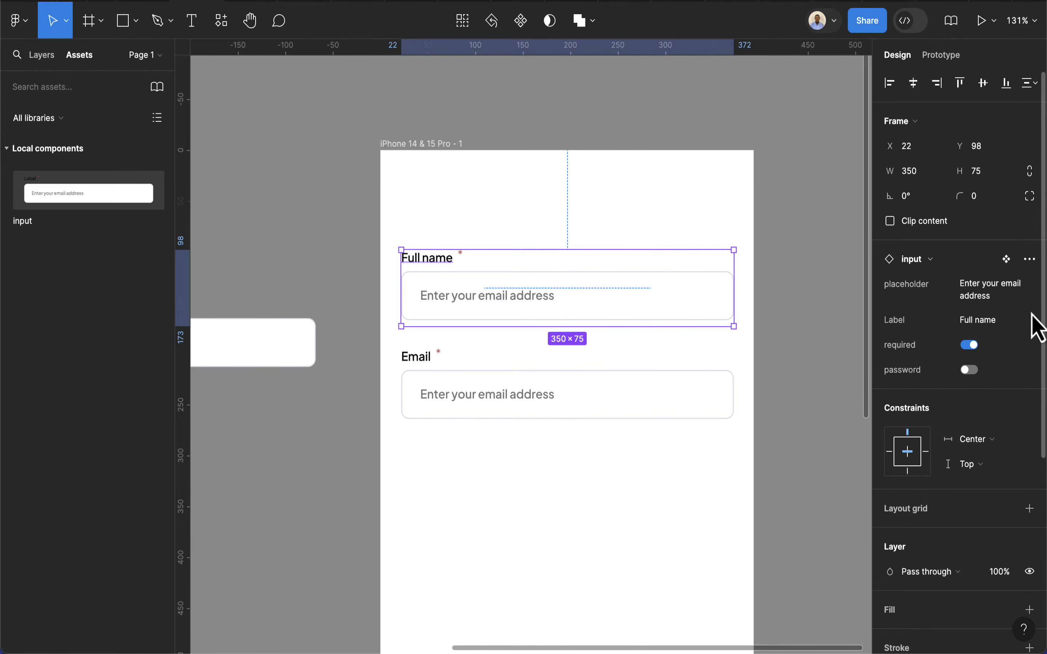
Change the placeholder of the Full name input to "Enter your full name"
click(1008, 304)
click(1007, 304)
key(BackSpace)
key(BackSpace)
key(BackSpace)
key(BackSpace)
key(BackSpace)
key(BackSpace)
key(BackSpace)
key(BackSpace)
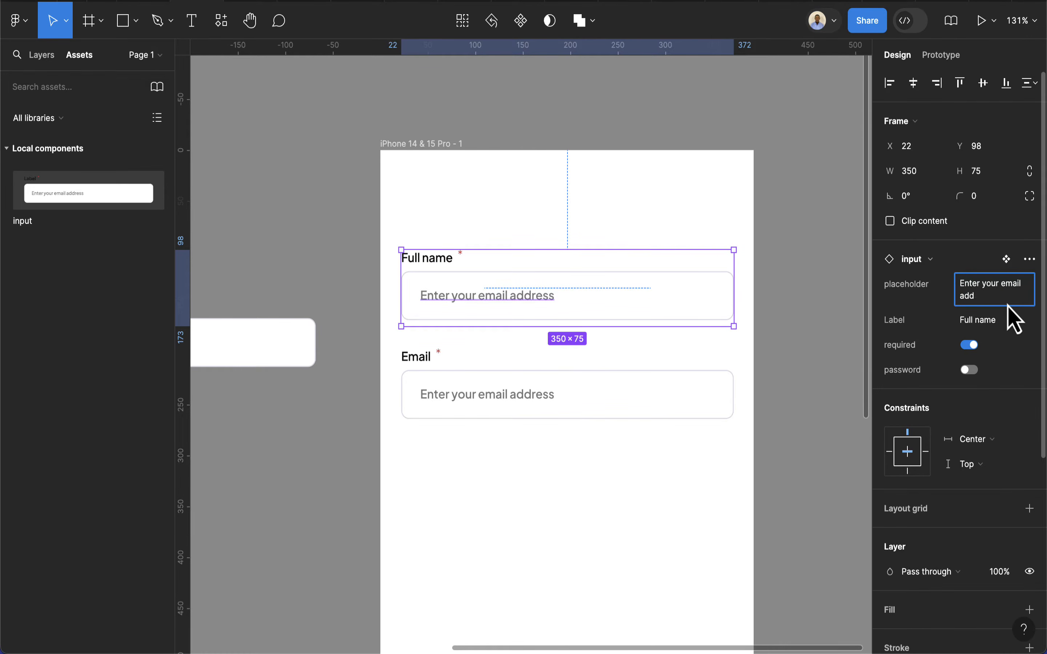
text(full name)
key(Return)
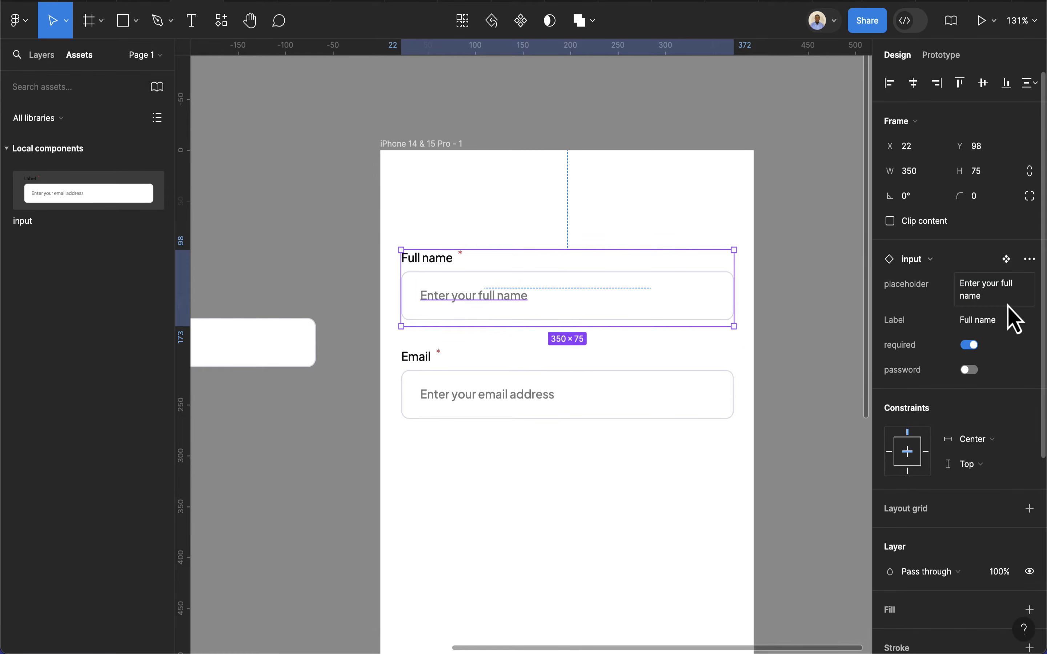
Duplicate the Email input below itself at about Y 284 and set the copy's label to "Phone"
scroll(671, 462, down, 3)
click(586, 426)
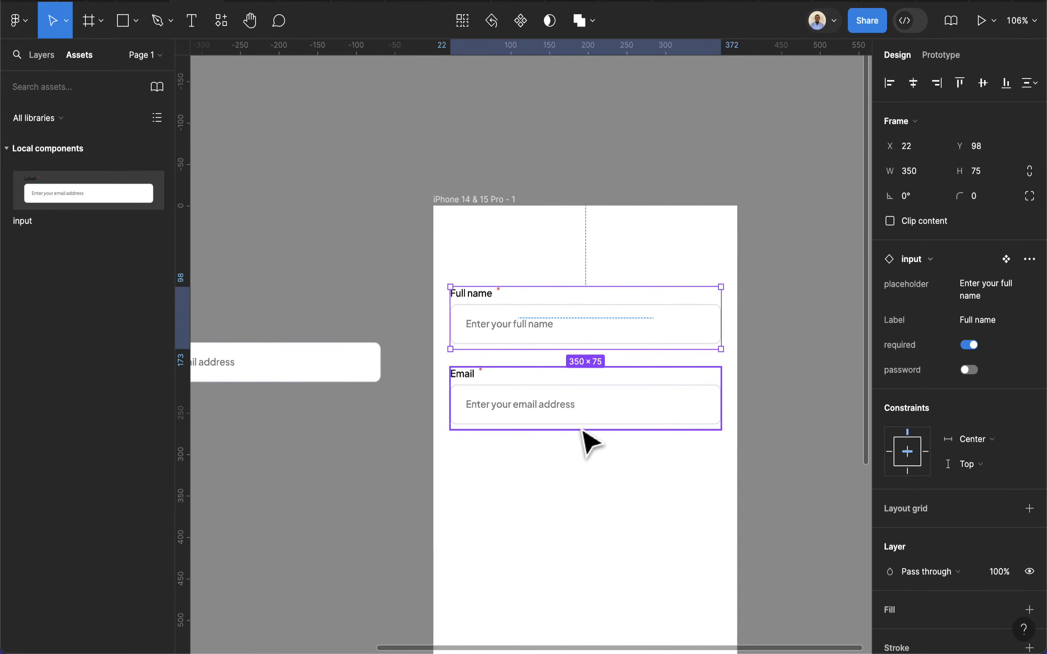
drag(591, 427, 584, 494)
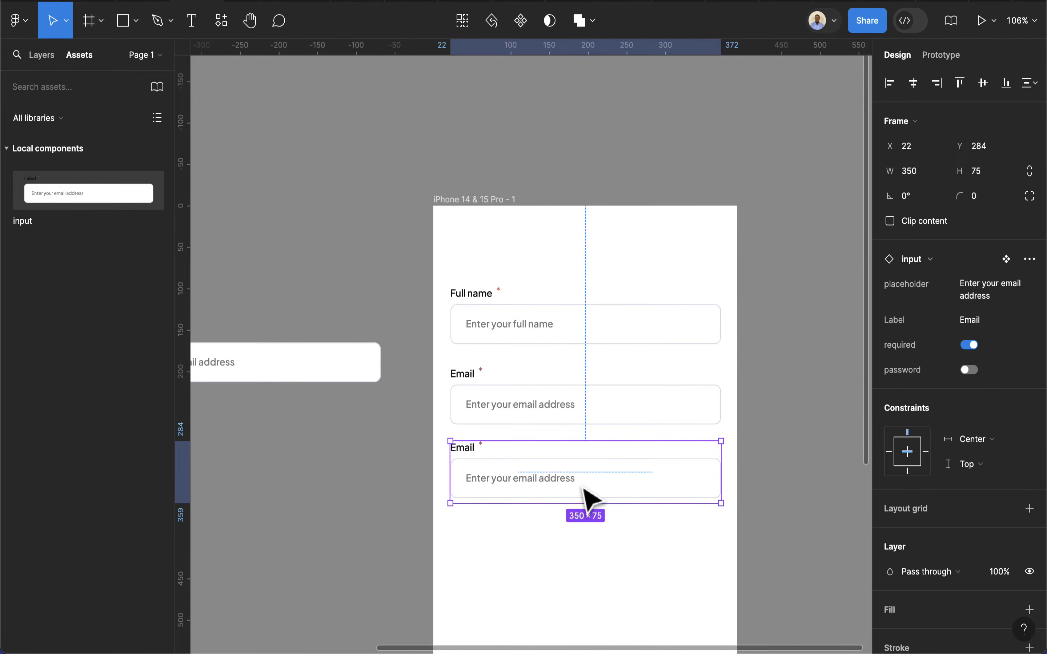
click(999, 328)
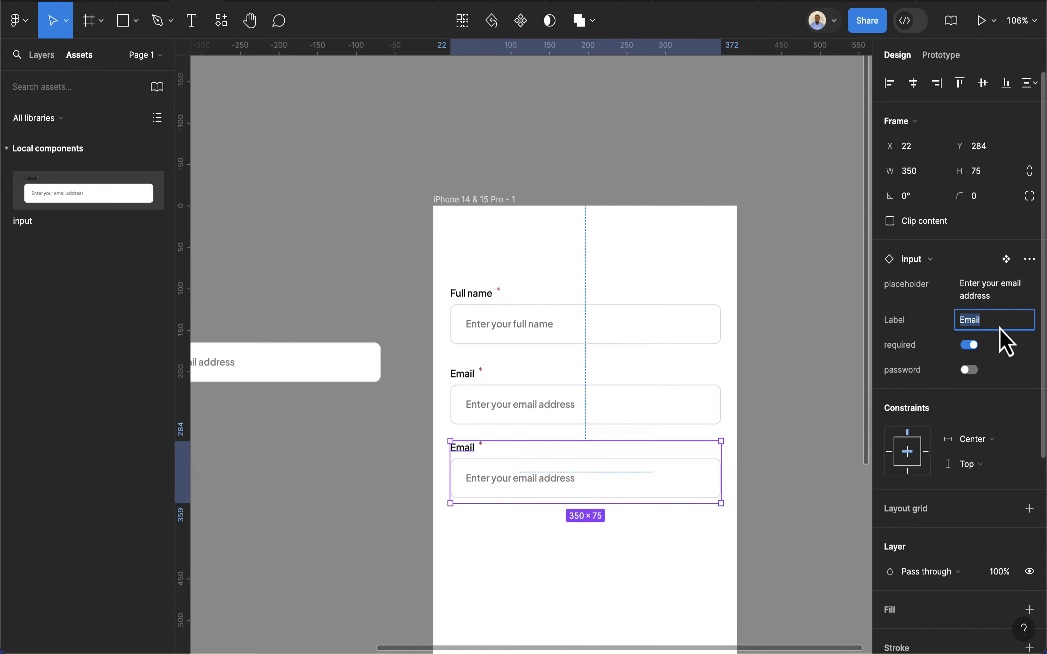
text(Phone)
key(Return)
Change the placeholder of the Phone input to "Enter your phone number"
click(1000, 296)
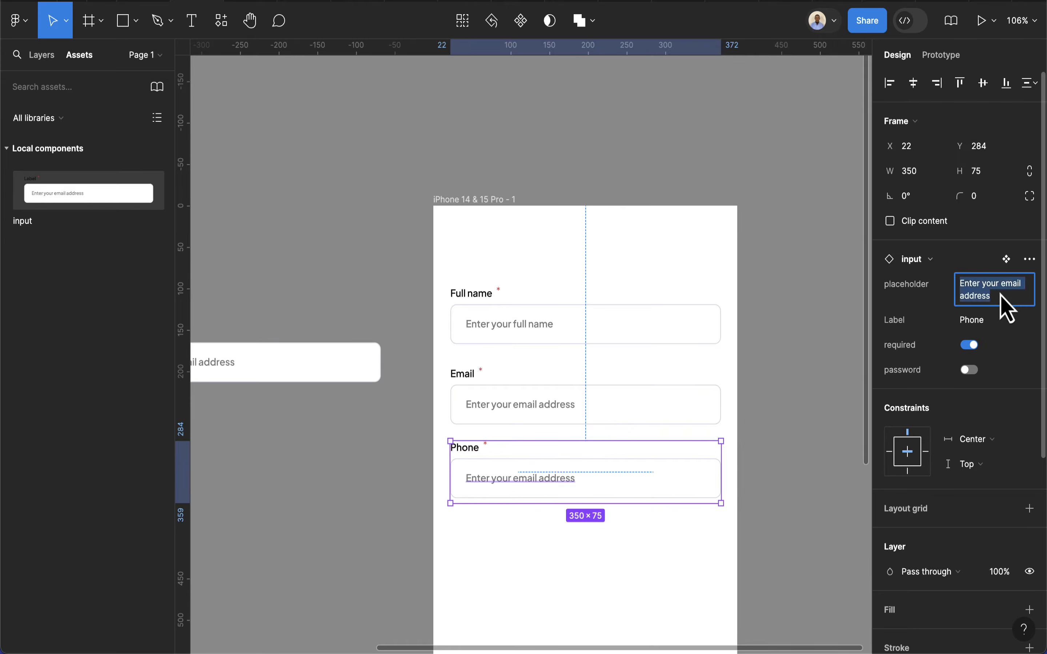
click(1000, 296)
key(BackSpace)
key(BackSpace)
key(BackSpace)
key(BackSpace)
key(BackSpace)
key(BackSpace)
key(BackSpace)
key(BackSpace)
key(BackSpace)
key(BackSpace)
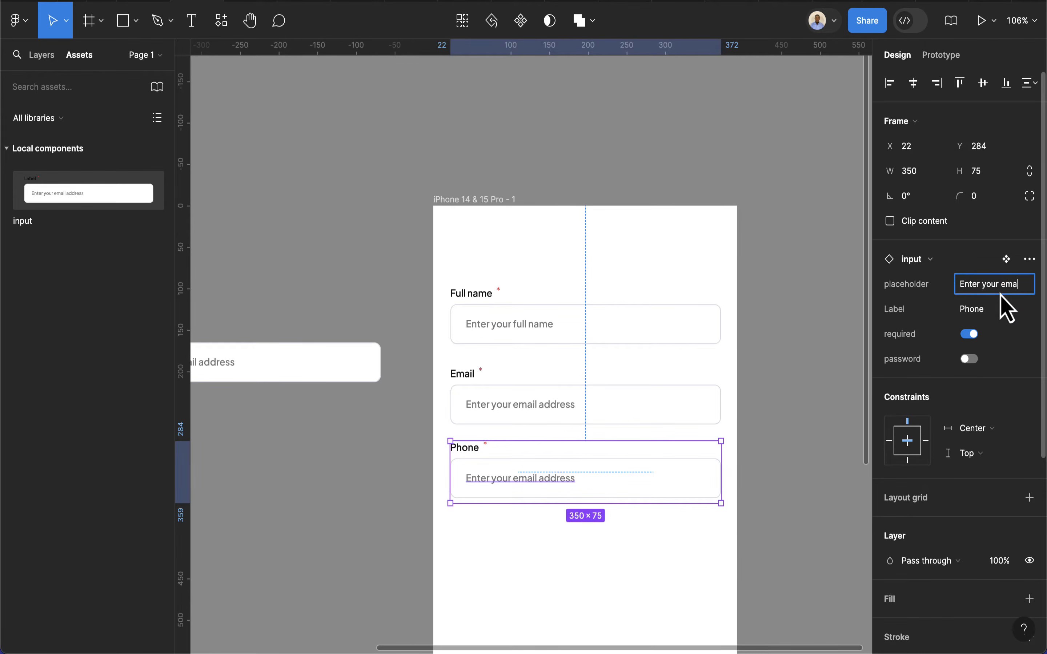
text(phone numbe)
text(r)
key(Return)
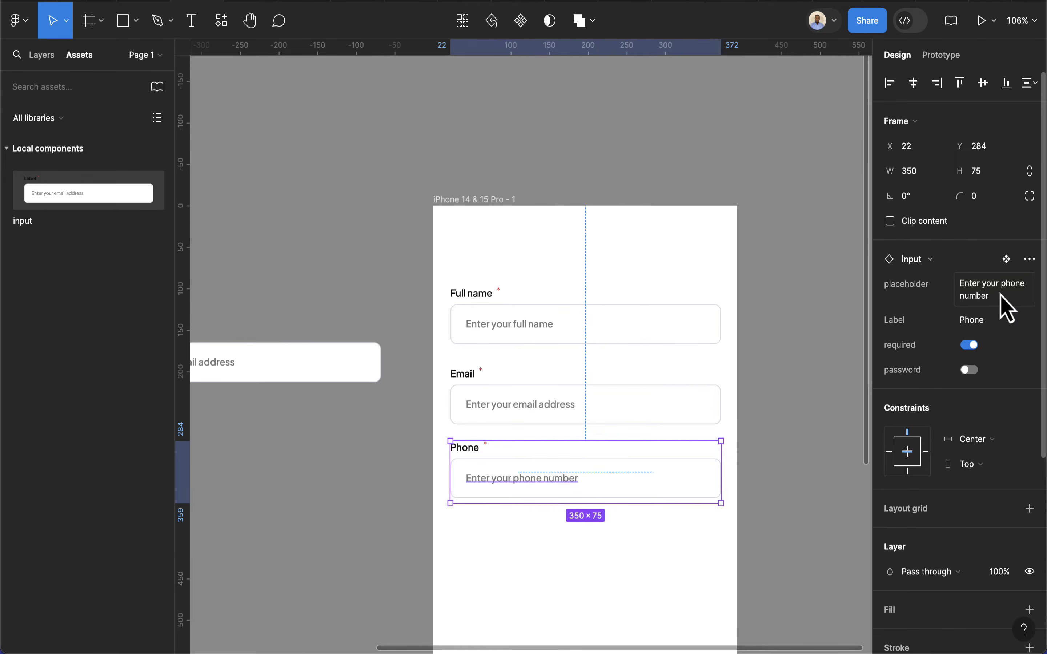
Duplicate the Phone input below itself at about Y 373 and set the copy's label to "Password"
scroll(662, 537, down, 1)
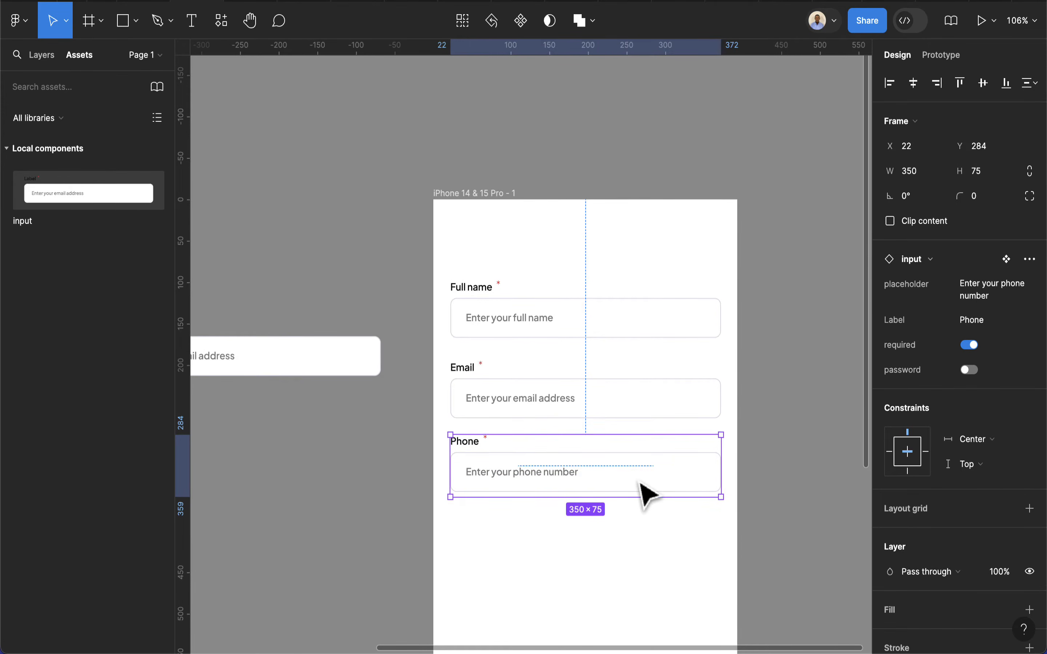
key(ctrl+d)
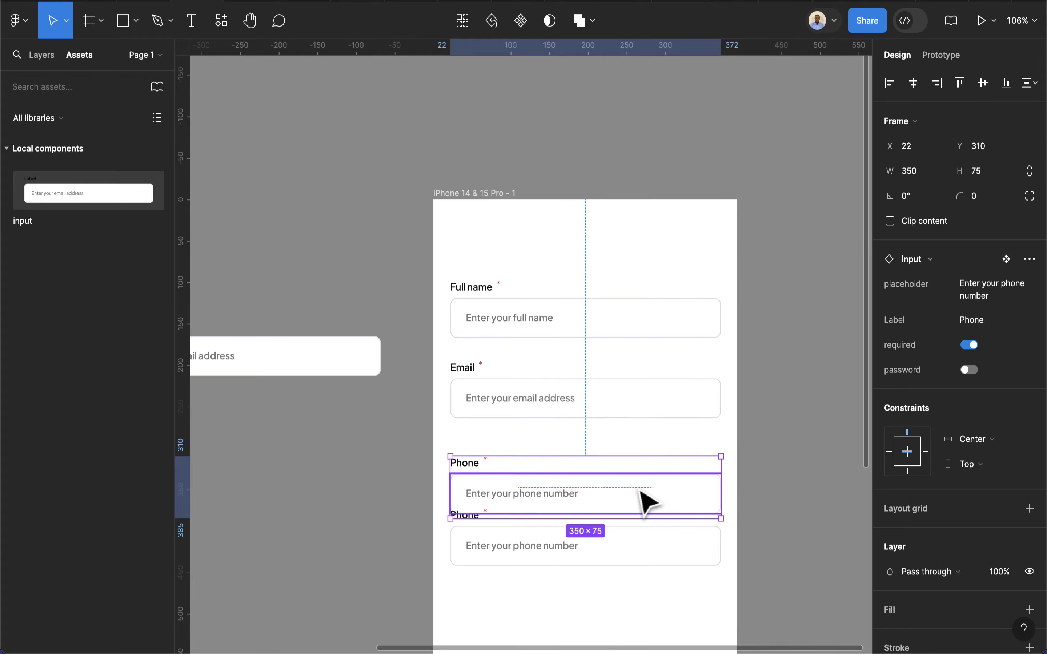
click(998, 325)
text(Password)
key(Return)
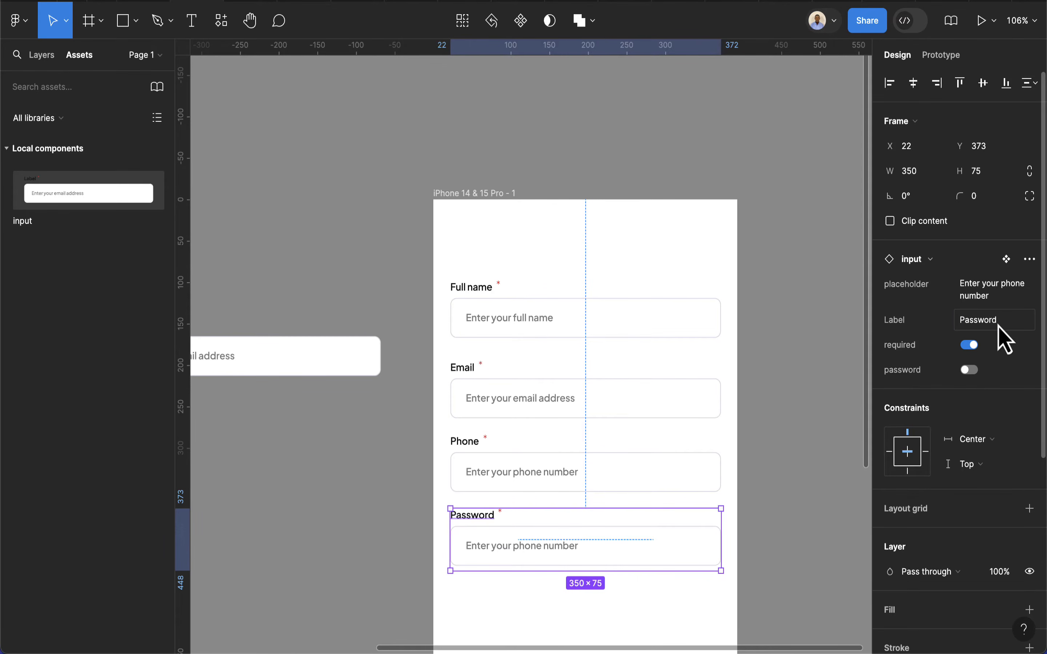
Set the placeholder of the fourth input, below the Phone input, to "Password"
click(993, 297)
key(super+z)
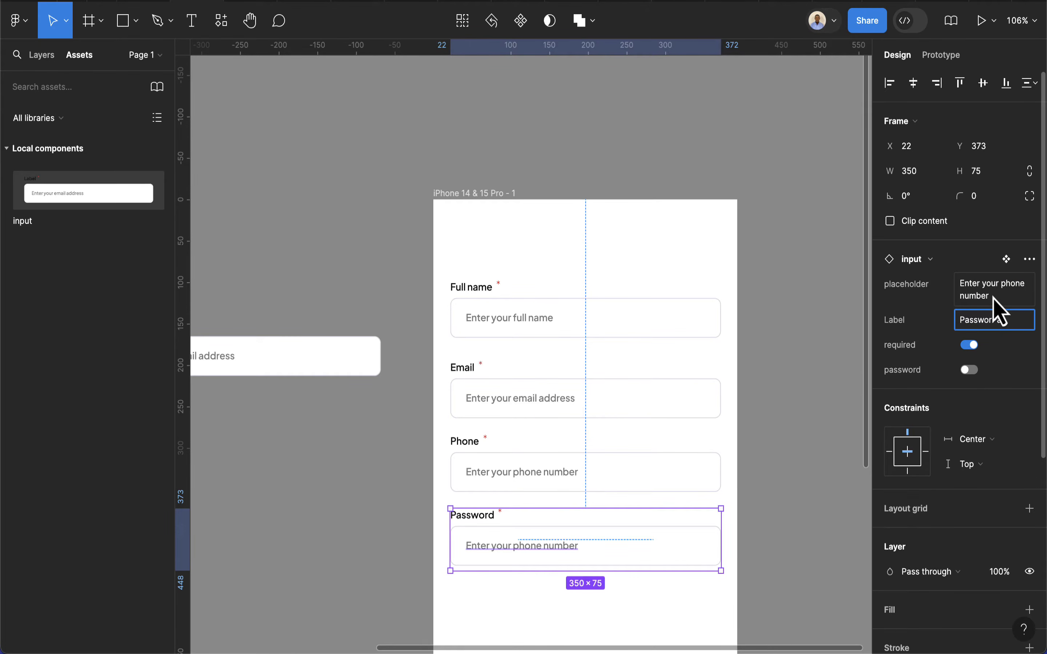
key(BackSpace)
click(1000, 296)
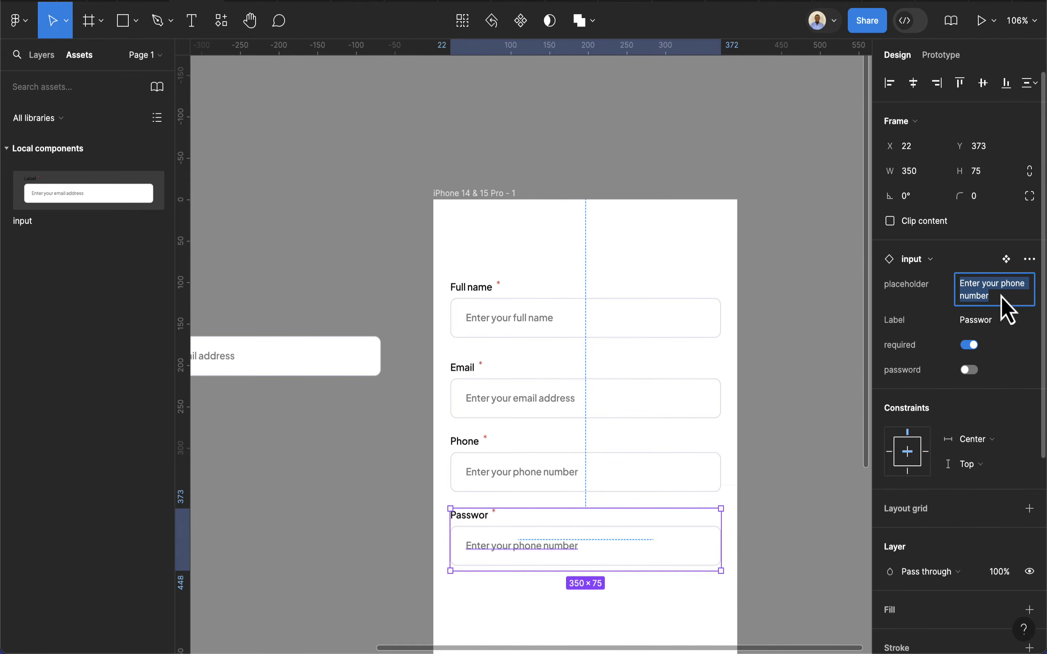
text(Password)
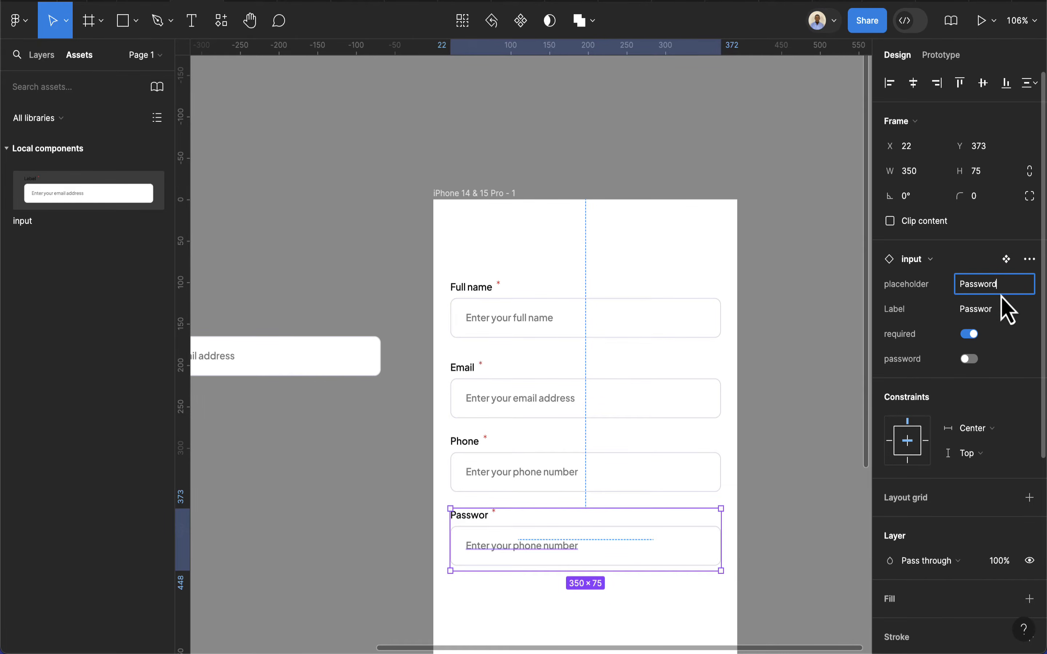
key(Return)
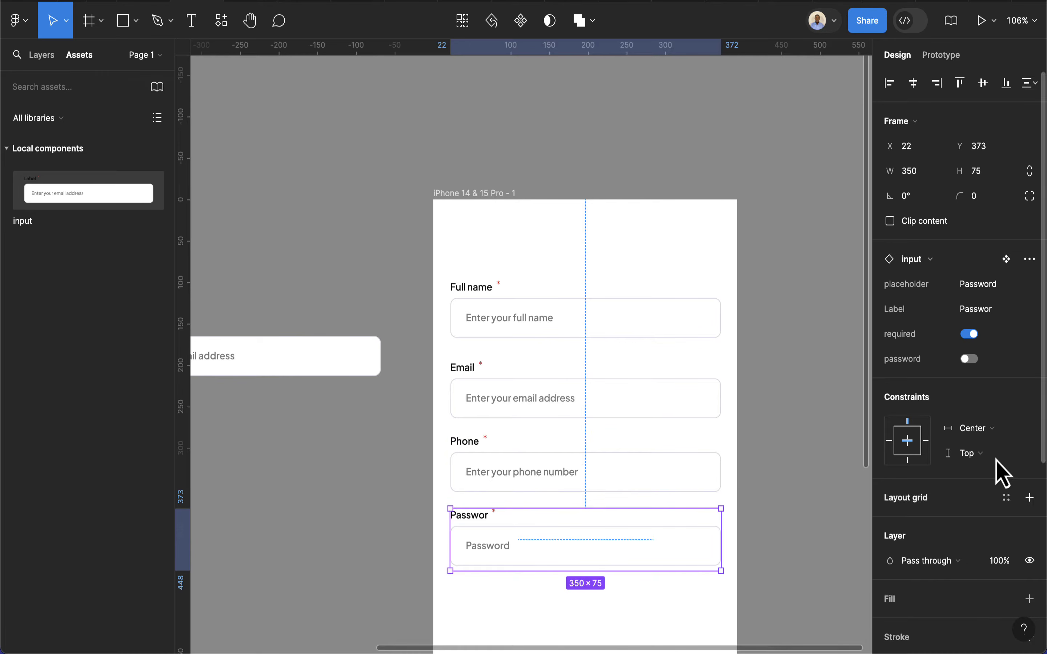
Enable the password property on the fourth input, below the Phone input
scroll(743, 612, down, 5)
click(707, 476)
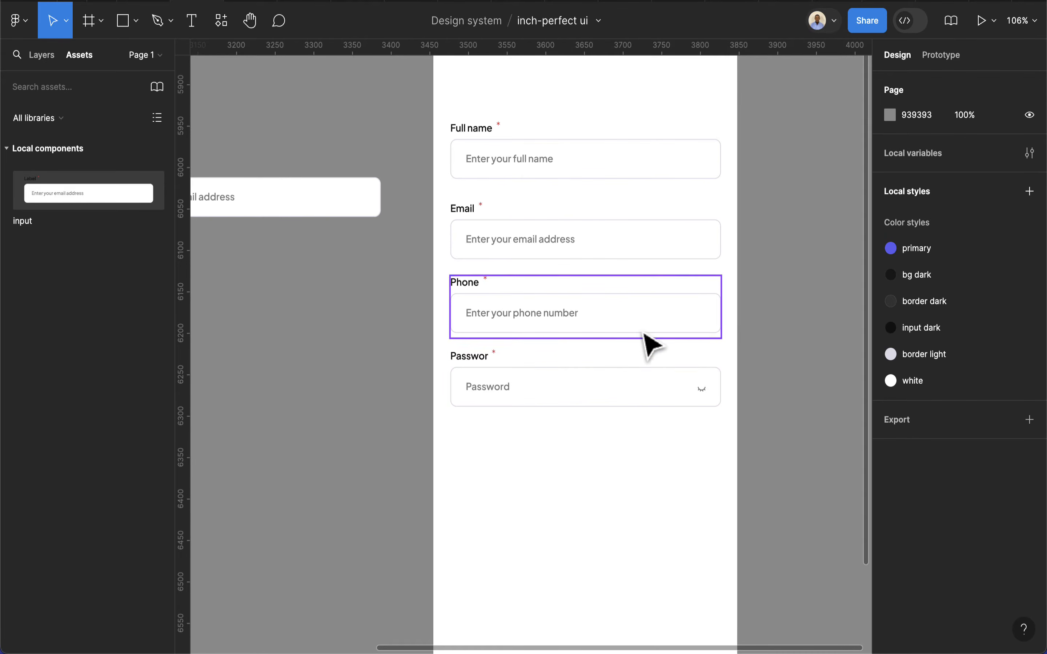
Select the Full name, Email, Phone and password inputs together and wrap them in an auto layout frame
scroll(648, 354, down, 3)
click(587, 222)
shift+click(587, 268)
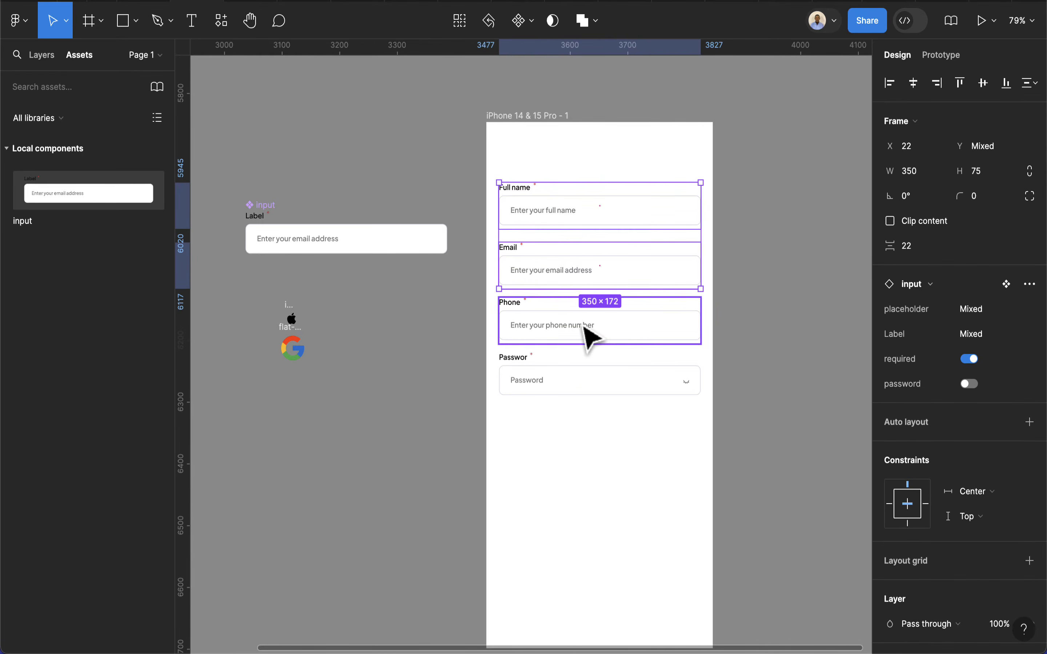
shift+click(584, 327)
shift+click(584, 386)
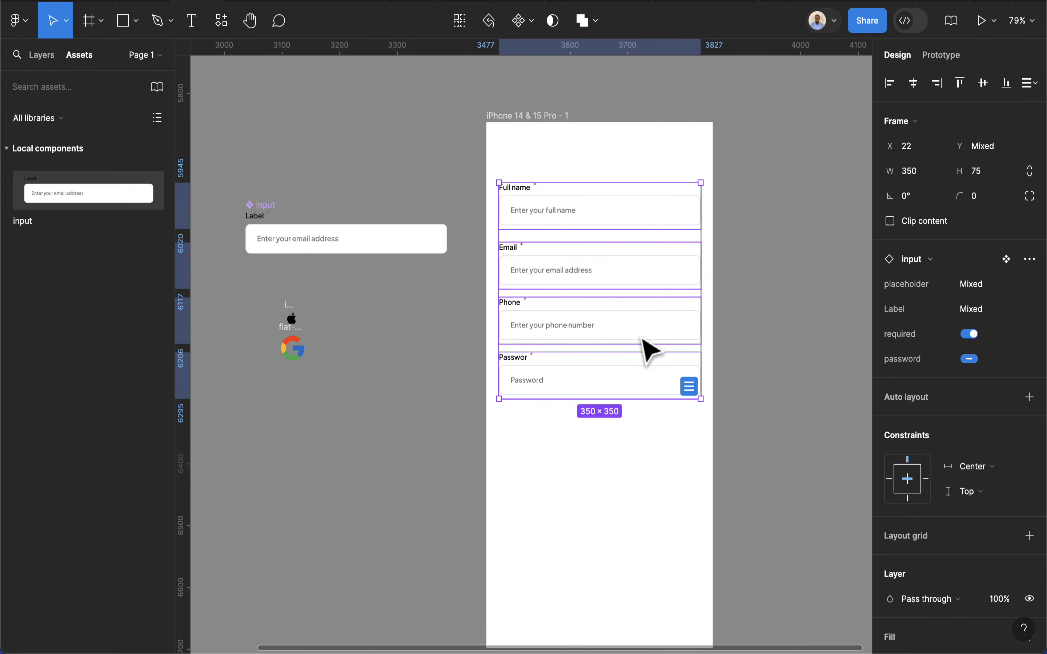
key(shift+a)
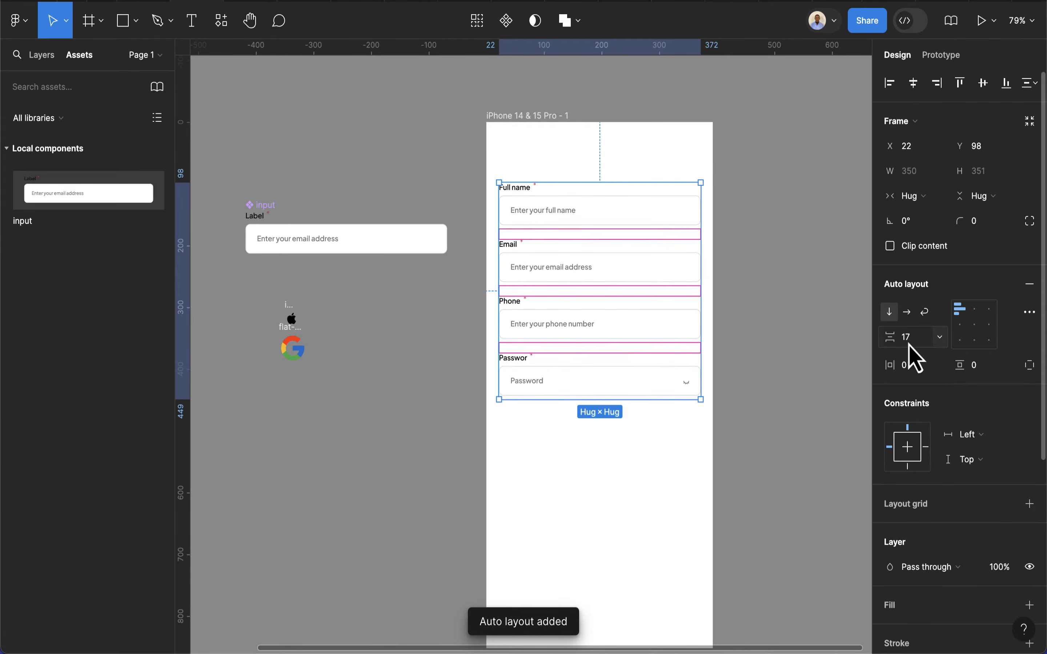
Set the vertical gap between the four stacked inputs to 8
key(Down)
key(Down)
key(Down)
key(Down)
key(Down)
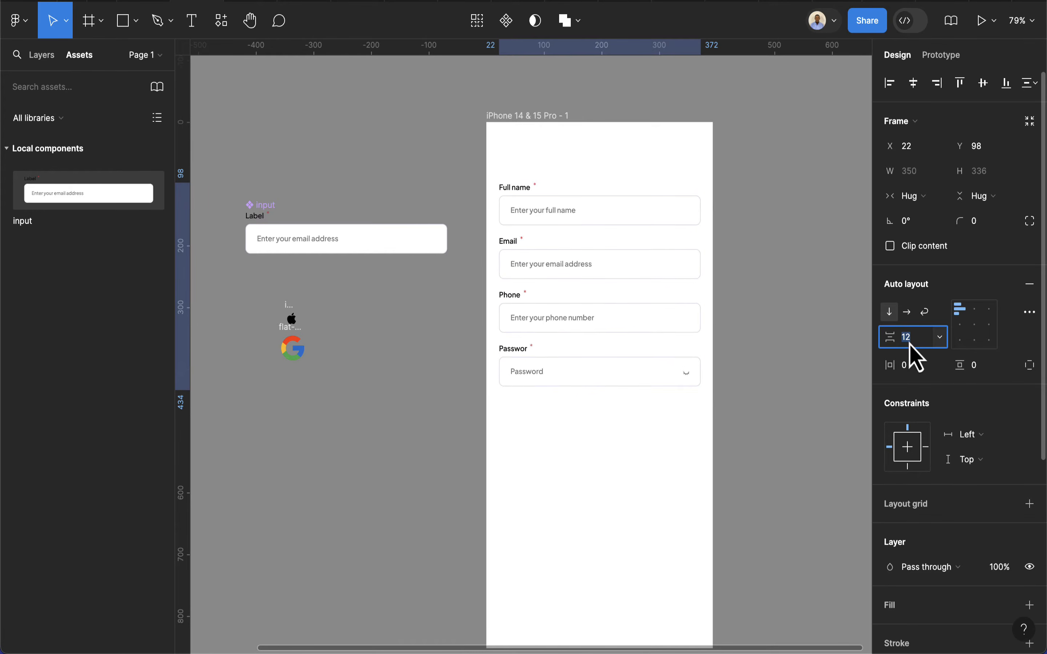
key(Down)
key(Down)
key(Down)
key(Down)
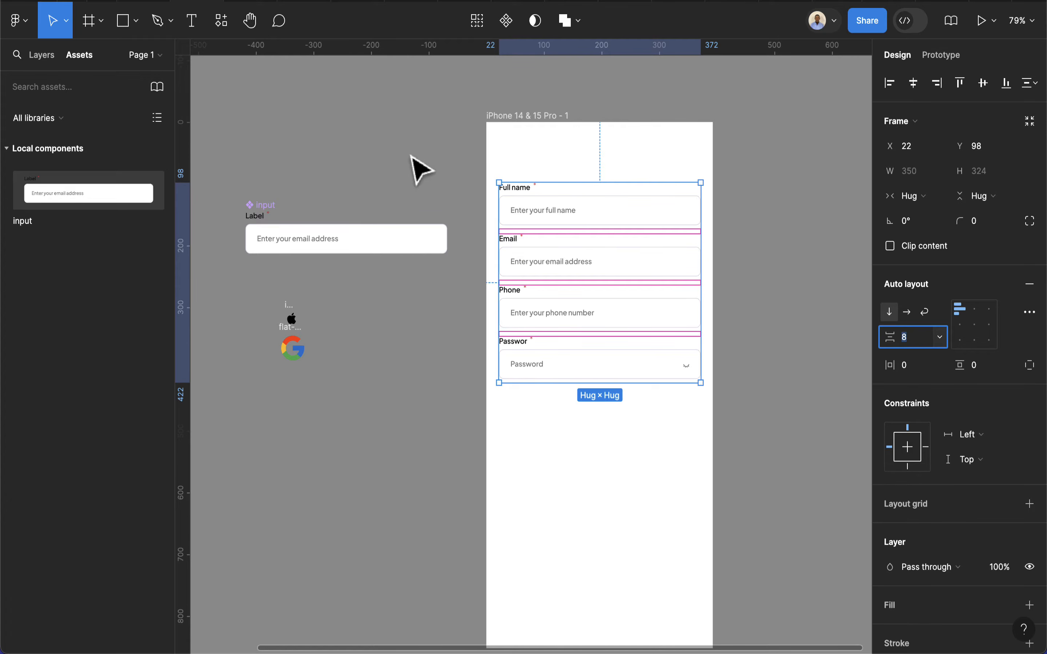
Create a boolean property named "show label" with value True for the label row of the main input component
scroll(545, 225, left, 5)
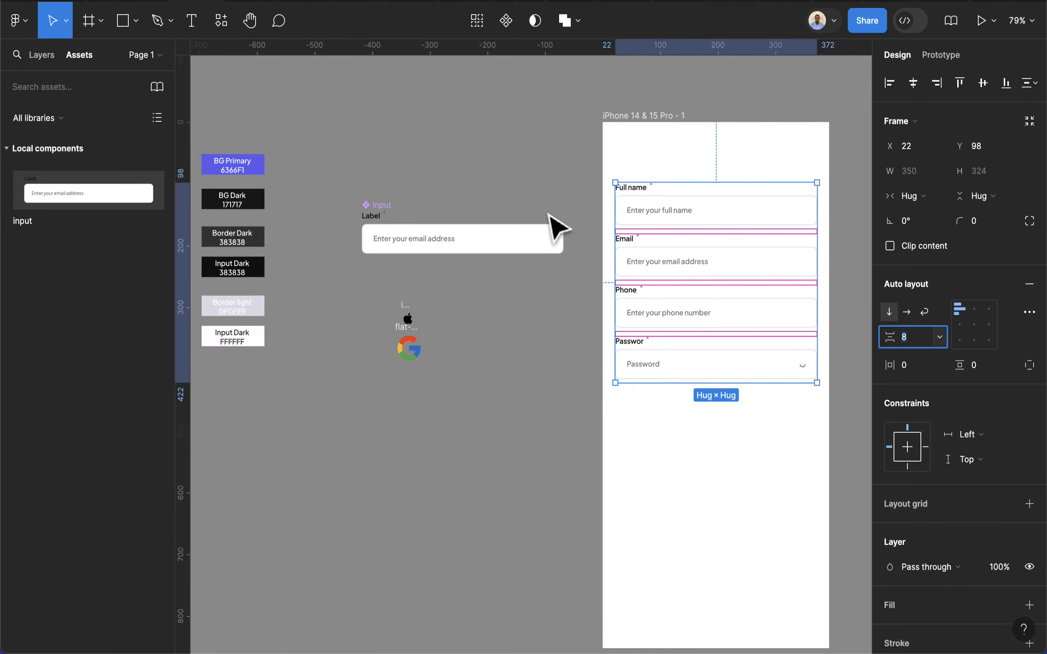
scroll(366, 215, up, 10)
click(424, 236)
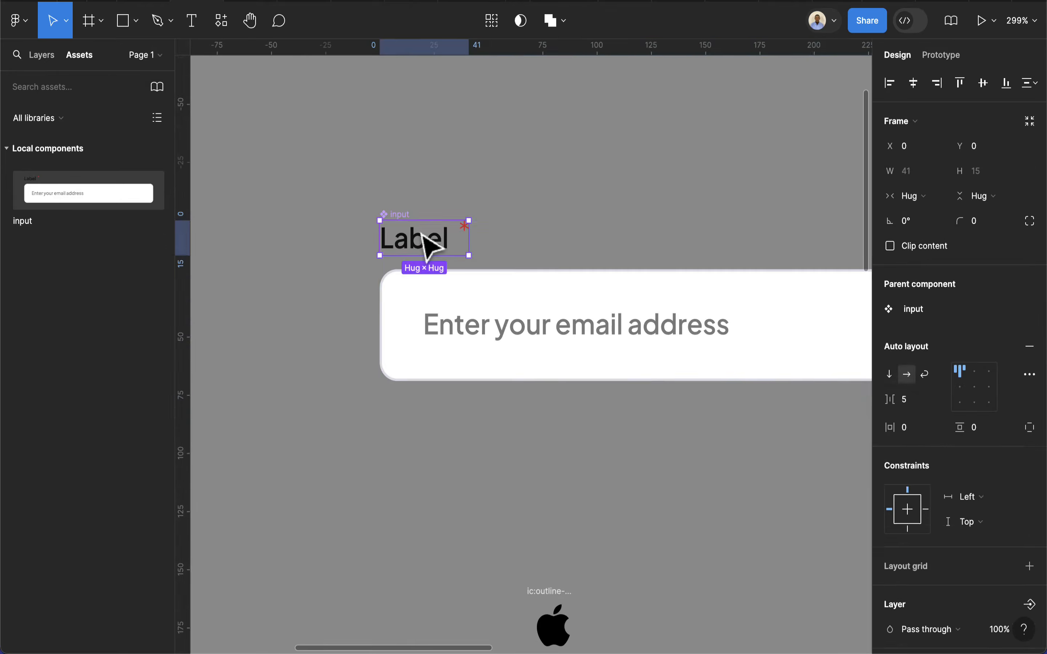
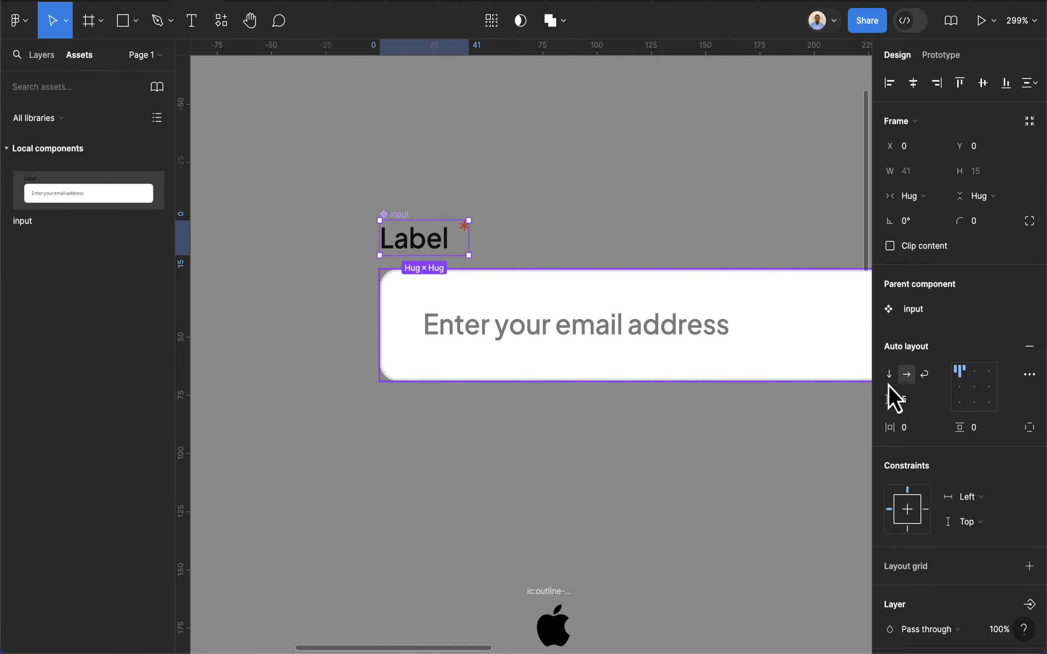
scroll(969, 427, down, 6)
scroll(987, 391, down, 1)
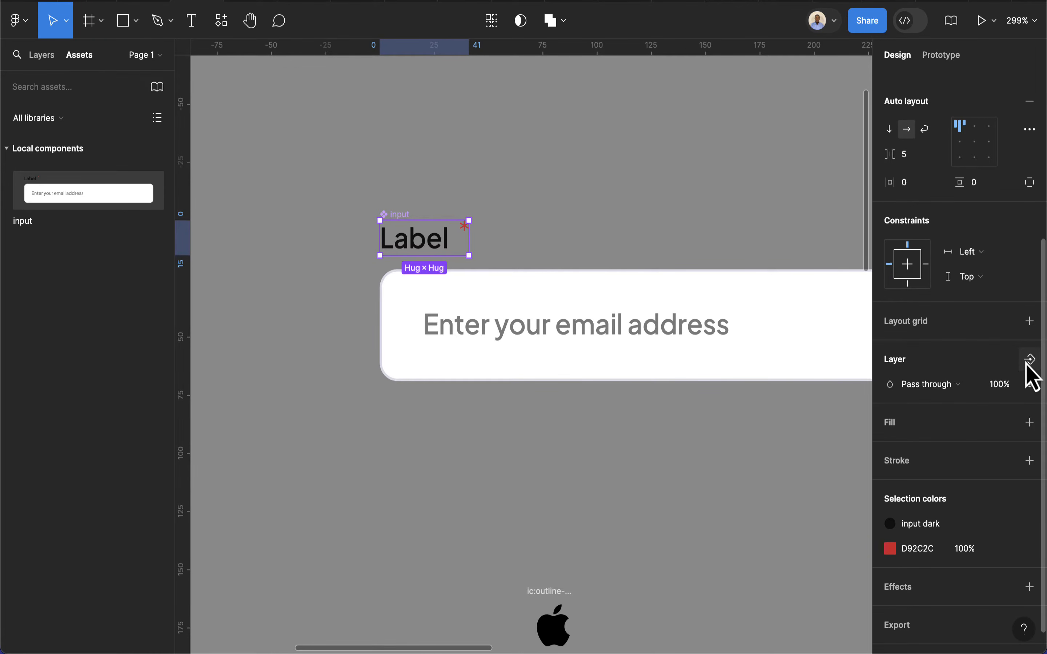
click(1030, 359)
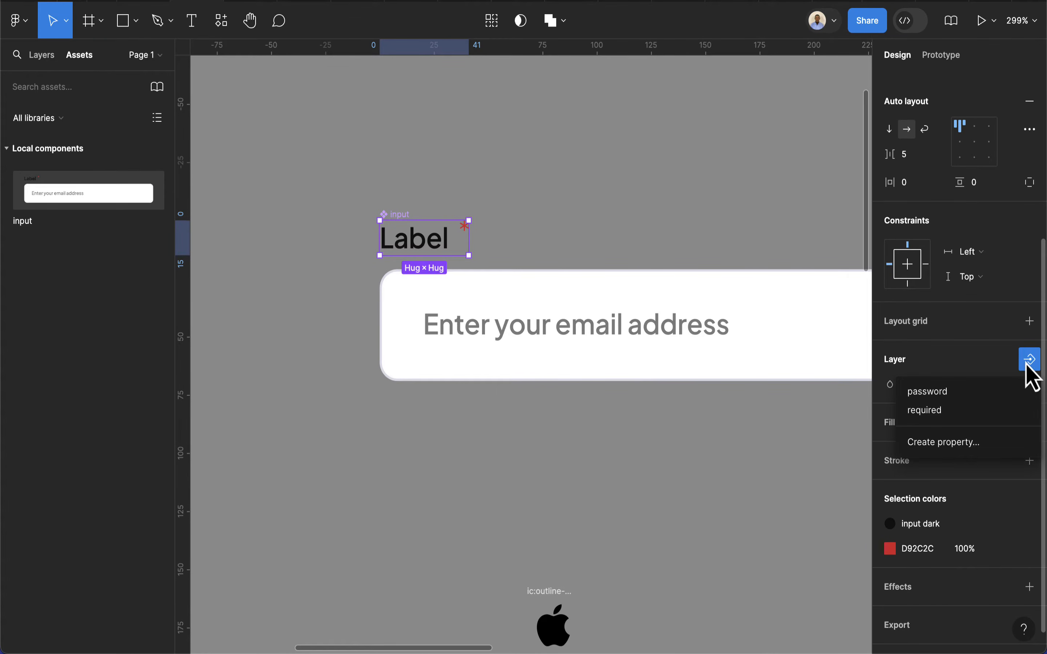
click(951, 443)
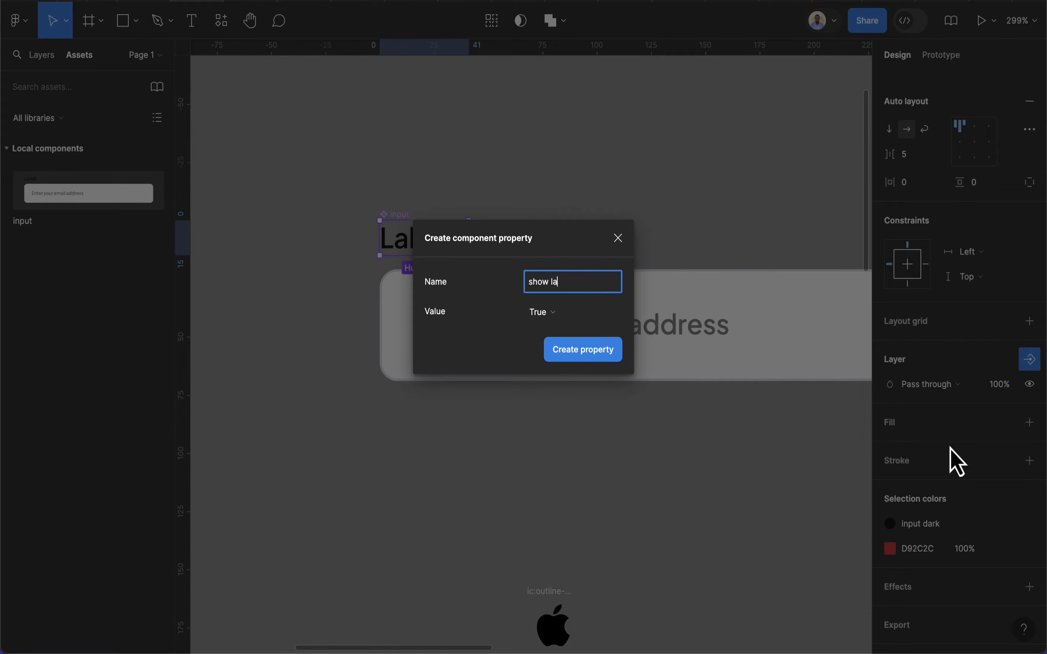
key(Return)
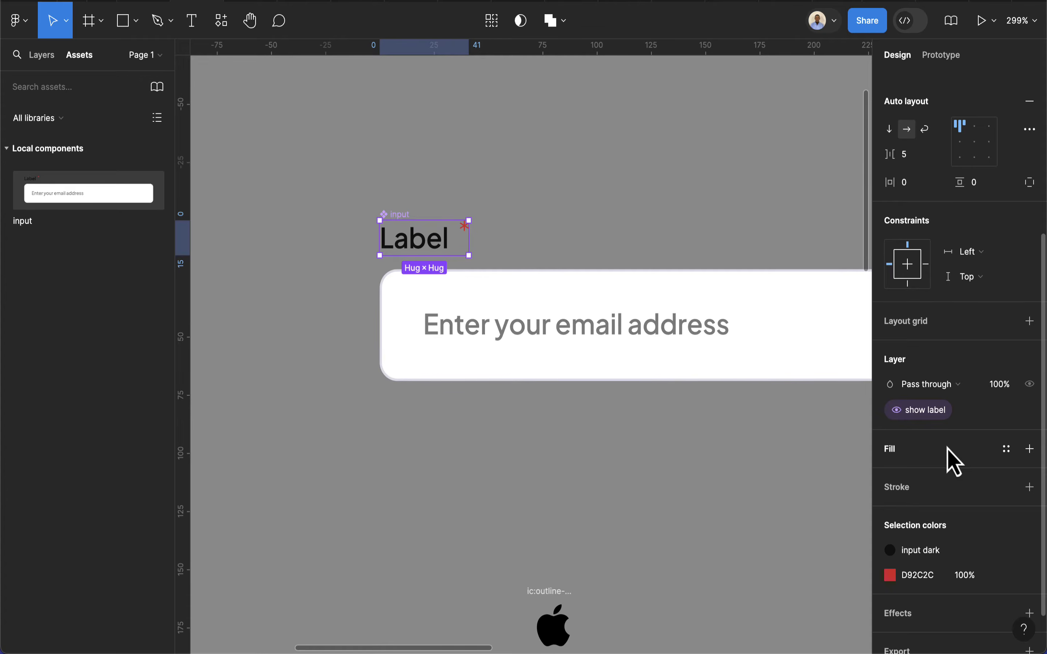
Turn off the show label property on the Full name input in the phone frame
scroll(532, 264, down, 4)
scroll(527, 253, down, 5)
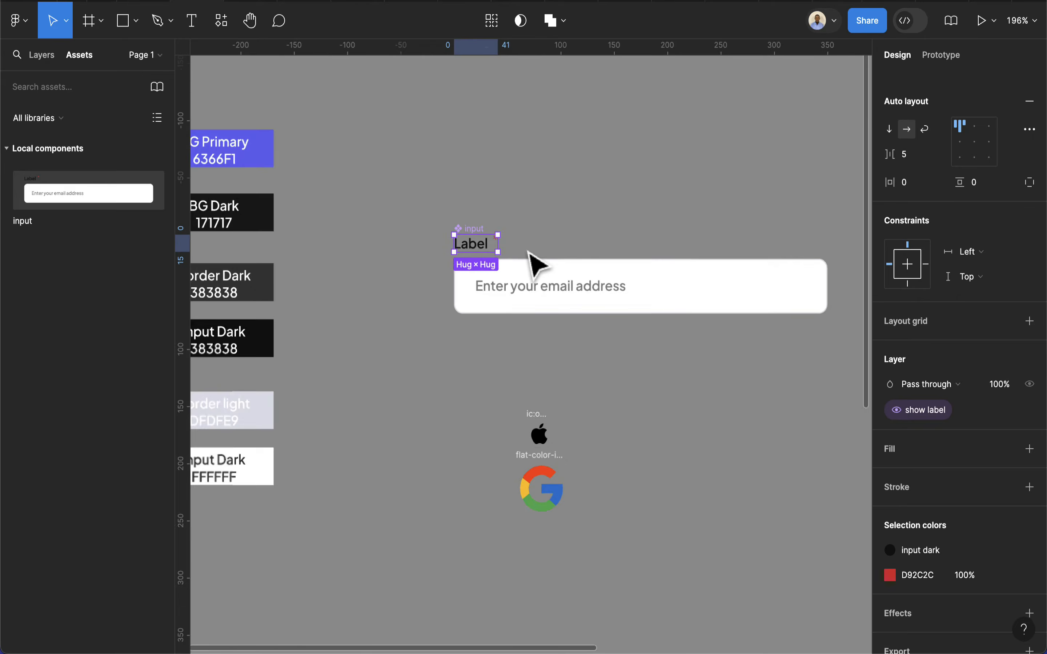
scroll(616, 344, right, 5)
scroll(671, 415, down, 5)
scroll(716, 405, right, 5)
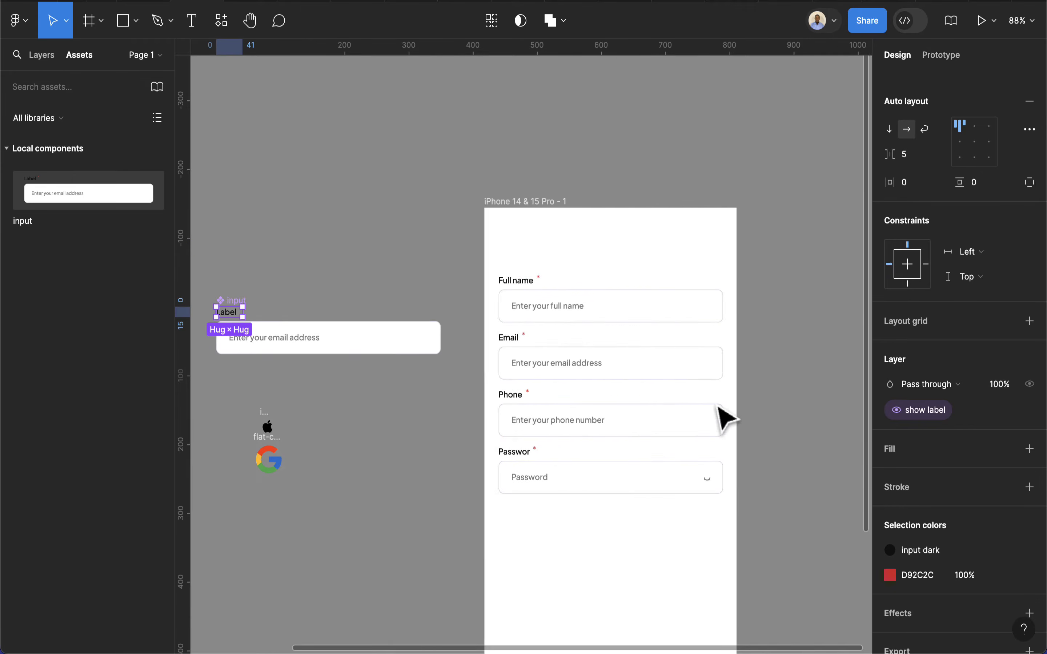
double_click(572, 316)
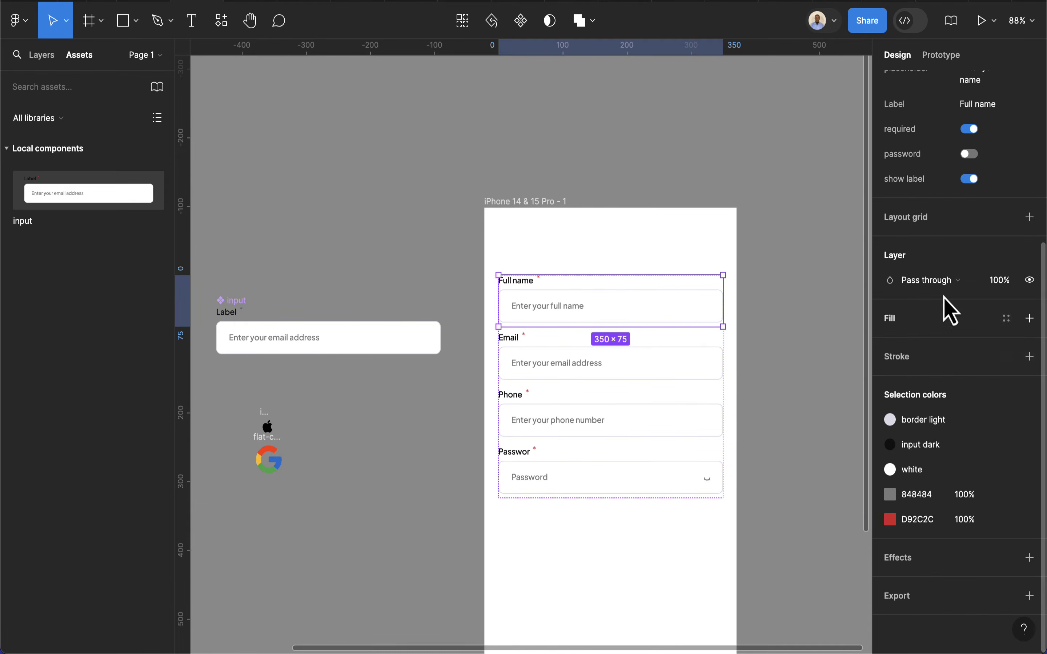
scroll(948, 310, up, 4)
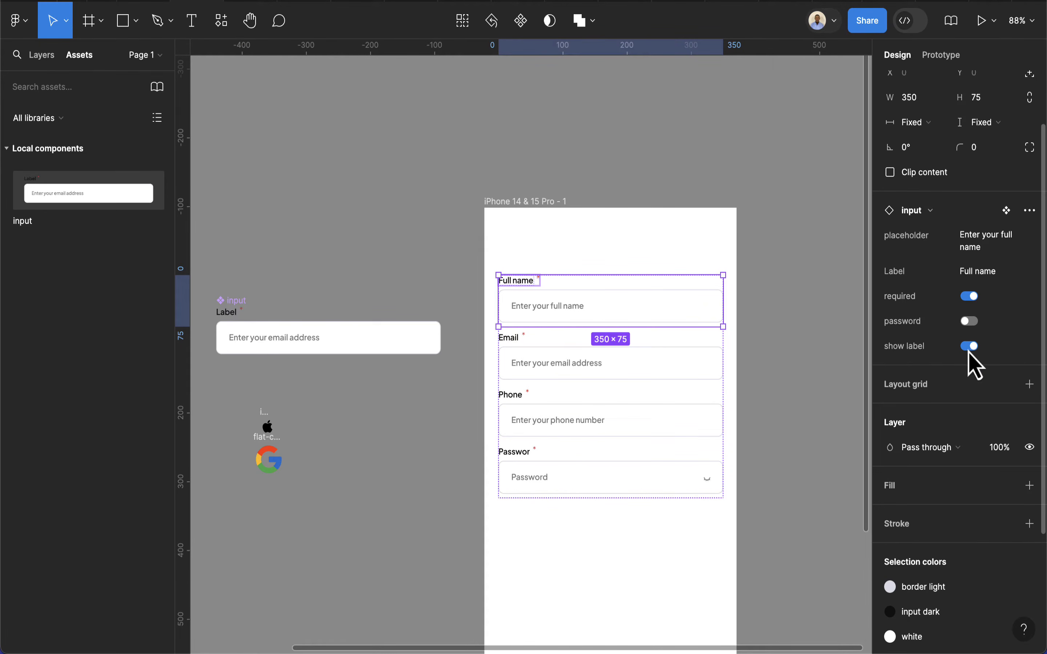
click(968, 347)
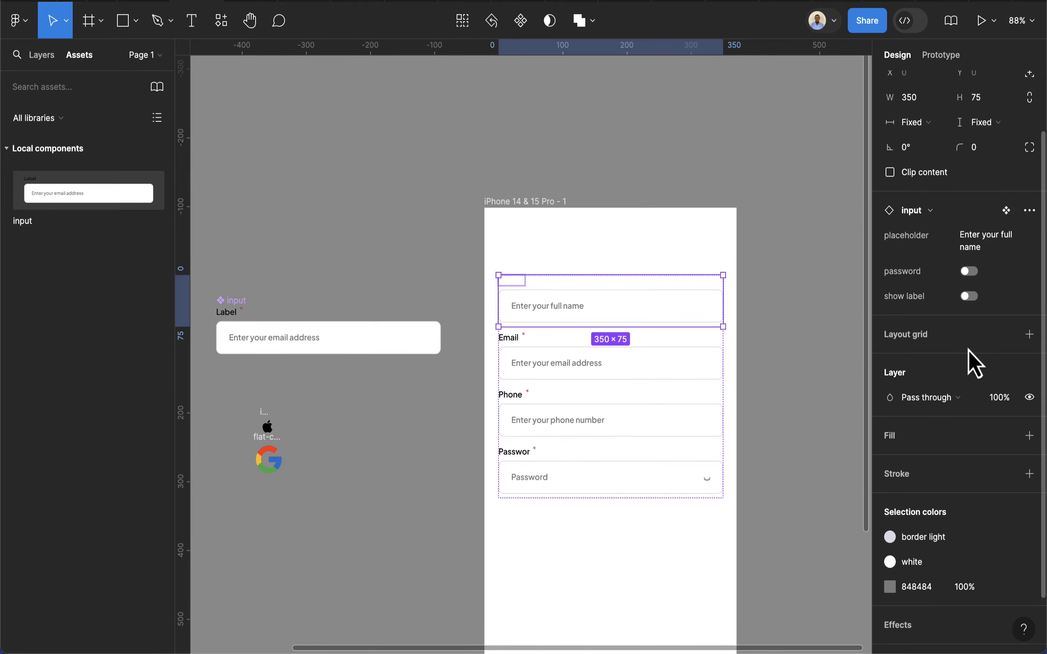
click(817, 366)
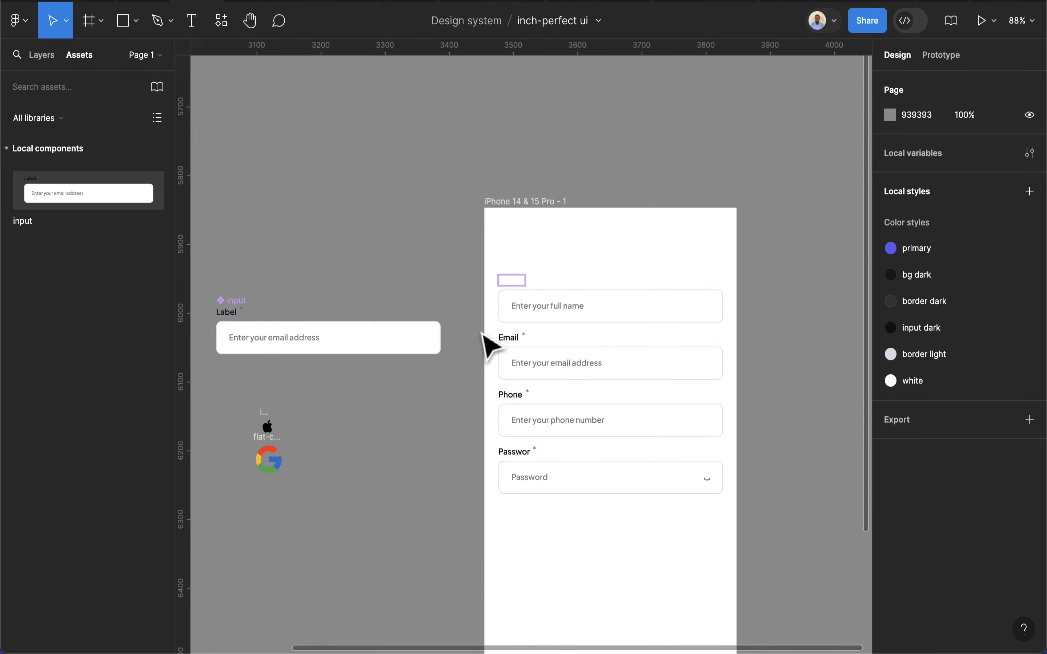
Turn the show label property back on for the first input in the phone frame
scroll(619, 397, up, 5)
scroll(484, 255, down, 5)
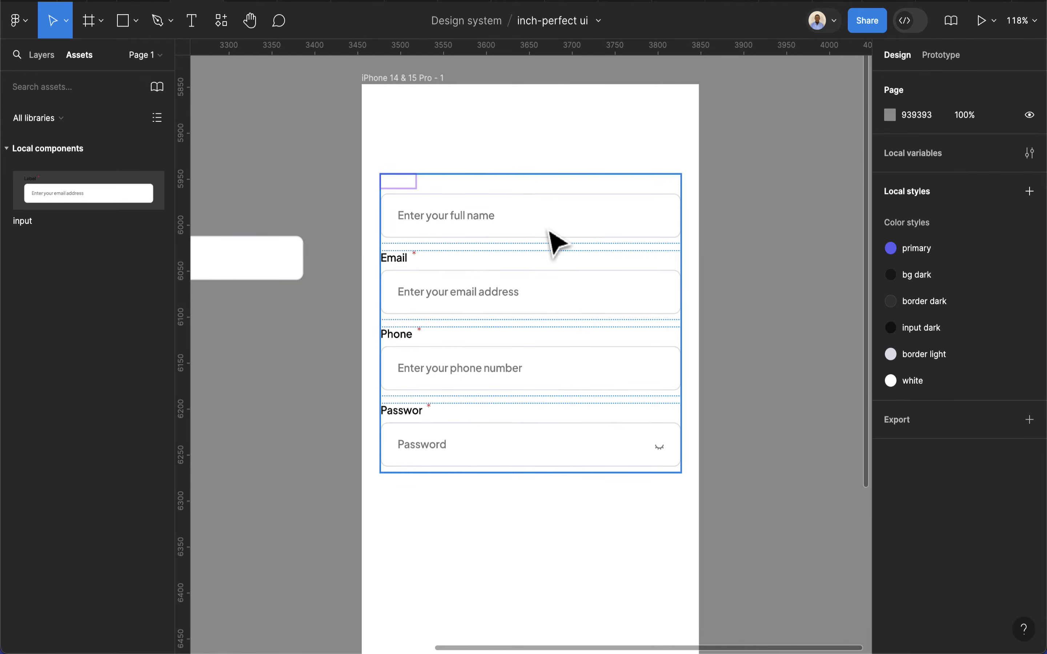
click(498, 233)
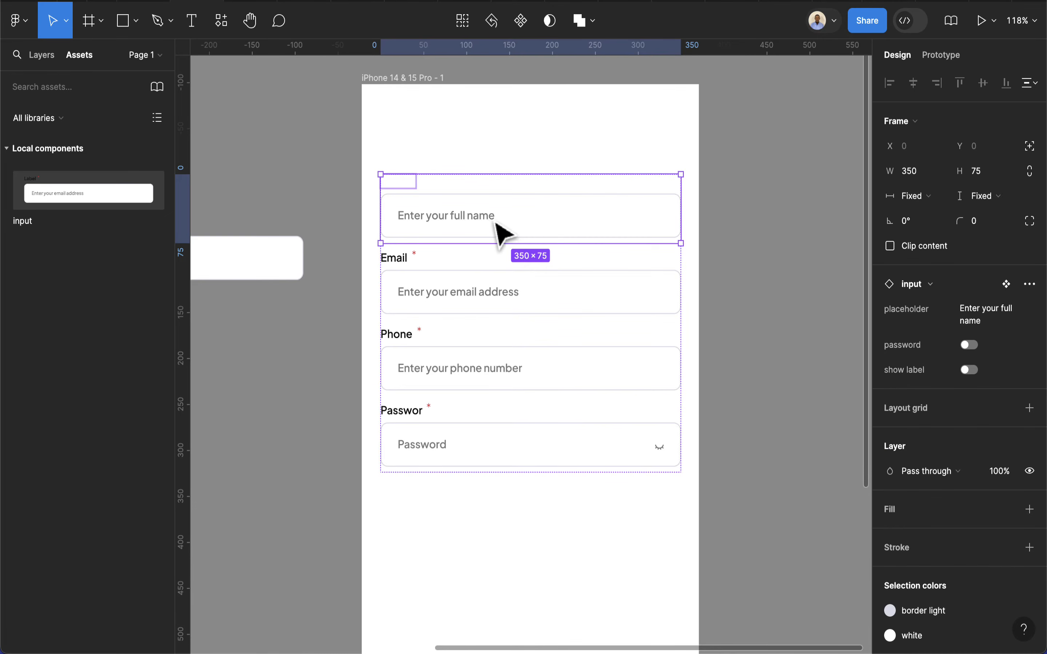
click(969, 370)
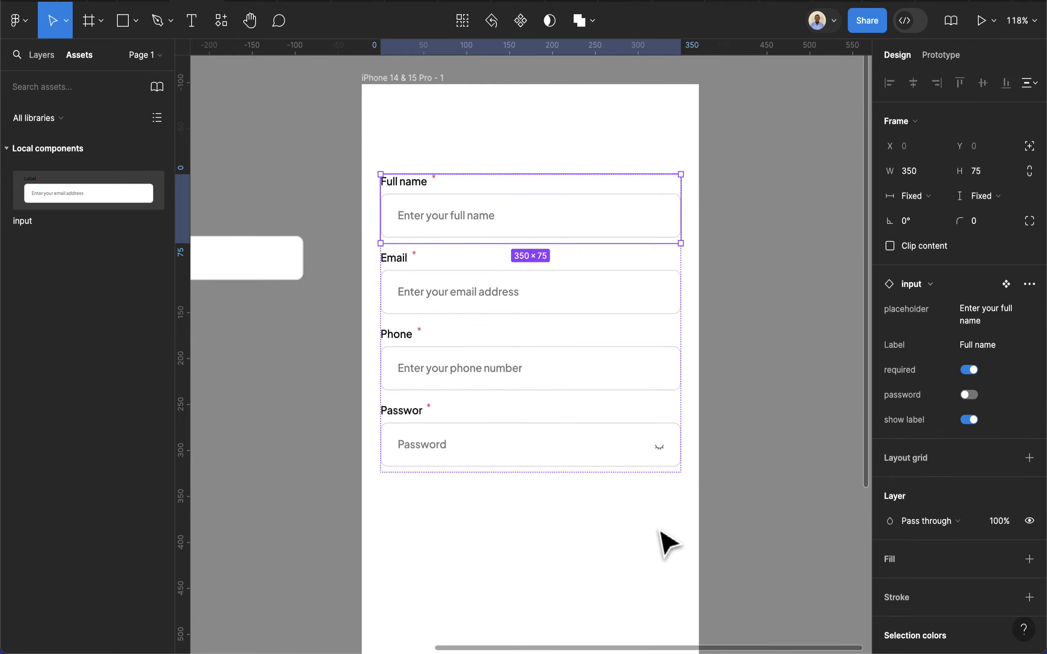
click(622, 573)
Duplicate the iPhone 14 & 15 Pro - 1 frame beside the original at X 3888, Y 5847
scroll(623, 573, down, 5)
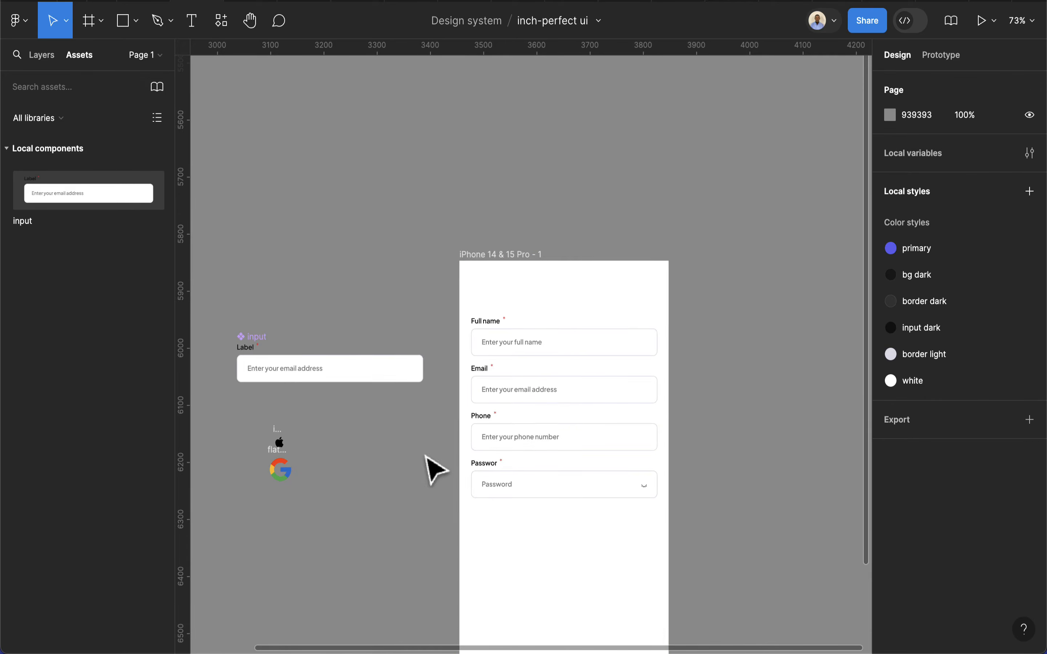
scroll(657, 467, left, 3)
scroll(696, 435, down, 2)
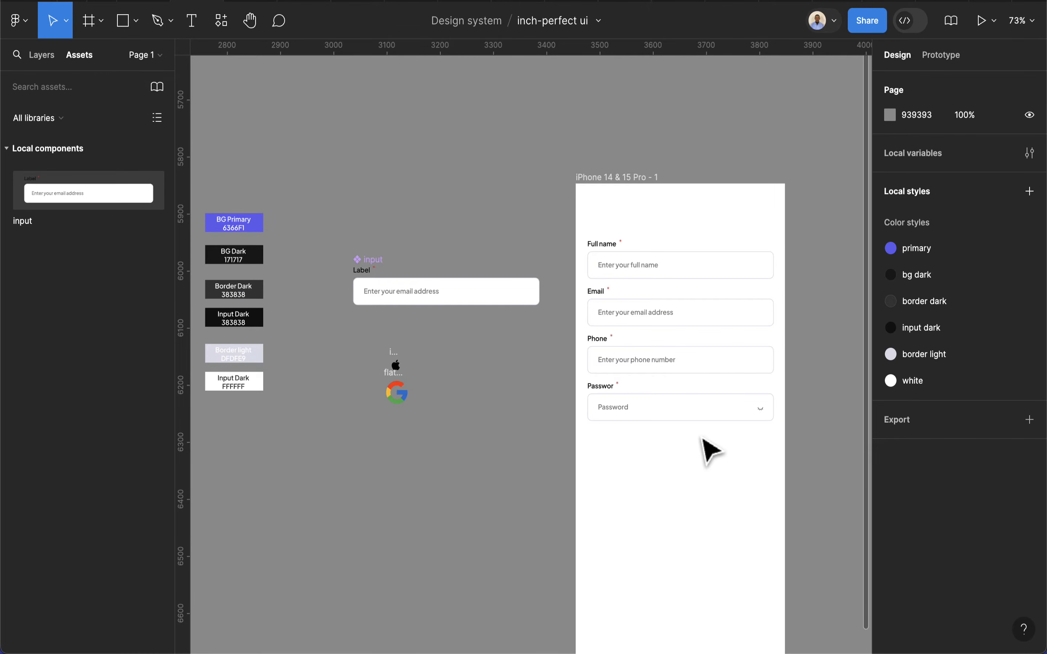
click(621, 177)
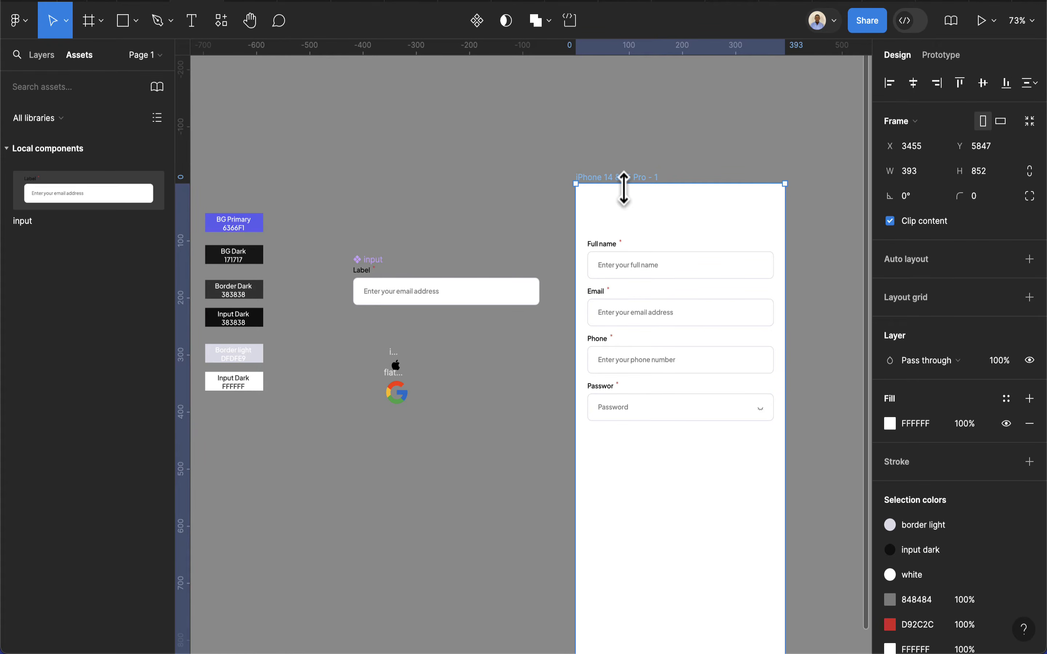
scroll(624, 189, down, 3)
scroll(623, 175, right, 3)
key(ctrl+d)
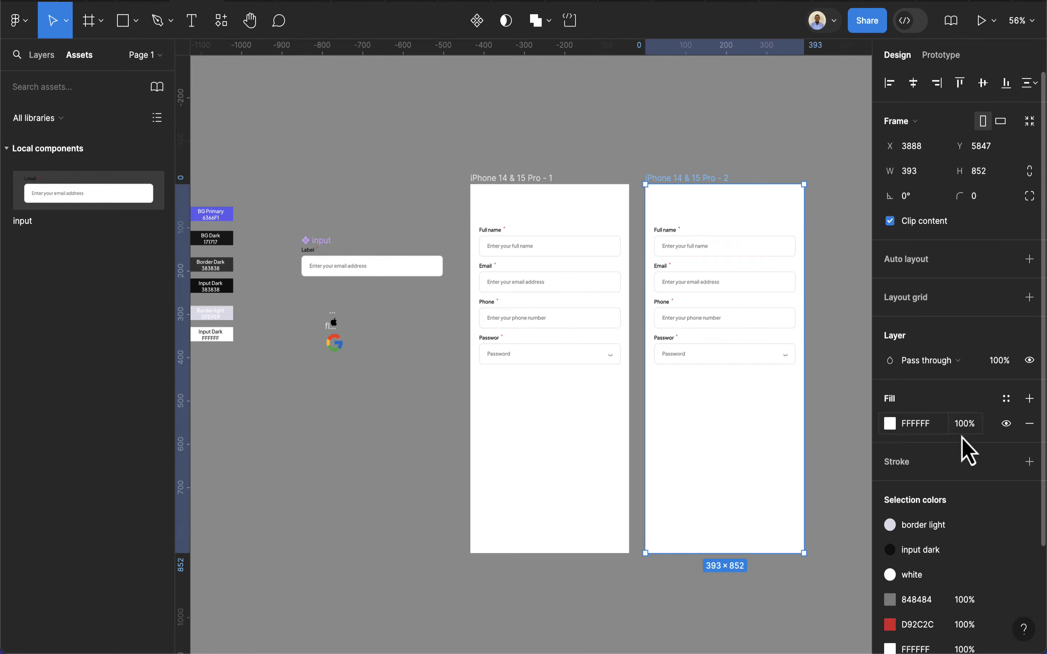
Apply the bg dark color style as the fill of the duplicated phone frame
click(1005, 399)
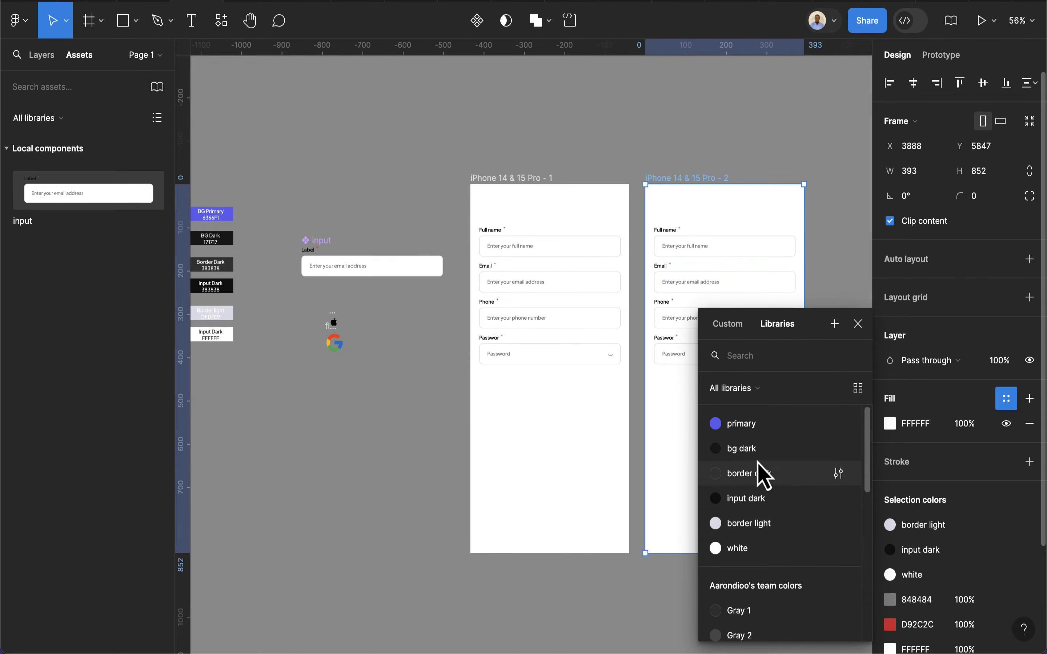
click(757, 449)
scroll(595, 280, right, 3)
scroll(604, 298, up, 5)
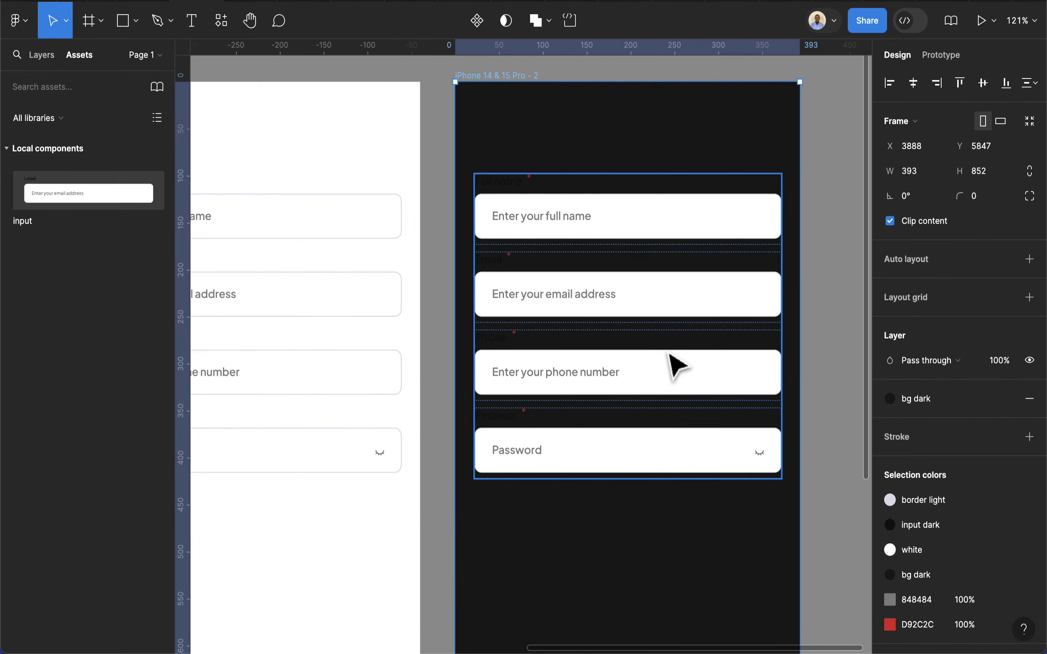
Move the main input component above the dark phone frame to X 3888, Y 5591 and add a second variant
scroll(677, 366, down, 5)
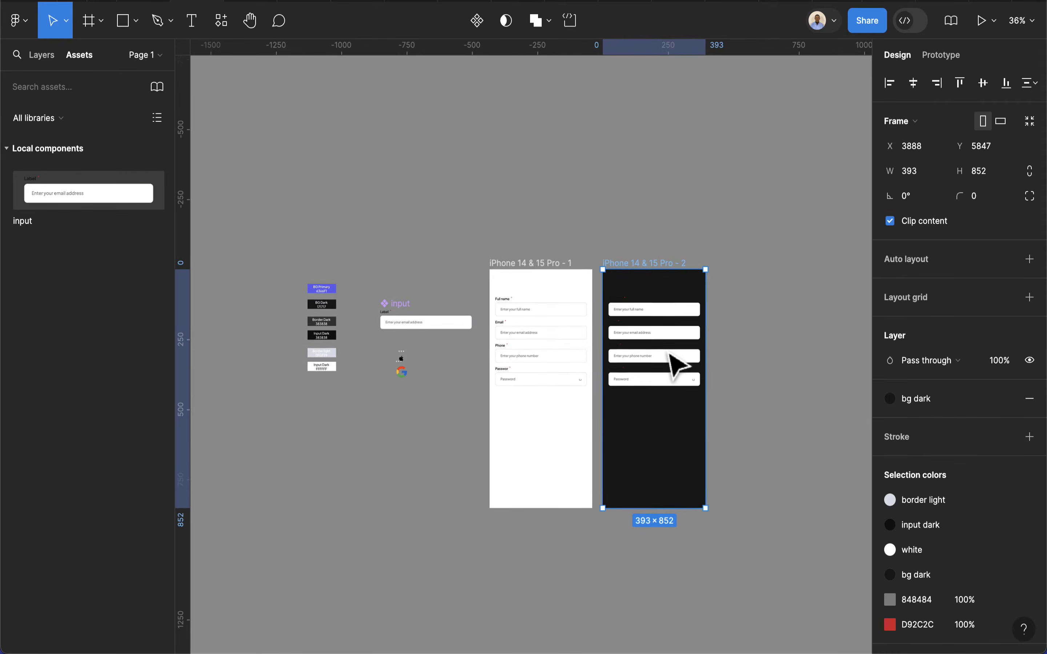
drag(404, 302, 626, 197)
scroll(630, 202, up, 10)
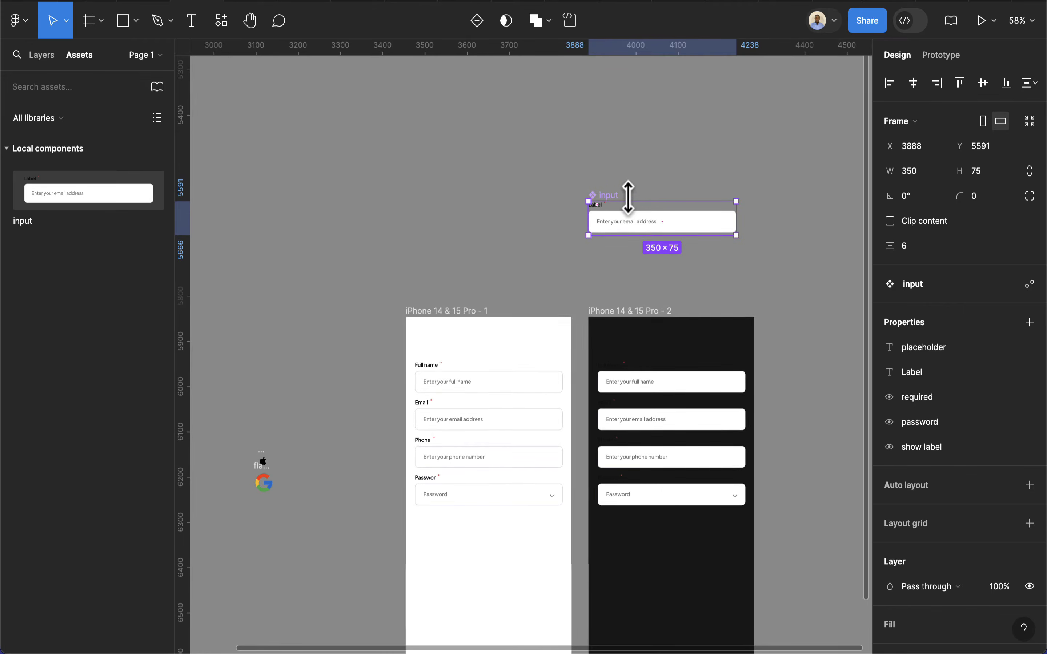
scroll(728, 238, right, 3)
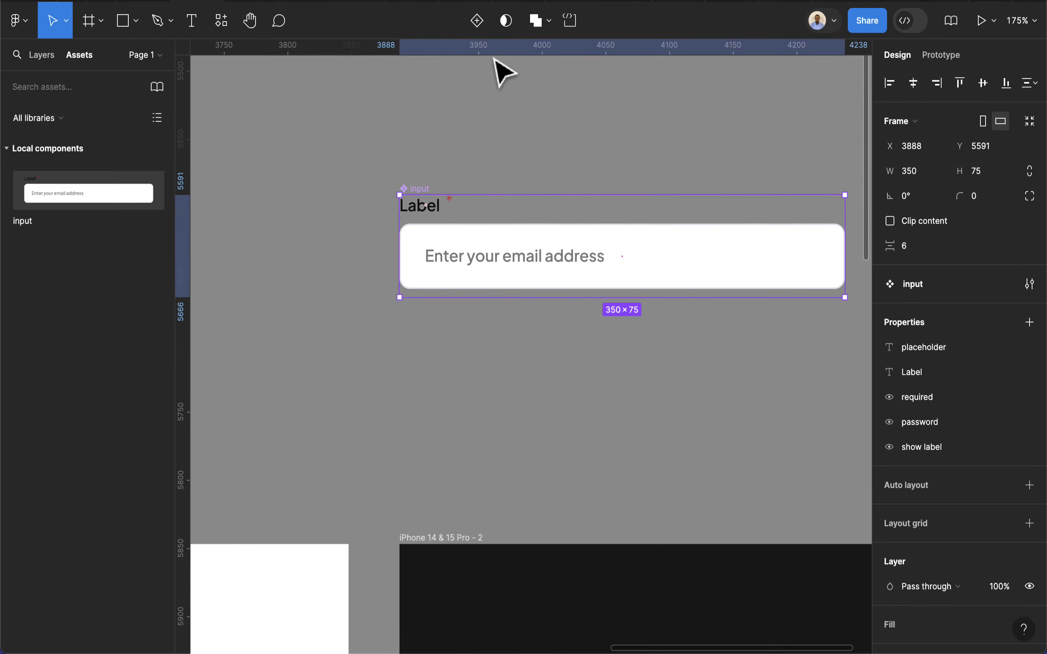
click(476, 21)
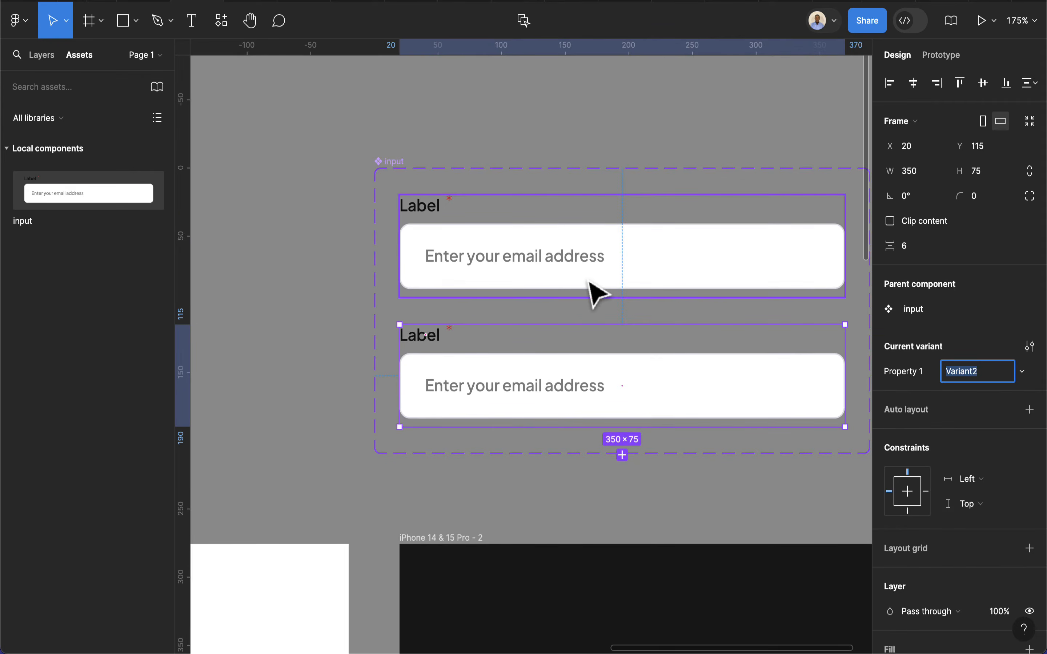
Apply the input dark style as the fill and border dark as the stroke of the second variant's field box
scroll(618, 312, down, 3)
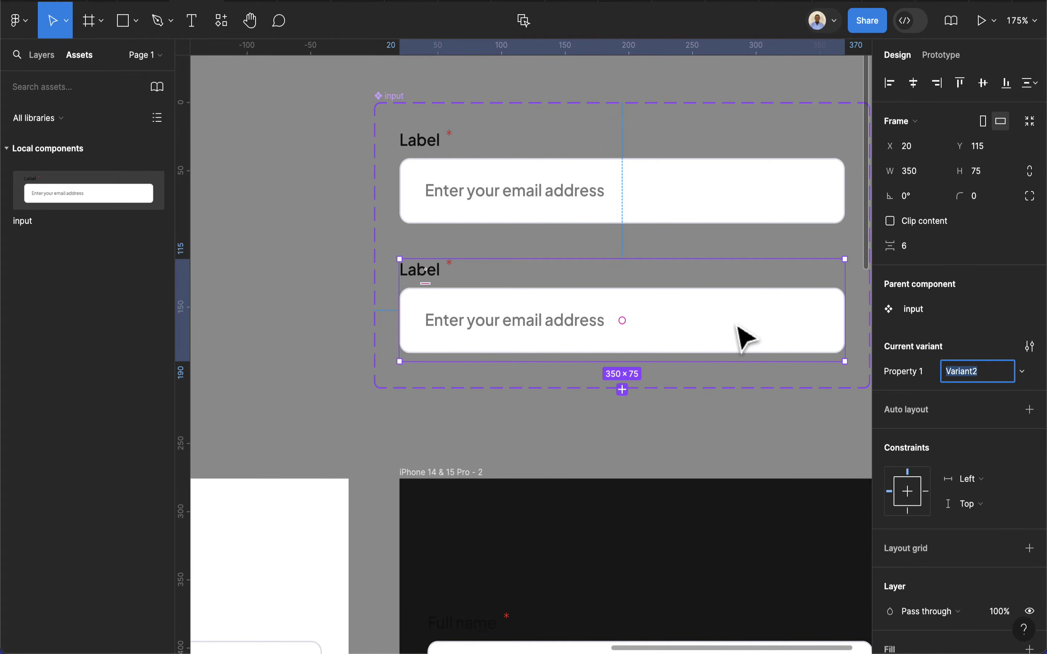
click(742, 336)
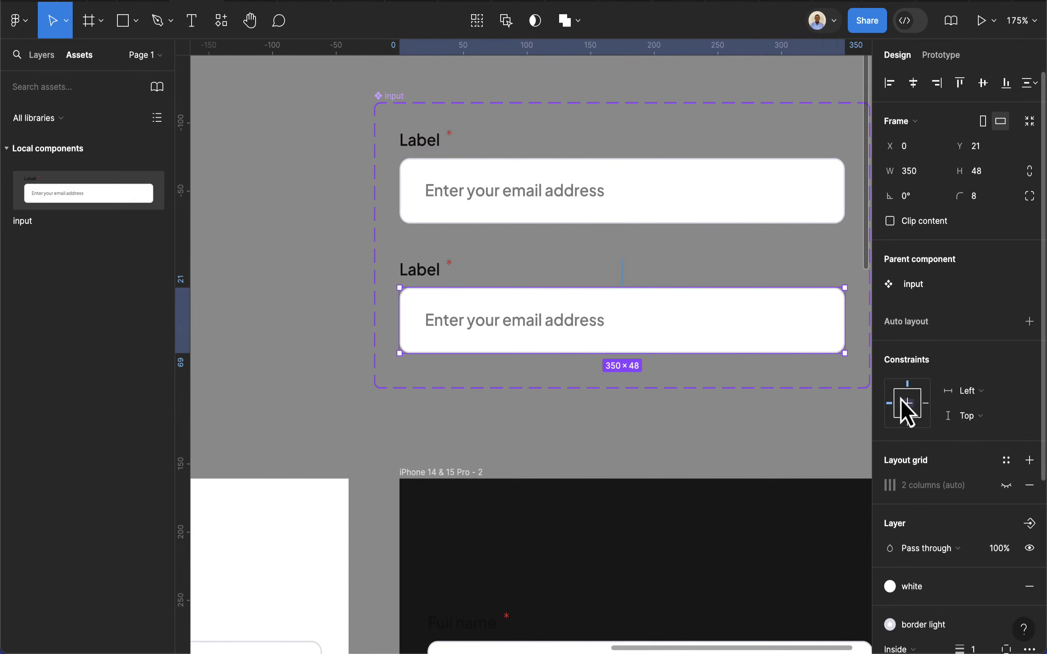
scroll(945, 484, down, 5)
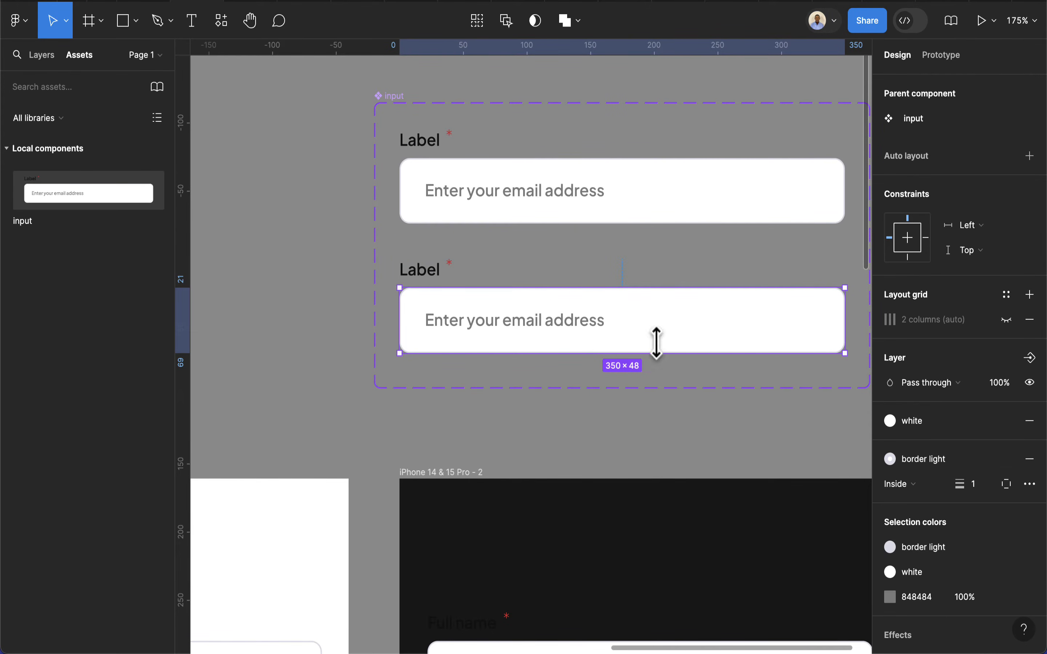
scroll(926, 450, down, 2)
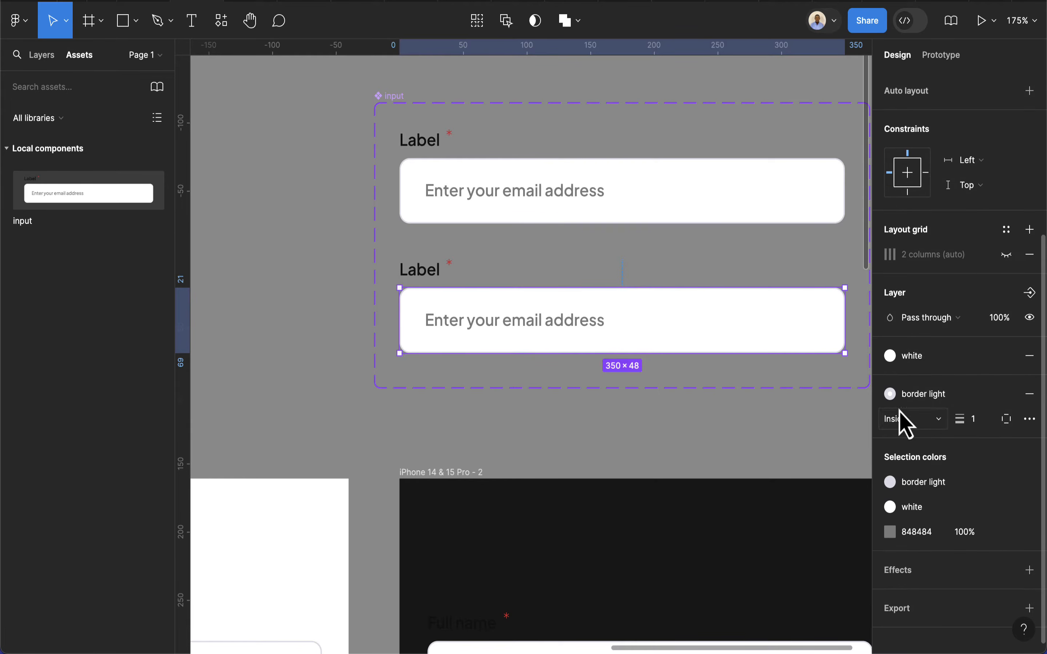
click(903, 357)
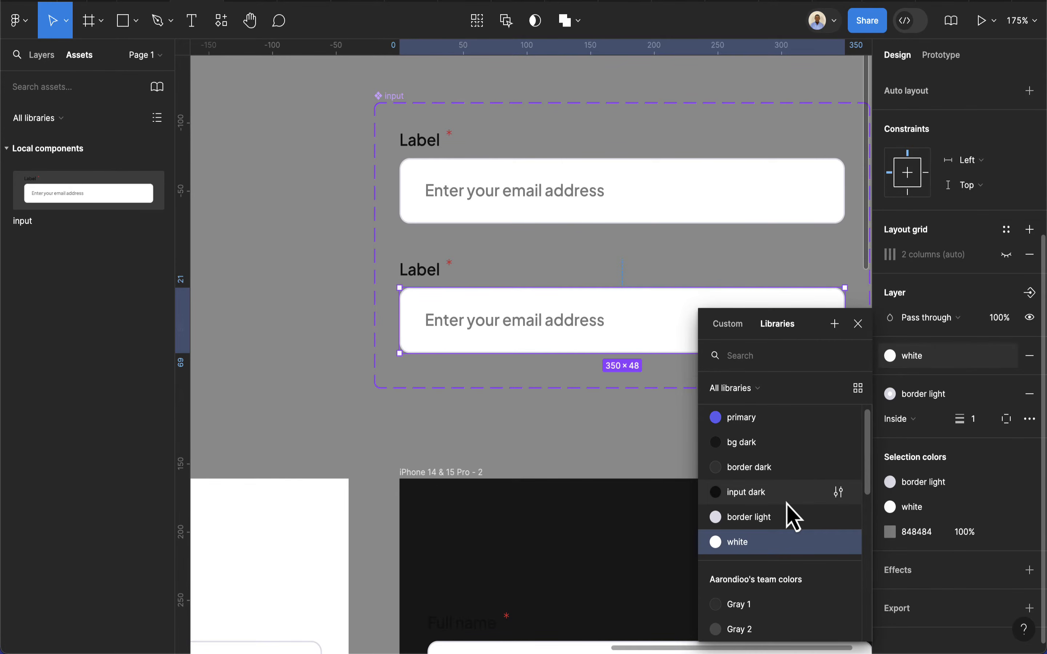
click(777, 498)
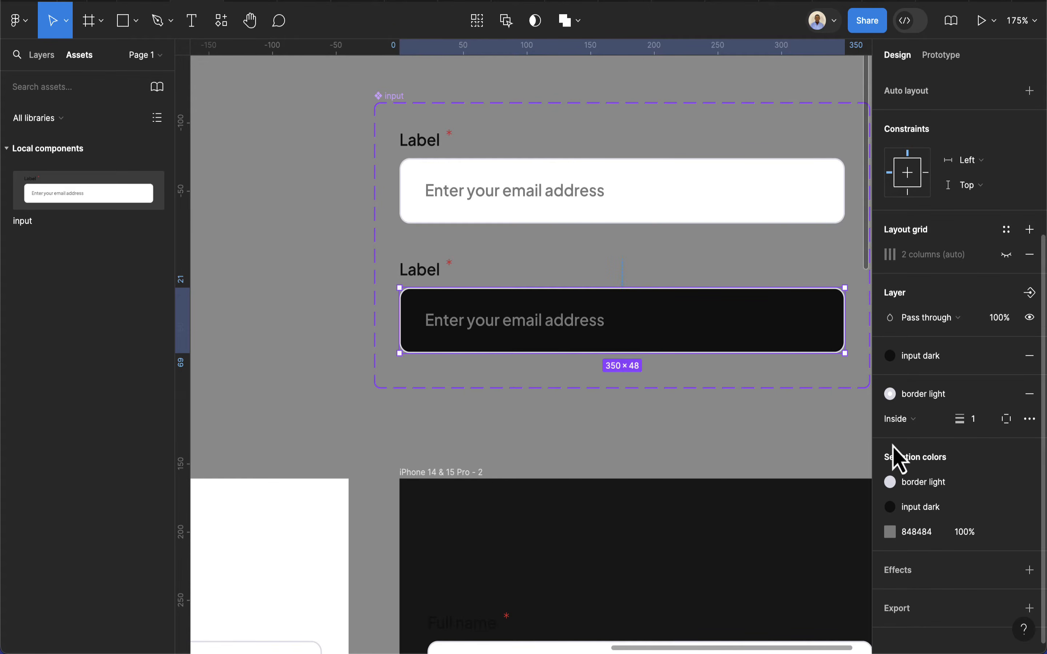
click(904, 396)
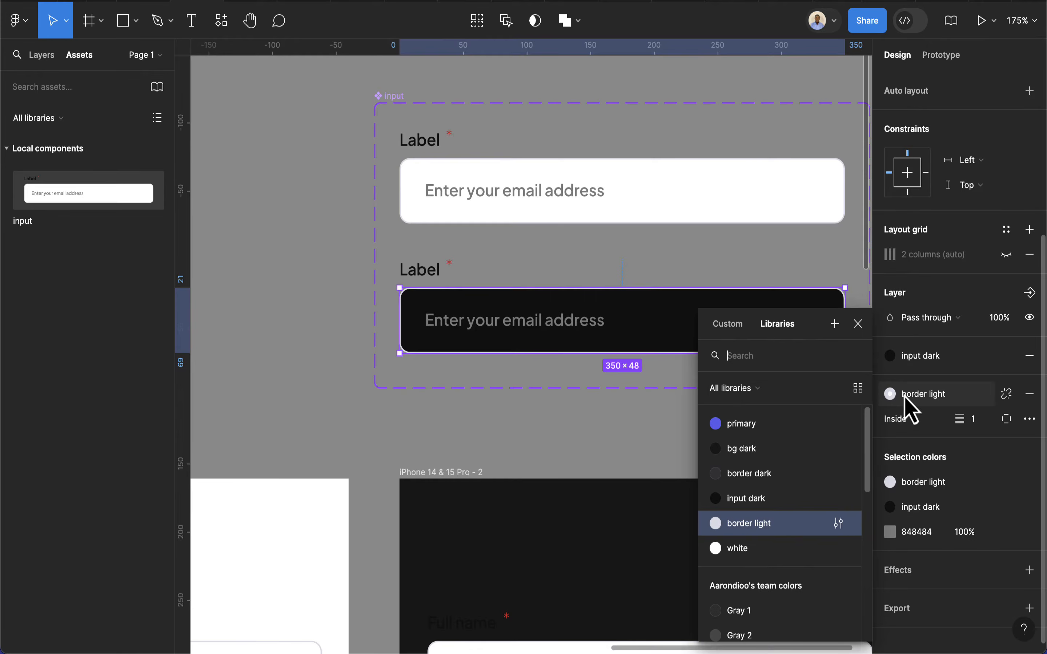
click(759, 479)
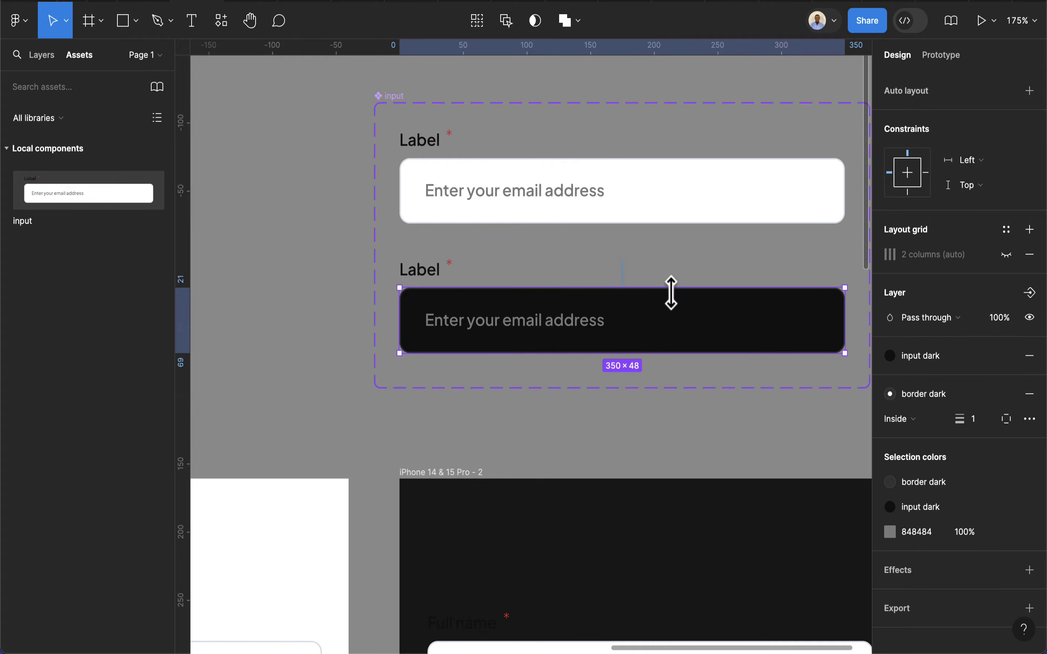
Apply the white color style to the Label text of the second input variant
click(415, 276)
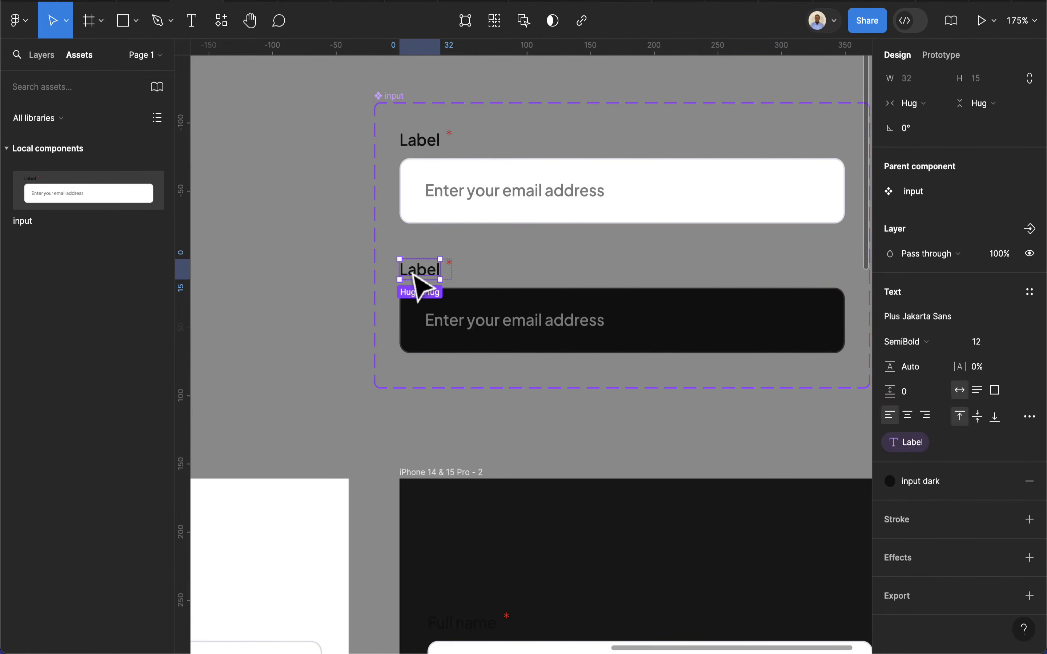
click(915, 489)
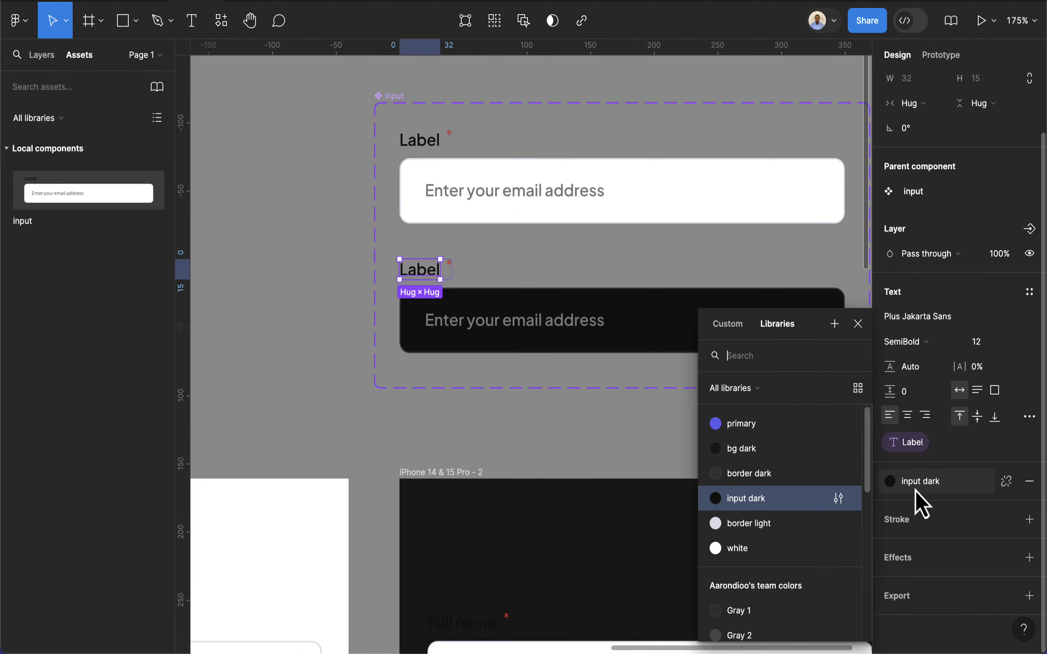
click(754, 547)
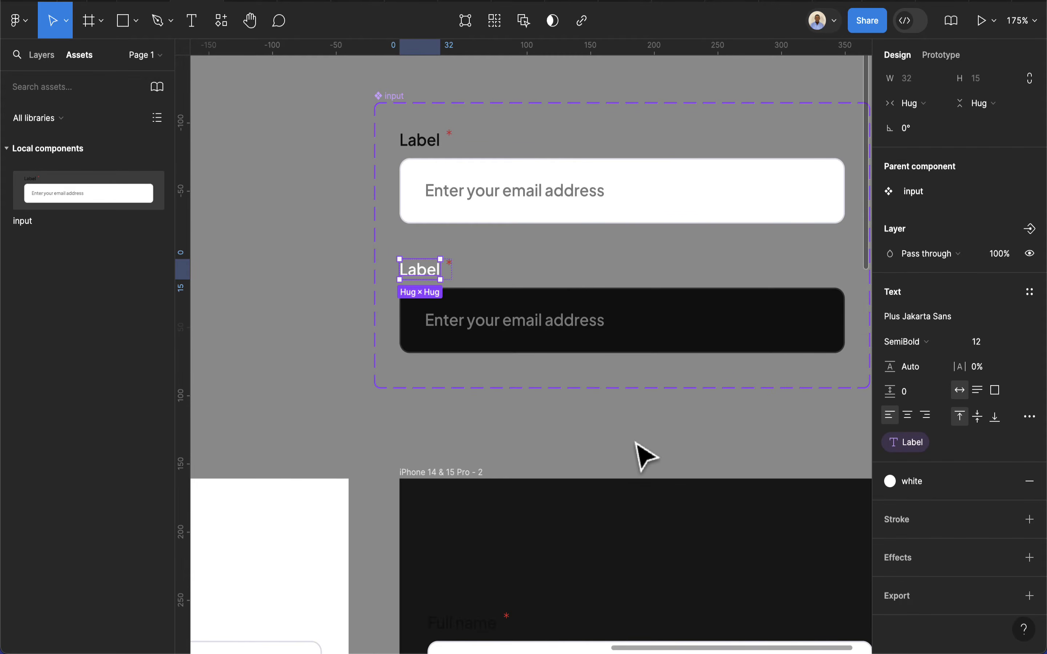
Name the first variant of the input component Light
scroll(646, 459, down, 5)
scroll(647, 459, down, 3)
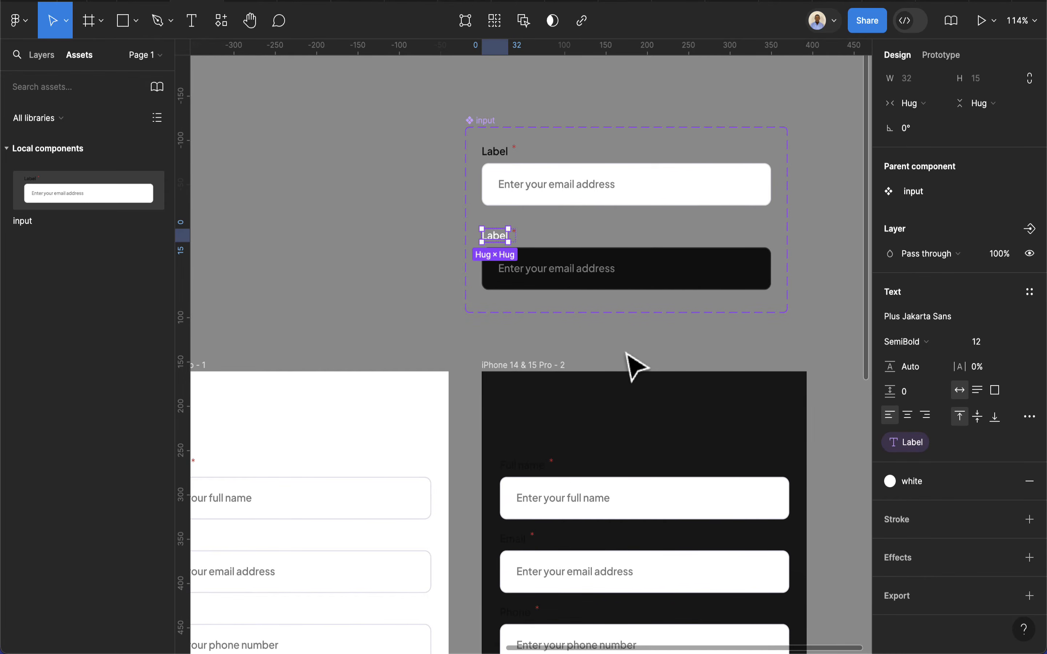
click(471, 123)
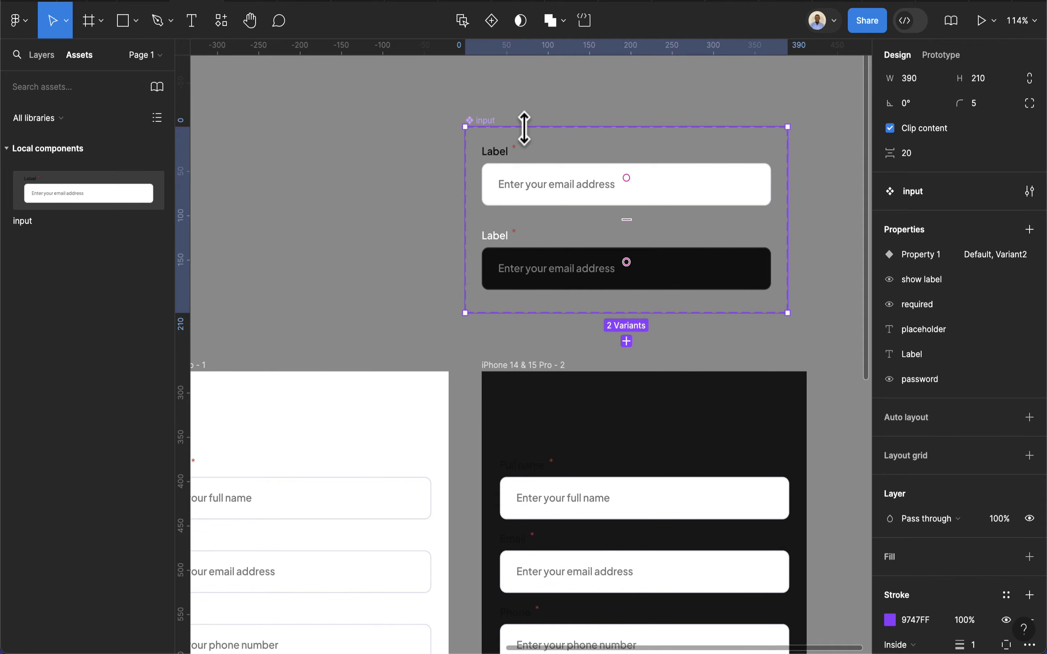
click(533, 185)
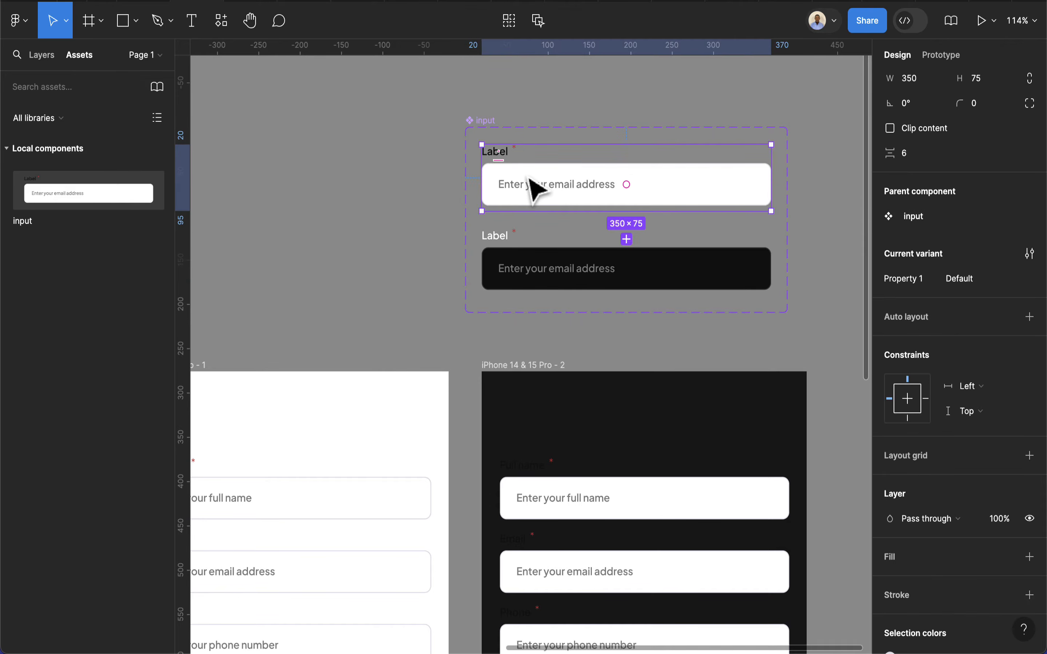
click(968, 278)
text(Light)
key(Return)
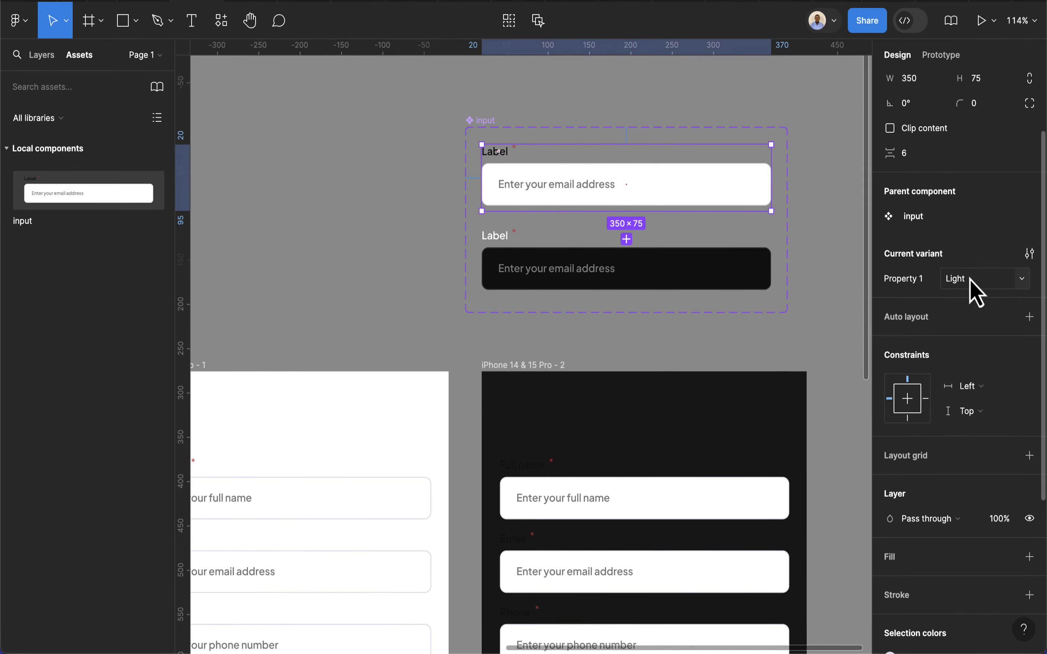
Name the second input variant dark and rename the variant property Theme
click(733, 286)
click(971, 279)
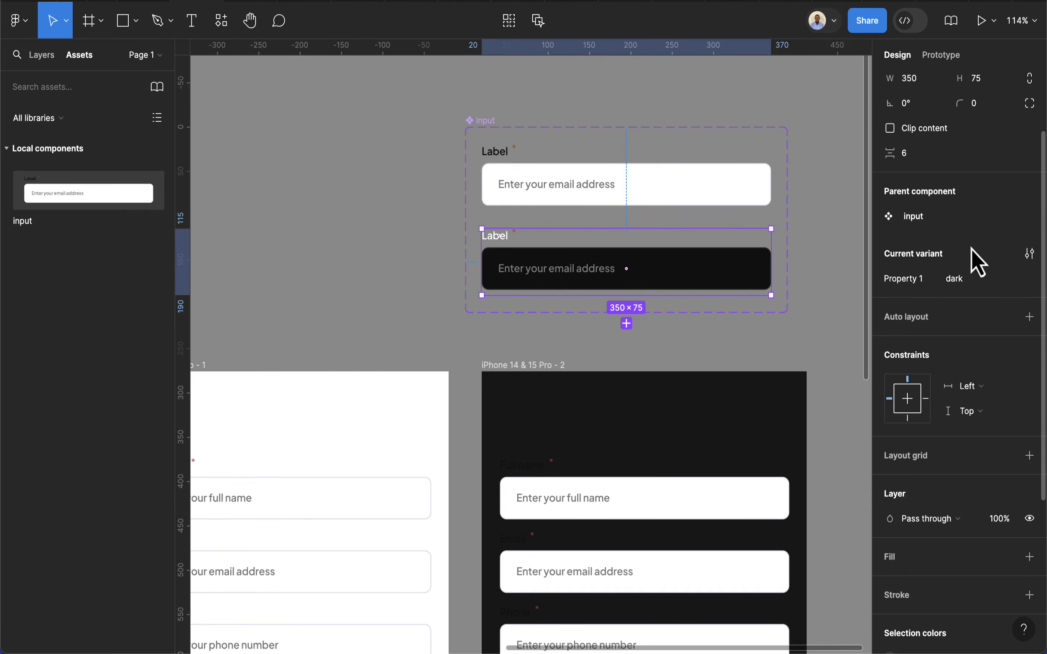
double_click(916, 281)
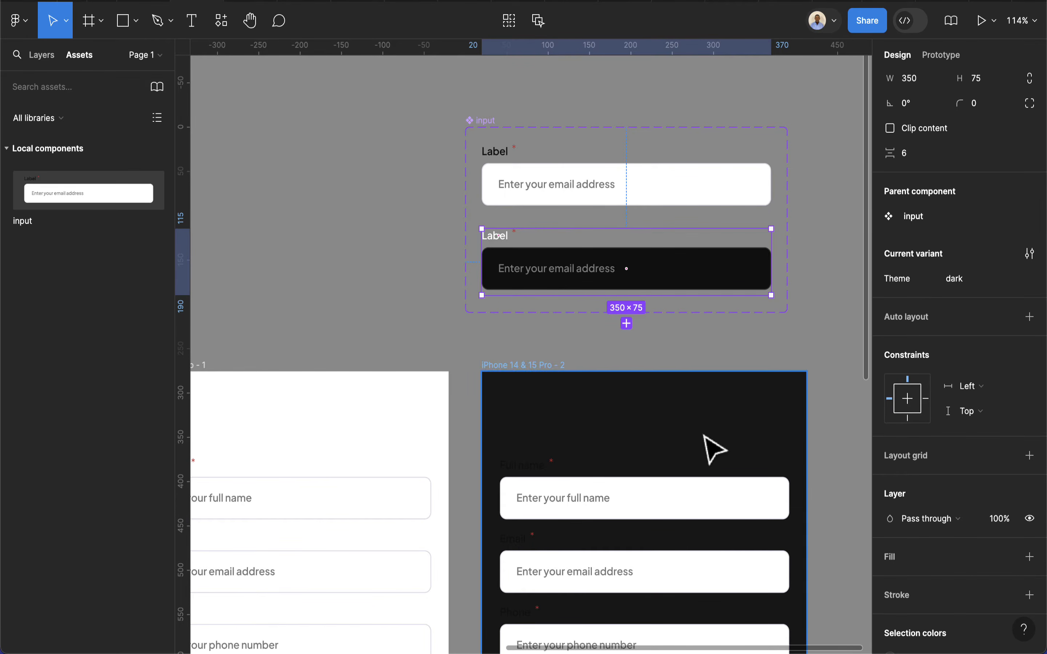
Switch the Full name input in the dark phone frame to the dark theme
scroll(712, 444, down, 5)
click(726, 427)
double_click(716, 407)
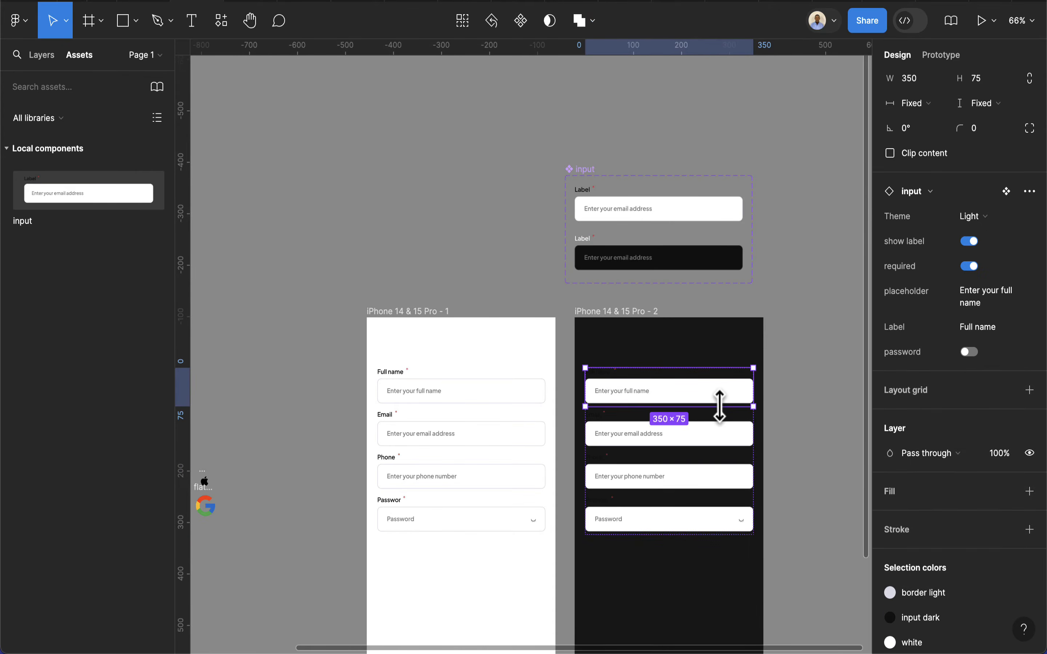
scroll(719, 413, left, 3)
scroll(649, 406, right, 7)
scroll(494, 398, up, 2)
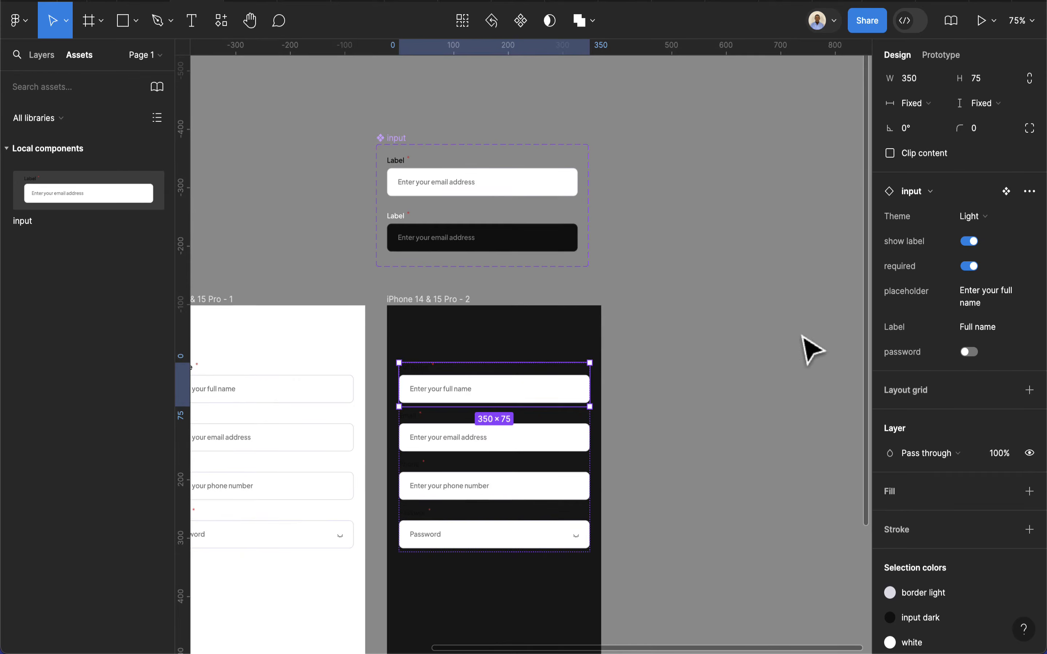
click(977, 218)
click(969, 237)
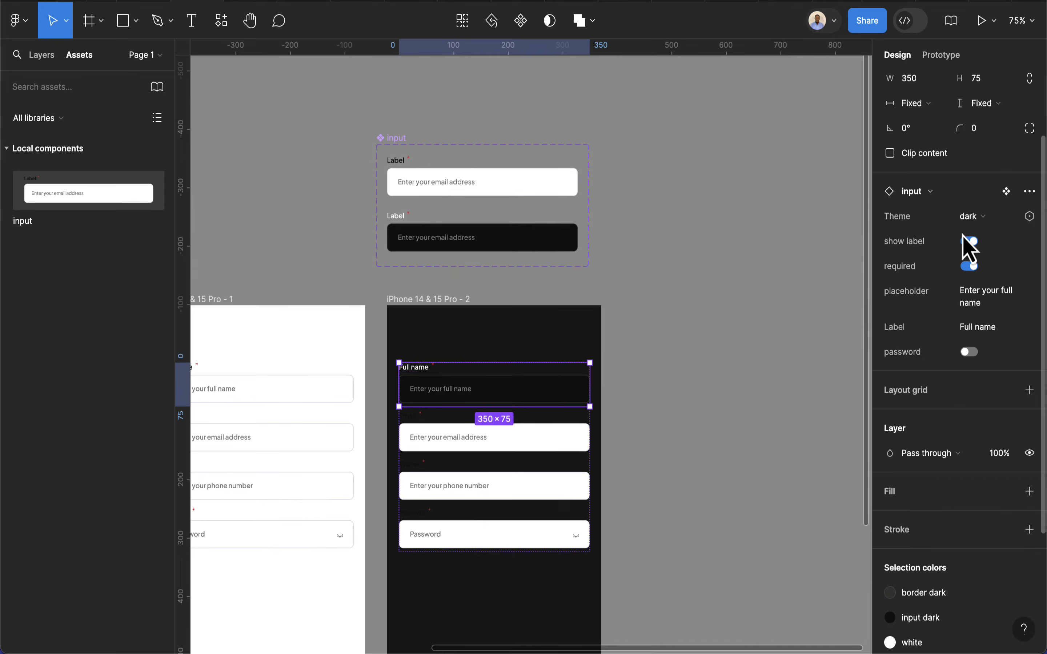
Switch the Email and Phone inputs in the dark phone frame to the dark theme
click(568, 450)
click(971, 218)
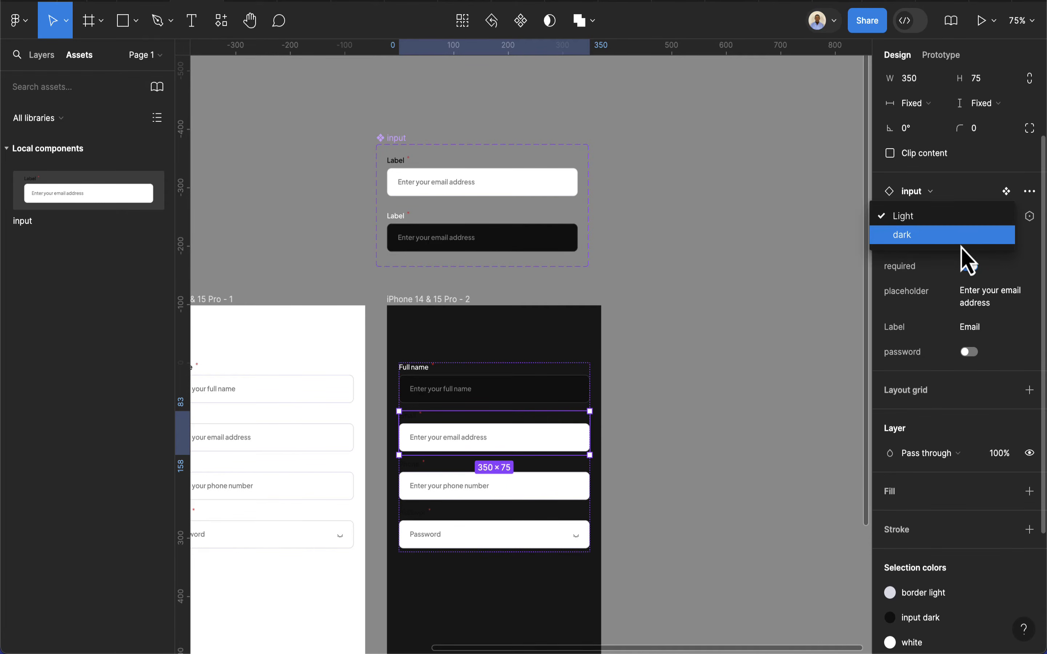
click(904, 235)
click(526, 502)
click(982, 216)
click(921, 238)
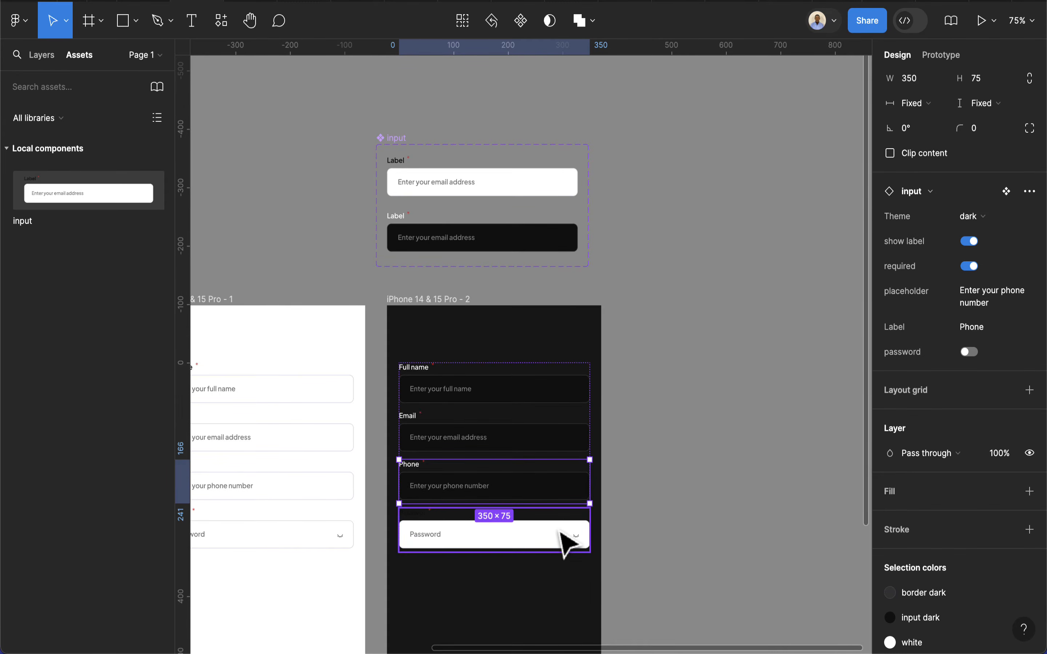
Switch the password input in the dark phone frame to the dark theme and clear the selection
click(564, 541)
click(986, 220)
click(933, 238)
click(643, 517)
scroll(642, 517, up, 2)
scroll(497, 563, up, 5)
scroll(625, 572, left, 3)
scroll(631, 579, down, 4)
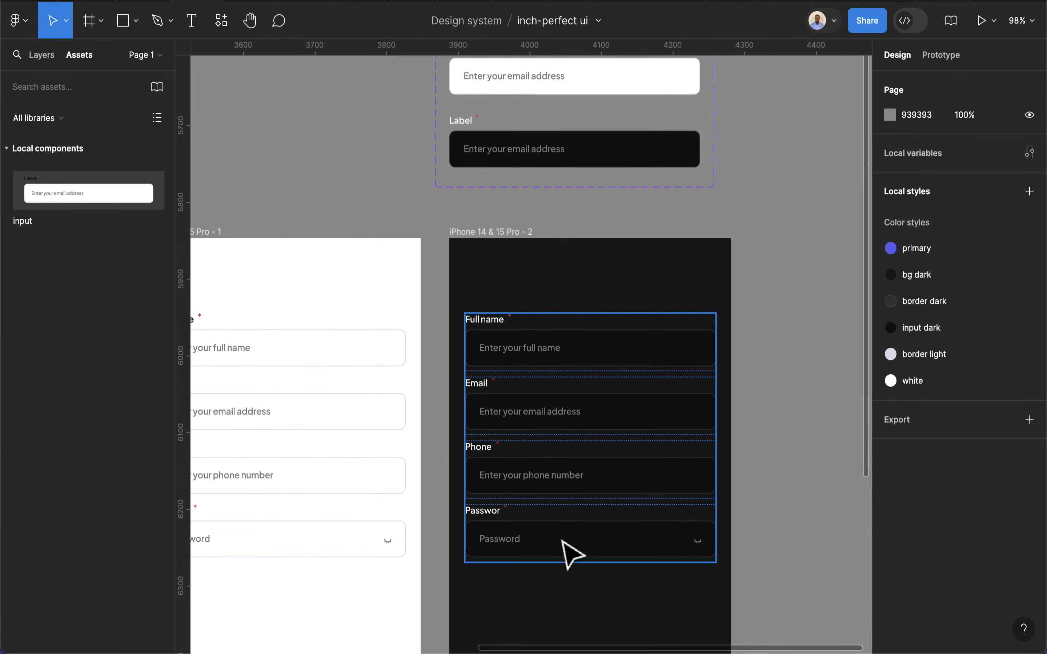
Move the input component set above the white phone frame, aligned with that frame's left edge
scroll(582, 610, up, 2)
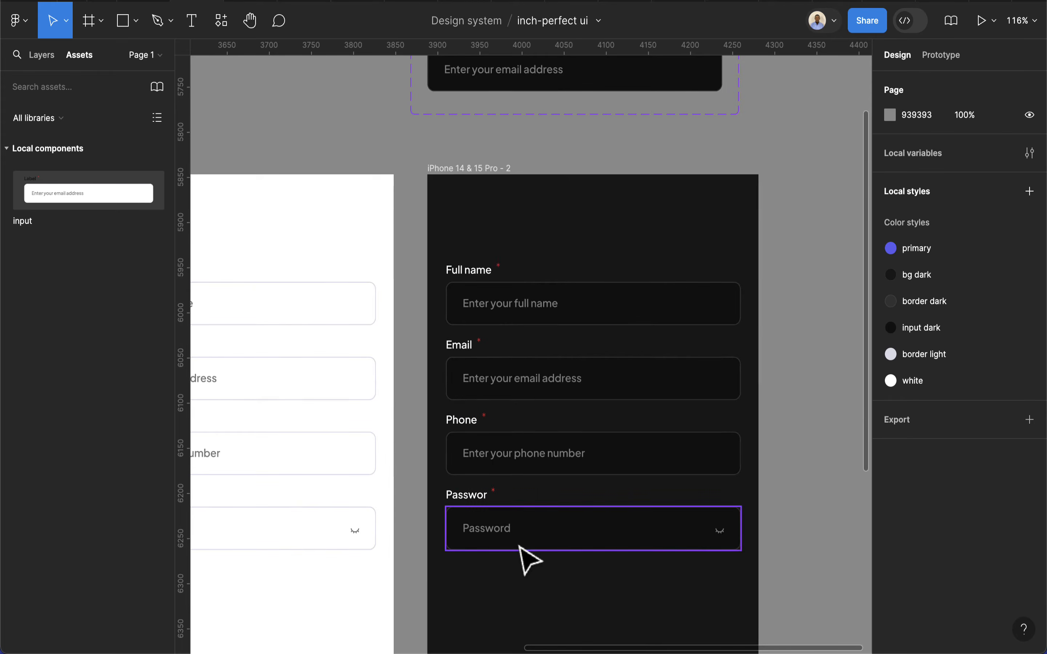
scroll(536, 582, down, 5)
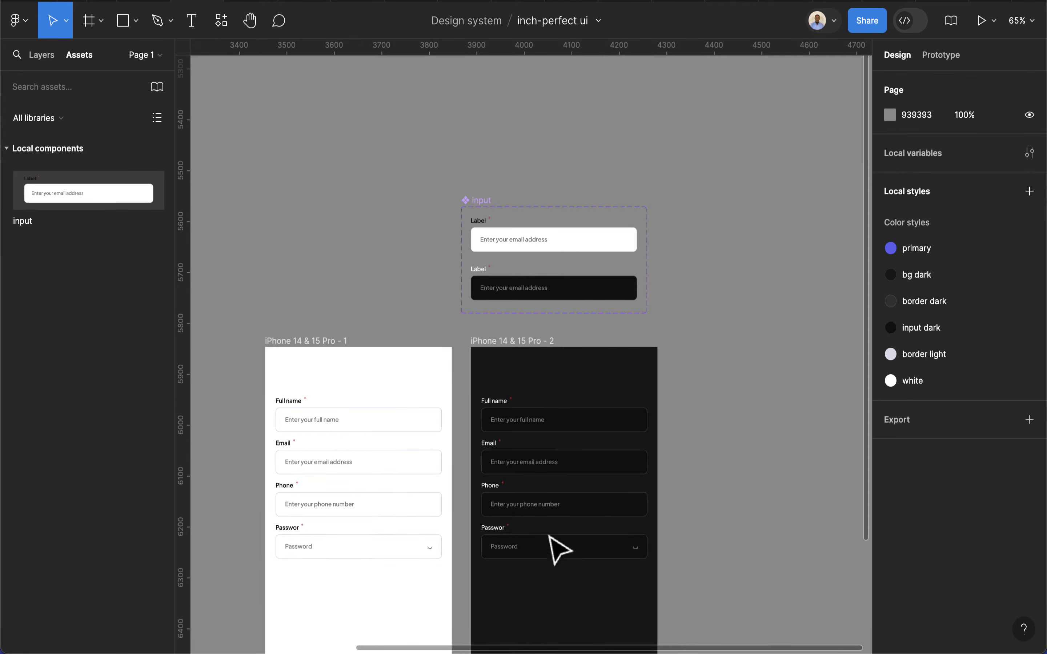
scroll(546, 540, down, 3)
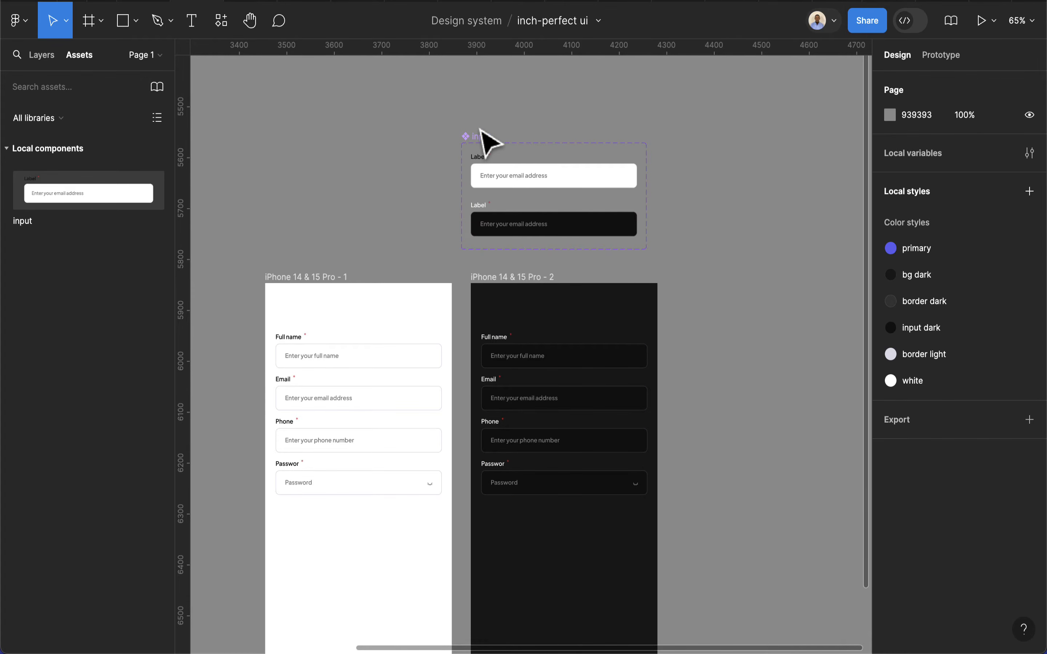
drag(481, 138, 285, 86)
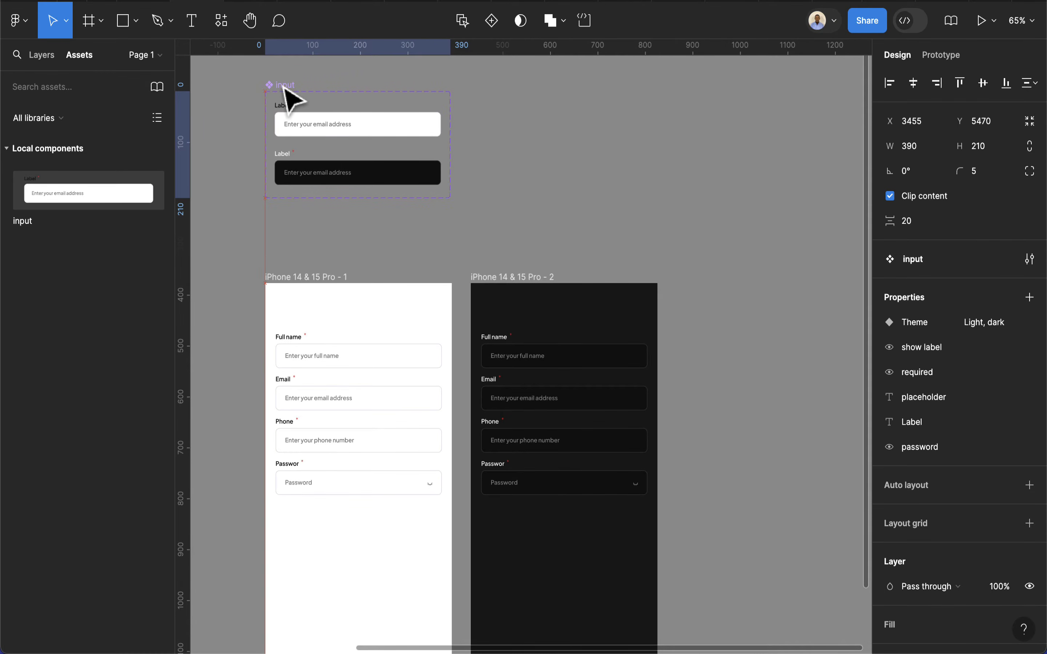
Draw a frame to the right of the input component set, sized 350 × 48 with a corner radius of 8
click(84, 21)
drag(521, 125, 734, 186)
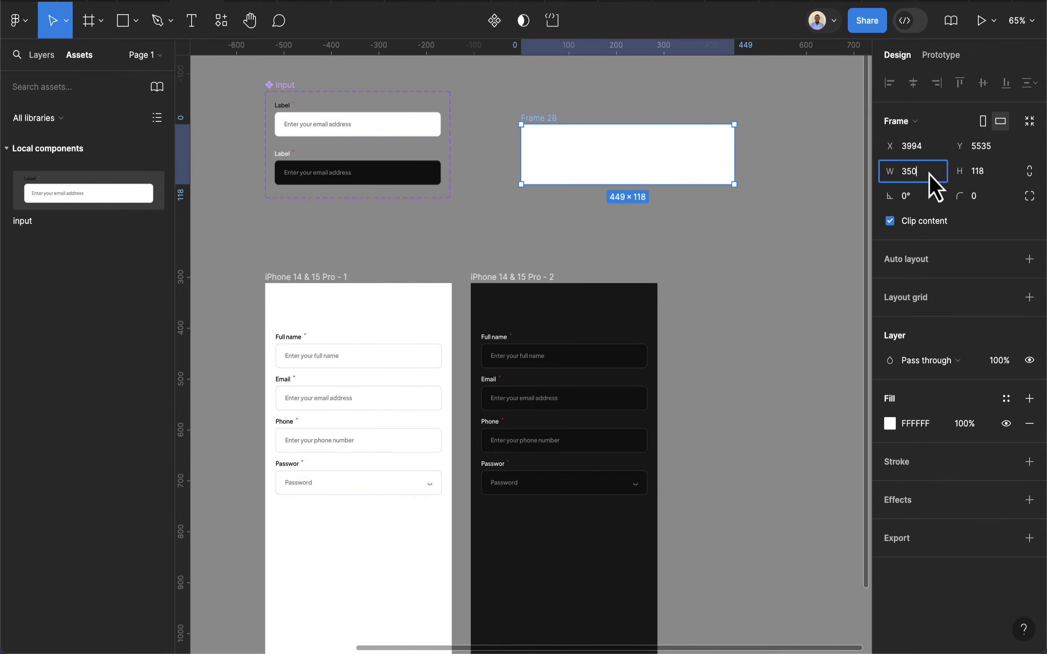
key(Return)
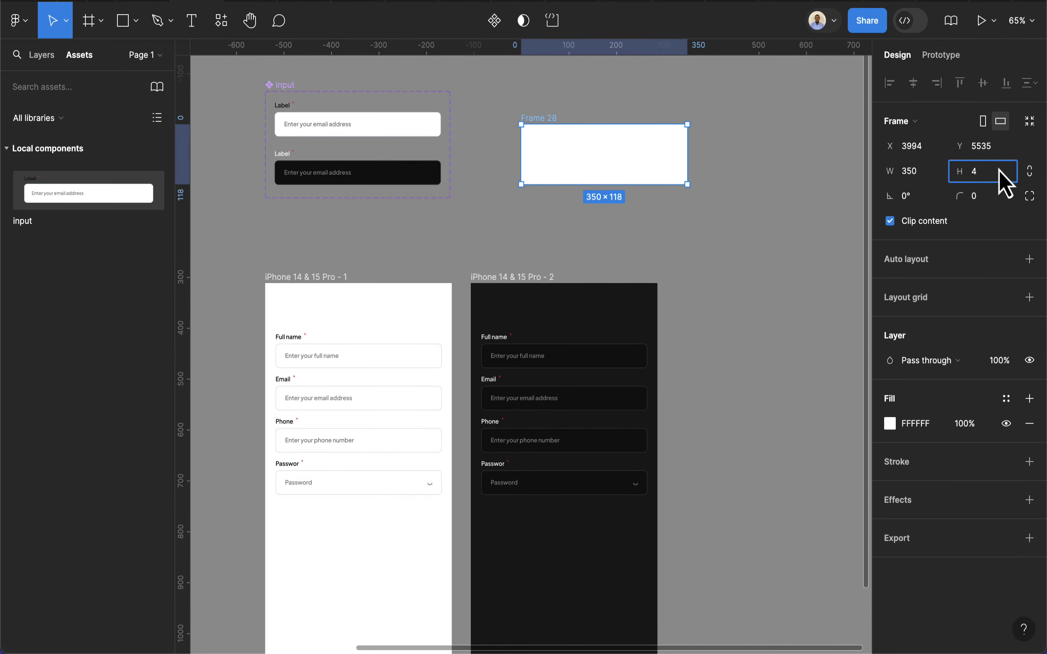
key(Return)
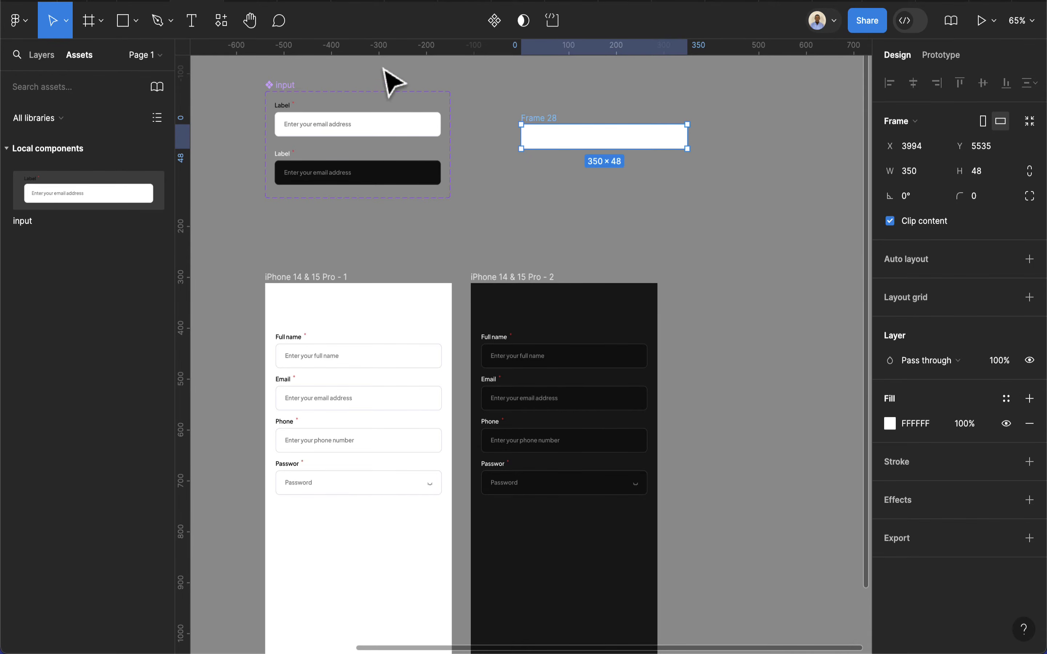
scroll(614, 152, up, 5)
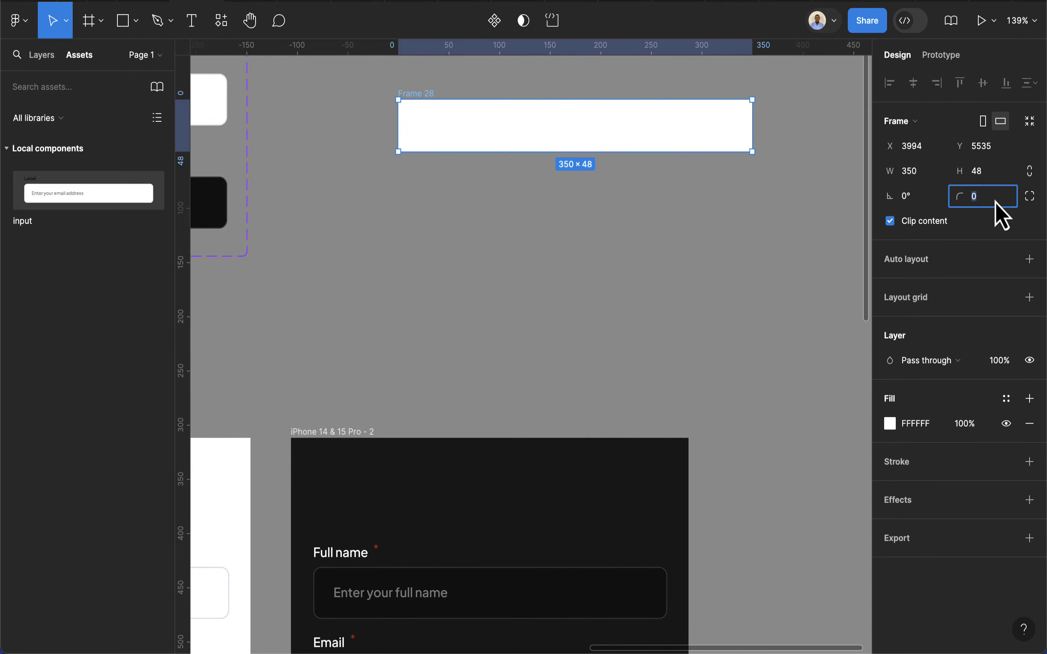
text(8)
key(Return)
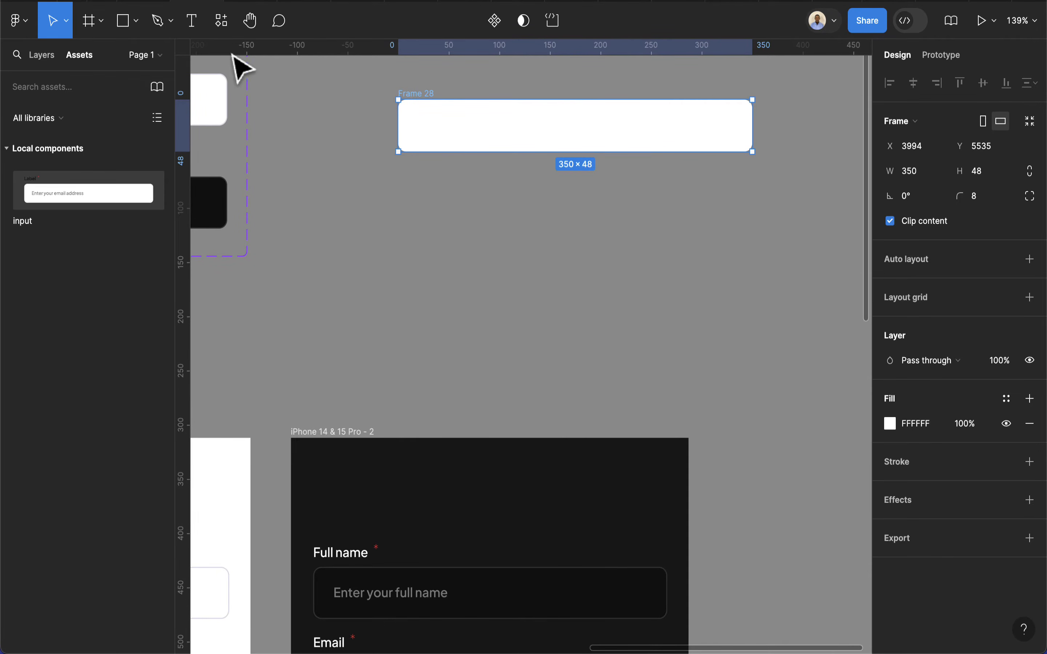
Add a text layer reading "Login" on the canvas below the new frame
click(191, 27)
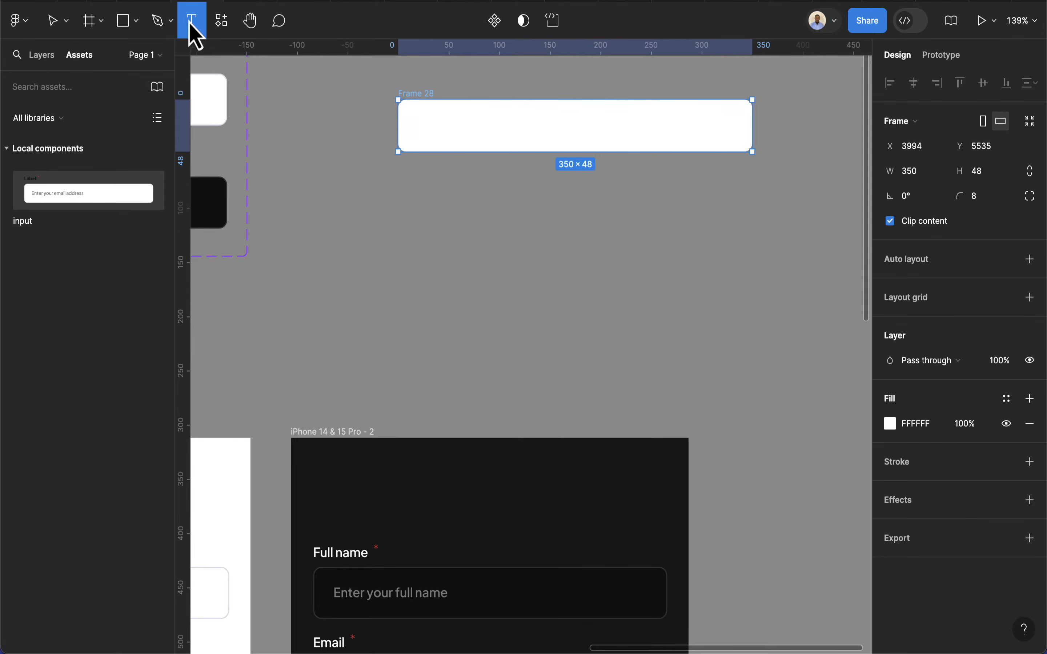
click(578, 243)
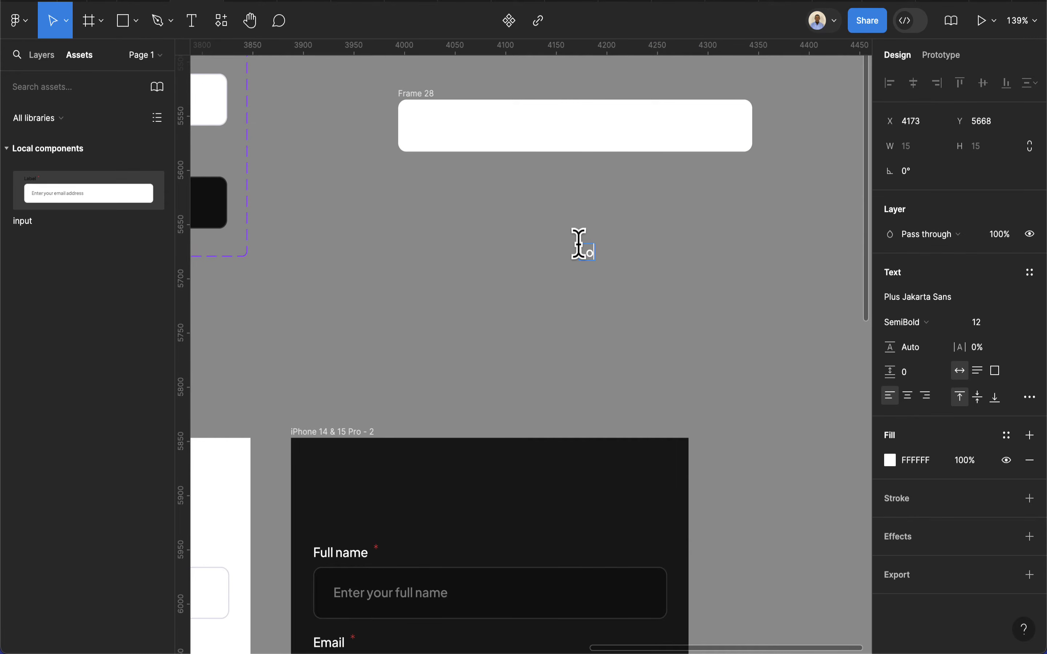
text(Login)
key(Escape)
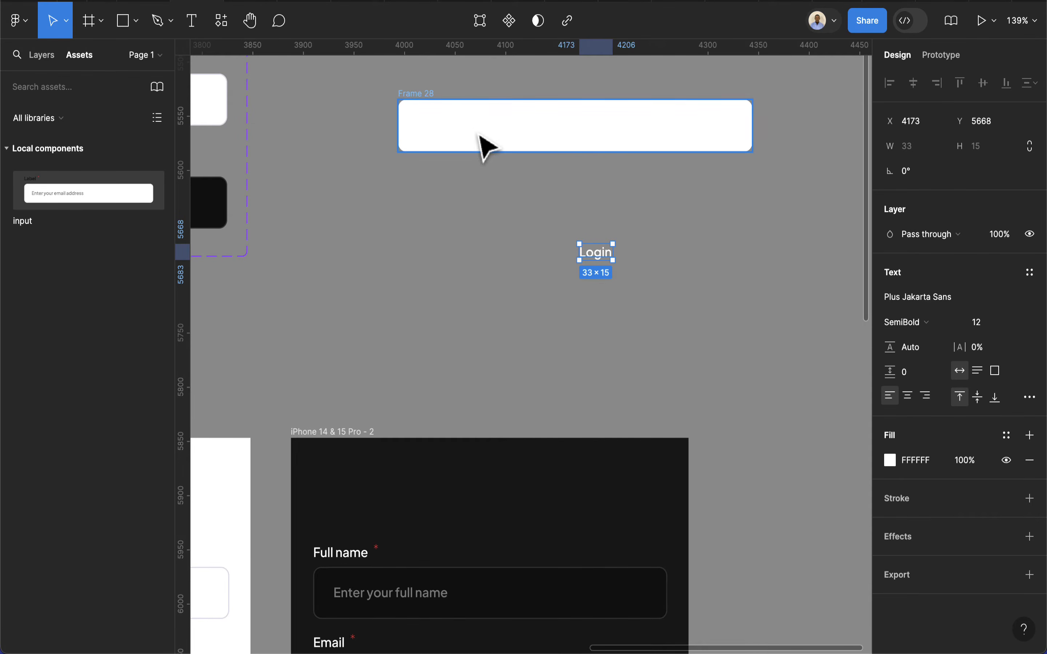
Apply the primary color style to the fill of the rounded button frame
click(421, 96)
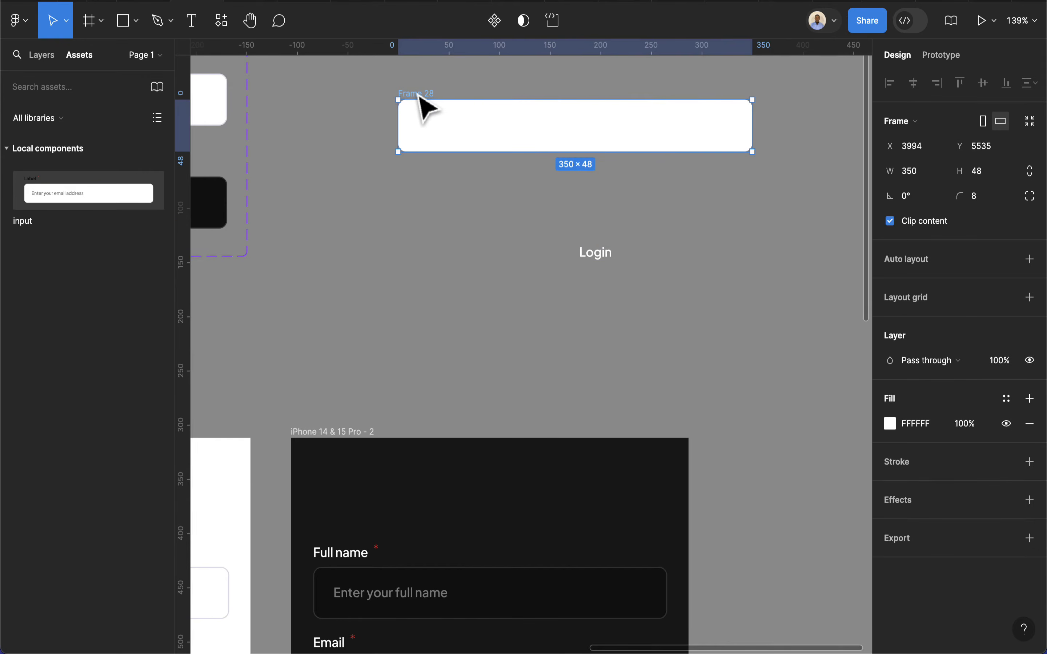
click(1012, 399)
click(745, 427)
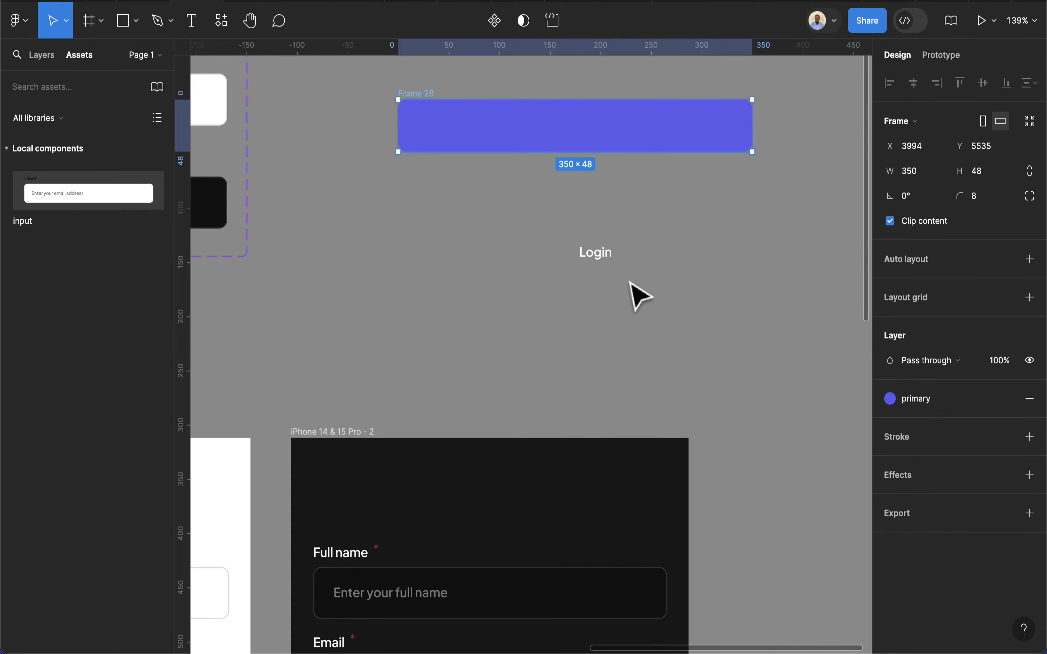
Place the Login text in the center of the purple button frame
click(596, 254)
drag(596, 255, 576, 129)
scroll(588, 182, down, 5)
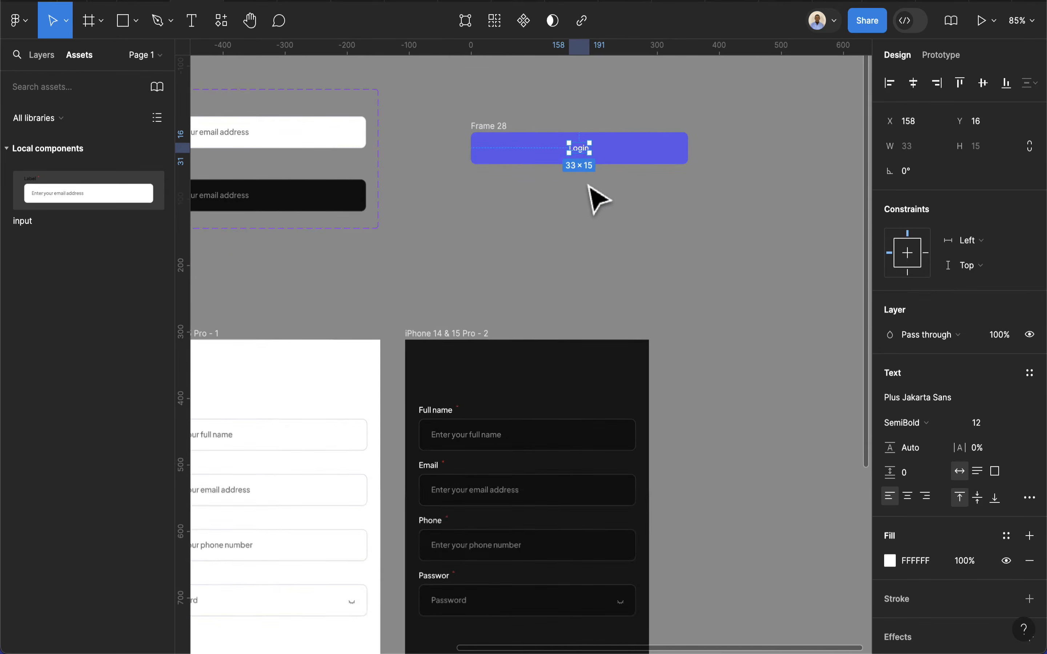
scroll(607, 275, down, 1)
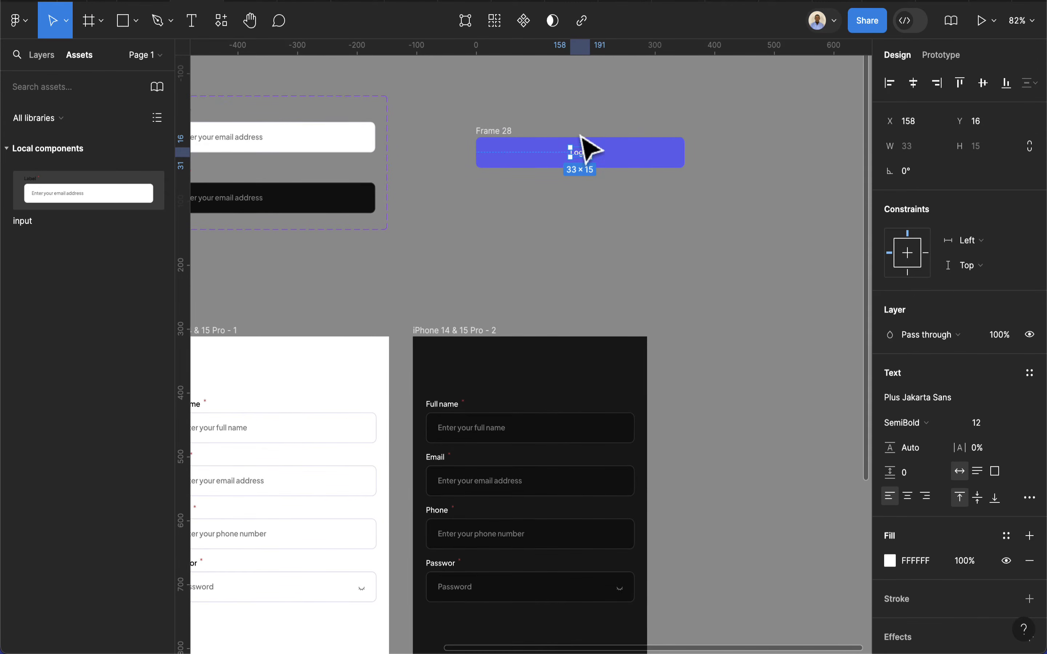
scroll(589, 161, up, 5)
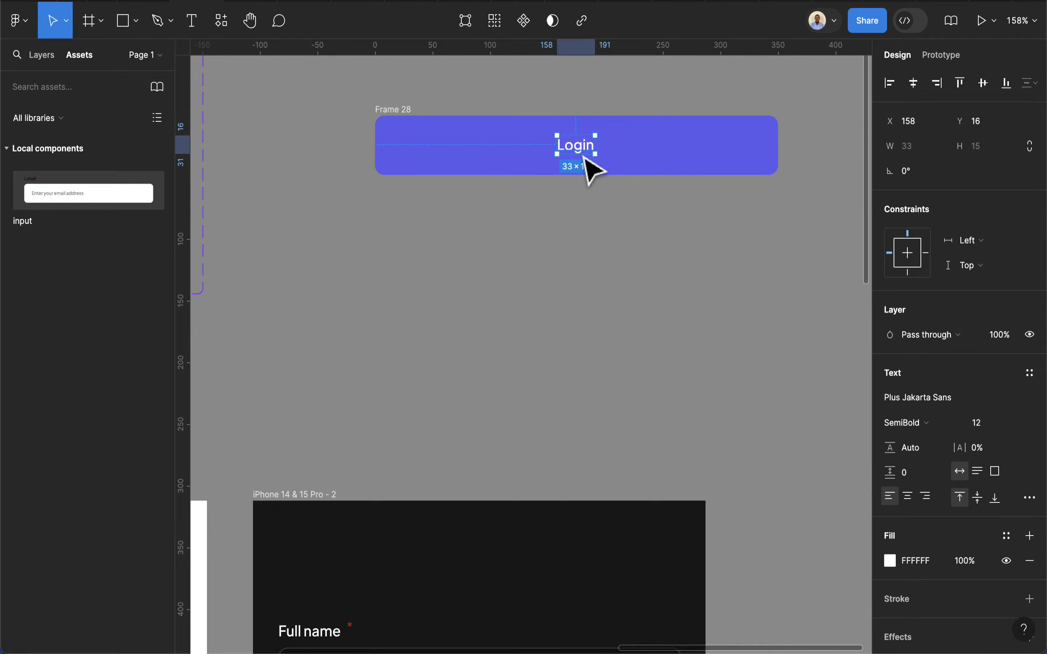
Move the Apple and Google icons together from beside the phone frames to the right of the purple button
scroll(580, 160, down, 8)
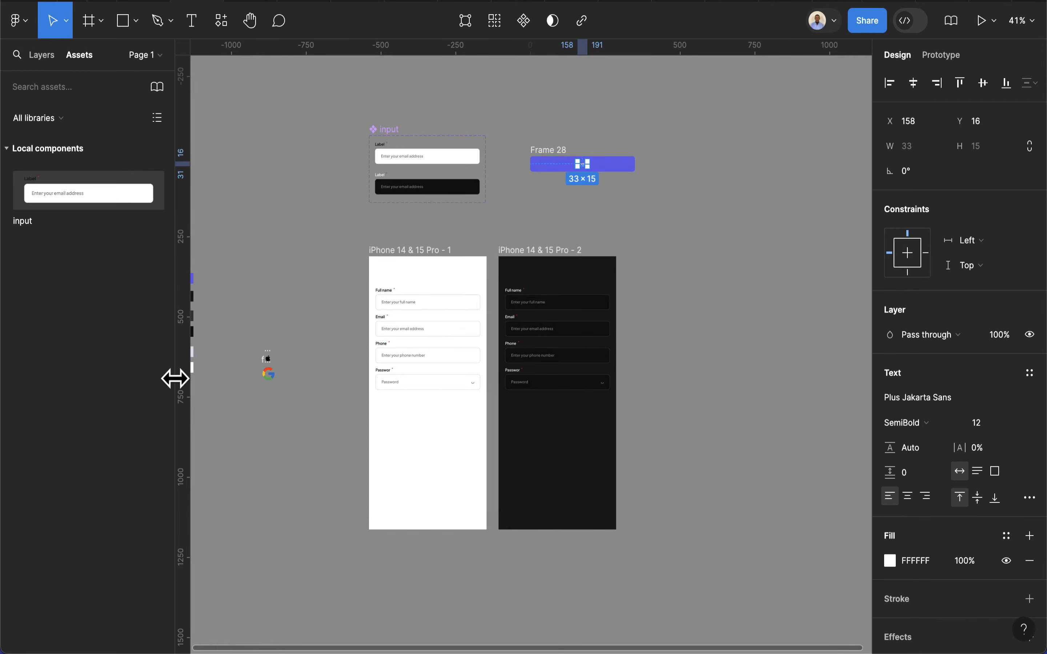
drag(240, 343, 292, 428)
drag(277, 381, 661, 194)
scroll(660, 194, up, 5)
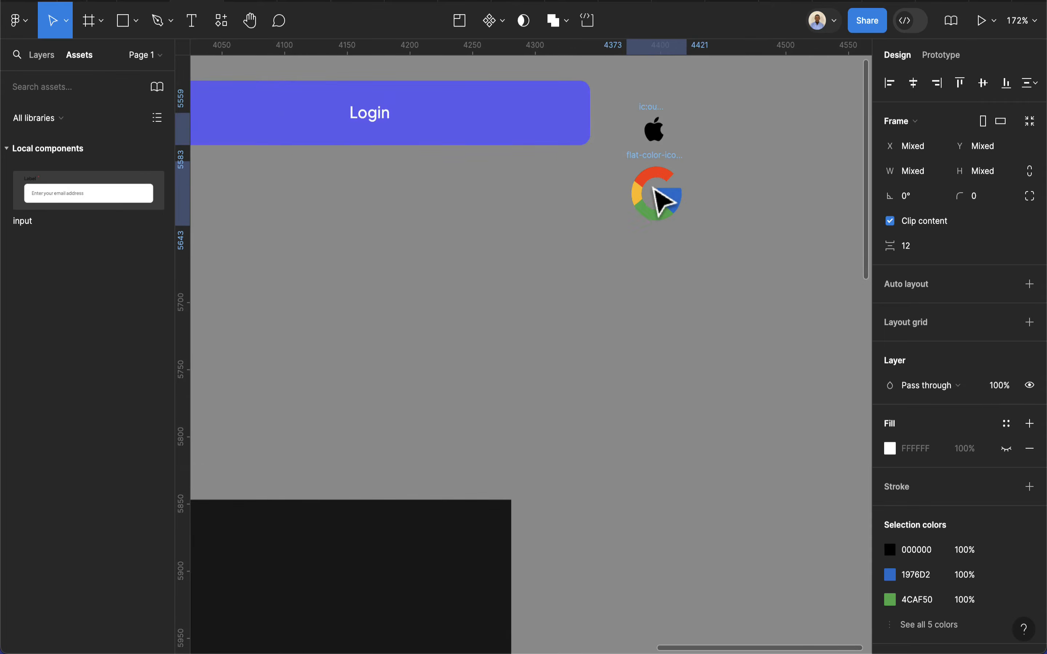
scroll(661, 194, up, 3)
scroll(671, 186, up, 1)
click(733, 129)
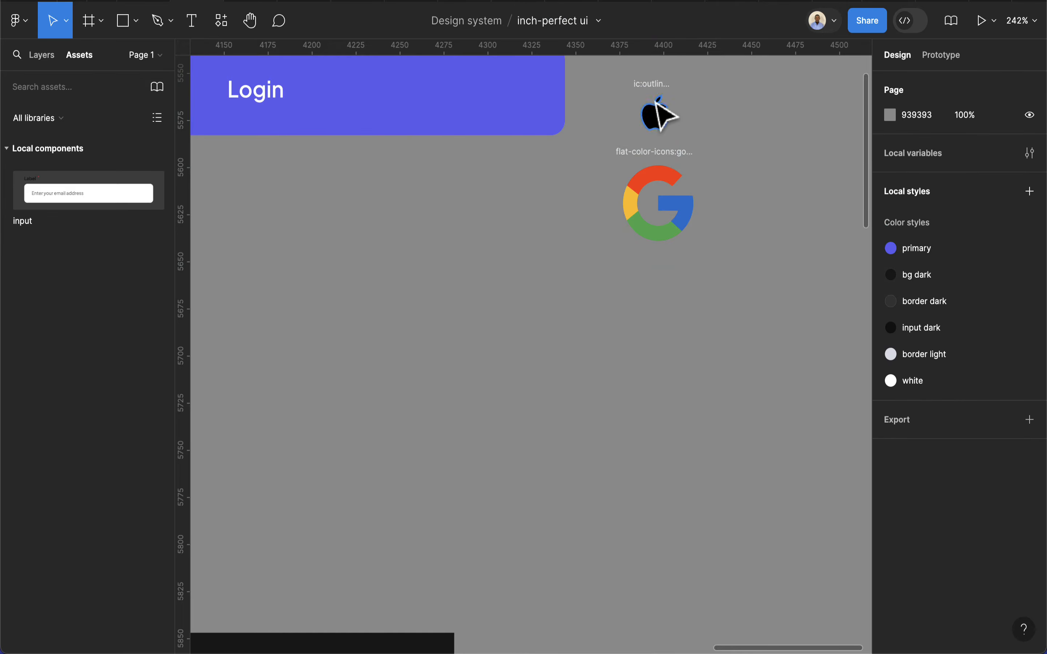
Constrain the Apple icon's proportions and set its size to 18 × 18
scroll(664, 114, up, 5)
click(660, 259)
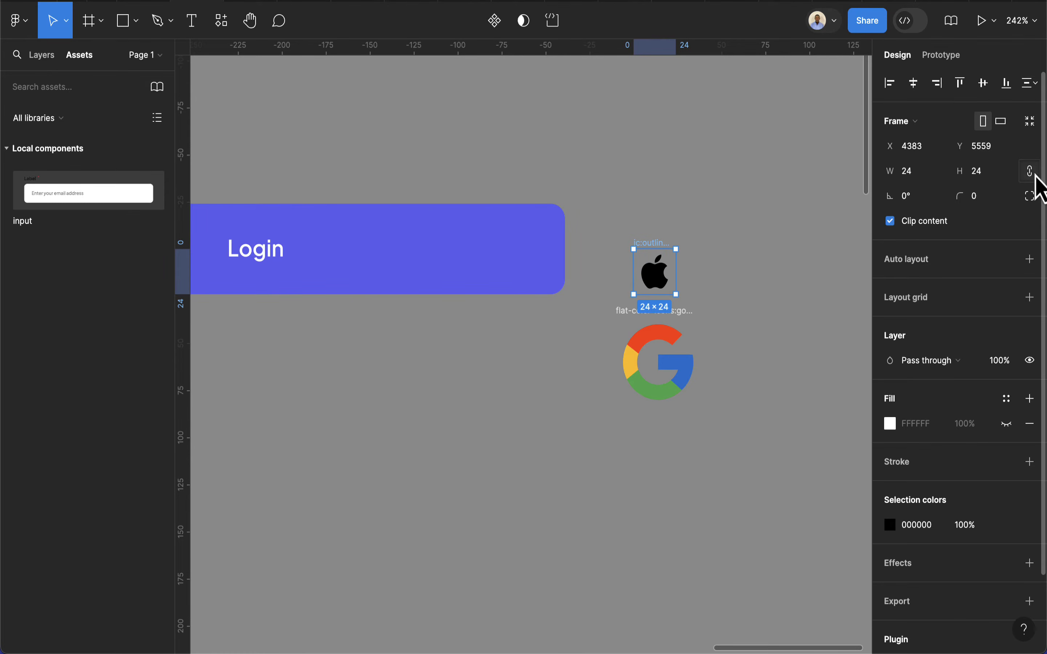
click(926, 176)
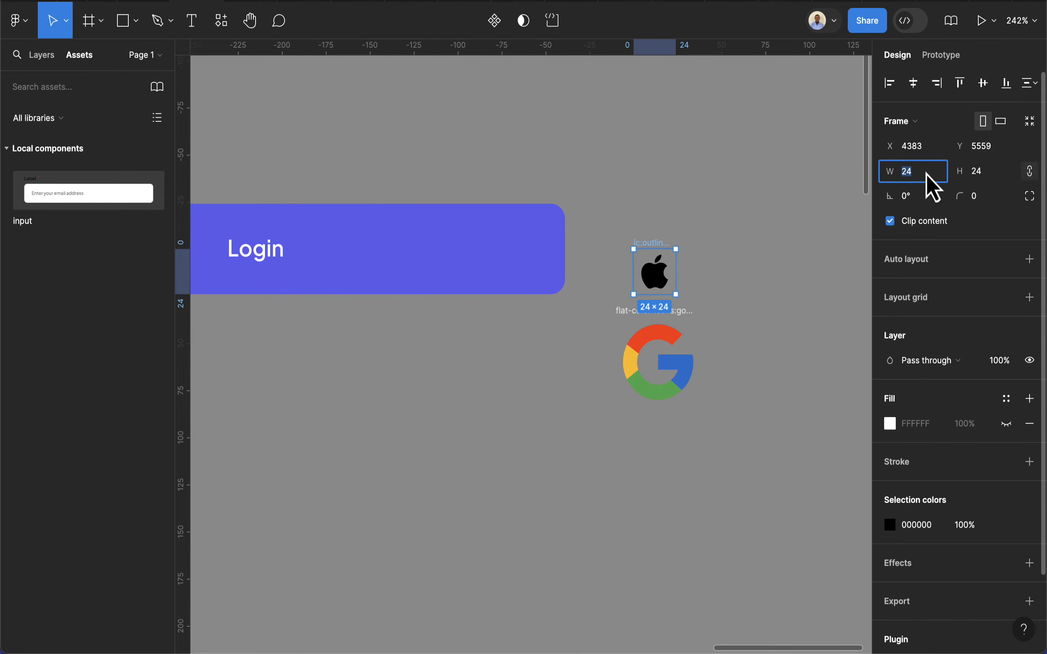
key(Return)
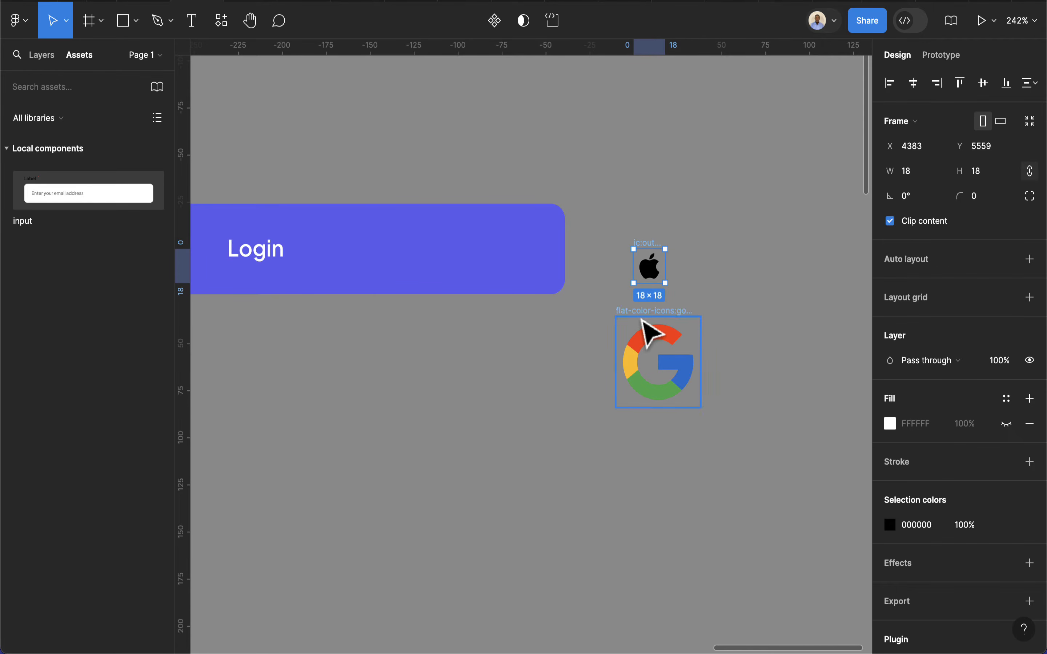
Constrain the Google icon's proportions and set its size to 12 × 12
click(651, 333)
click(988, 171)
click(1030, 171)
click(982, 178)
text(12)
key(Return)
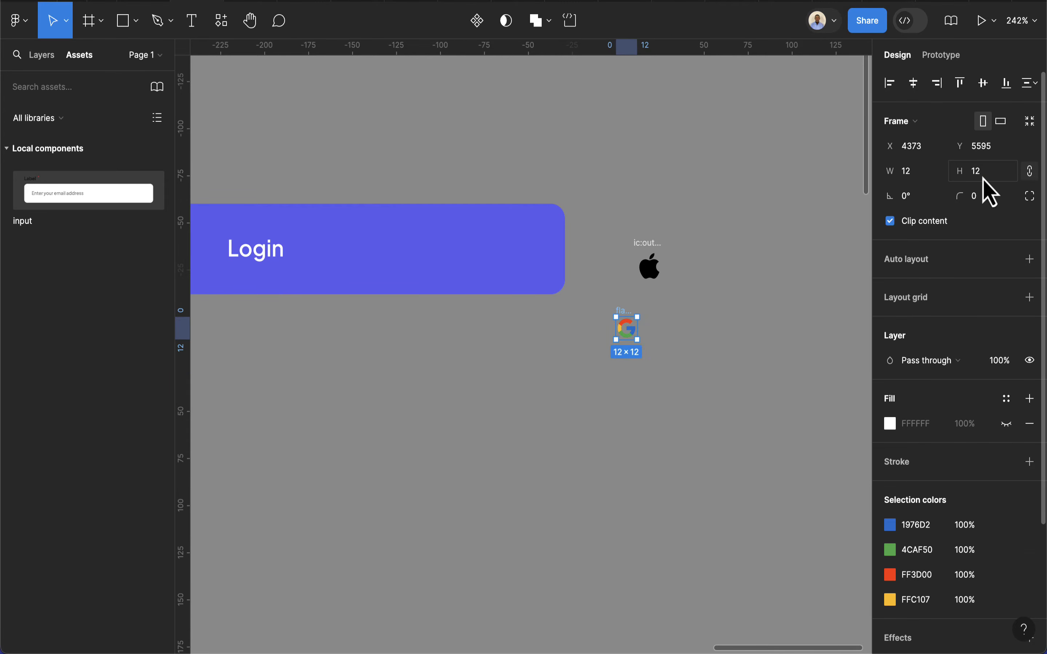
Move the Google icon to the right of the Apple icon and set its size to 16 × 16
scroll(715, 300, up, 3)
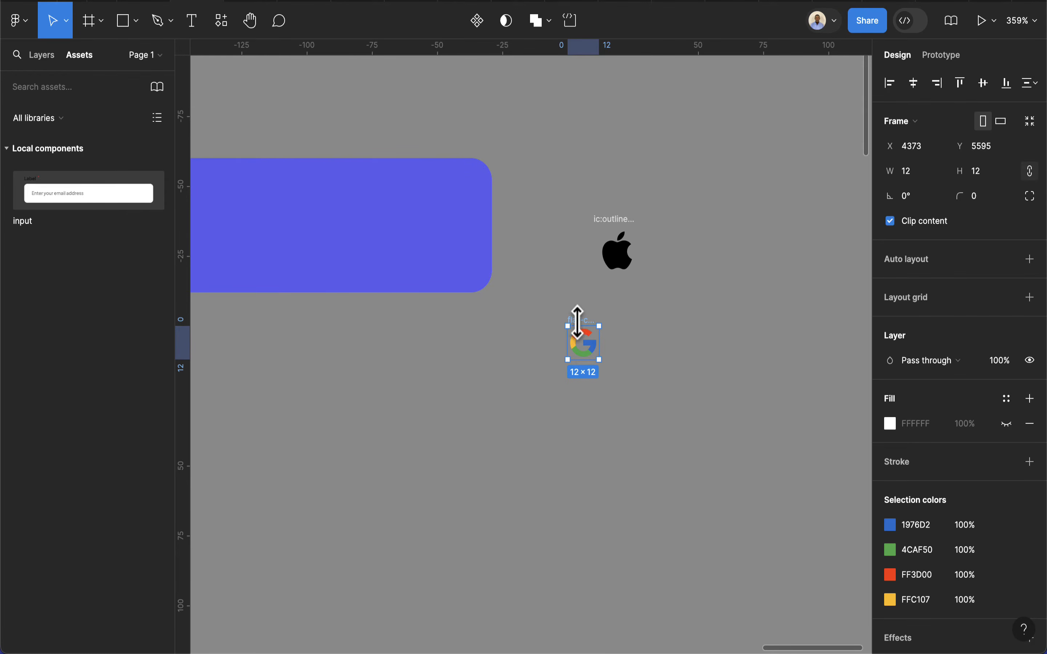
drag(591, 334, 680, 241)
click(995, 170)
text(15)
key(Return)
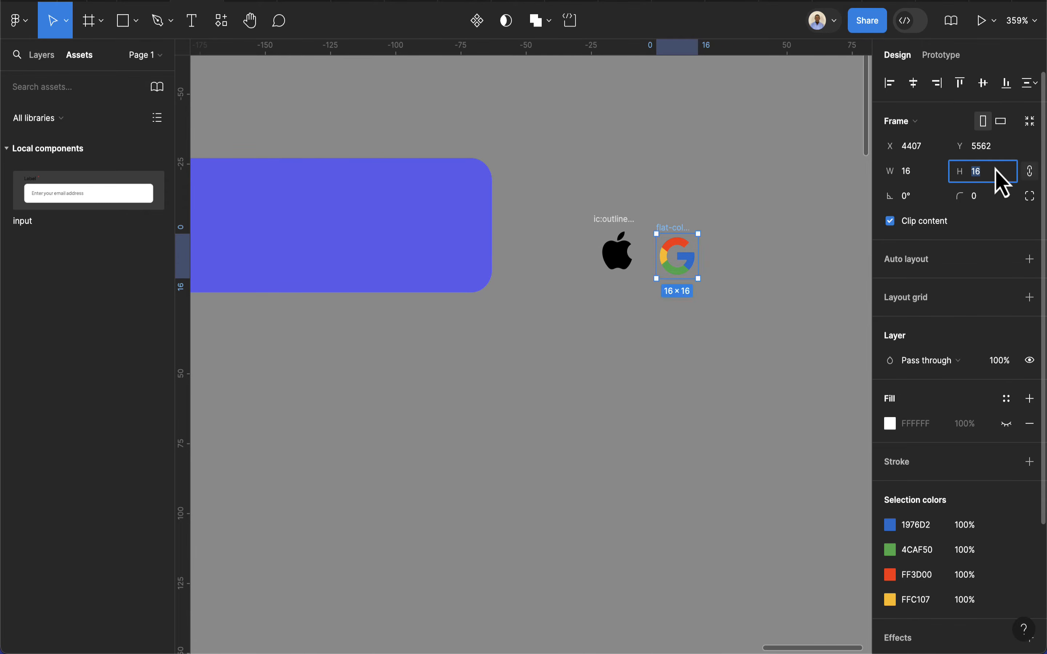
Reduce the Google icon's size to 14 × 14
scroll(841, 264, down, 3)
click(691, 241)
click(726, 249)
click(986, 171)
key(Down)
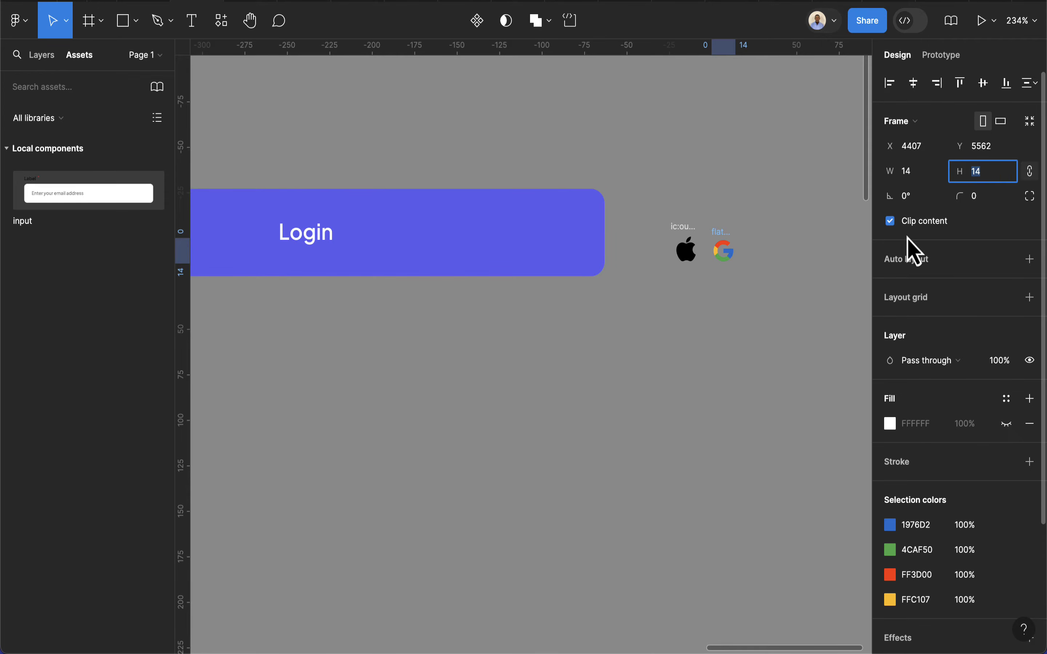
Turn the Apple icon and the Google icon each into a separate component
scroll(774, 225, up, 5)
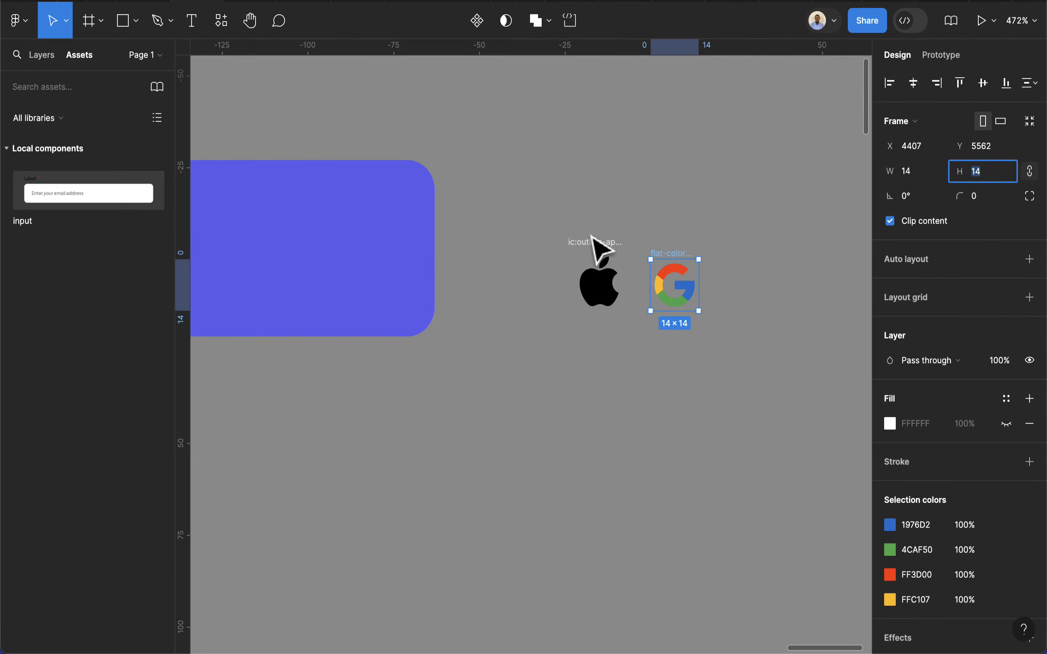
key(Escape)
click(596, 256)
click(492, 22)
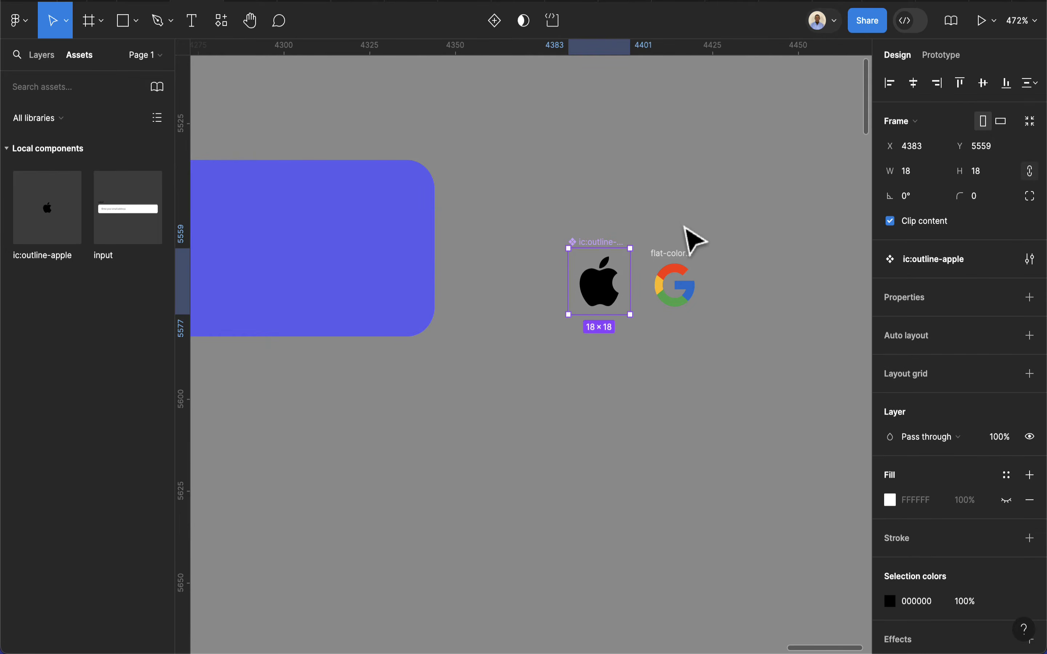
click(685, 264)
click(478, 23)
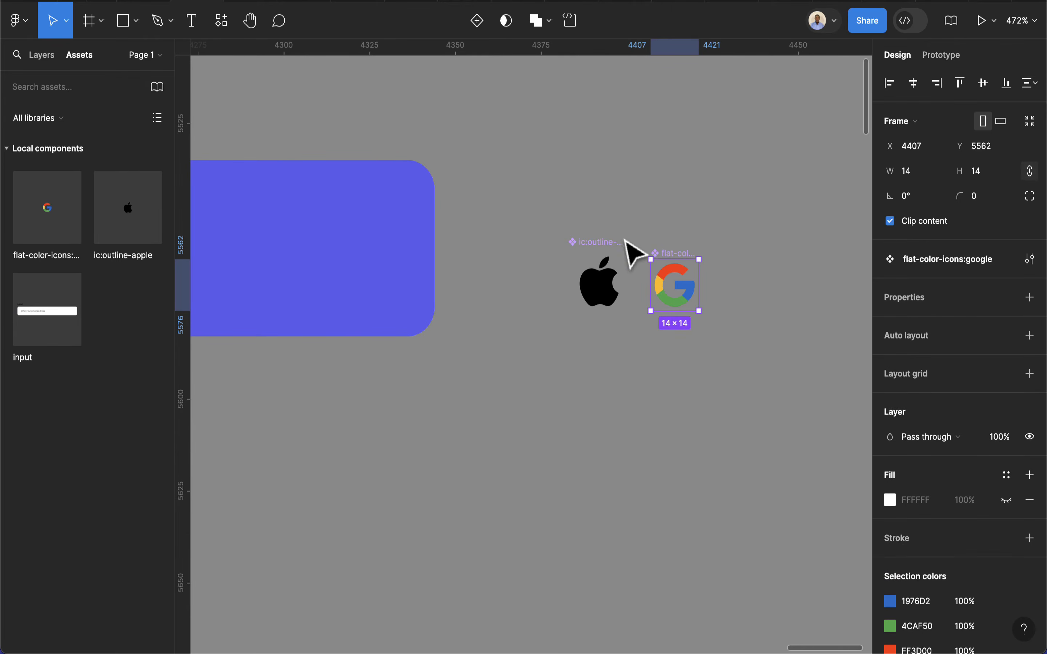
Rename the two icon components as "apple" and "google"
double_click(608, 241)
text(app)
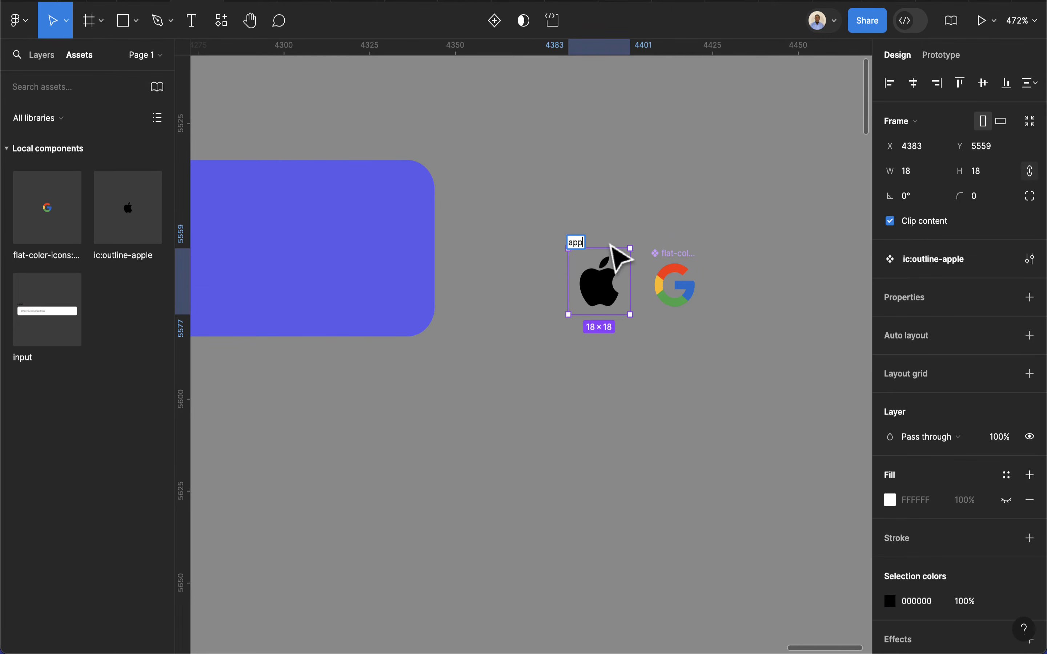
text(le)
key(Return)
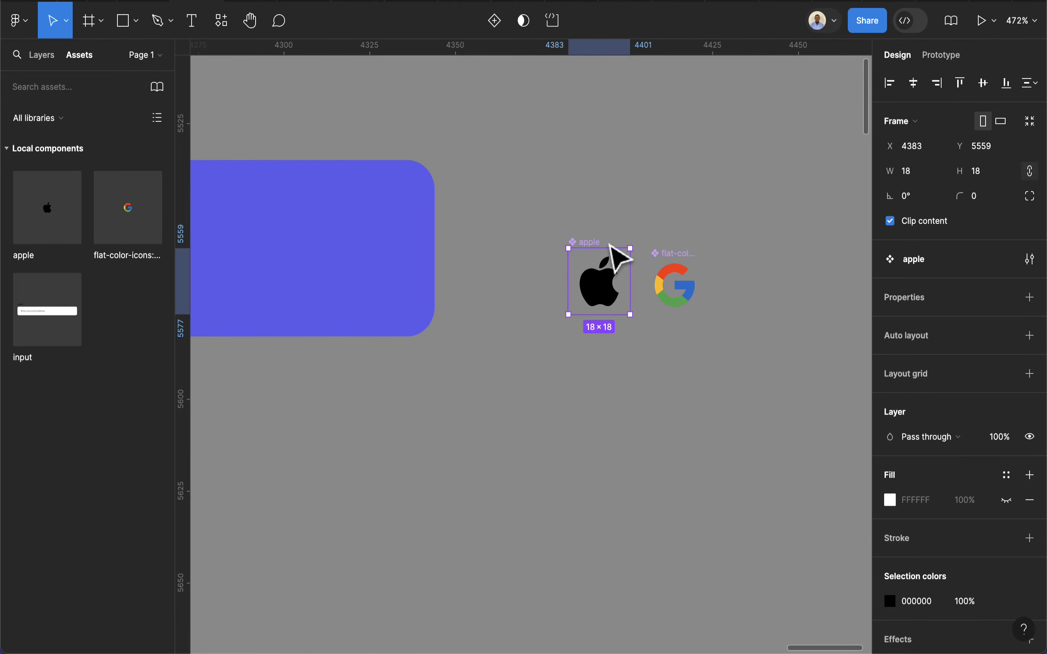
double_click(683, 254)
text(googl)
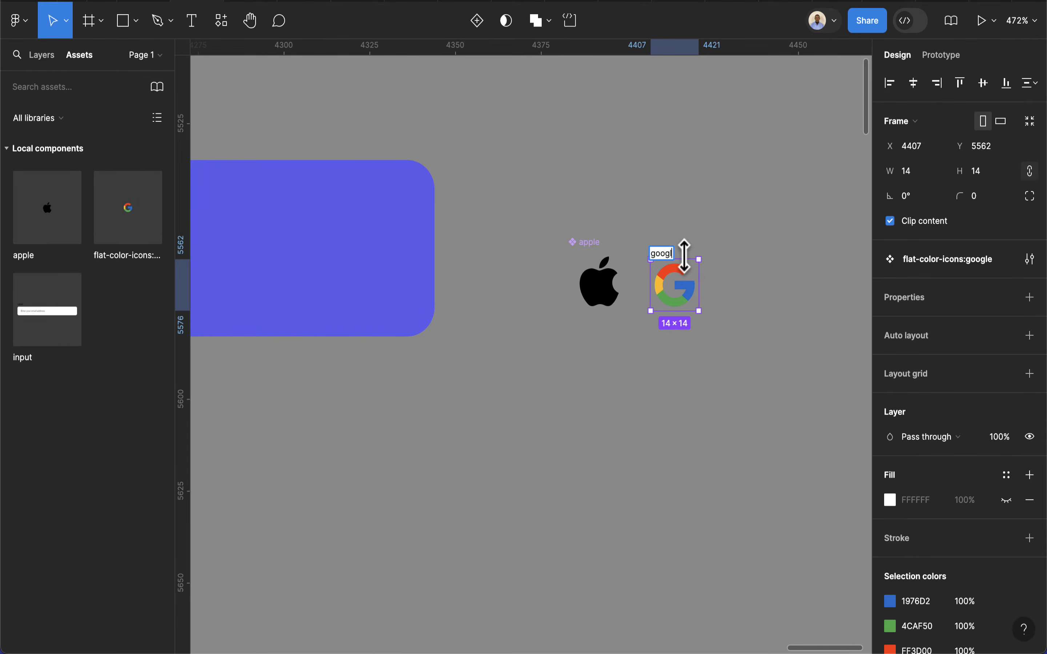
text(e)
key(Return)
Place an instance of the apple component inside the purple button, just before the Login text and vertically centered
scroll(683, 255, down, 5)
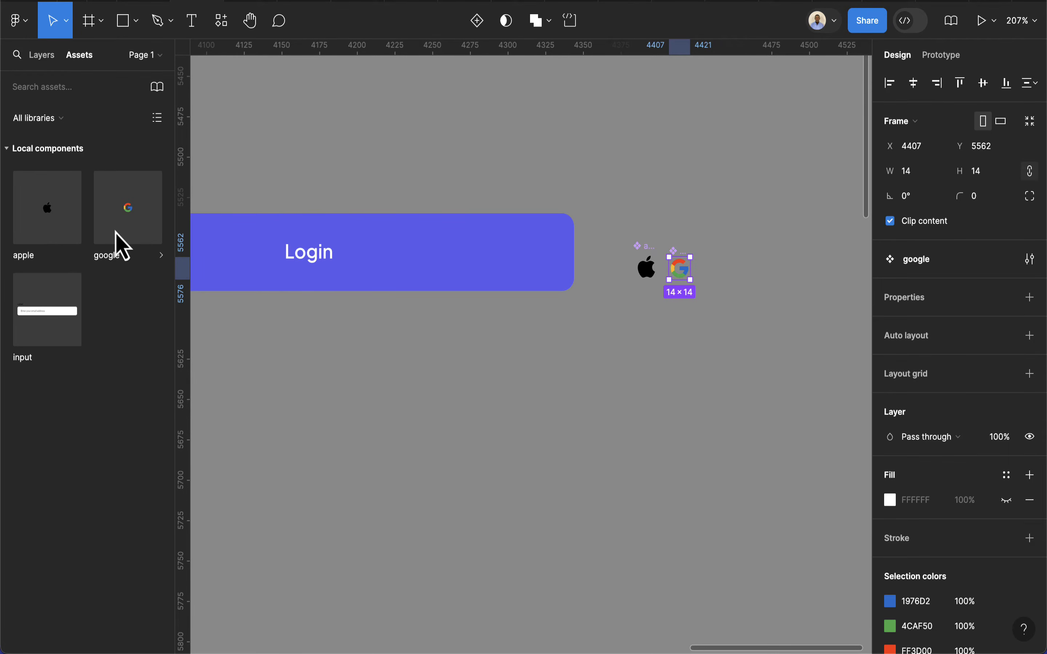
scroll(339, 263, up, 1)
scroll(338, 263, left, 5)
drag(50, 214, 384, 269)
scroll(374, 263, up, 3)
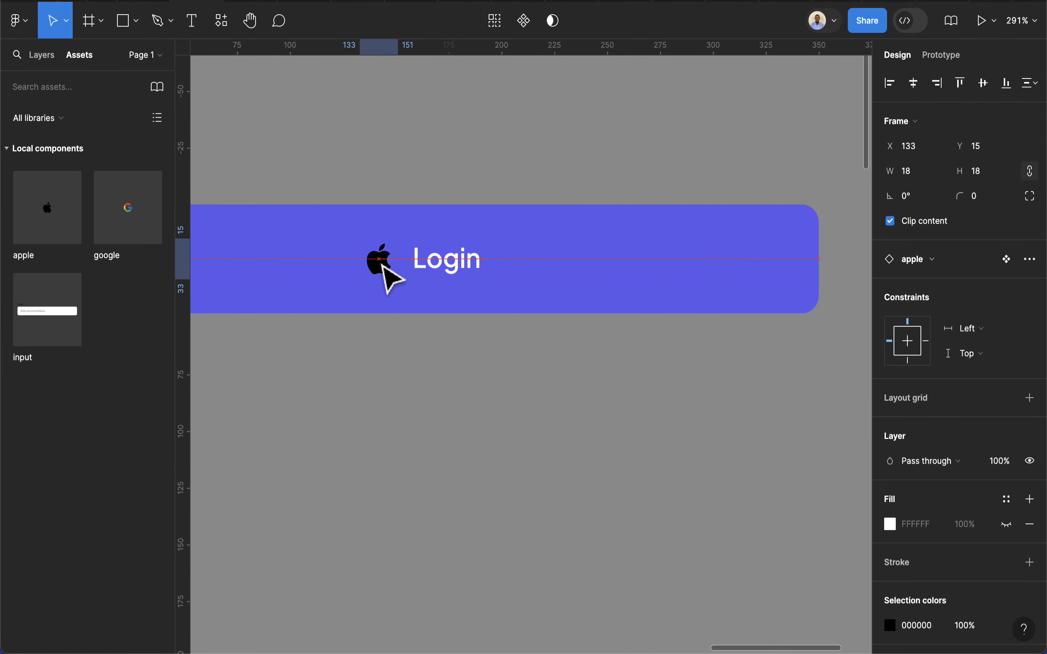
Wrap the apple icon and Login text in a horizontal auto layout, and change the text to "Login to our portal"
shift+click(439, 273)
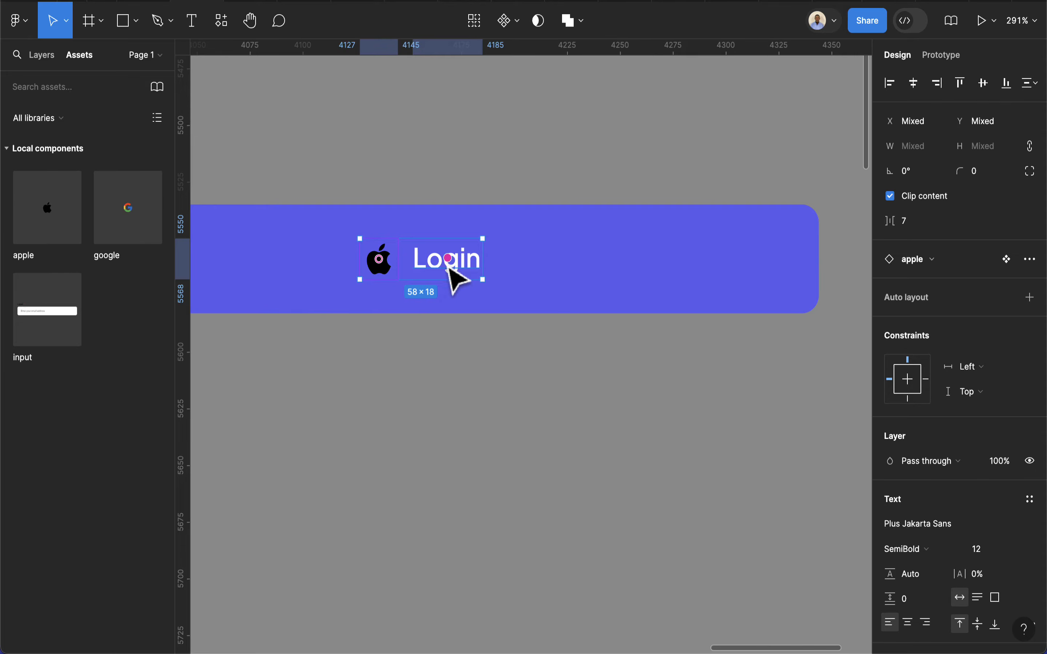
key(shift+a)
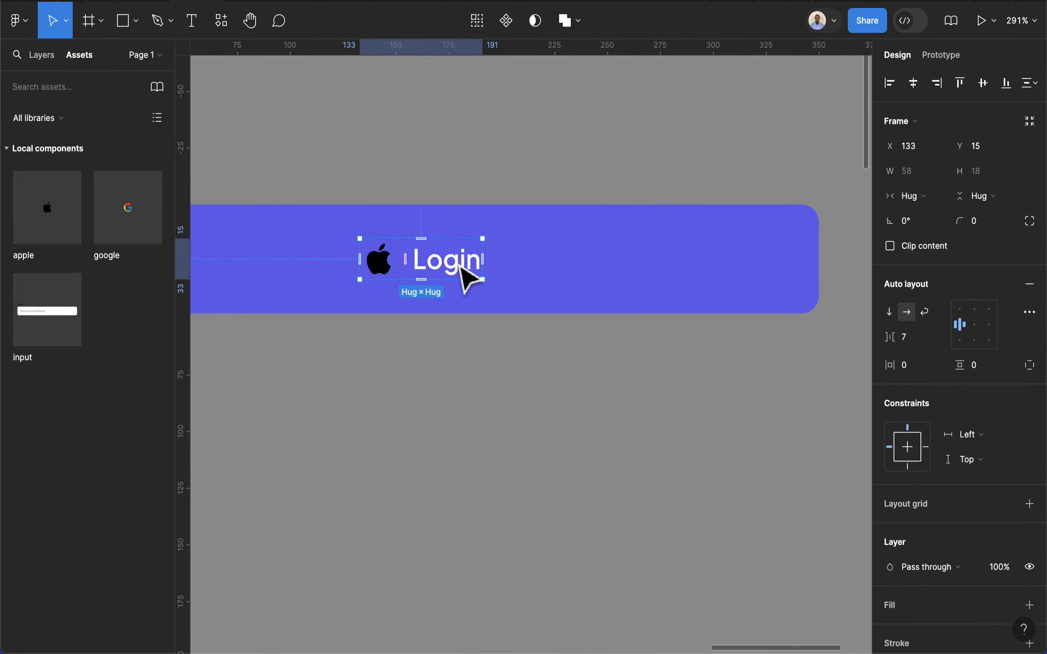
double_click(473, 275)
double_click(474, 260)
click(476, 259)
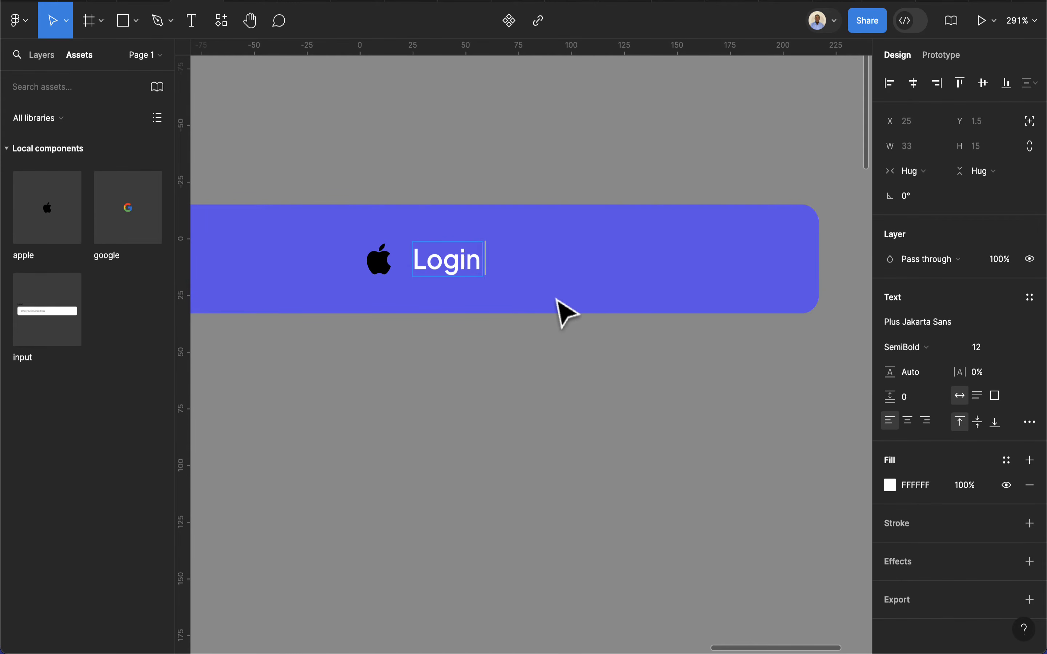
text(to our portal)
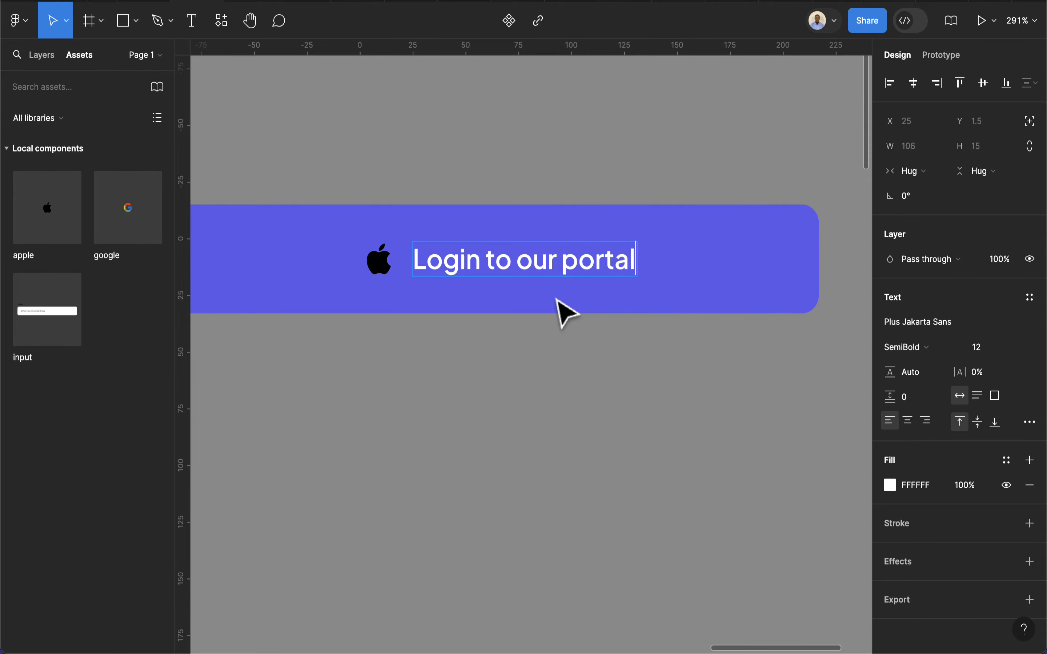
key(Escape)
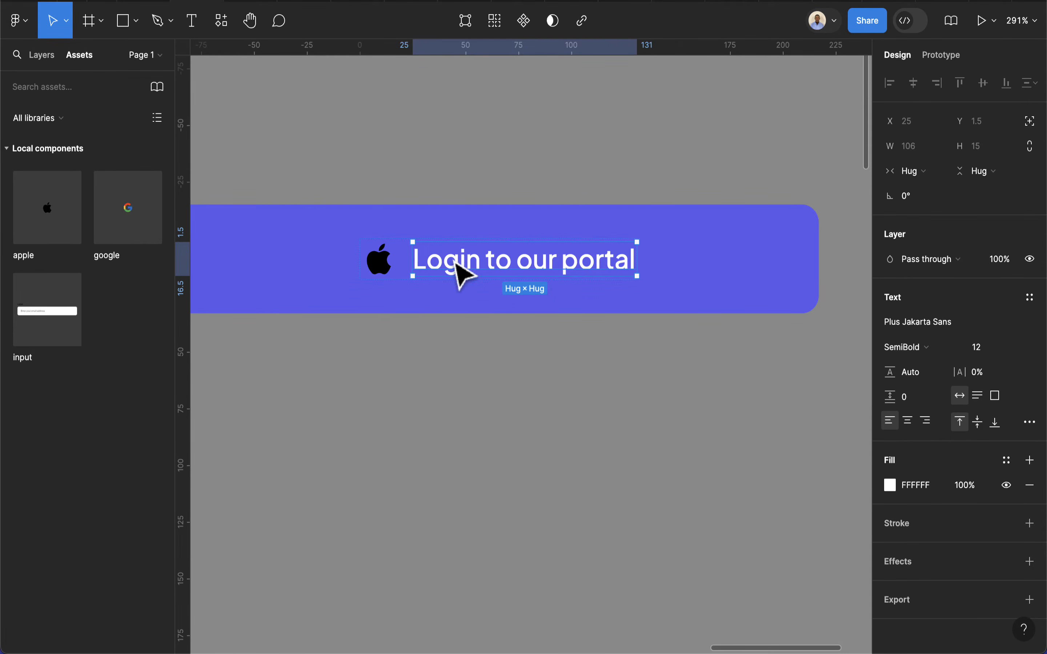
Center the auto layout holding the apple icon and text horizontally within the purple button
click(467, 367)
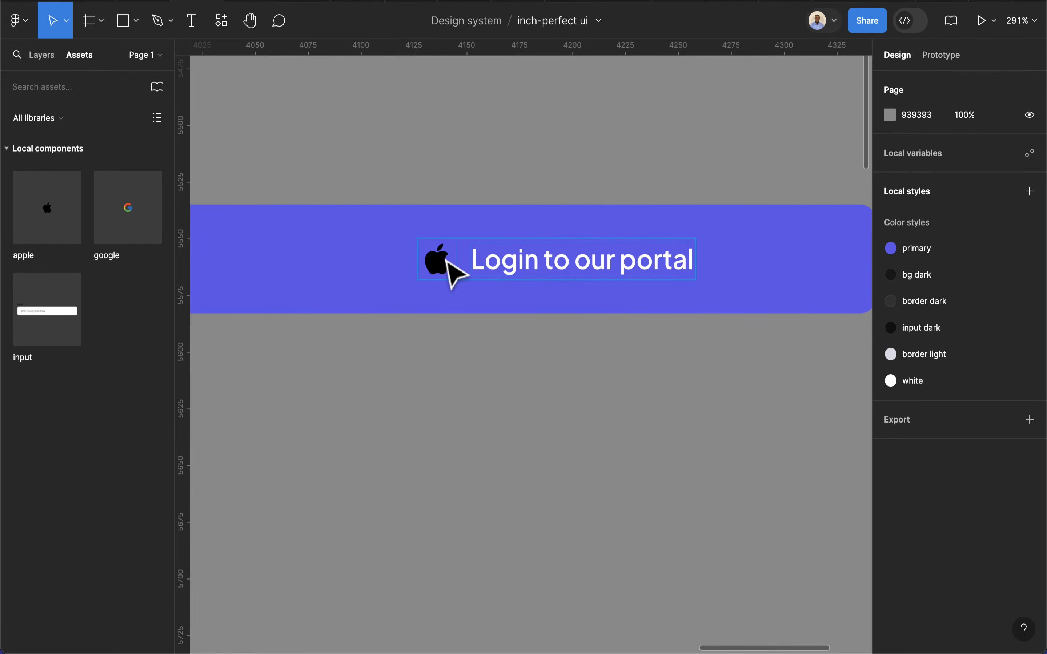
click(450, 273)
click(913, 82)
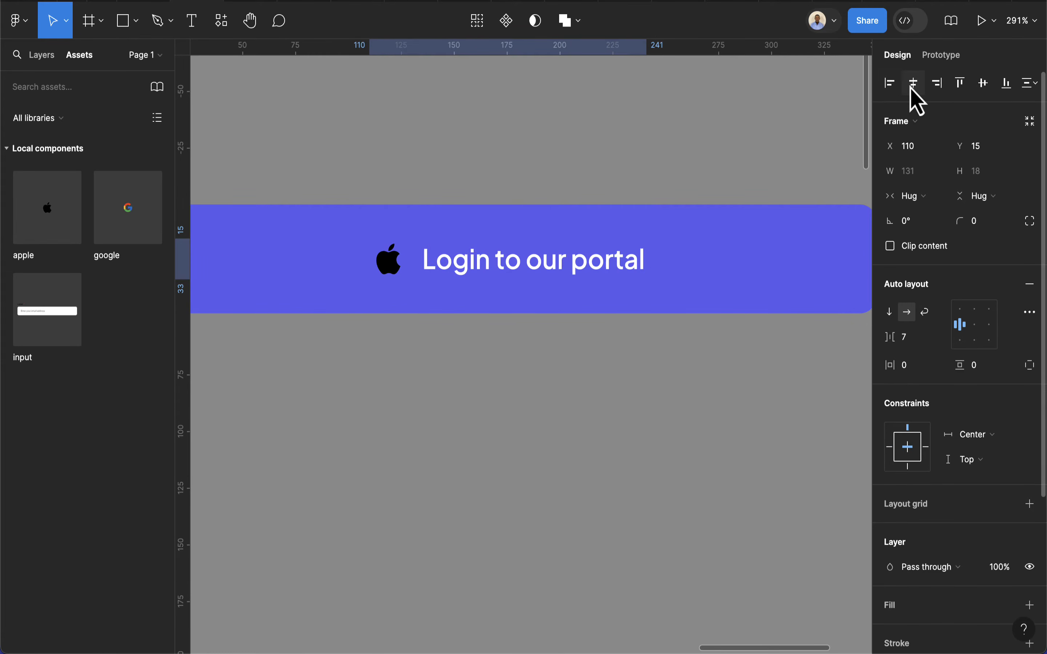
Try hiding the apple icon layer inside the button, and undo the visibility change
scroll(705, 255, down, 3)
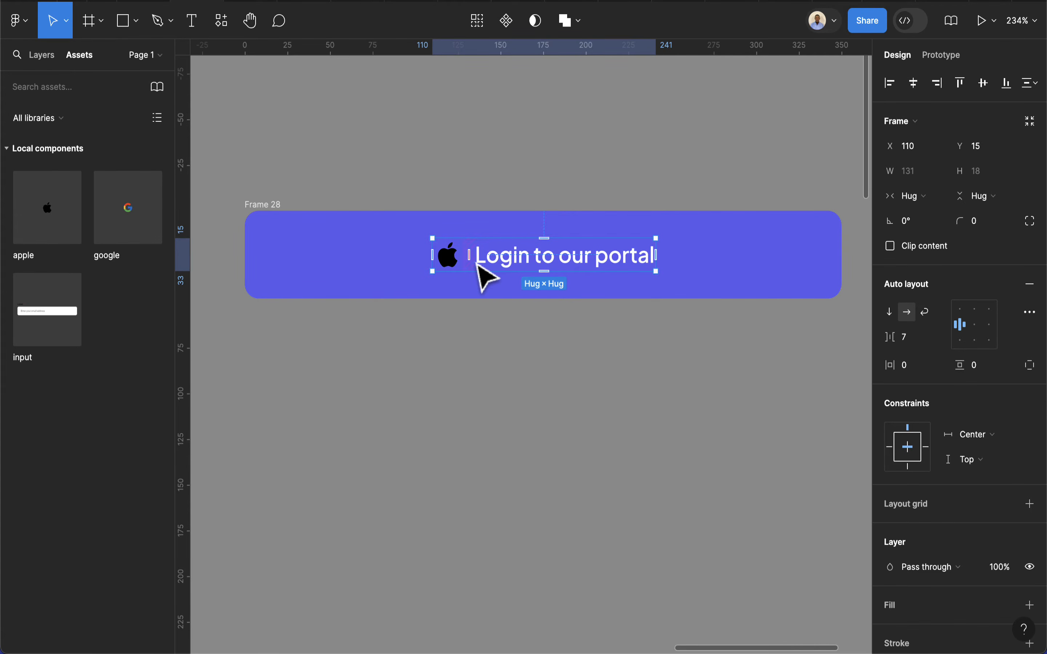
click(451, 256)
click(41, 55)
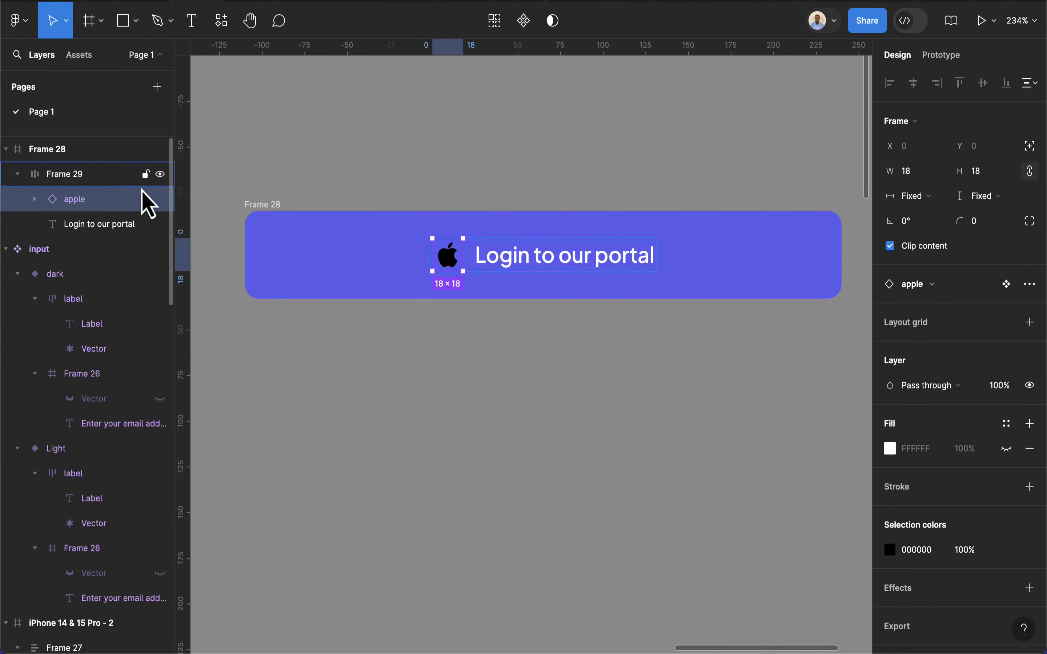
click(159, 199)
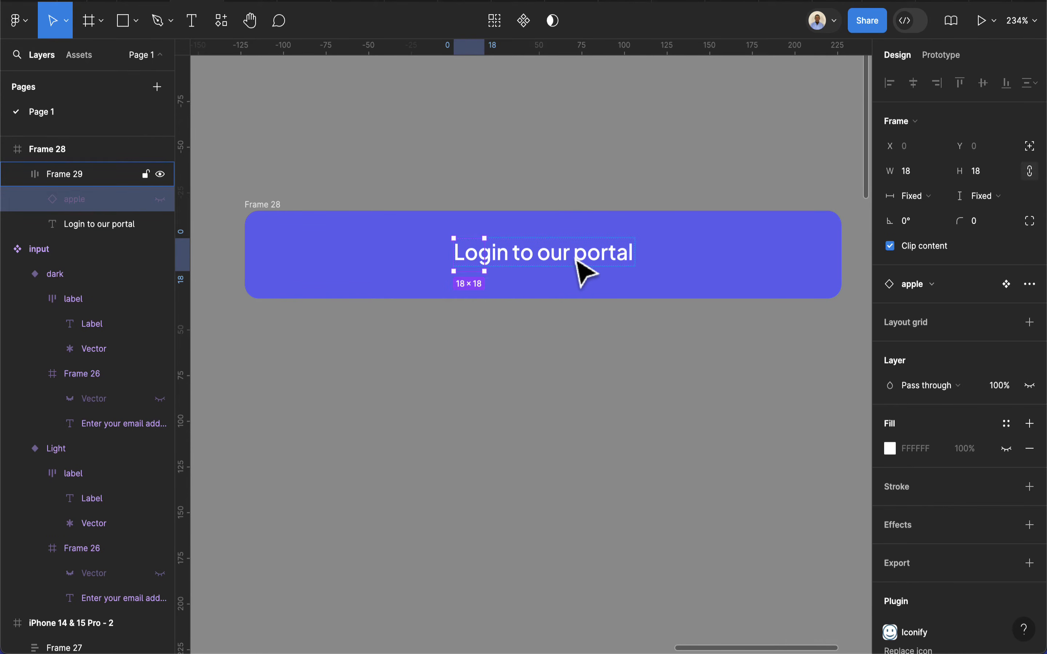
key(super+z)
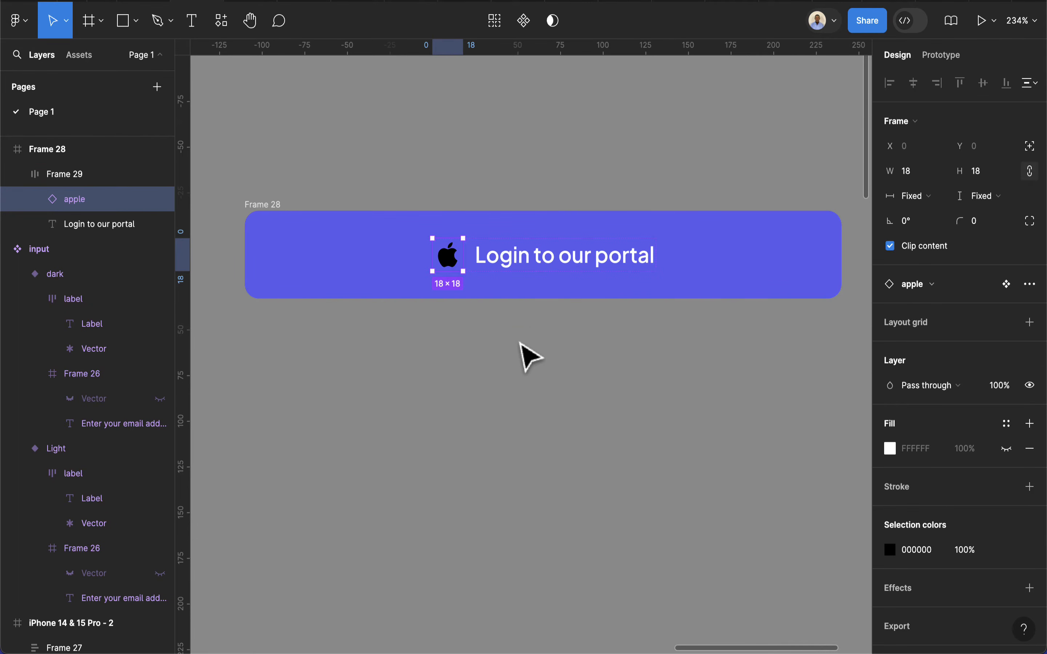
Turn the whole purple button frame into a component and rename it "btn"
click(530, 356)
click(258, 213)
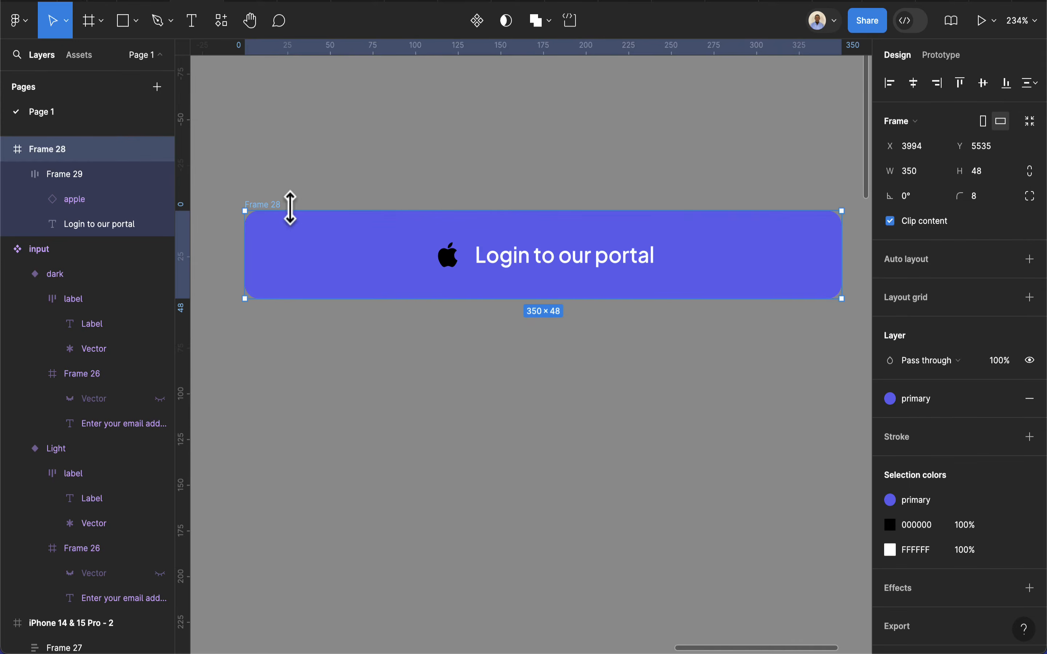
click(477, 20)
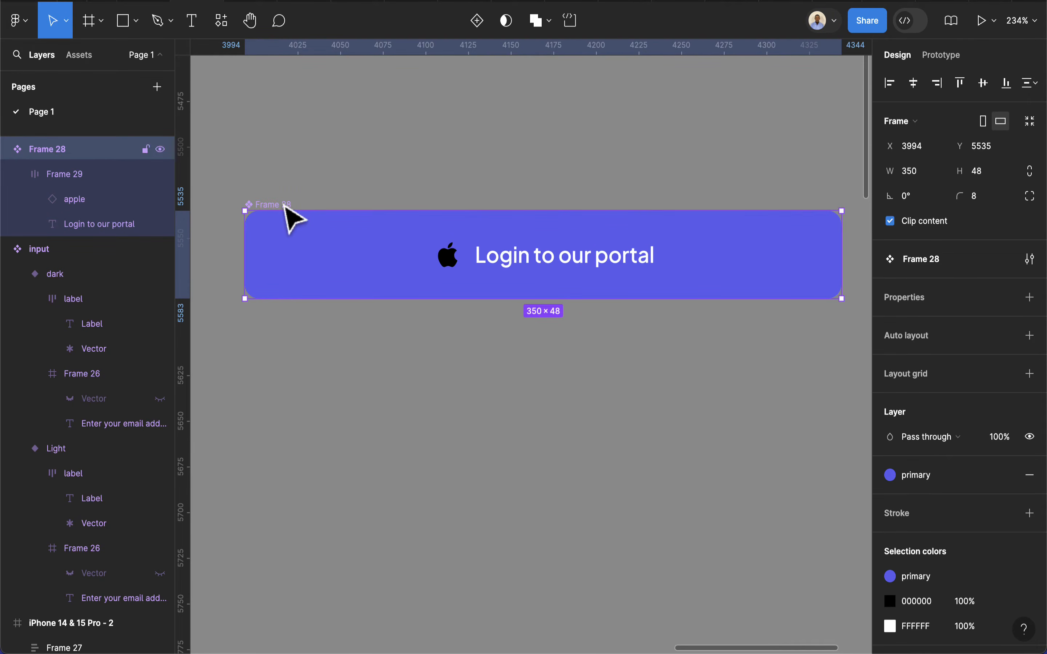
double_click(281, 202)
text(btn)
key(Return)
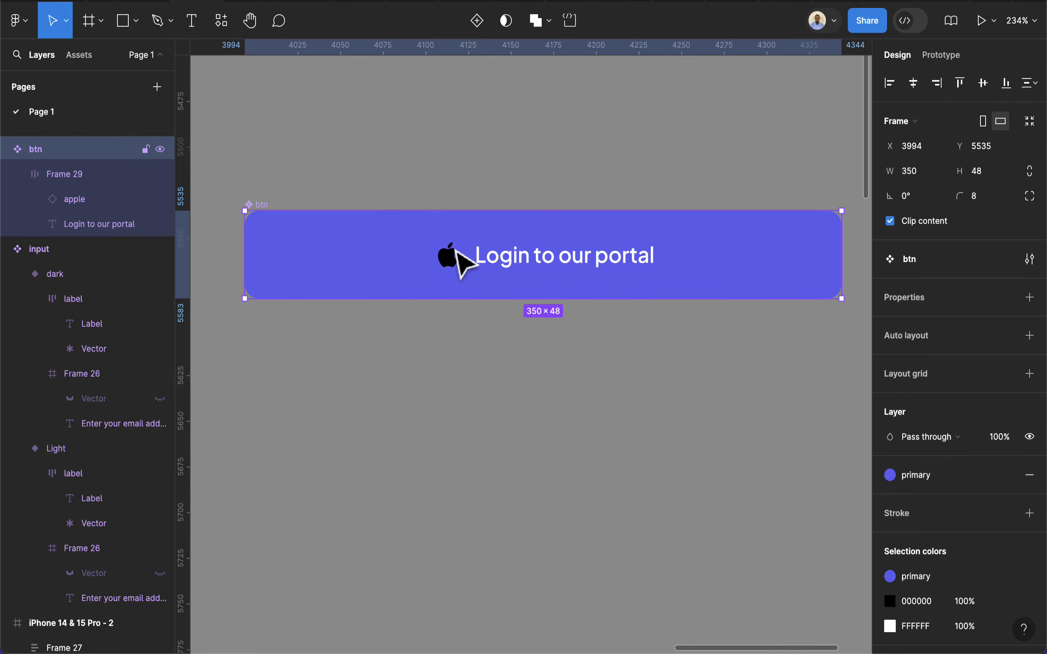
Create a text property named "title" for the "Login to our portal" label in the btn component
double_click(552, 264)
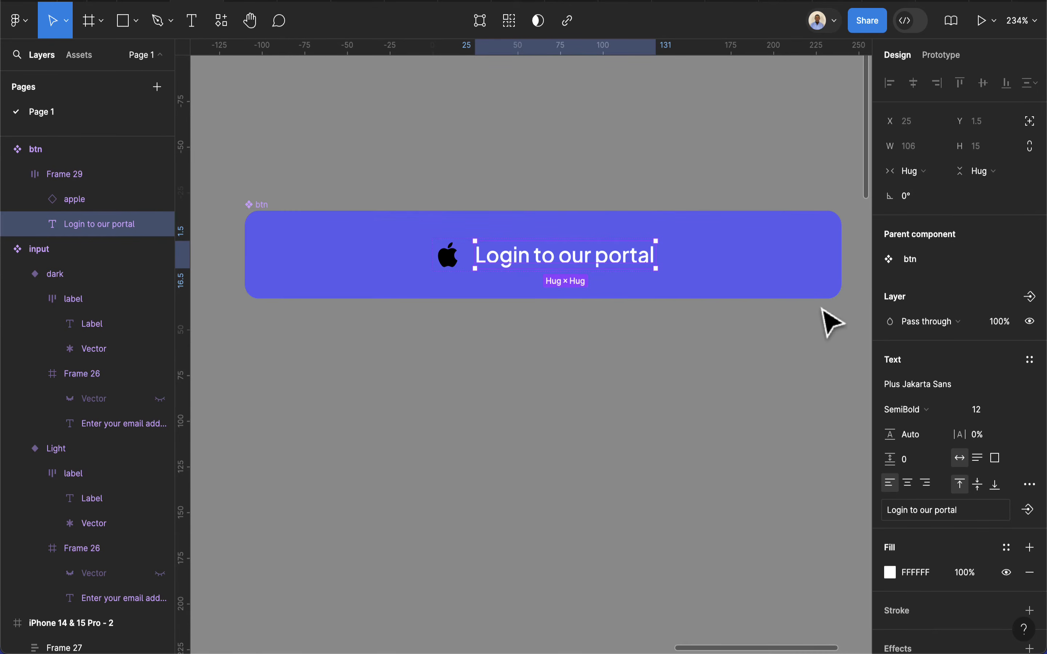
scroll(1021, 510, down, 1)
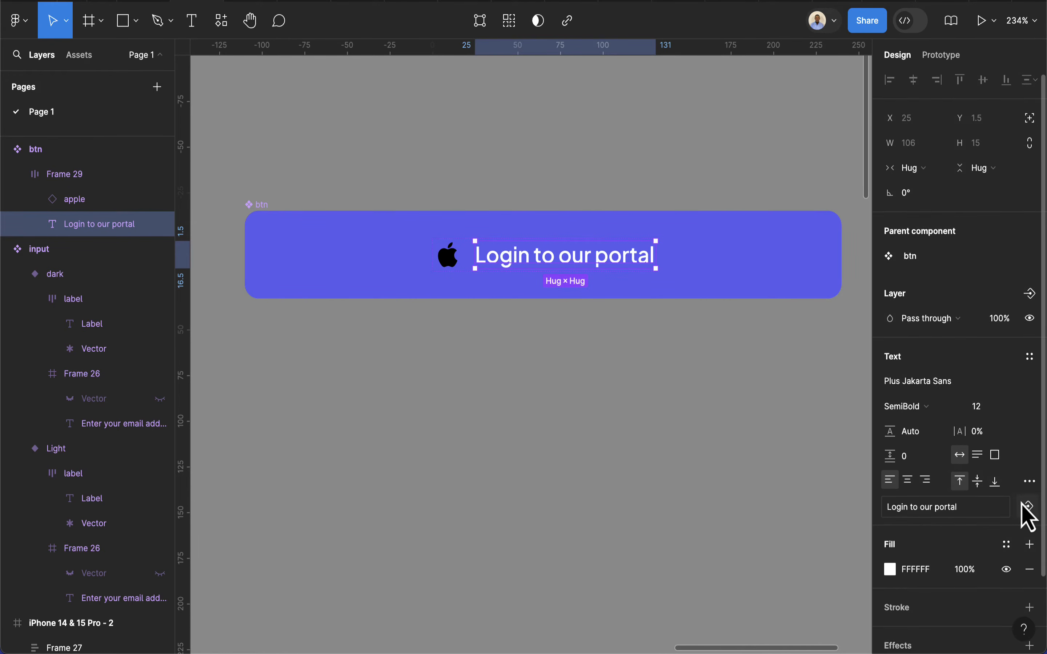
click(1028, 508)
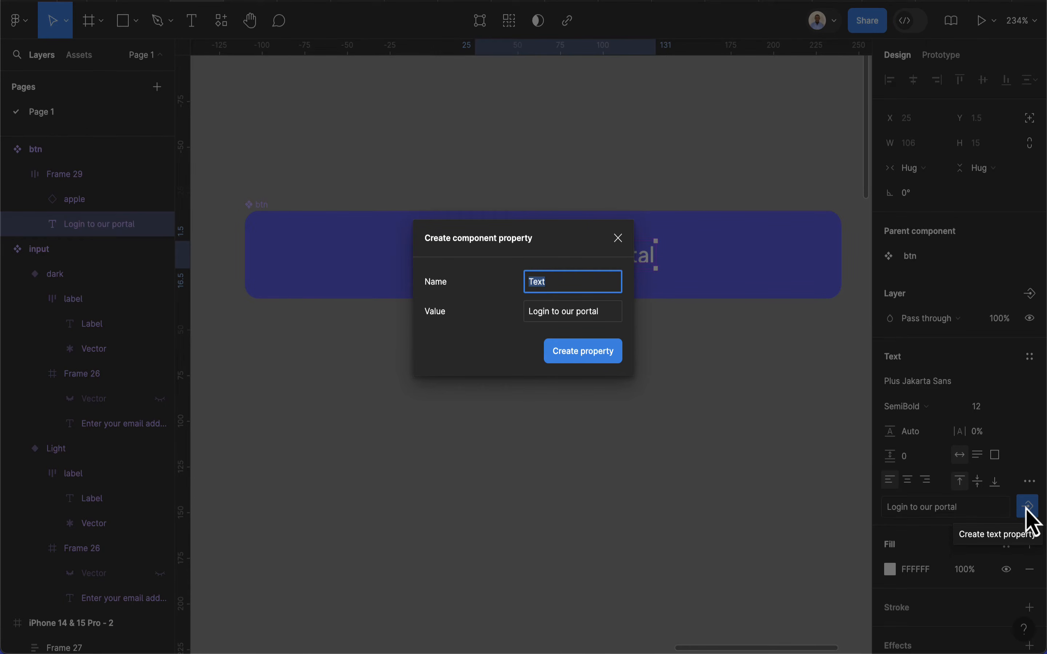
text(tt)
key(Return)
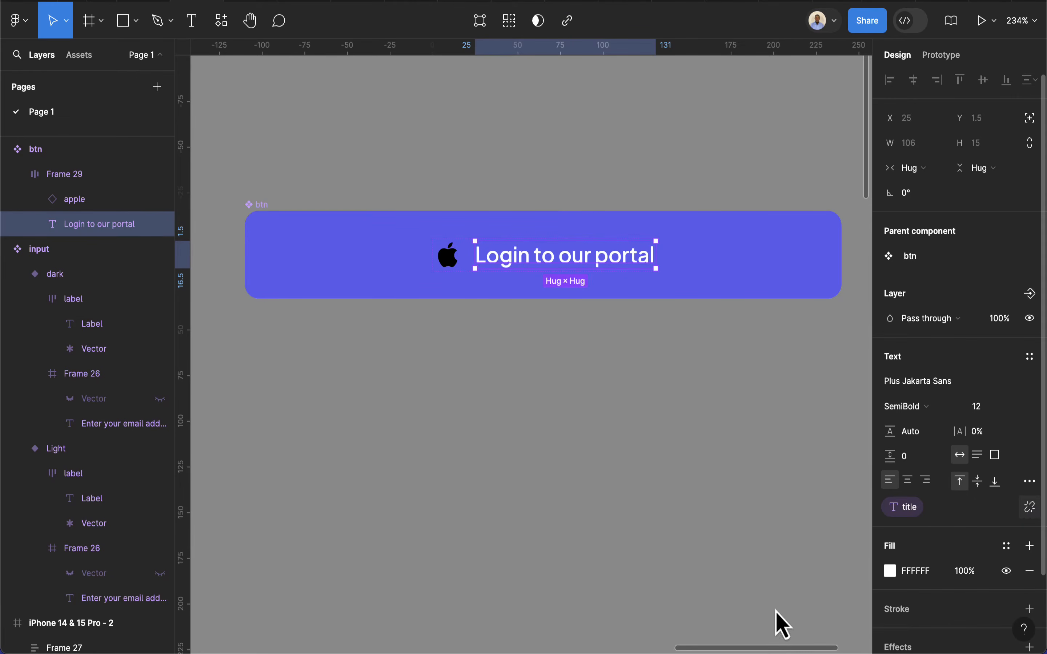
Create an instance swap property named "btn icon" for the apple icon in the btn component
click(442, 259)
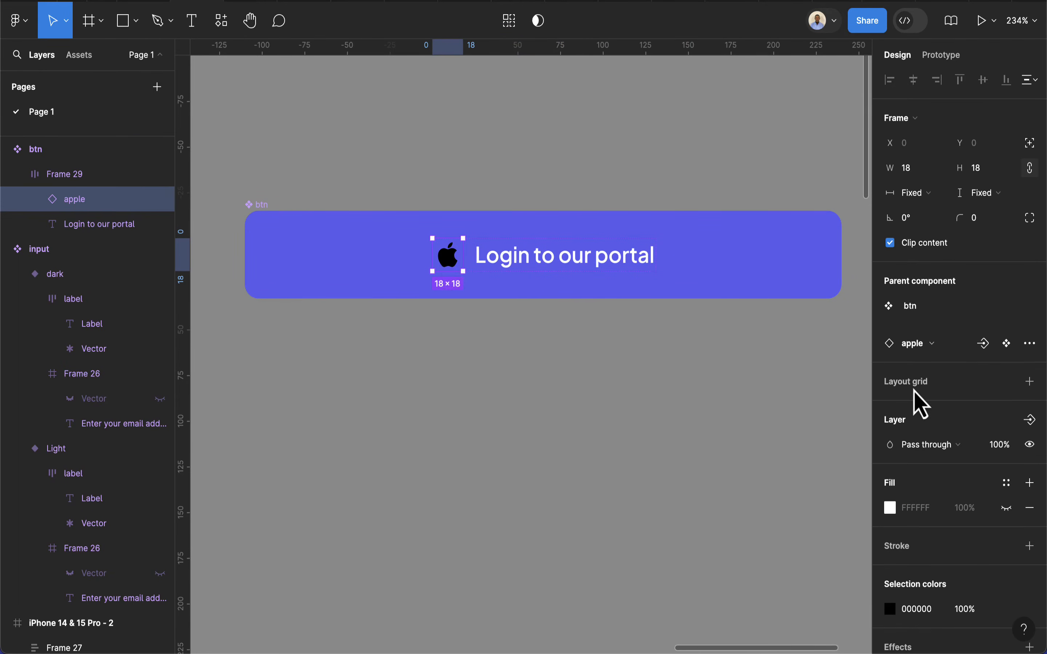
click(983, 346)
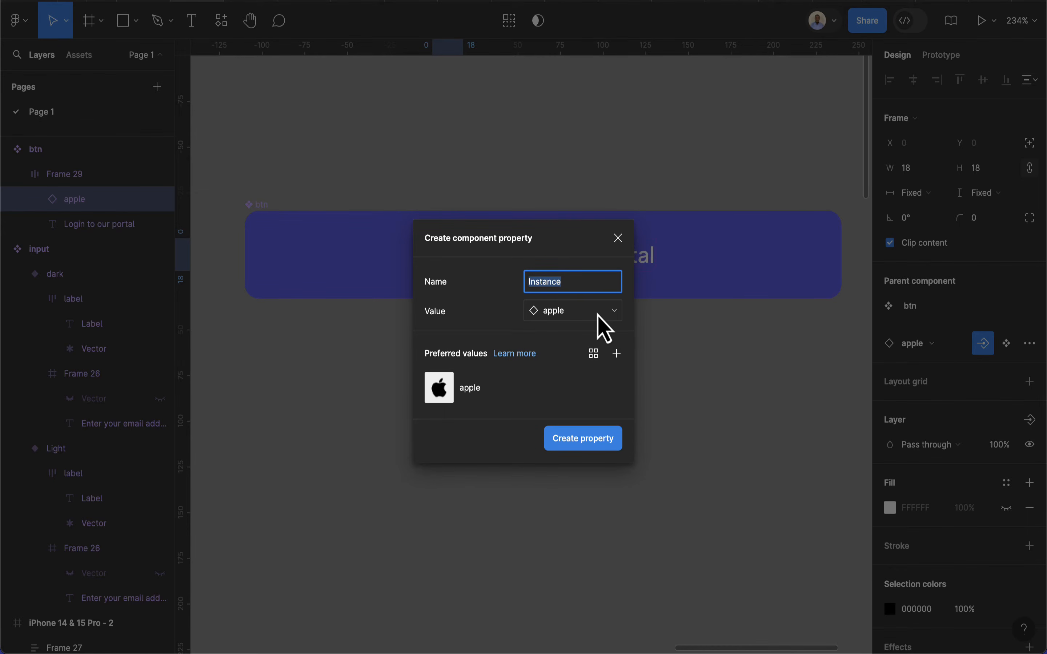
text(btn icon)
key(Return)
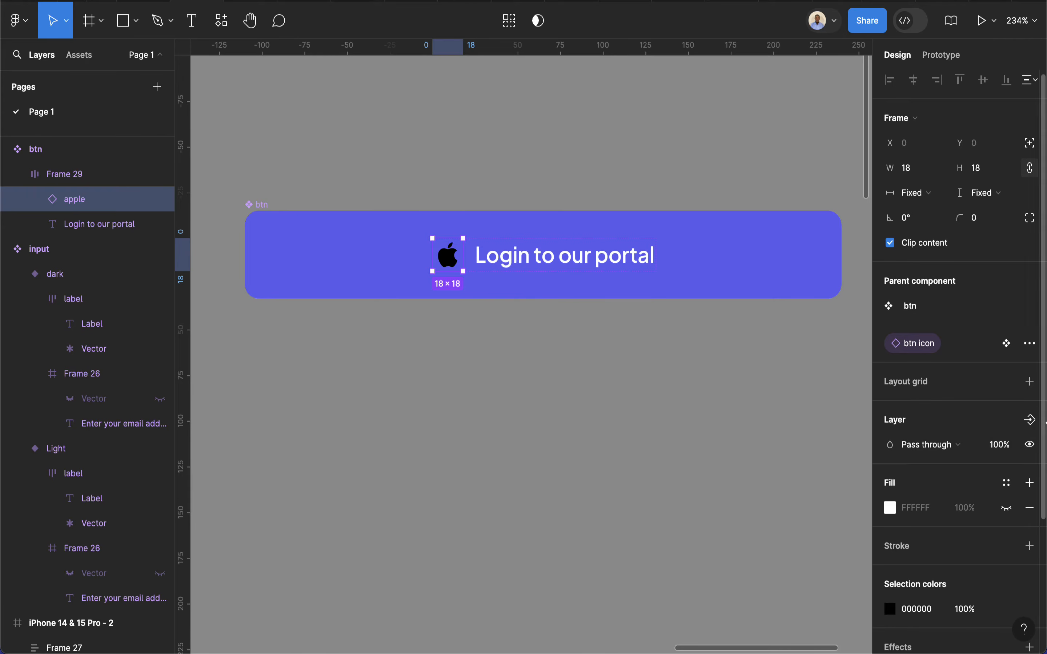
Create a visibility property named "show icon" with the value False for the apple icon, and select the btn component
click(1030, 420)
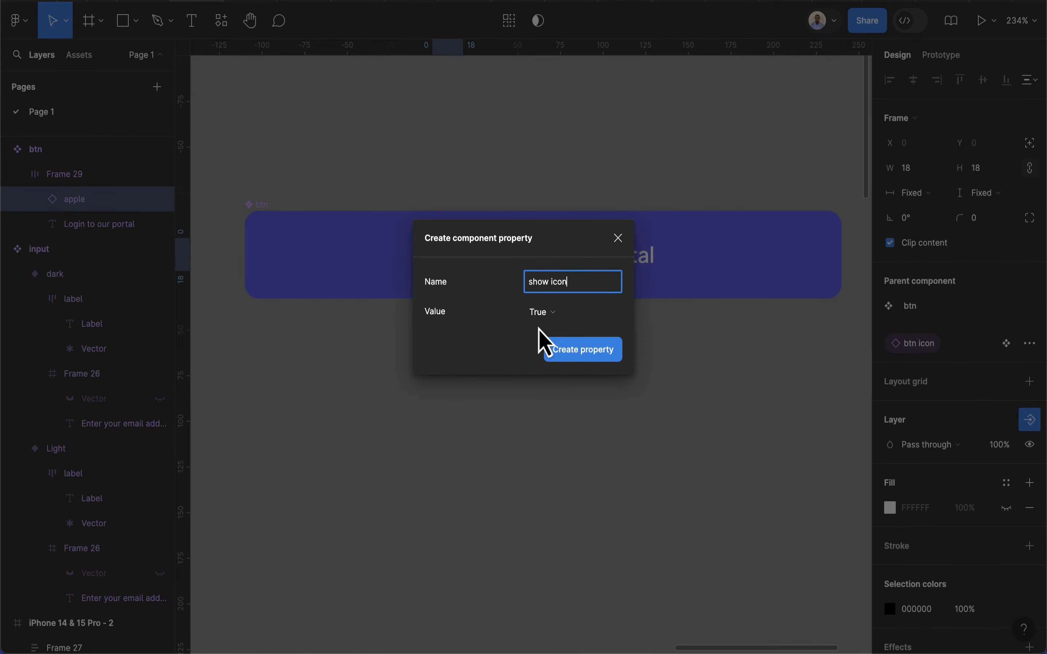
click(550, 319)
click(553, 329)
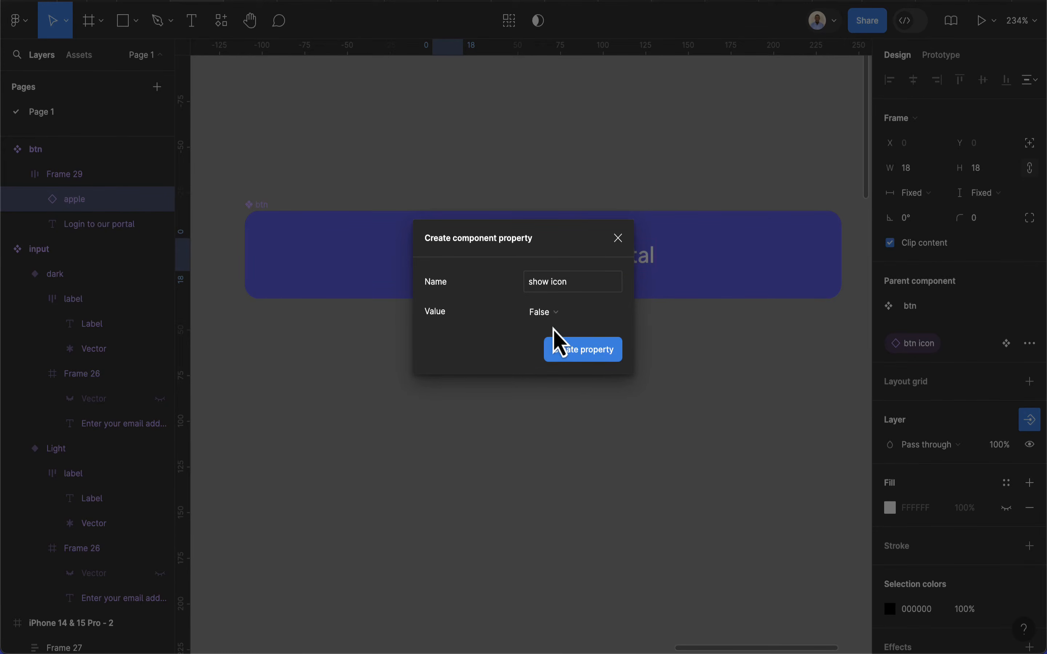
click(581, 350)
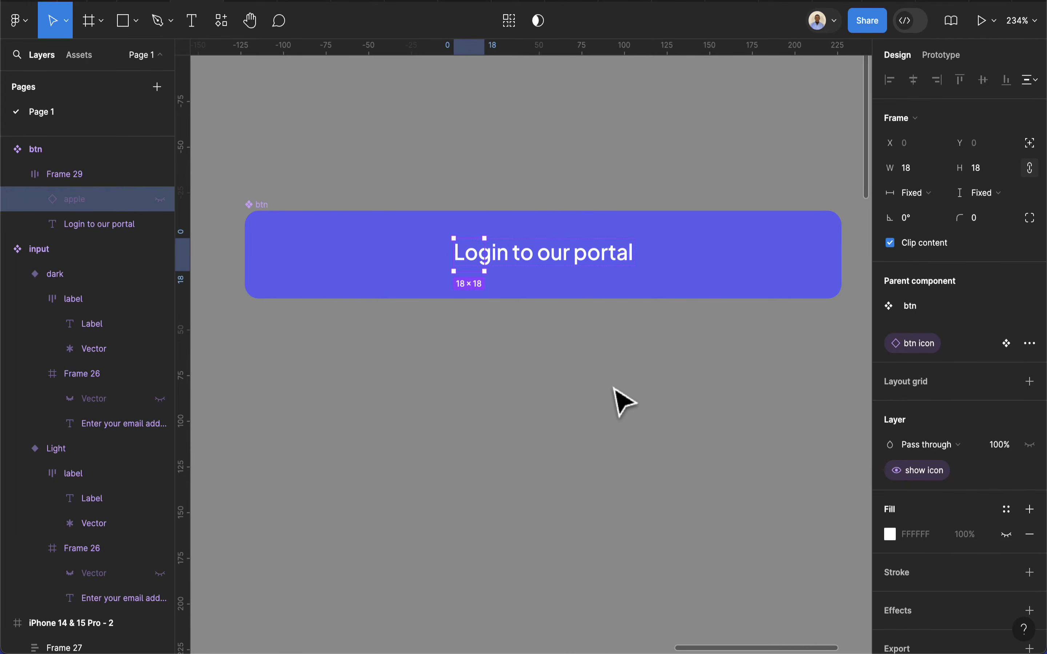
click(627, 410)
click(608, 291)
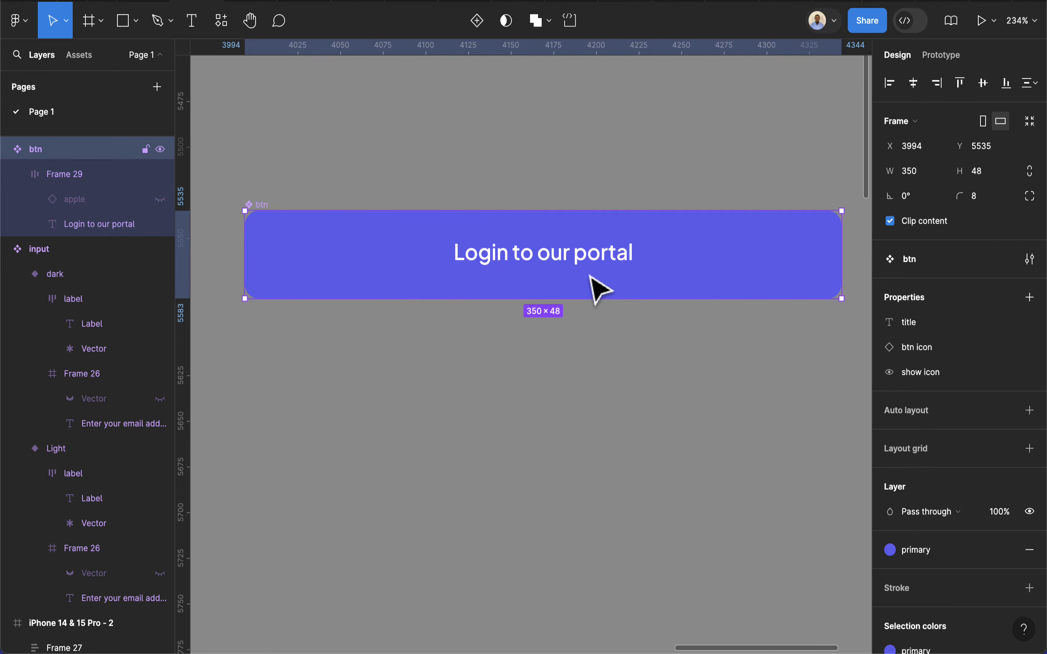
Place a btn instance below the password field in the white iPhone 14 & 15 Pro - 1 frame, at X 22, Y 451
scroll(597, 289, down, 5)
scroll(596, 285, down, 4)
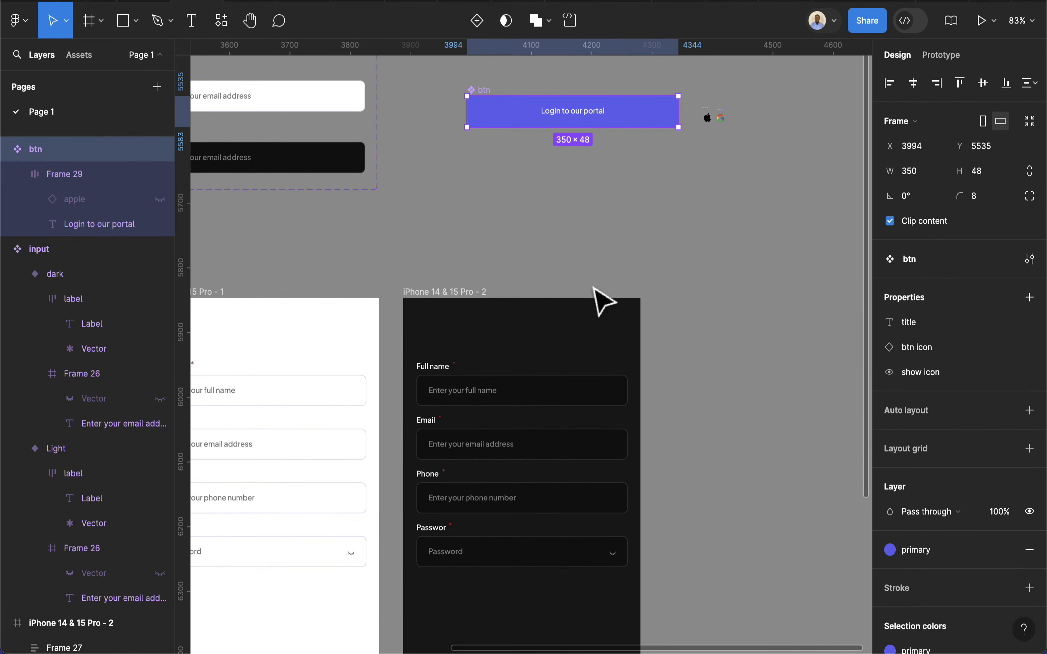
scroll(595, 289, down, 4)
scroll(595, 289, down, 2)
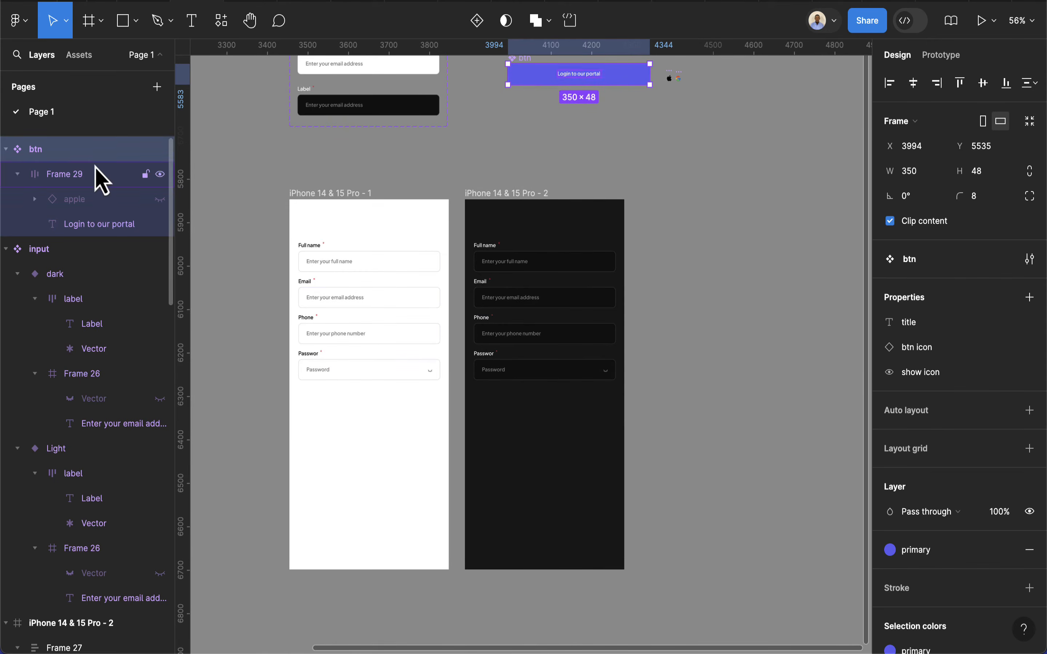
click(81, 58)
drag(143, 218, 417, 409)
scroll(348, 411, up, 3)
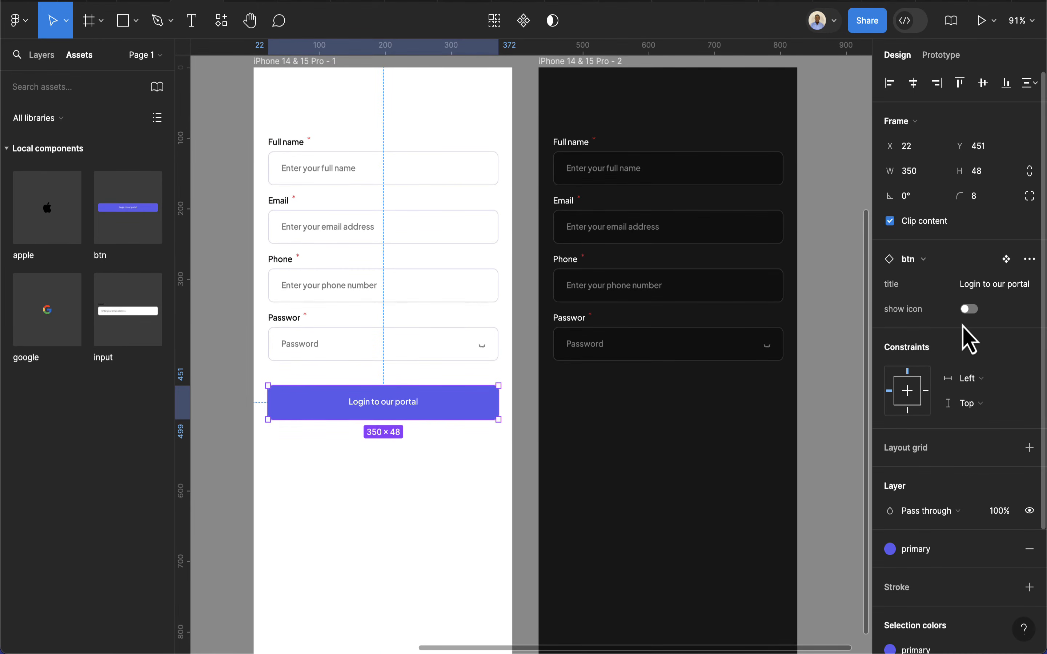
Set the title property of the button in the white phone frame to "Sign up"
click(990, 289)
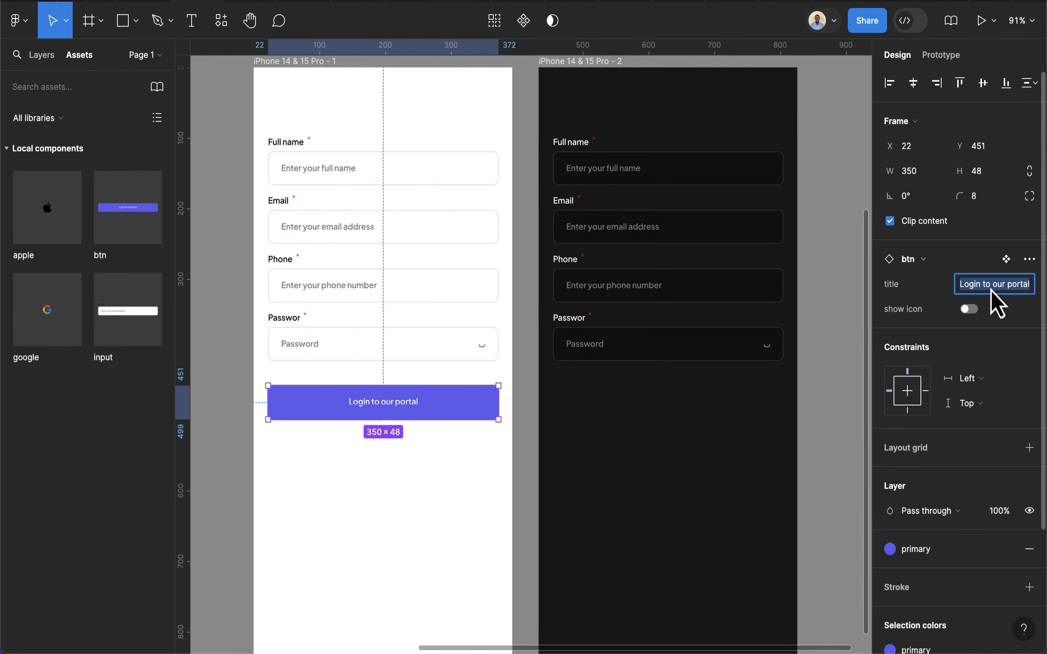
text(Sign up)
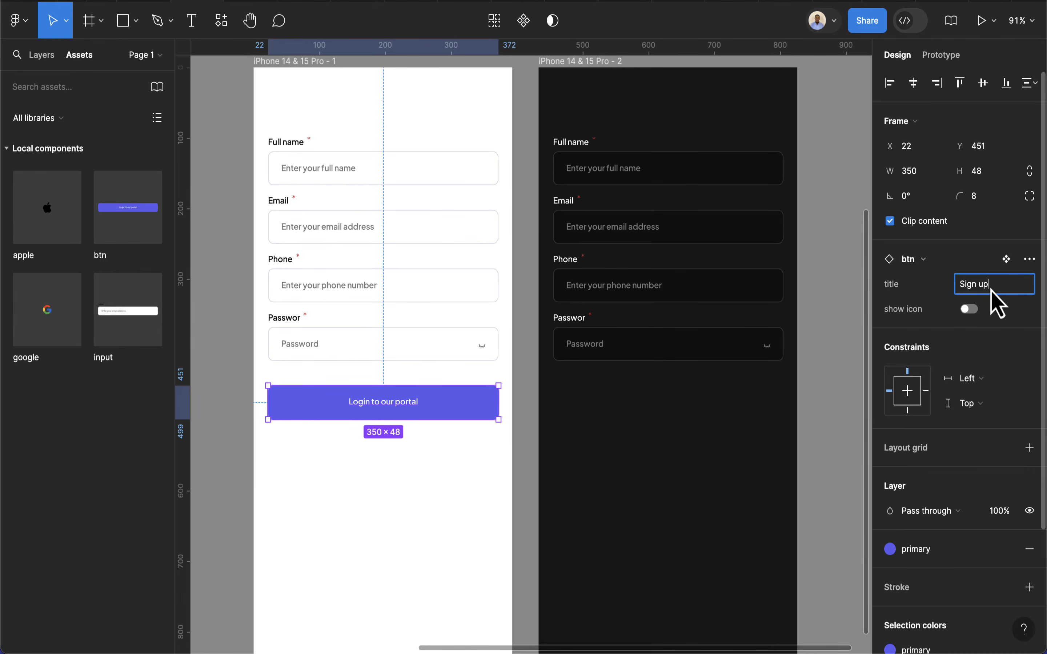
key(Return)
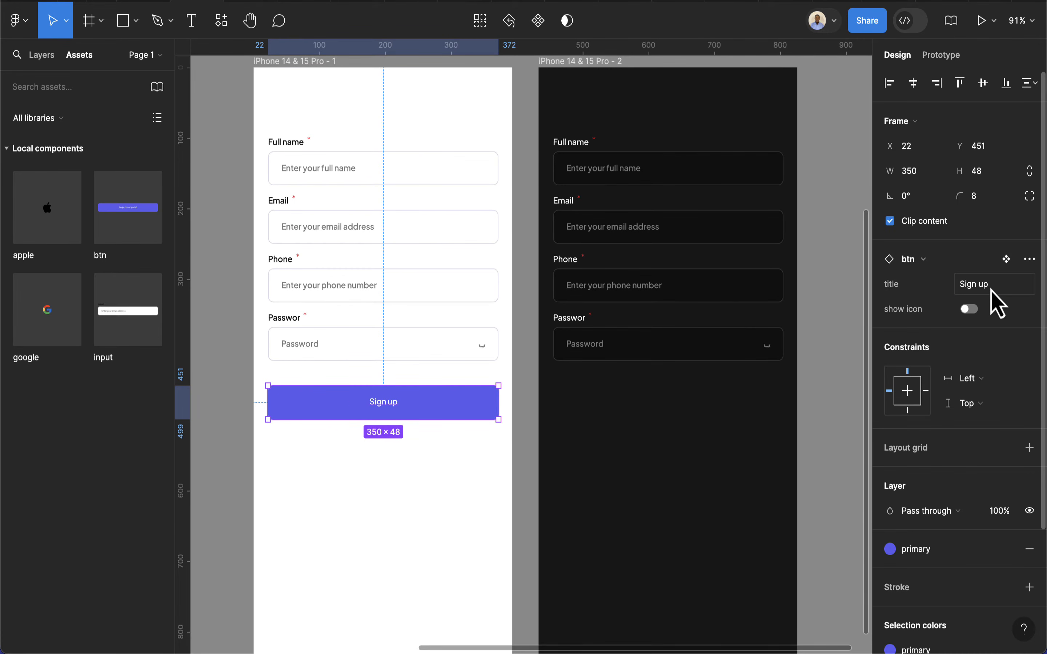
click(422, 480)
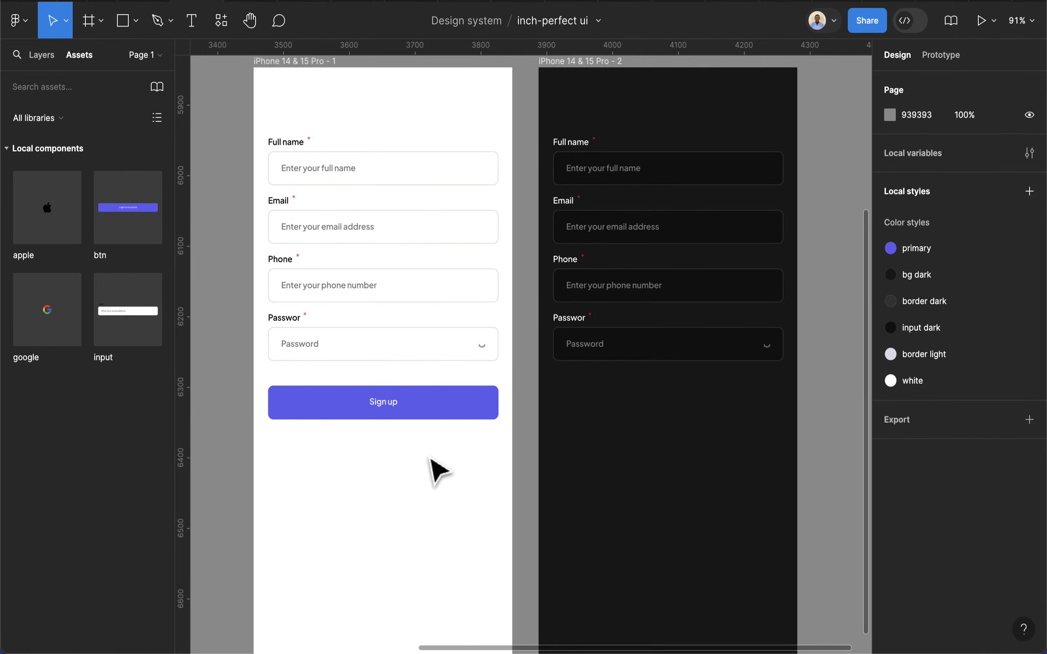
scroll(428, 457, down, 5)
scroll(574, 180, up, 1)
scroll(608, 130, up, 8)
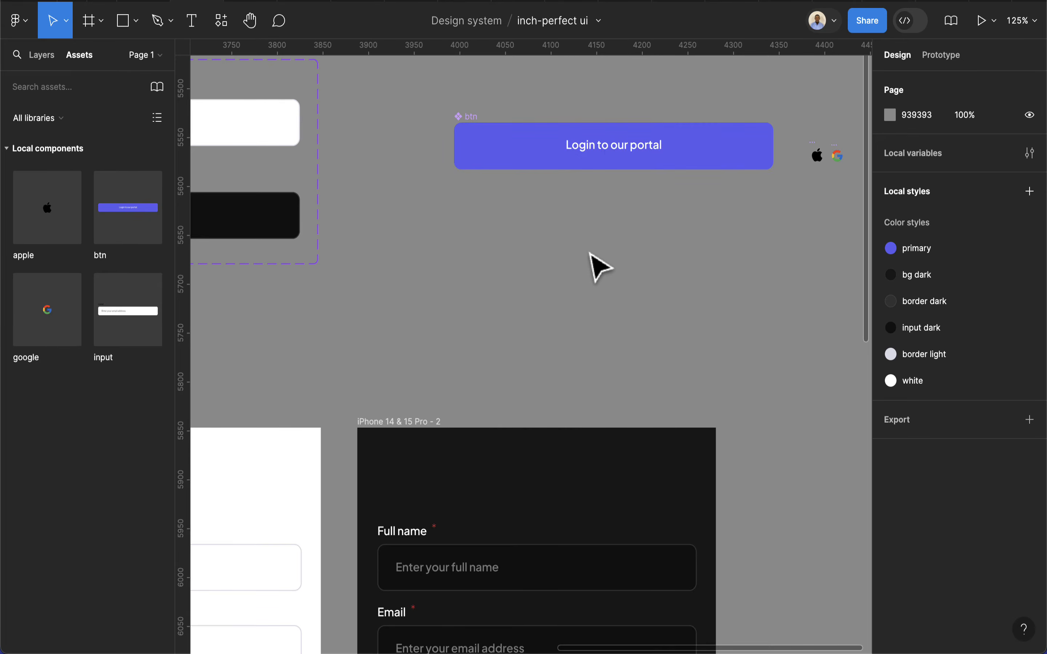
scroll(593, 299, down, 7)
scroll(540, 350, down, 4)
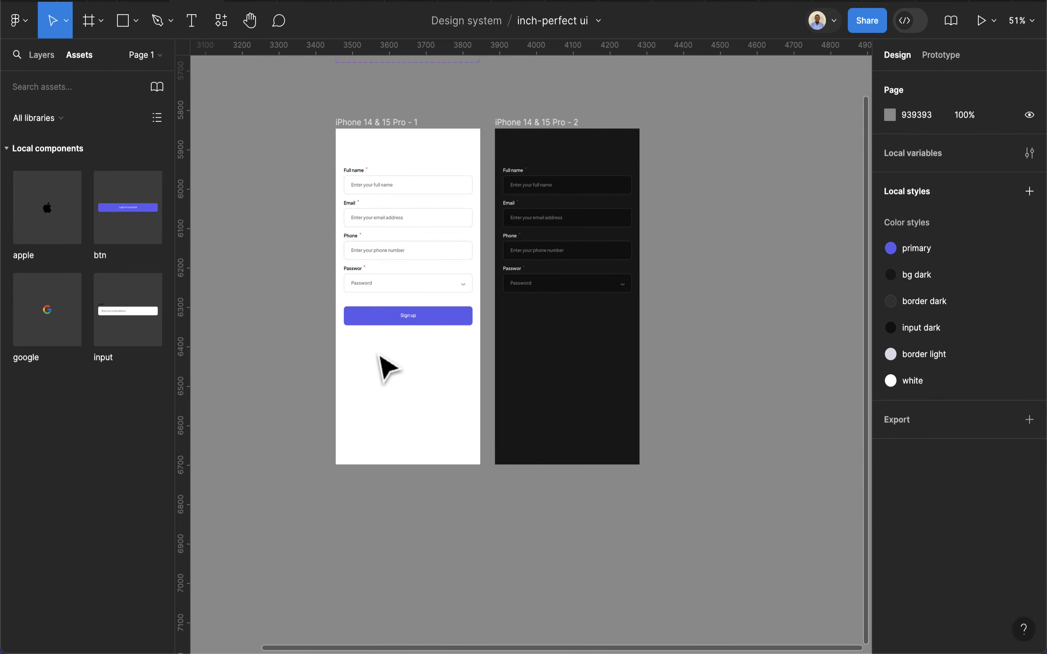
scroll(649, 339, up, 5)
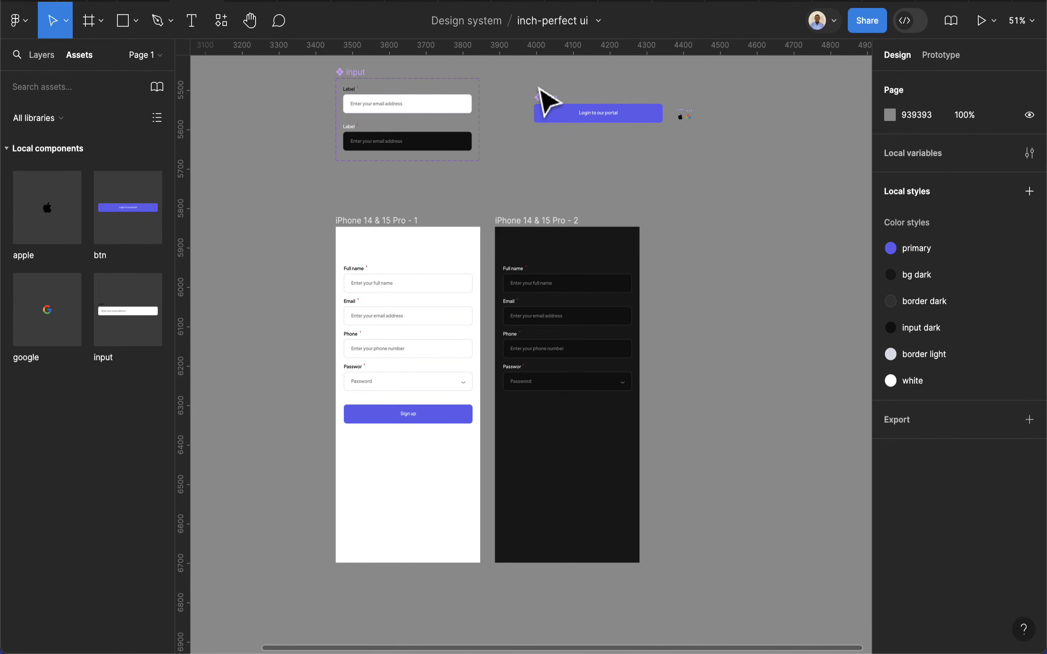
Move the btn component to X 3972, Y 5514, and duplicate the Sign up button below the original at X 22, Y 510
drag(546, 106, 539, 97)
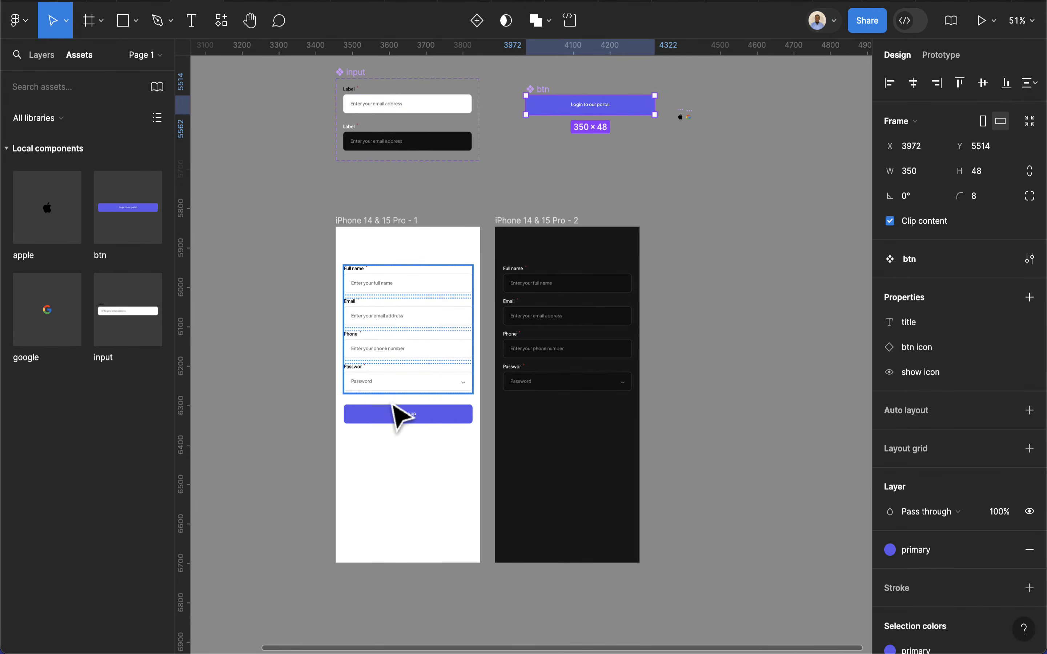
click(397, 417)
drag(392, 415, 394, 441)
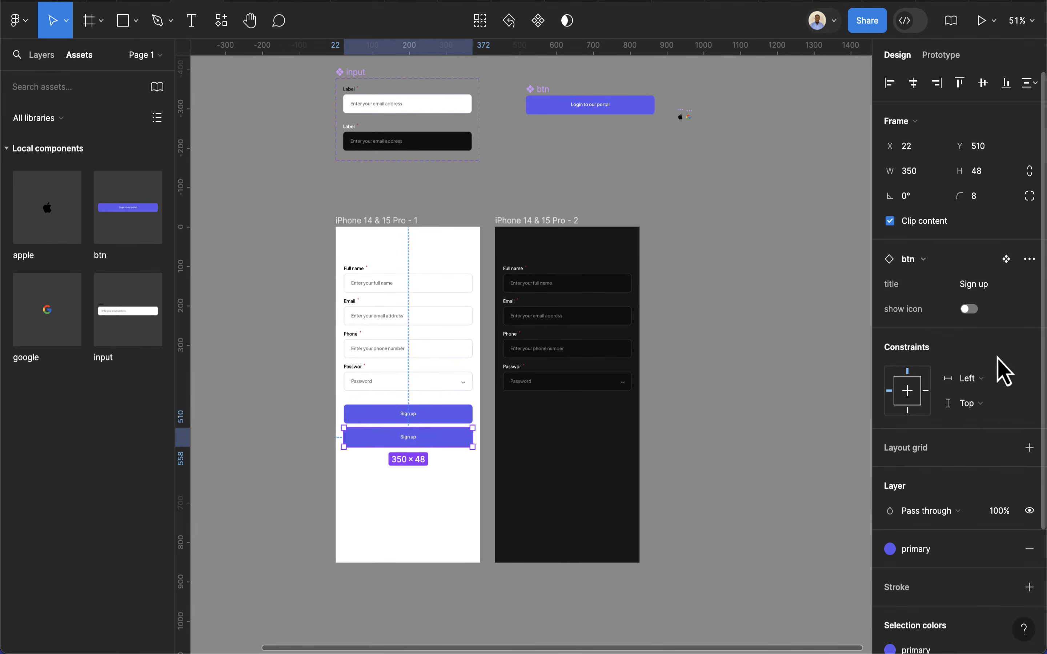
Turn on the icon for the duplicated button in the white phone frame and set its title to "Continue with google"
click(976, 311)
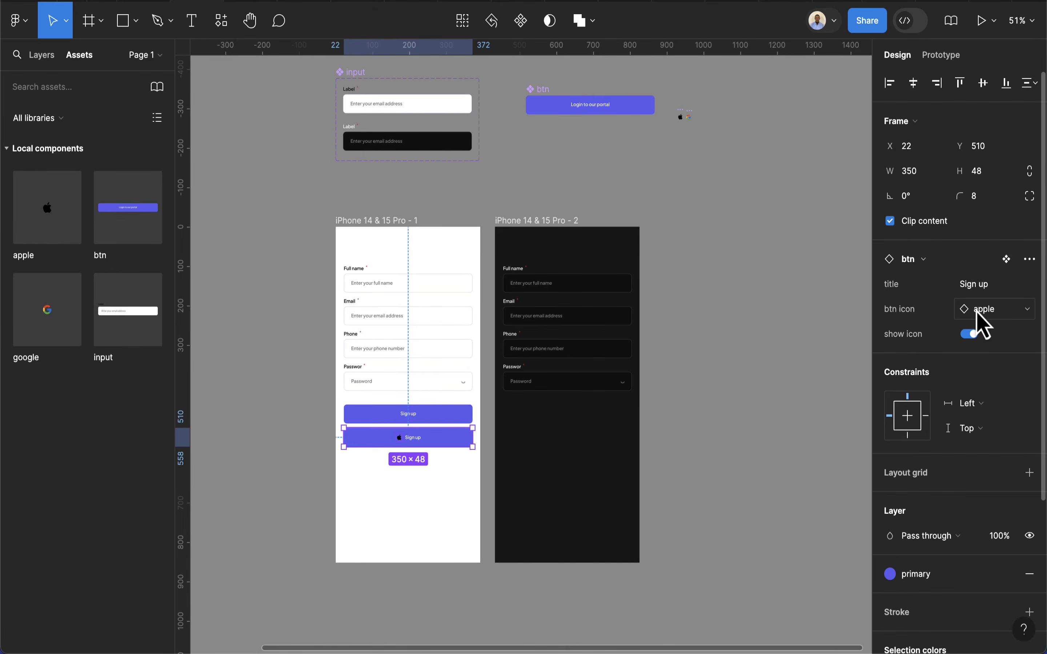
click(983, 286)
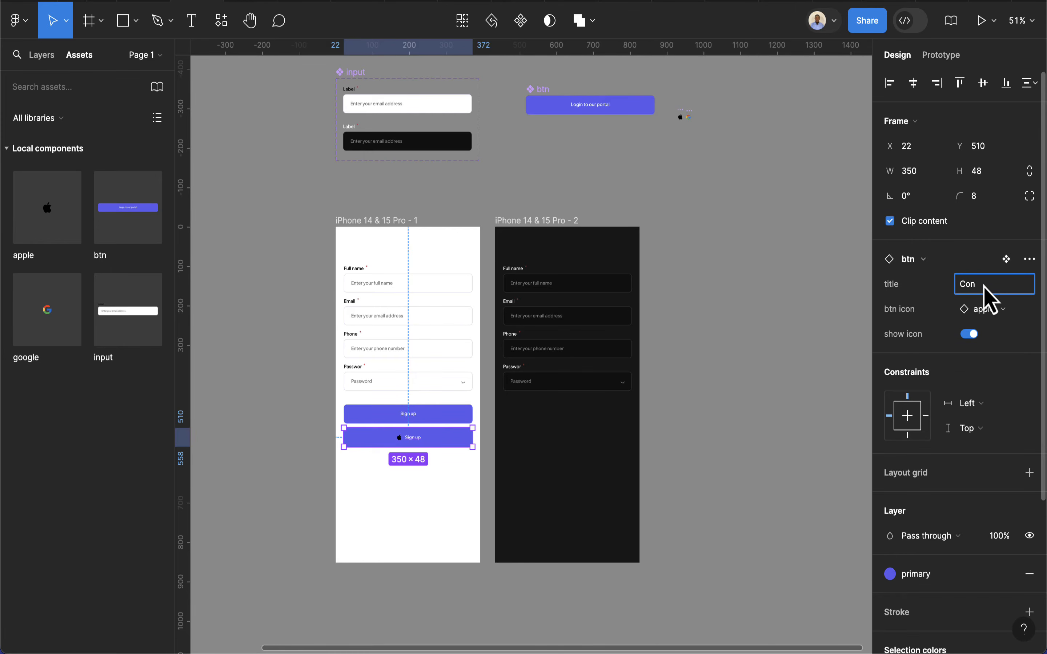
text(Continue with googl)
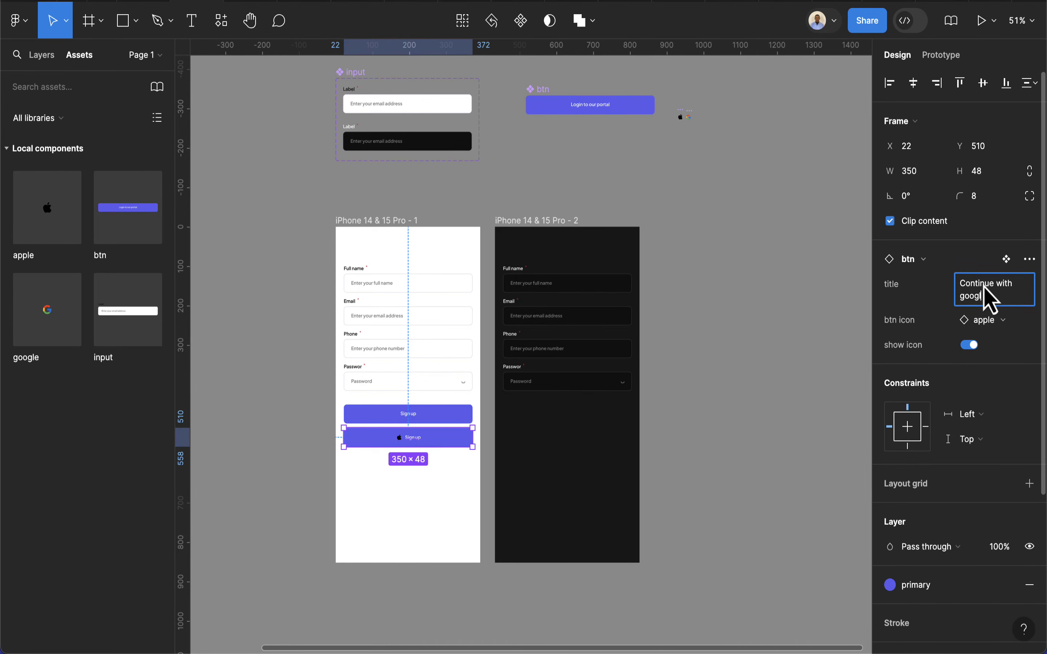
text(e)
key(Return)
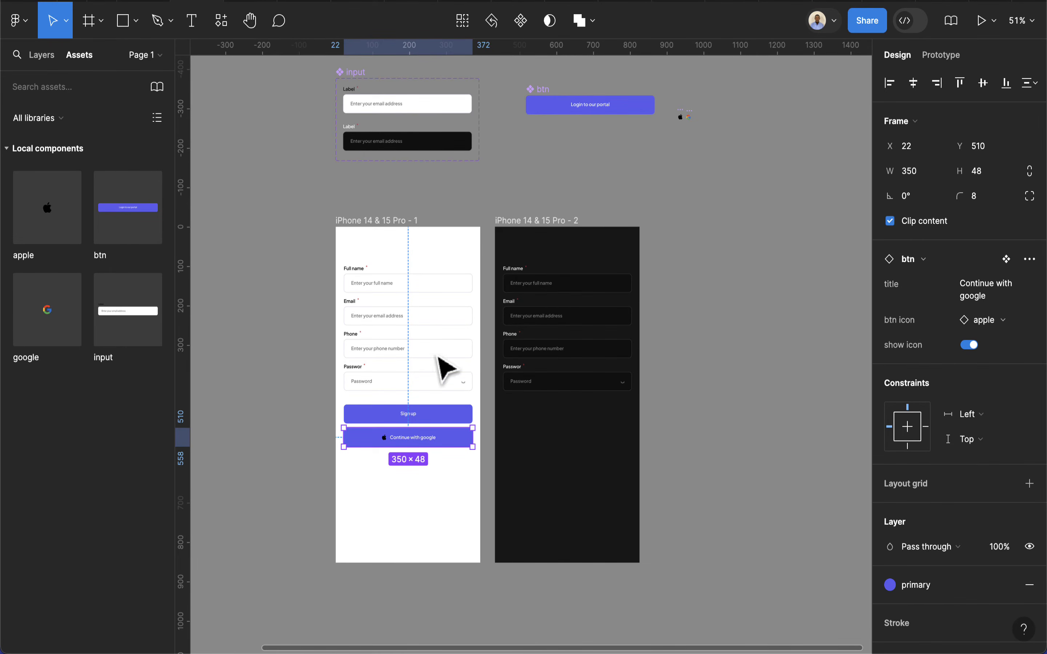
click(421, 474)
scroll(424, 476, up, 5)
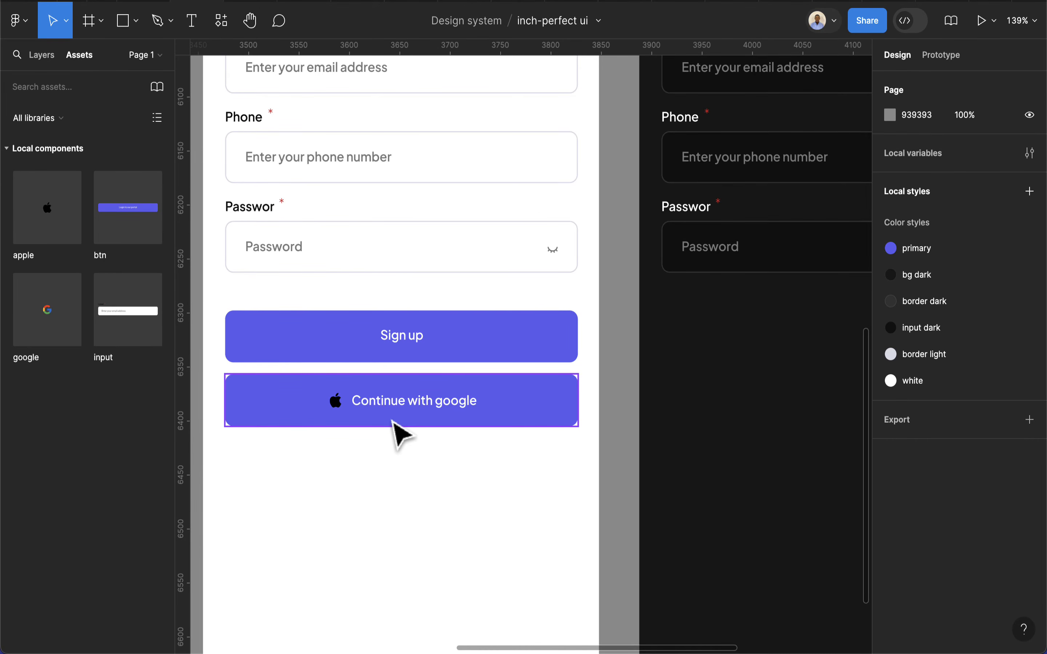
Add a second variant to the btn component and set its Property 1 value to "light"
scroll(400, 437, down, 5)
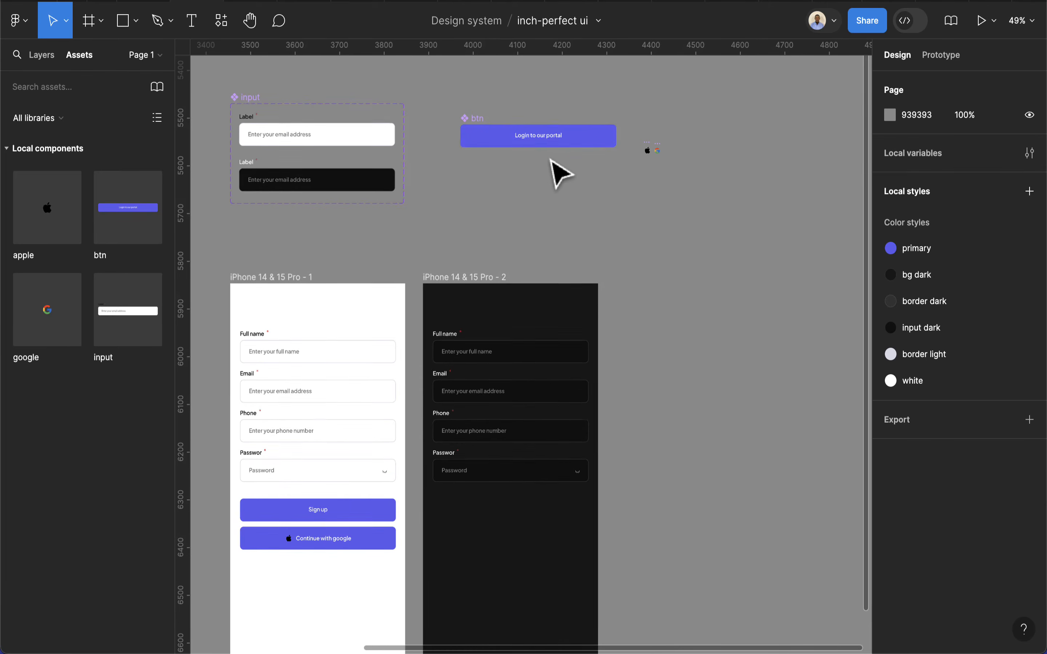
click(481, 131)
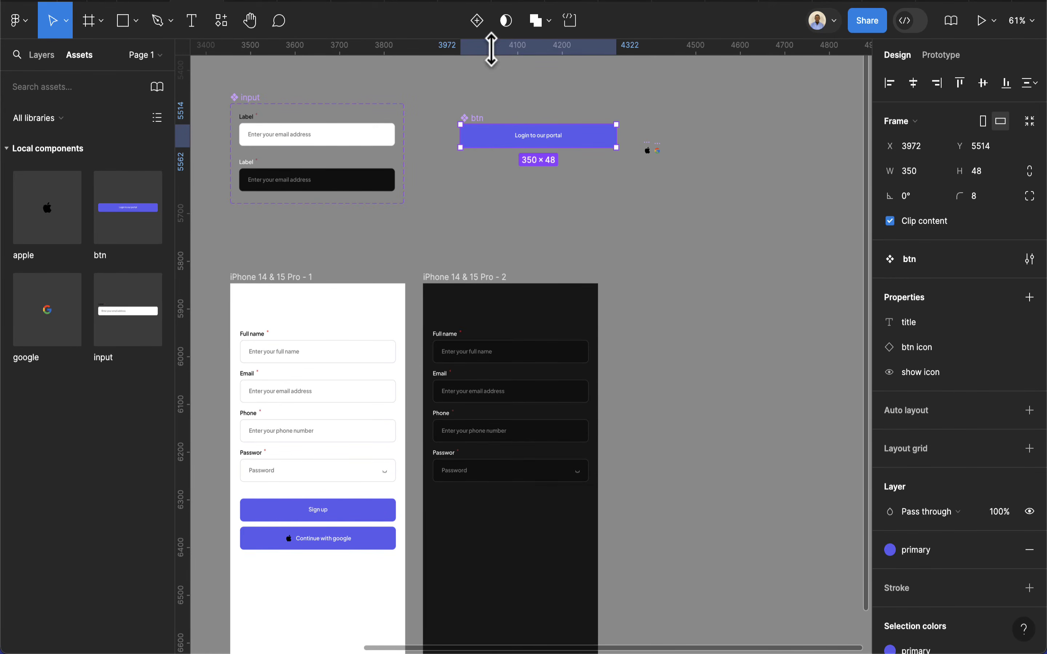
click(476, 22)
scroll(558, 203, up, 3)
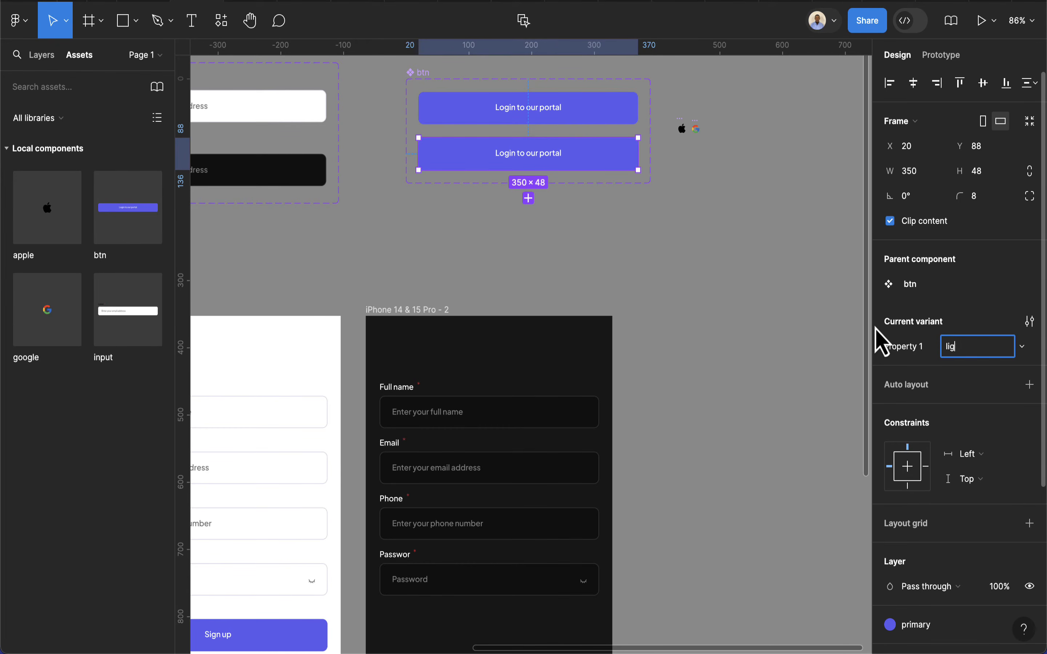
key(Return)
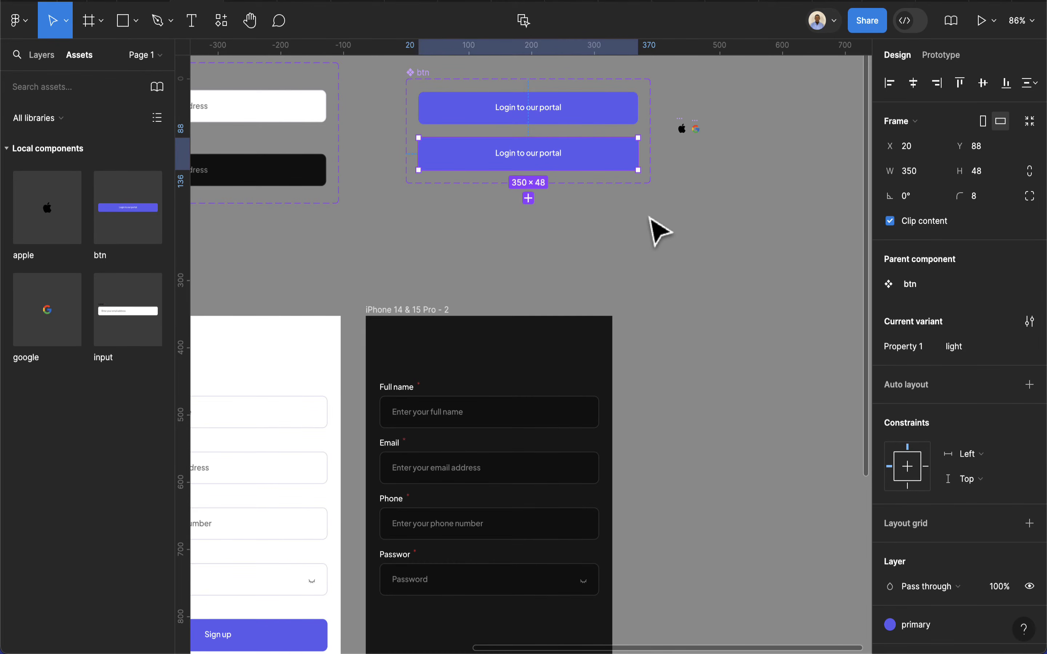
Remove the primary fill from the light variant of the btn component
scroll(1012, 458, down, 3)
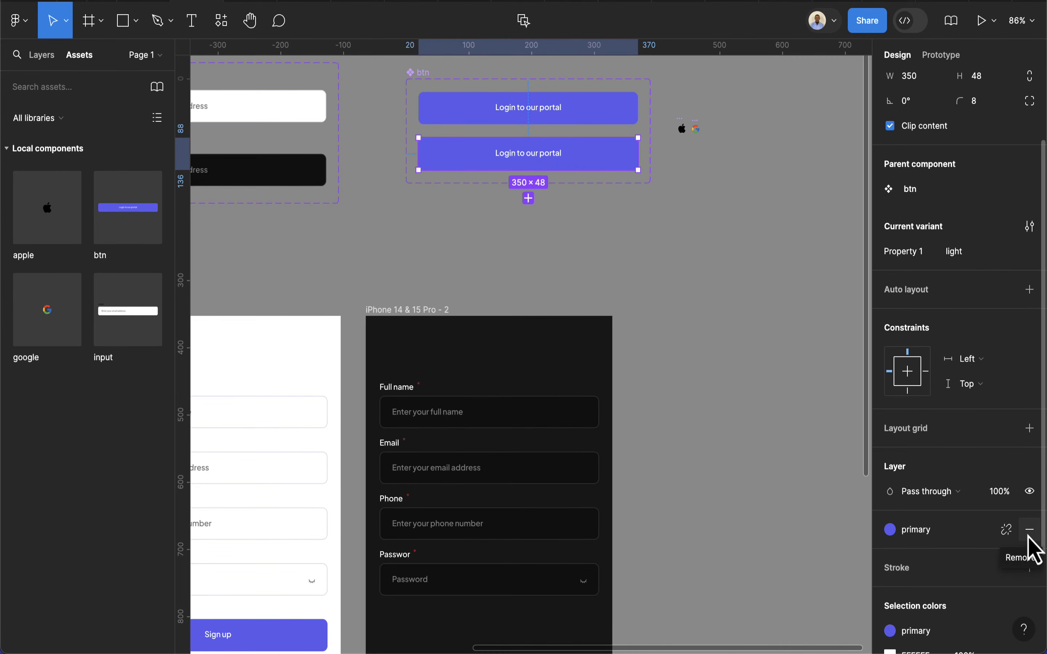
scroll(1028, 537, down, 1)
click(1029, 526)
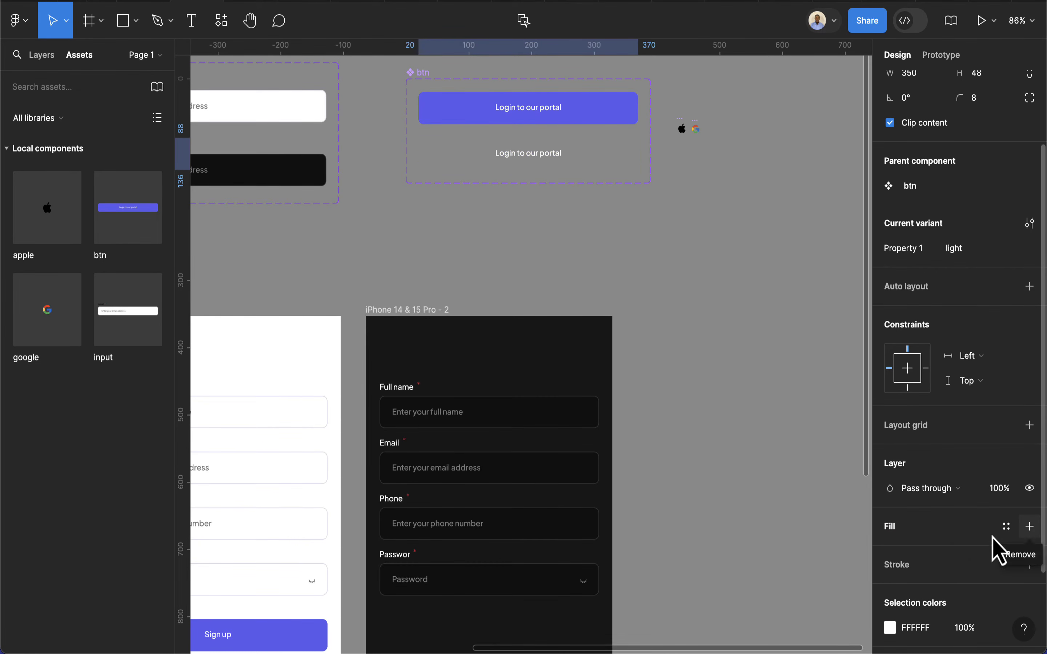
Add a 1 px inside stroke to the light button variant using the border light color style
scroll(965, 520, down, 3)
scroll(978, 513, down, 1)
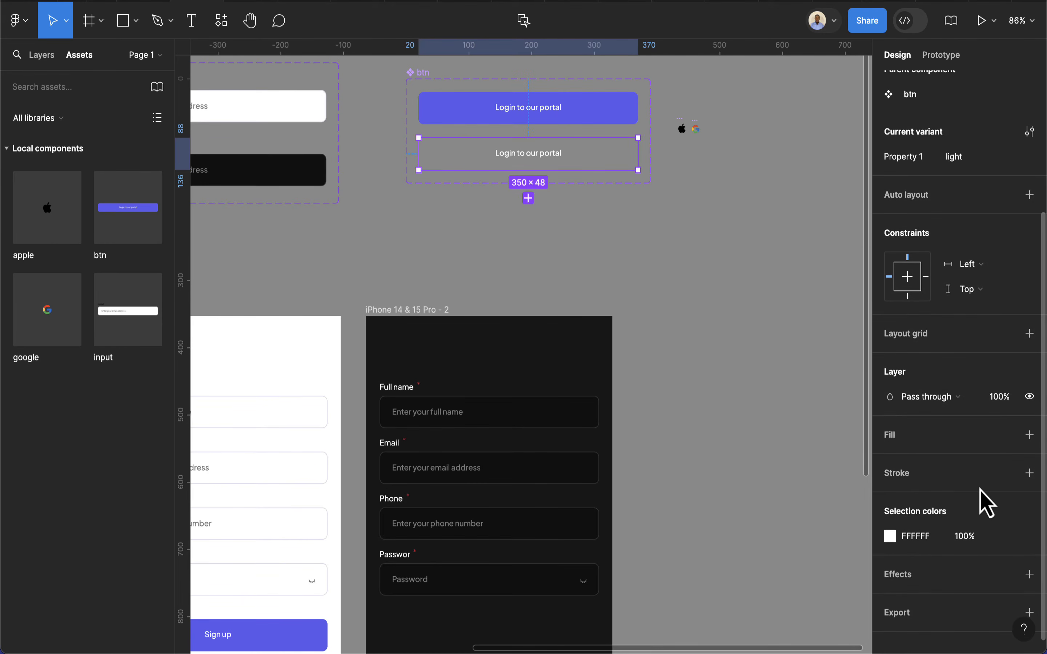
click(1019, 478)
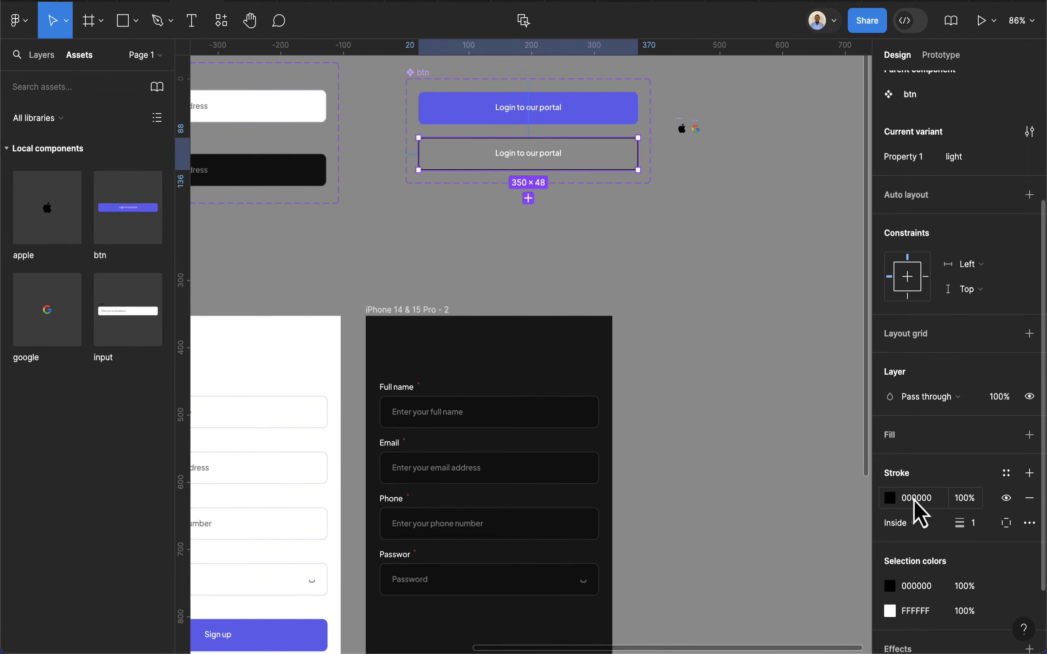
click(890, 498)
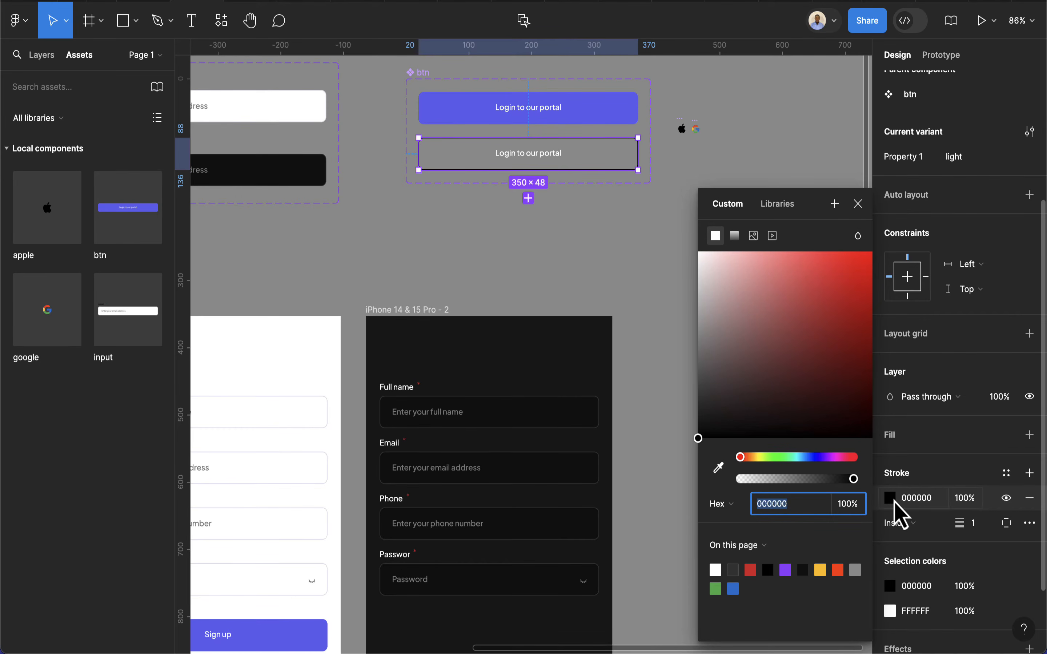
click(1007, 475)
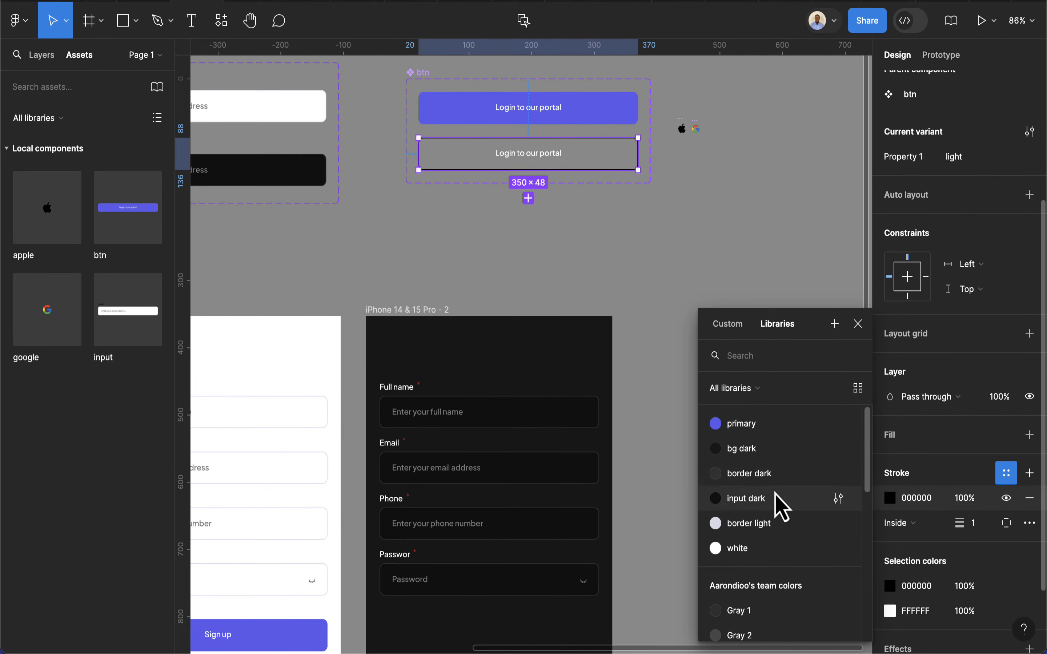
scroll(775, 490, down, 2)
click(748, 470)
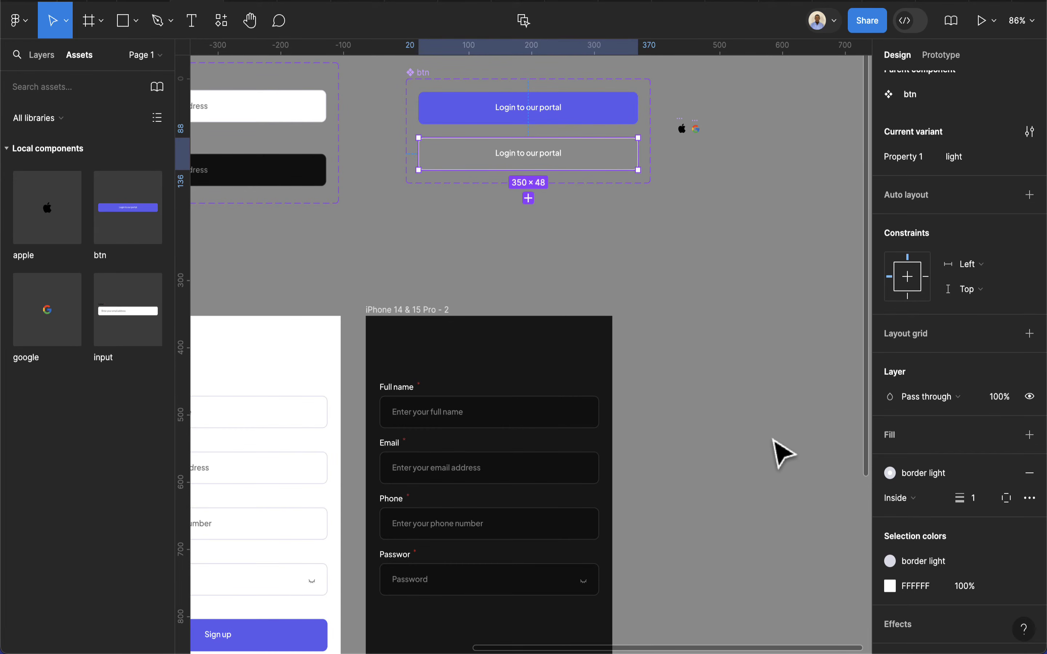
Apply a dark local color style to the title text inside the light button variant
double_click(530, 157)
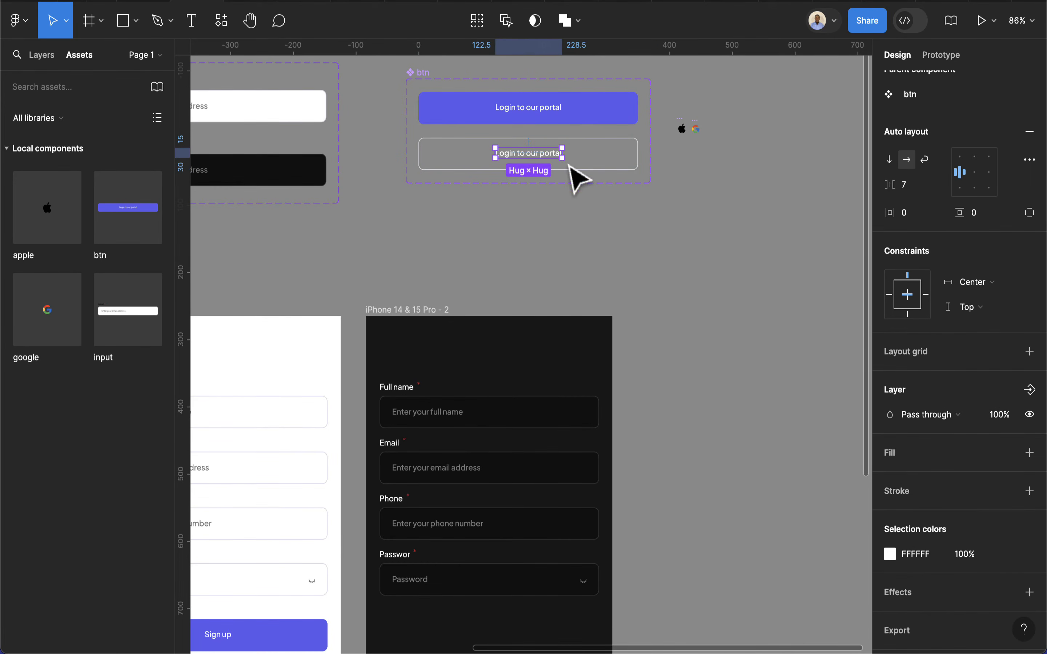
scroll(927, 421, down, 1)
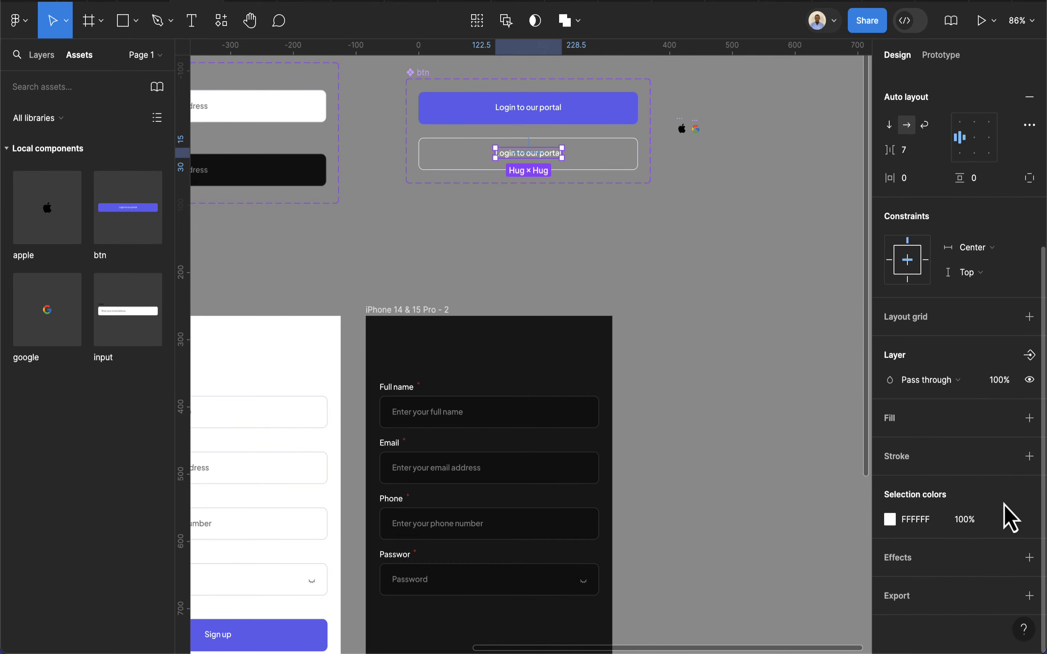
click(1006, 519)
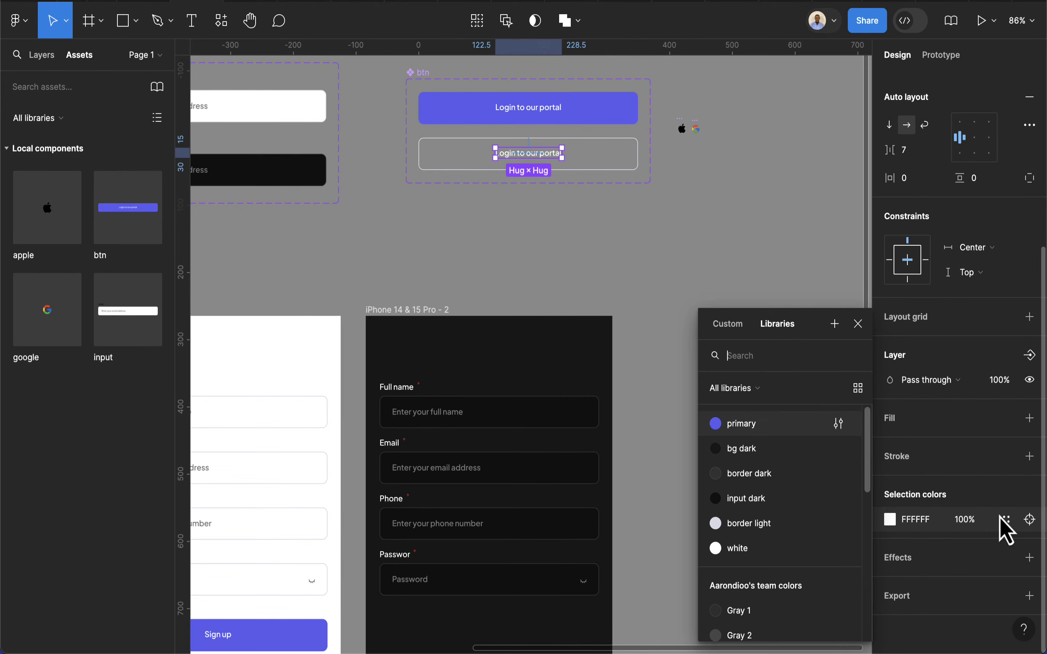
click(753, 473)
click(770, 397)
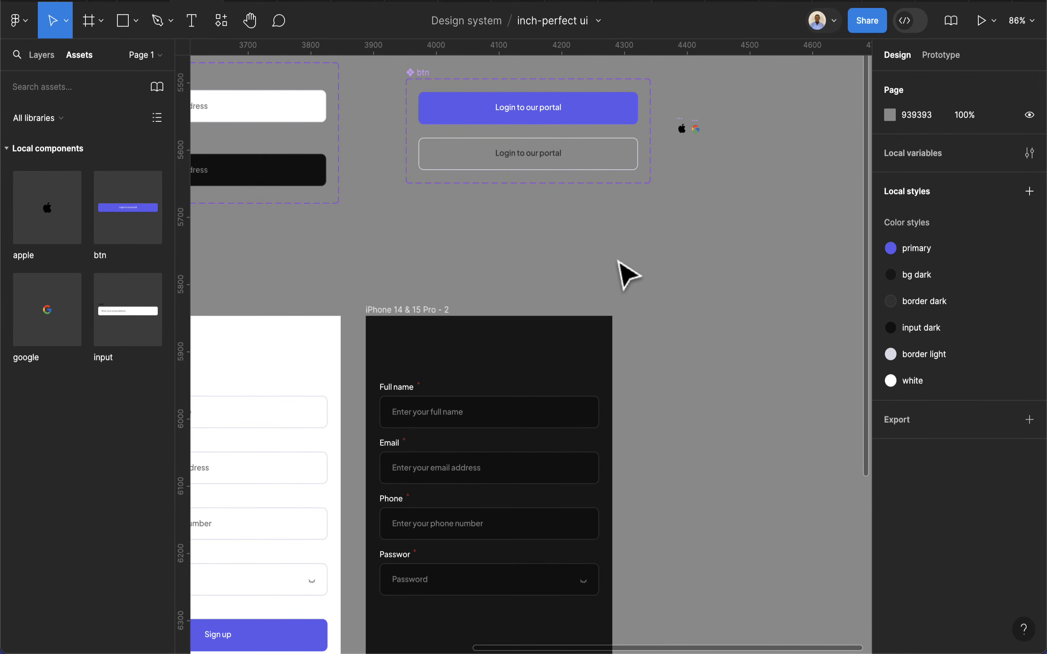
Set the Property 1 value of the filled purple btn variant to "primary"
click(421, 83)
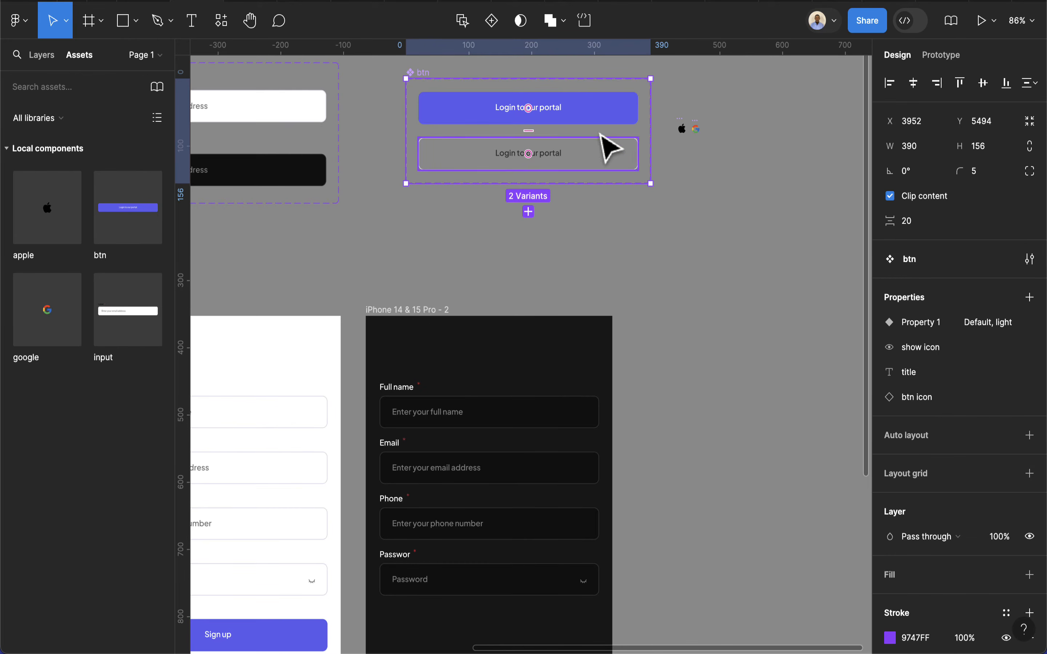
click(605, 114)
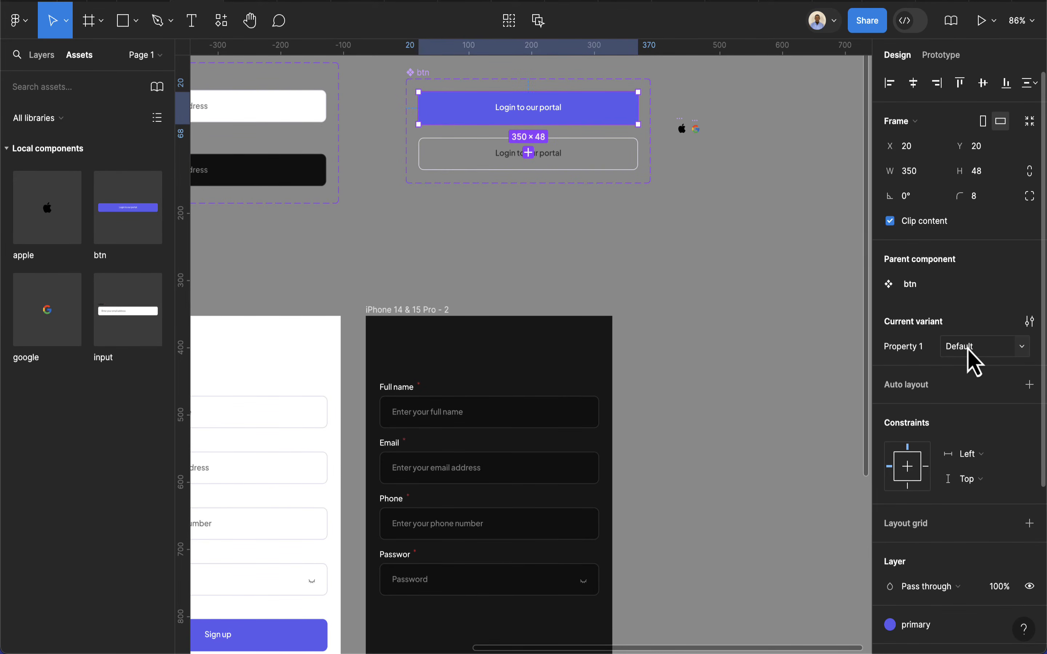
key(Return)
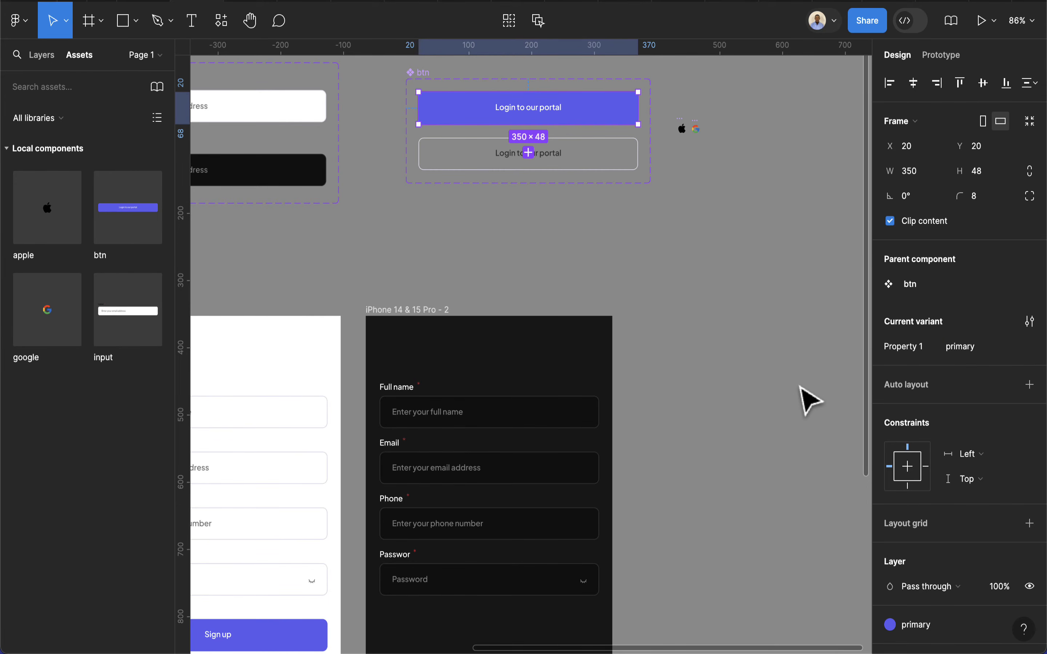
Rename the btn component's variant property from Property 1 to "btn type" and select the light variant
double_click(886, 348)
text(b)
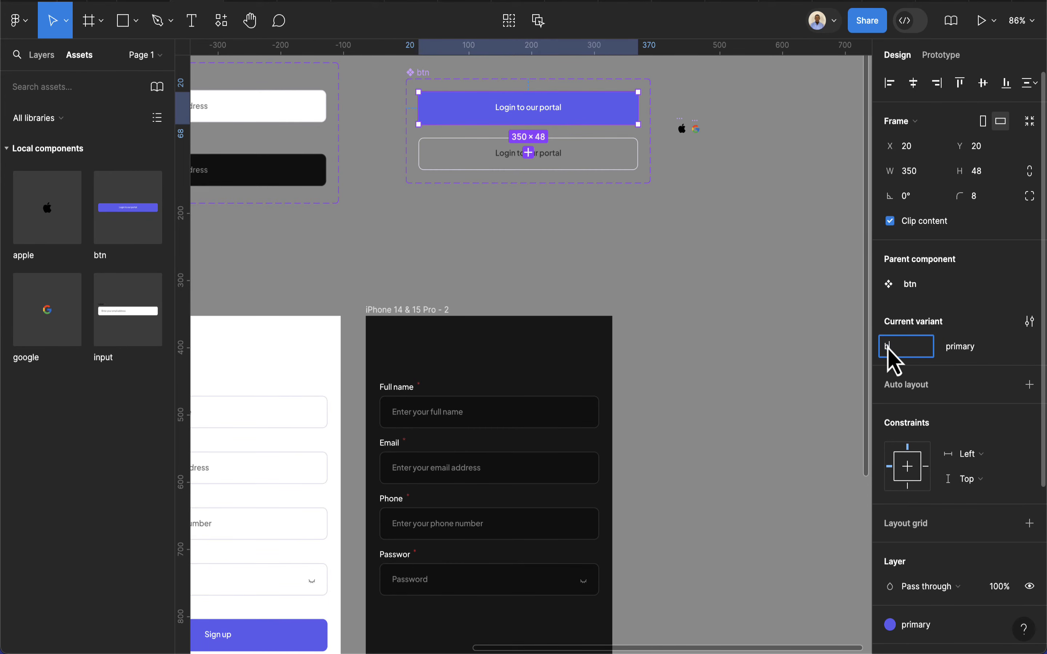
text(tn type)
key(Return)
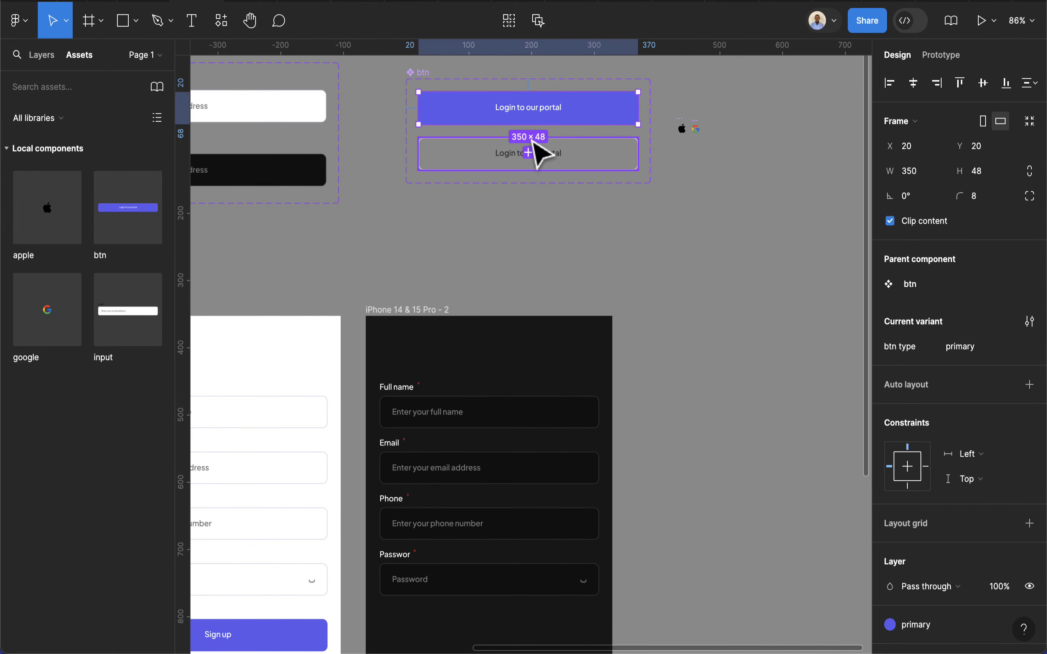
click(612, 169)
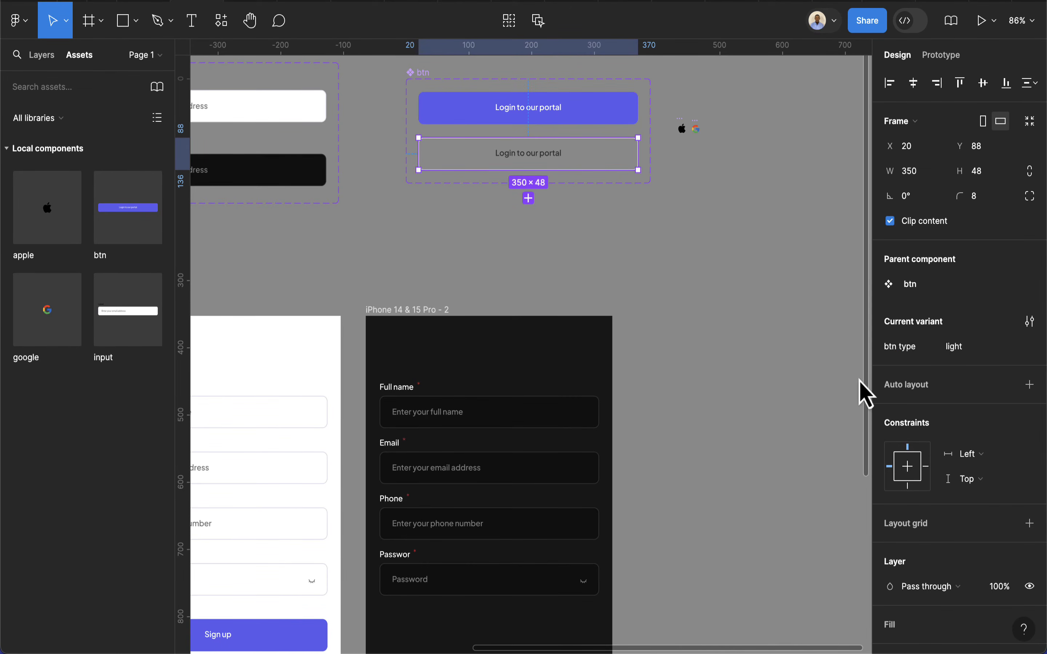
Set the btn type of the "Continue with google" button in the white phone frame to light
scroll(638, 495, left, 5)
scroll(614, 526, down, 6)
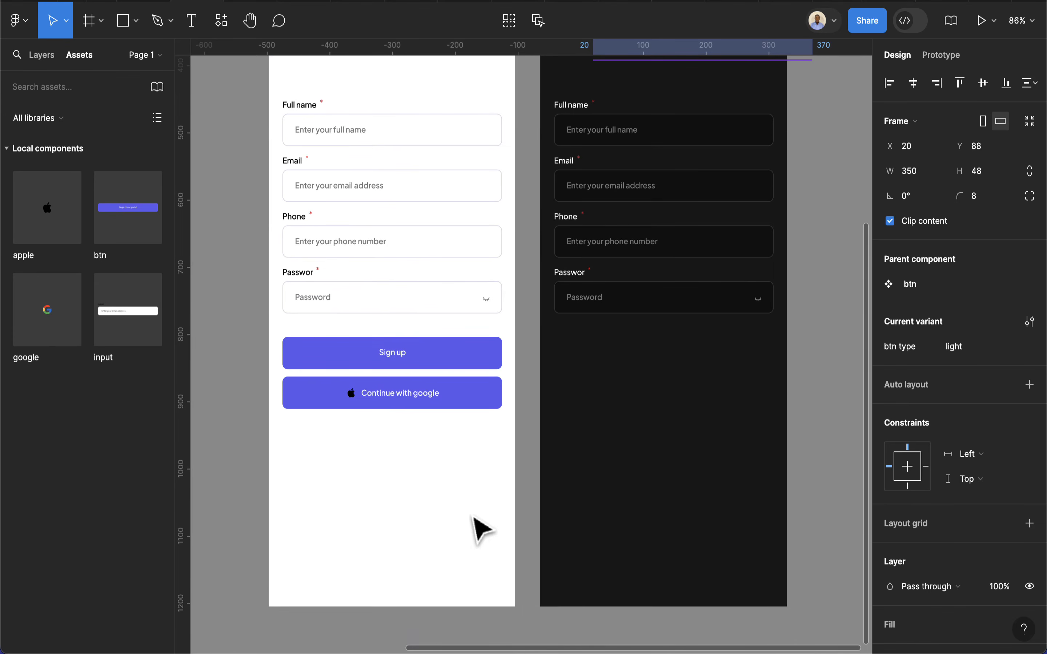
click(372, 406)
scroll(389, 416, up, 3)
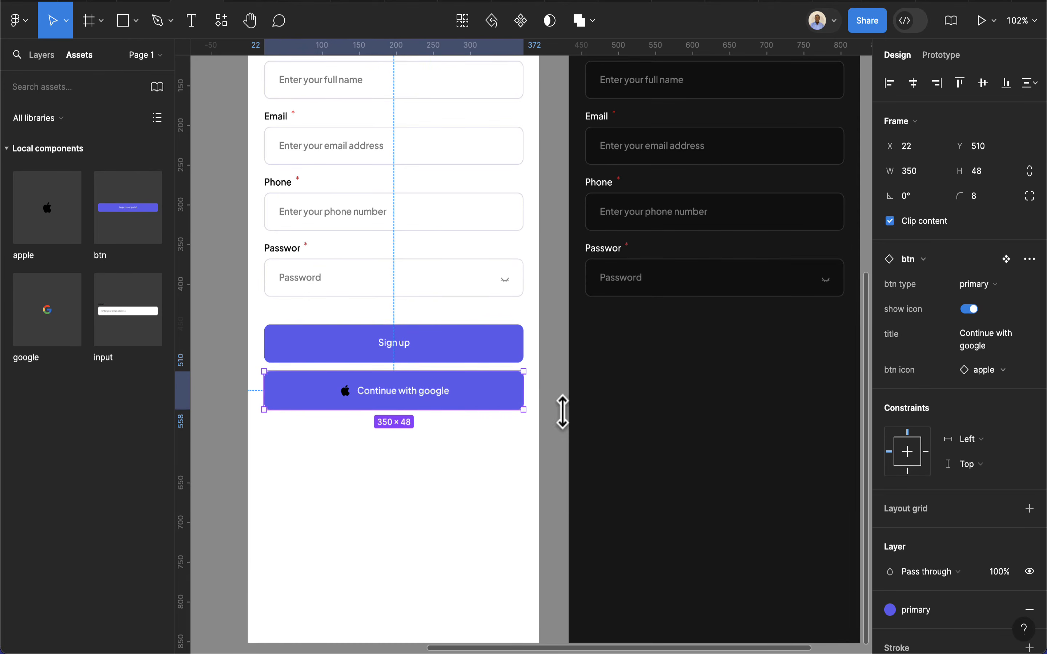
click(976, 285)
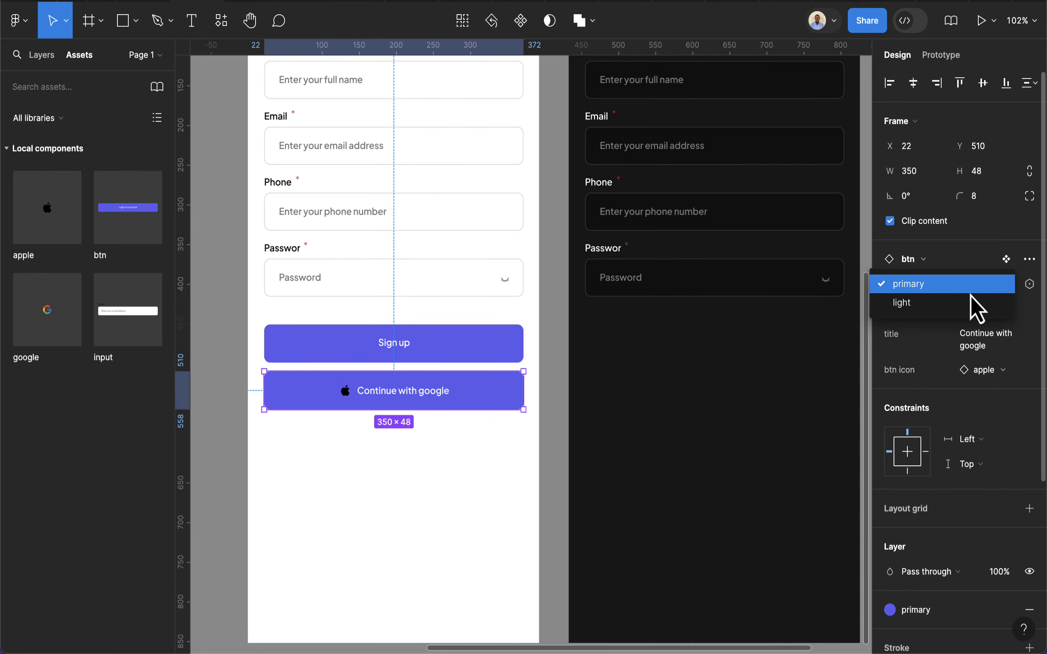
click(968, 303)
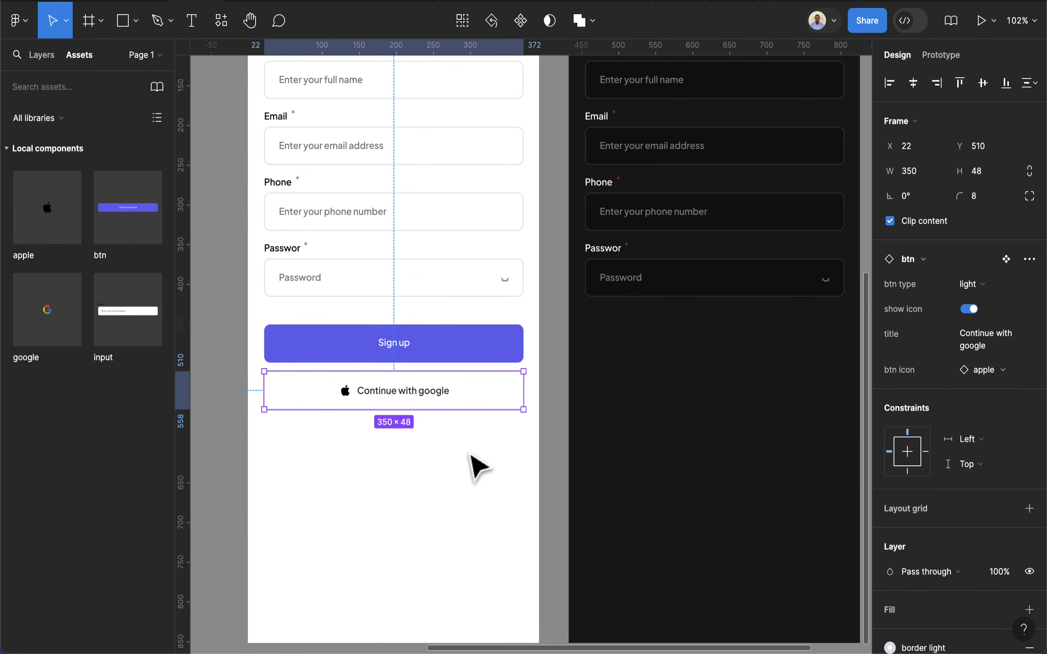
Swap the btn icon of the "Continue with google" button to the google component
click(984, 371)
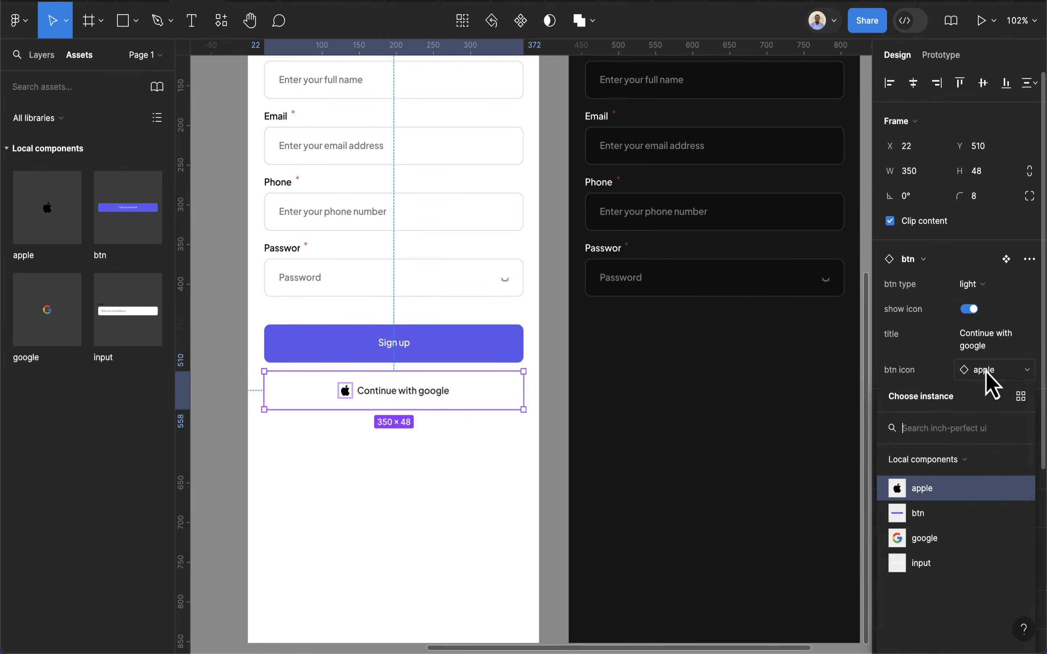
click(930, 455)
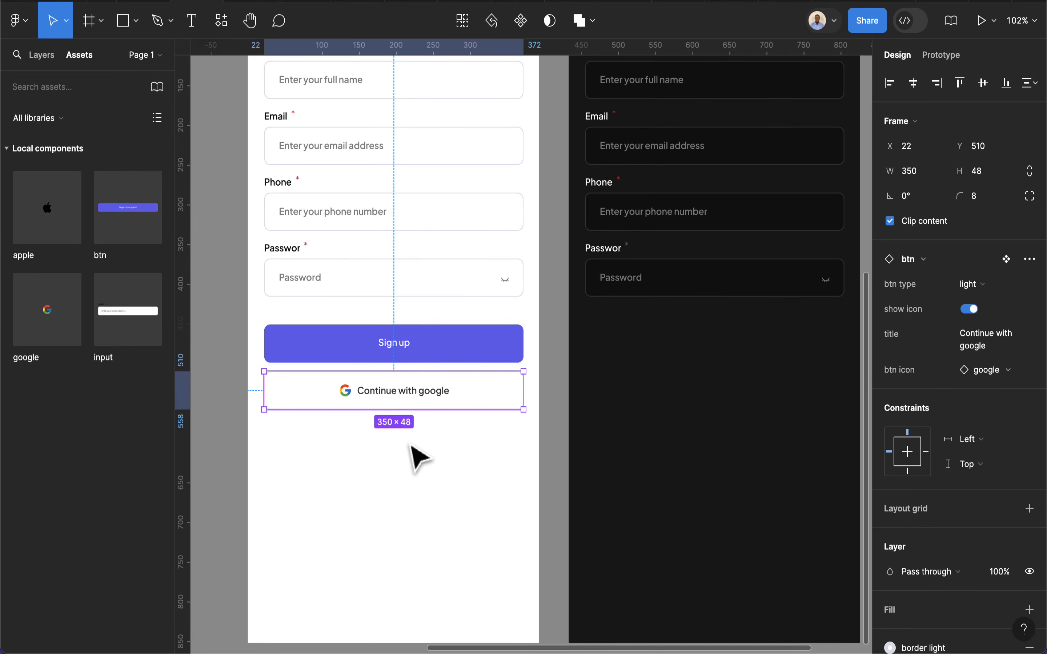
click(417, 456)
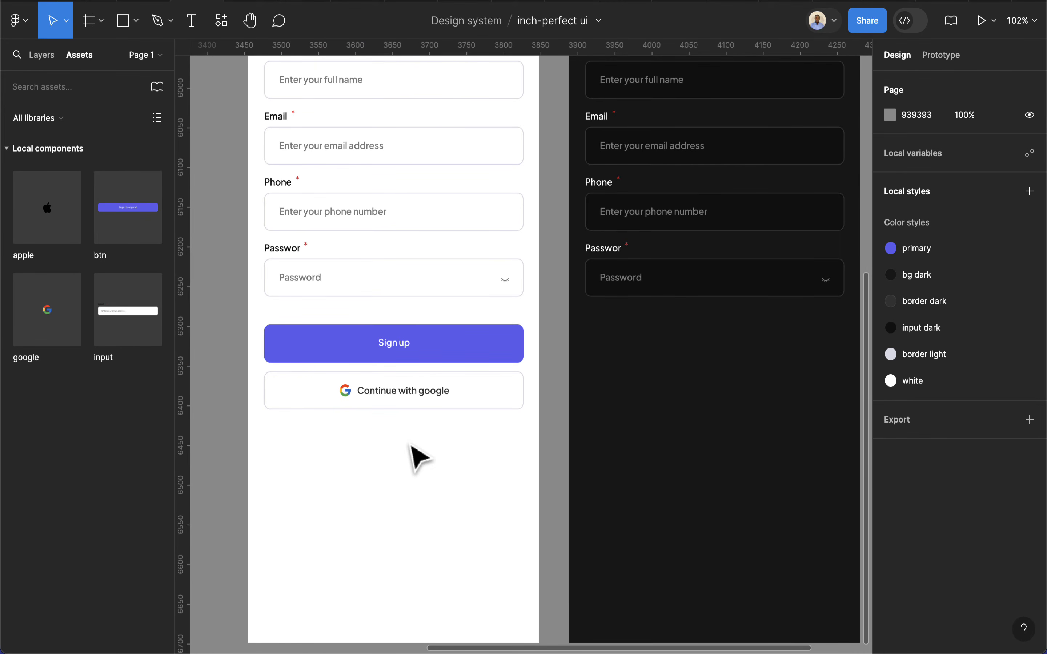
Duplicate the "Continue with google" button directly below itself in the white phone frame and title the copy "Continue with apple"
click(418, 405)
drag(419, 403, 419, 451)
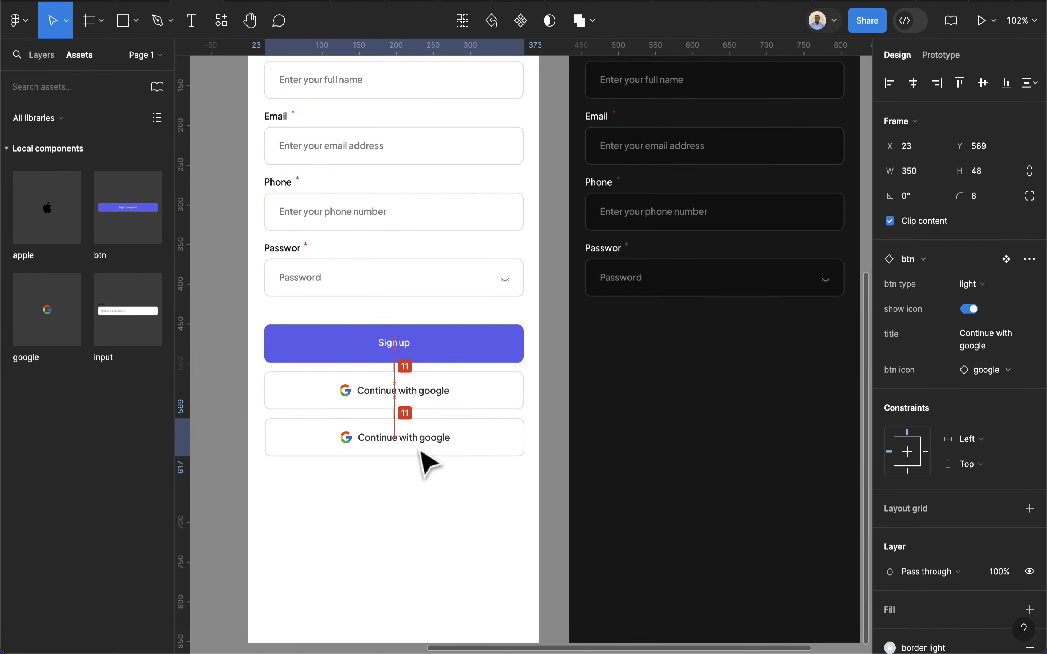
click(996, 353)
click(996, 352)
key(BackSpace)
key(BackSpace)
key(BackSpace)
key(BackSpace)
key(BackSpace)
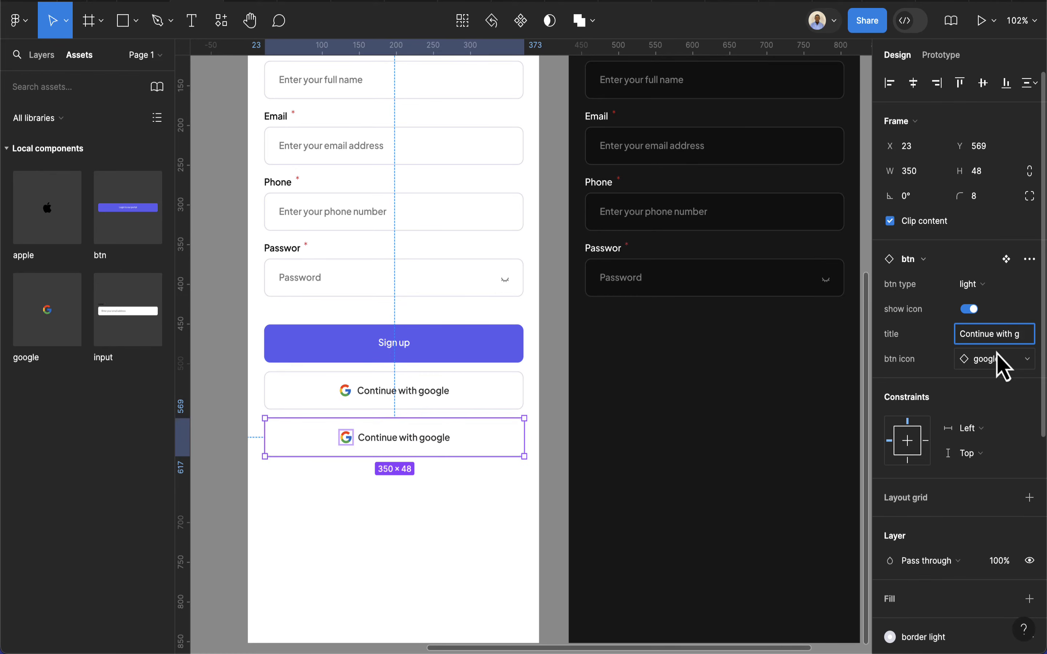
text(apple)
key(Return)
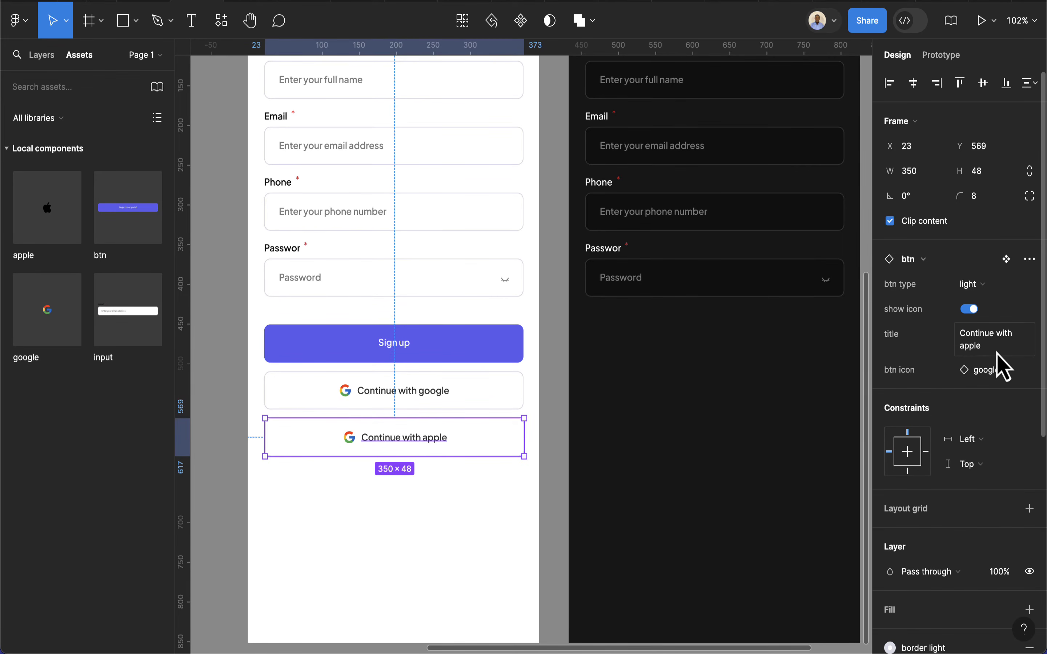
Swap the btn icon of the "Continue with apple" button to the apple component
click(1008, 375)
click(944, 407)
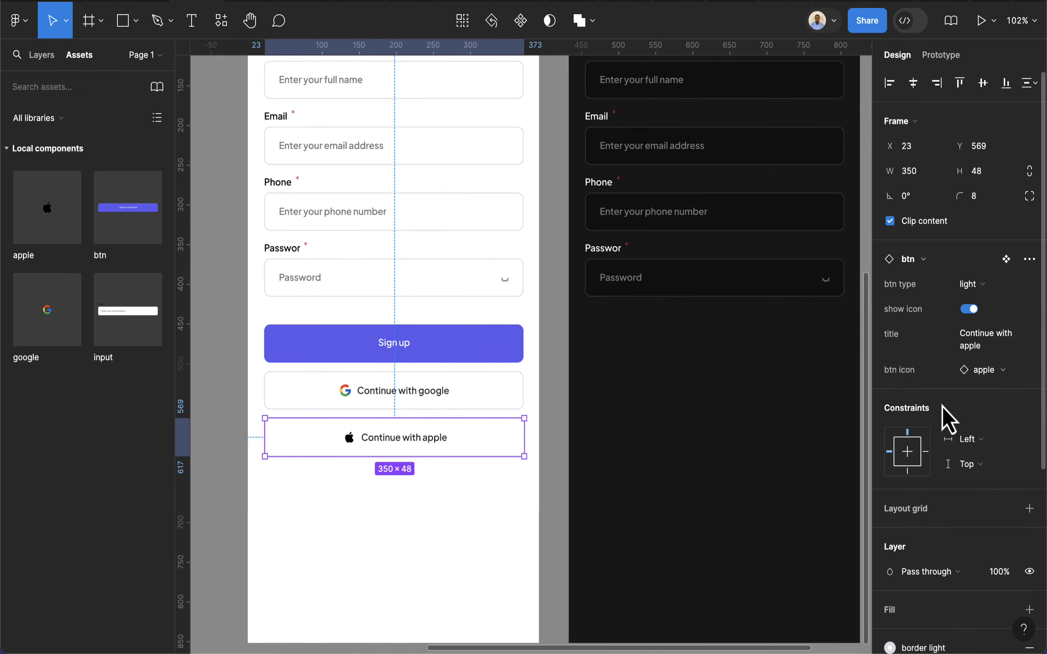
click(511, 531)
Move the google and apple buttons farther below the Sign up button and nudge the apple button down to Y 638
click(428, 460)
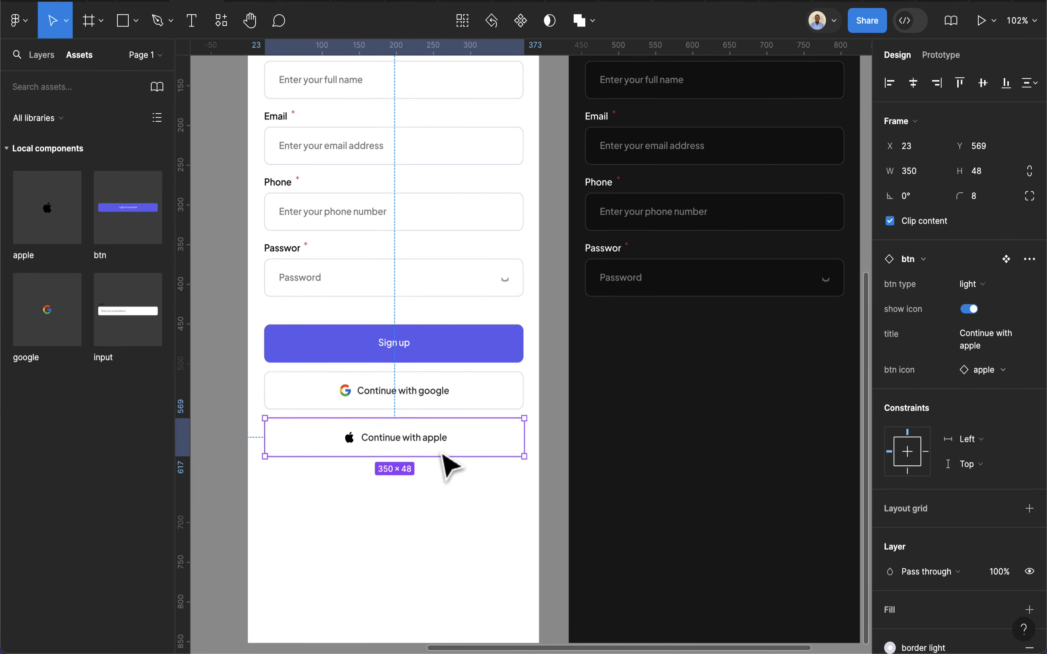
shift+click(455, 412)
drag(454, 455, 455, 497)
click(454, 497)
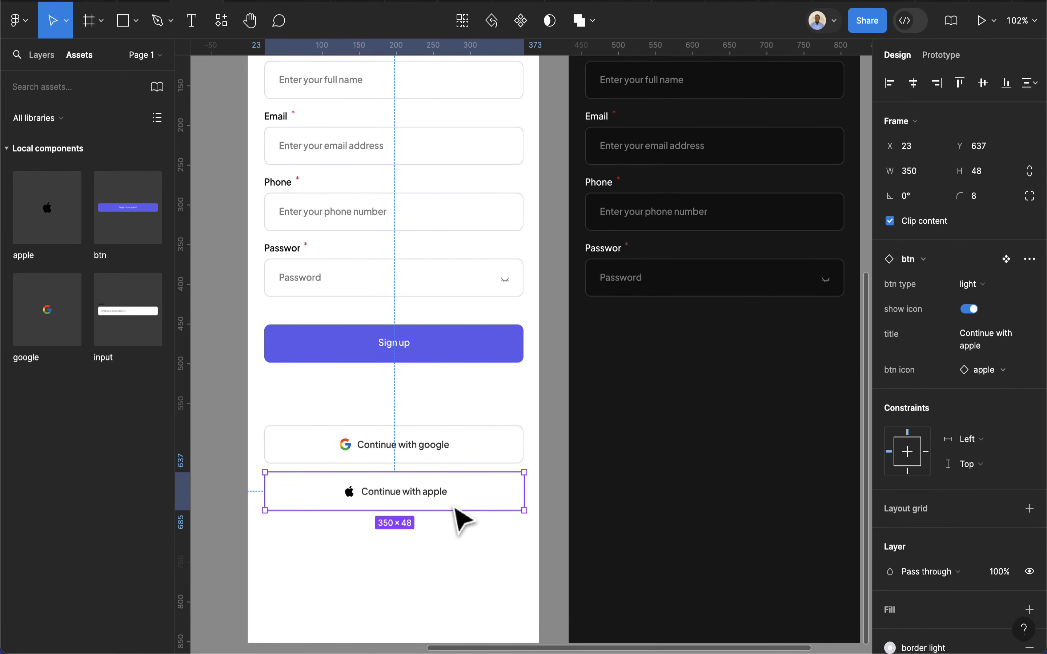
key(Down)
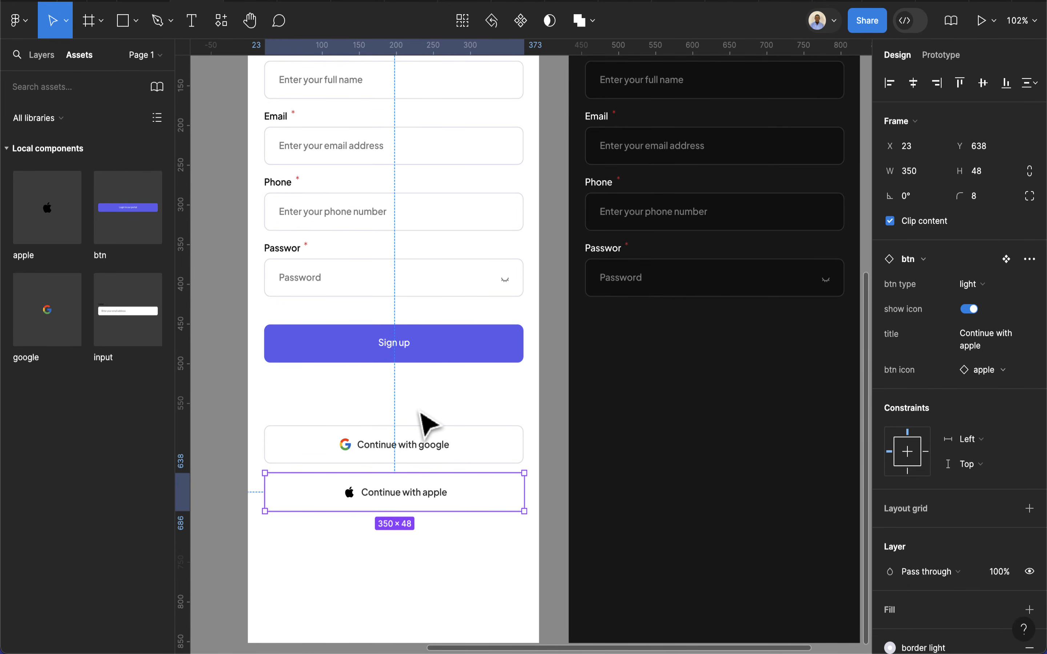
Wrap the google and apple buttons in a vertical auto layout with a spacing of 12
click(432, 445)
shift+click(430, 500)
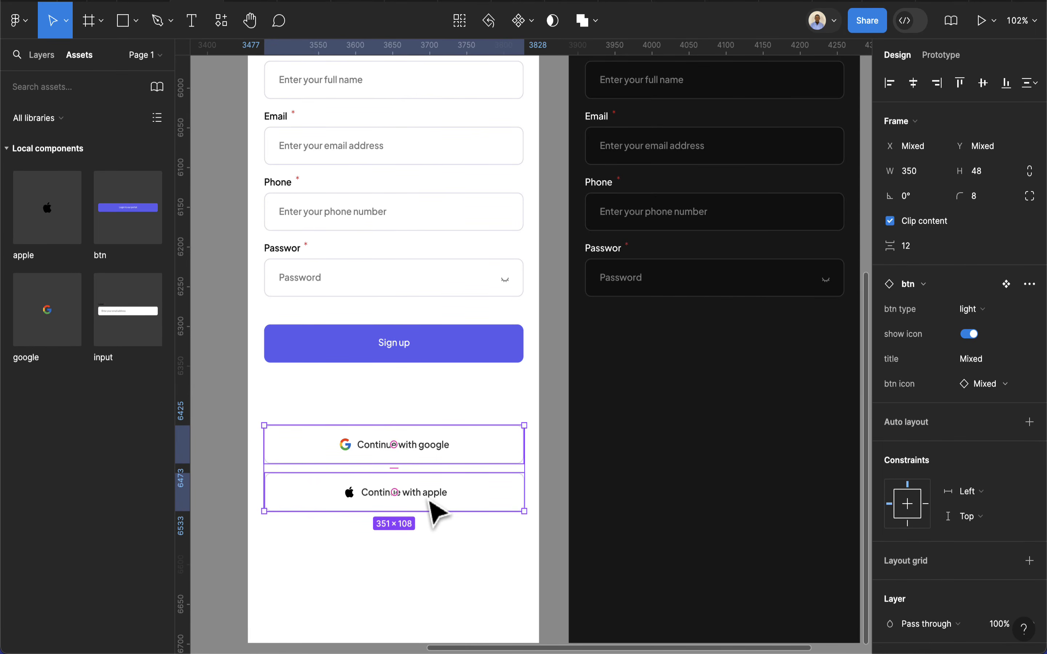
key(shift+a)
click(908, 341)
Try to copy the google and apple button group into the dark phone frame
key(super+c)
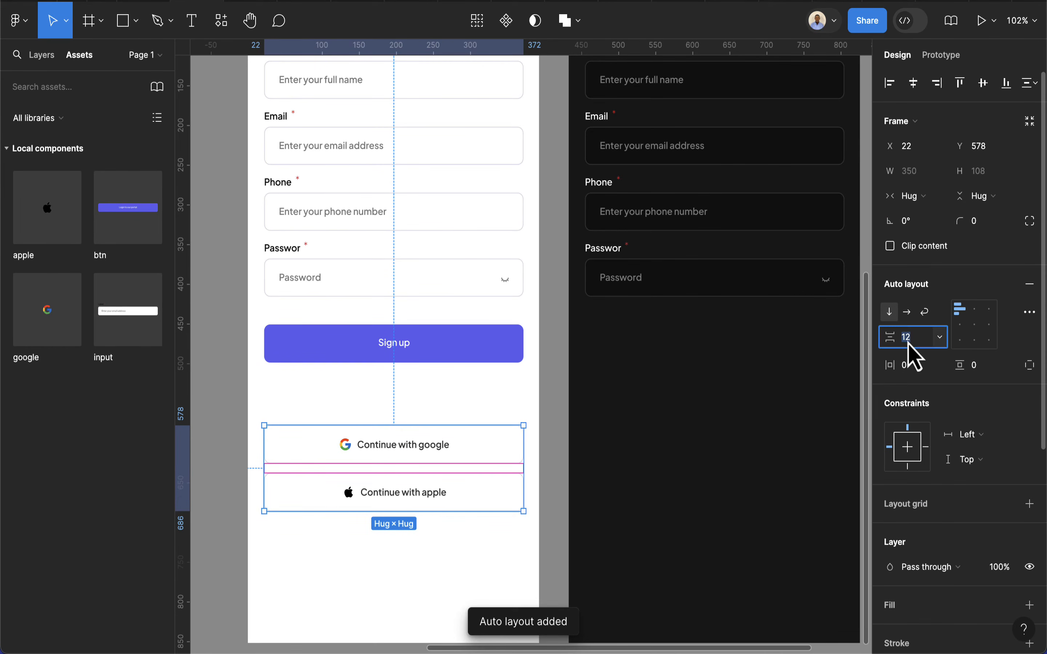
scroll(526, 445, down, 3)
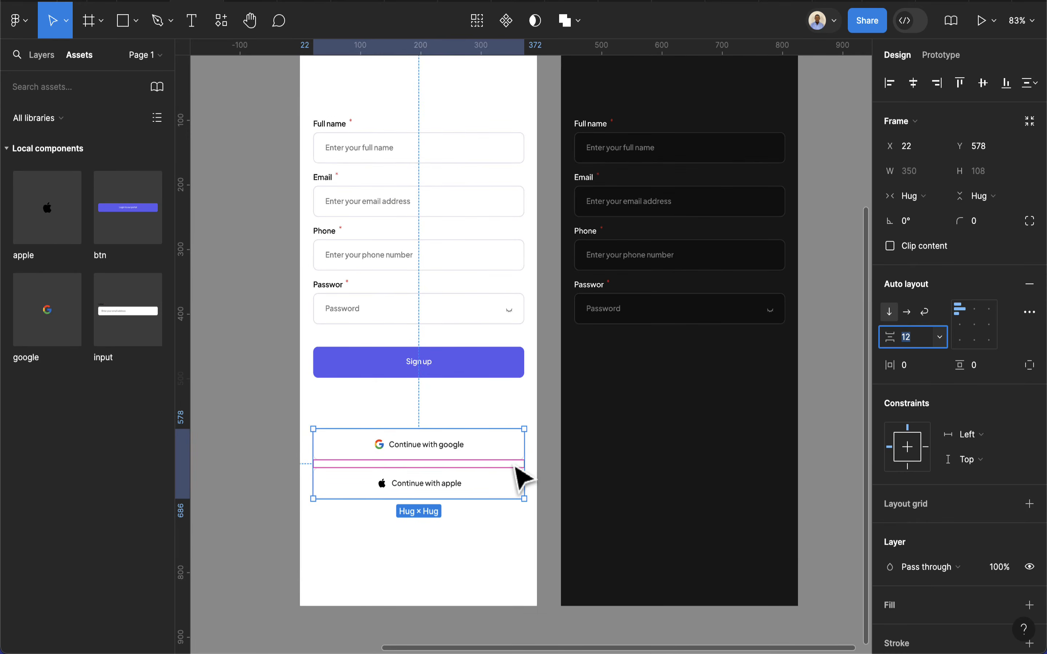
scroll(693, 561, down, 2)
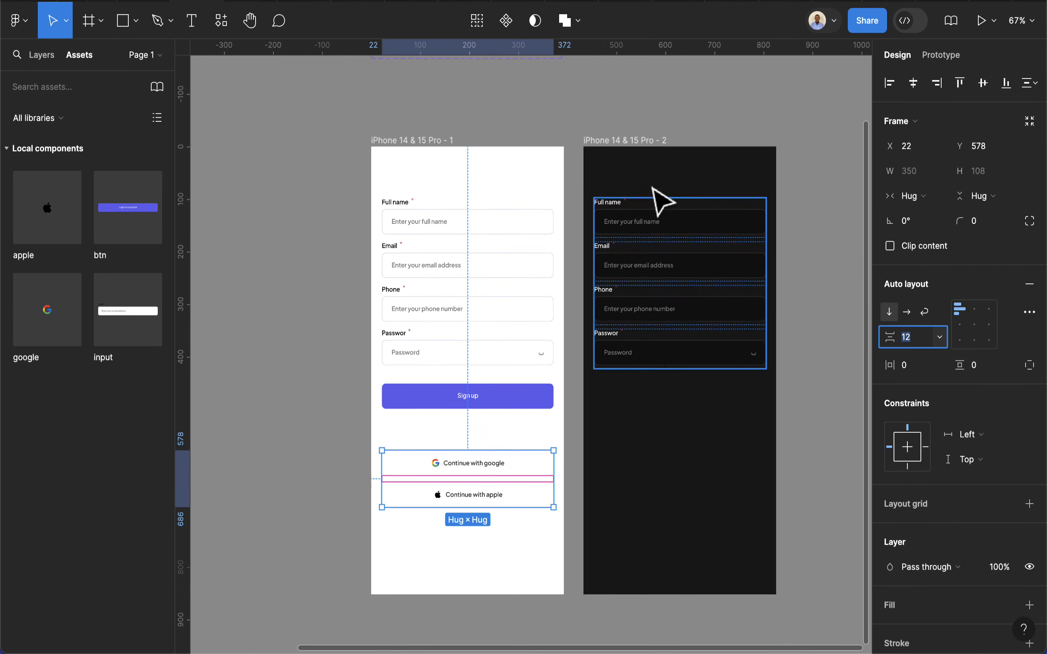
click(643, 141)
key(super+v)
scroll(709, 353, up, 2)
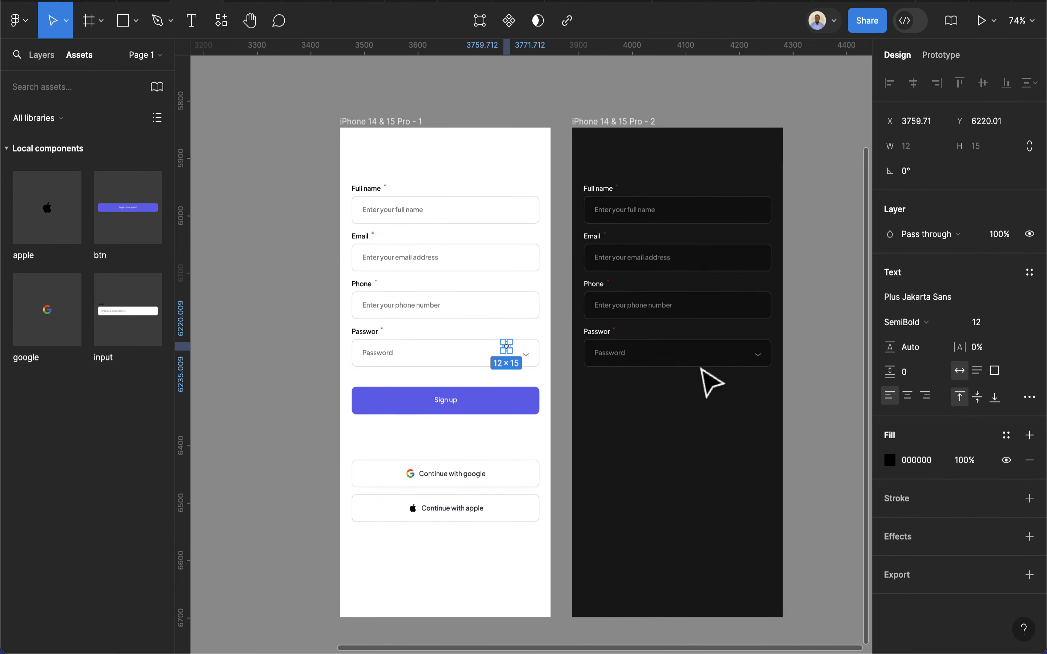
Copy the google and apple button group into the dark phone frame and place it below the password field at Y 449
click(415, 506)
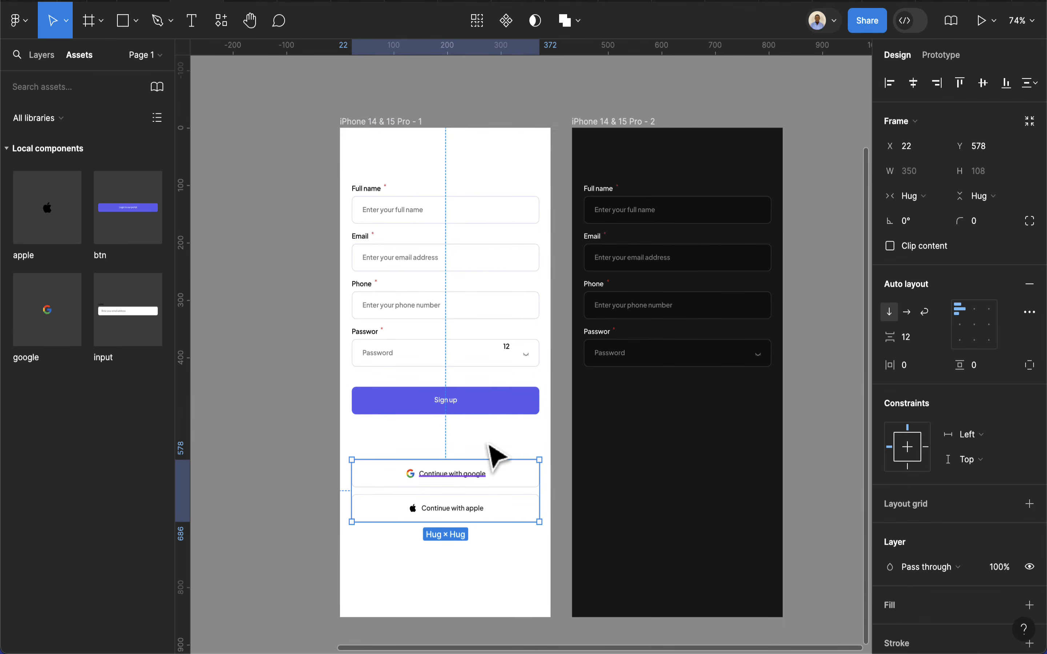
click(593, 127)
key(super+v)
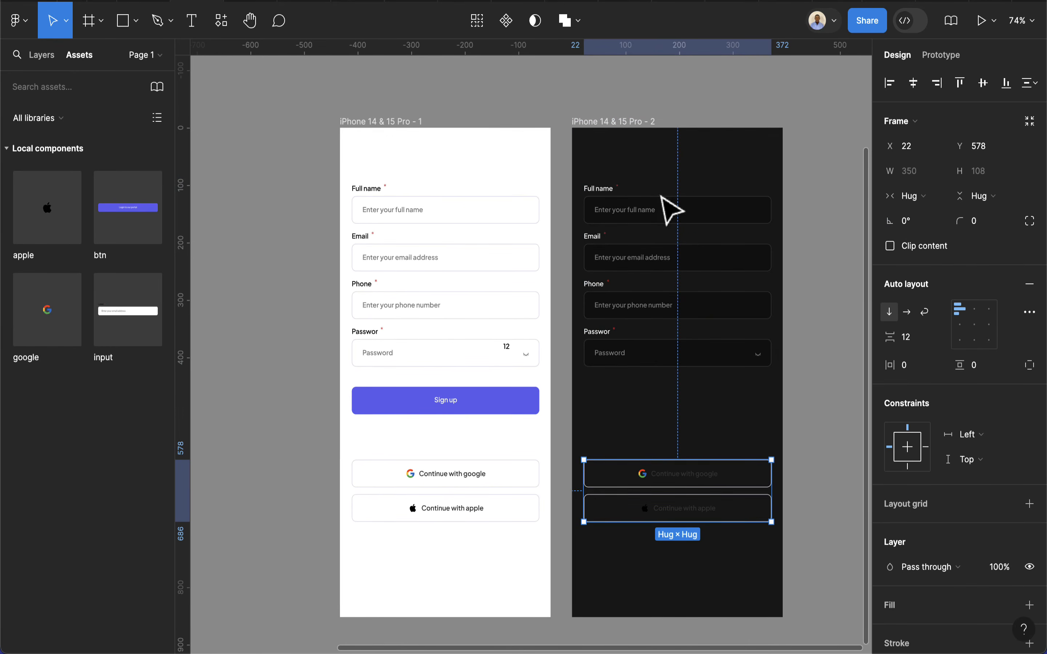
drag(690, 509, 680, 423)
scroll(744, 428, up, 2)
click(712, 515)
scroll(713, 515, up, 1)
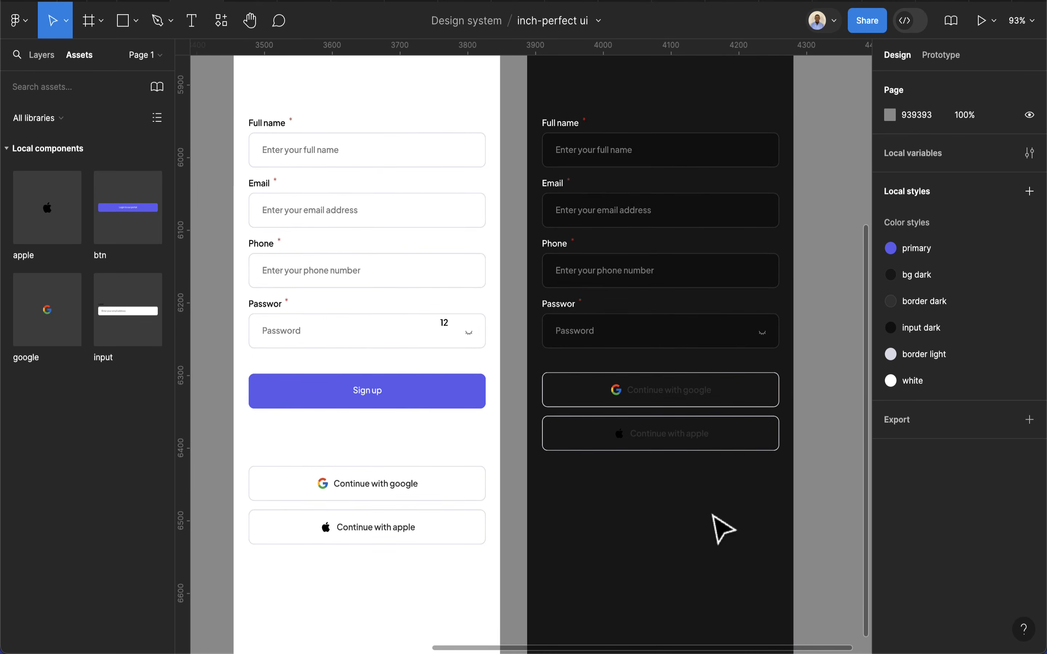
Duplicate the outlined light variant of the btn component as a third variant
click(667, 403)
scroll(699, 479, up, 5)
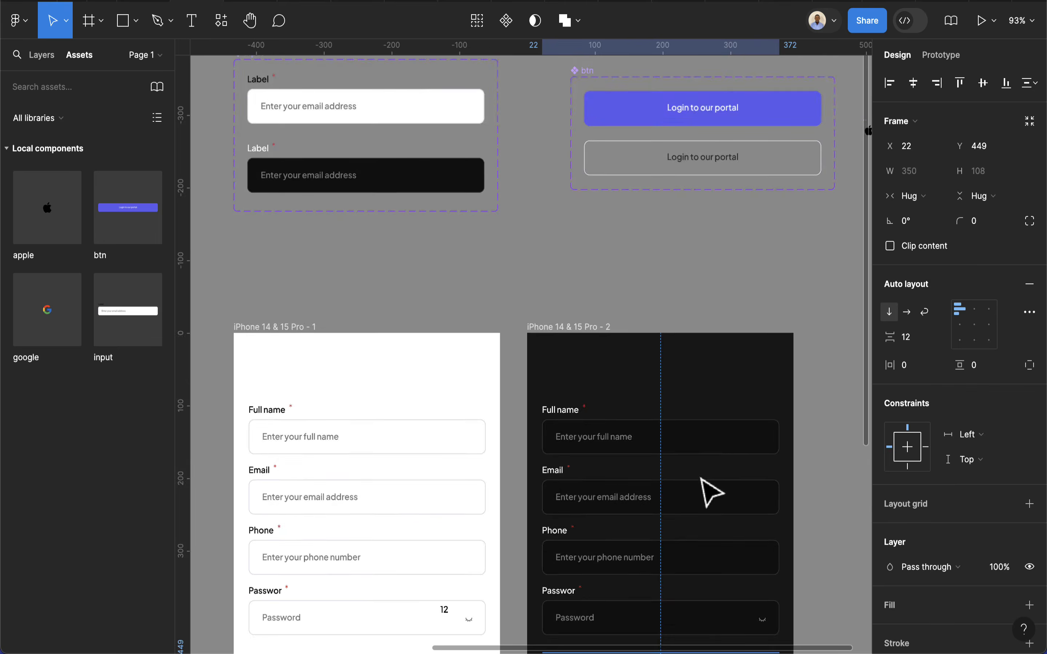
scroll(711, 493, up, 2)
click(760, 255)
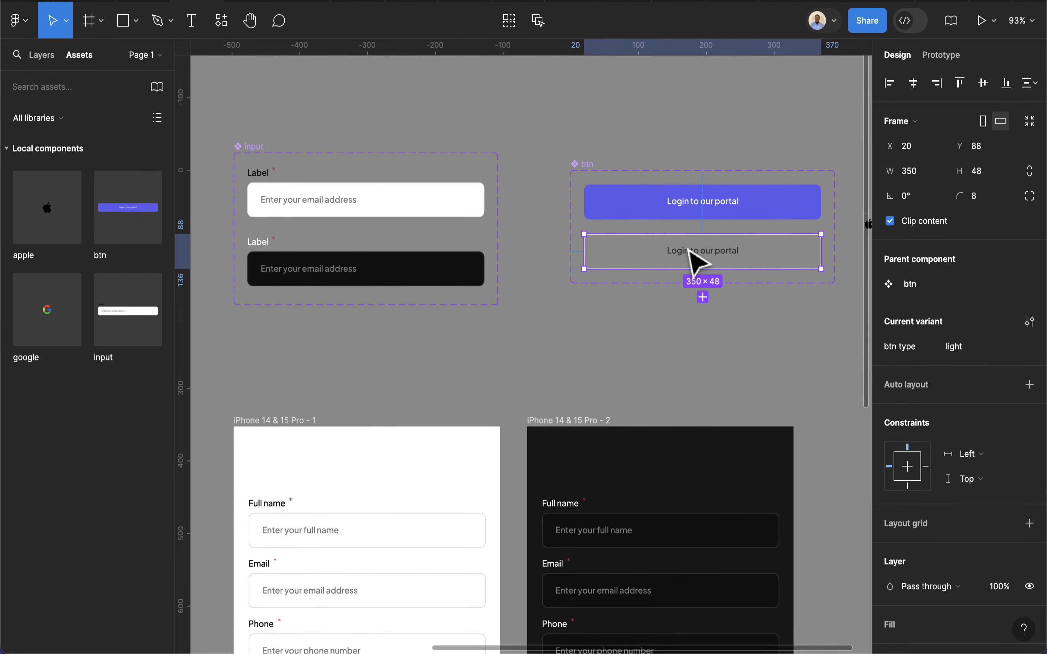
key(super+d)
scroll(782, 355, right, 1)
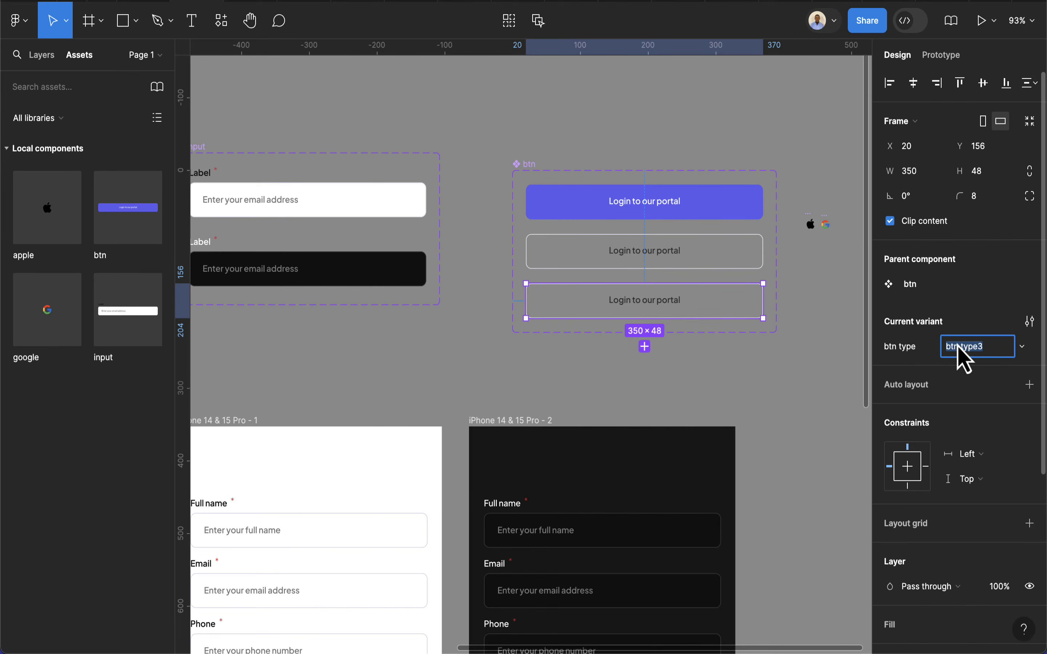
Set the third btn variant's btn type value to "dark"
text(light)
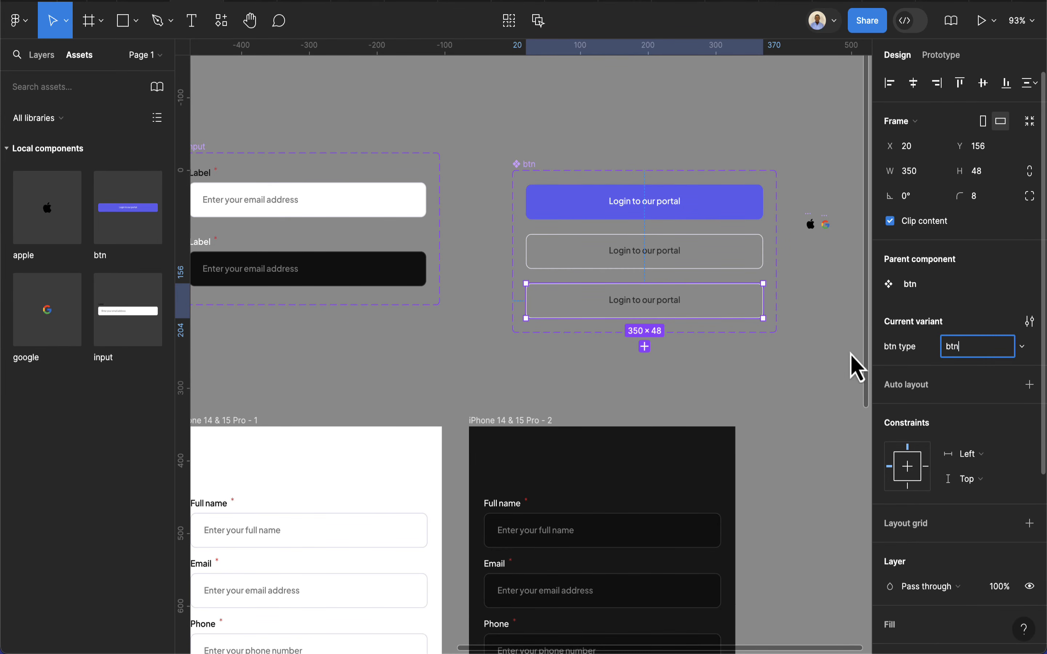
drag(719, 299, 727, 264)
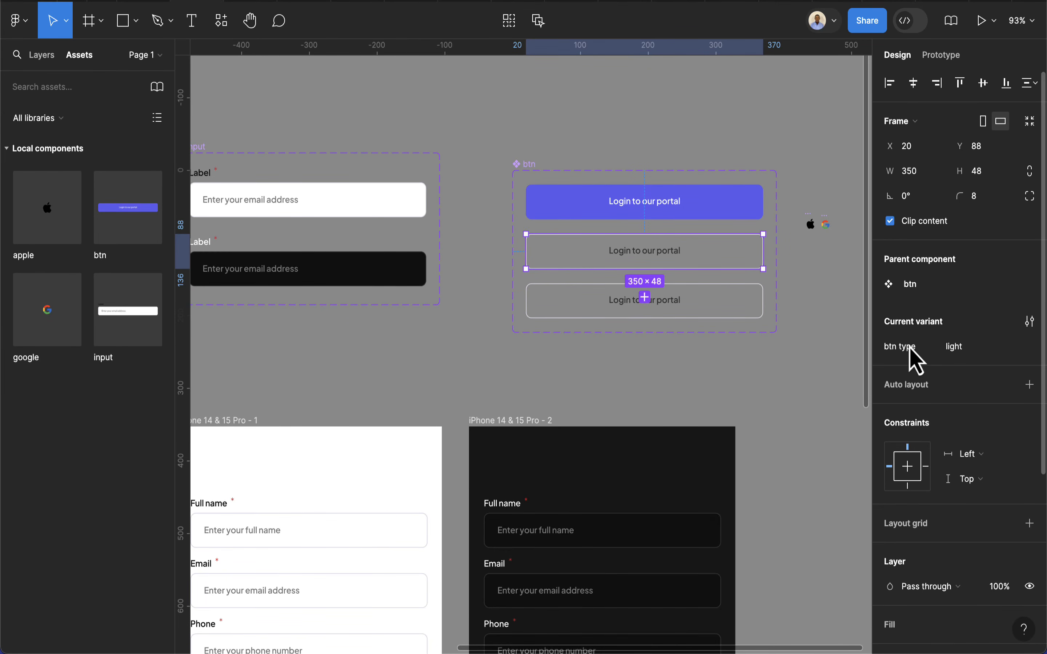
key(super+z)
click(954, 346)
text(dark)
key(Return)
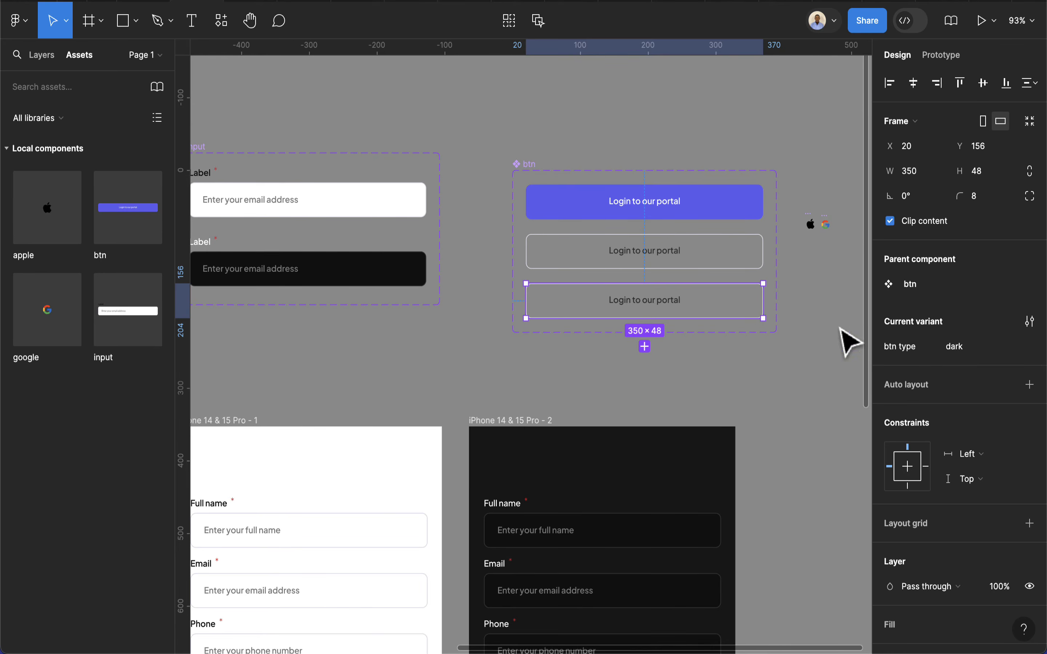
Change the stroke of the dark btn variant to the border dark color style
scroll(755, 320, up, 5)
scroll(953, 489, down, 1)
scroll(953, 490, down, 3)
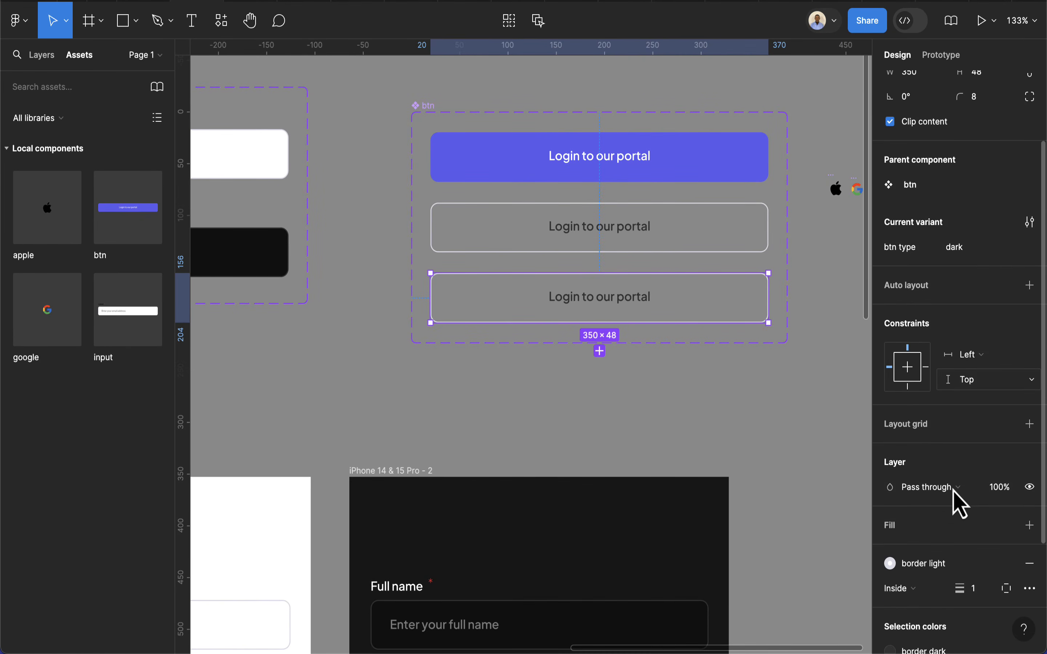
click(921, 559)
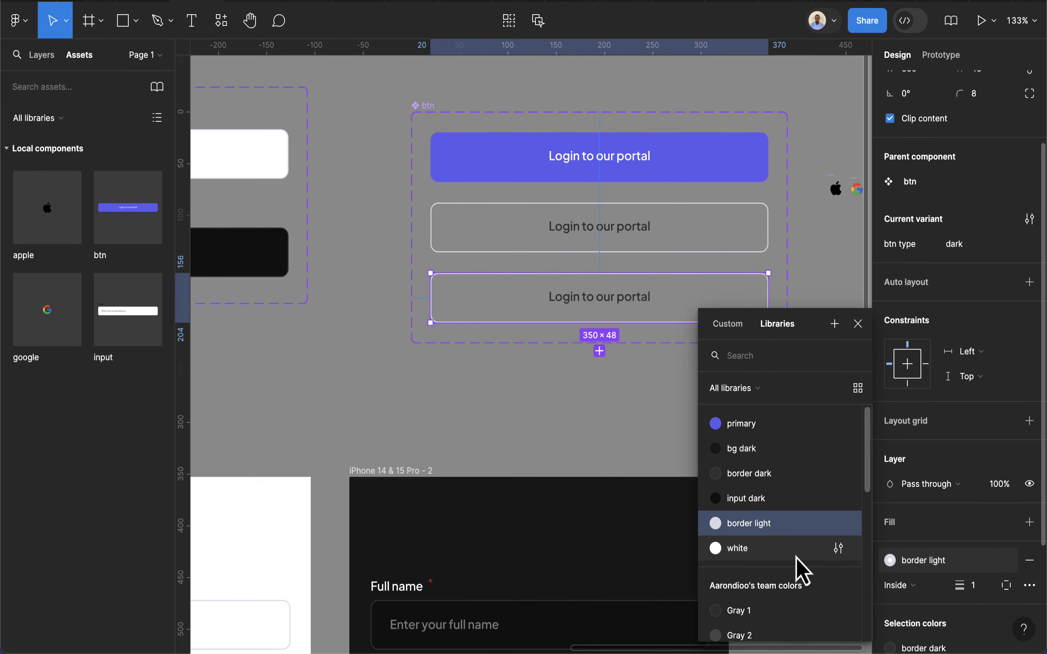
click(755, 478)
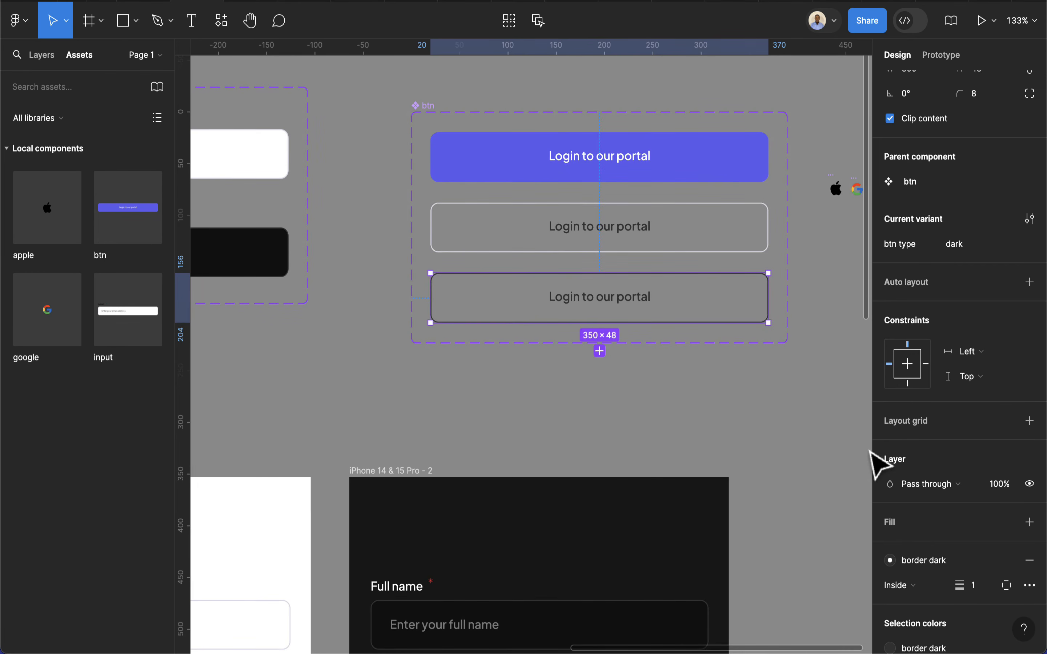
Apply the white color style to the "Login to our portal" content of the dark btn variant
double_click(640, 300)
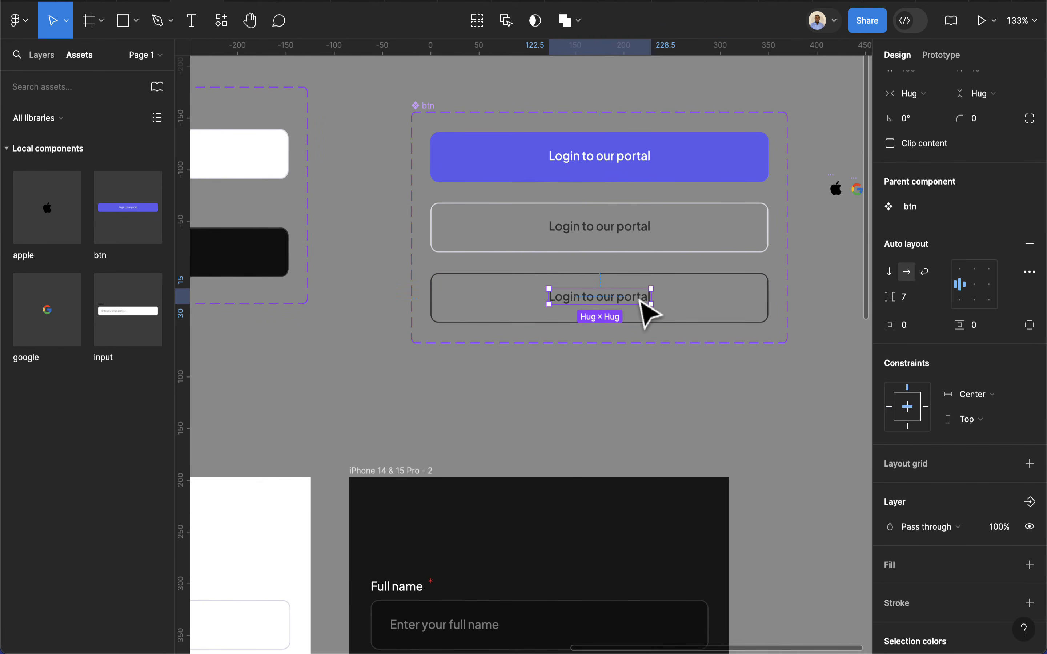
scroll(957, 503, down, 3)
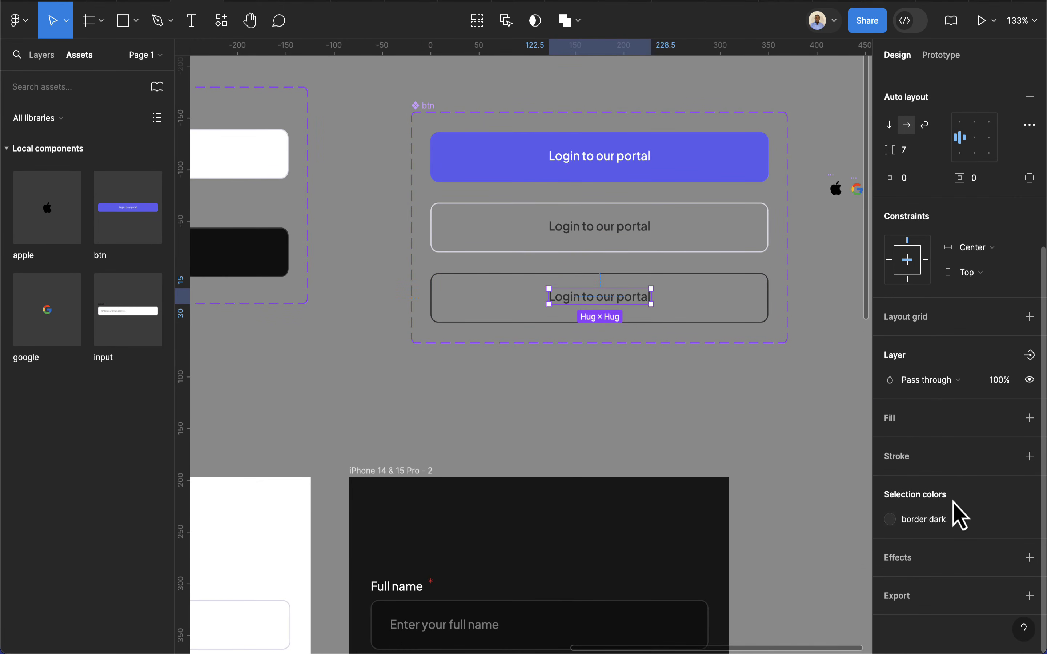
click(930, 520)
click(730, 552)
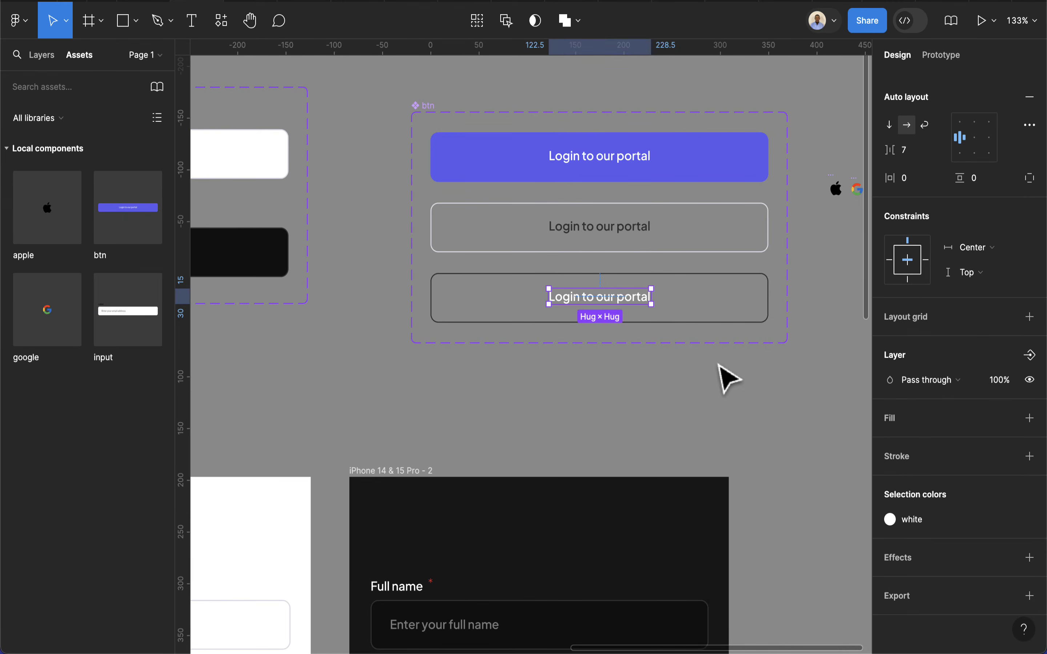
click(705, 414)
Set the btn type of the "Continue with google" button in the dark phone frame to dark
scroll(694, 439, down, 5)
scroll(692, 439, down, 5)
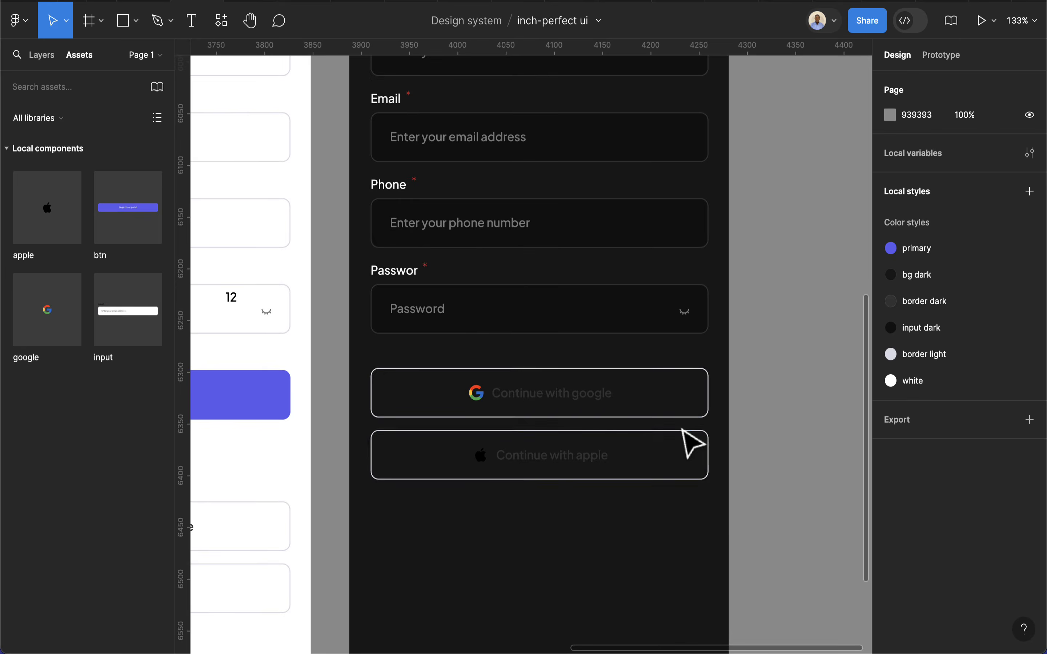
click(601, 414)
click(605, 413)
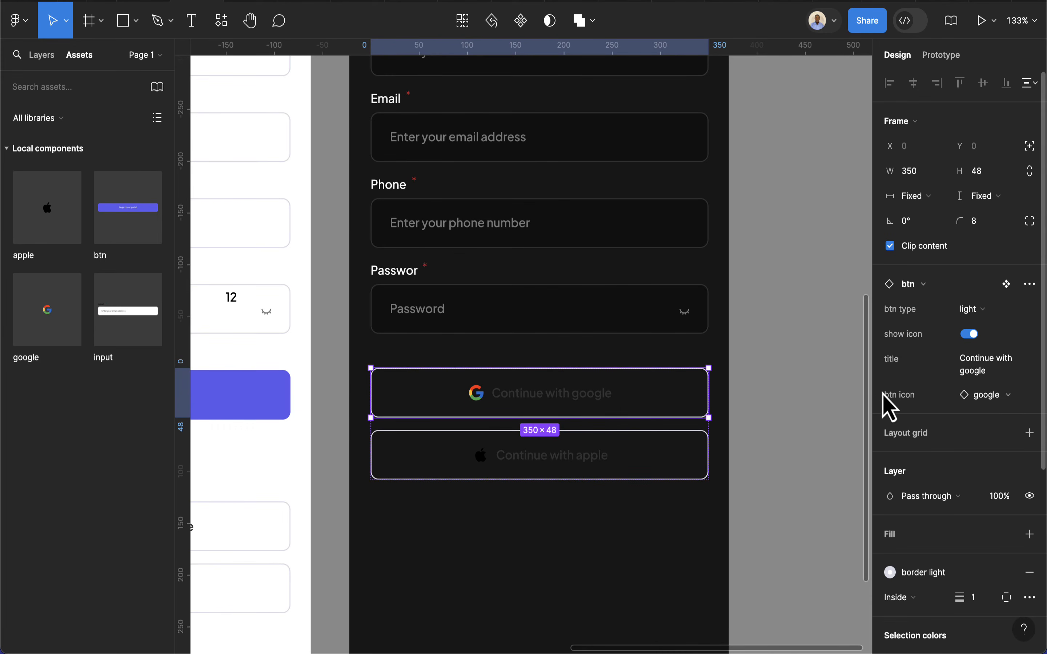
click(968, 309)
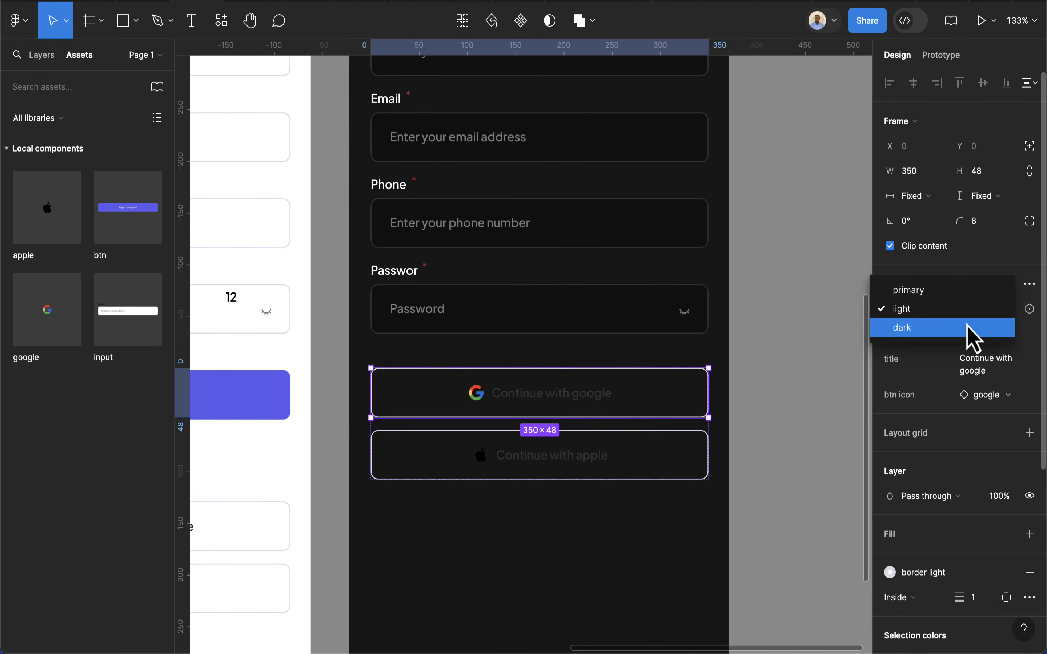
click(969, 328)
Set the btn type of the "Continue with apple" button in the dark phone frame to dark
click(692, 469)
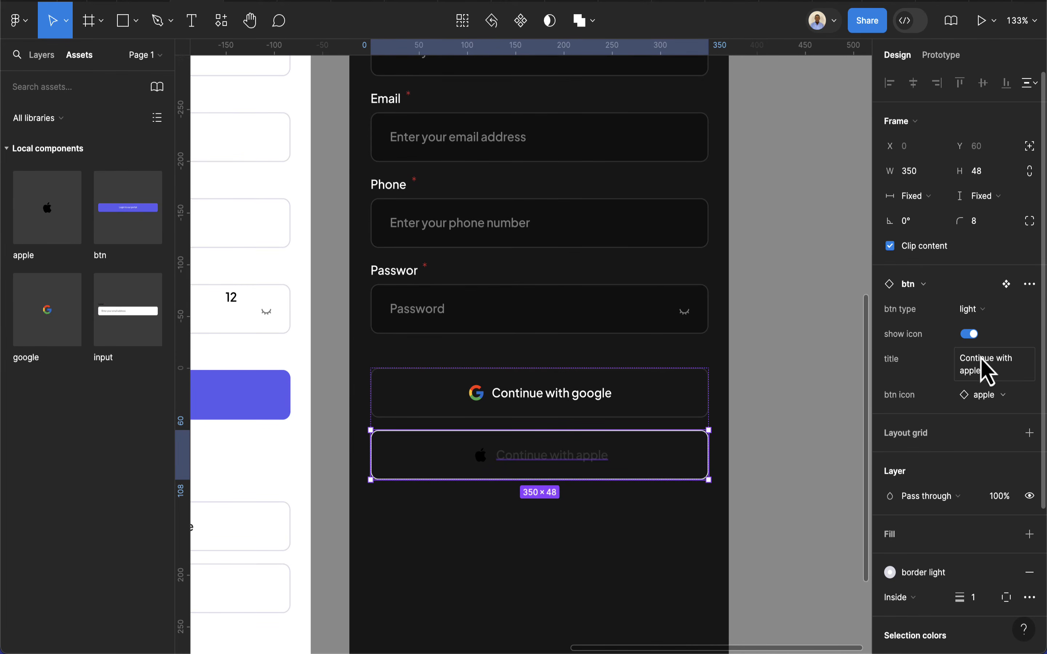
click(975, 312)
click(964, 329)
click(607, 539)
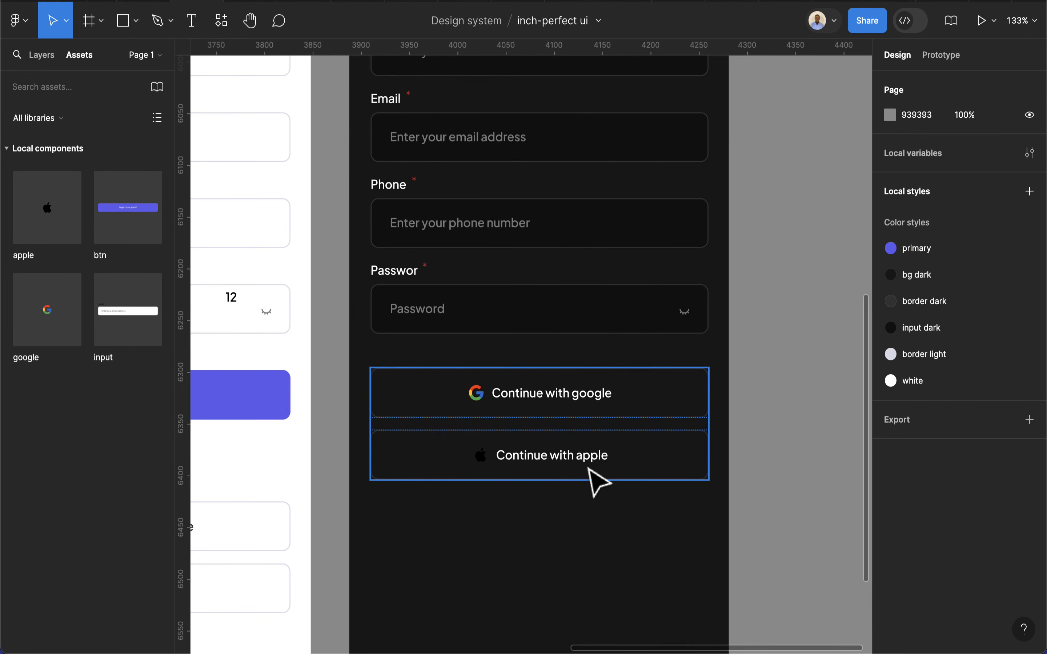
Move the google and apple button group in the dark phone frame down to Y 463
scroll(599, 482, down, 1)
click(600, 456)
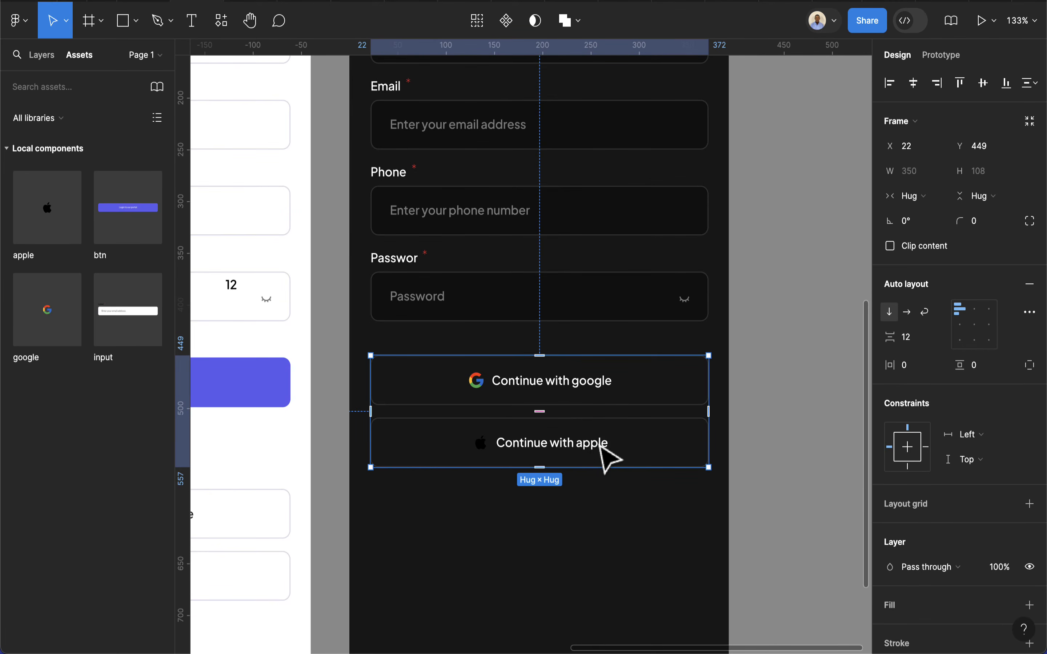
drag(608, 450, 608, 462)
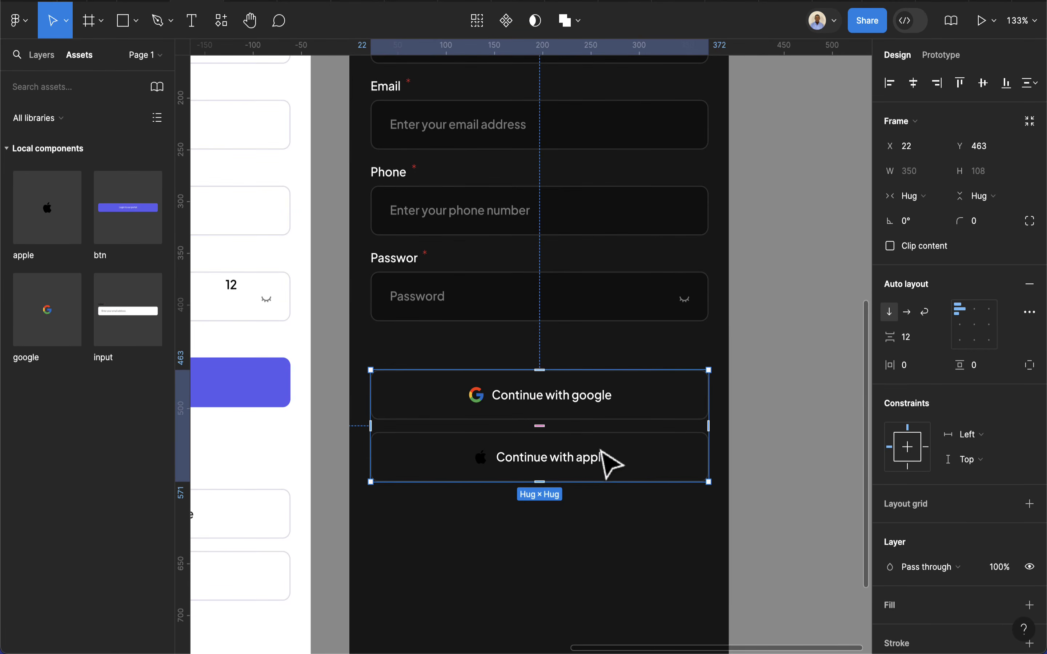
Change the apple icon's color to FFFFFF in the "Continue with apple" button of the dark phone frame
click(479, 465)
click(478, 465)
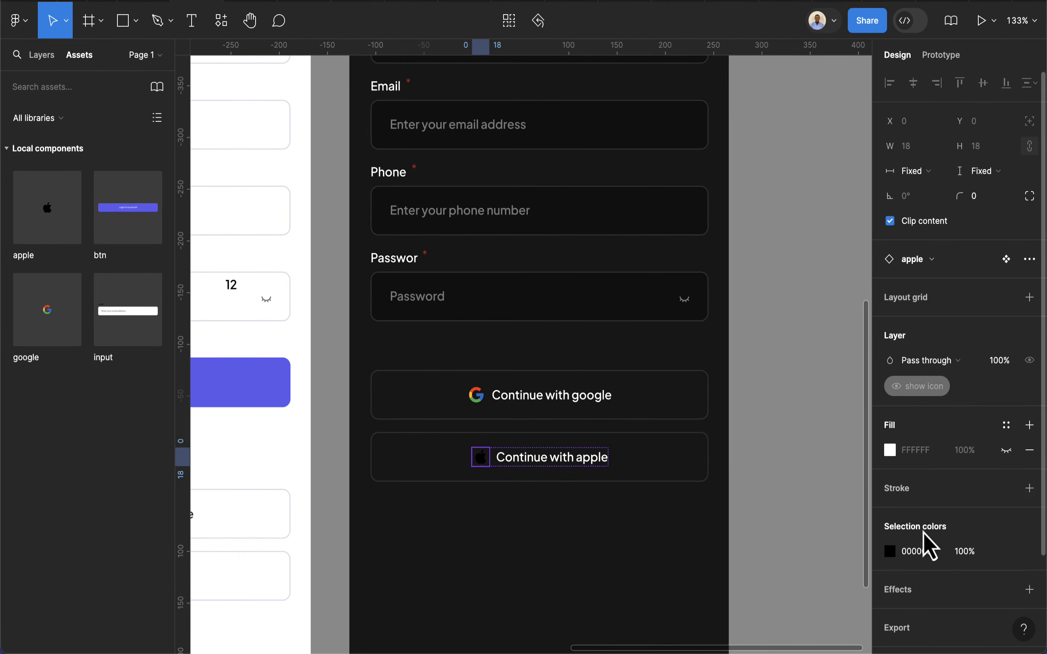
click(890, 552)
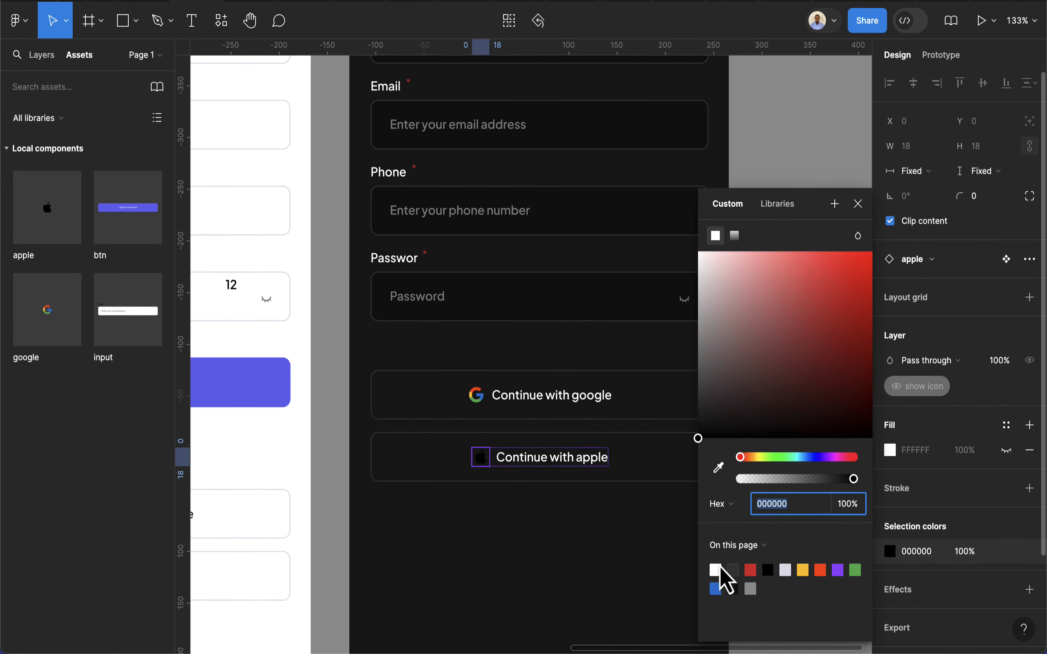
click(716, 570)
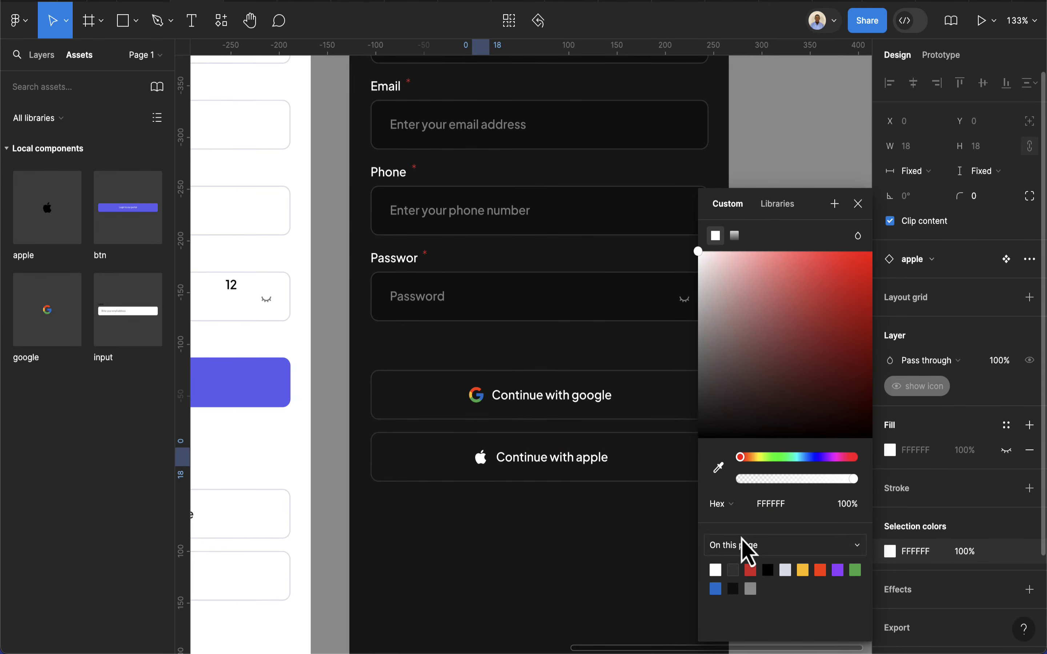
click(858, 204)
click(822, 437)
Move the google and apple button group in the dark phone frame down to Y 486
scroll(801, 498, down, 5)
click(654, 308)
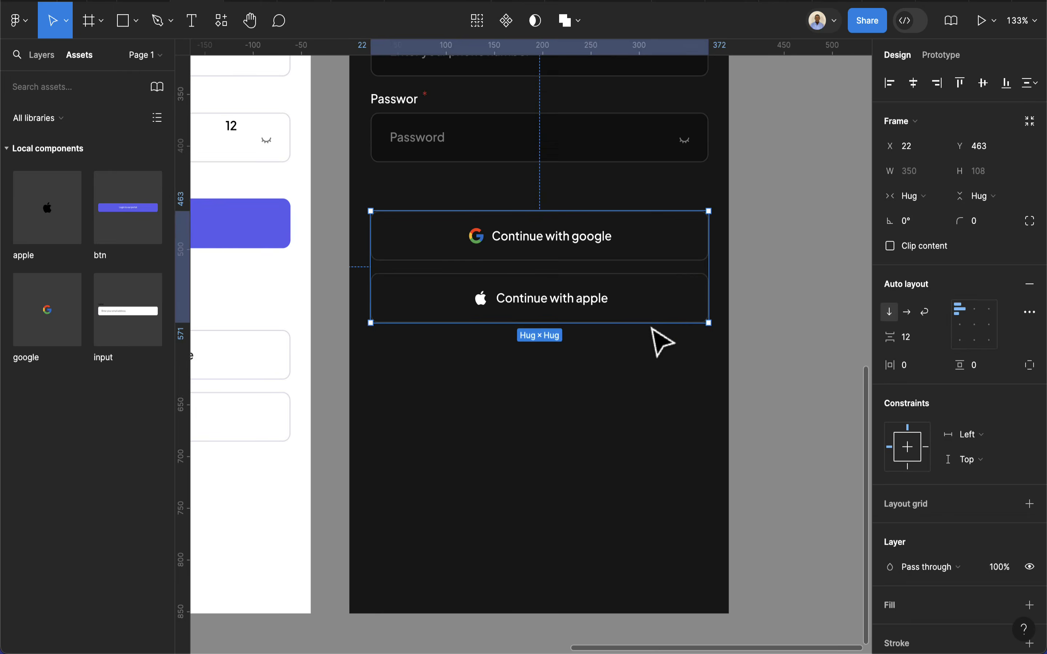
mouse_move(665, 318)
mouse_down()
mouse_move(666, 338)
mouse_move(656, 338)
mouse_up()
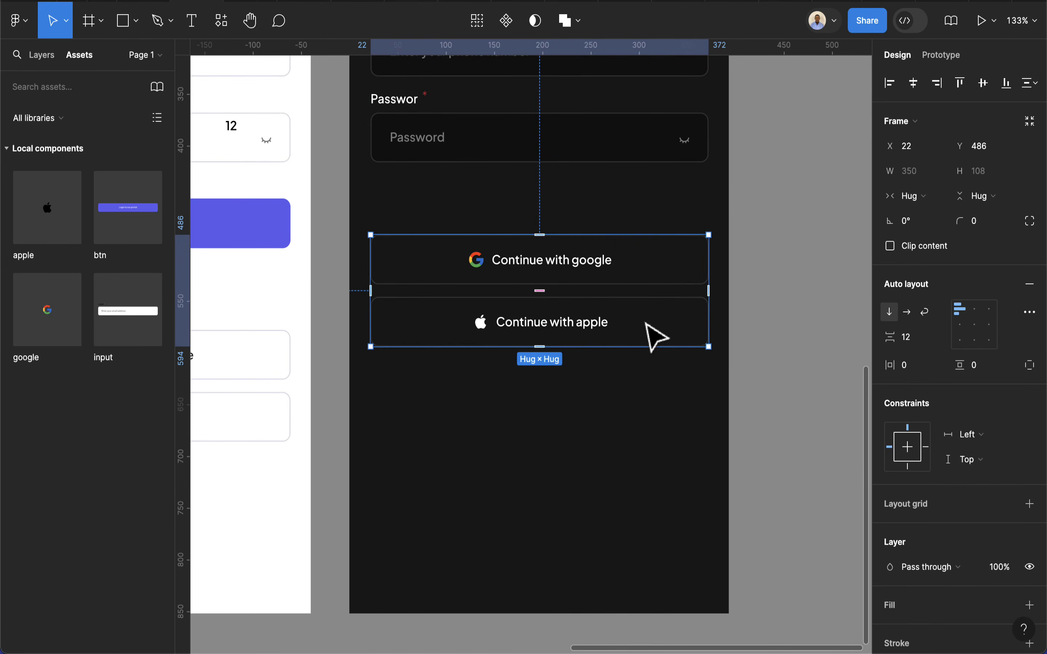
scroll(631, 334, down, 3)
click(632, 390)
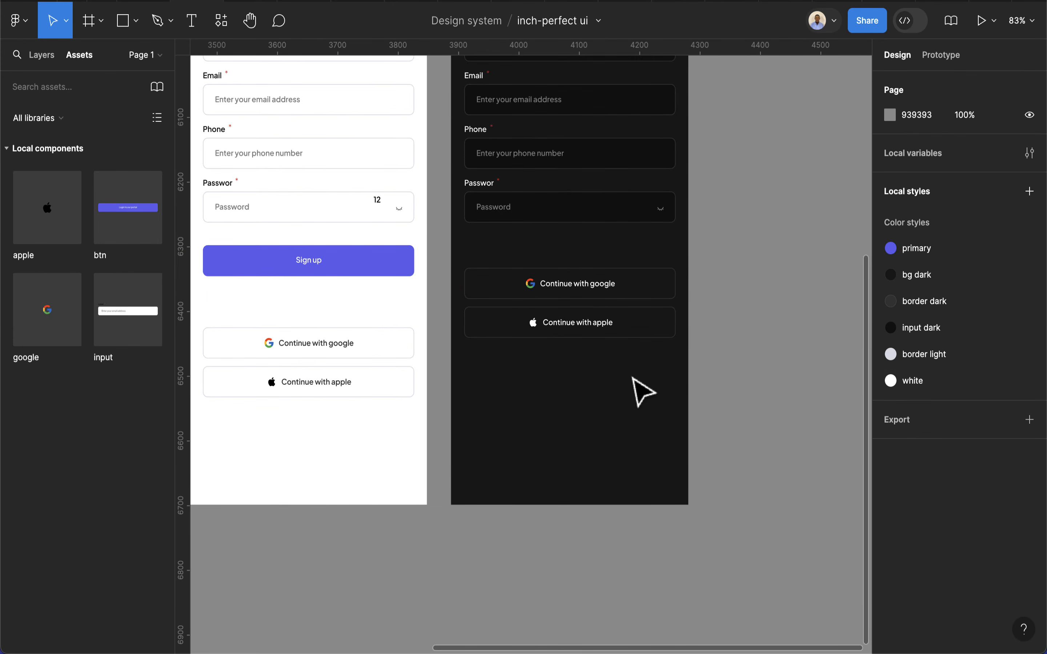
Add a fourth variant to the btn component set with the btn type general
scroll(637, 389, up, 10)
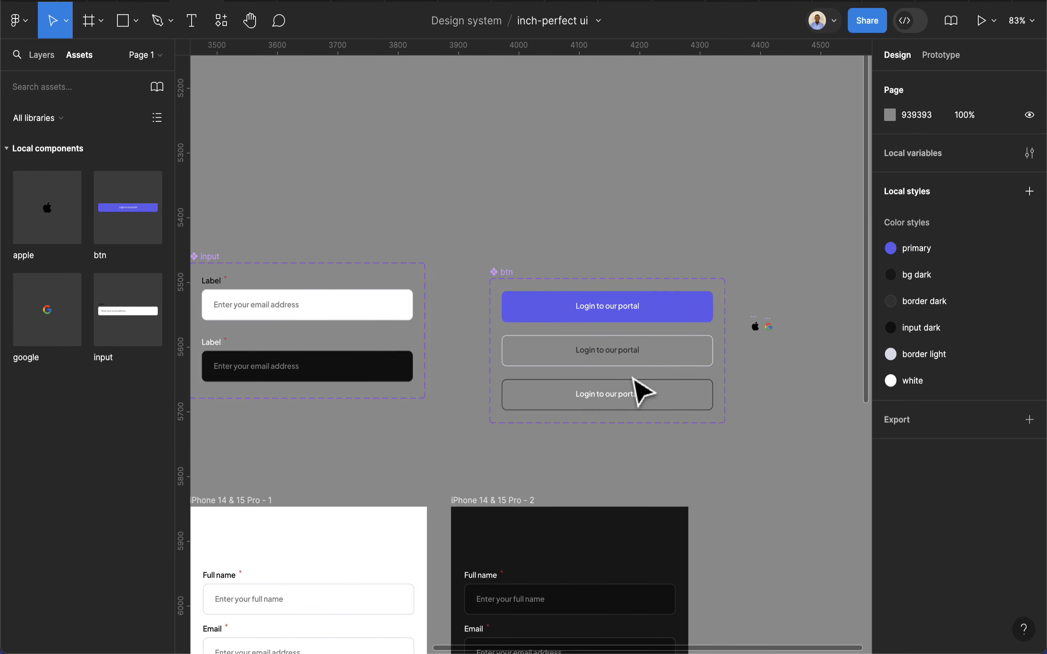
click(524, 287)
scroll(596, 327, down, 2)
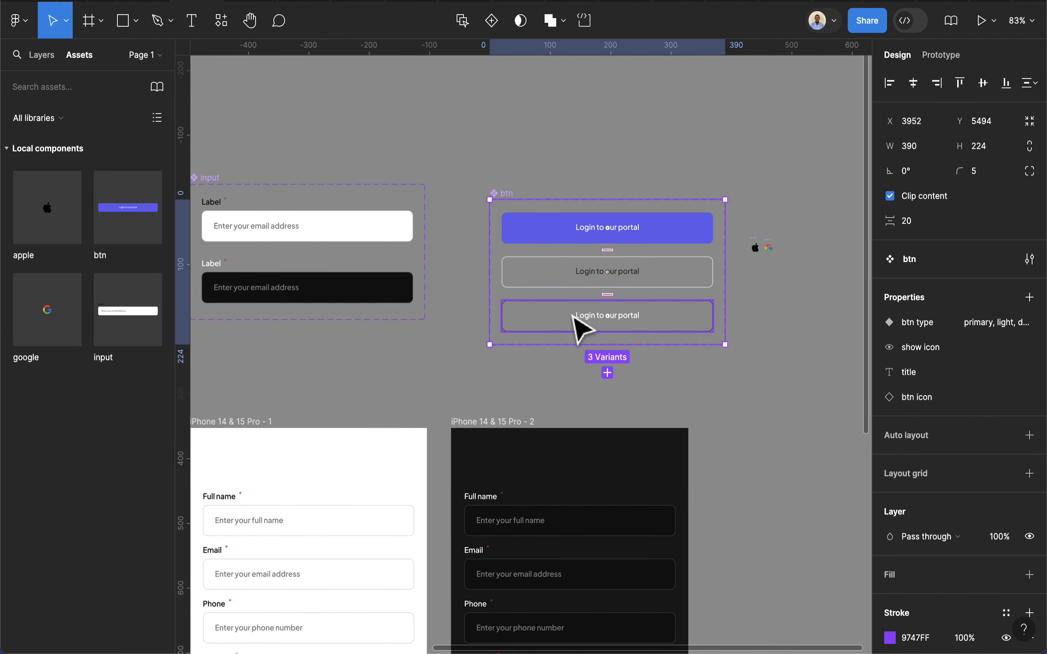
click(573, 317)
click(607, 358)
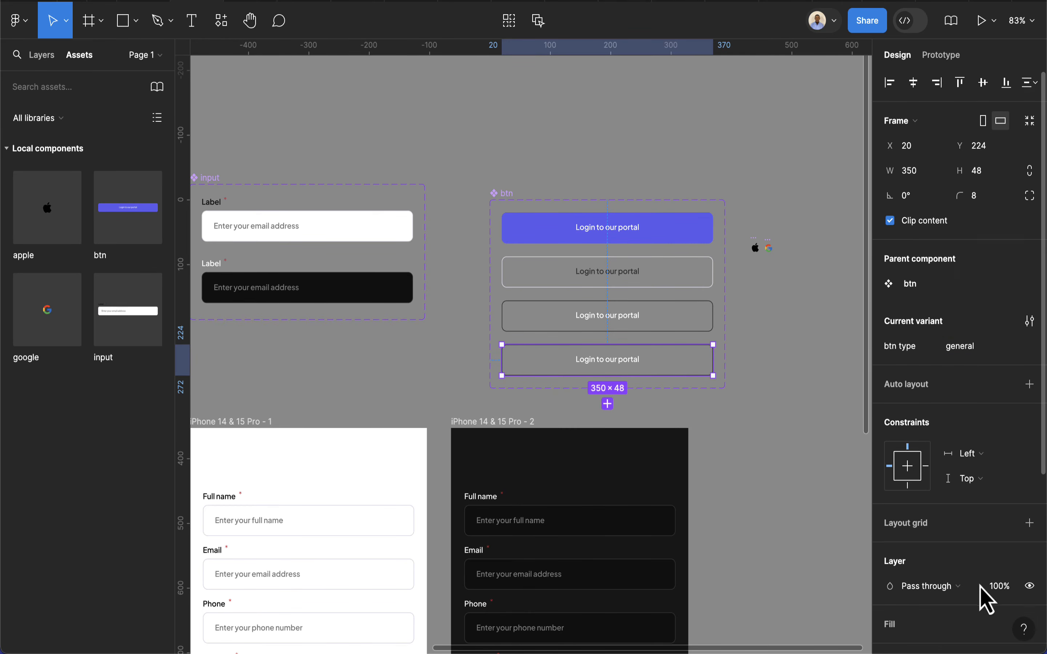
Give the general btn variant a DEDEDE fill and remove its border dark stroke
scroll(990, 584, down, 5)
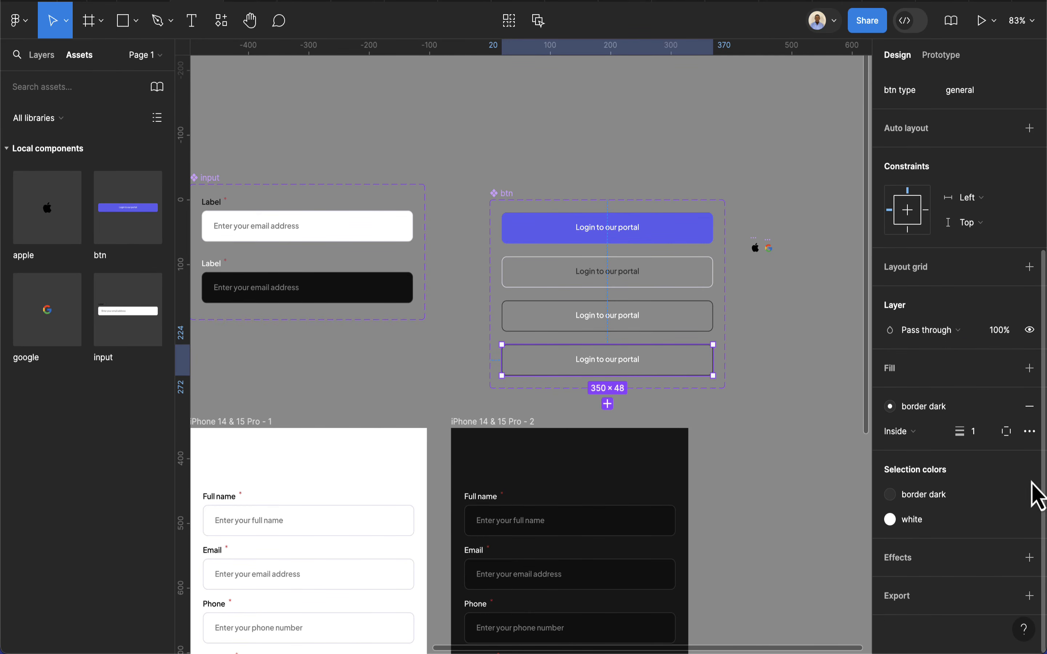
click(1029, 368)
click(889, 393)
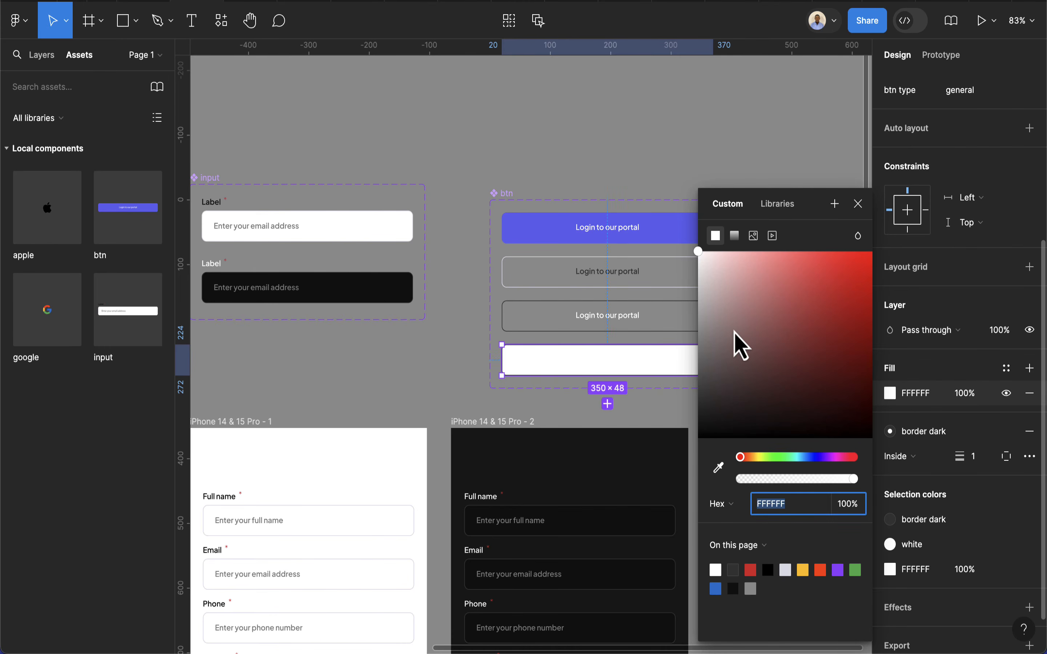
drag(707, 299, 687, 282)
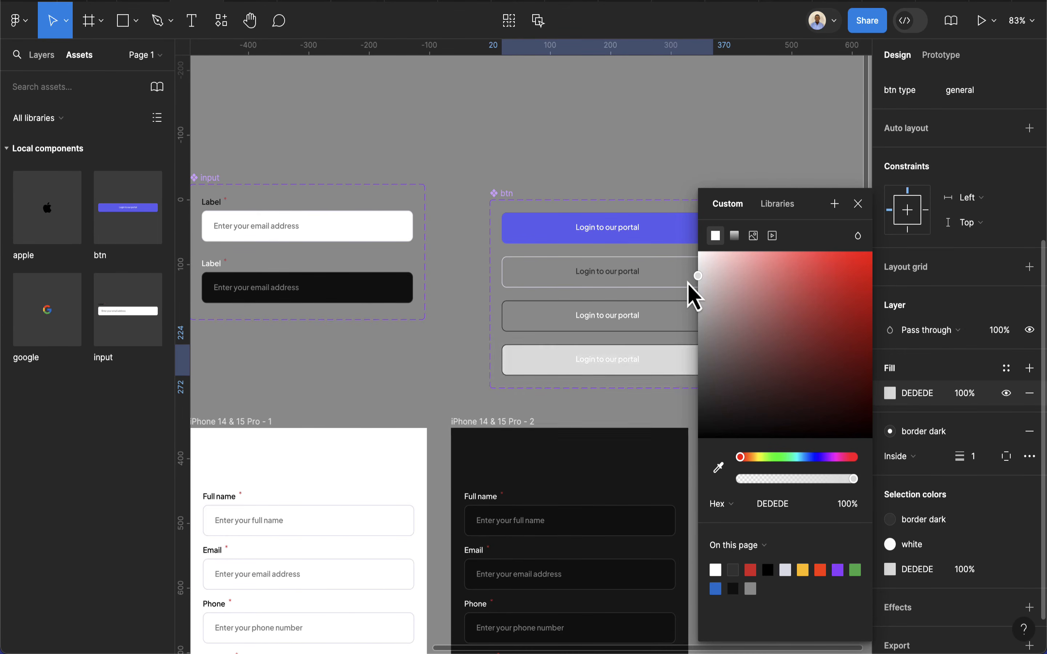
click(942, 434)
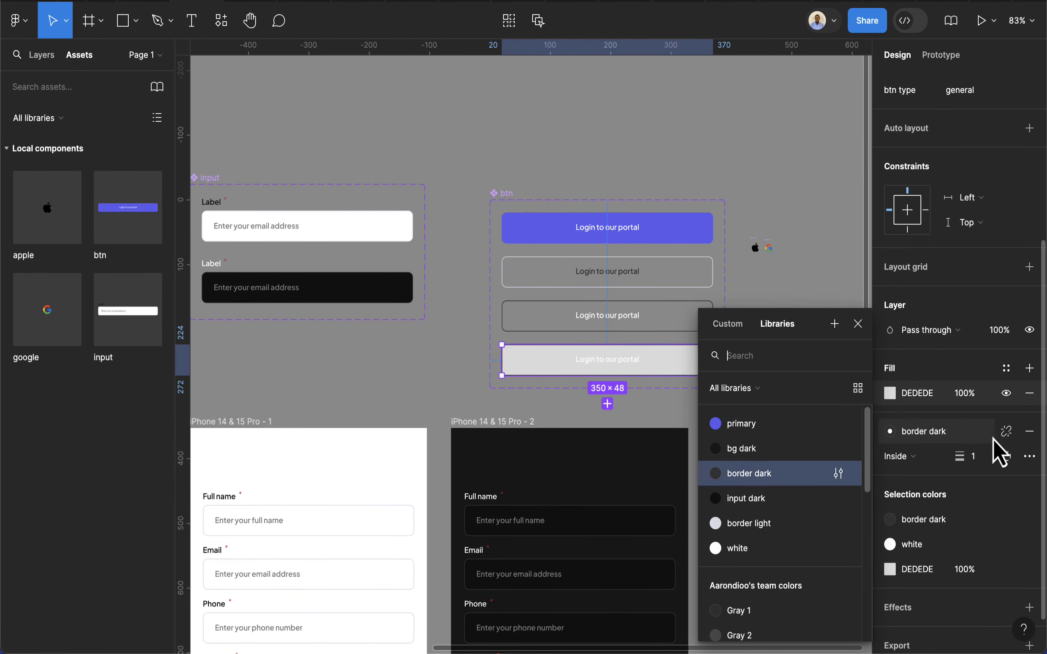
click(1030, 432)
Apply the border dark color style to the "Login to our portal" content of the general btn variant
scroll(654, 374, up, 3)
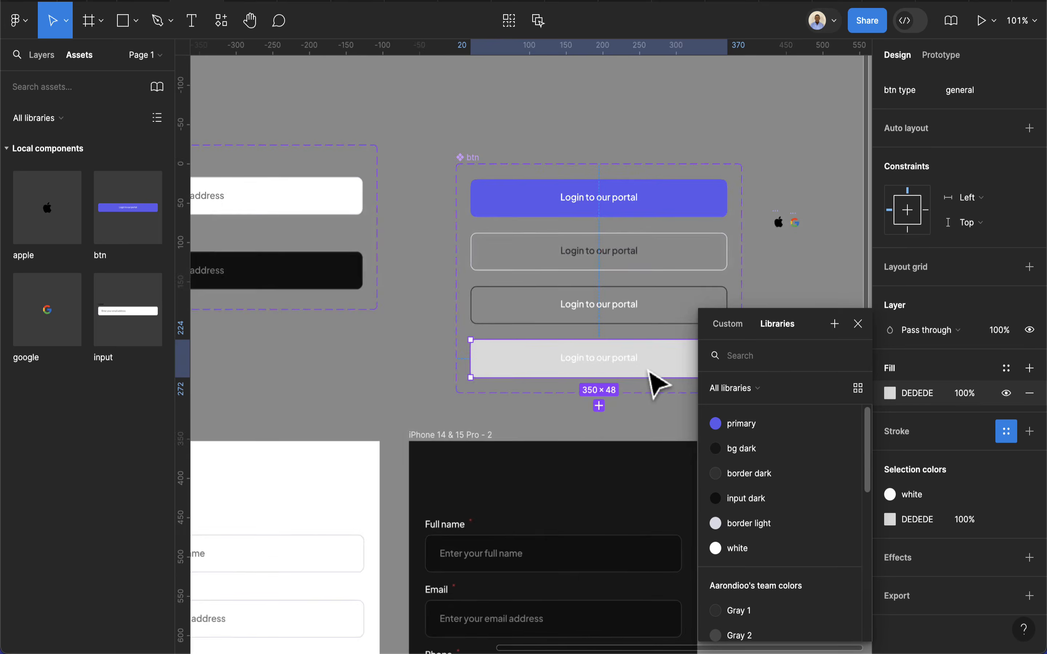
scroll(650, 372, up, 5)
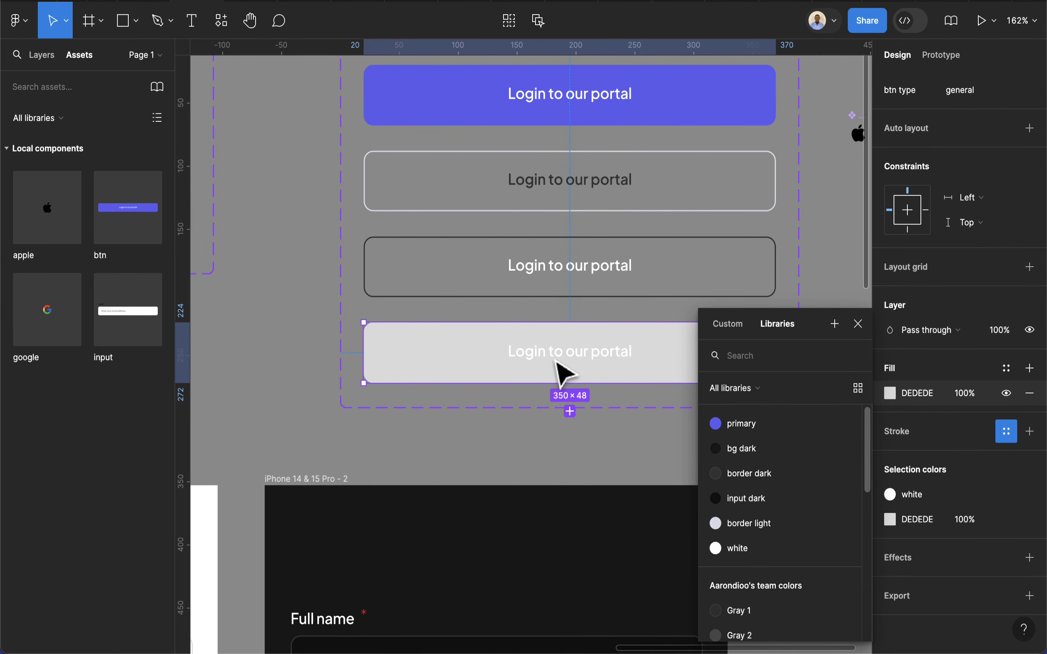
double_click(557, 359)
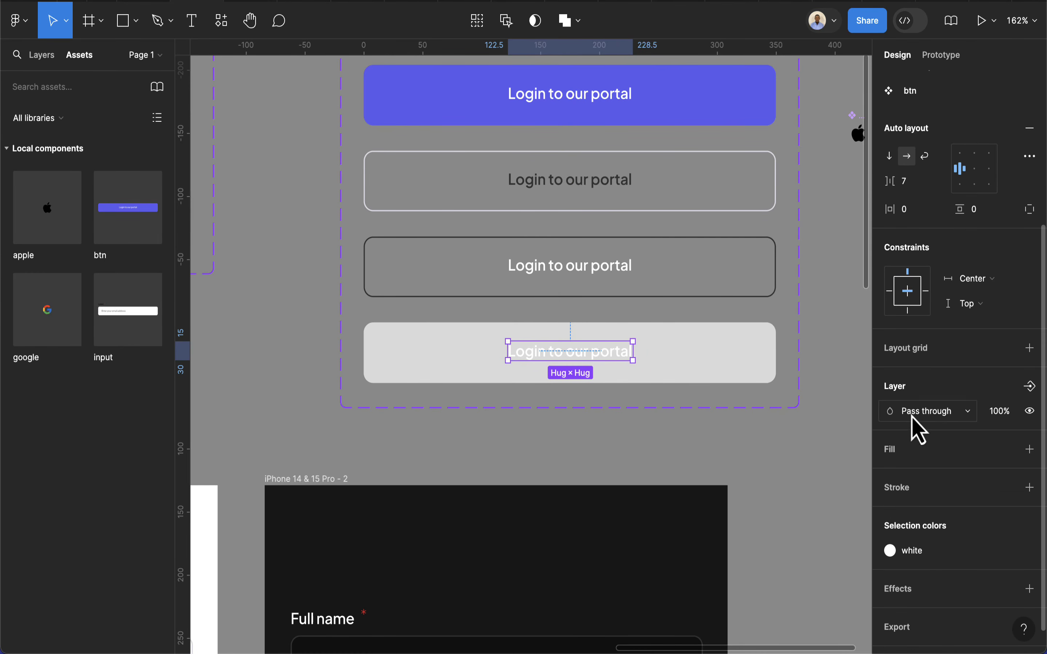
click(891, 551)
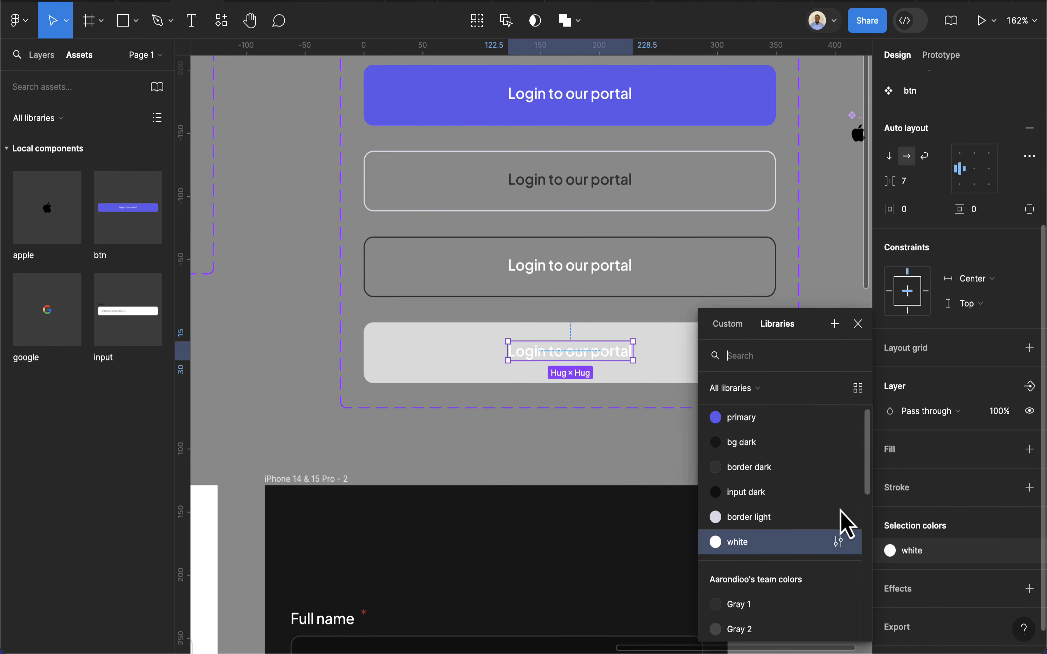
click(751, 474)
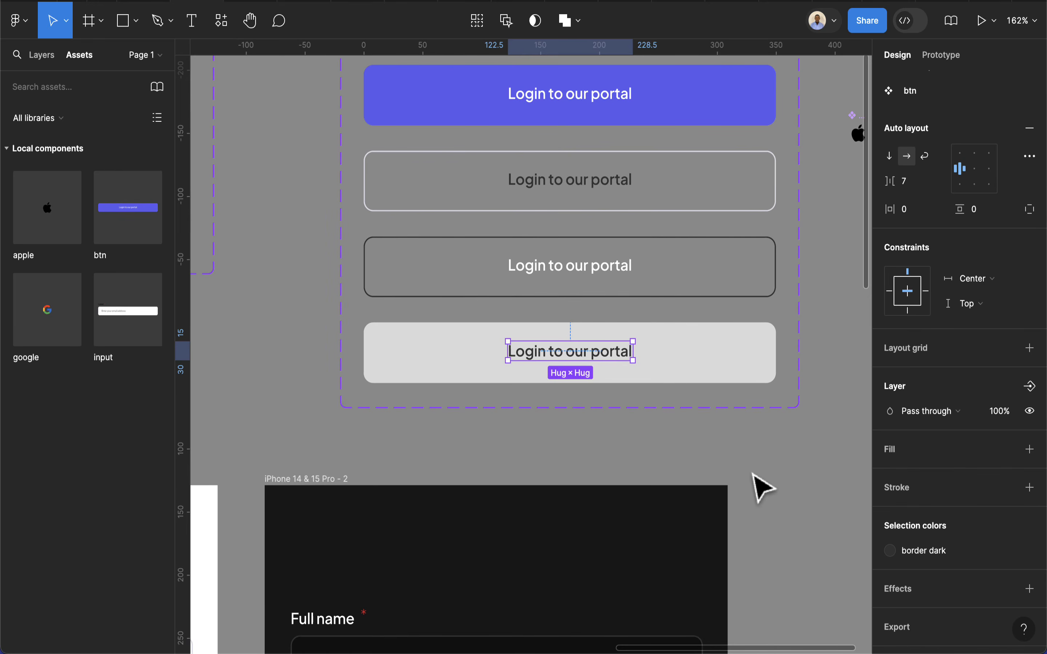
click(755, 477)
Duplicate the light phone frame iPhone 14 & 15 Pro - 1
scroll(754, 477, down, 8)
scroll(759, 483, down, 6)
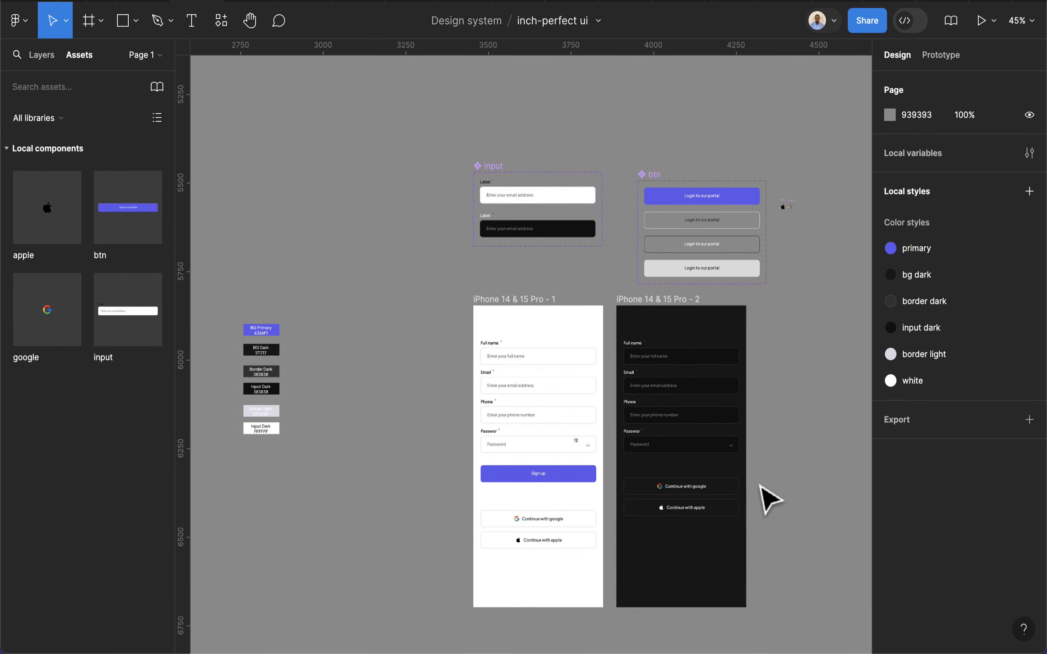
scroll(725, 393, up, 5)
click(735, 429)
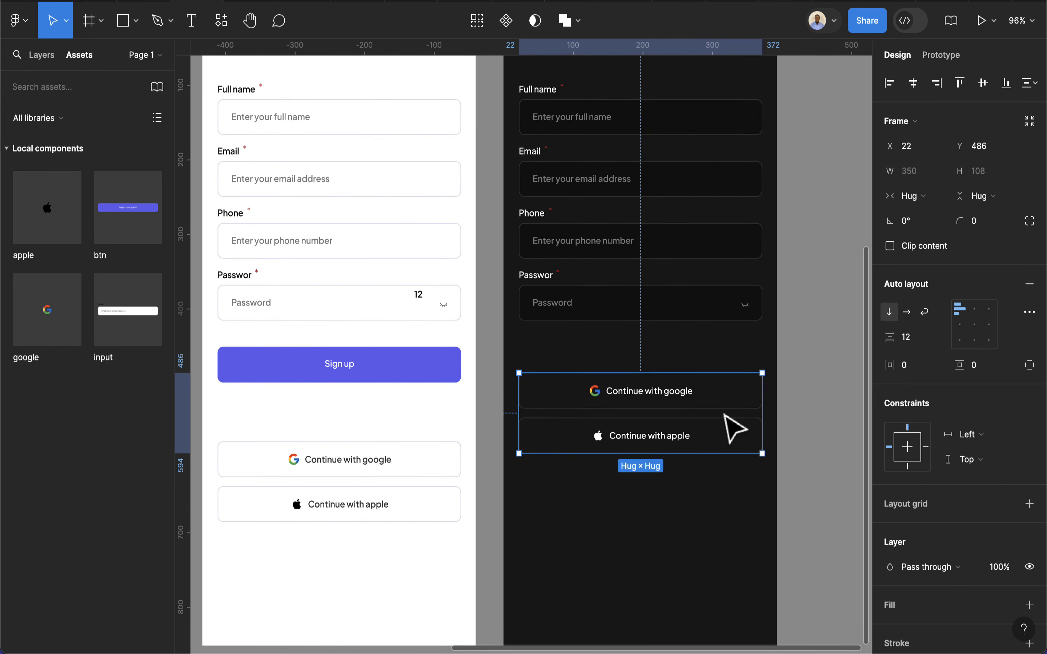
scroll(731, 422, down, 5)
scroll(584, 206, right, 2)
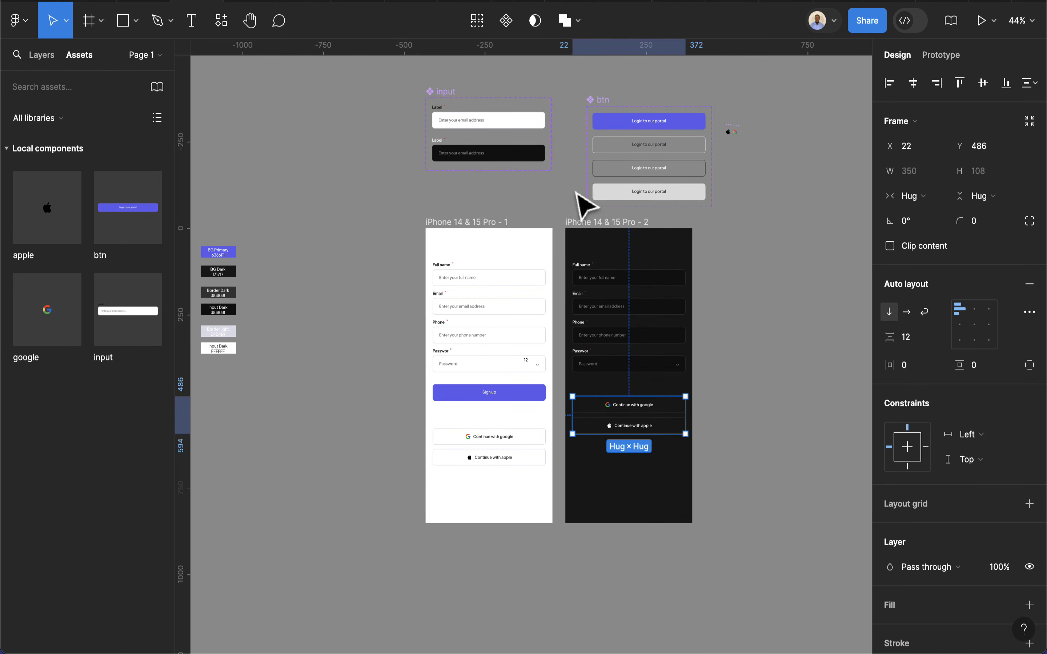
click(581, 222)
click(443, 223)
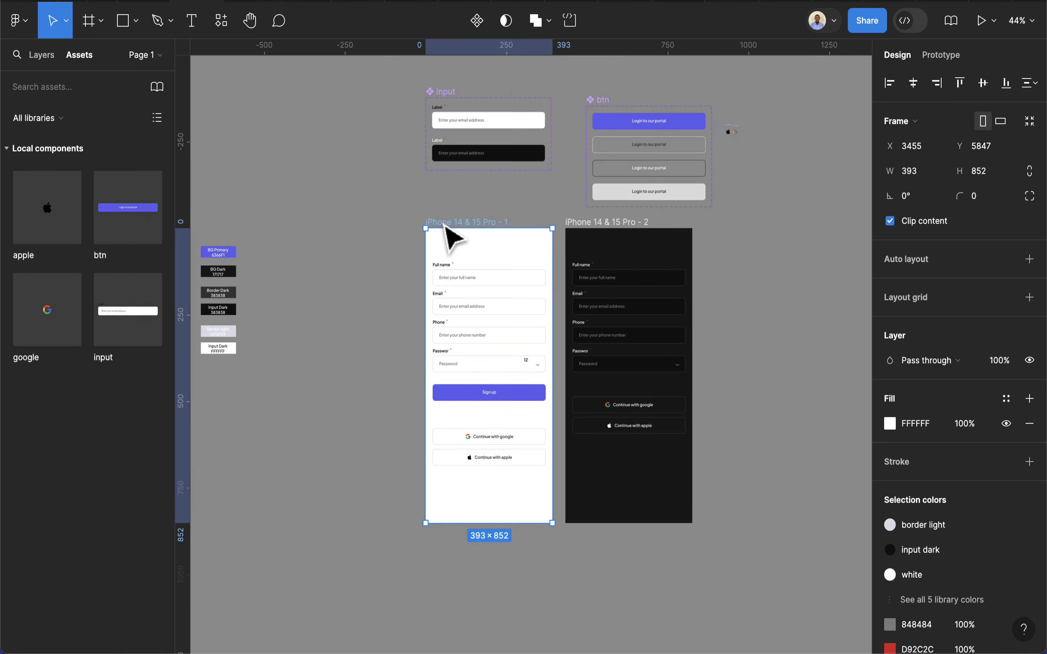
key(ctrl+d)
Set the btn type of the "Continue with google" button in the duplicated light phone frame to general
scroll(762, 415, up, 3)
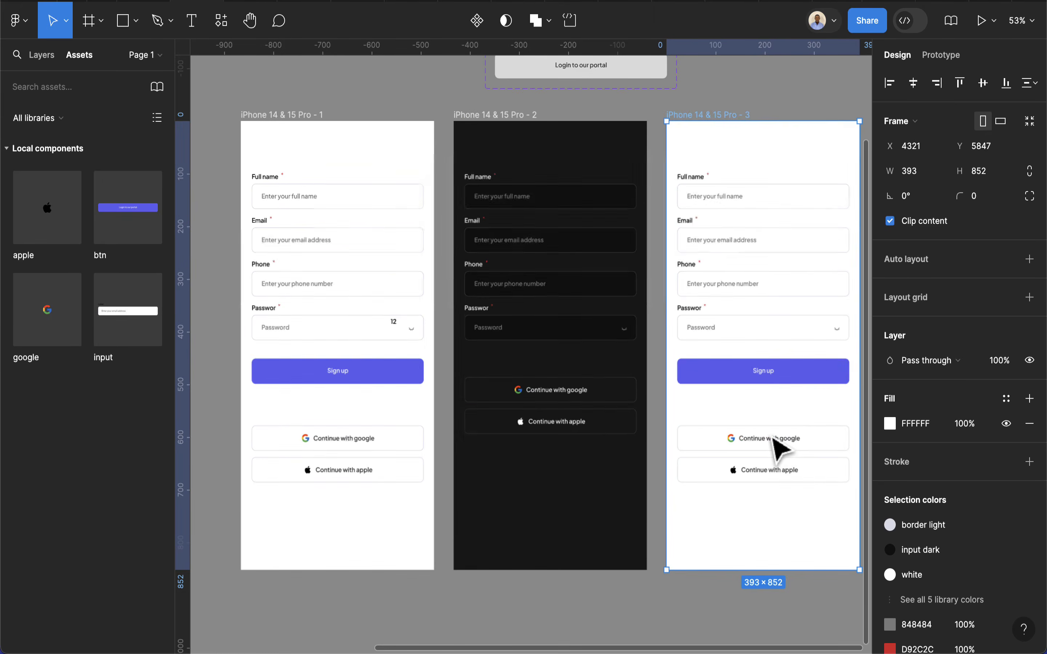
click(788, 452)
click(790, 448)
scroll(822, 454, right, 5)
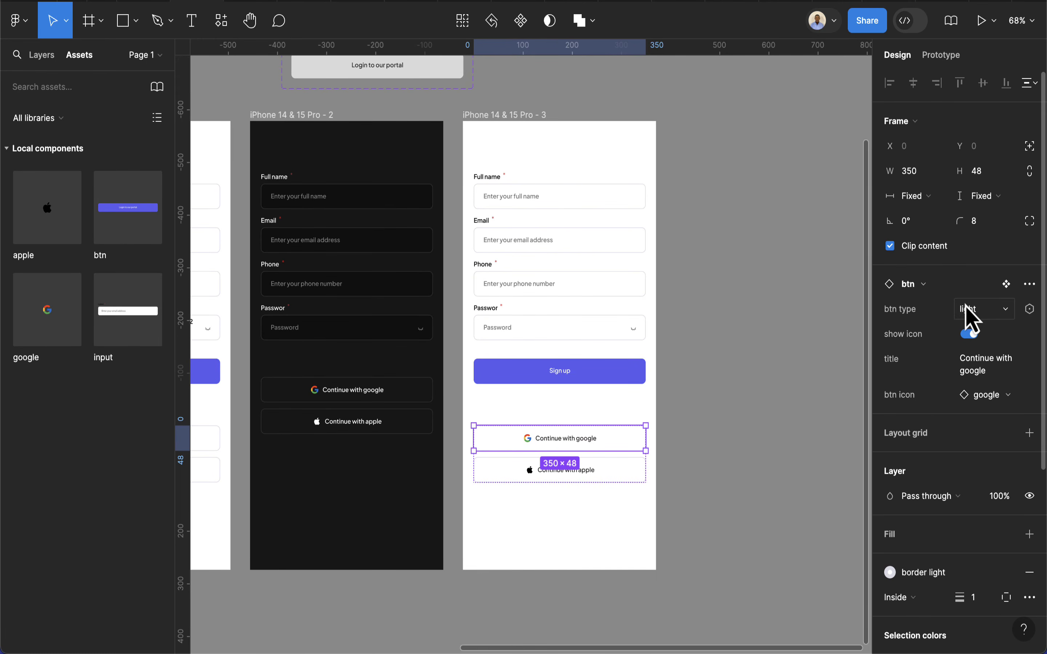
click(966, 308)
click(928, 348)
click(720, 479)
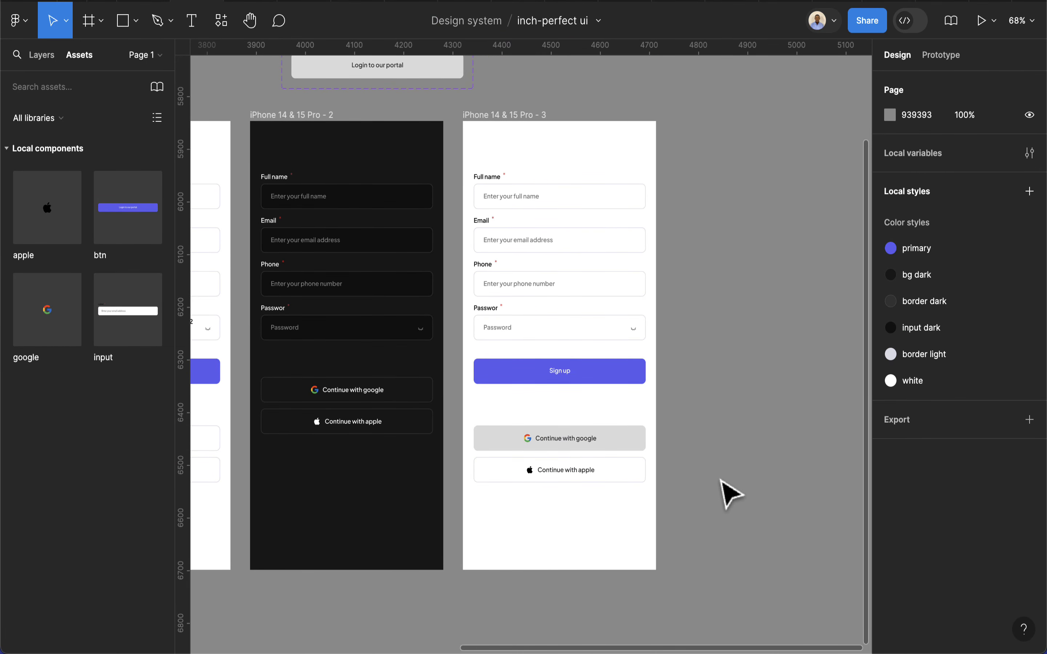
Set the btn type of the "Continue with apple" button in the duplicated light phone frame to general
scroll(537, 496, up, 5)
click(558, 479)
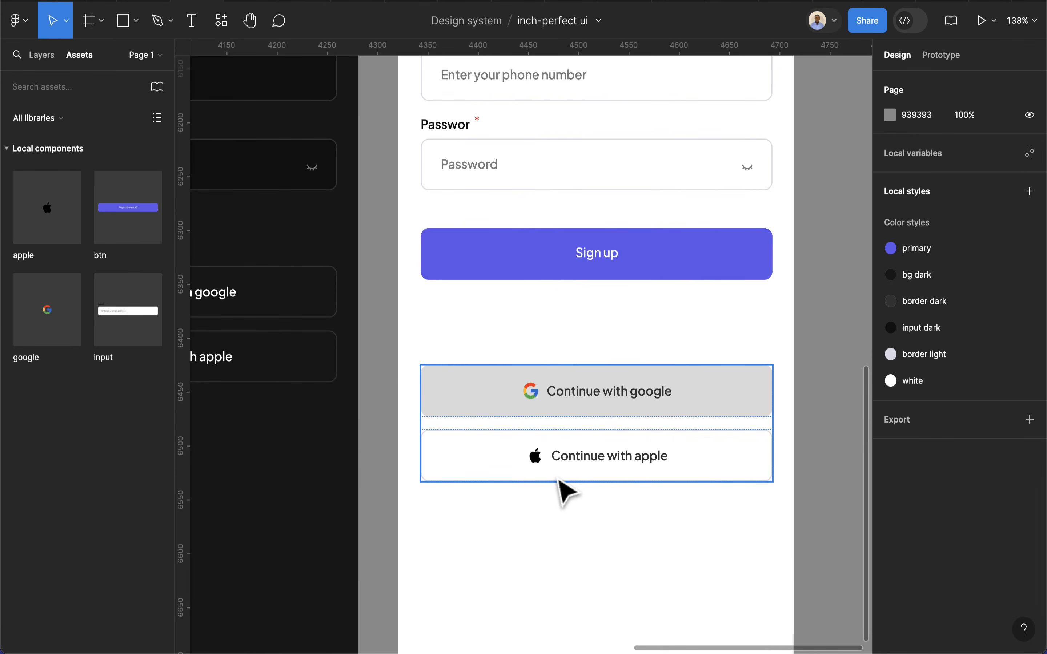
click(558, 480)
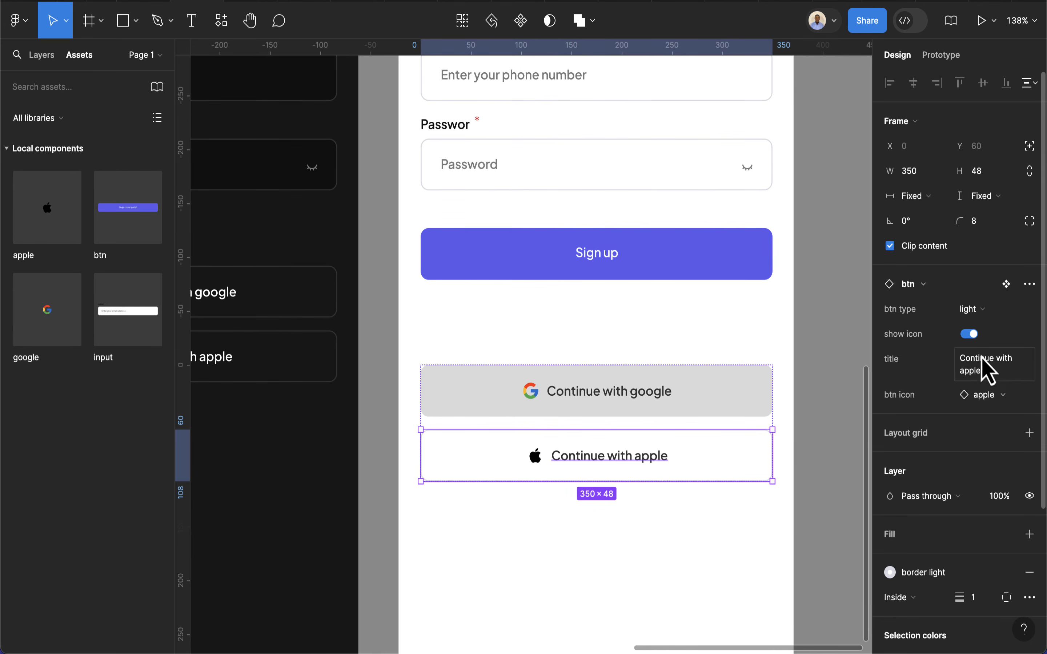
click(974, 309)
click(891, 344)
click(805, 422)
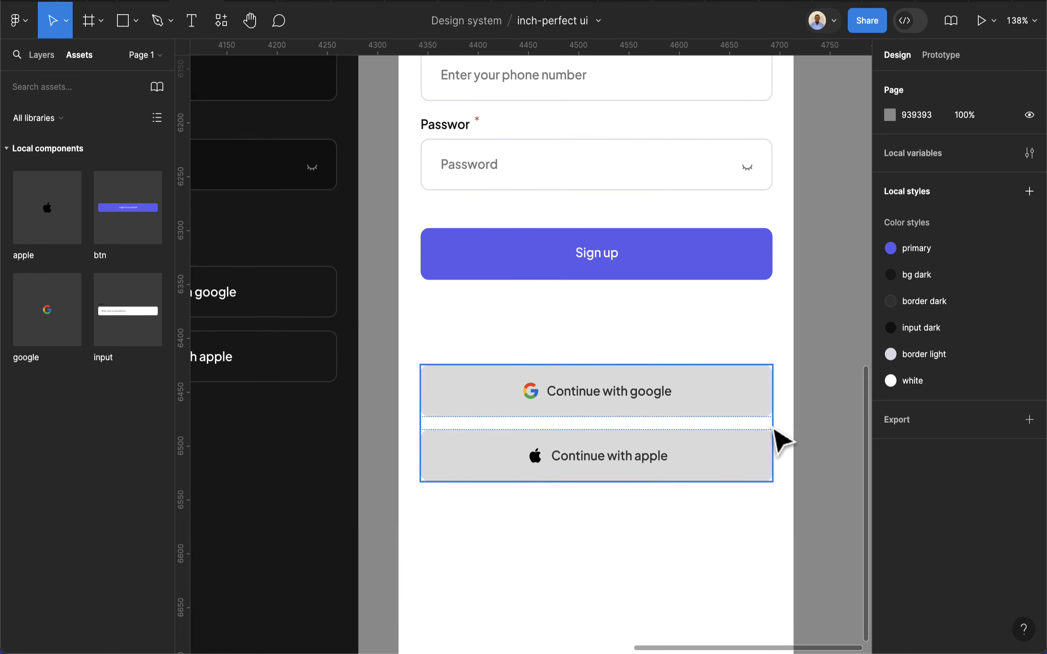
Duplicate the dark phone frame iPhone 14 & 15 Pro - 2
scroll(777, 437, down, 6)
scroll(601, 389, down, 6)
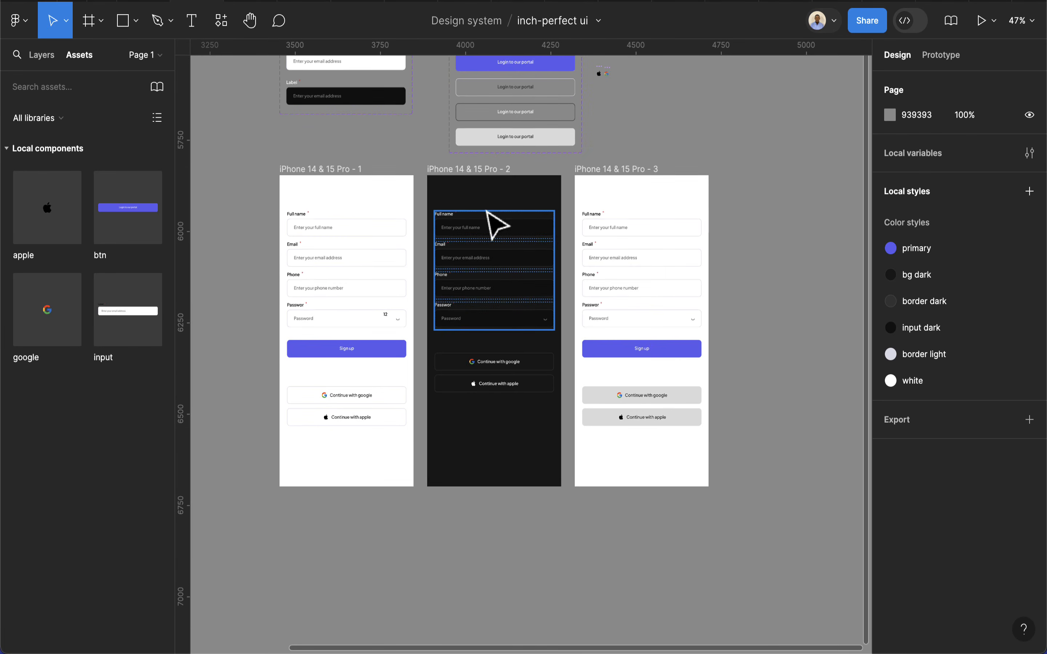
click(470, 171)
key(ctrl+d)
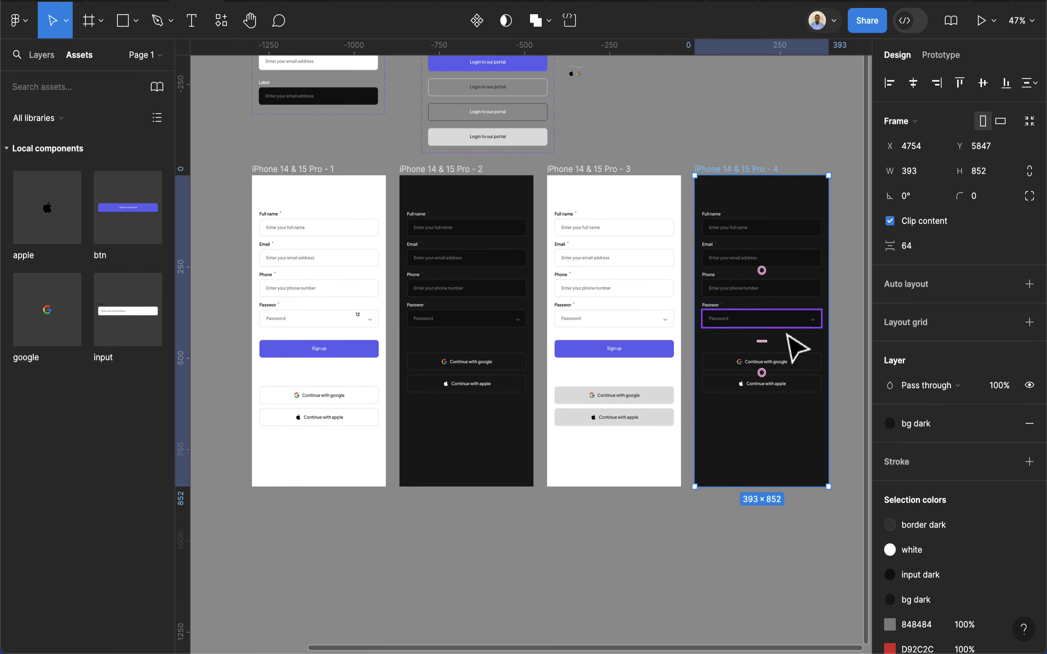
Set the btn type of the "Continue with google" button in the duplicated dark phone frame to general
scroll(794, 346, up, 3)
click(794, 374)
double_click(824, 373)
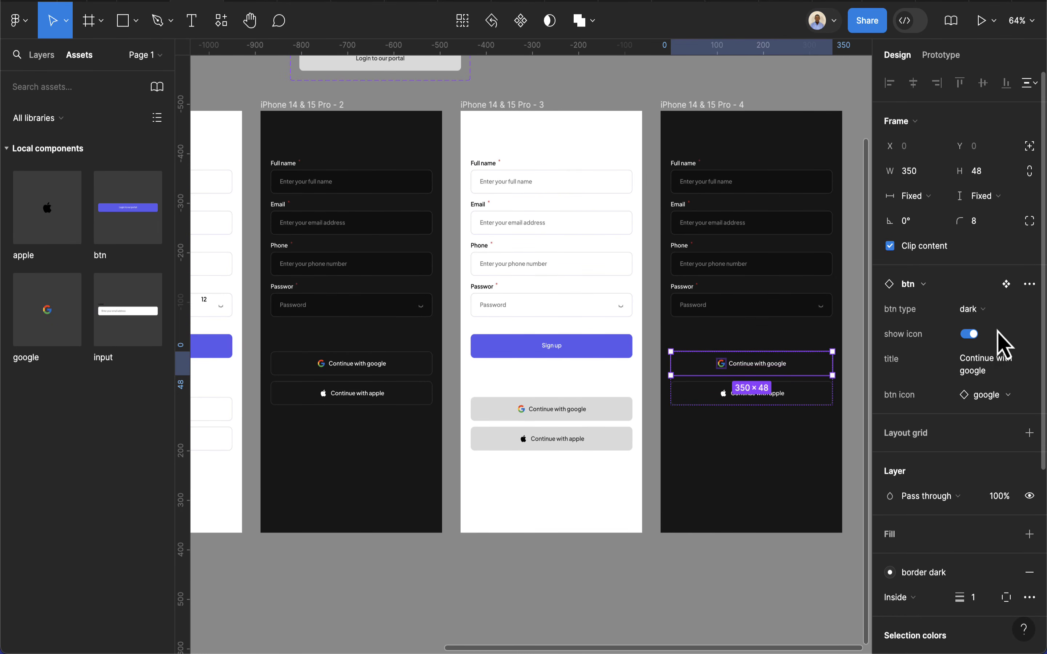
click(981, 309)
click(995, 328)
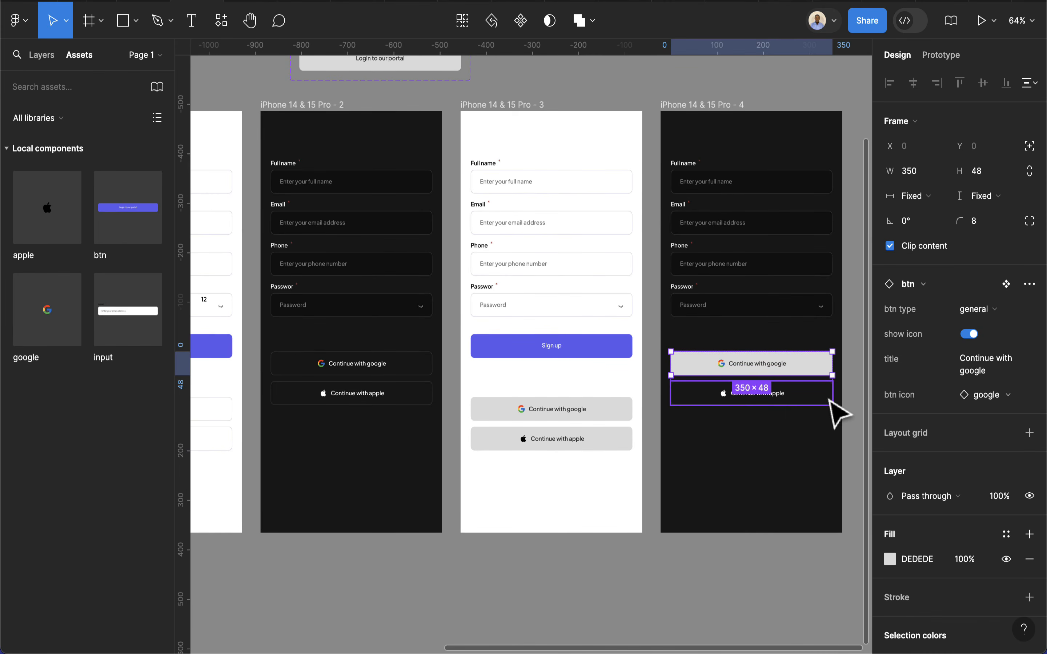
Set the btn type of the "Continue with apple" button in the duplicated dark phone frame to general
click(829, 400)
click(980, 309)
click(946, 331)
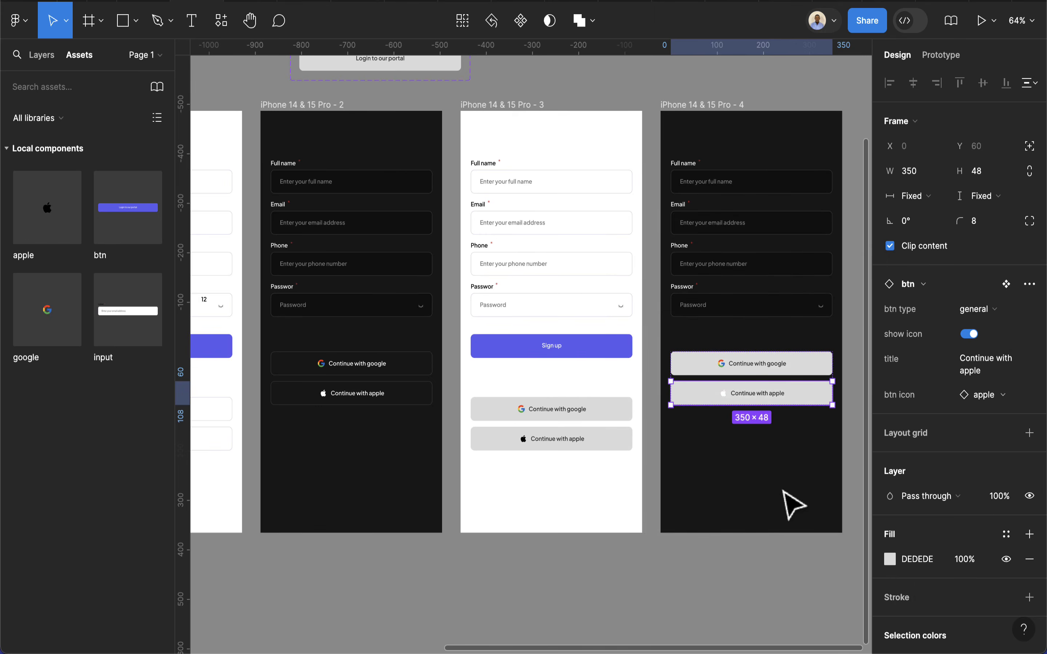
click(781, 500)
Recolour the apple icon in the duplicated dark phone frame's "Continue with apple" button to black
ctrl+scroll(772, 463, up, 3)
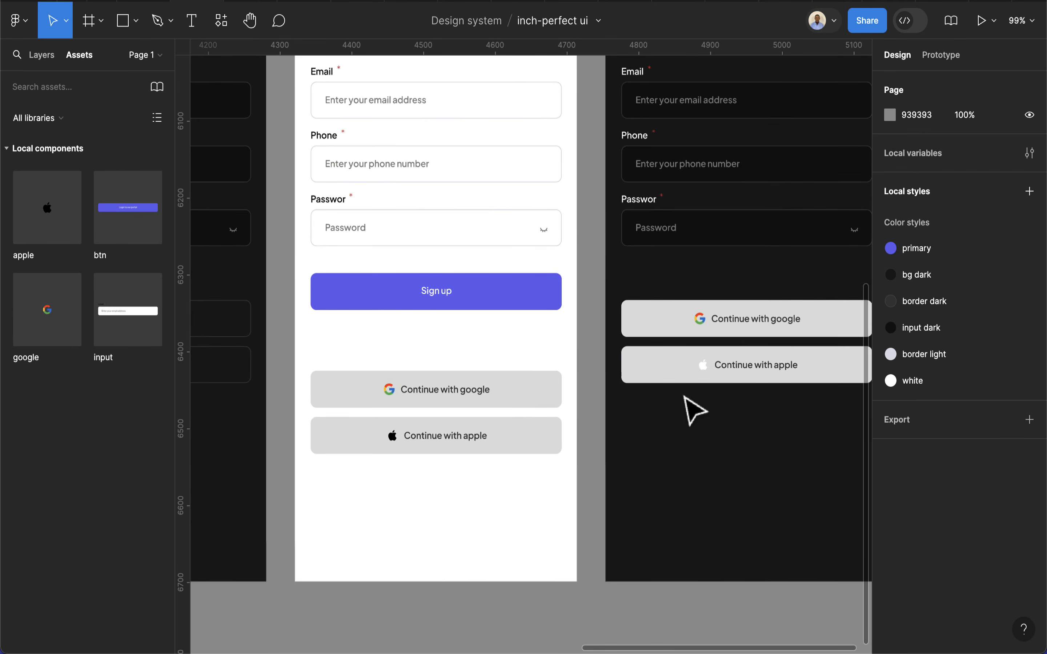
double_click(708, 374)
click(703, 365)
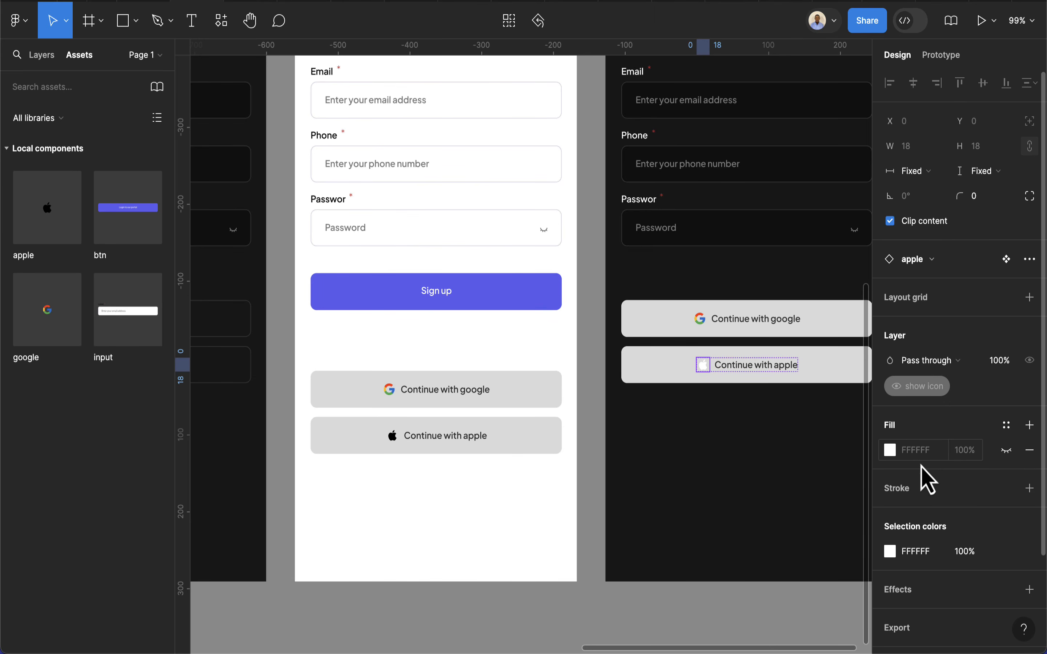
scroll(881, 448, down, 3)
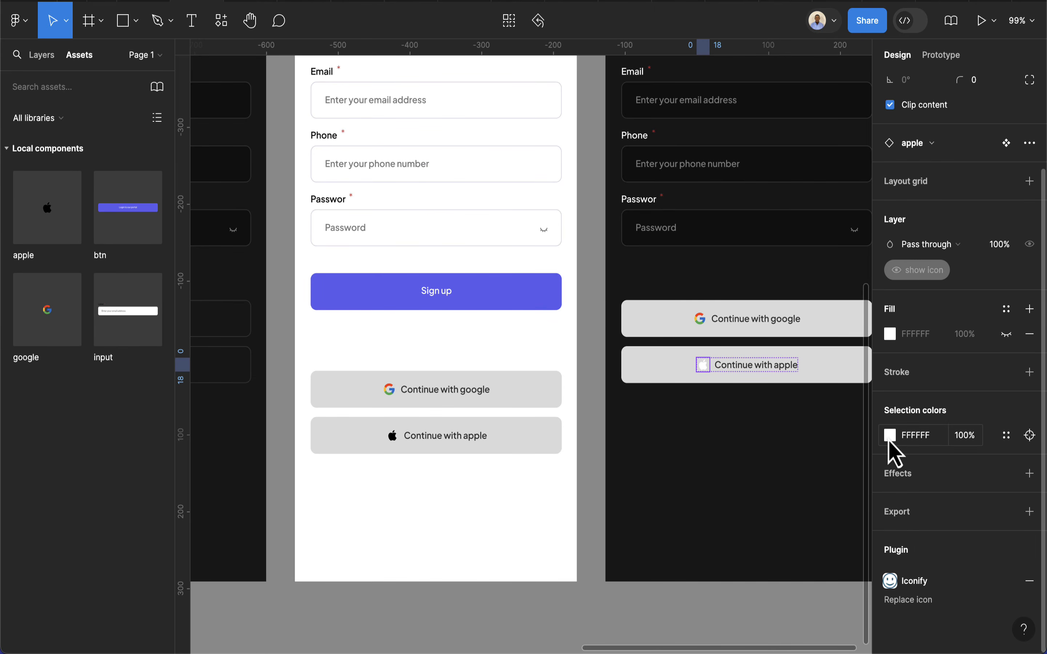
click(889, 435)
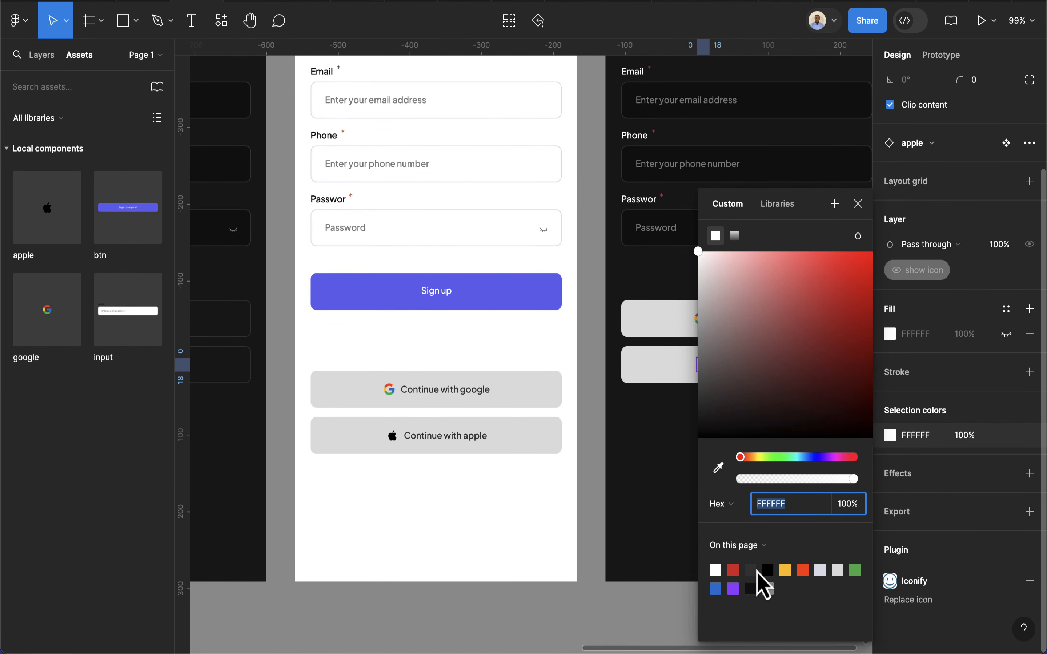
click(751, 570)
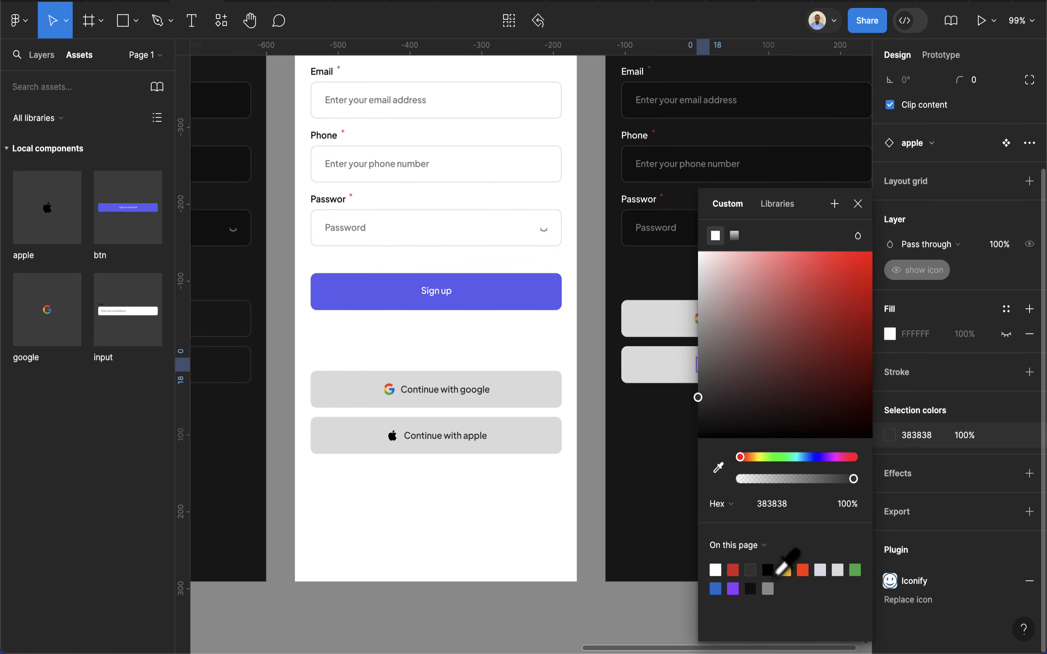
click(767, 570)
click(858, 204)
click(800, 528)
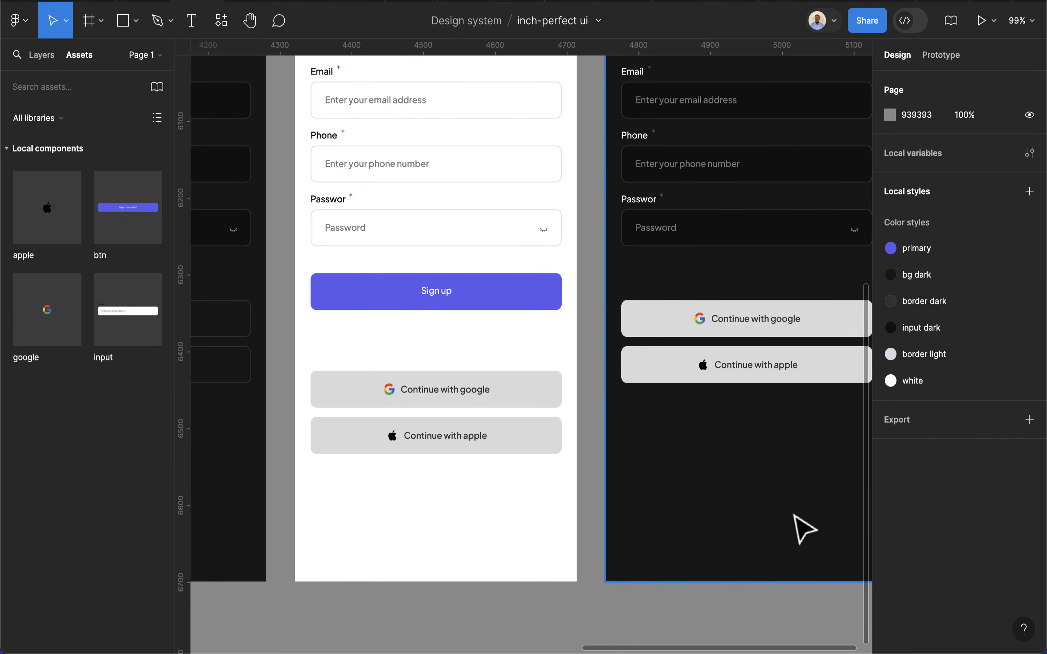
key(shift+1)
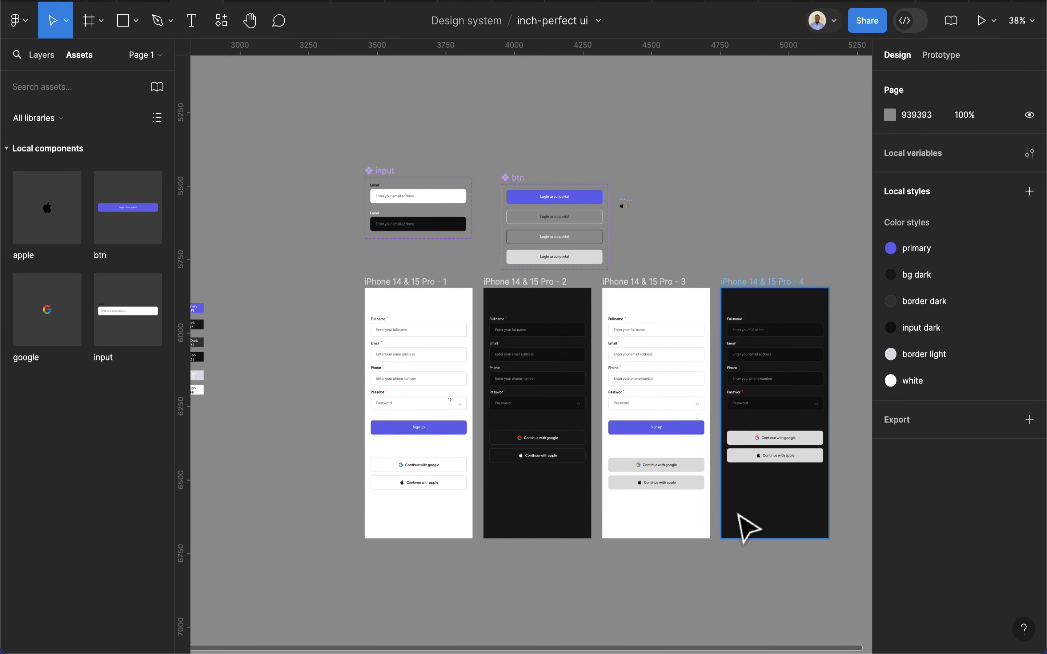
scroll(742, 521, up, 2)
scroll(782, 315, up, 1)
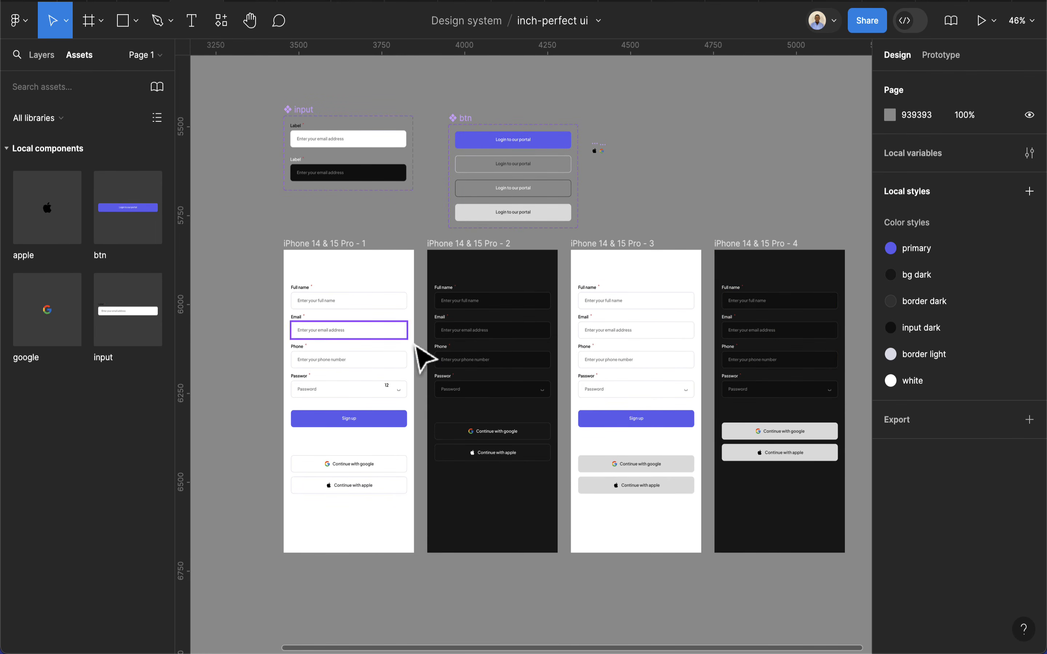
scroll(508, 422, down, 3)
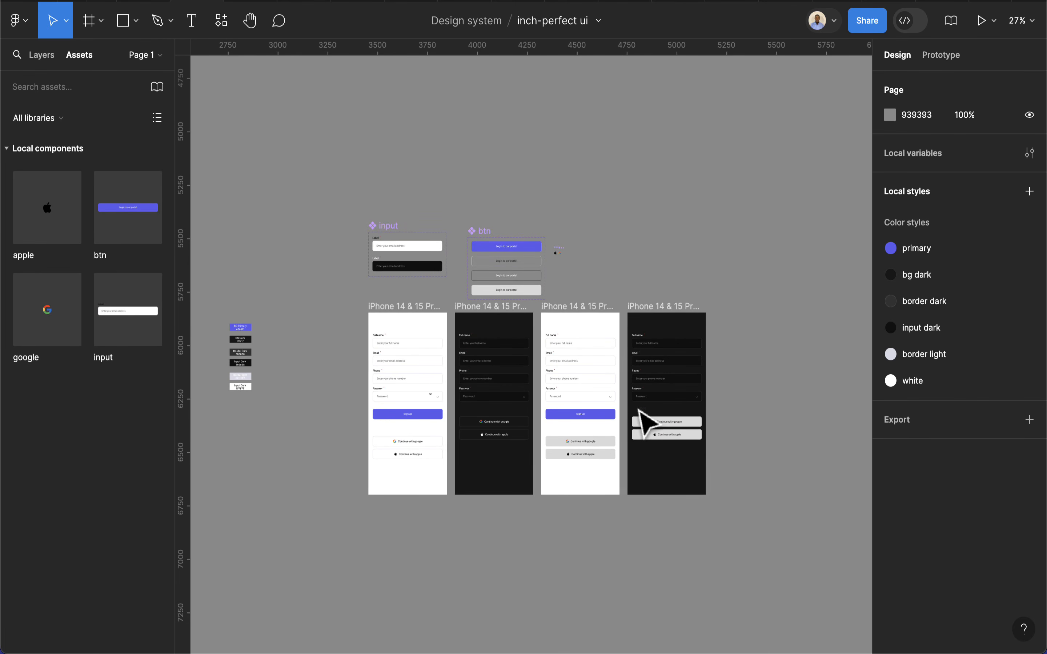
click(670, 305)
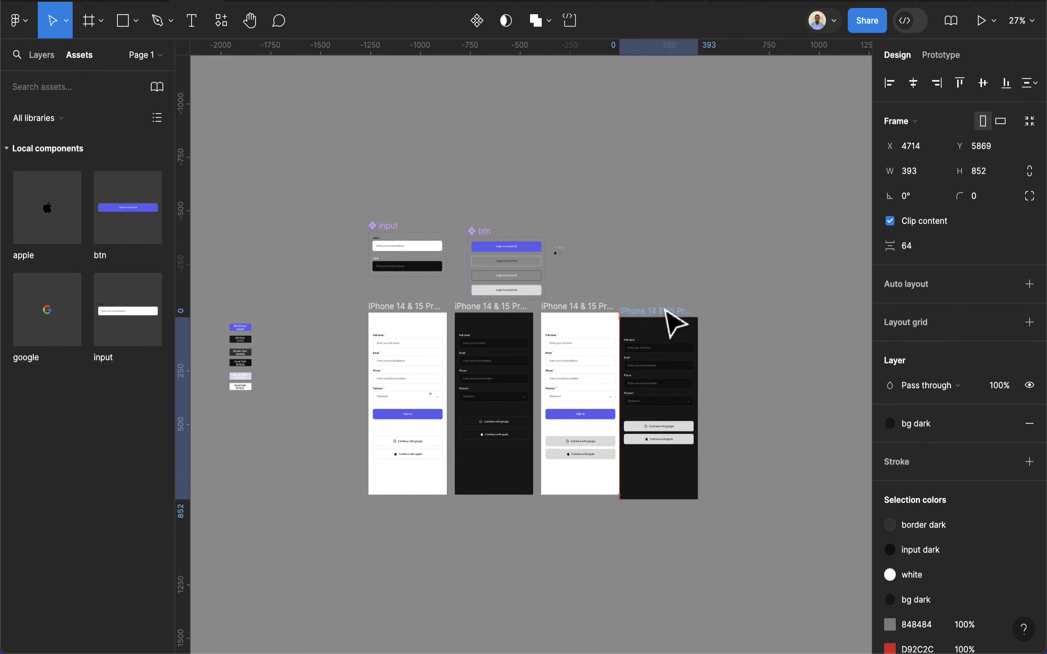
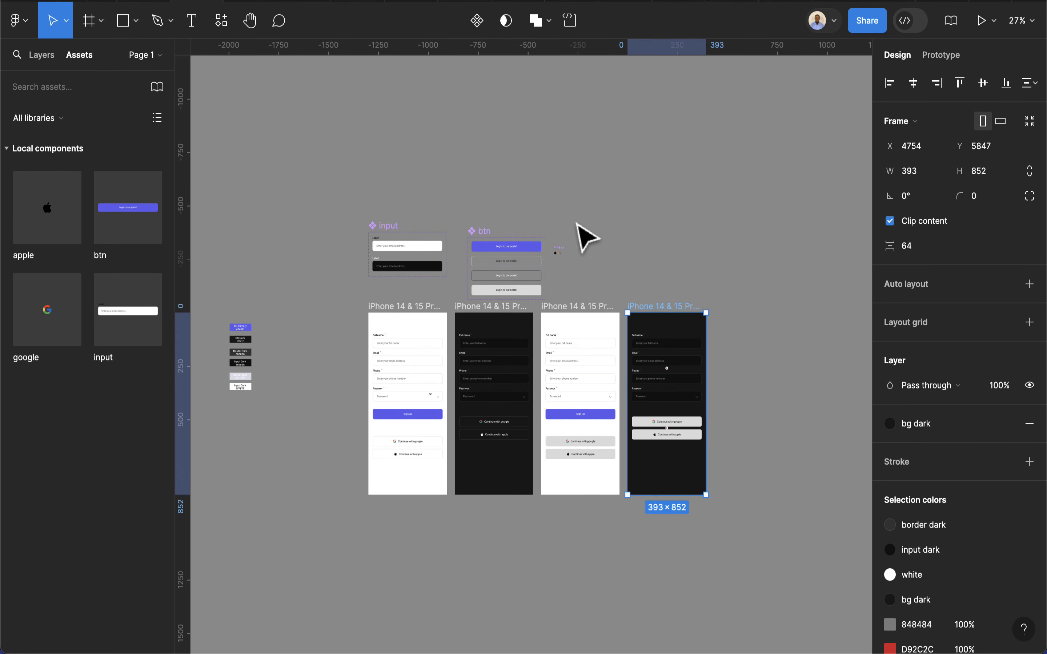
Add a MacBook Pro 14" preset frame and place it to the right of the phone frames
click(91, 29)
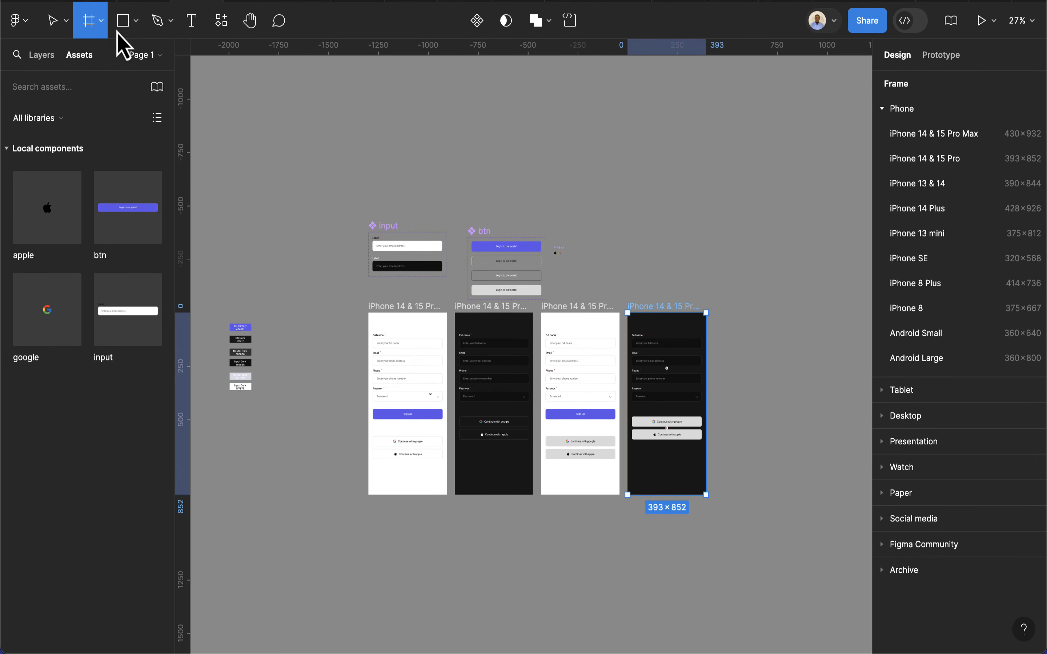
click(896, 116)
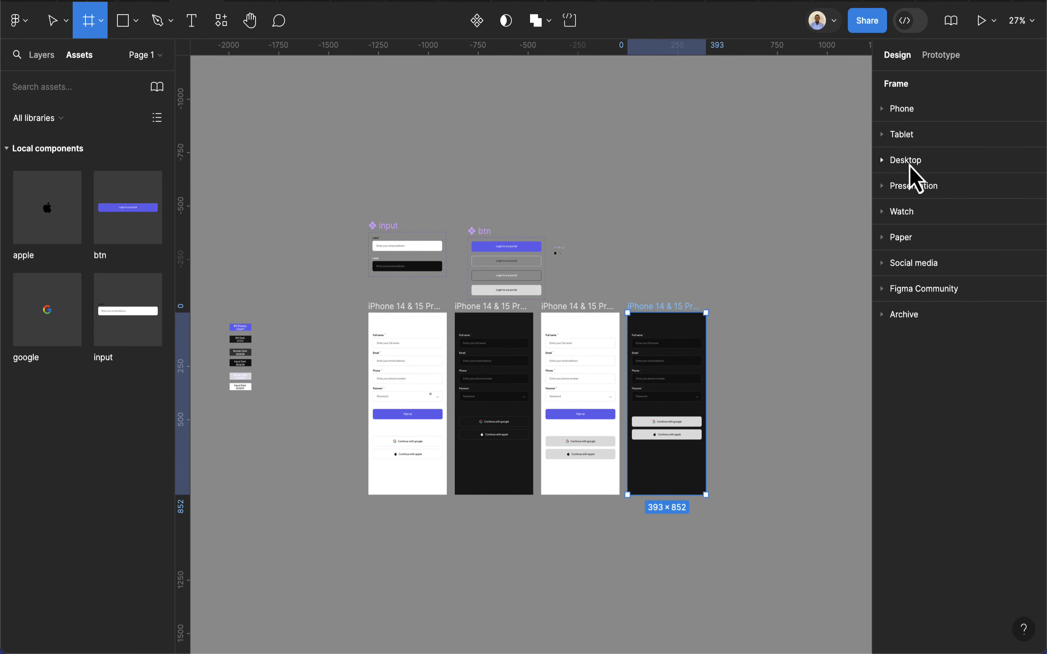
click(910, 162)
click(921, 212)
drag(768, 312, 785, 209)
scroll(784, 209, right, 3)
drag(668, 234, 718, 276)
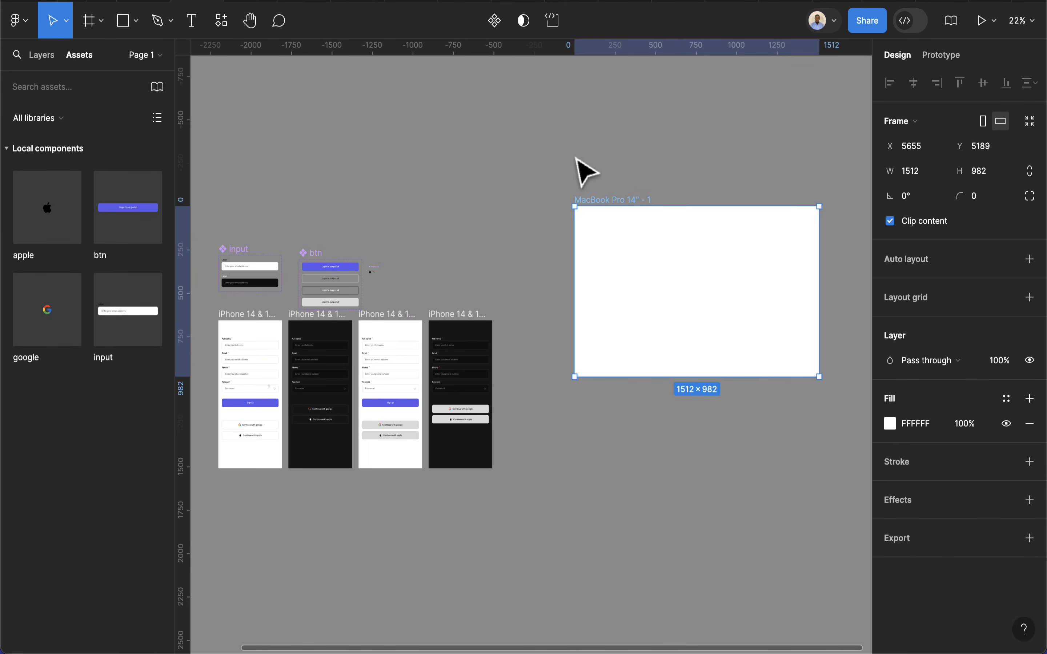
Apply the primary color style as the MacBook Pro 14" frame's fill and shift the frame slightly left to X 5581
key(i)
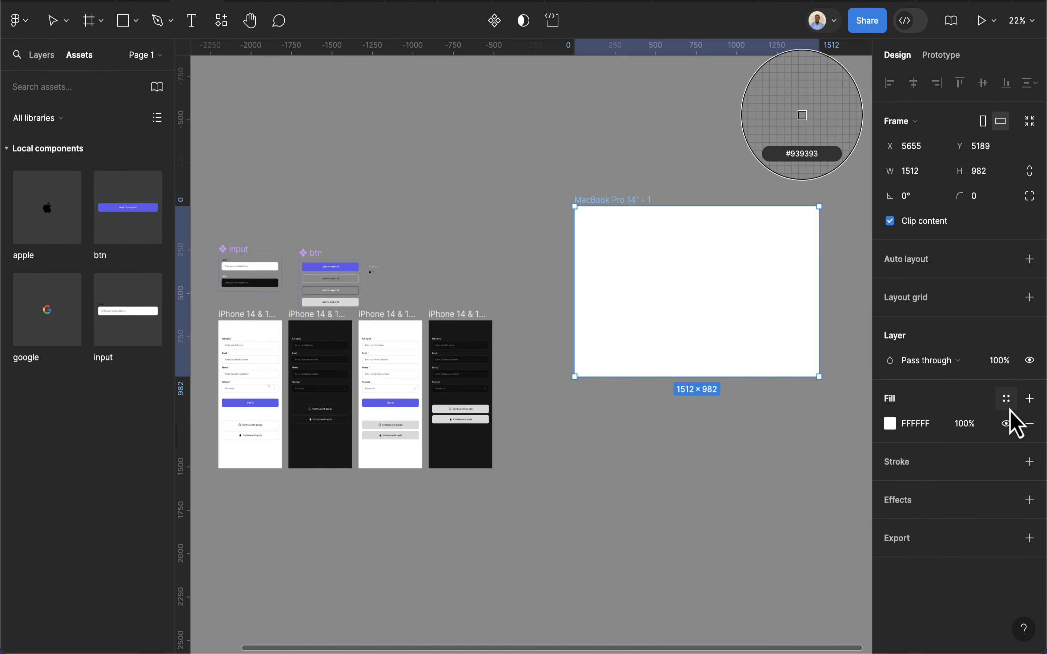
click(1006, 399)
click(706, 424)
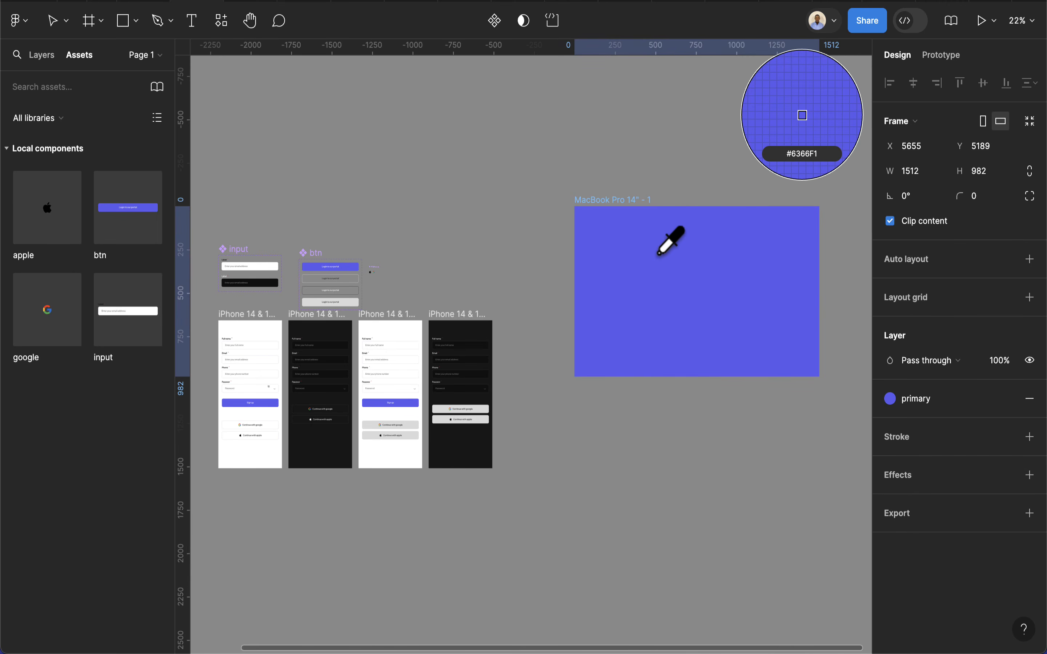
key(Escape)
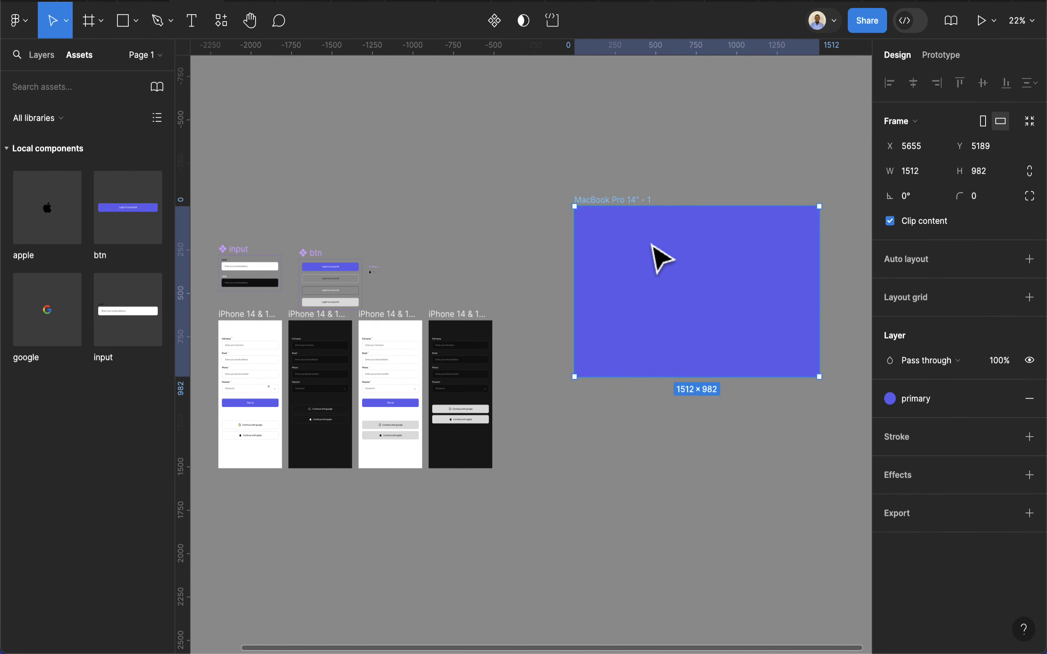
scroll(660, 260, up, 2)
drag(666, 264, 652, 264)
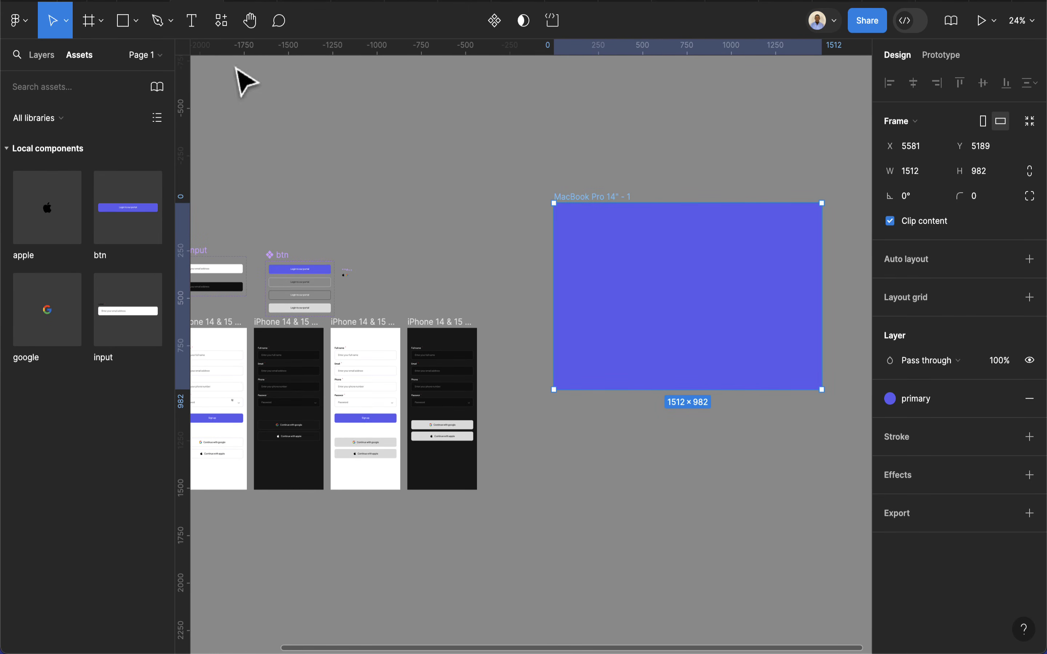
Draw a frame about 456 × 852 inside the MacBook Pro 14" frame and fill it with the white color style
click(89, 21)
drag(578, 227, 658, 390)
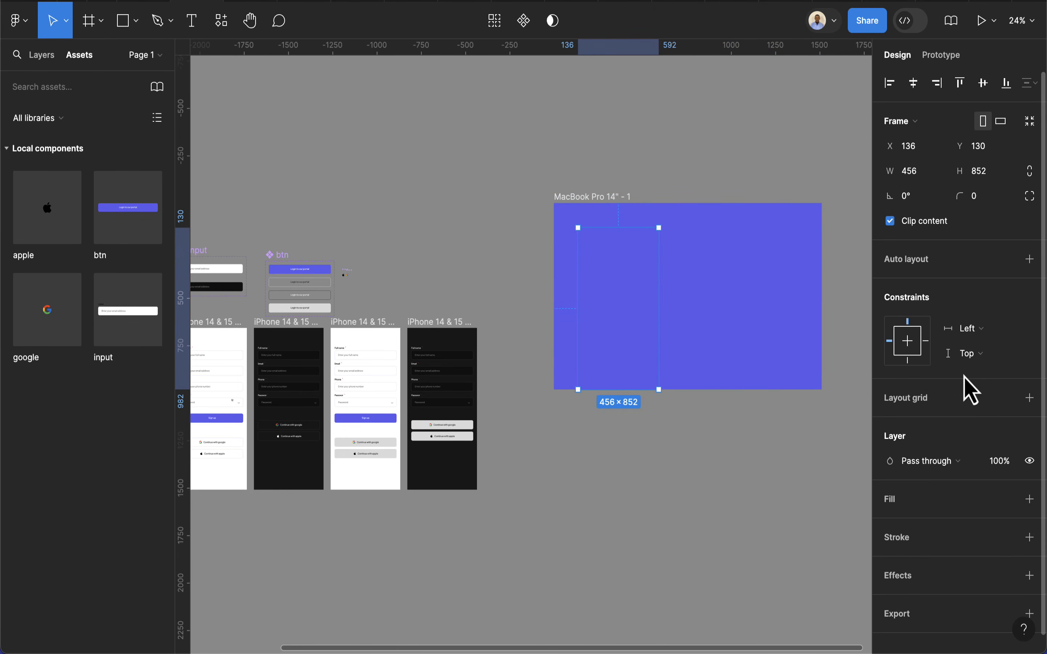
click(1008, 499)
click(740, 556)
scroll(606, 302, down, 1)
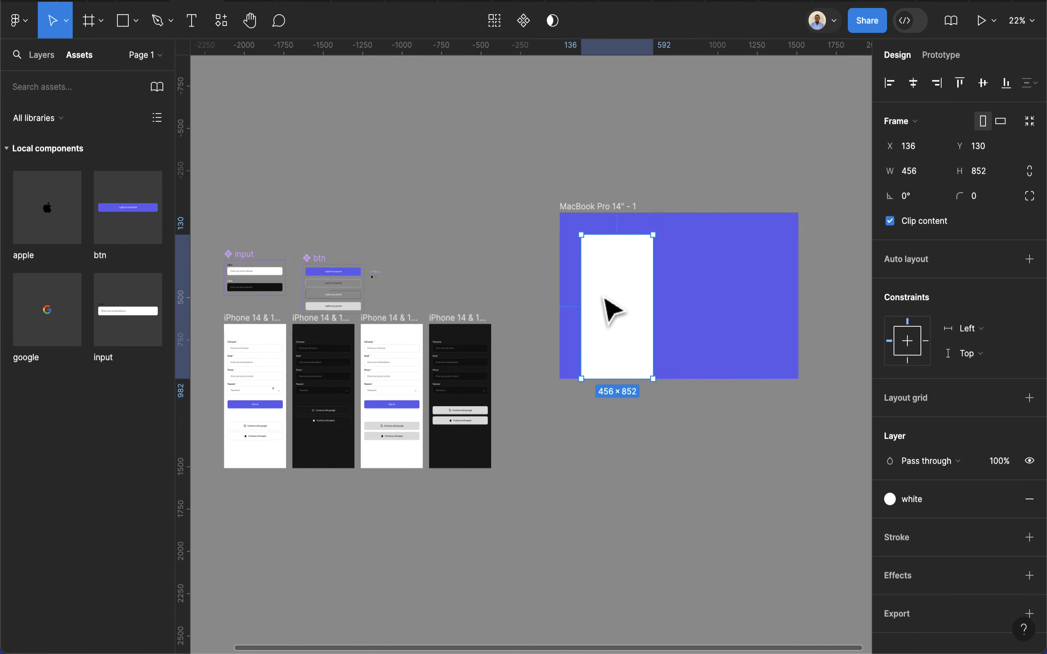
Resize the white inner frame to 637 × 982 so it covers the MacBook frame's left part at full height
drag(582, 313, 558, 314)
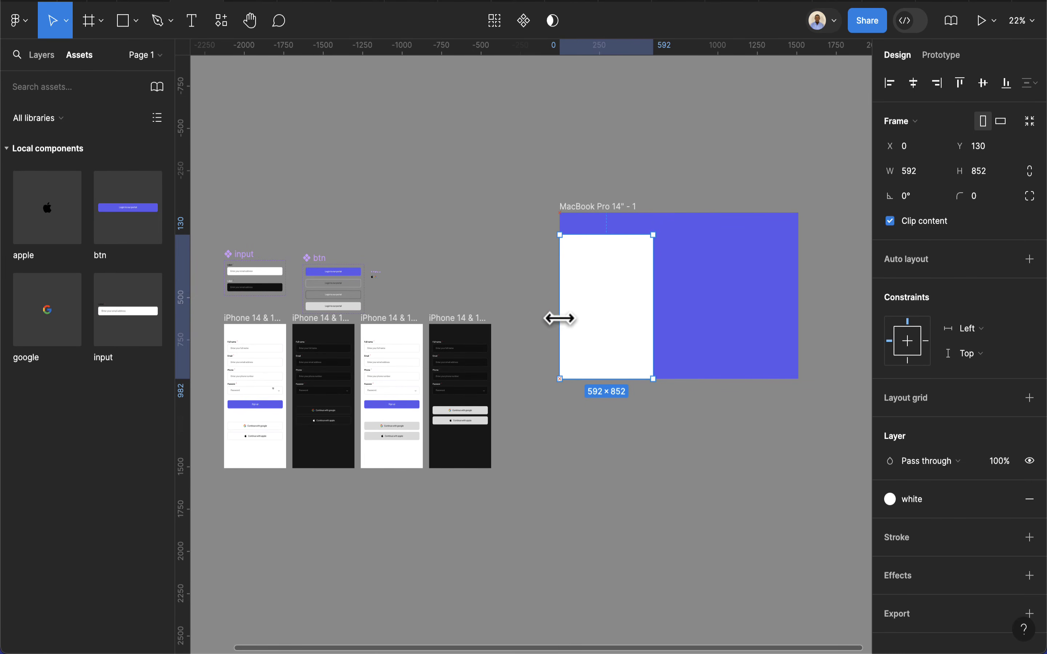
drag(598, 237, 604, 209)
mouse_move(655, 289)
mouse_down()
mouse_move(668, 289)
mouse_move(660, 289)
mouse_up()
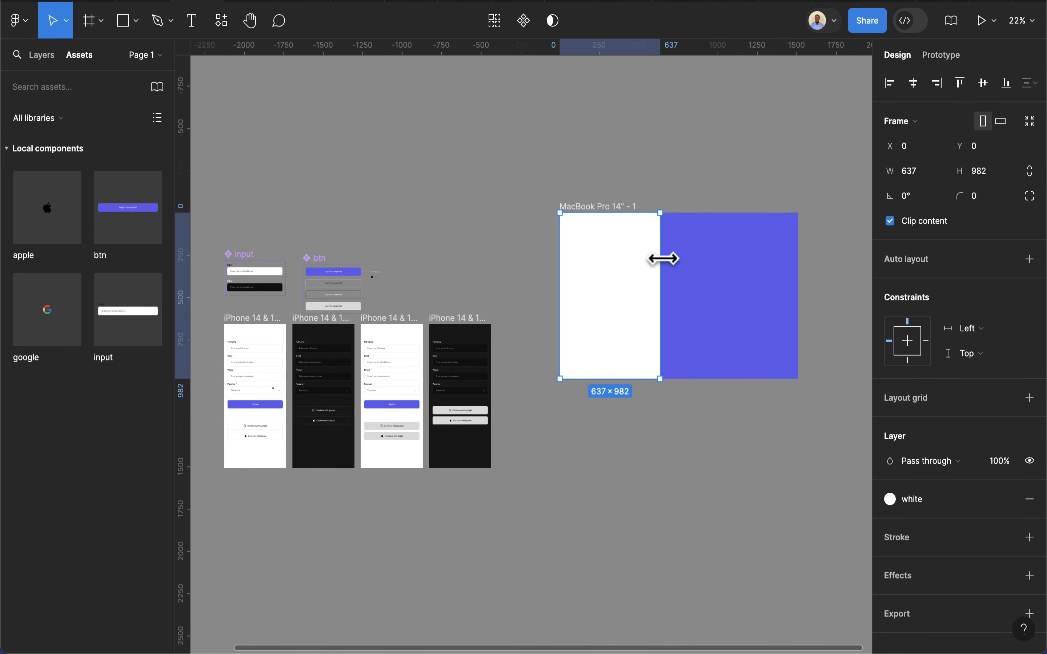
Move the input component set from above the first phone frame to just above the btn component set
scroll(432, 268, up, 3)
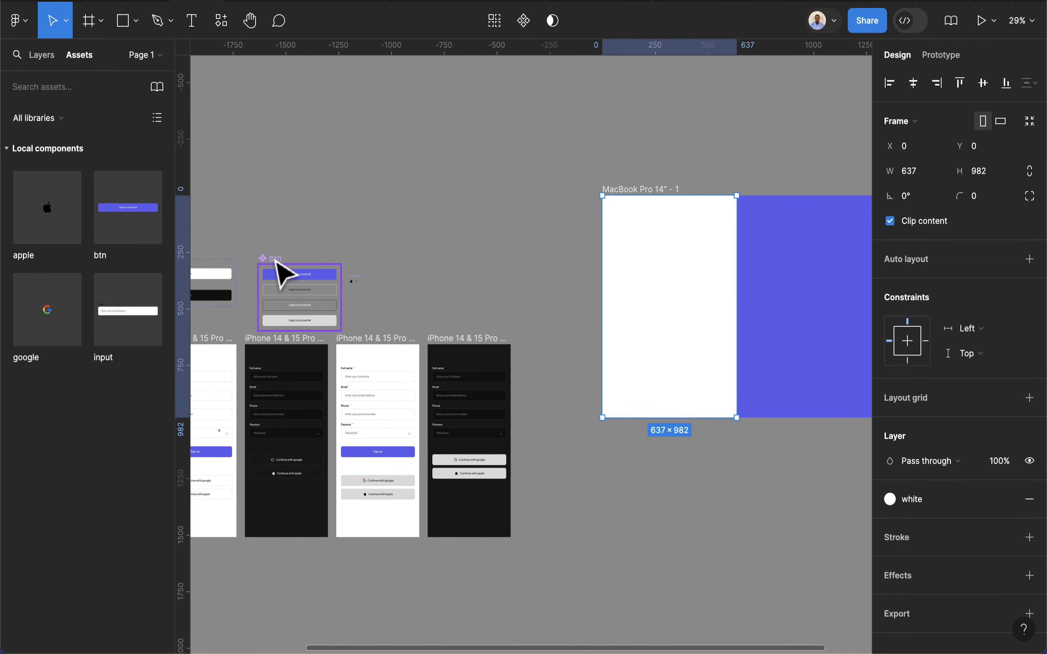
click(277, 263)
scroll(303, 269, left, 3)
click(240, 262)
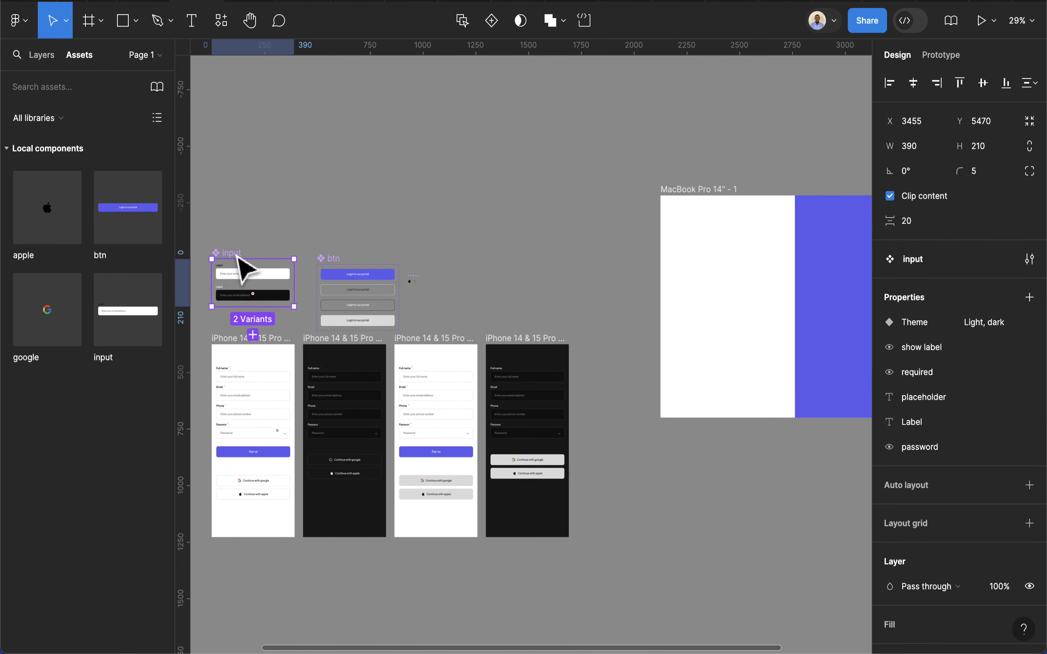
click(273, 224)
click(245, 262)
drag(243, 253, 327, 177)
Duplicate the input component set, place the copy left of the MacBook frame, and widen it to about 621
key(super+d)
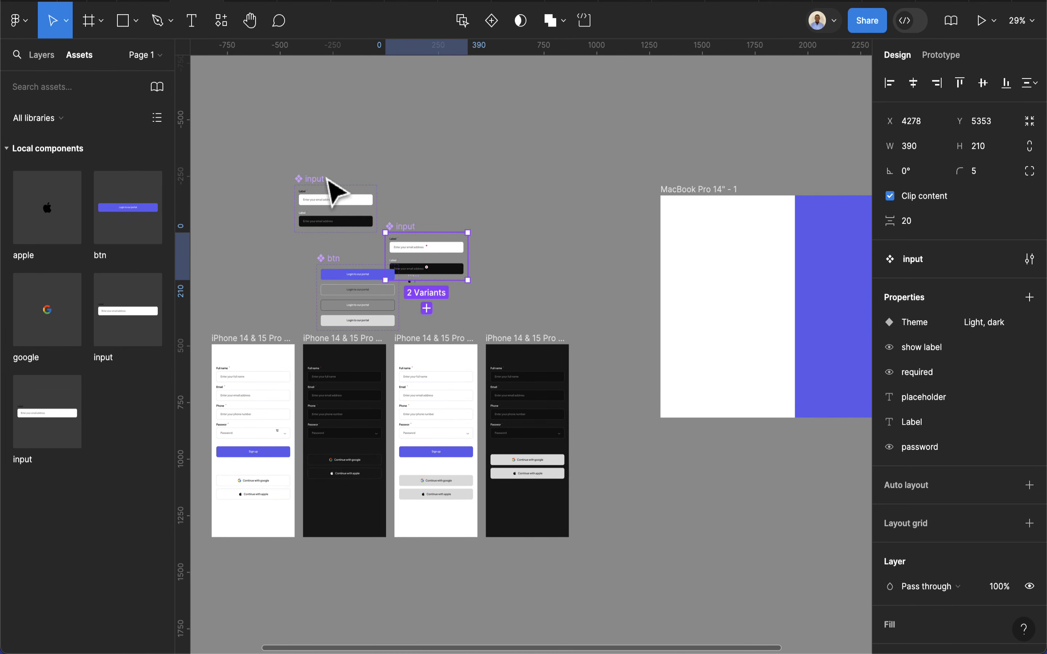
drag(439, 227, 534, 220)
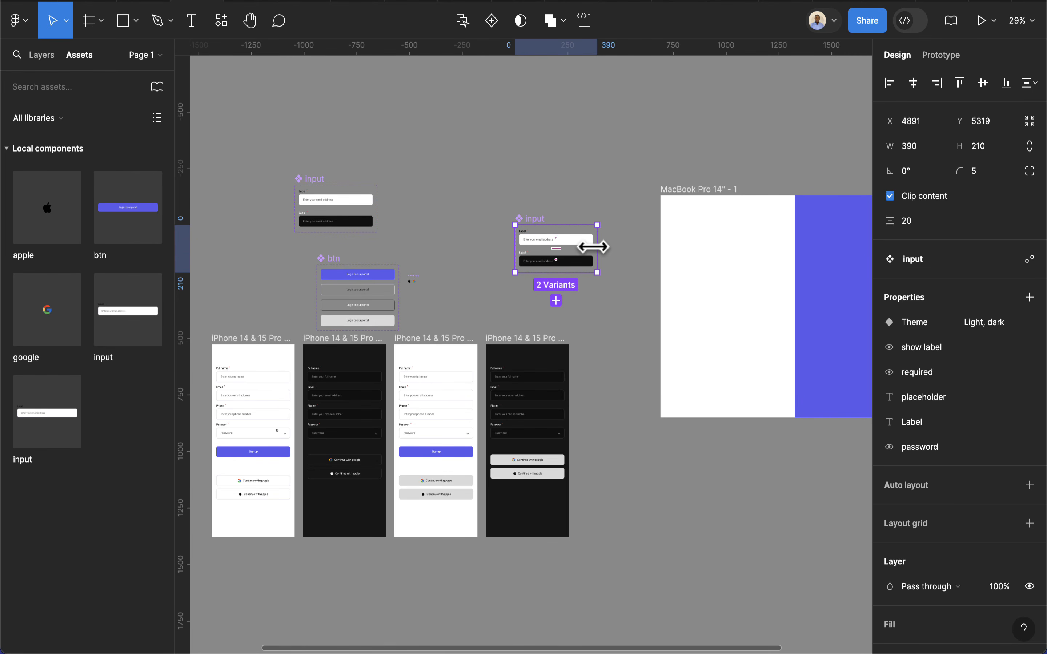
key(shift+2)
drag(603, 236, 753, 236)
Set the width of both the light and dark input fields in the copied component set to 448
click(577, 239)
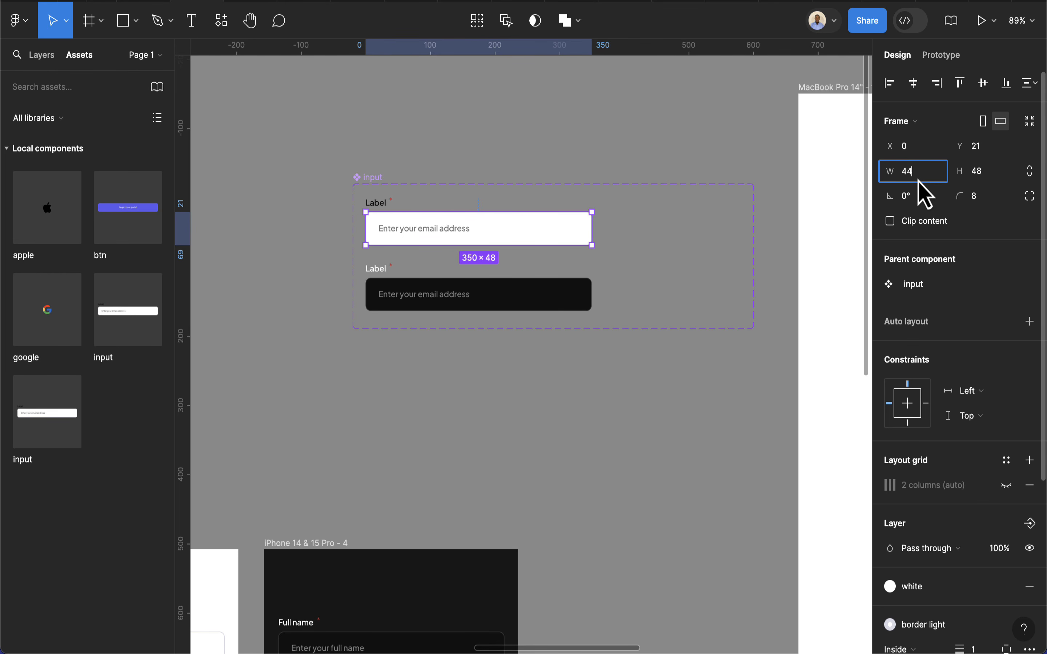
key(Return)
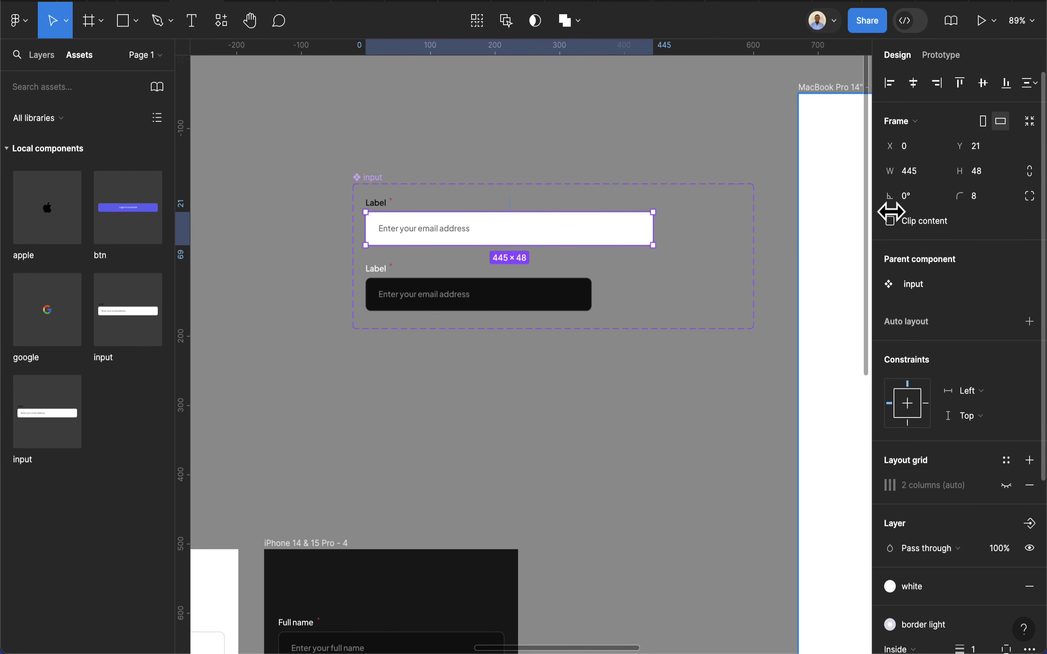
click(569, 297)
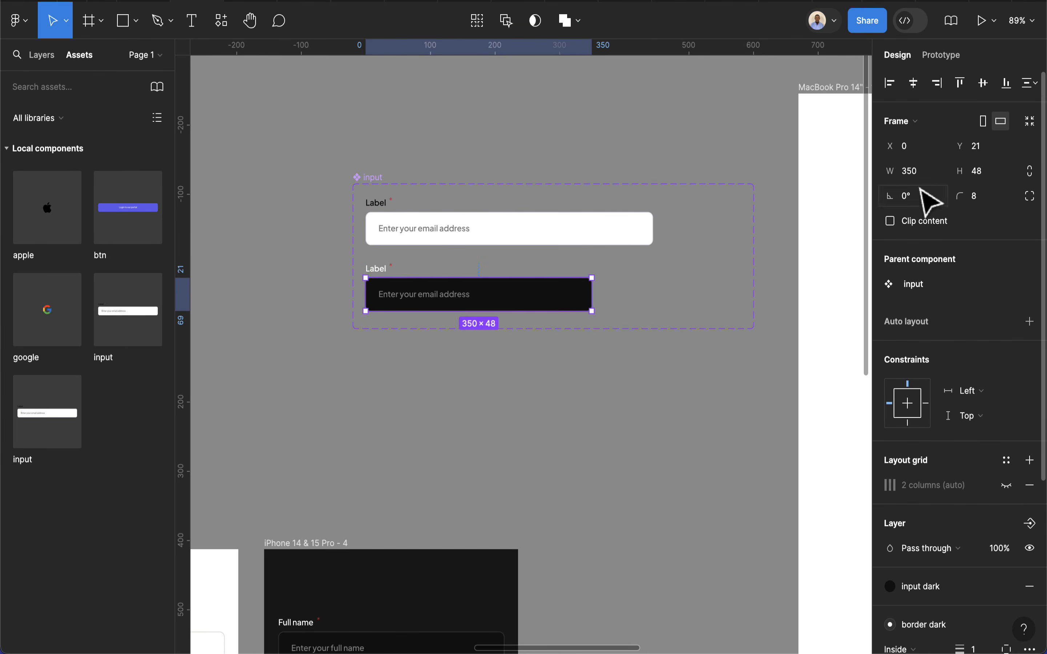
click(930, 173)
text(44)
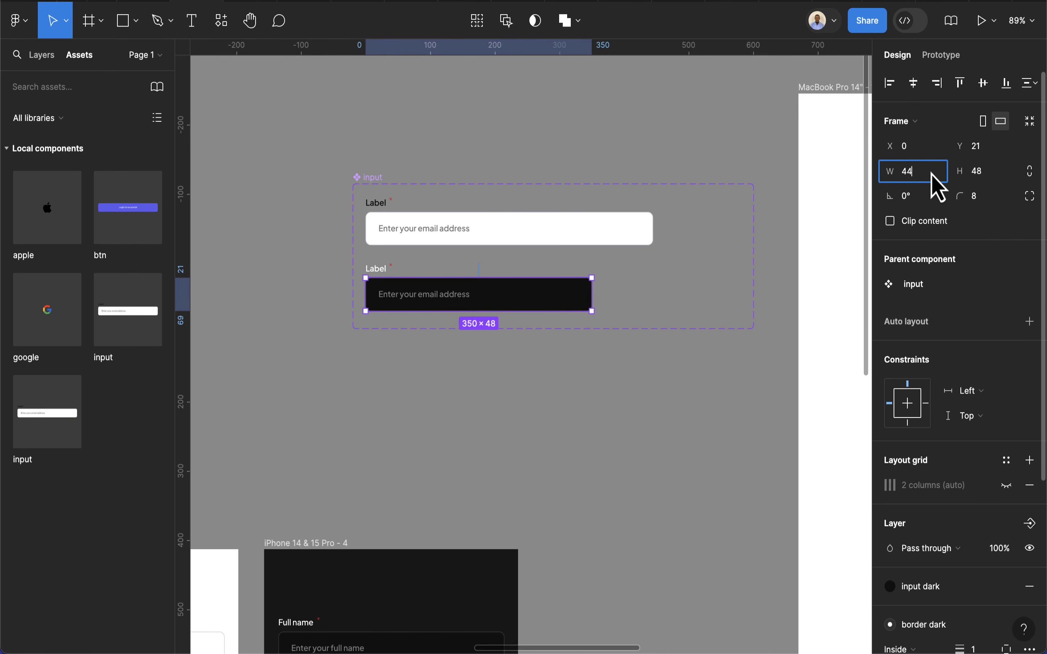
text(5)
key(Return)
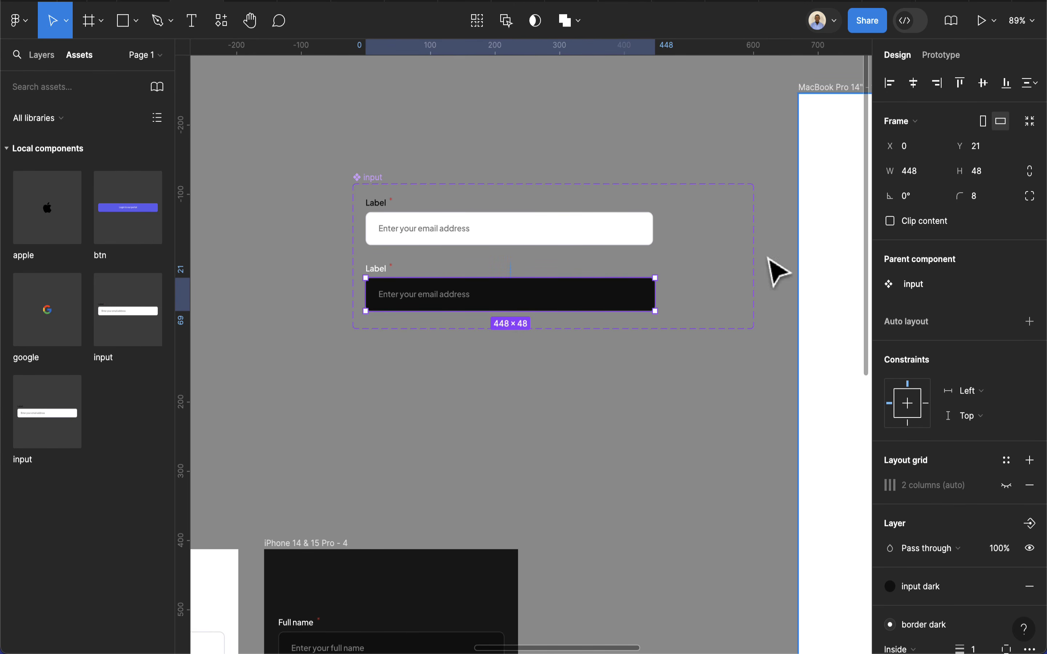
click(616, 241)
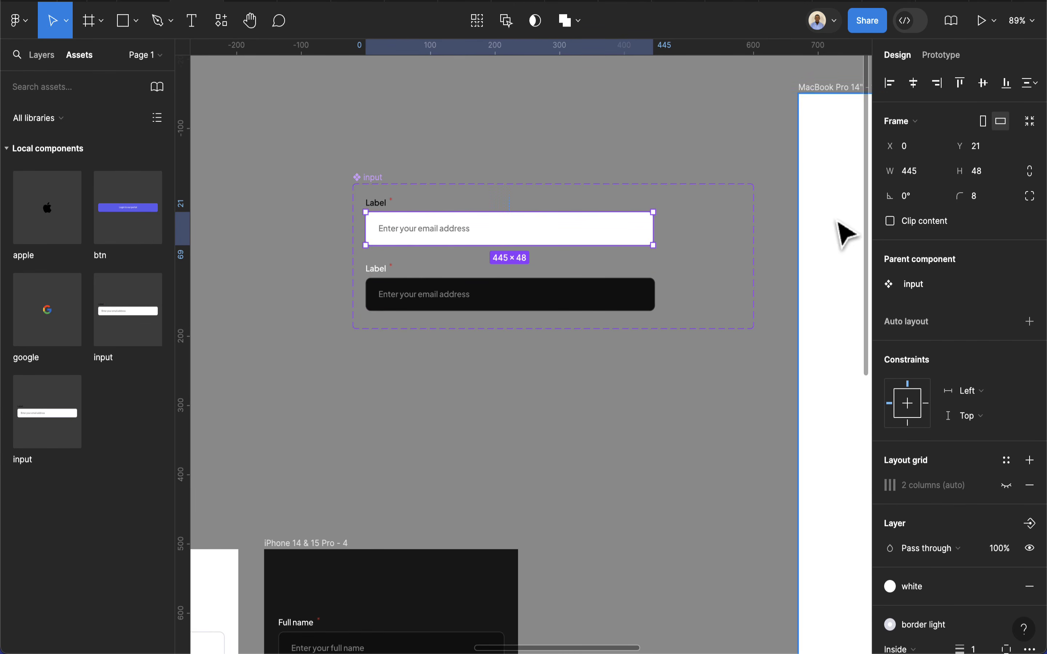
click(925, 178)
text(448)
key(Return)
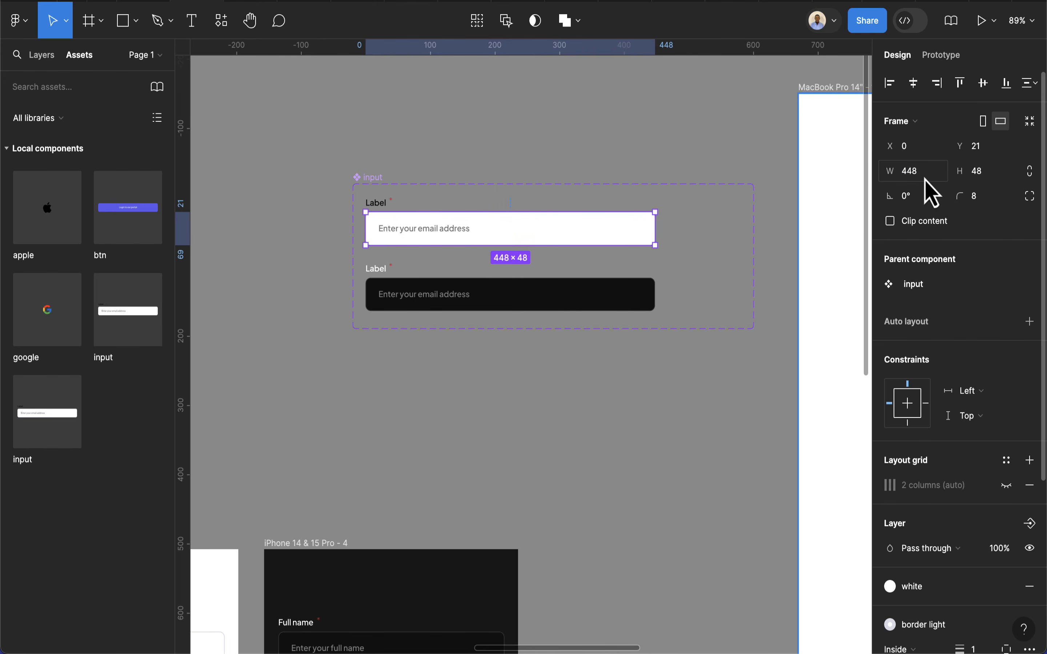
Rename the copied input component set to "input pc"
click(368, 177)
double_click(355, 177)
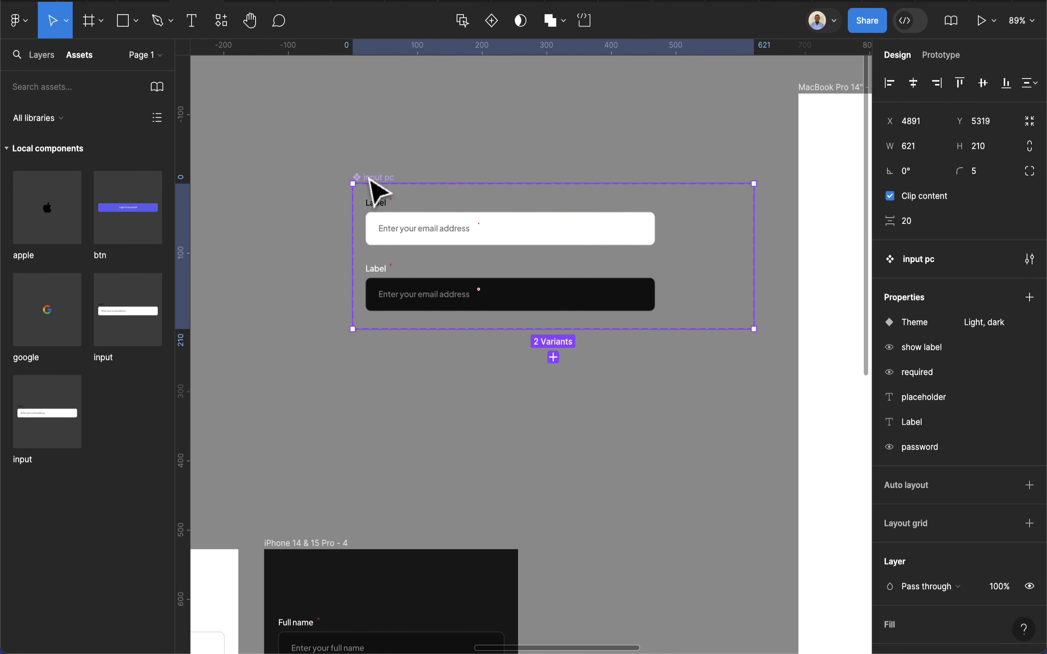
scroll(350, 311, down, 5)
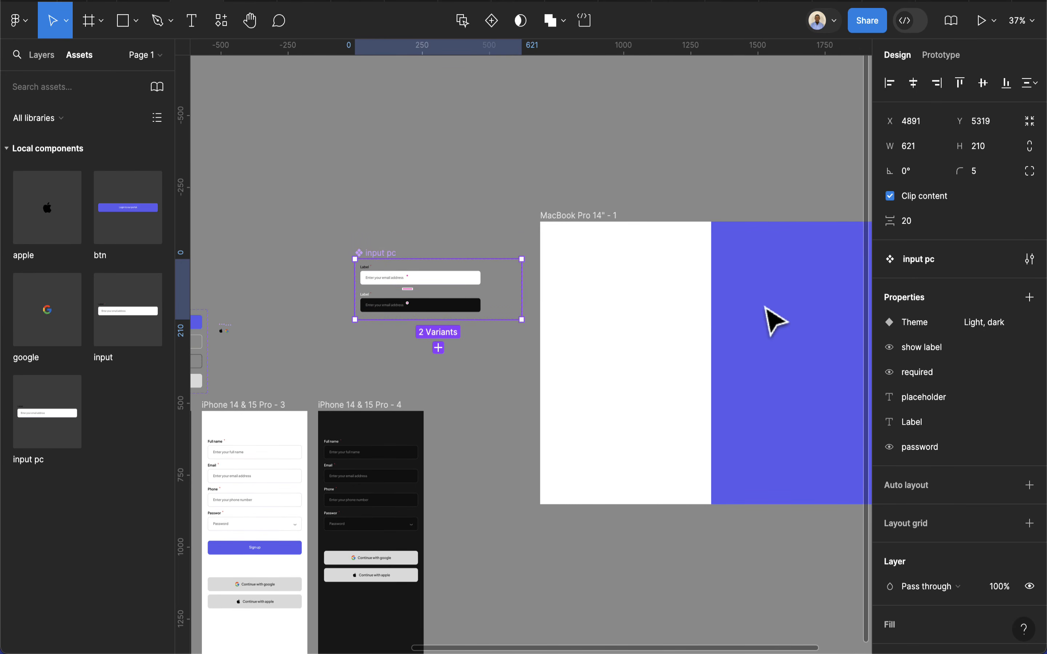
Narrow the MacBook frame's white panel to 620 and place an input pc instance on it at about X 82, Y 224
click(716, 336)
drag(710, 320, 706, 320)
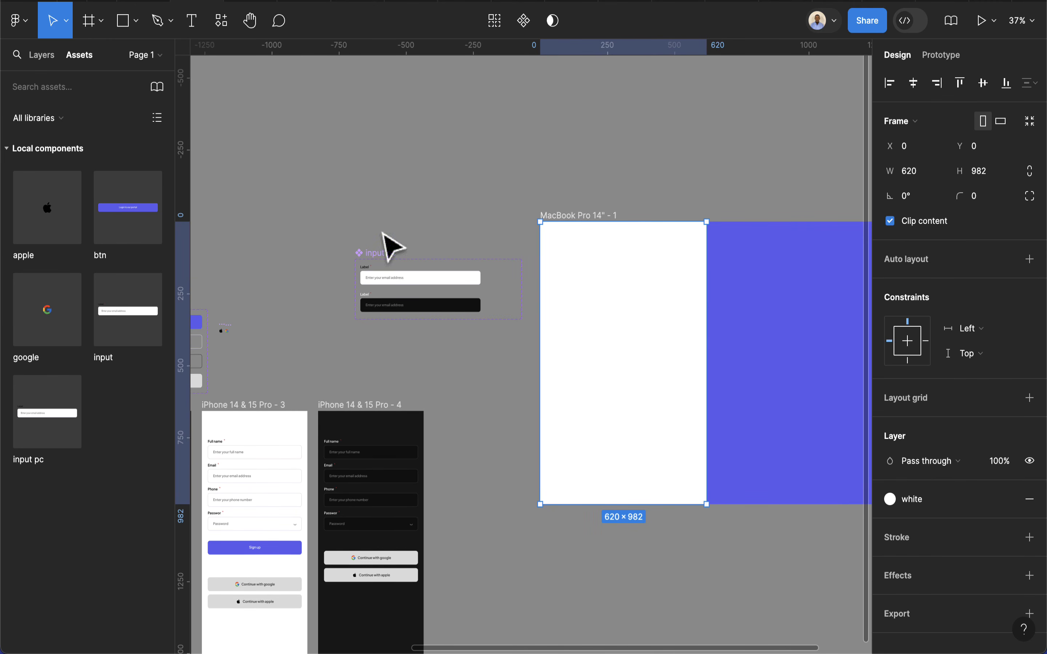
drag(33, 461, 621, 323)
scroll(605, 316, up, 6)
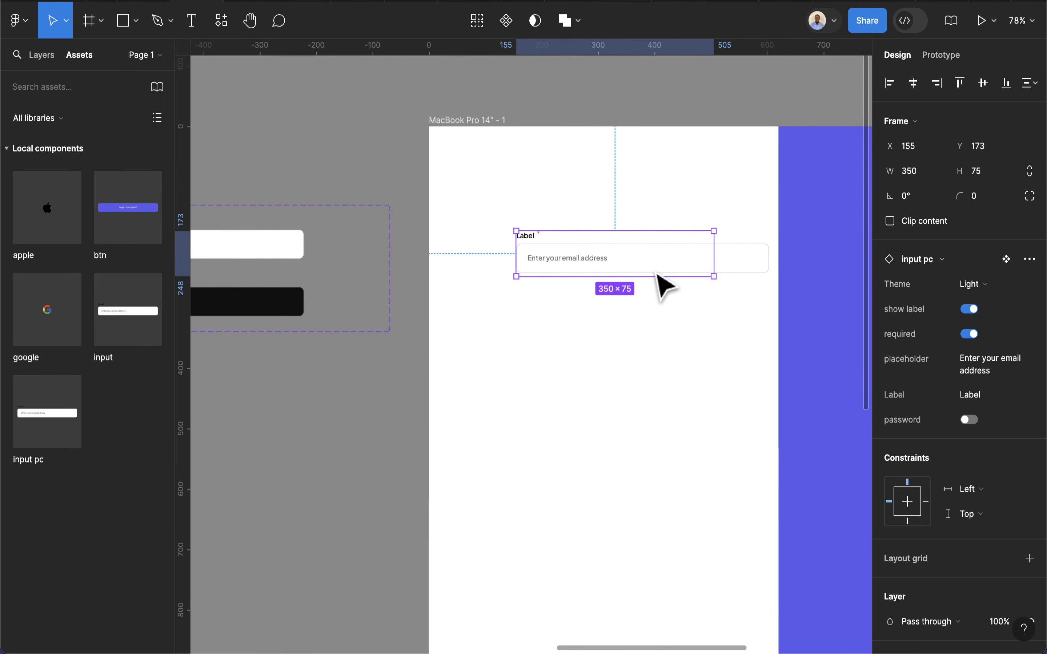
drag(607, 286, 648, 298)
scroll(390, 311, down, 5)
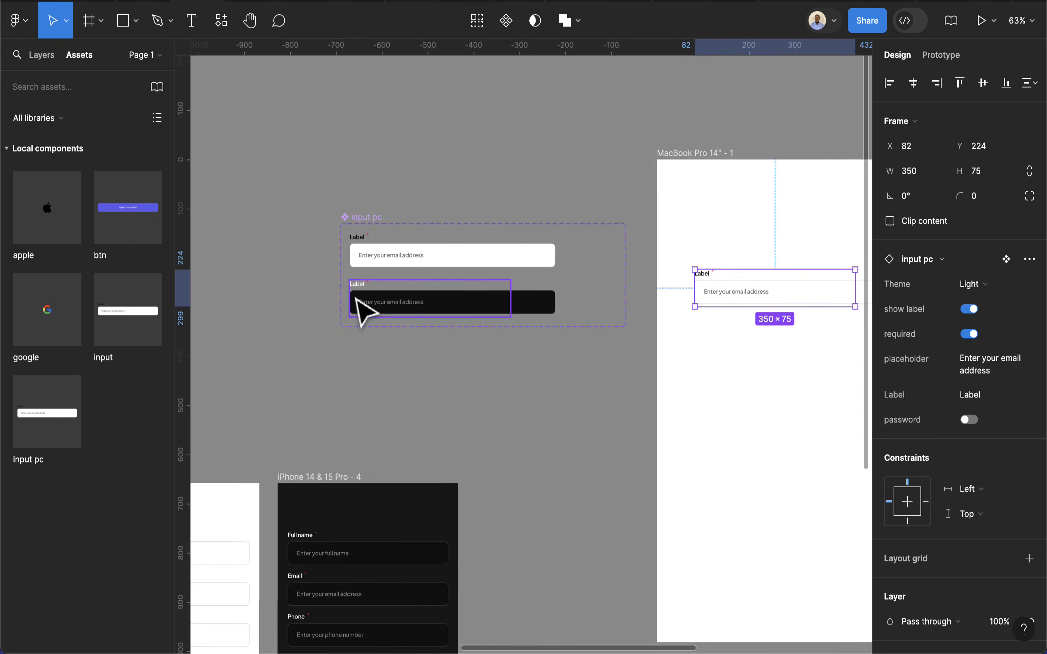
Widen both the light and dark variant frames of the input pc component set to 448
click(455, 266)
scroll(532, 280, up, 3)
drag(509, 257, 562, 265)
click(516, 315)
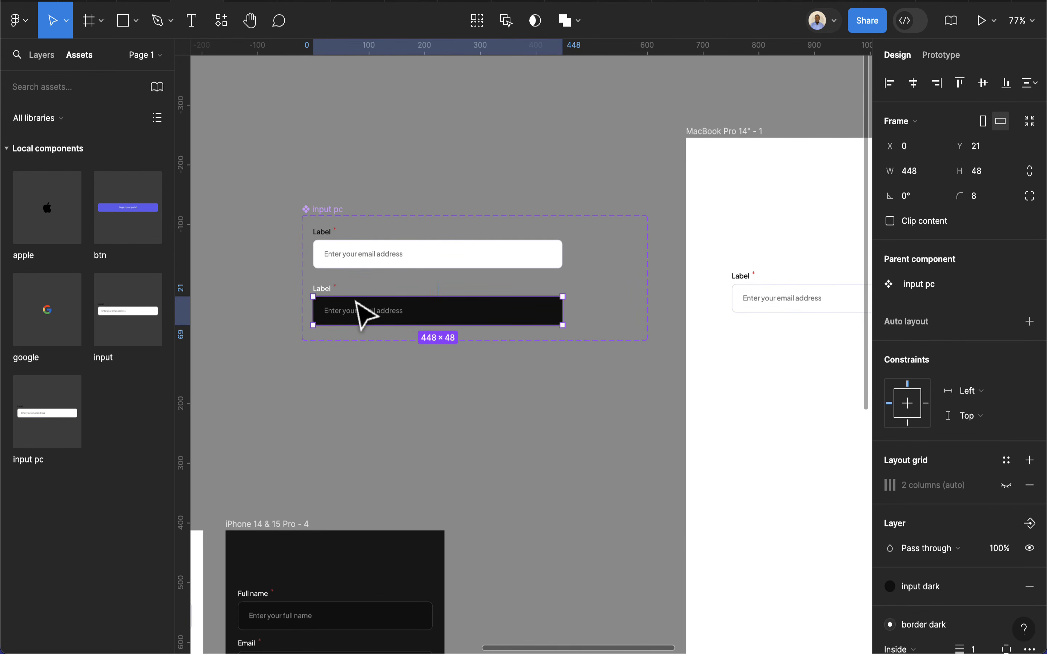
click(341, 300)
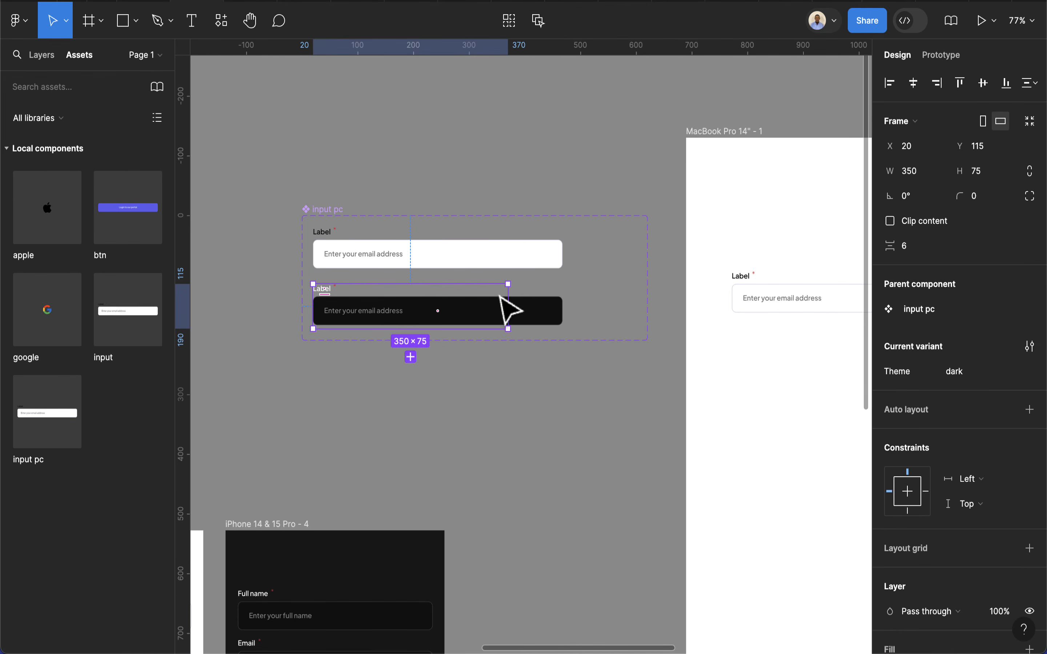
drag(507, 302, 563, 302)
scroll(648, 338, right, 7)
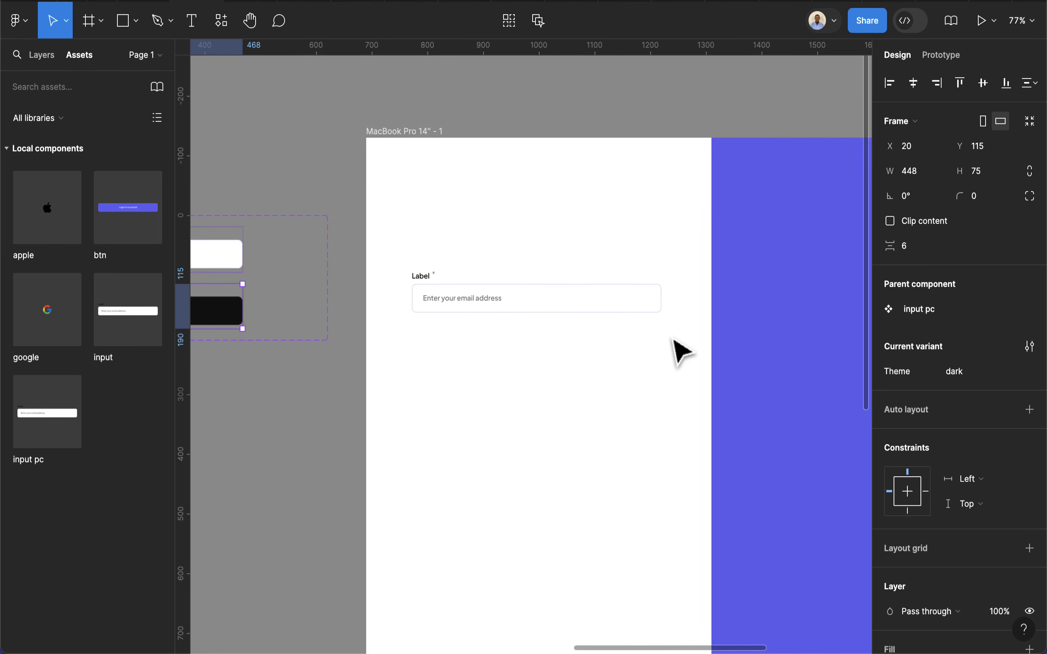
Set the label of the input pc instance on the MacBook frame to "Email"
click(432, 282)
scroll(391, 320, down, 3)
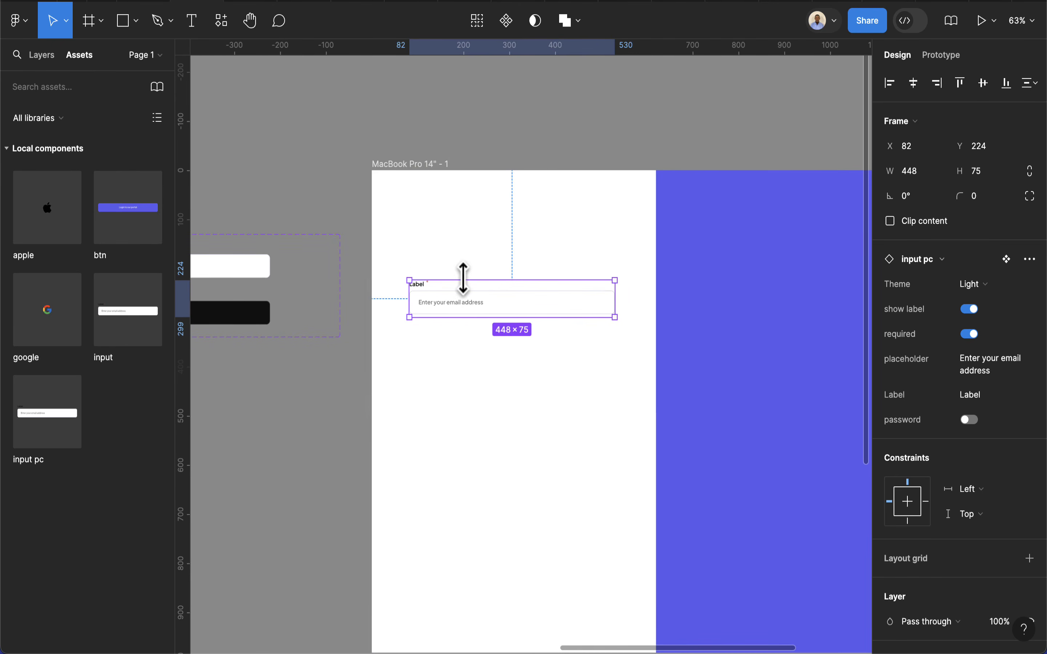
scroll(460, 311, up, 4)
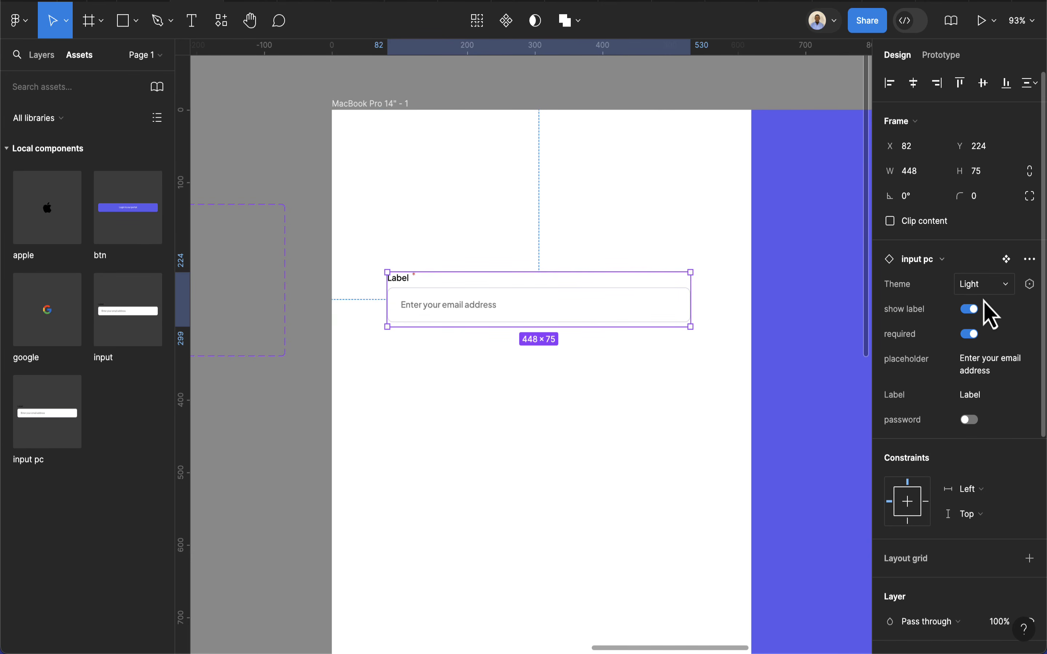
click(991, 398)
text(Em)
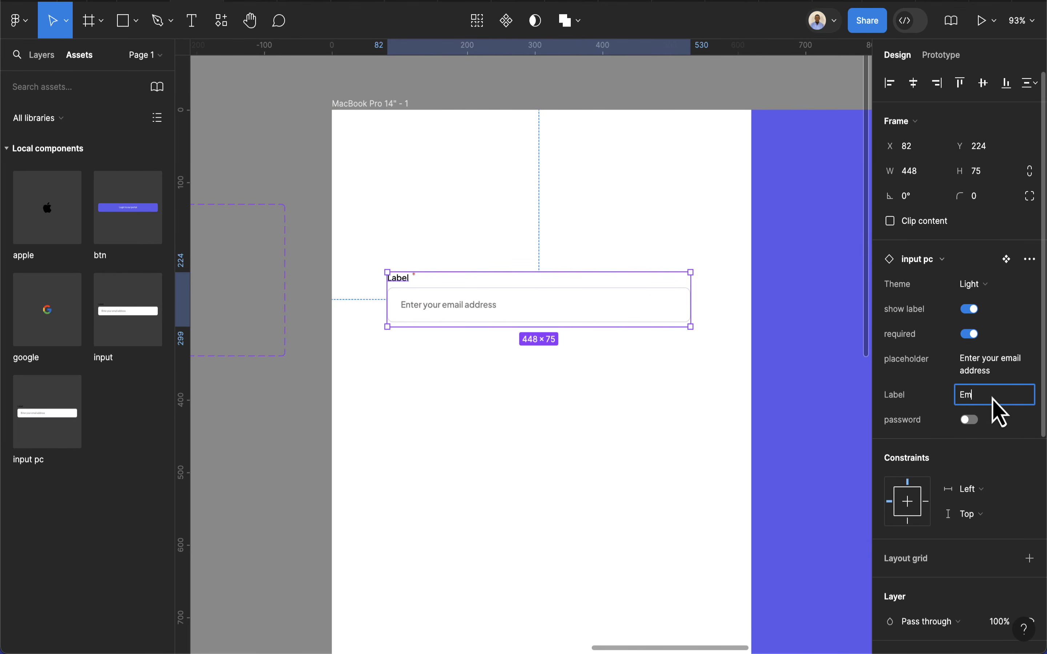
text(ail)
key(Return)
Duplicate the Email field directly below it and label the copy "Password"
drag(502, 313, 502, 393)
click(1000, 369)
click(990, 393)
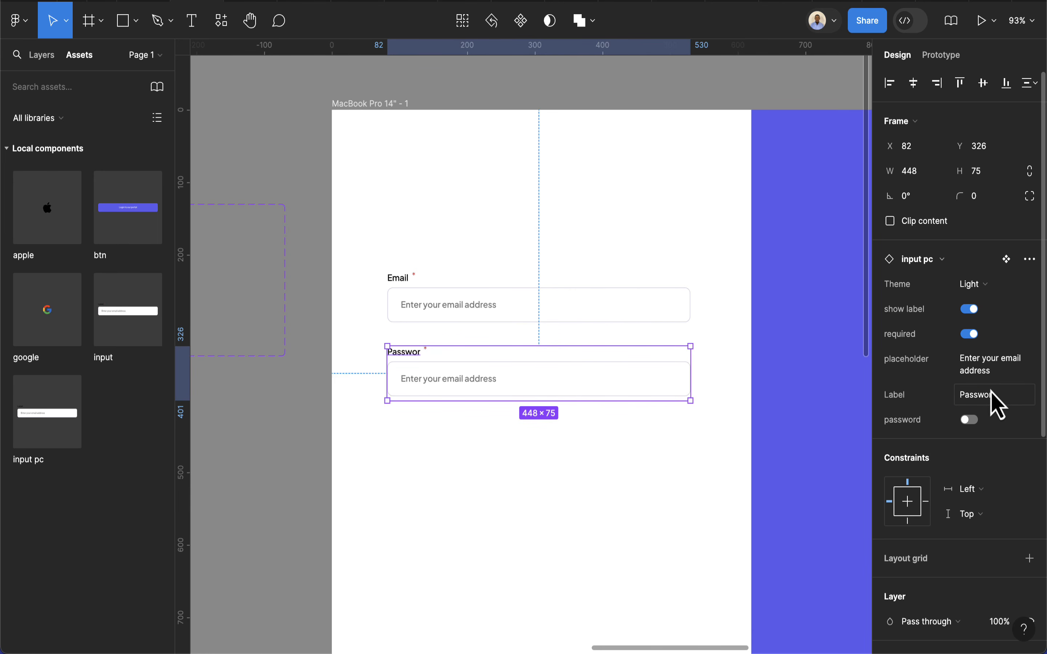
click(1005, 398)
Duplicate the Password field once more below and relabel the middle field "Full name"
key(super+d)
drag(423, 378, 427, 425)
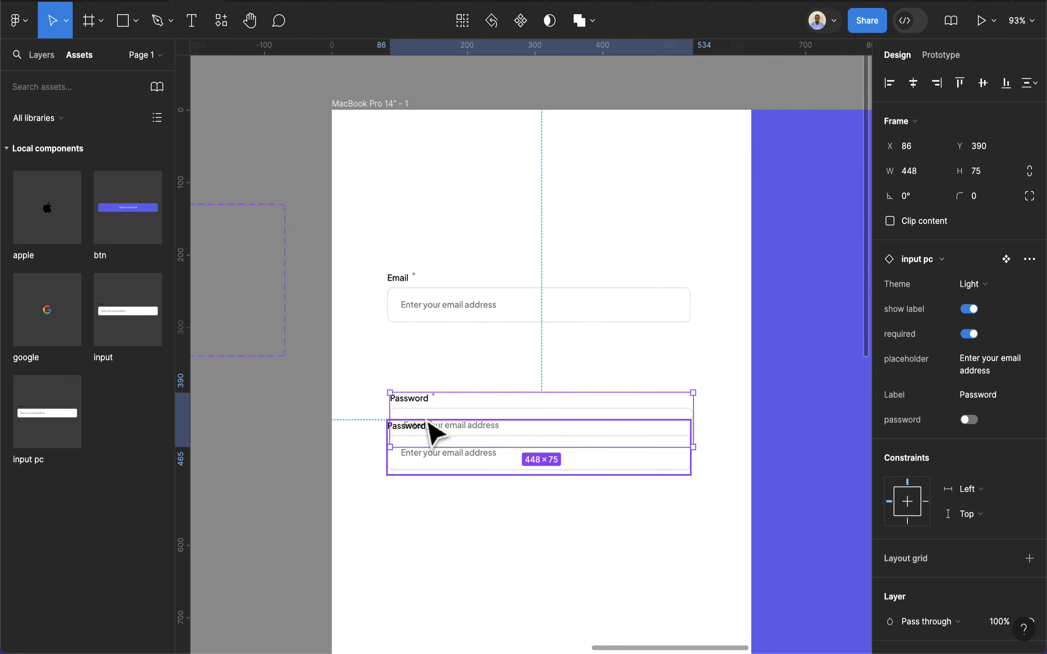
key(super+z)
click(422, 382)
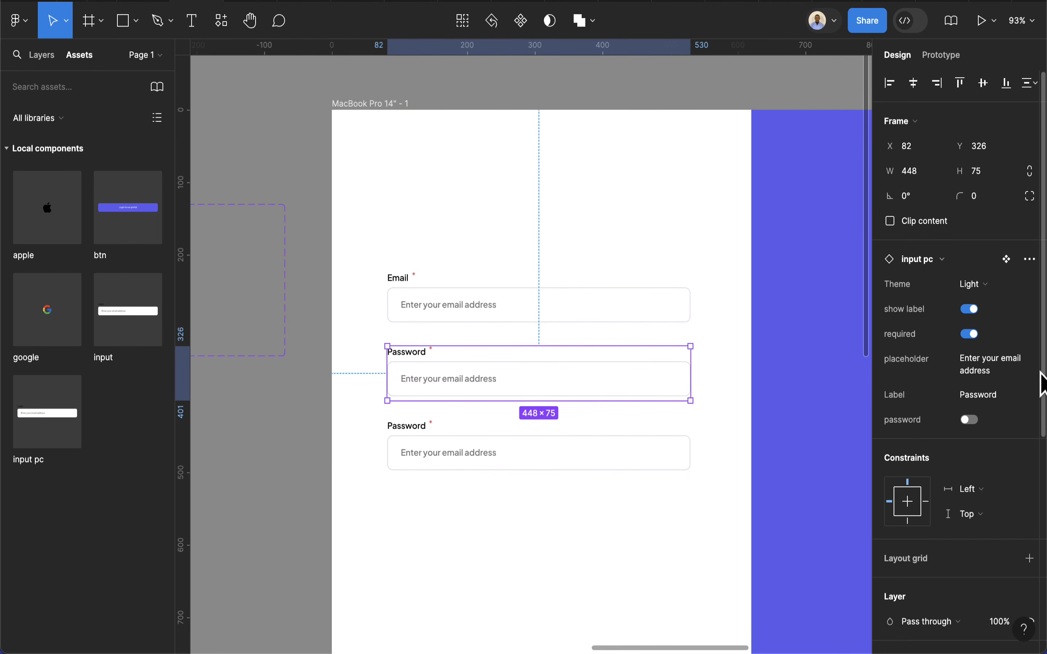
click(986, 396)
text(Full name)
key(Return)
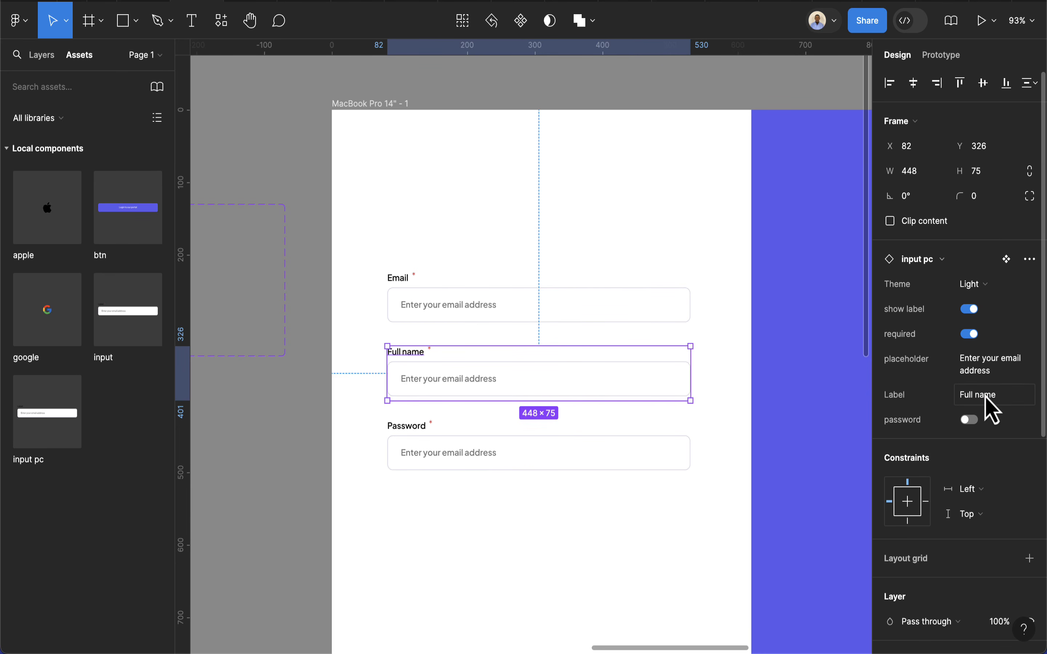
Duplicate the Email field above the original and label the copy "Phone"
click(554, 305)
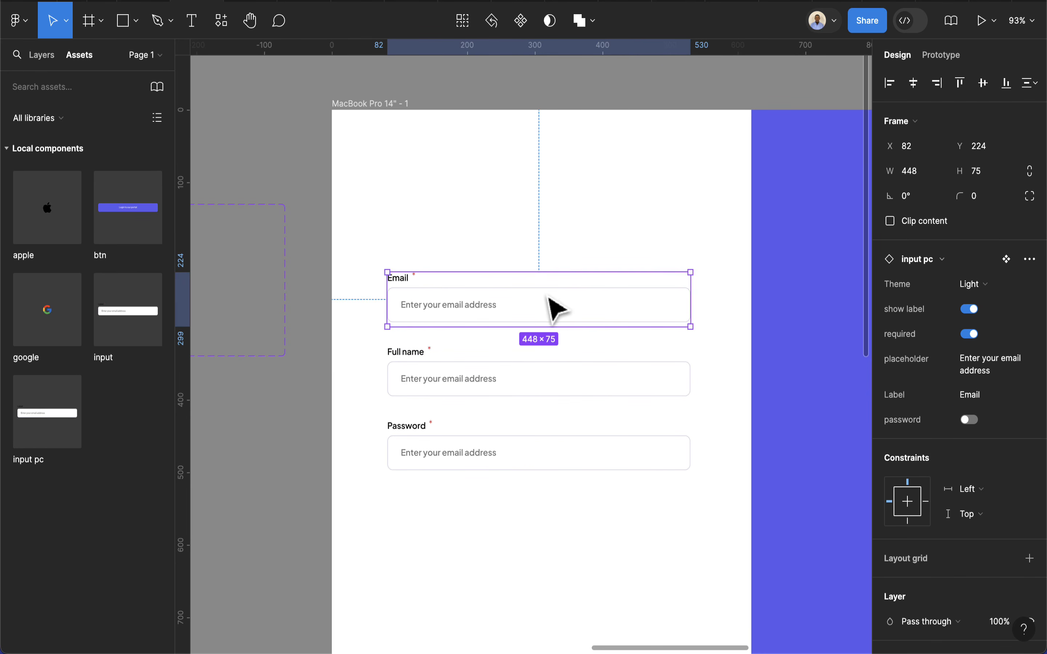
drag(553, 305, 560, 252)
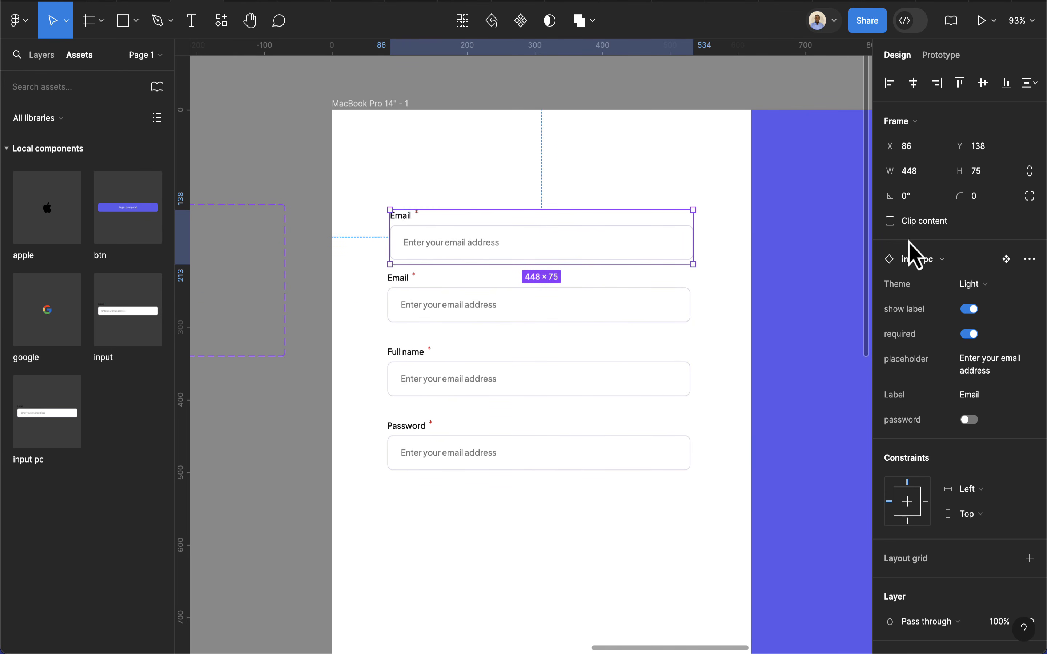
click(990, 400)
text(Phone)
key(Return)
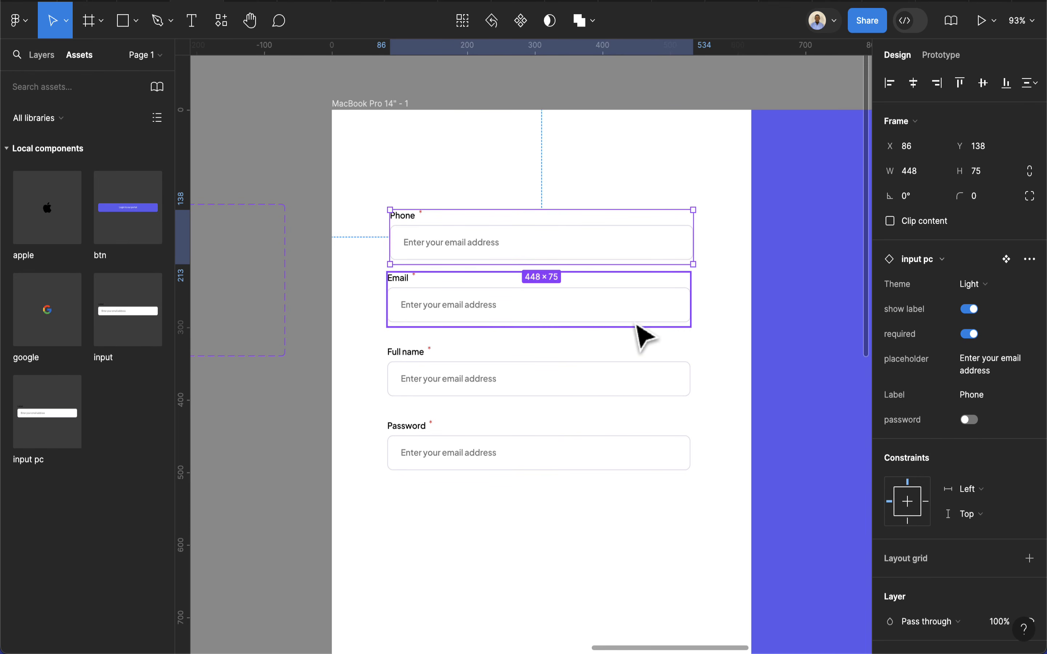
Combine the four input fields in a vertical auto layout and move it to about X 78, Y 195
click(518, 381)
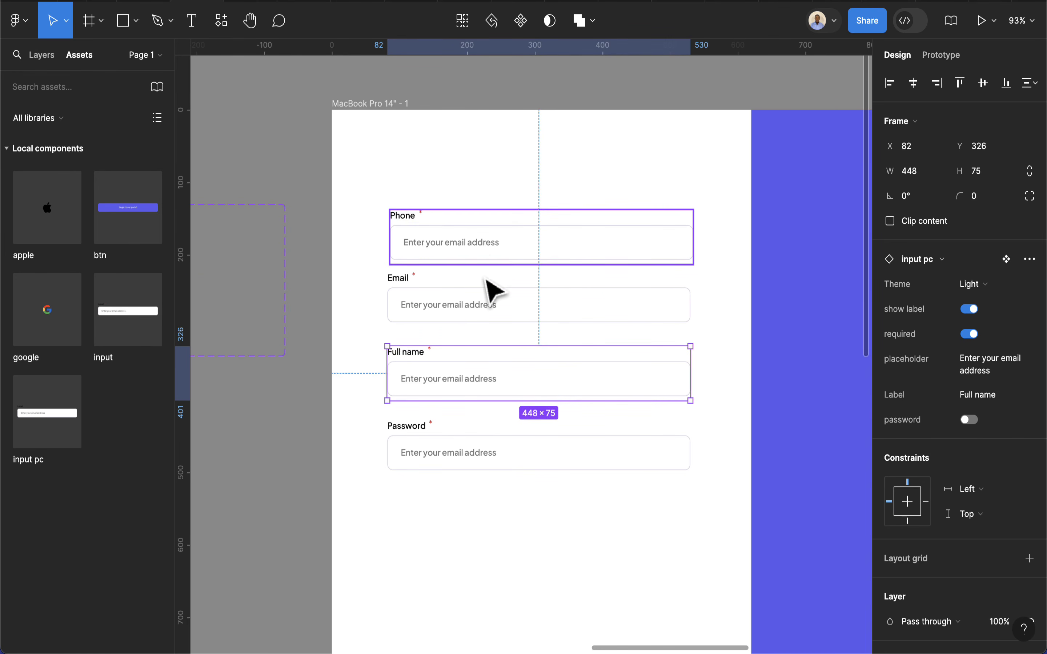
shift+click(484, 255)
shift+click(481, 303)
shift+click(480, 444)
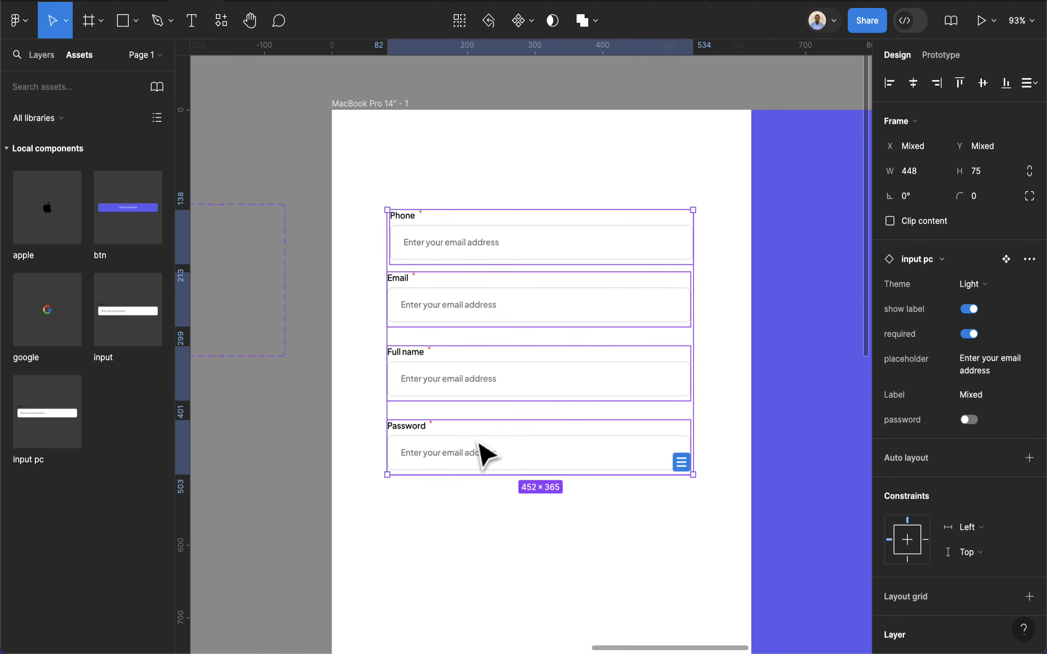
key(shift+a)
drag(547, 346, 544, 387)
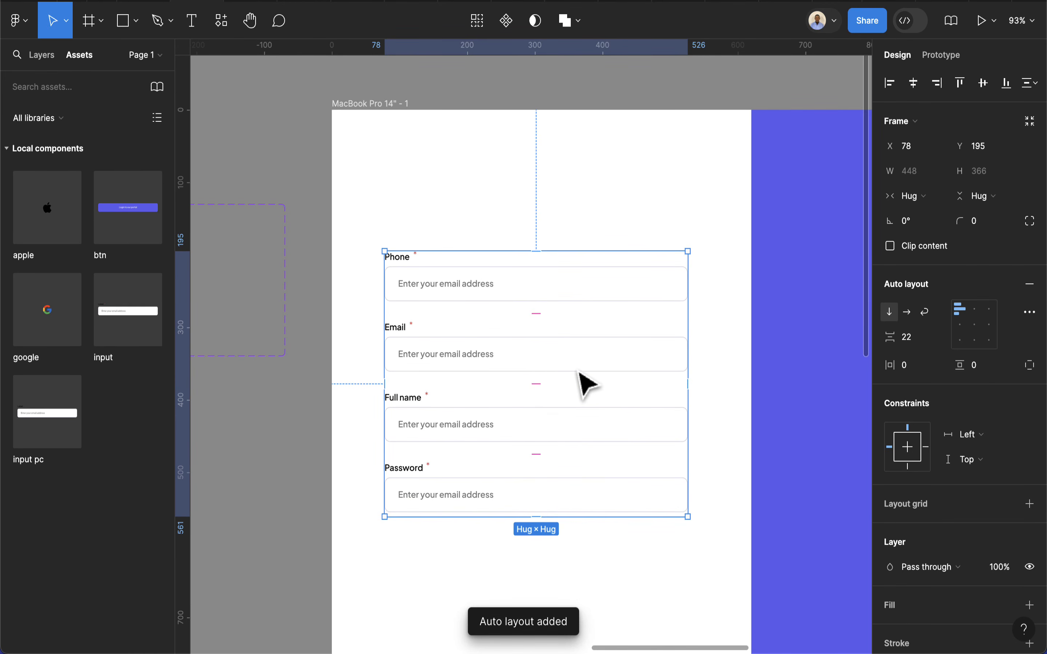
Set the auto layout's item spacing to 12 and move the Full name field to the first position
click(916, 344)
text(12)
key(Return)
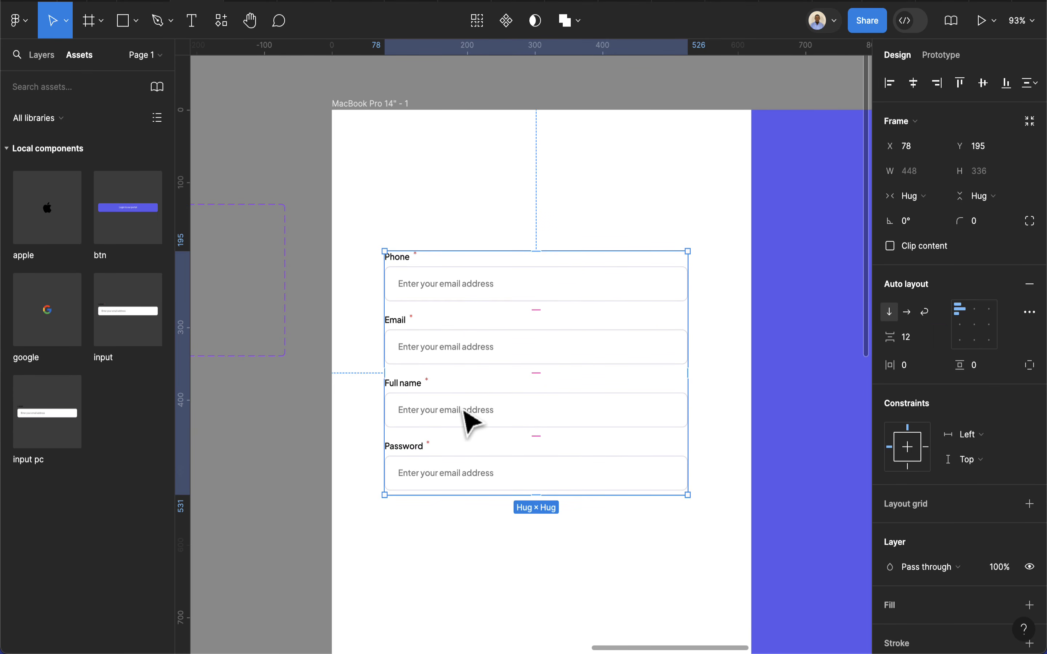
click(471, 420)
drag(466, 412, 467, 296)
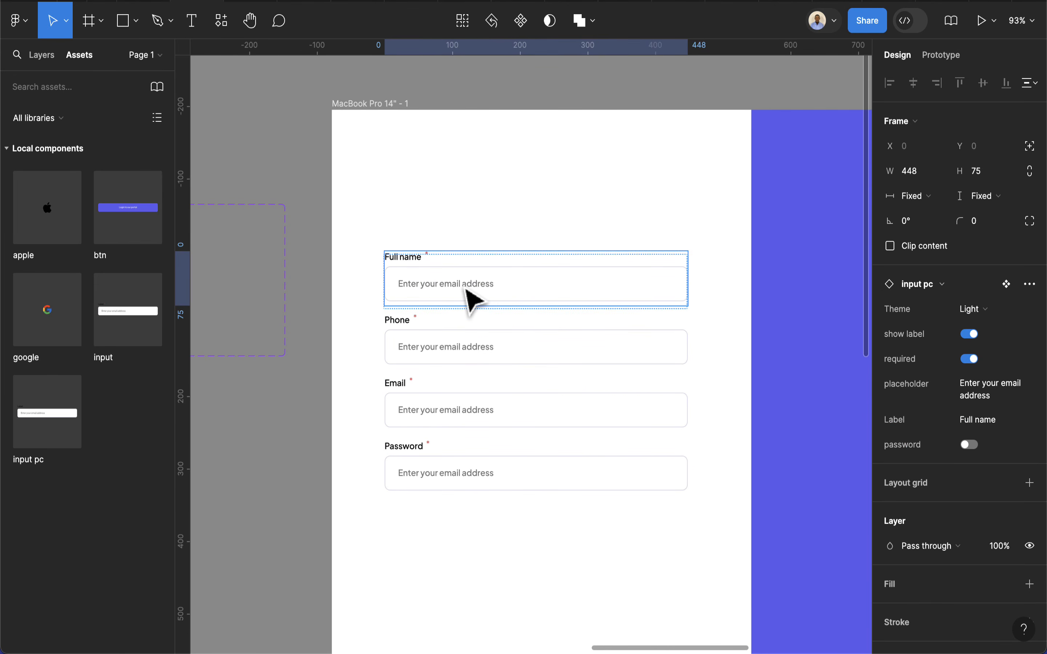
Enable the password property on the Password field to show its eye icon
click(525, 493)
double_click(656, 479)
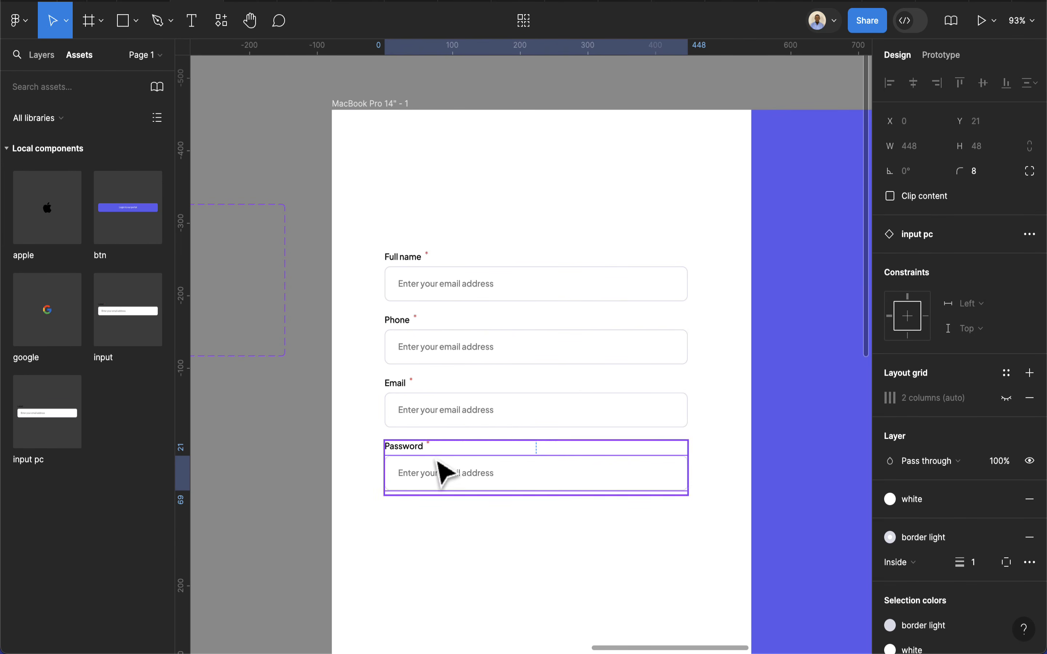
click(406, 447)
click(431, 529)
click(434, 465)
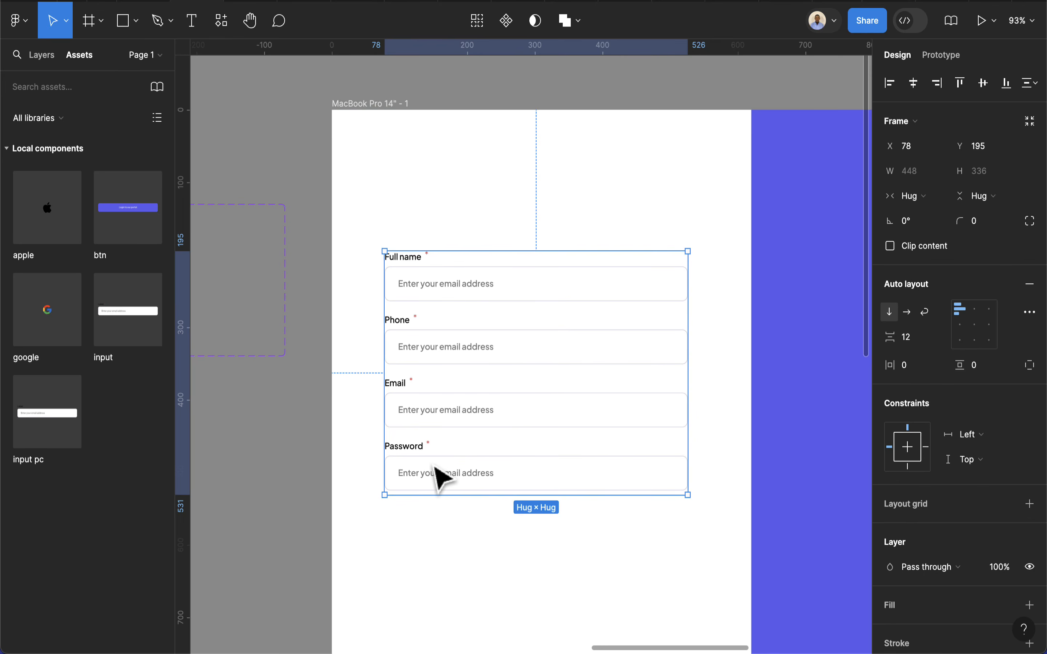
click(437, 474)
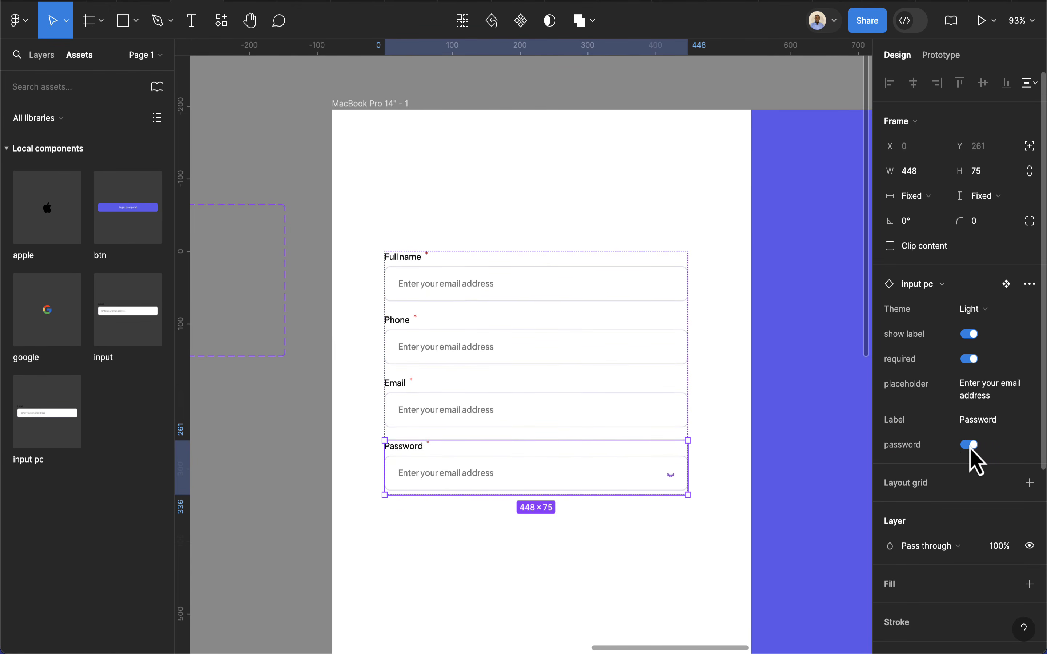
click(584, 577)
Duplicate the btn component set, place the copy above the input pc set, and rename it "btn pc"
scroll(584, 563, down, 3)
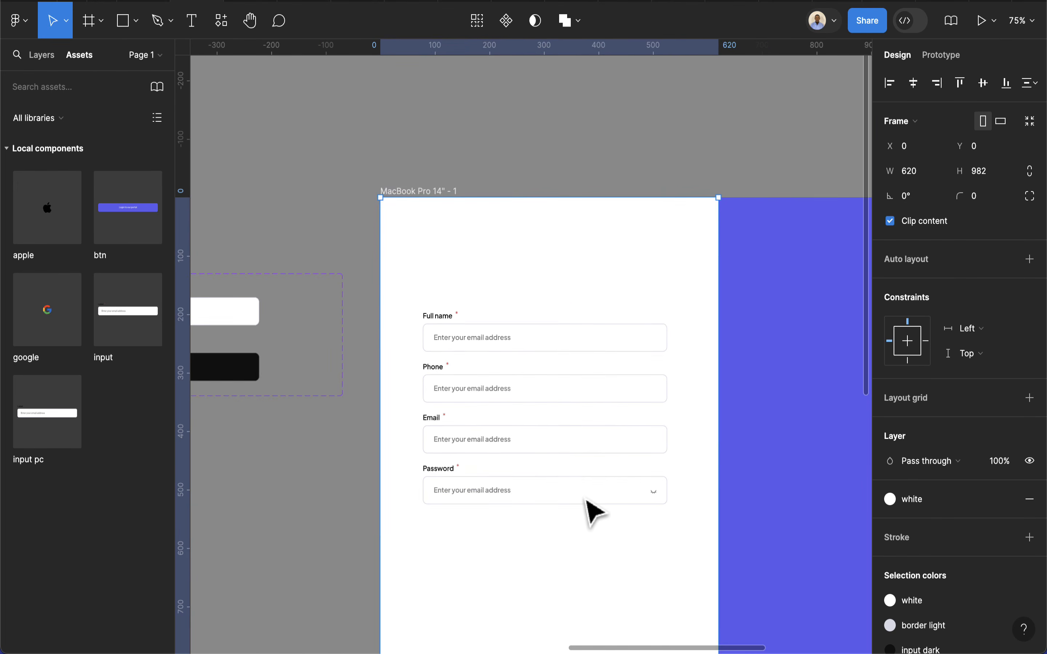
scroll(584, 497, down, 5)
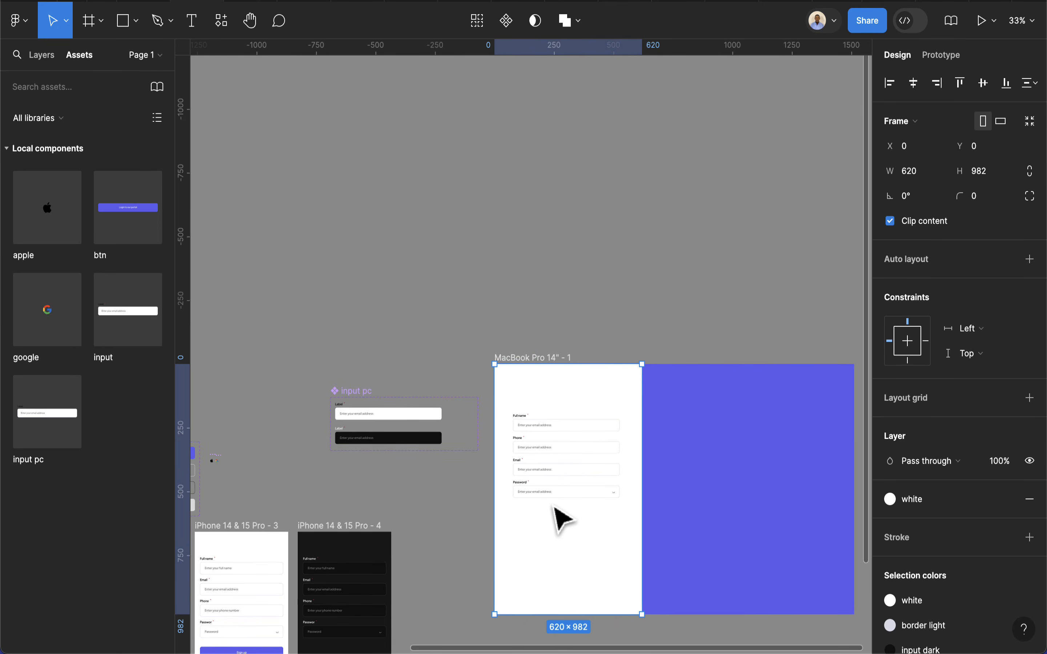
drag(333, 443, 452, 240)
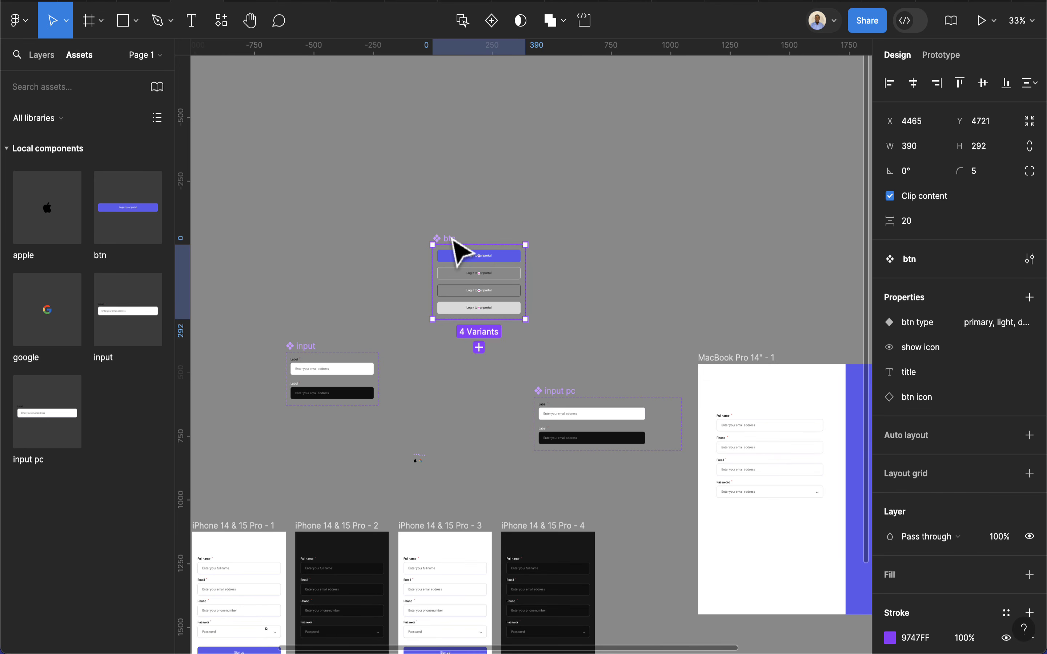
key(ctrl+d)
drag(558, 320, 618, 260)
scroll(627, 255, up, 5)
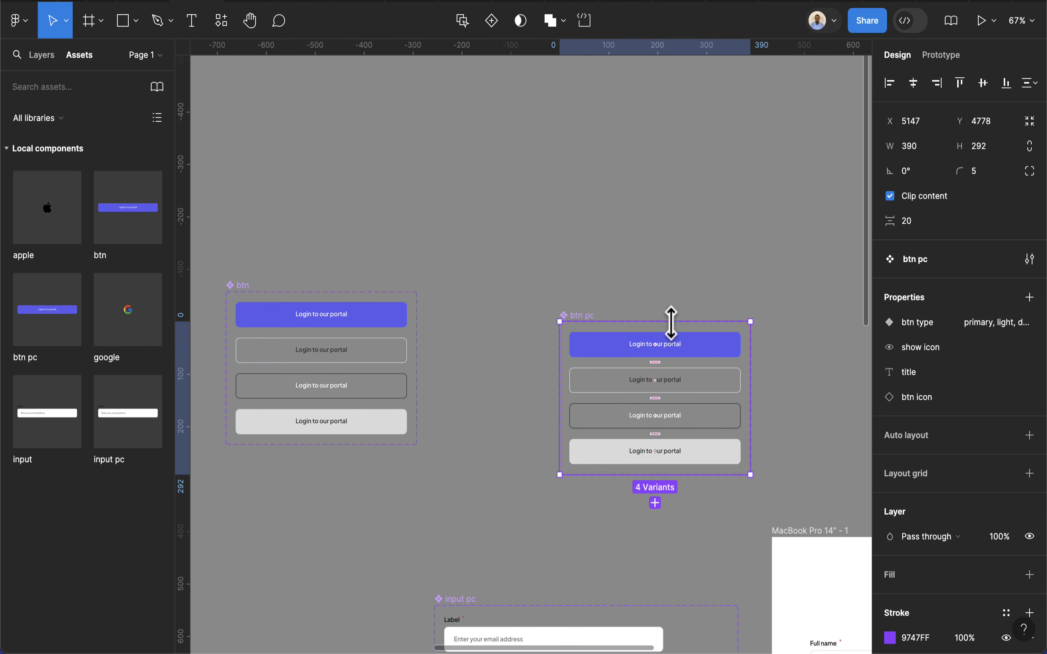
Widen the btn pc component set's frame to about 570
scroll(677, 362, up, 6)
scroll(761, 405, down, 4)
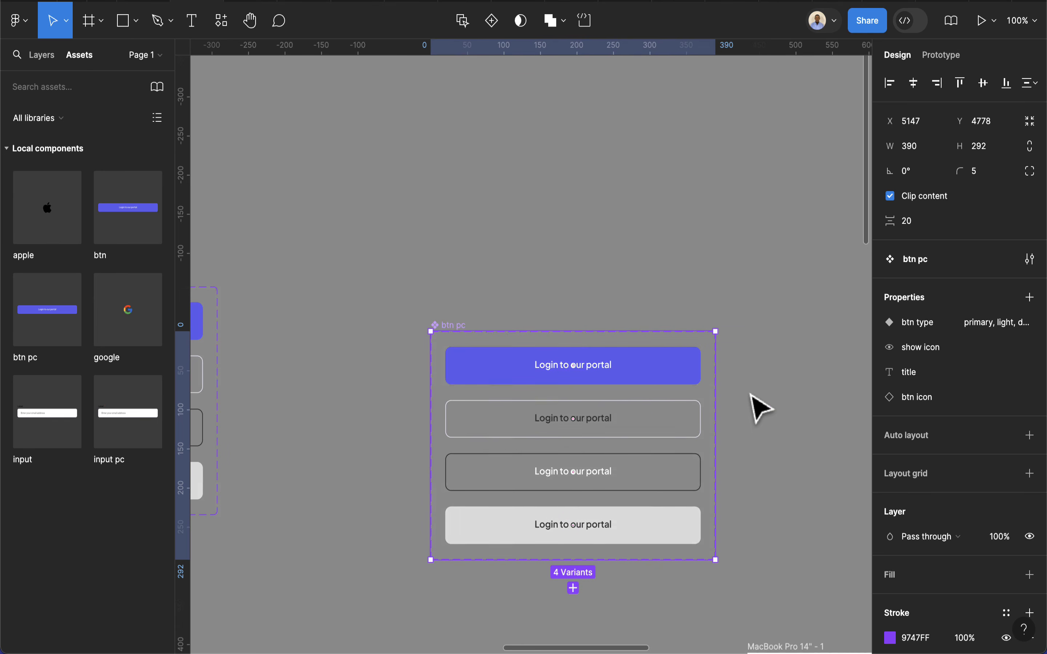
click(635, 379)
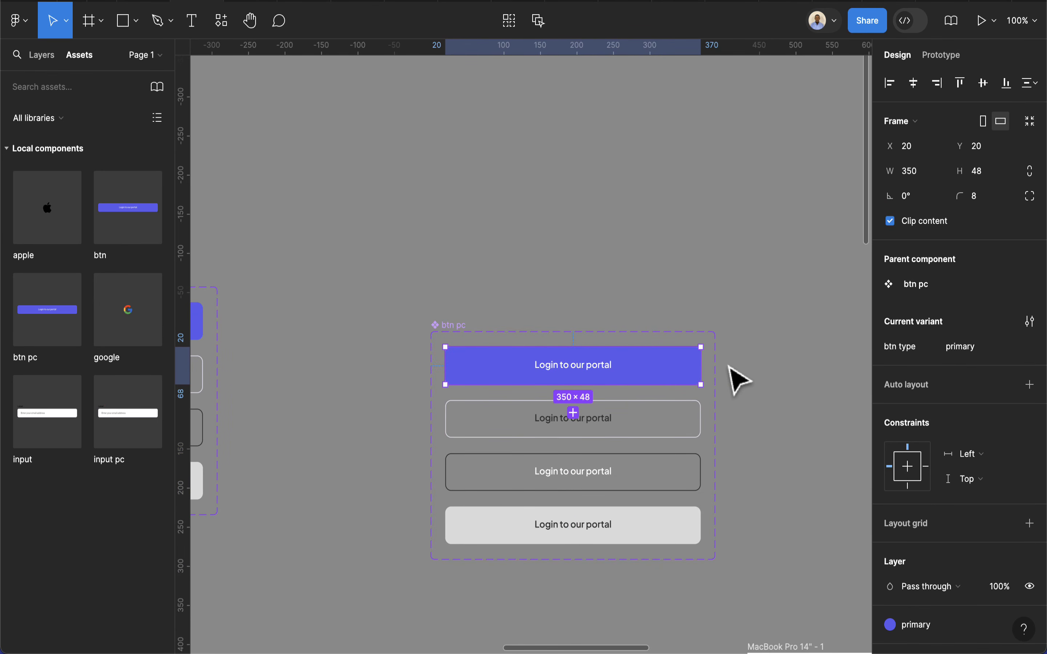
click(439, 338)
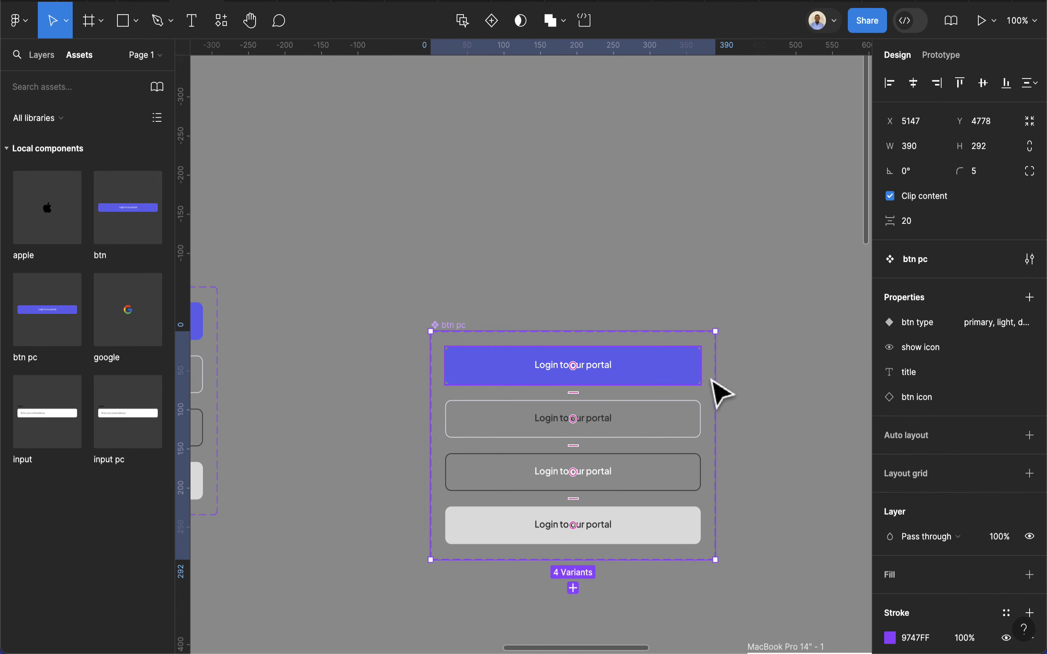
drag(718, 382, 846, 381)
Set the width of the primary button variant in the btn pc set to 448
click(627, 380)
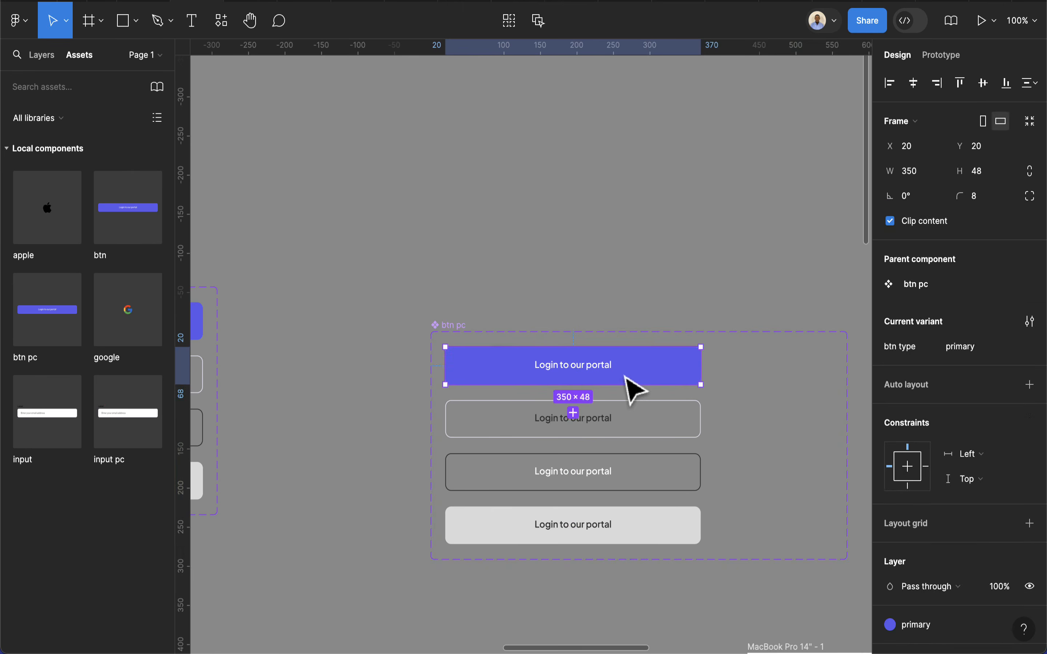
click(918, 174)
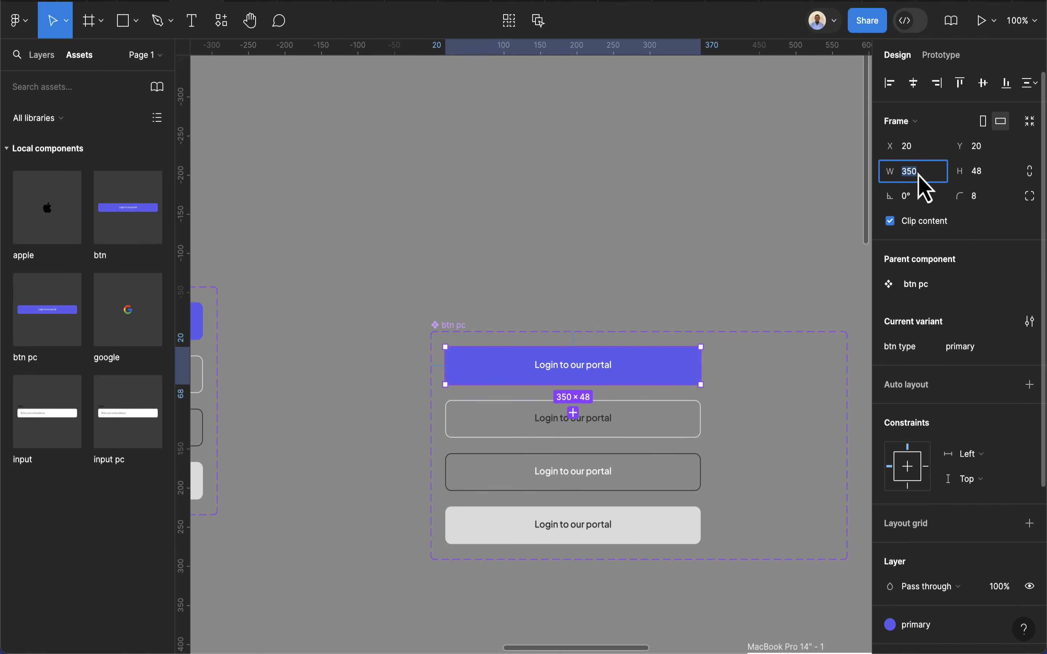
text(448)
key(Return)
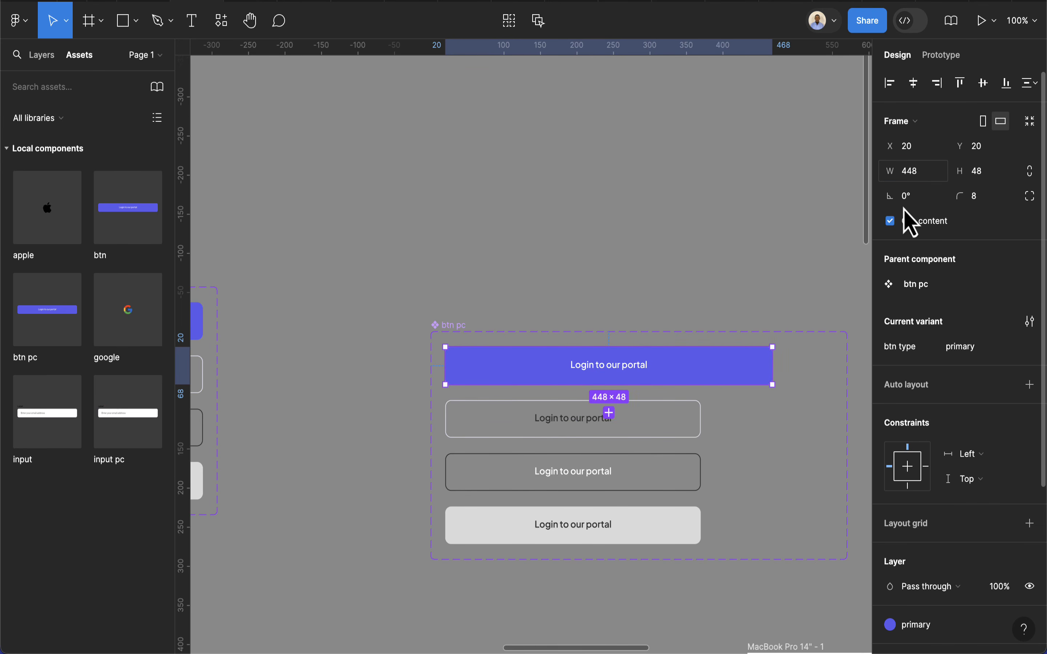
Set the width of the light, dark and general button variants in the btn pc set to 448
click(650, 438)
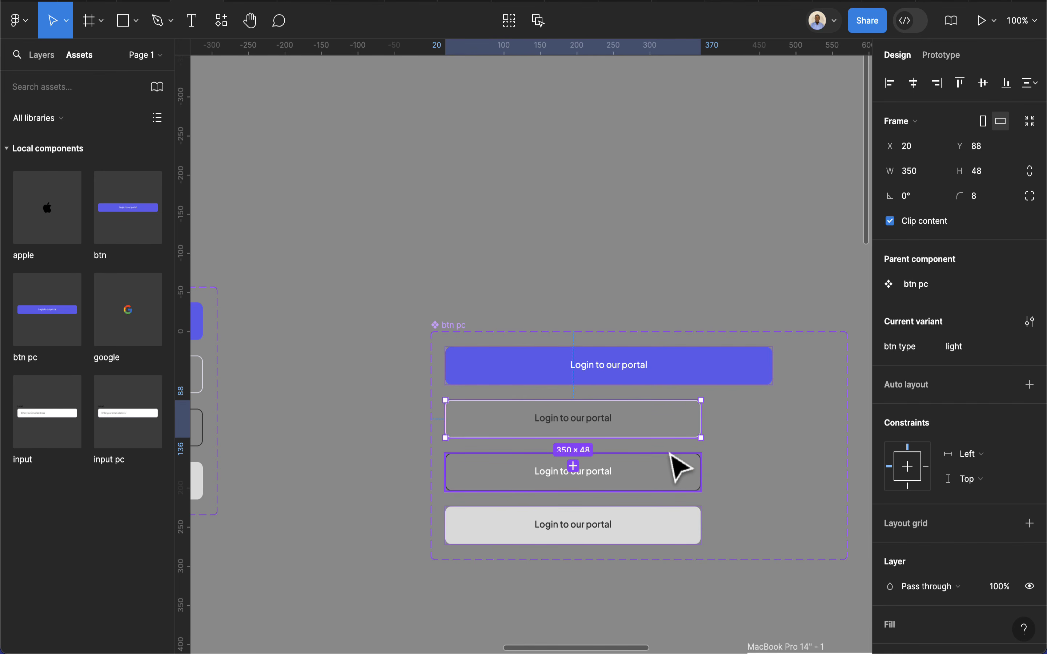
shift+click(687, 476)
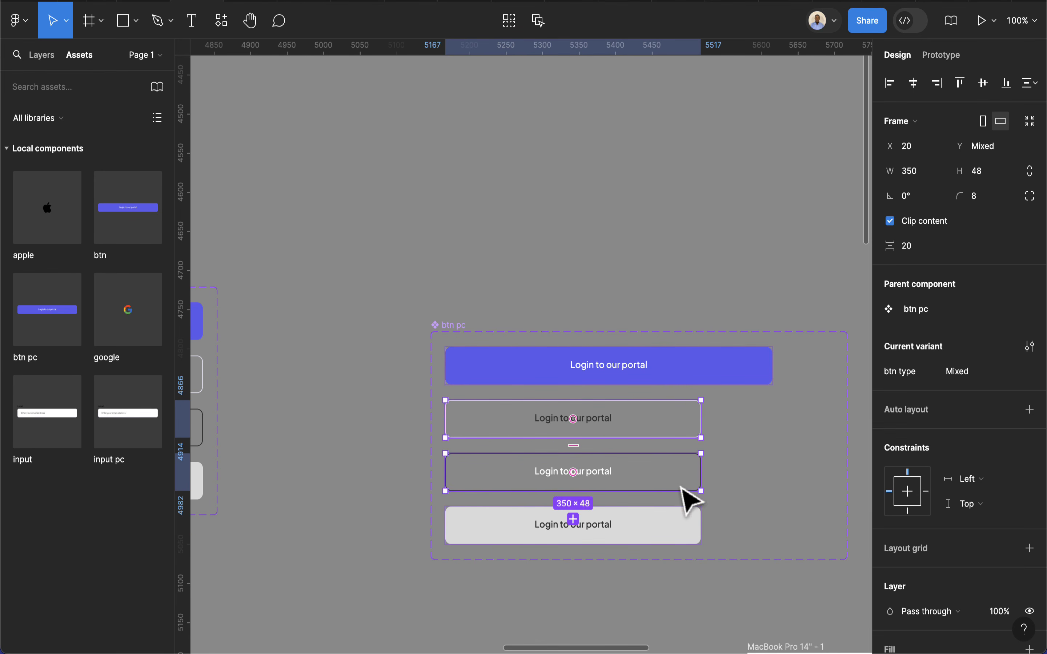
shift+click(686, 506)
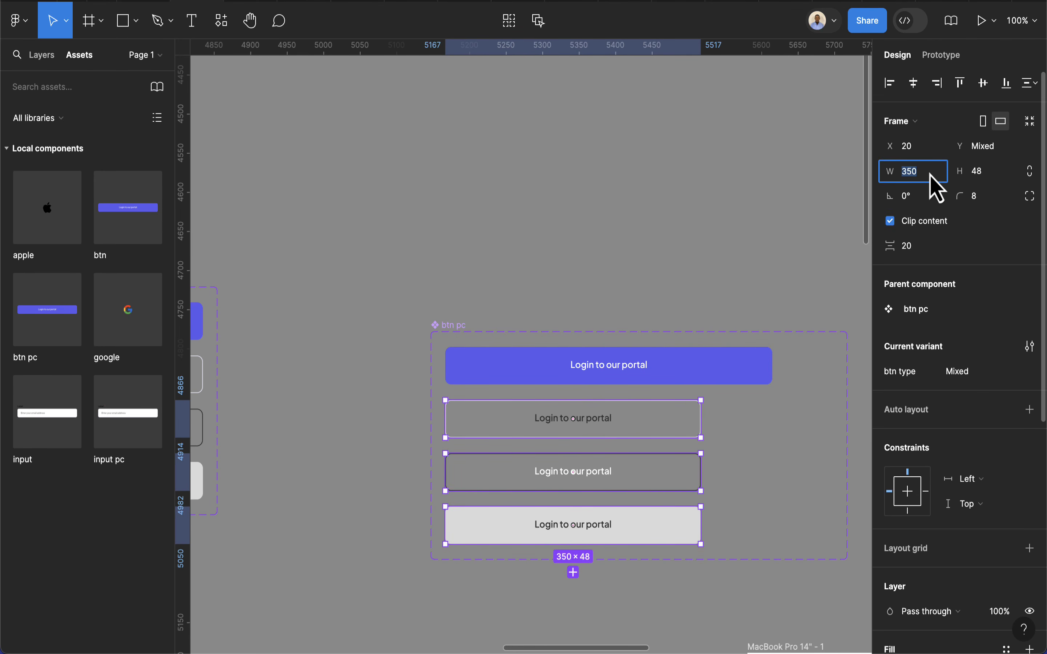
key(Return)
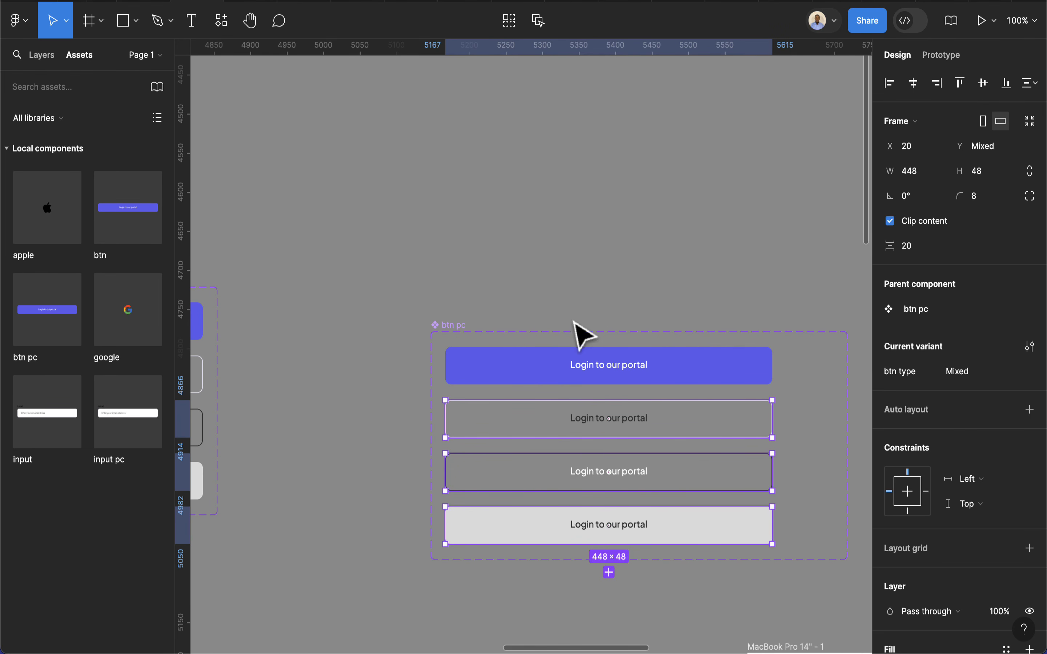
Place a btn pc instance below the Password field on the MacBook frame and duplicate it twice down the form
scroll(611, 386, down, 5)
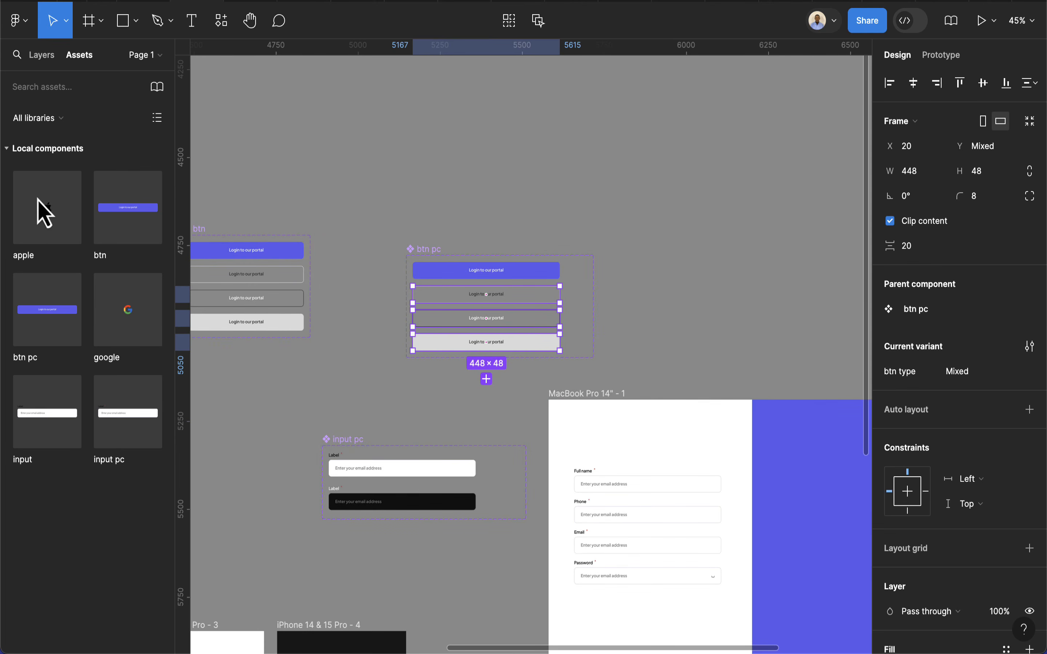
drag(37, 348, 671, 643)
scroll(672, 575, down, 4)
drag(669, 416, 666, 463)
scroll(667, 426, up, 3)
key(ctrl+d)
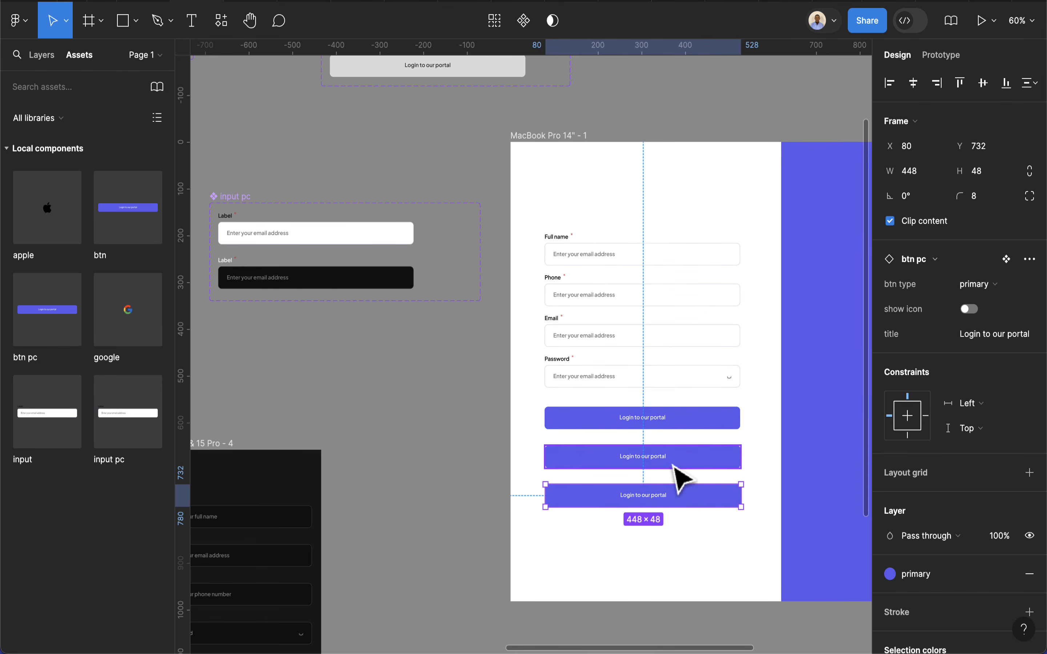
Set the btn type of the second button on the form to general
click(672, 465)
click(995, 286)
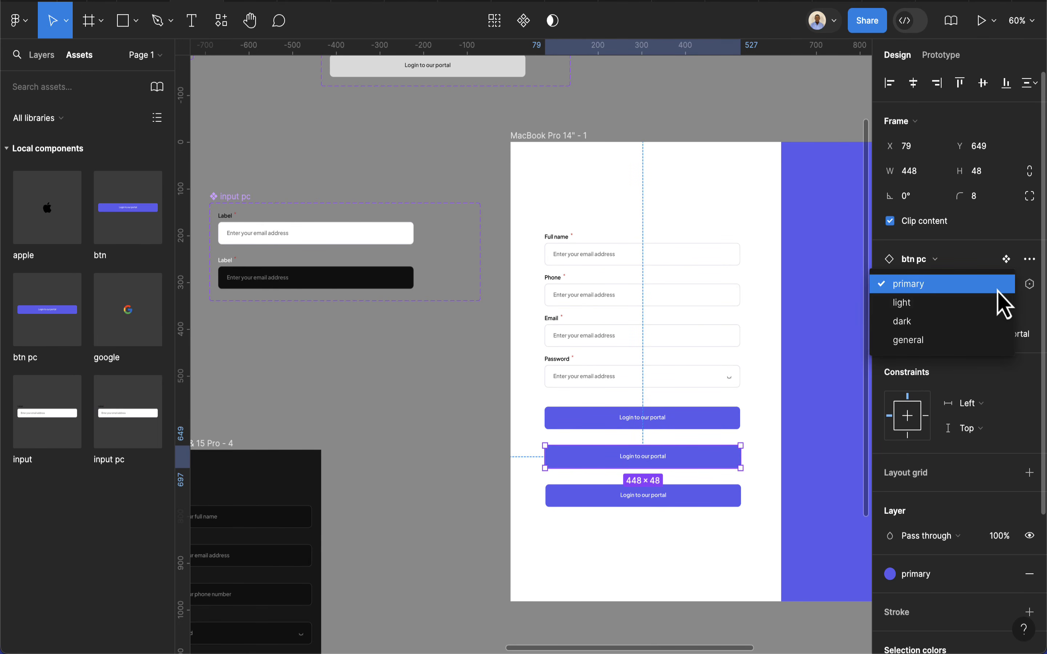
click(878, 342)
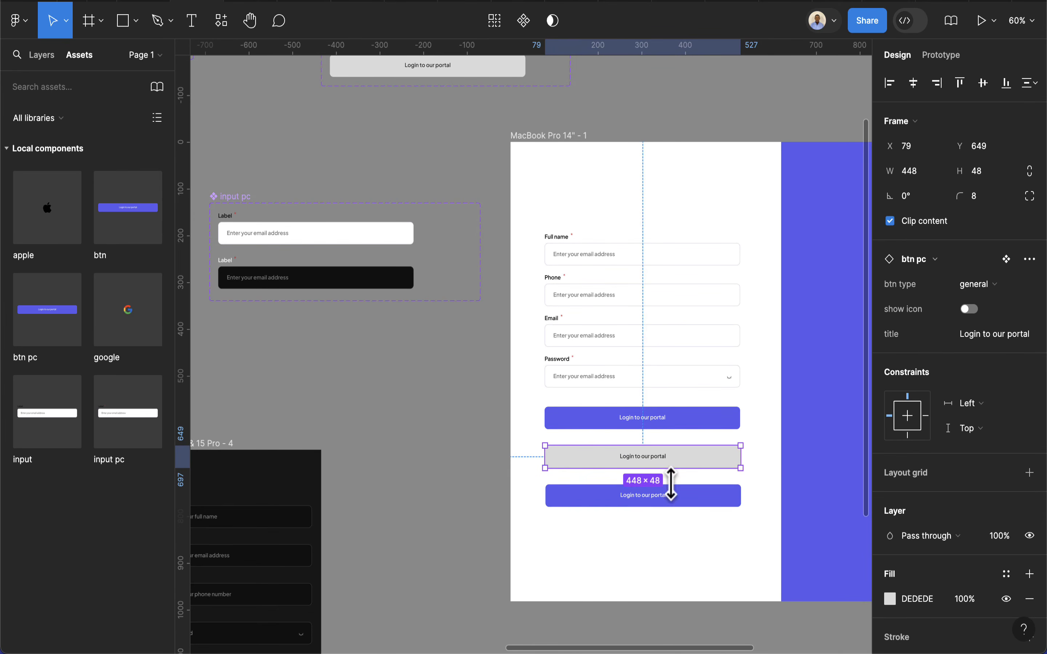
Delete the third, lowest button from the form
click(671, 505)
key(Delete)
ctrl+scroll(649, 502, up, 5)
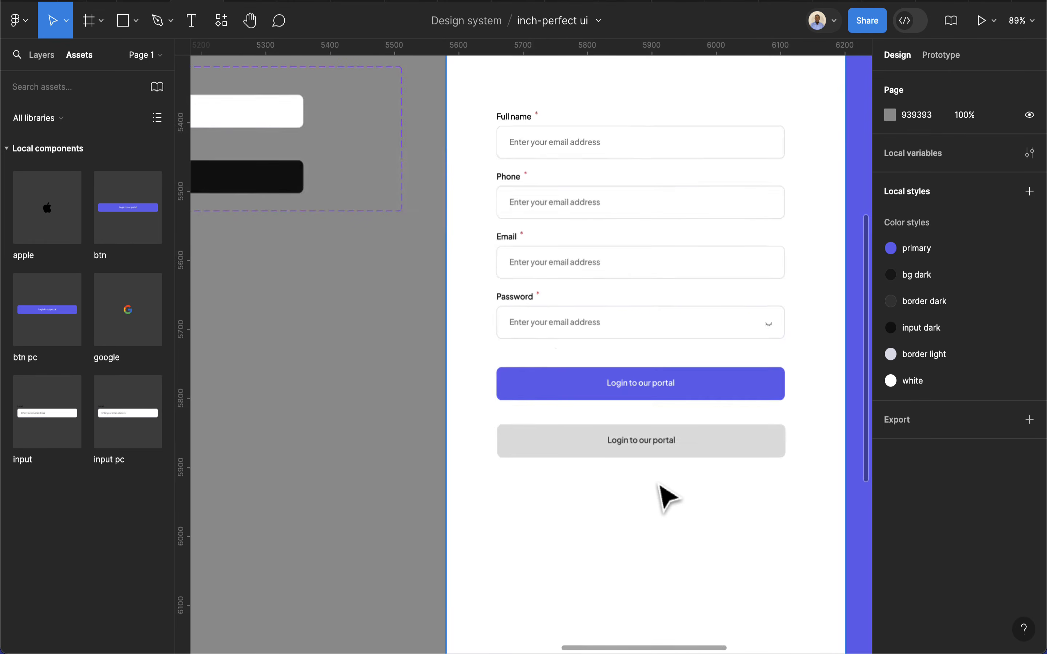
Set the second button's type to light, show its icon and choose google as the icon
click(716, 442)
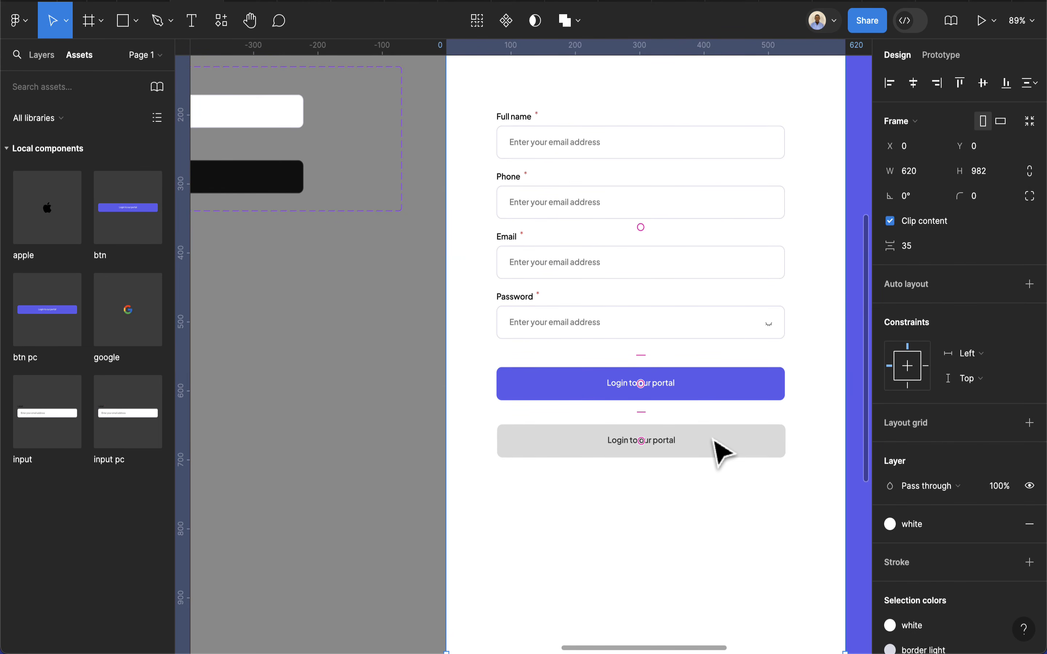
click(713, 439)
click(998, 289)
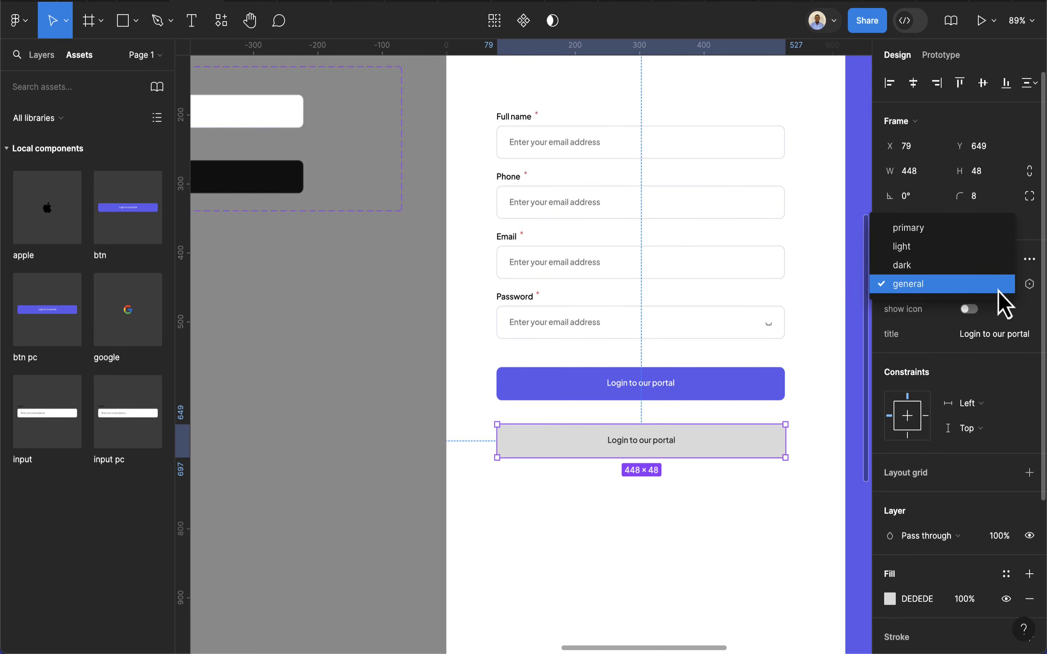
click(982, 249)
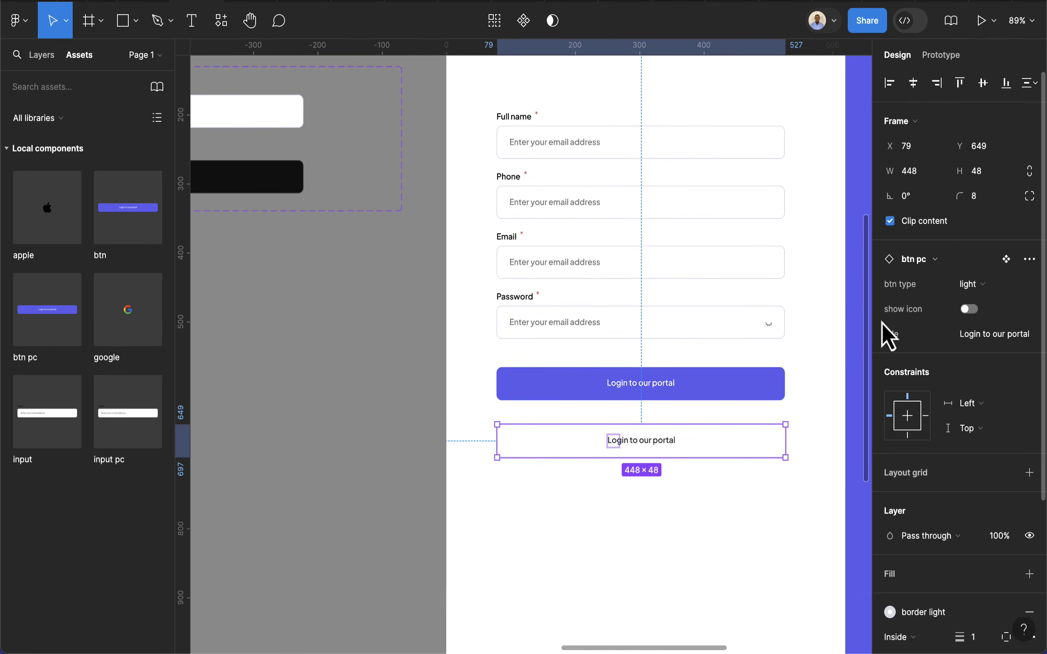
click(969, 311)
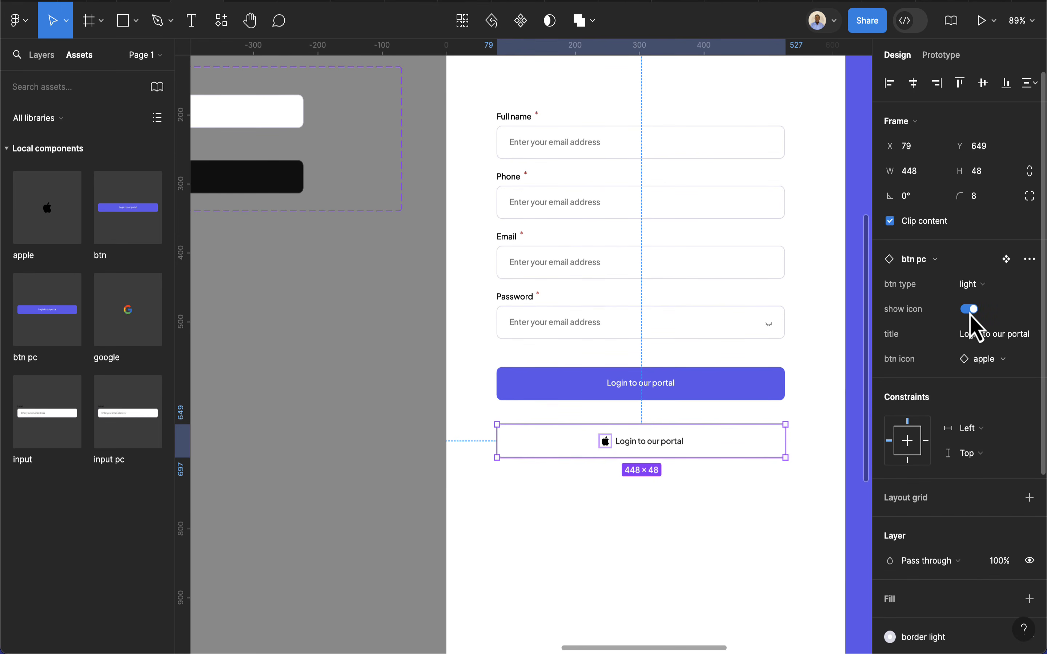
click(968, 359)
click(930, 480)
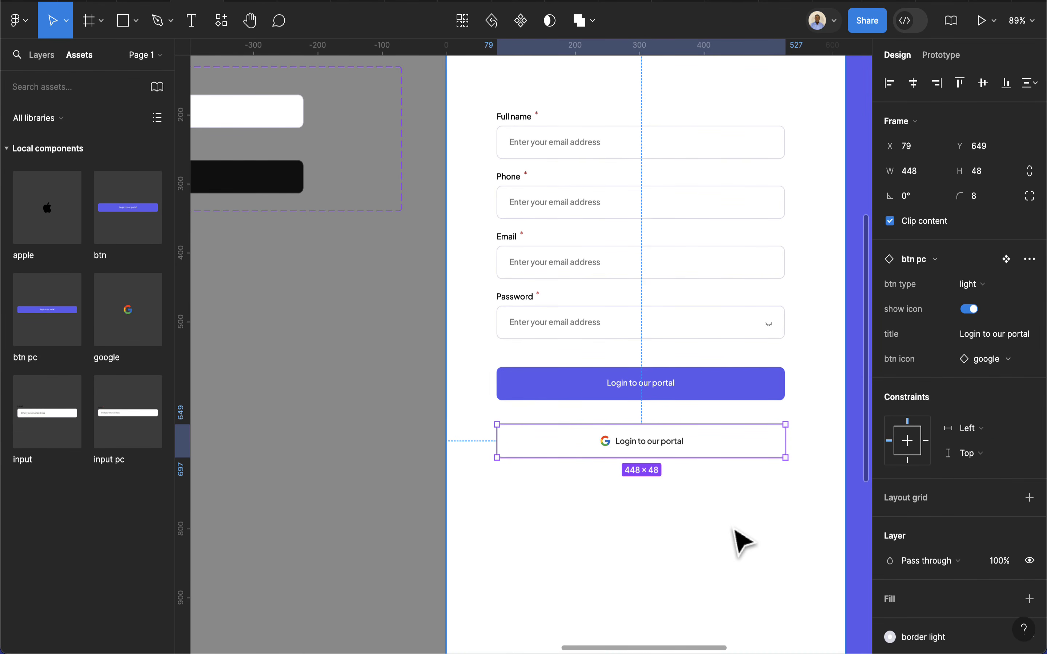
Review the MacBook sign-up screen's form panel, fields and buttons beside the purple area
click(737, 527)
scroll(732, 527, down, 3)
scroll(732, 527, right, 3)
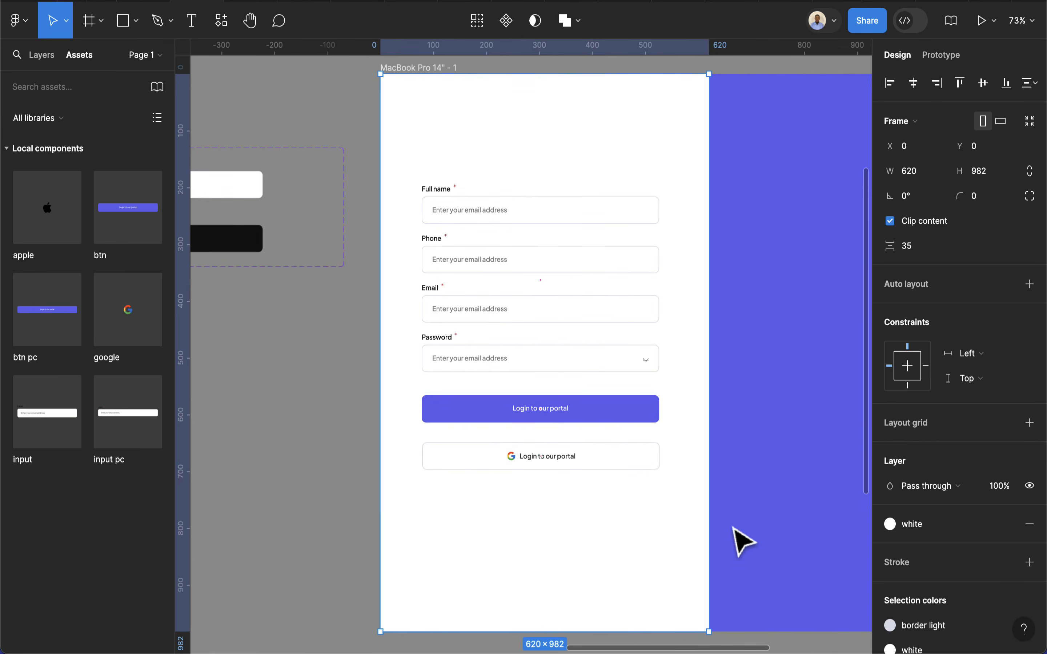
scroll(732, 528, down, 3)
scroll(610, 382, up, 3)
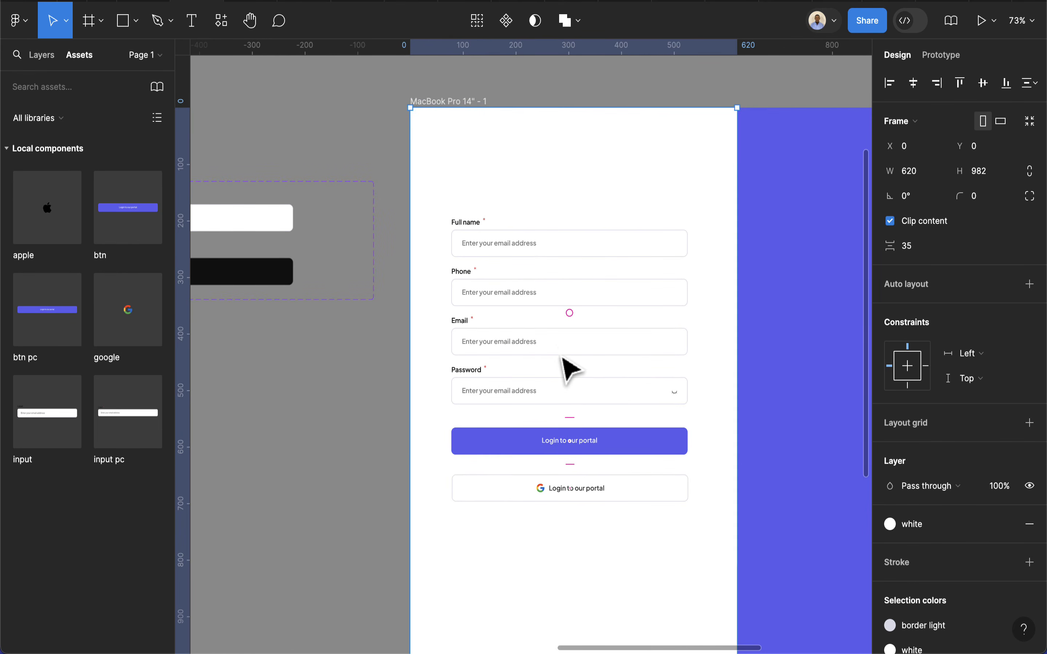
scroll(584, 443, down, 5)
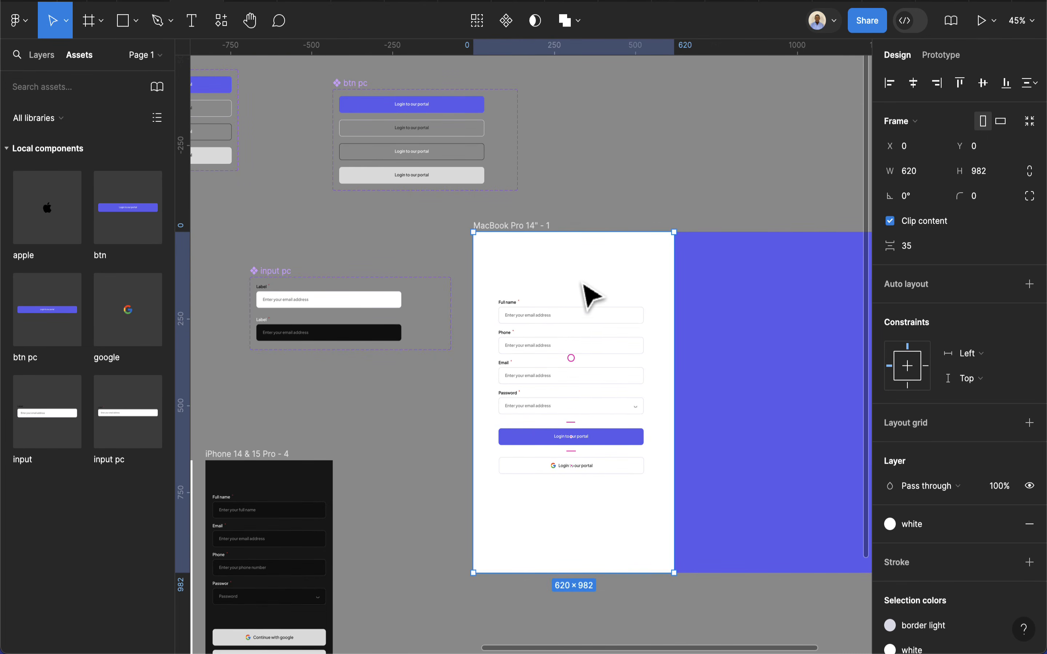
scroll(736, 392, right, 3)
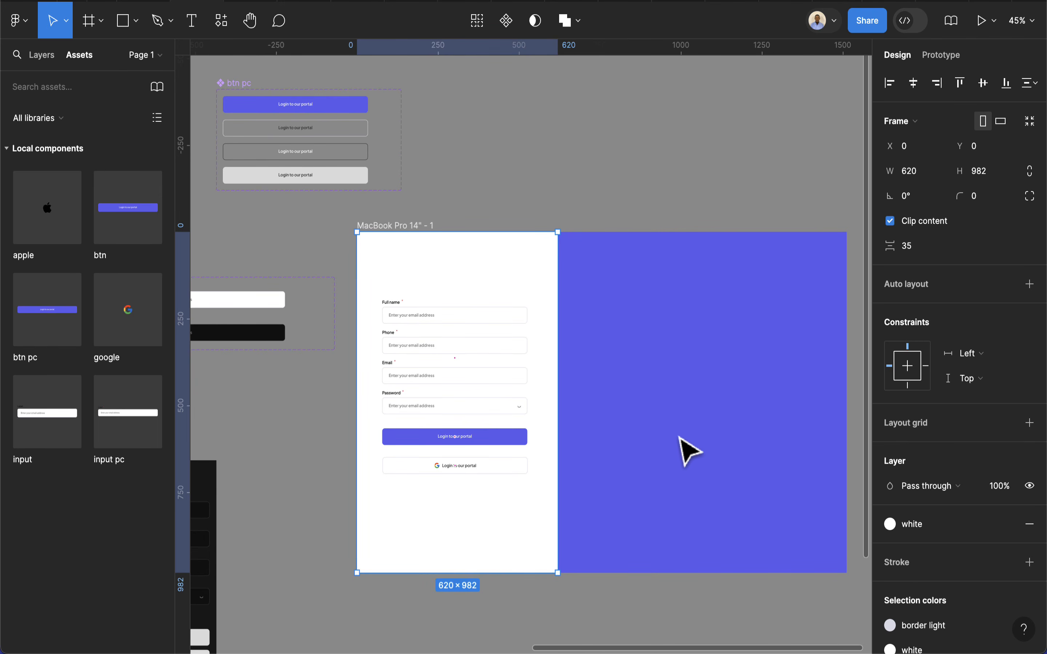
scroll(605, 420, up, 2)
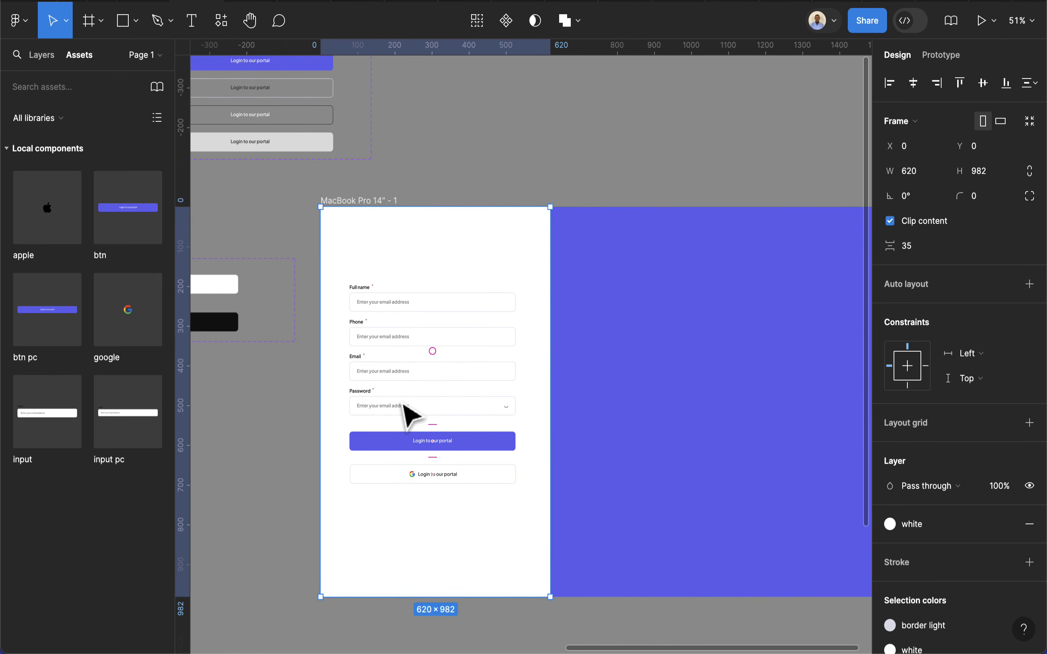
Duplicate the MacBook Pro 14" - 1 frame and place the copy directly below the original
scroll(513, 425, down, 3)
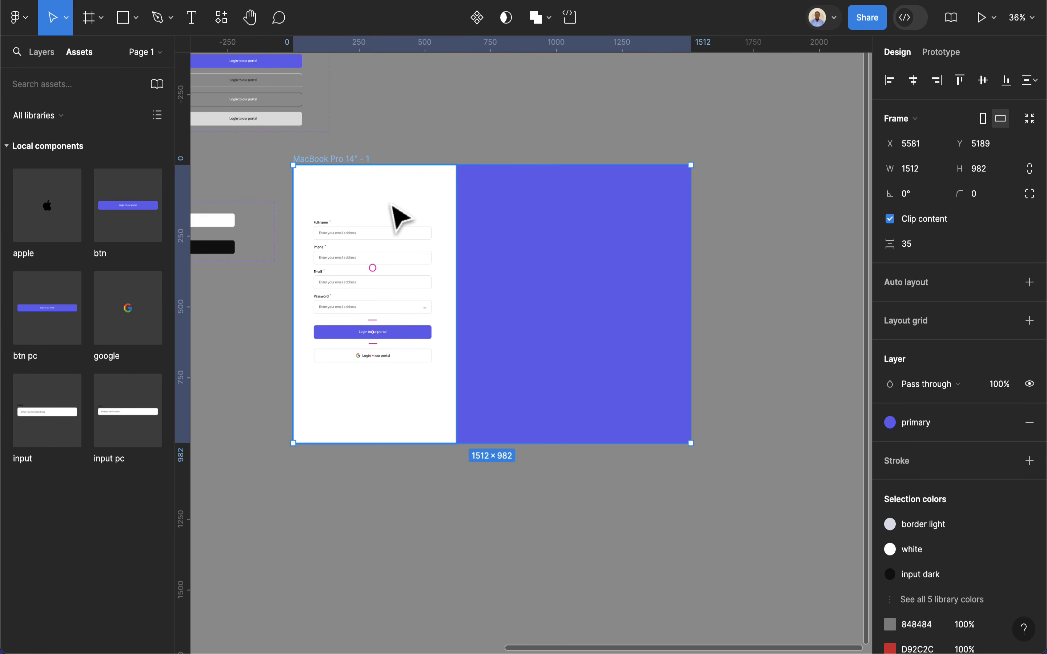
key(super+d)
scroll(488, 303, down, 5)
drag(537, 274, 366, 404)
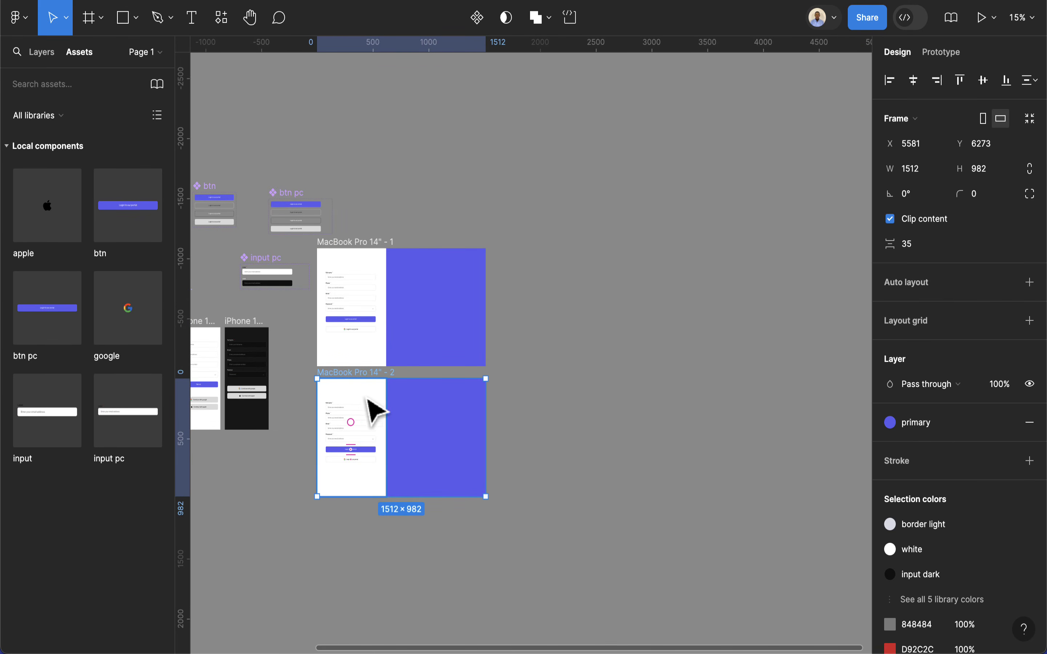
Change the fill of the white form panel in the duplicated MacBook frame to the bg dark color style
scroll(367, 405, up, 5)
scroll(390, 402, down, 3)
scroll(415, 372, left, 3)
scroll(471, 325, up, 2)
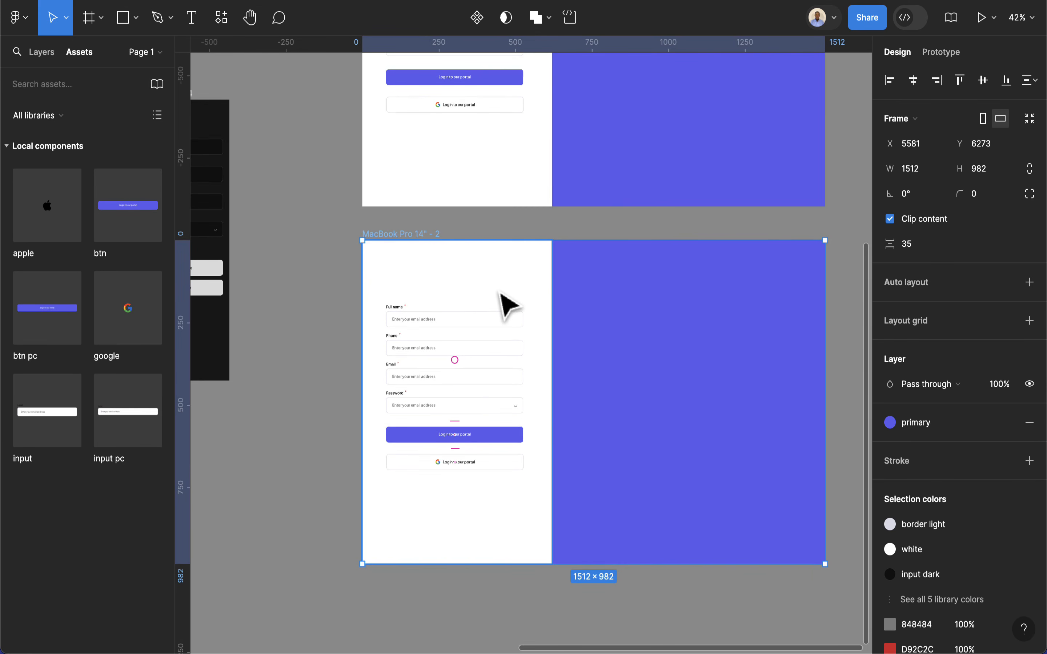
click(510, 304)
scroll(967, 487, down, 2)
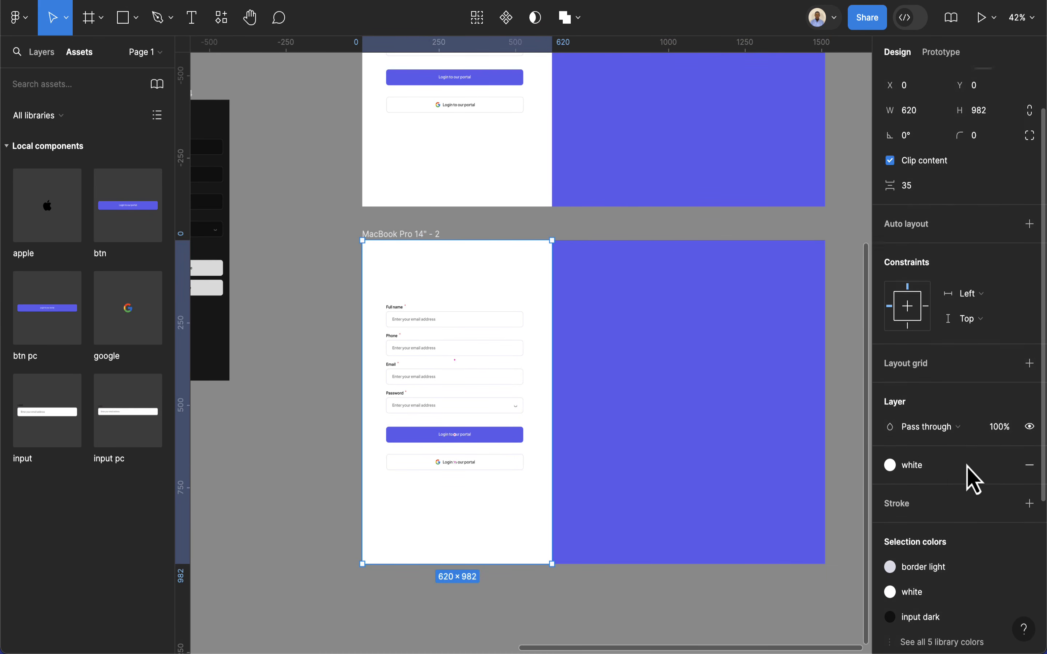
scroll(969, 476, down, 1)
click(946, 439)
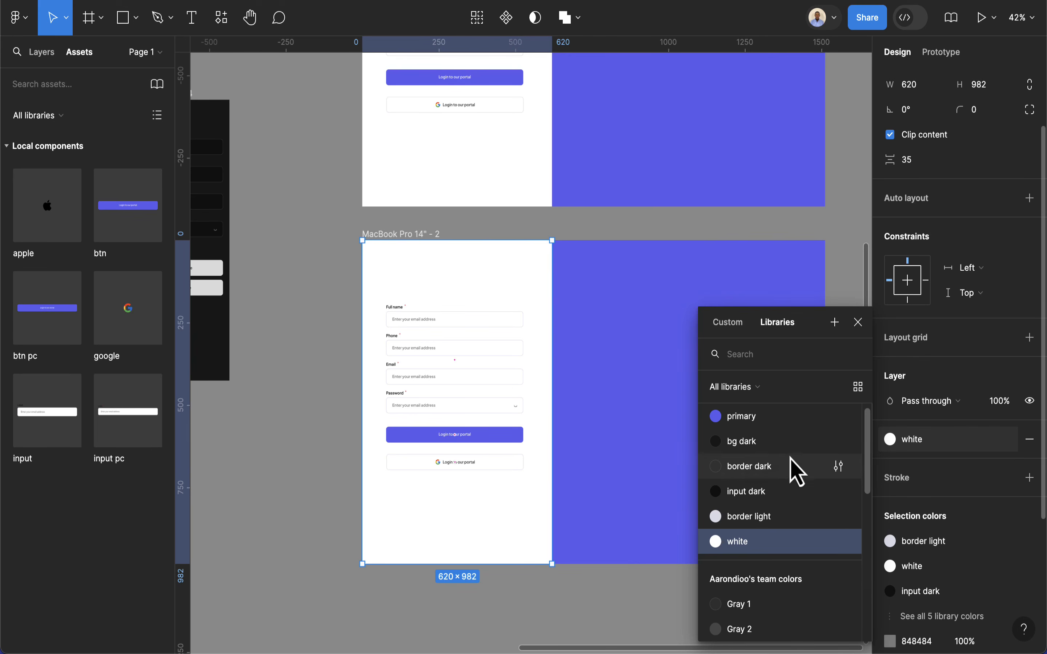
click(754, 450)
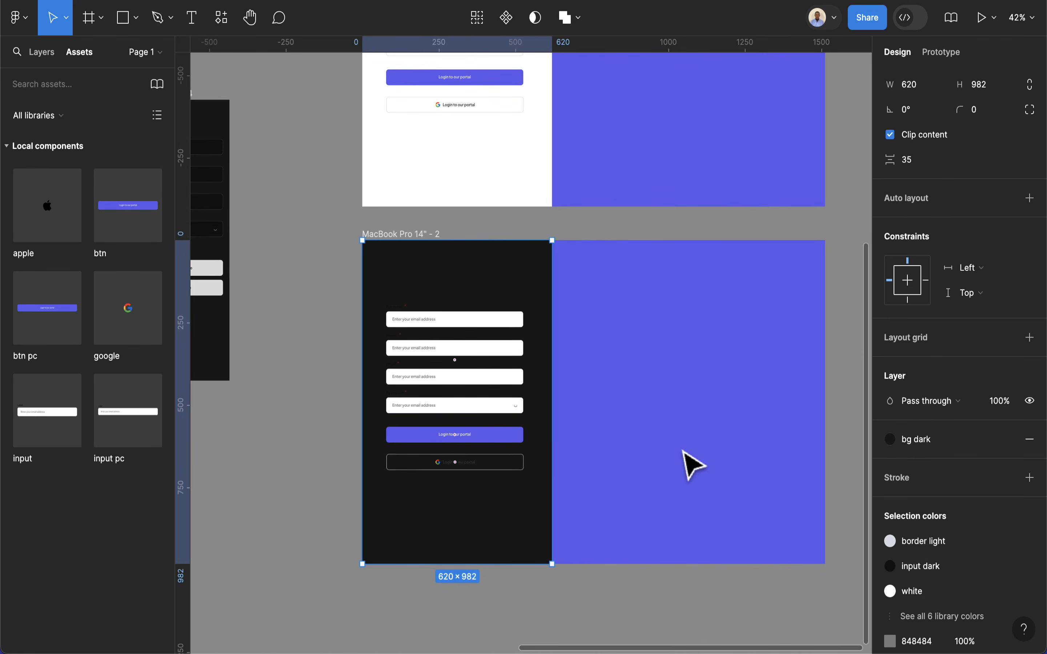
Set the theme of the Full name field on the dark form panel to dark
scroll(462, 380, up, 1)
scroll(390, 297, up, 4)
key(shift+a)
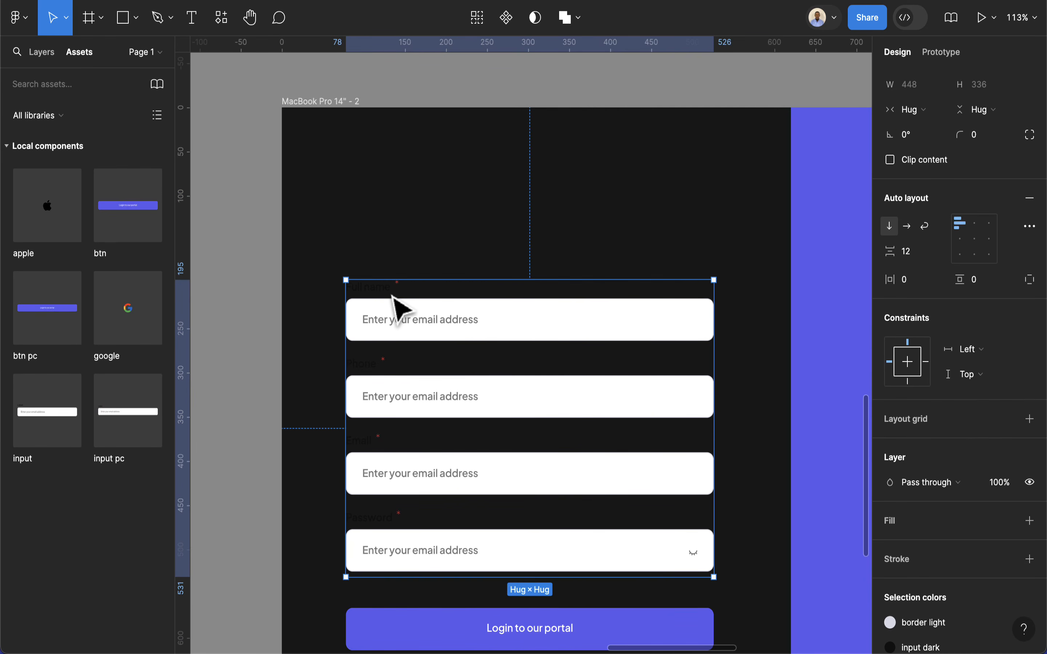
click(471, 322)
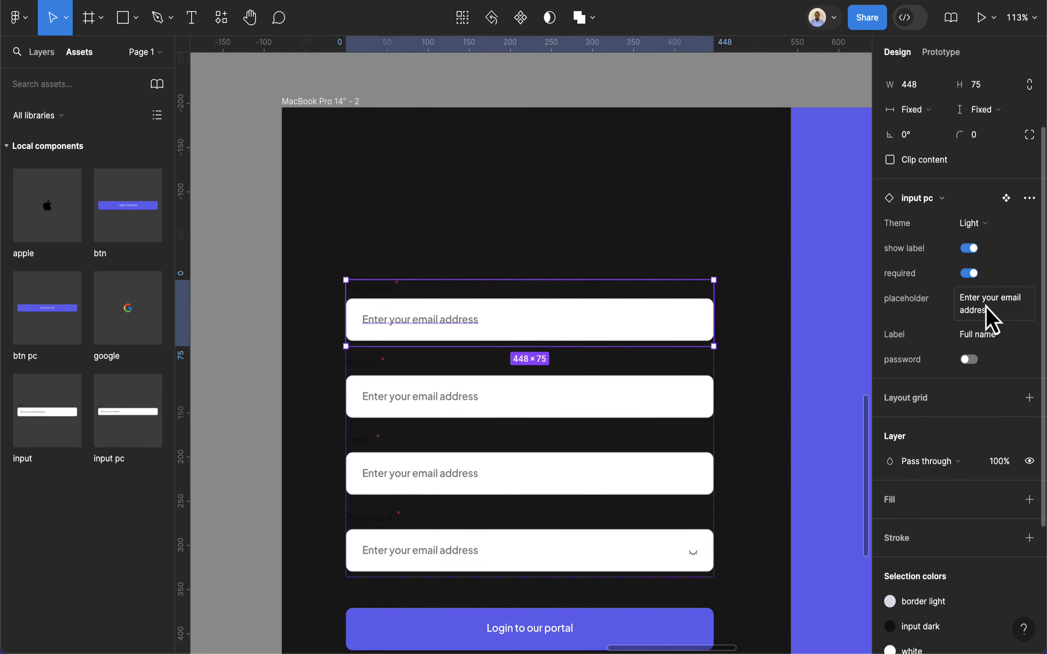
click(983, 228)
click(975, 243)
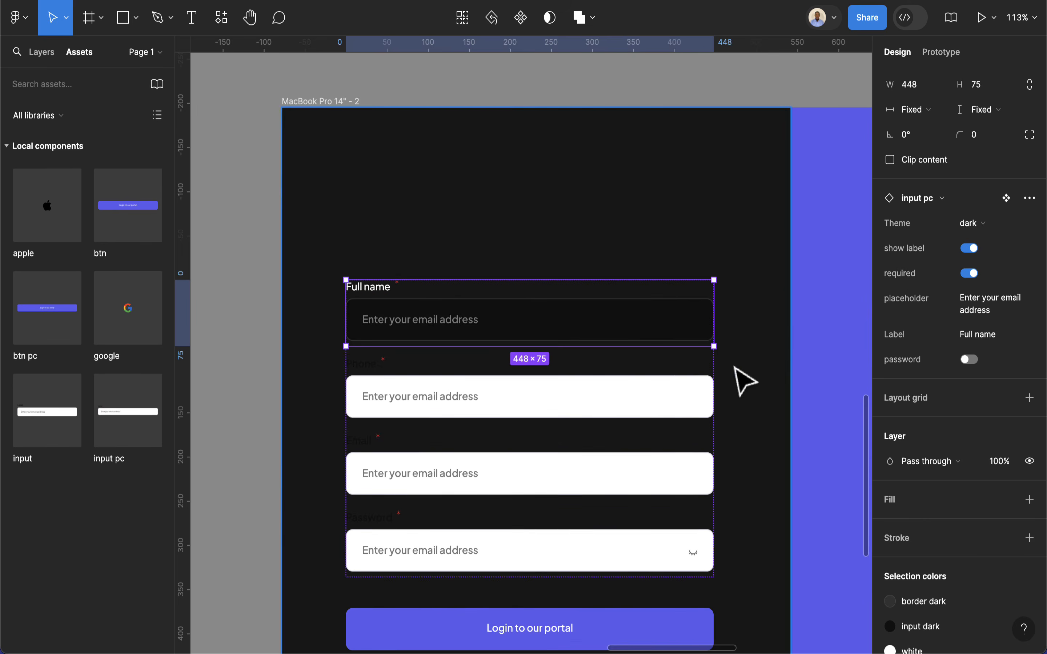
Set the theme of the Phone, Email and Password fields on the dark form panel to dark
click(683, 411)
click(967, 228)
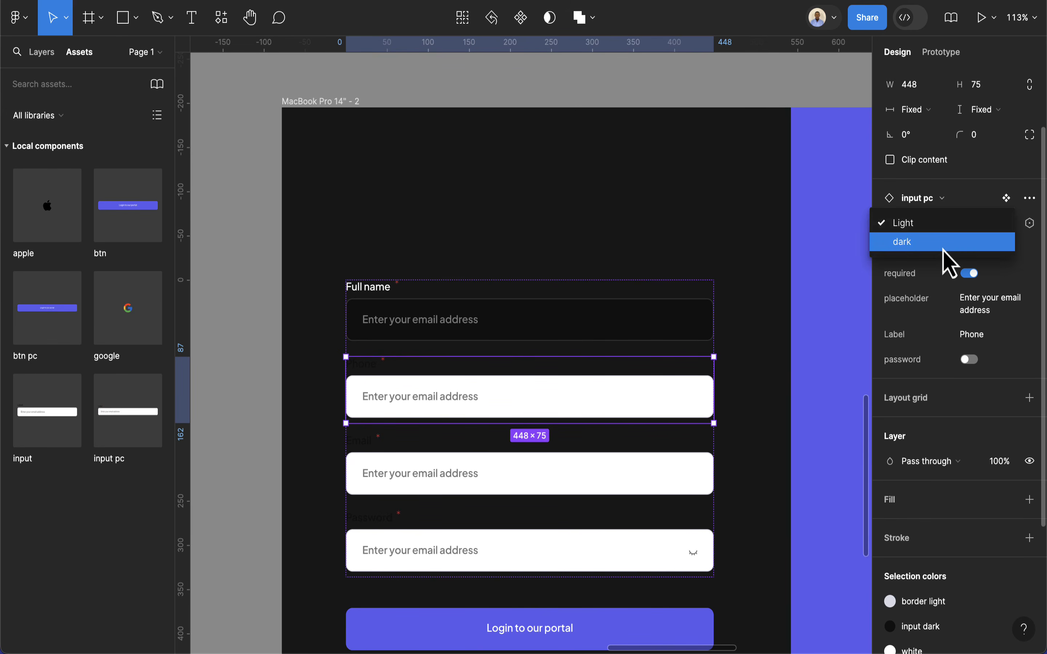
click(943, 241)
click(653, 489)
click(974, 226)
click(943, 243)
click(625, 559)
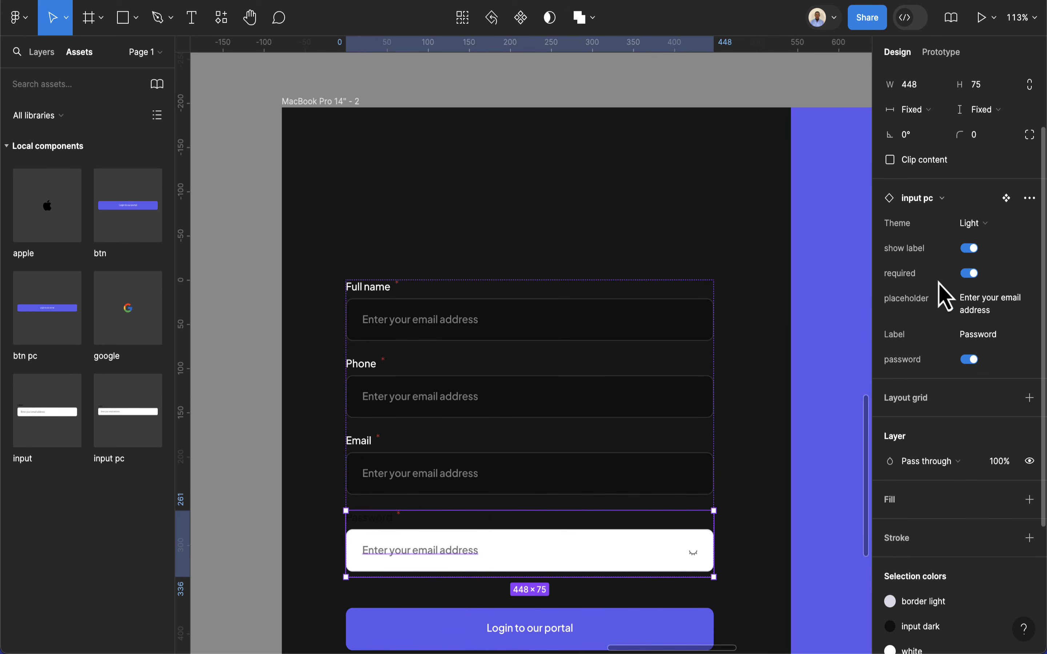
click(991, 226)
click(926, 242)
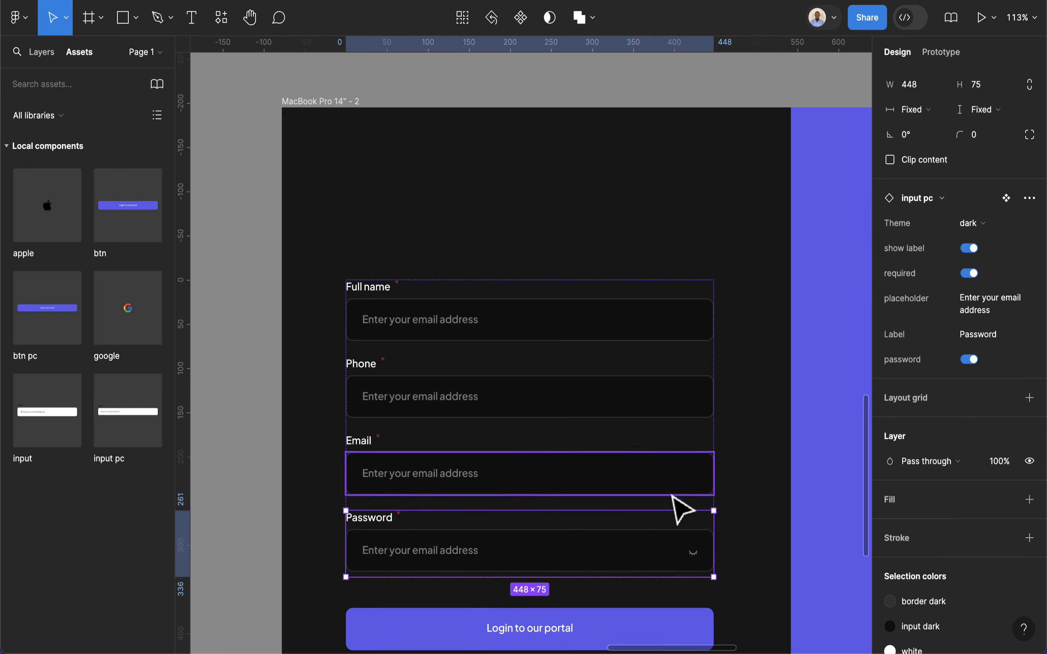
Try the input dark color style as the fill of the duplicated MacBook frame behind the form panel
click(651, 216)
scroll(651, 219, down, 5)
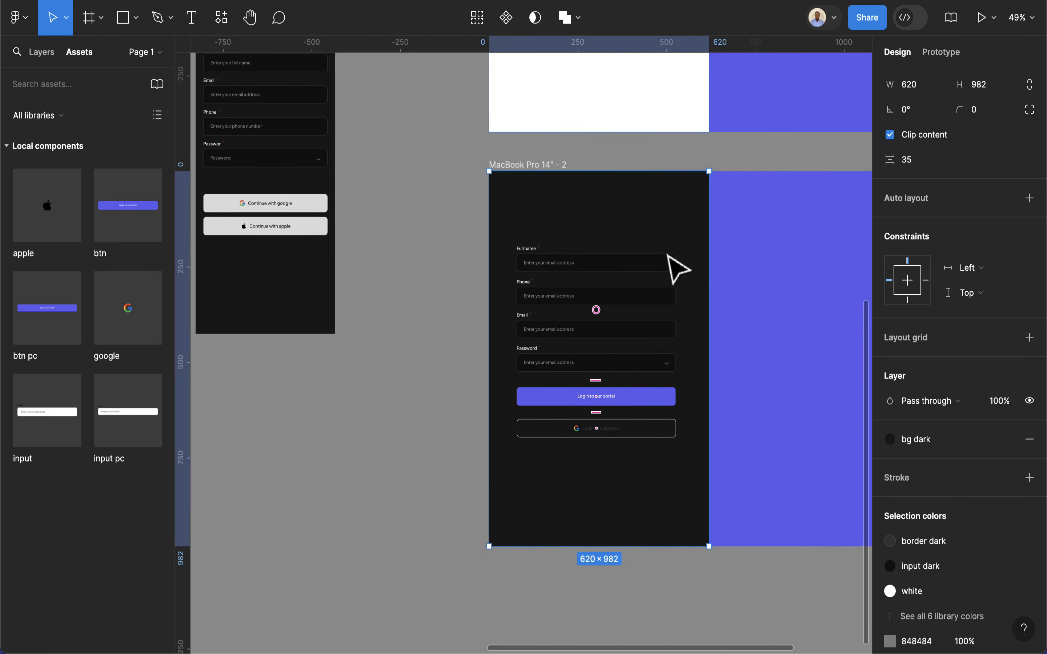
scroll(675, 259, right, 3)
click(506, 167)
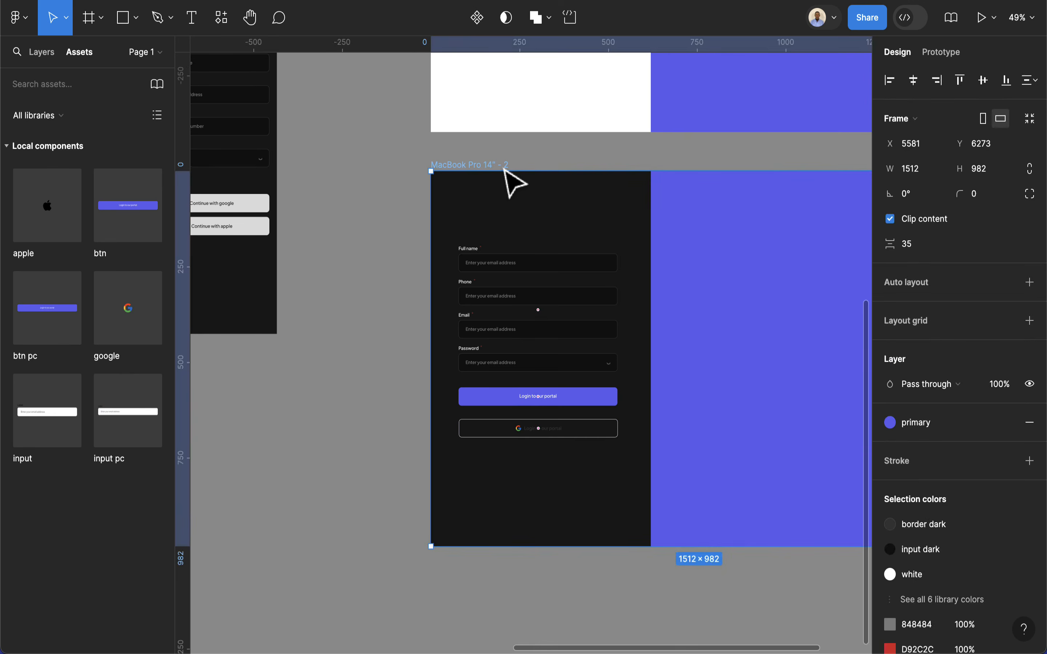
scroll(799, 225, right, 3)
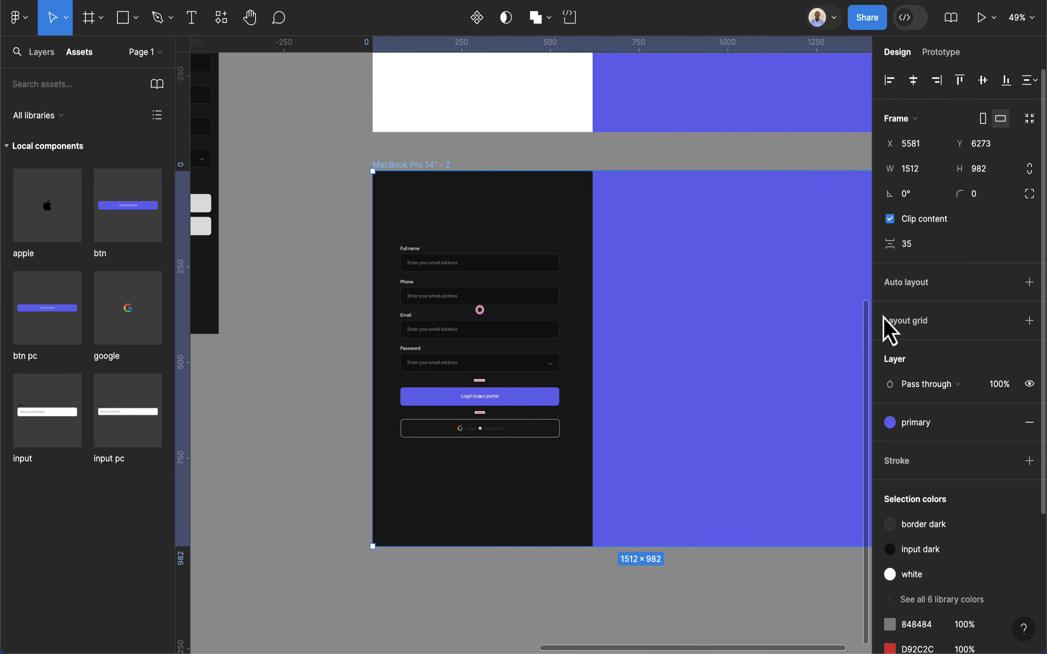
click(900, 430)
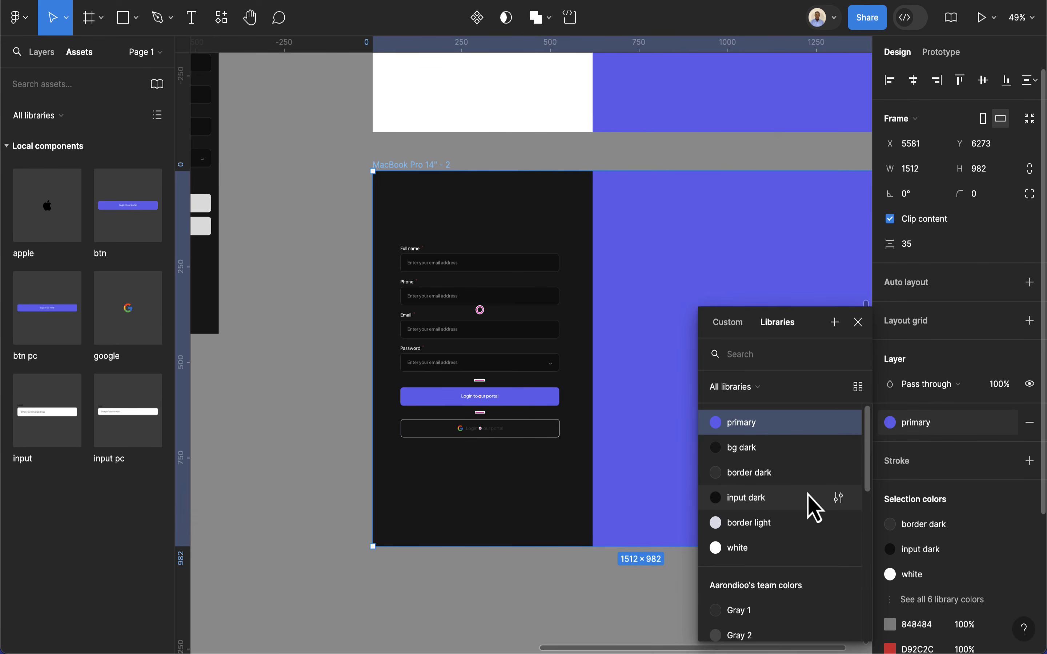
click(745, 497)
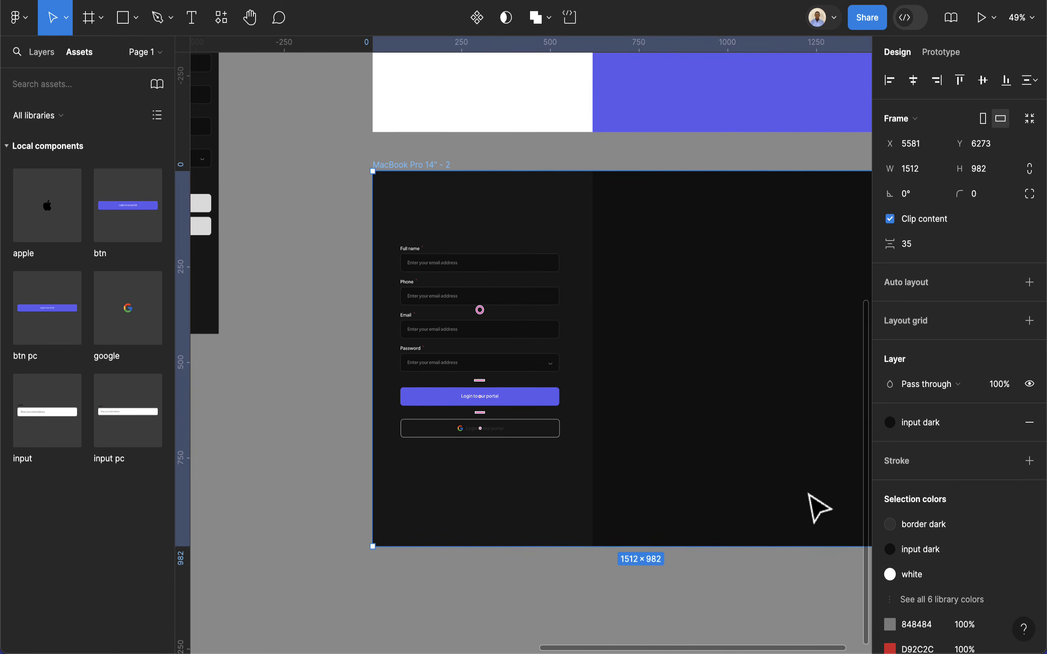
scroll(692, 536, right, 5)
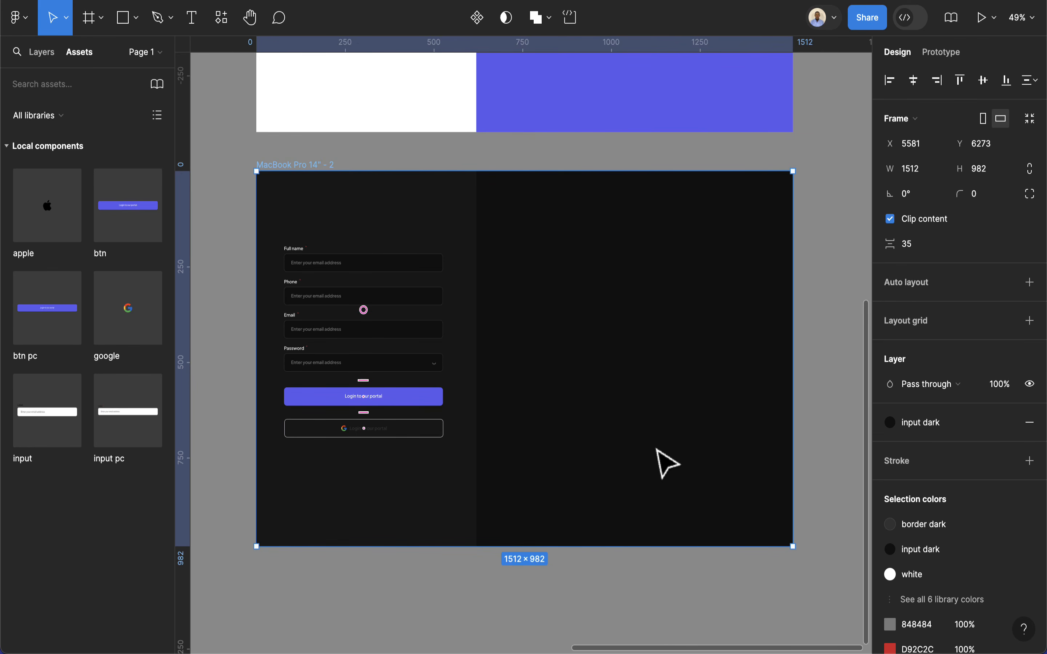
scroll(667, 463, down, 3)
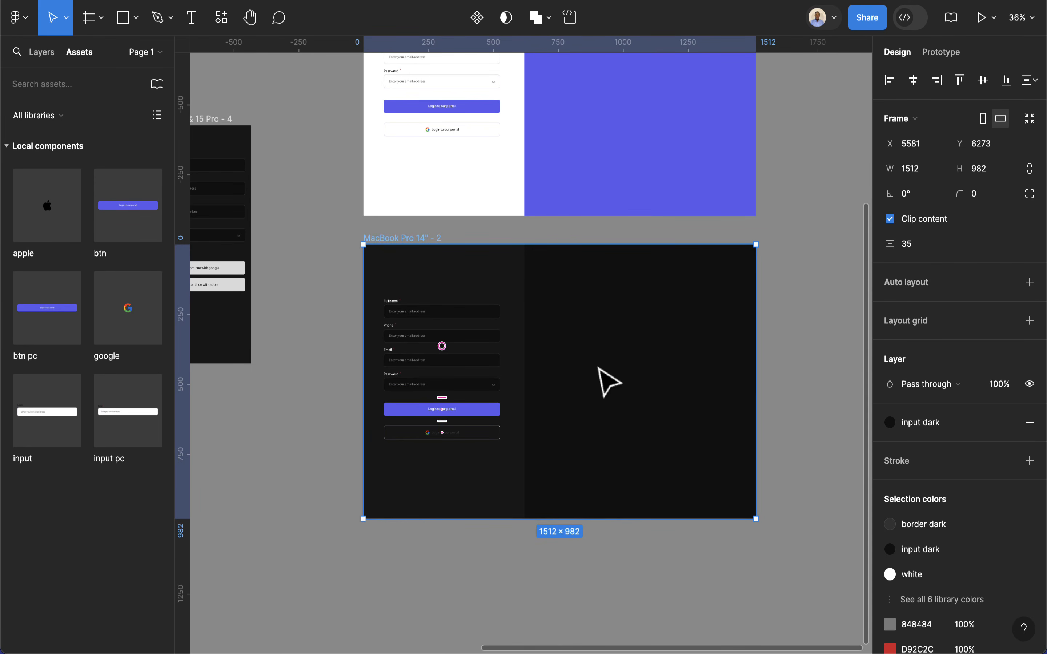
scroll(619, 362, up, 3)
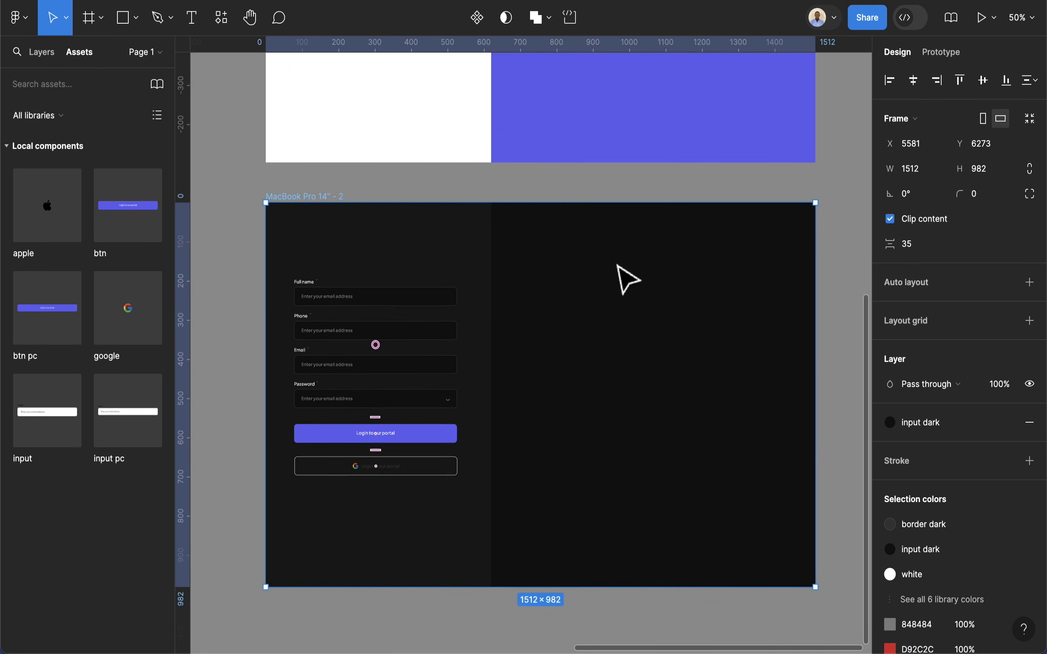
Undo the last fill change on the duplicated MacBook frame
key(super+z)
key(Escape)
scroll(450, 260, left, 3)
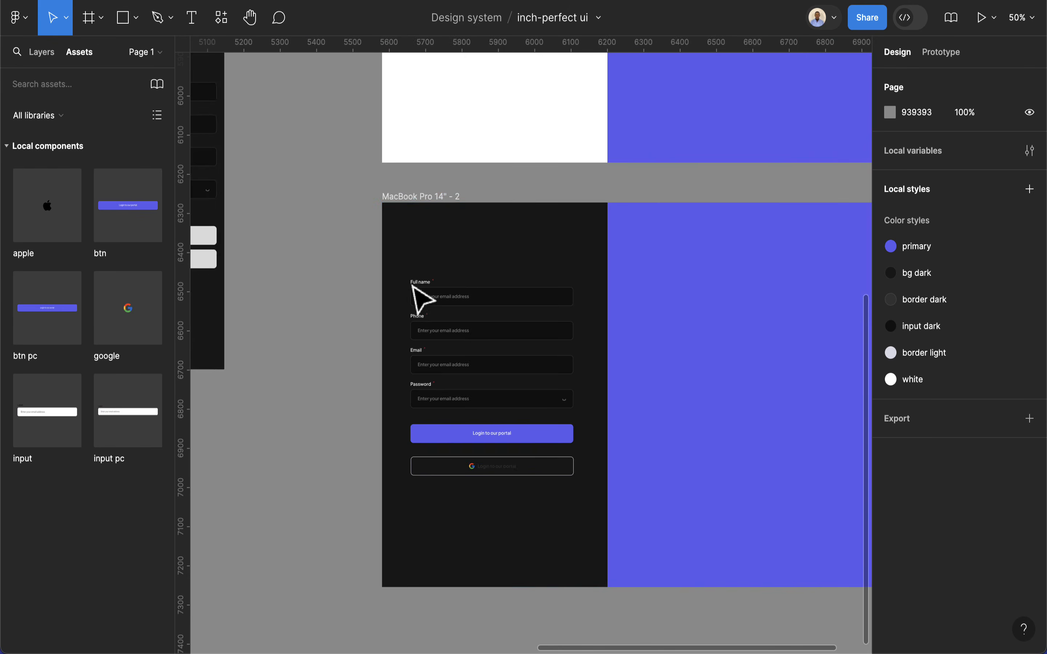
Copy the TUGO TECH logo, both text lines and the dashboard mockup from the dark MacBook frame on Page 4 of the other design file
scroll(565, 409, up, 5)
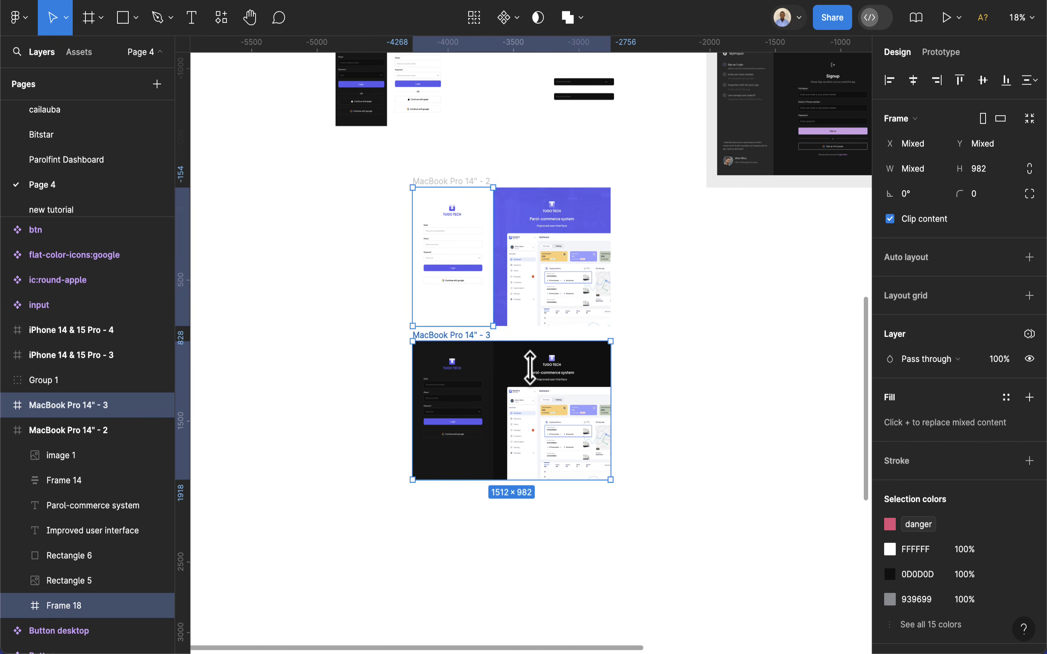
scroll(556, 407, up, 5)
click(553, 304)
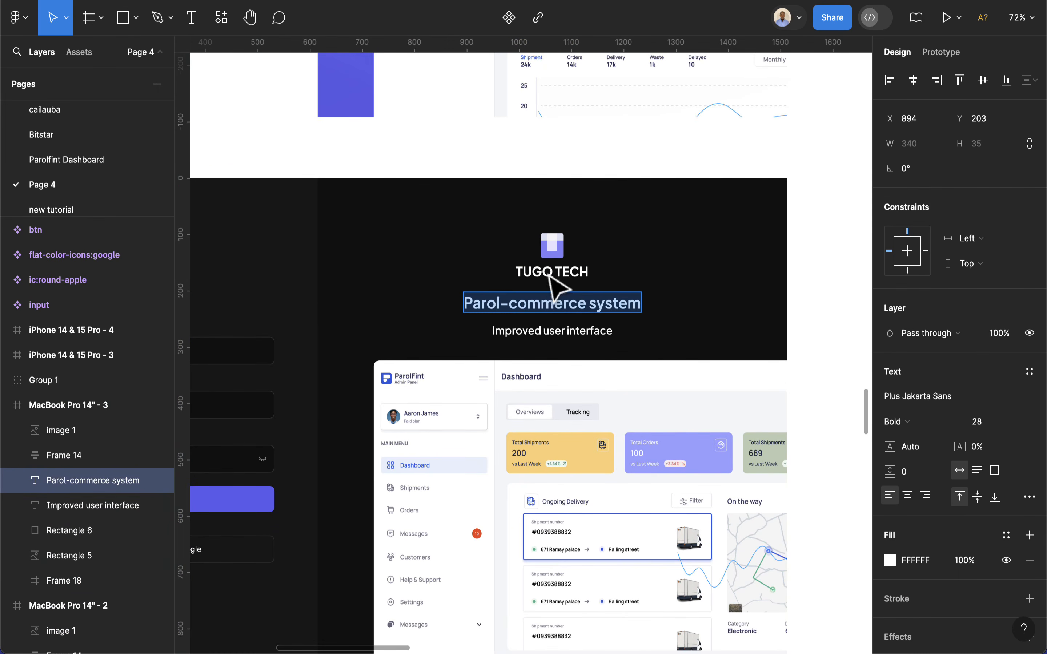
shift+click(563, 244)
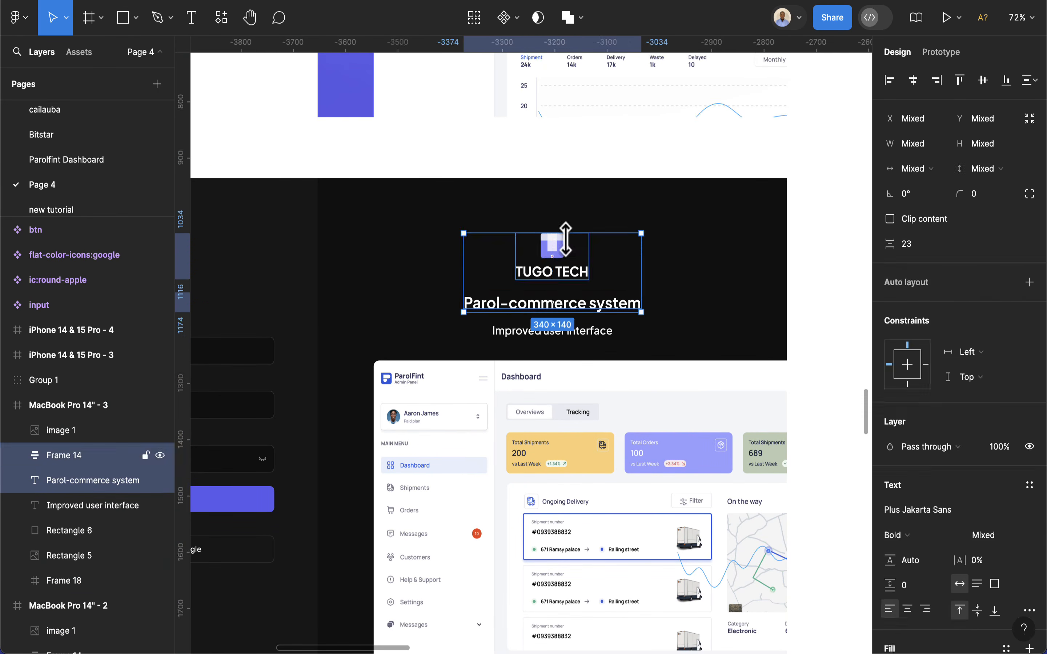
shift+click(564, 333)
shift+click(572, 414)
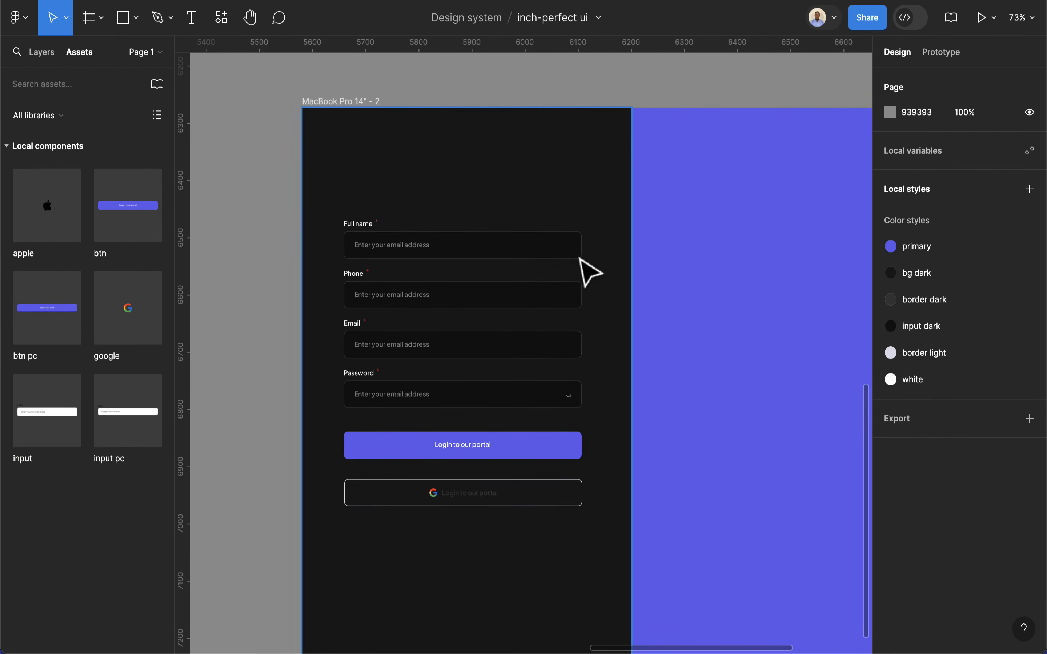
Back in the Design system file, set the fill of the MacBook Pro 14" - 2 frame to the input dark color style
ctrl+scroll(579, 268, down, 3)
scroll(605, 266, right, 3)
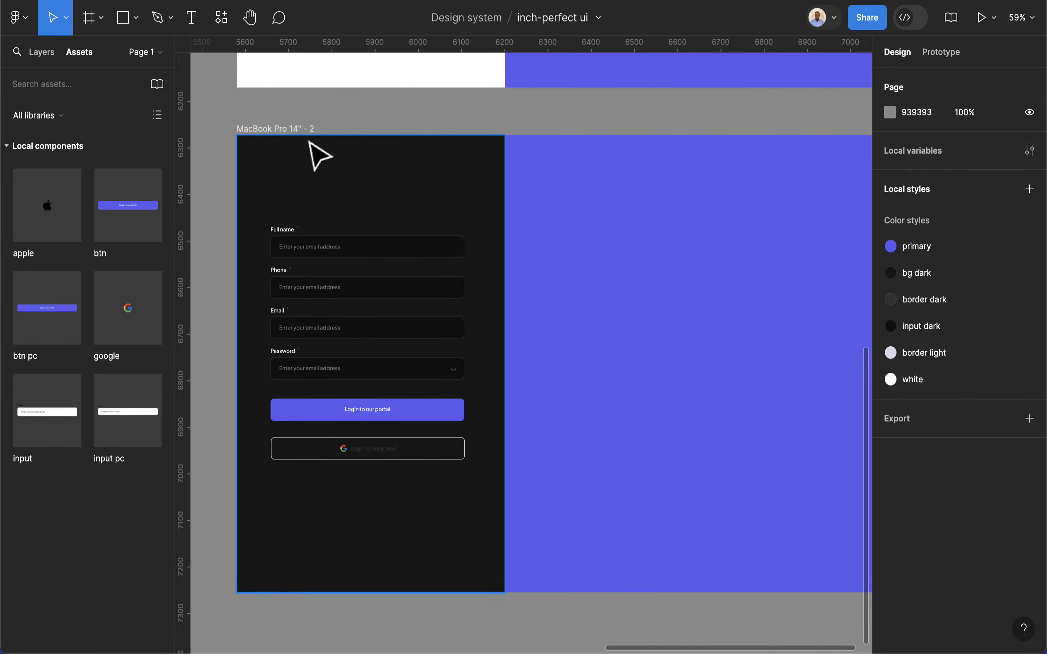
click(286, 130)
click(920, 429)
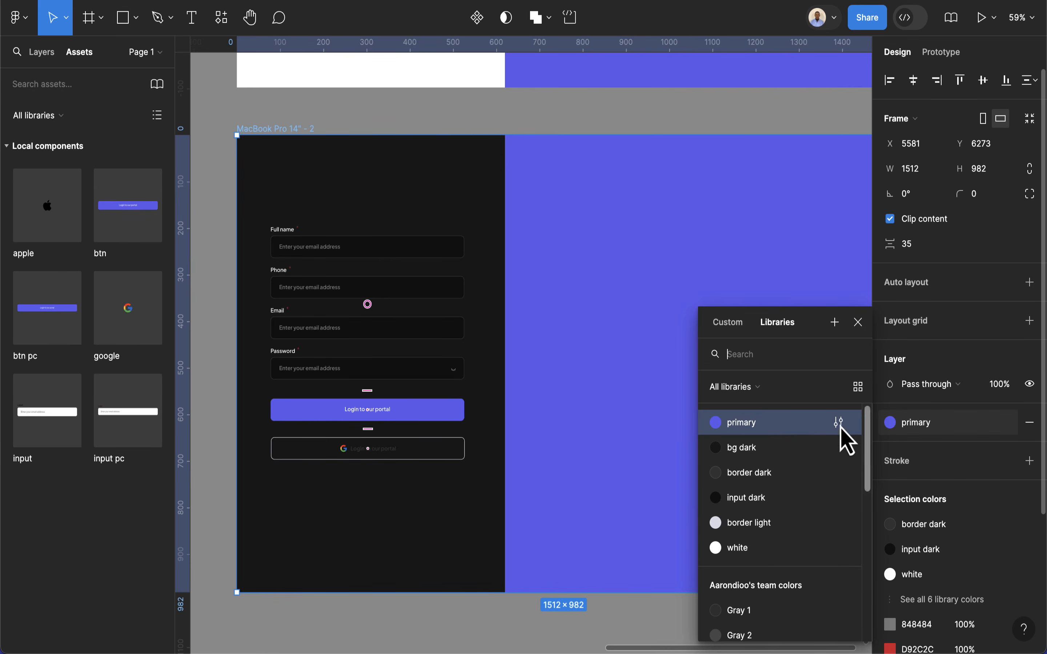
click(772, 497)
scroll(626, 429, right, 2)
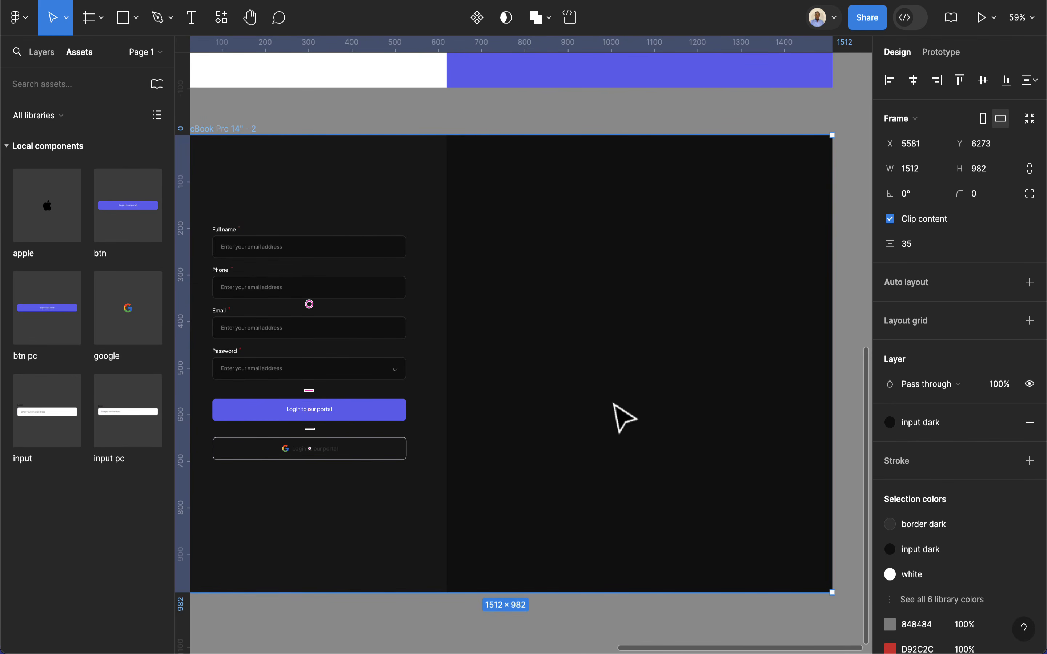
key(Escape)
Paste the copied logo, heading, subtitle and dashboard mockup into the MacBook Pro 14" - 2 frame and position them beside the form panel
click(248, 130)
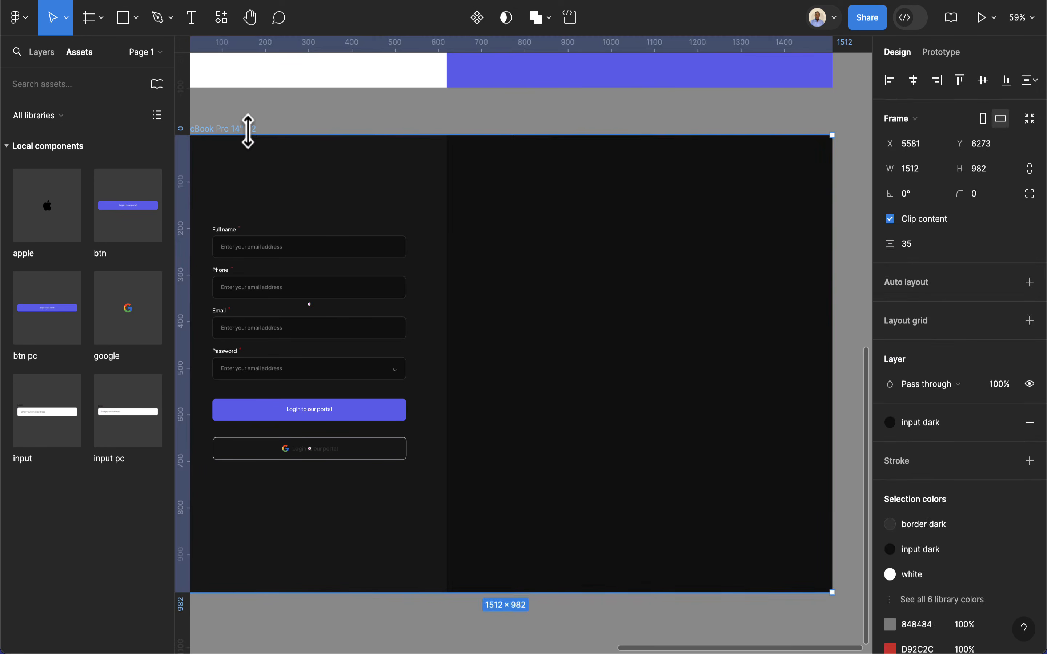
key(ctrl+v)
mouse_move(678, 374)
mouse_down()
mouse_move(675, 393)
mouse_move(664, 371)
mouse_up()
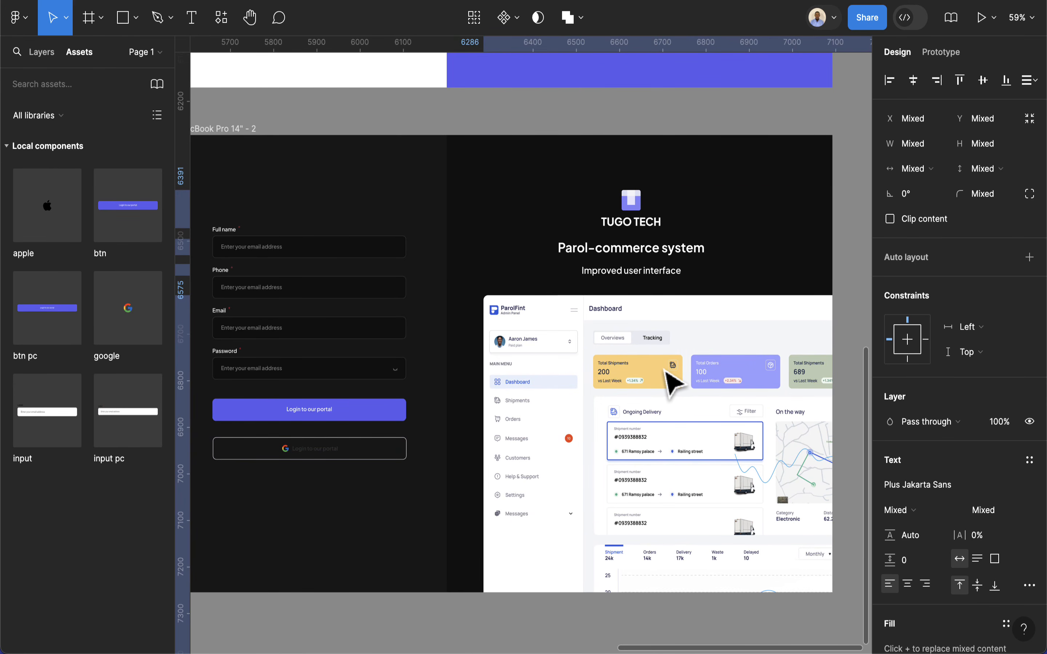
Select the form panel in the dark MacBook frame and examine its fields and Google login button
click(444, 402)
key(shift+2)
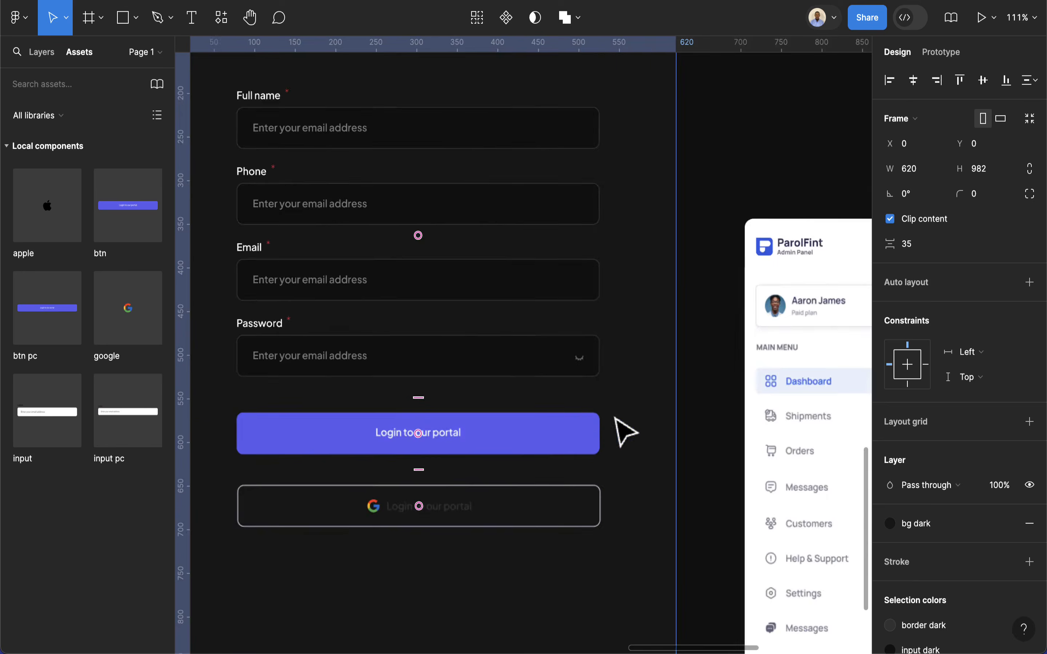
scroll(614, 431, down, 8)
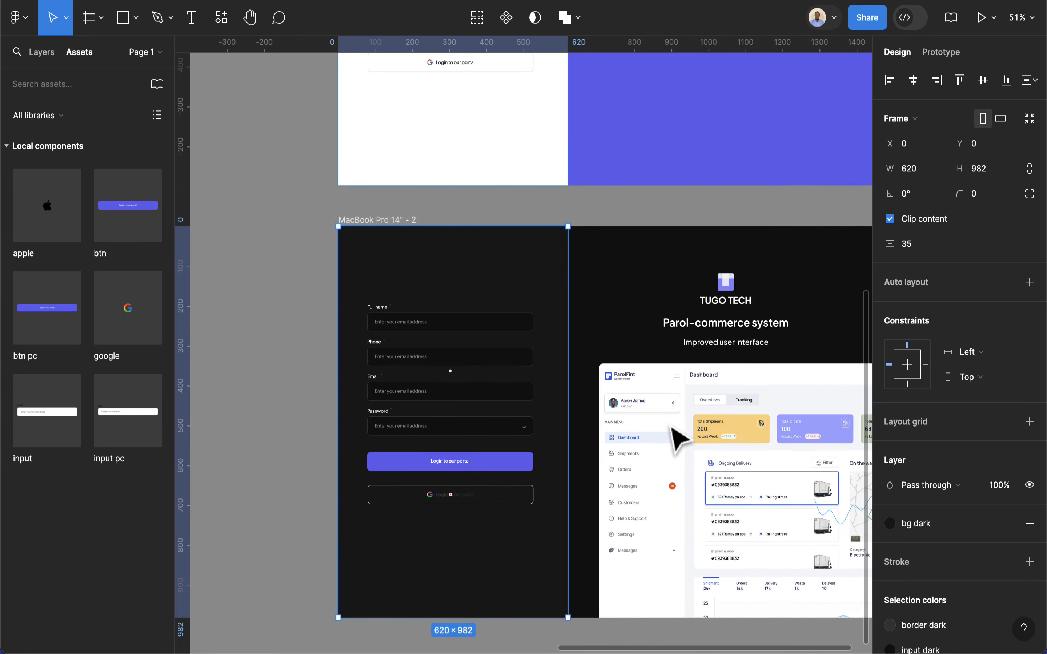
scroll(680, 556, up, 3)
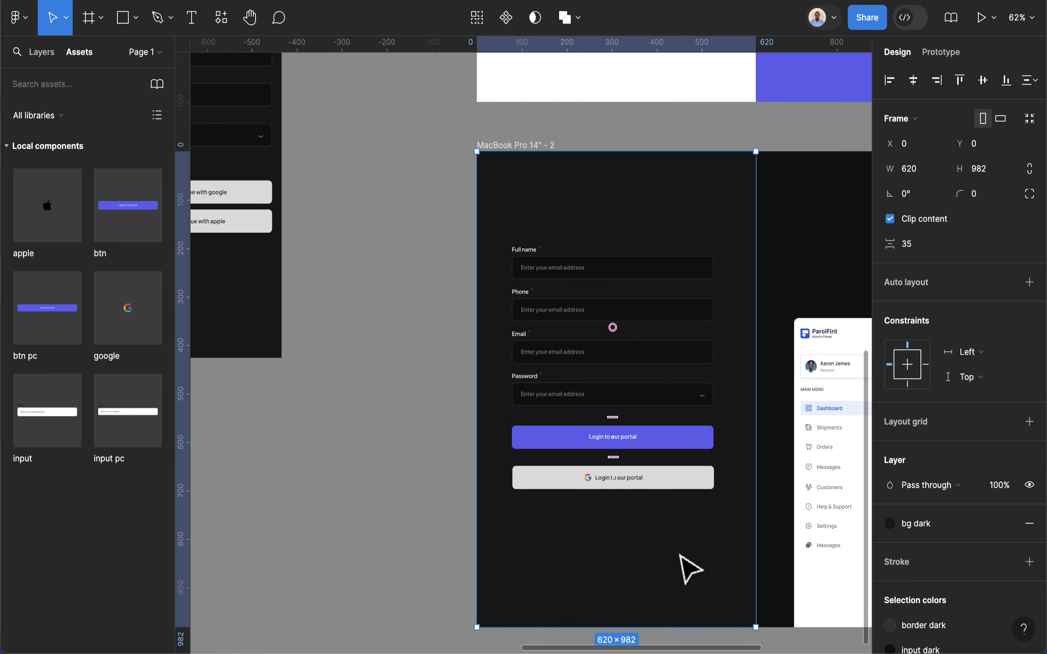